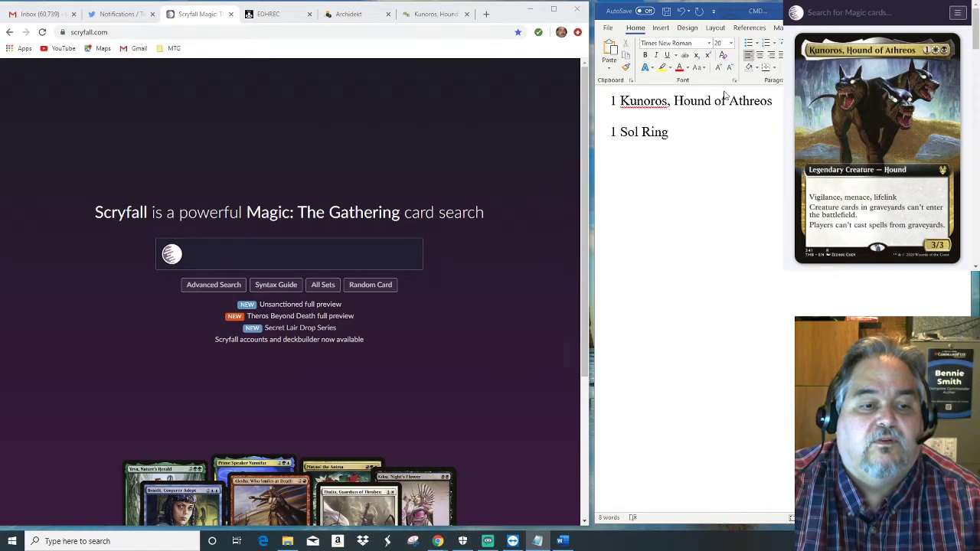
Search Scryfall for the card "kunoros" to view its details.
click(209, 286)
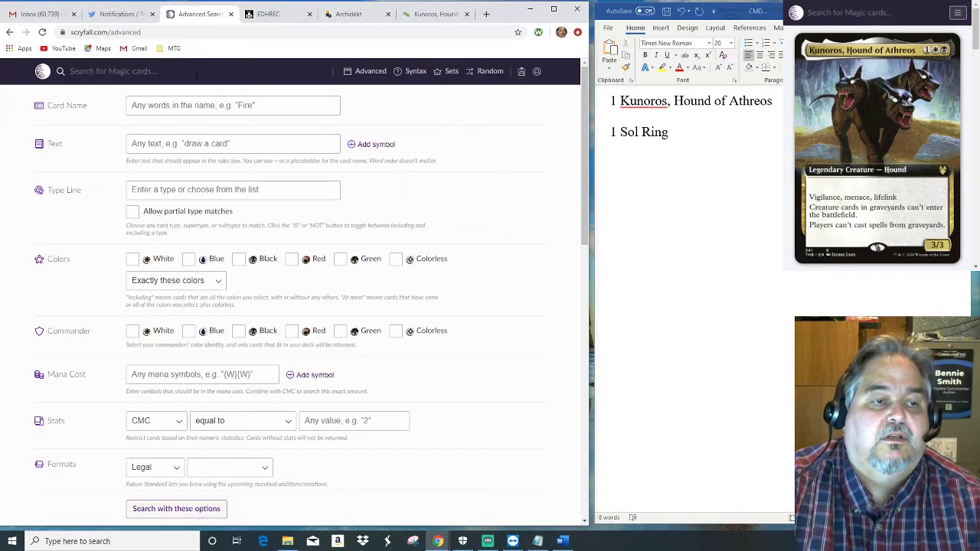
click(196, 73)
text(kunoros)
key(Return)
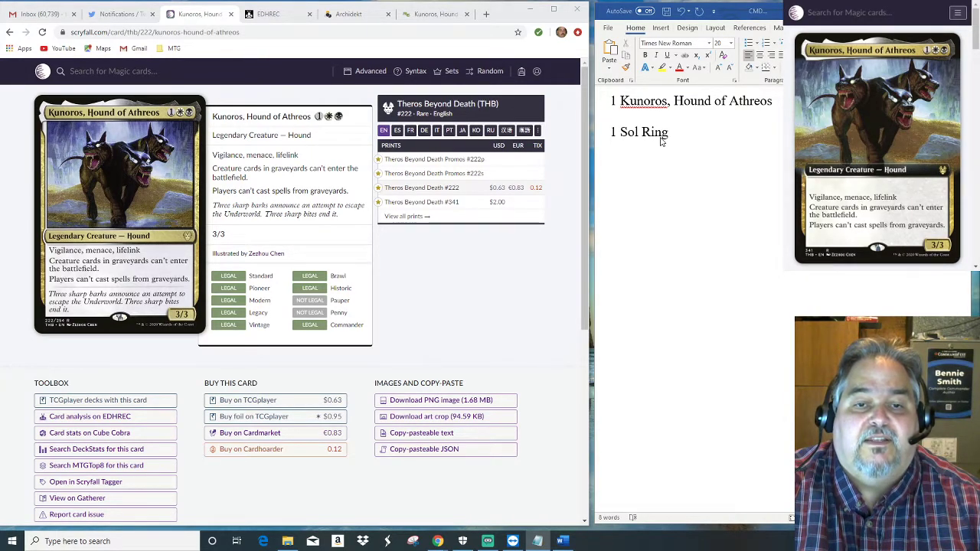
Start an advanced card search with the rules text "when gain life" and commander colors White and Black.
click(42, 73)
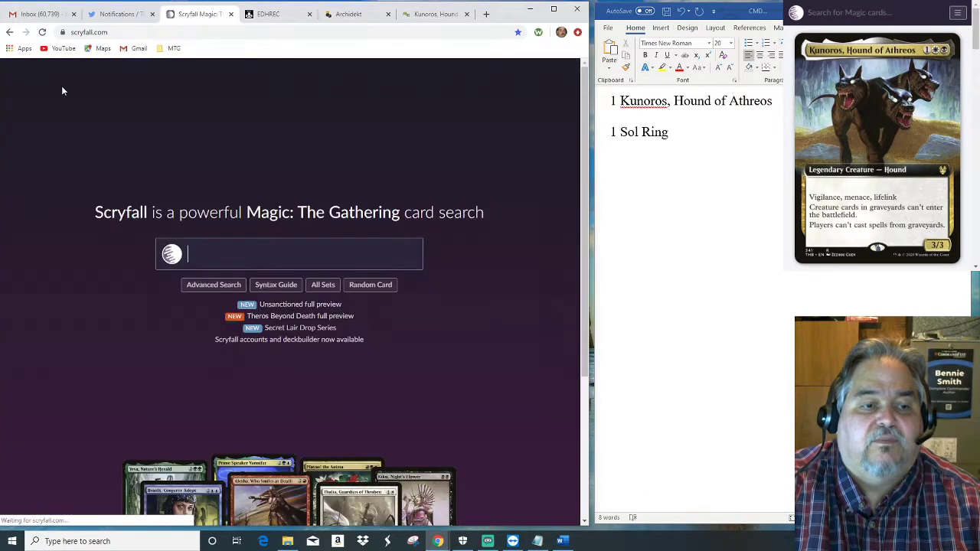
click(205, 287)
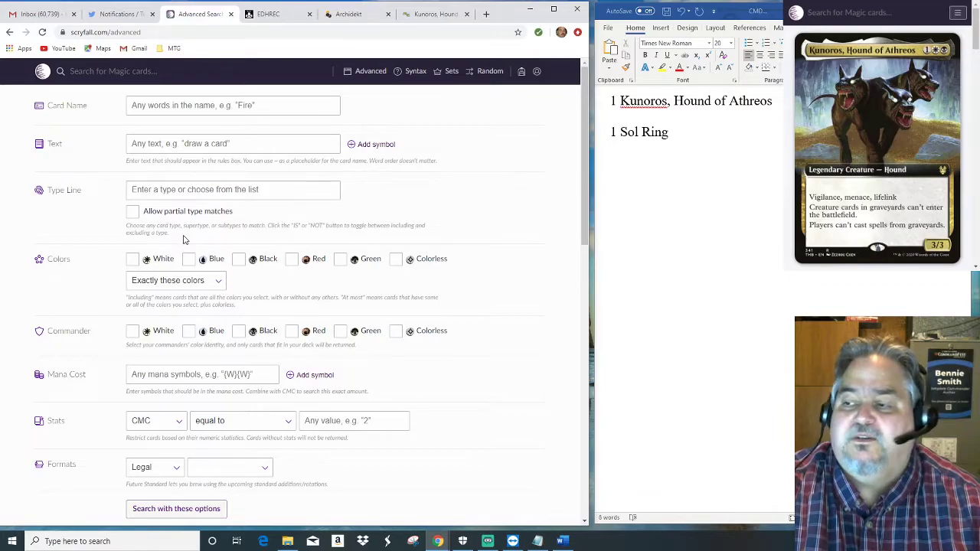
click(204, 146)
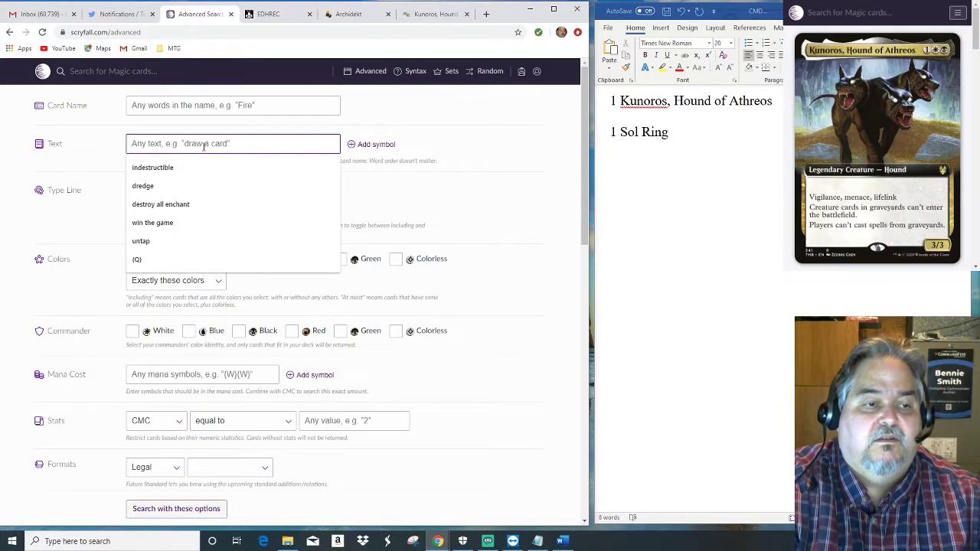
text(whe)
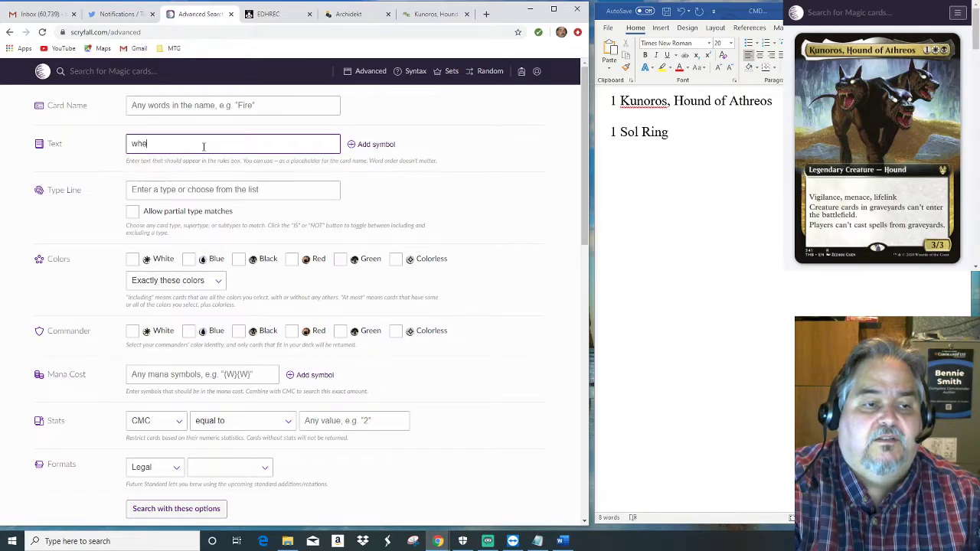
text(n gain life)
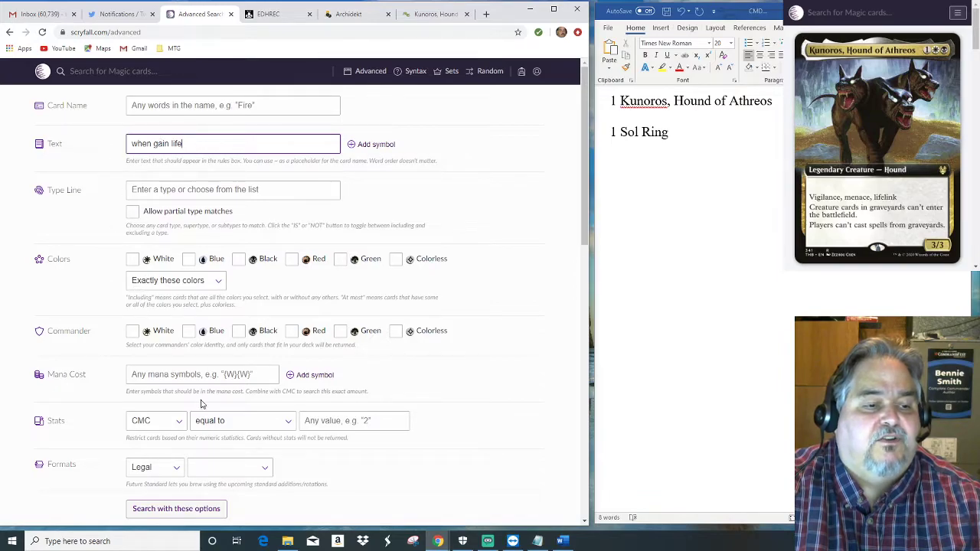
click(132, 334)
click(238, 334)
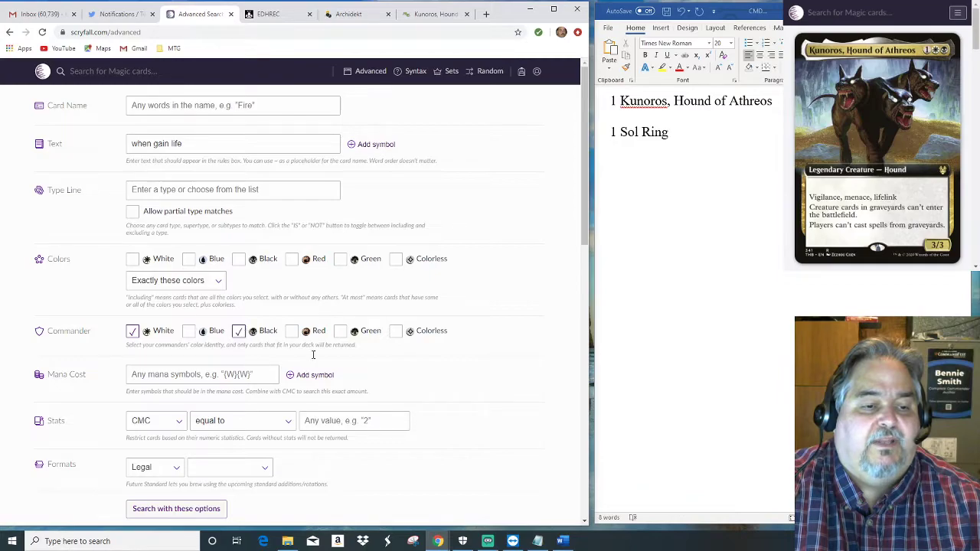
Set the results to be sorted by CMC and run the advanced search.
scroll(530, 409, down, 6)
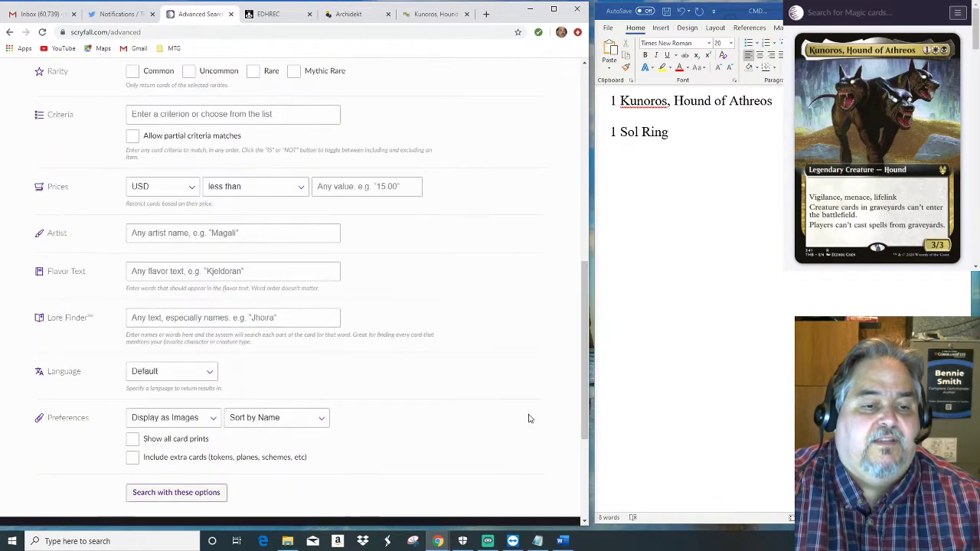
scroll(528, 419, down, 2)
click(324, 265)
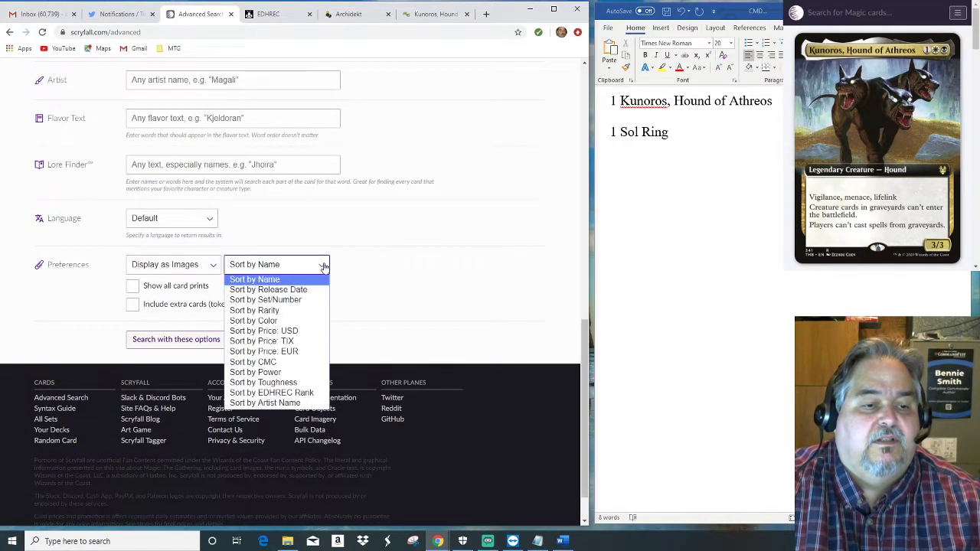
click(254, 361)
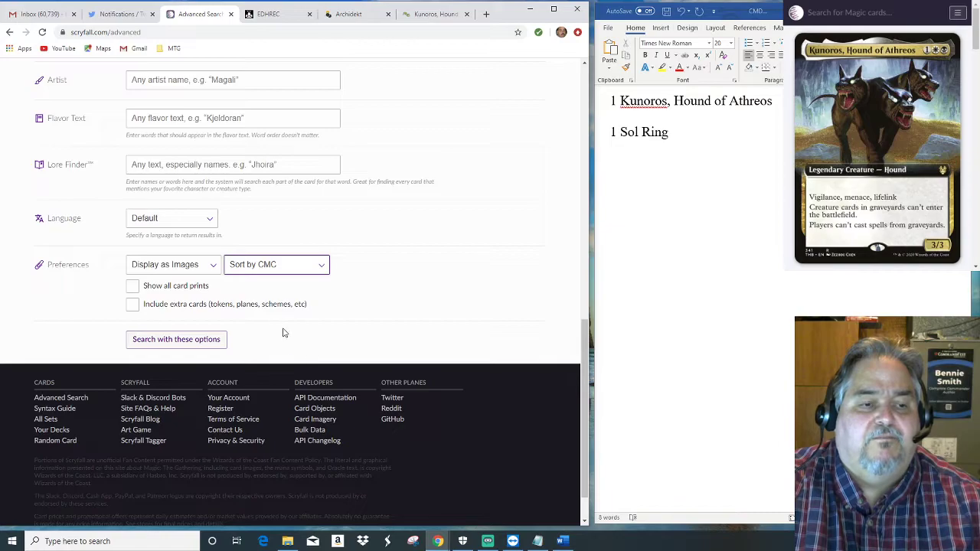
click(159, 340)
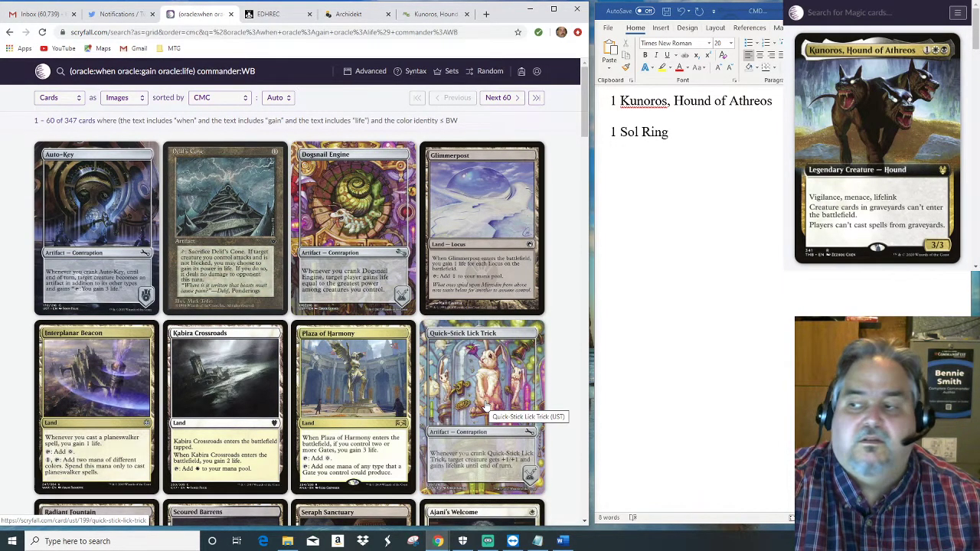
Browse the lifegain results and add "1 Authority of the Consuls" below Sol Ring in the Word deck list.
scroll(467, 392, down, 3)
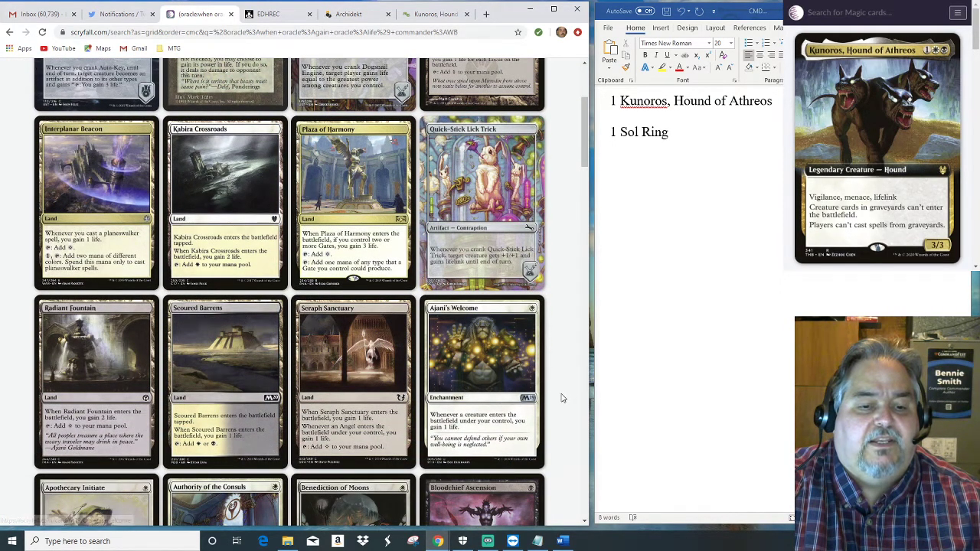
scroll(559, 399, down, 2)
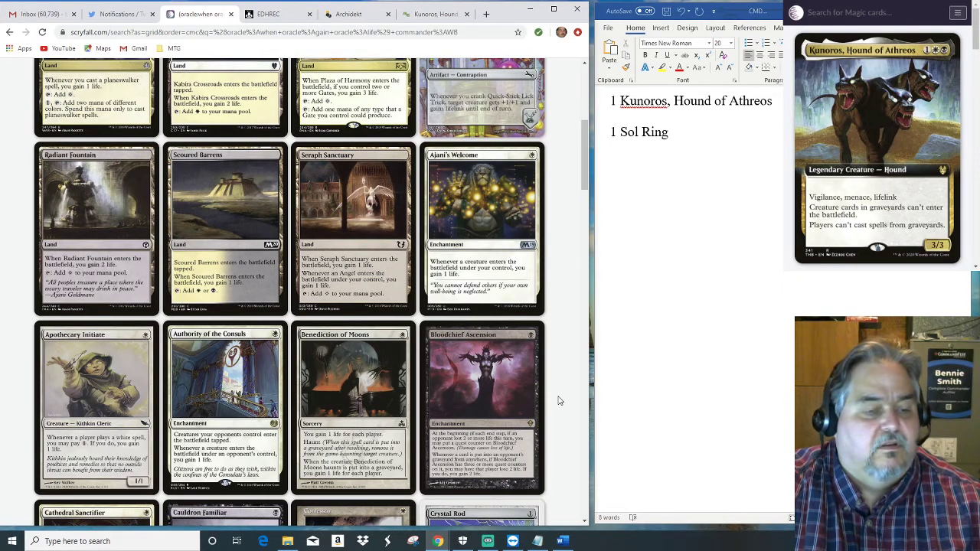
scroll(559, 402, down, 1)
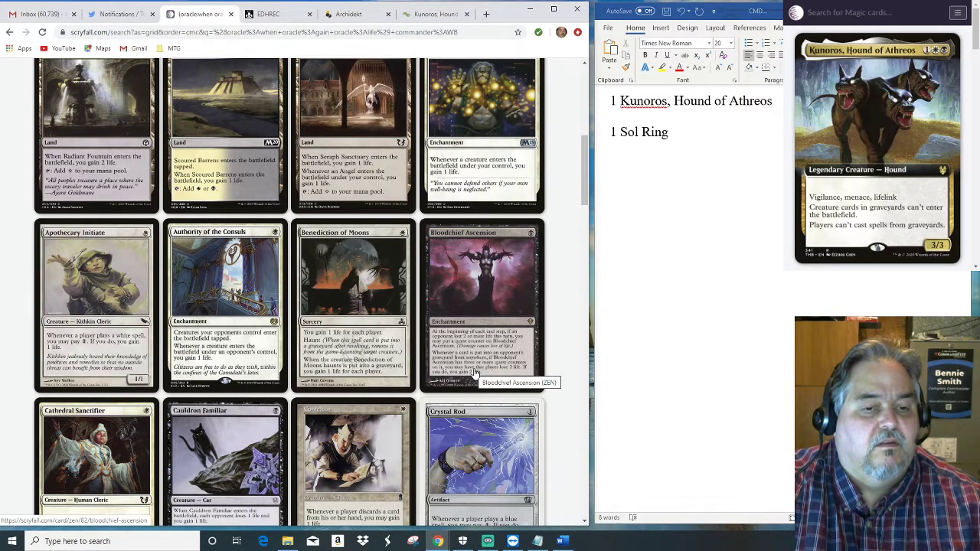
scroll(475, 373, down, 1)
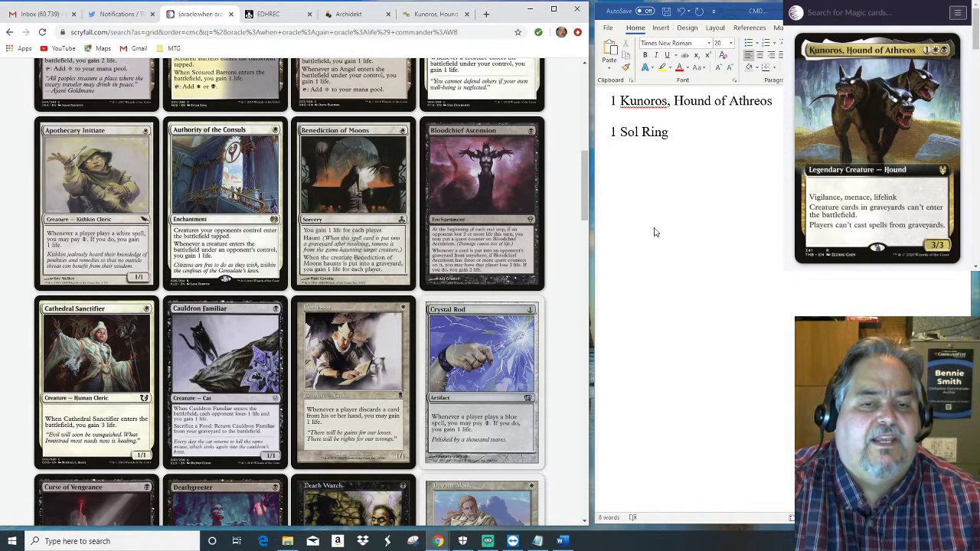
click(633, 144)
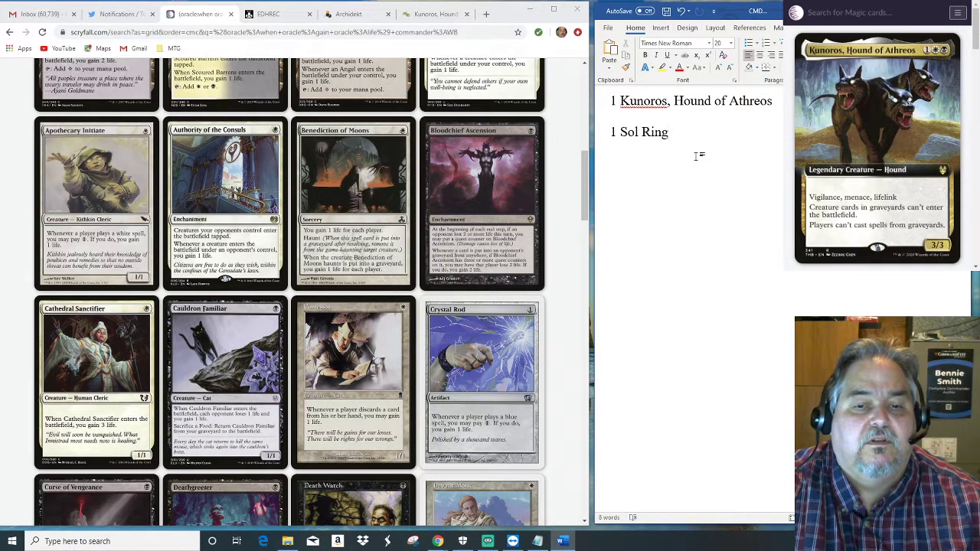
key(Return)
text(1)
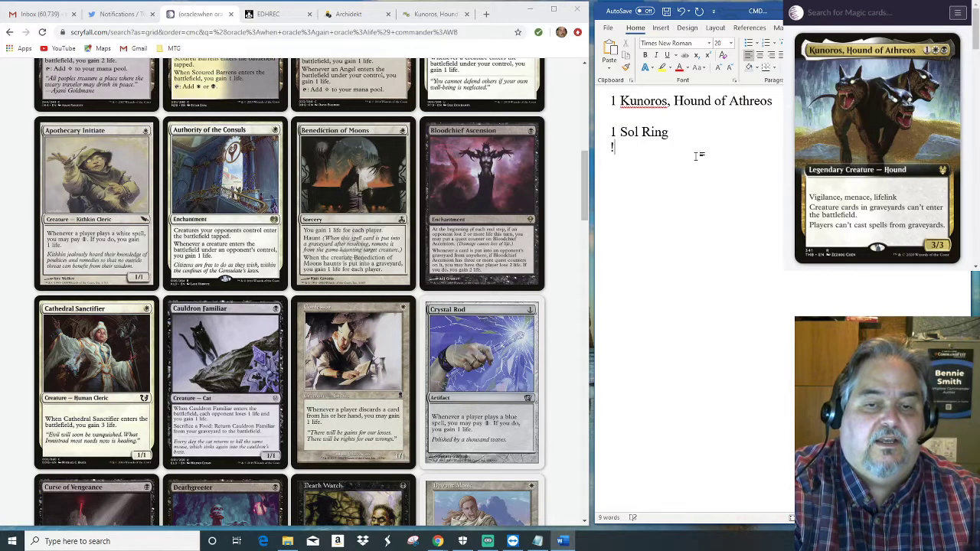
text( Authority)
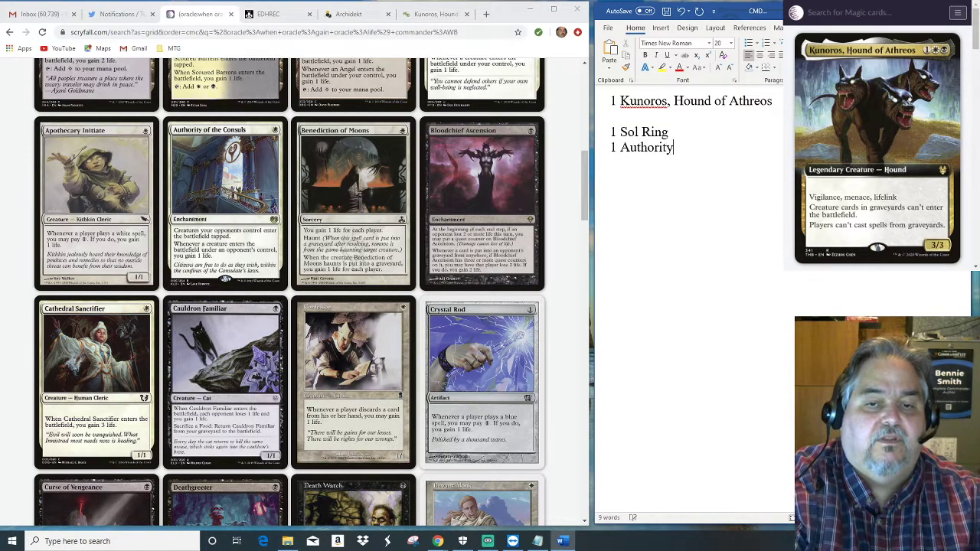
text( of the Consuls)
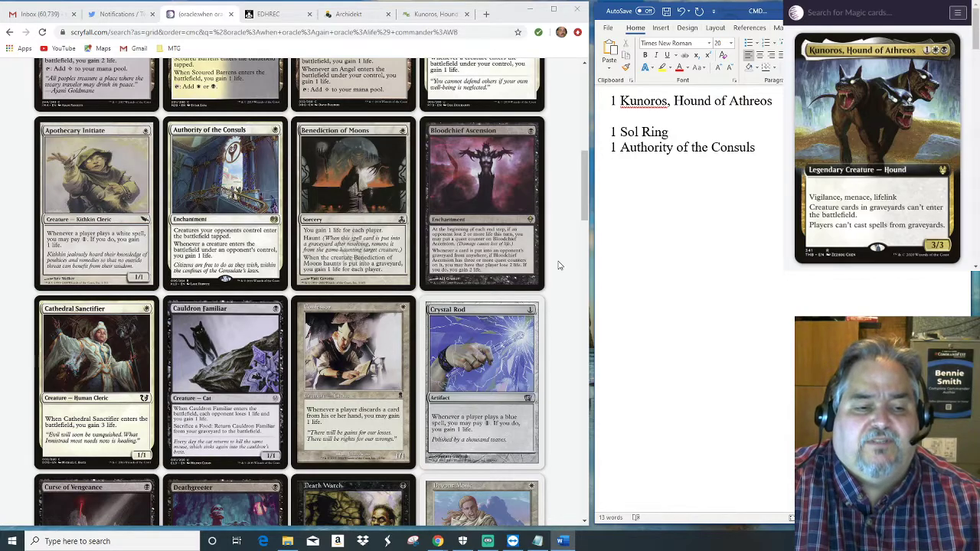
Browse further through the card results and add "1 Soul Warden" on the next line of the Word deck list.
scroll(559, 265, down, 3)
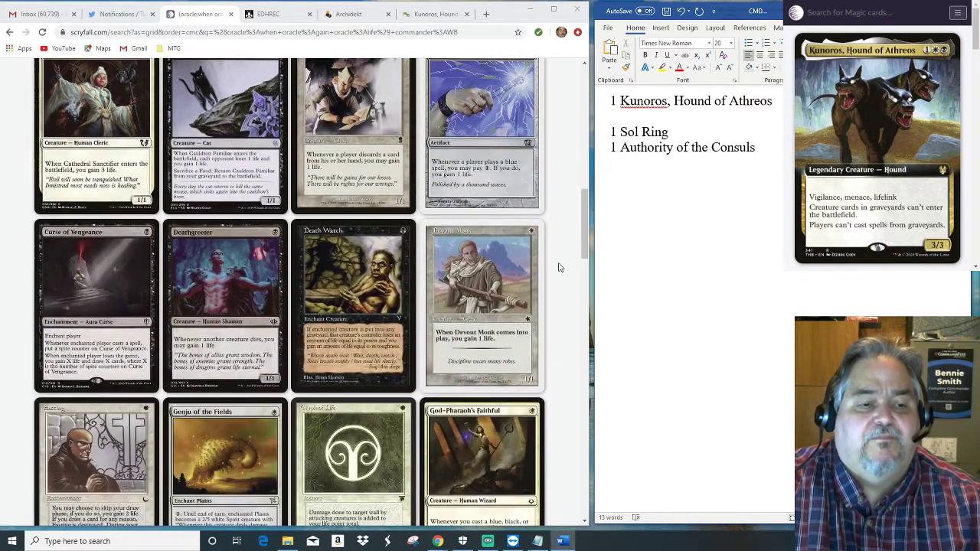
scroll(560, 267, down, 3)
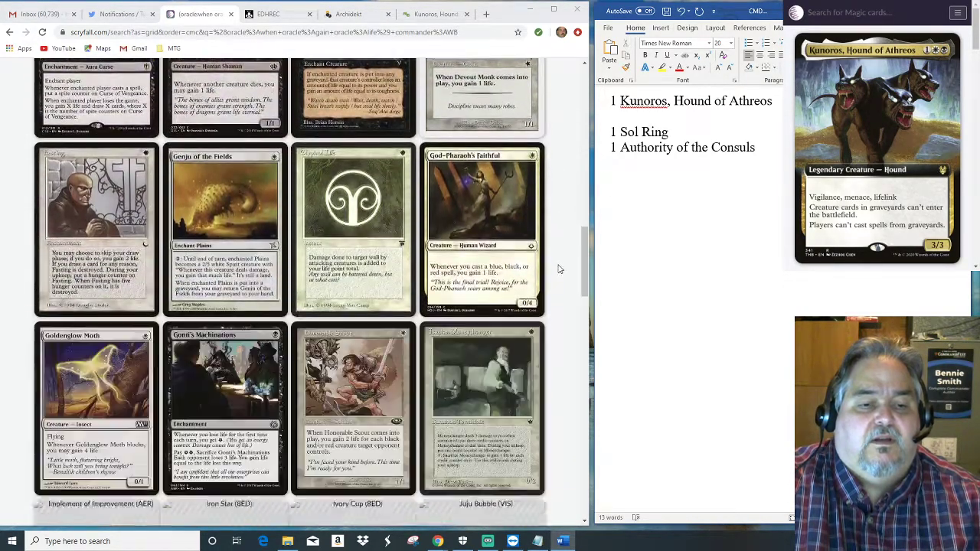
scroll(559, 268, down, 2)
scroll(559, 268, down, 3)
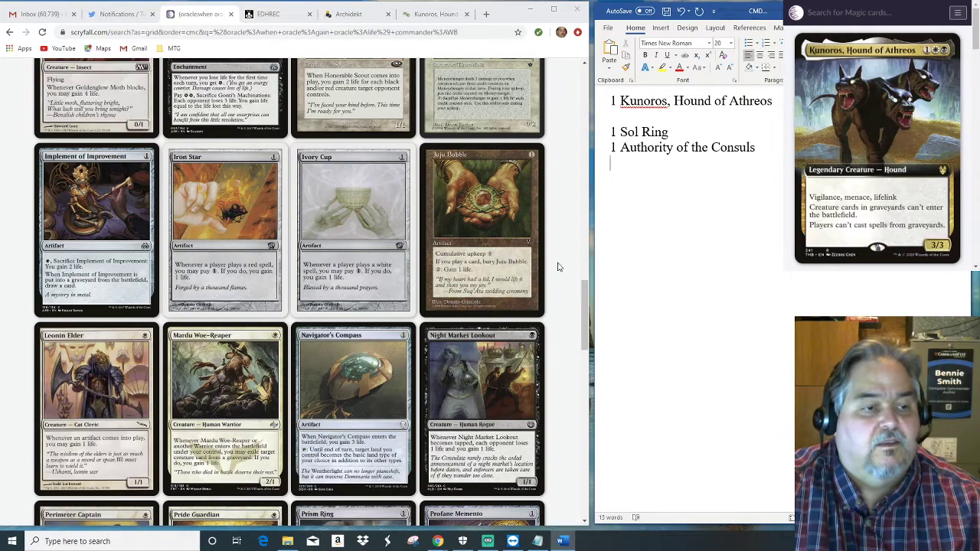
scroll(558, 267, down, 2)
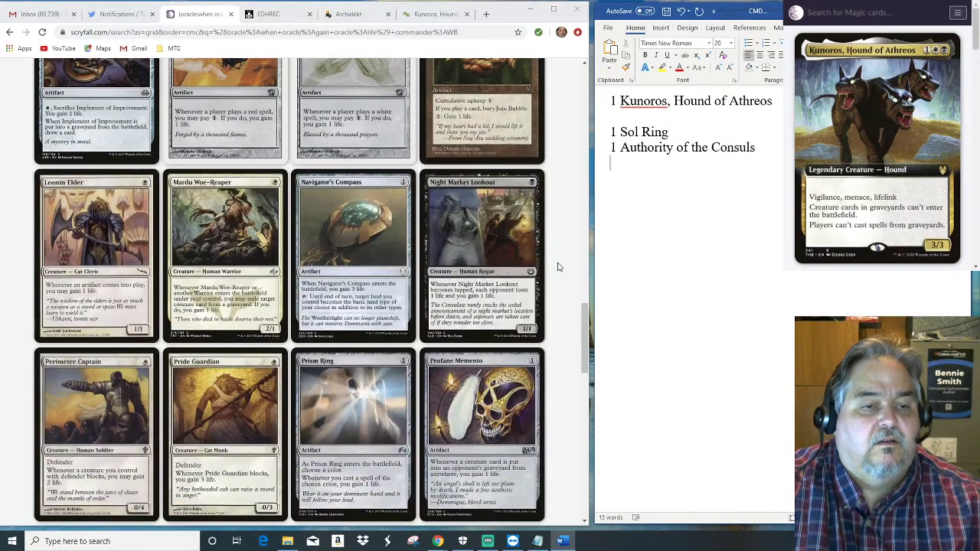
scroll(558, 267, down, 2)
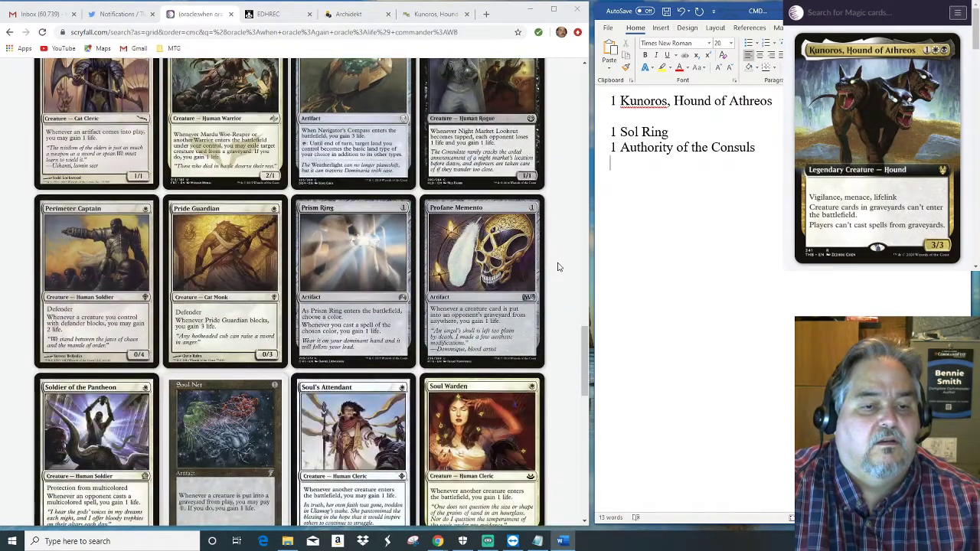
scroll(558, 267, down, 2)
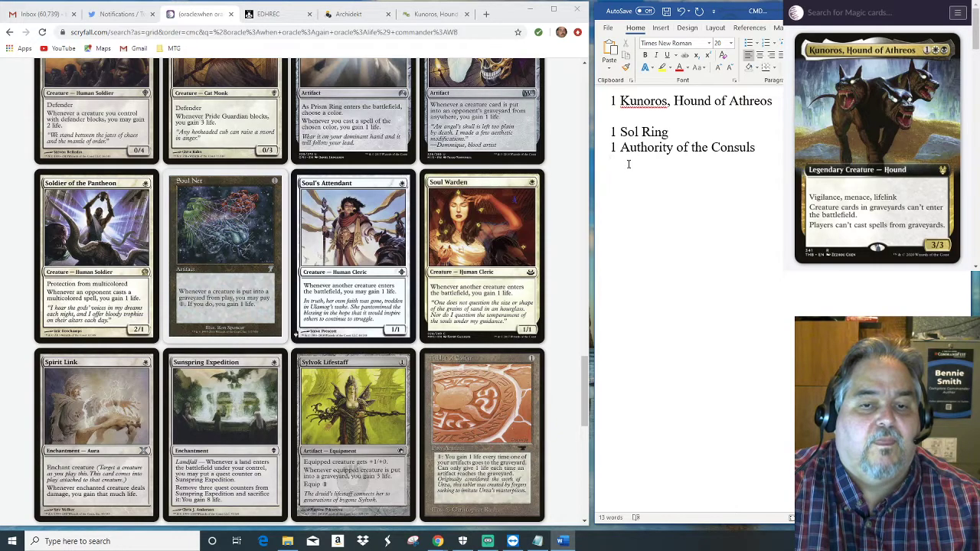
text(1 )
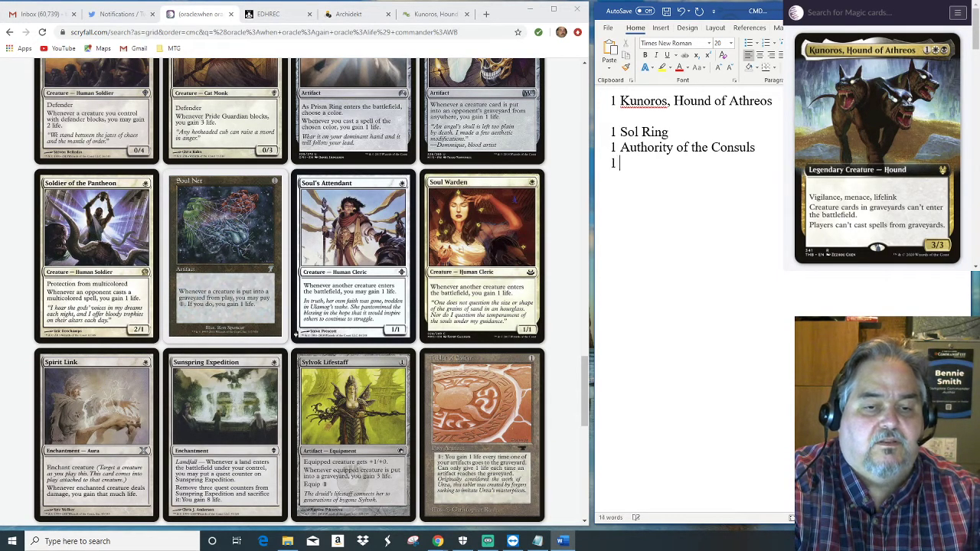
text(Soul Warden)
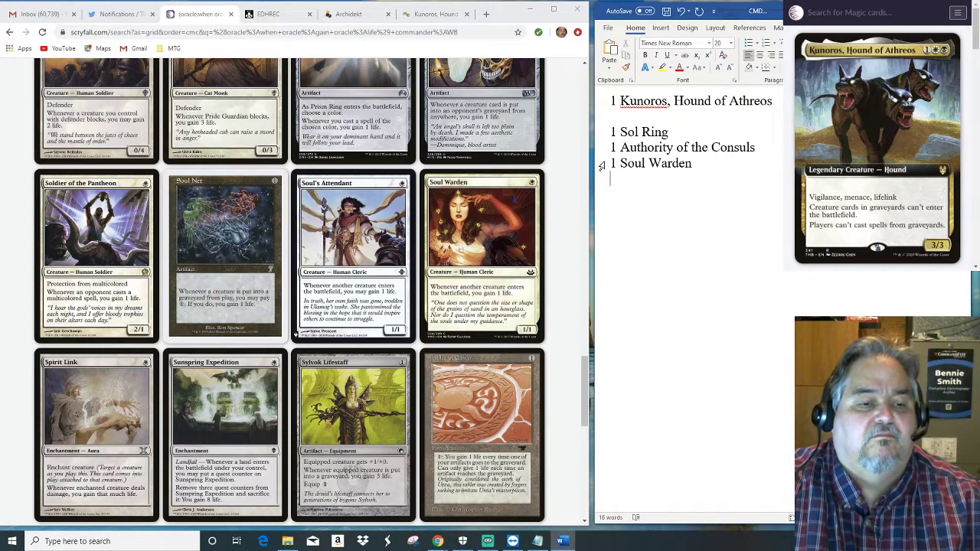
Review the remaining cards on the results page and add "1 Ajani's Pridemate" to the Word deck list, below a blank line.
scroll(529, 217, down, 3)
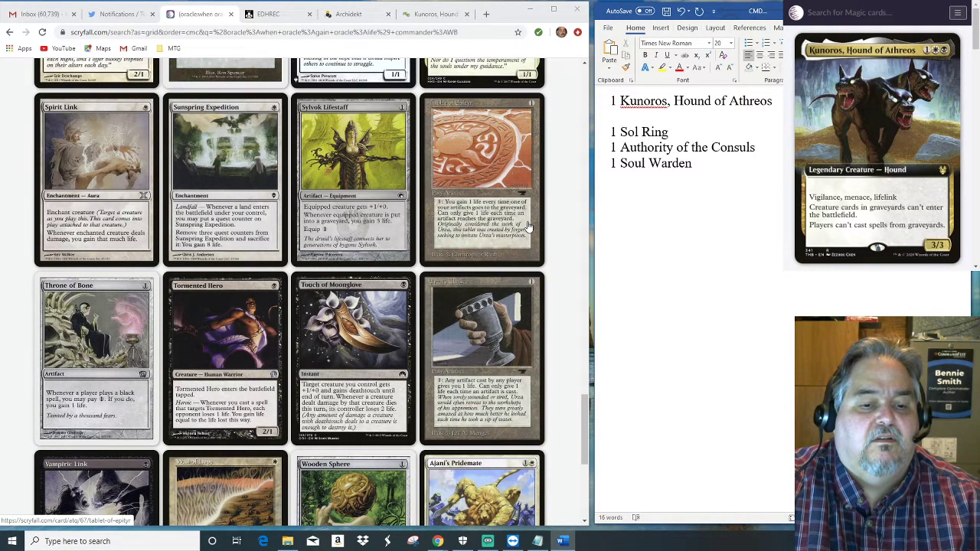
scroll(528, 227, down, 2)
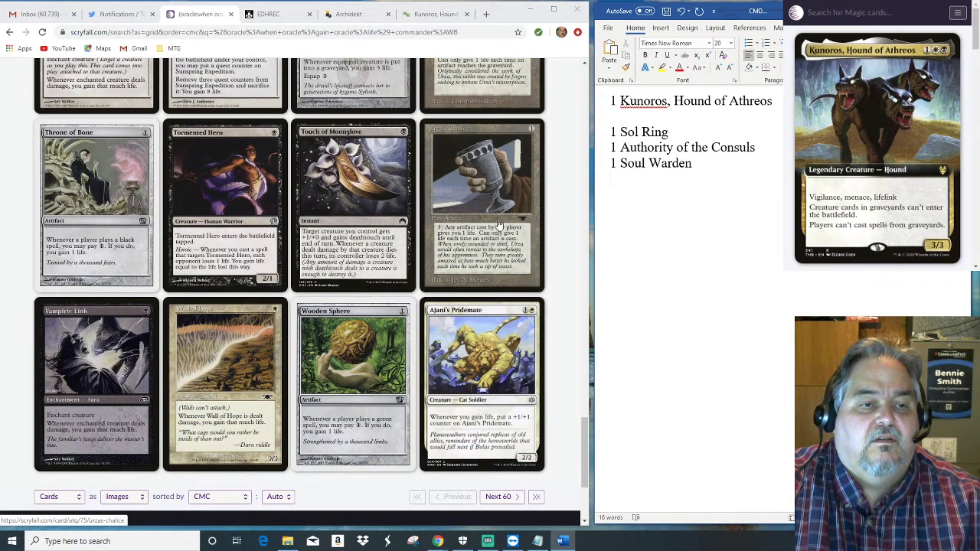
click(651, 183)
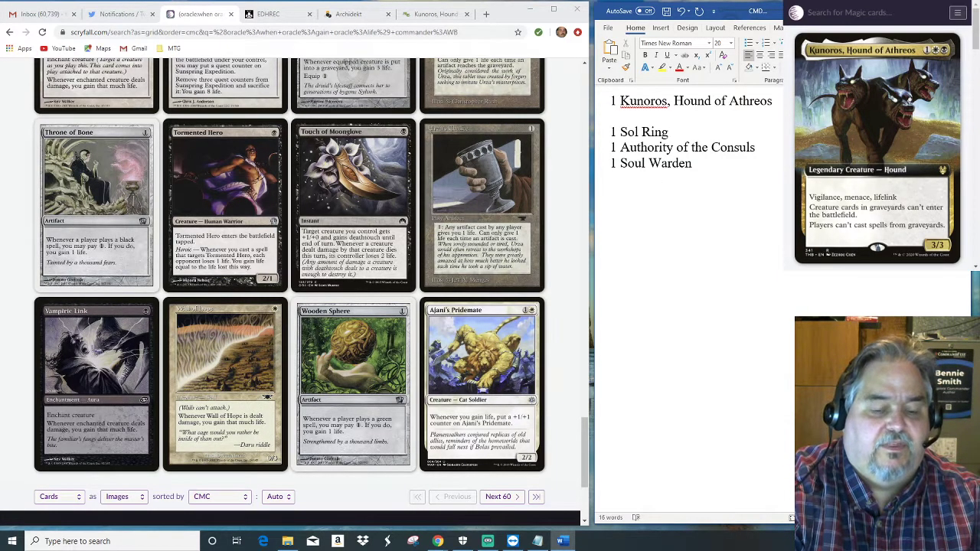
text(1 Ajani's PRi)
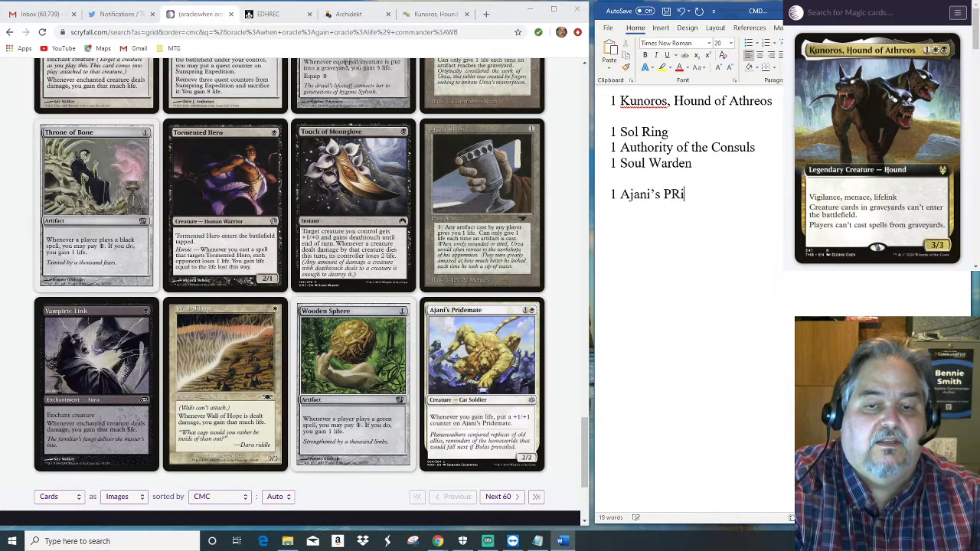
key(BackSpace)
key(BackSpace)
text(ridemate)
key(Return)
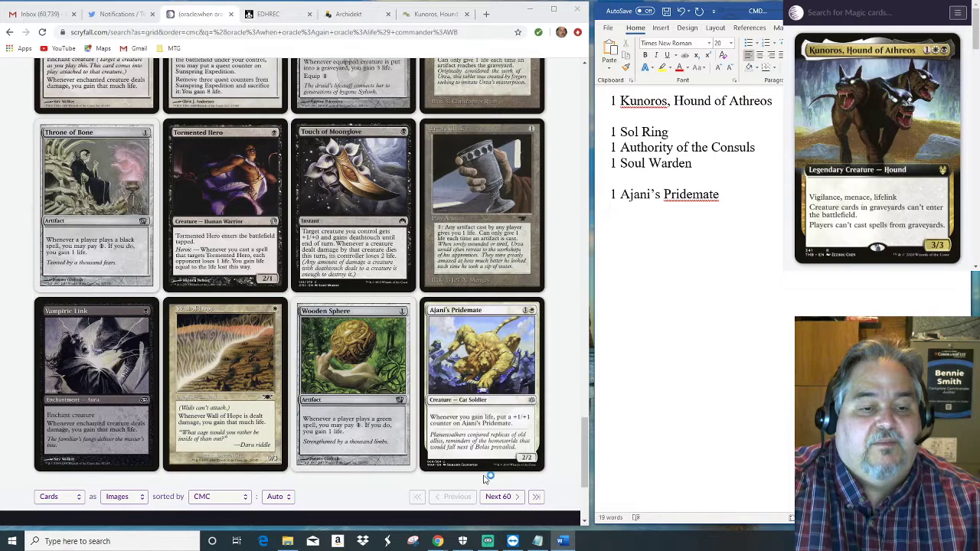
Open the following page of card results and add "1 Ashes of the Abhorrent" below Ajani's Pridemate in the Word deck list.
click(499, 497)
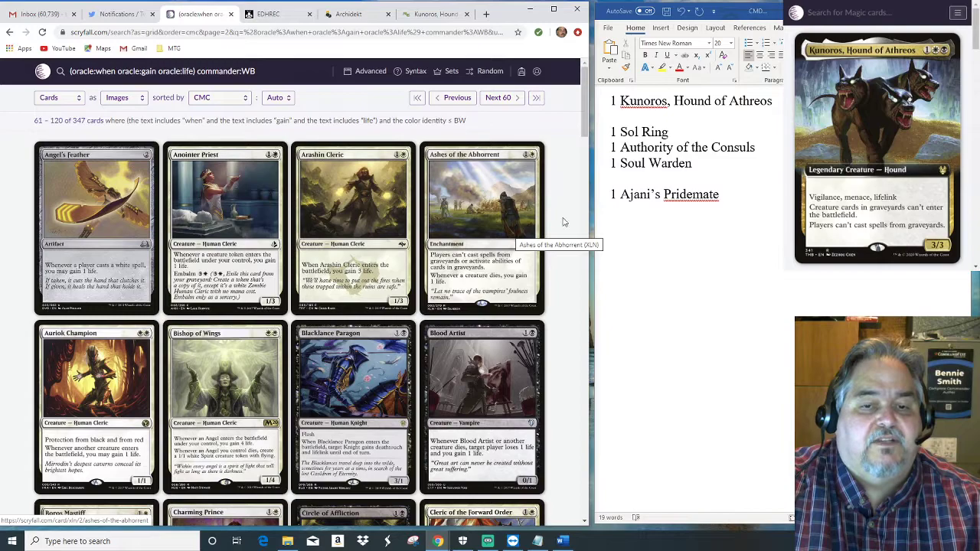
click(628, 214)
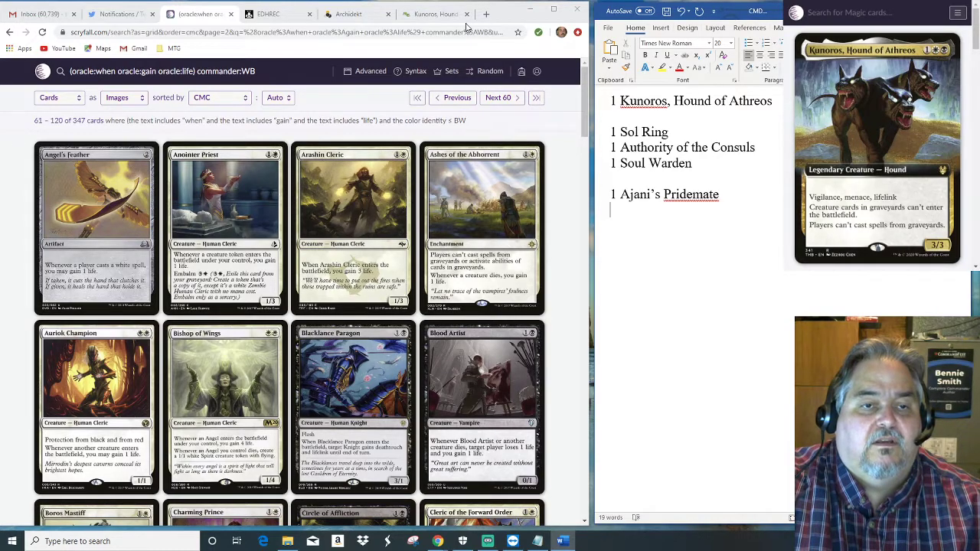
click(434, 15)
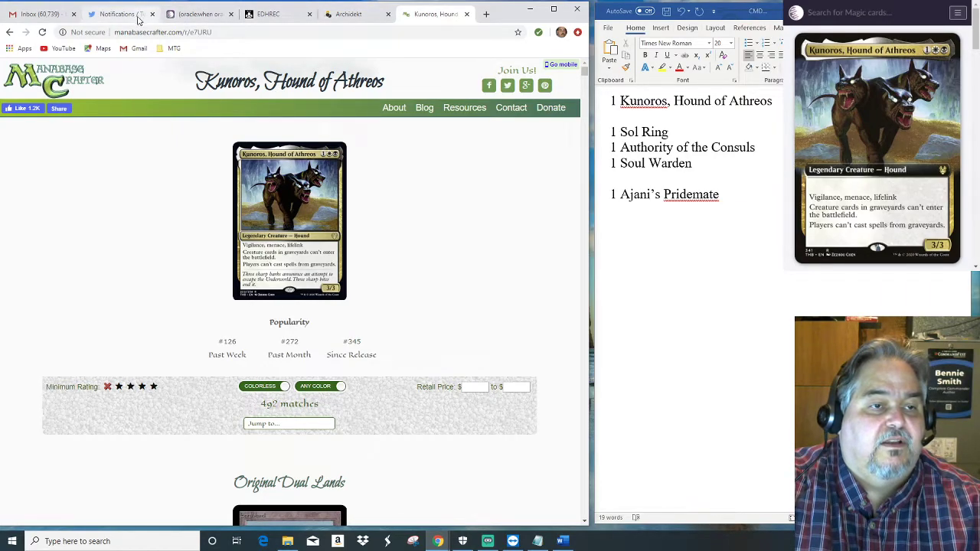
click(198, 15)
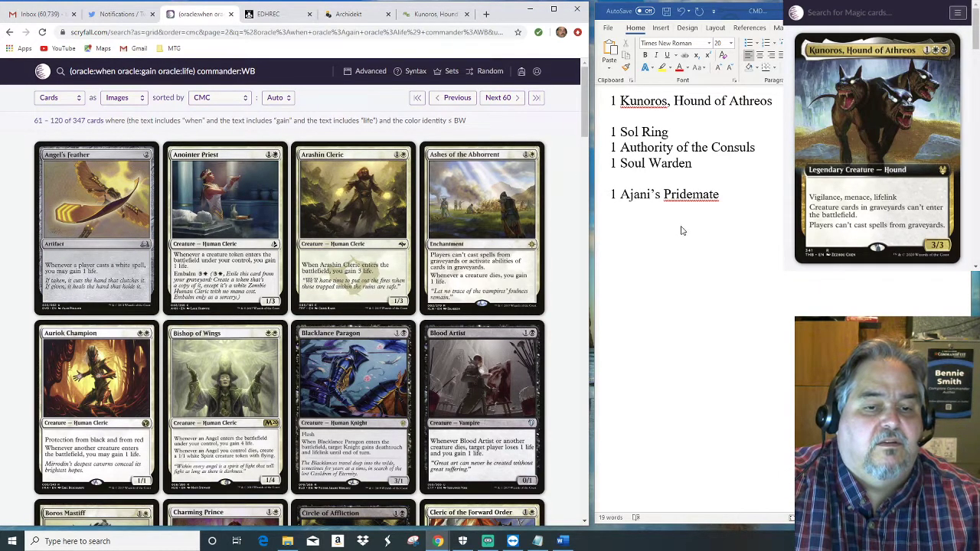
click(636, 218)
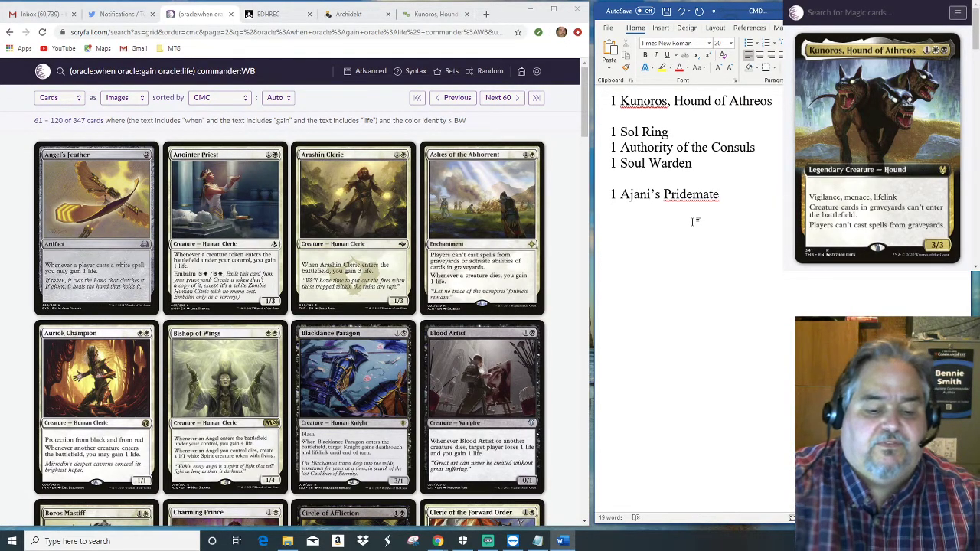
text(1 )
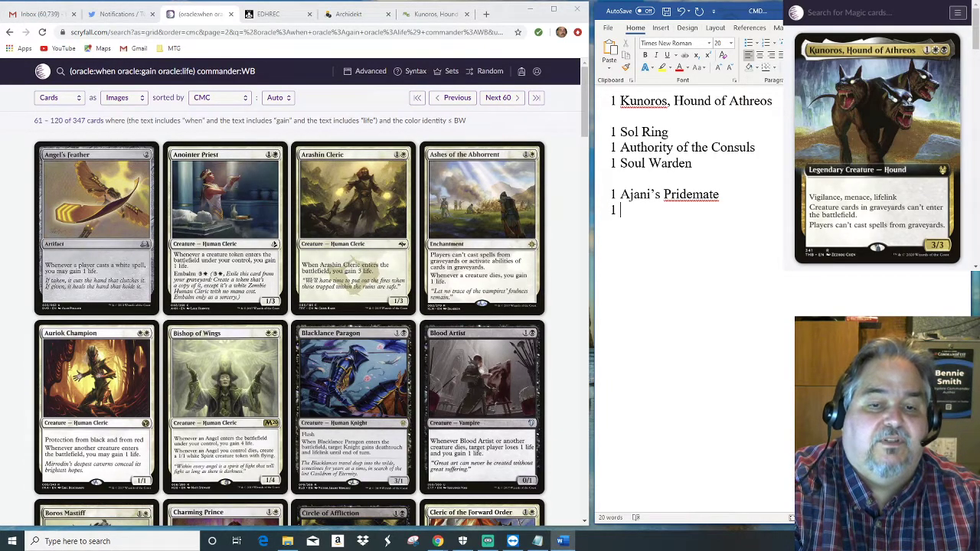
text(Ashes of the Abhorrent)
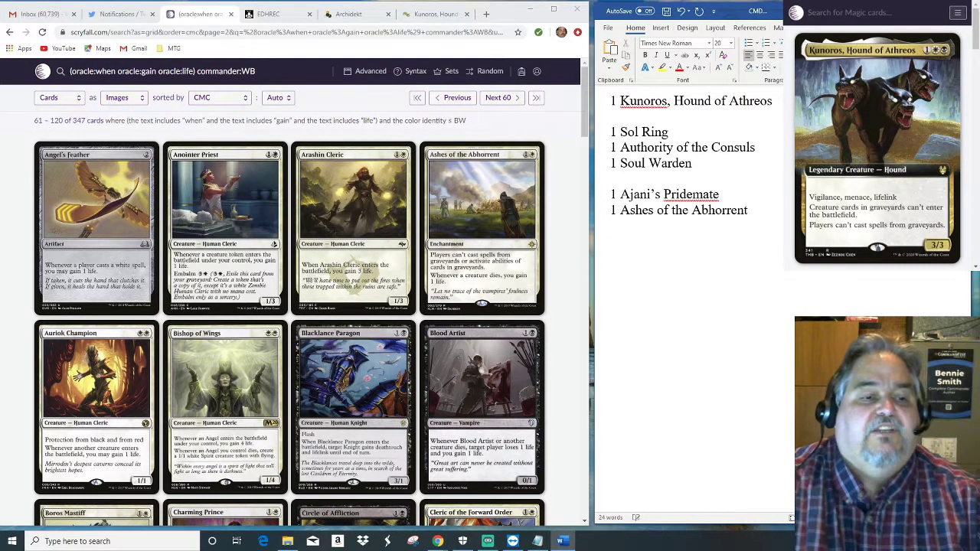
Add "1 Blood Artist" on the line below Ashes of the Abhorrent in the Word deck list.
scroll(539, 284, down, 3)
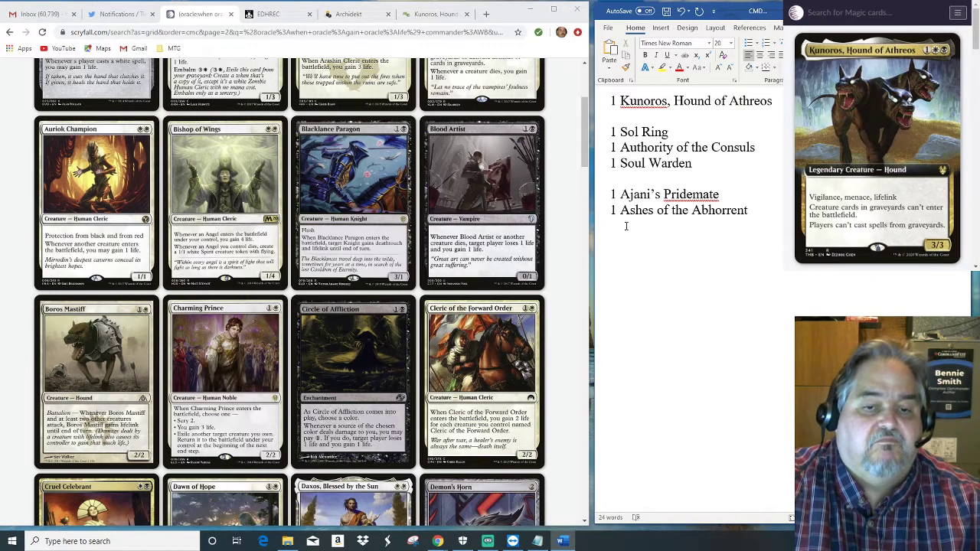
text(1 )
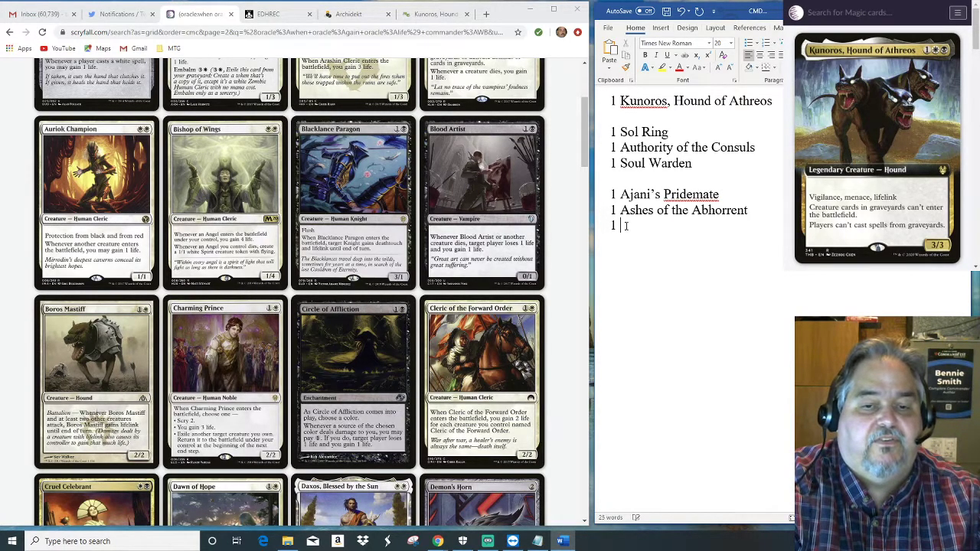
text(Blood Artist)
key(BackSpace)
key(BackSpace)
key(BackSpace)
key(BackSpace)
text(tist)
key(Return)
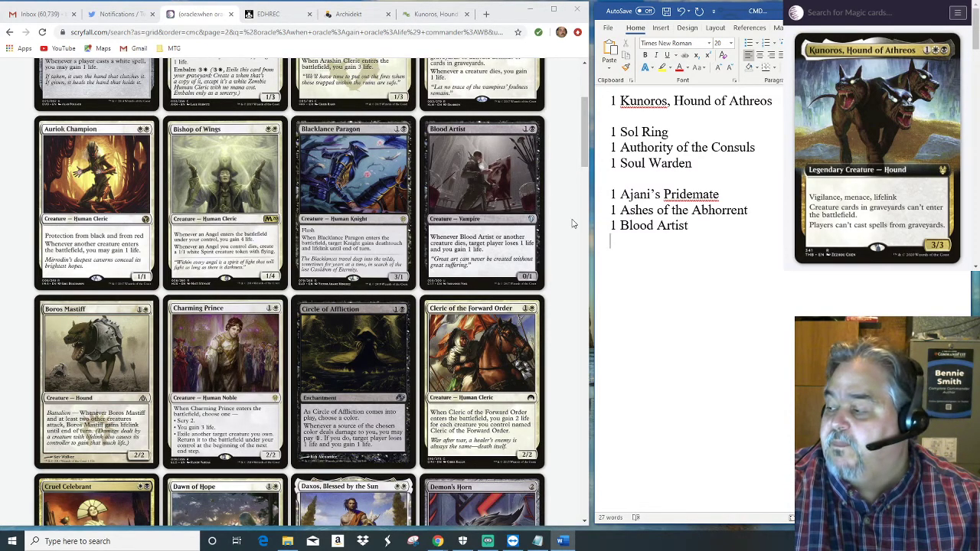
Check the following rows of cards and add "1 Dawn of Hope" below Blood Artist in the Word deck list.
scroll(534, 280, down, 2)
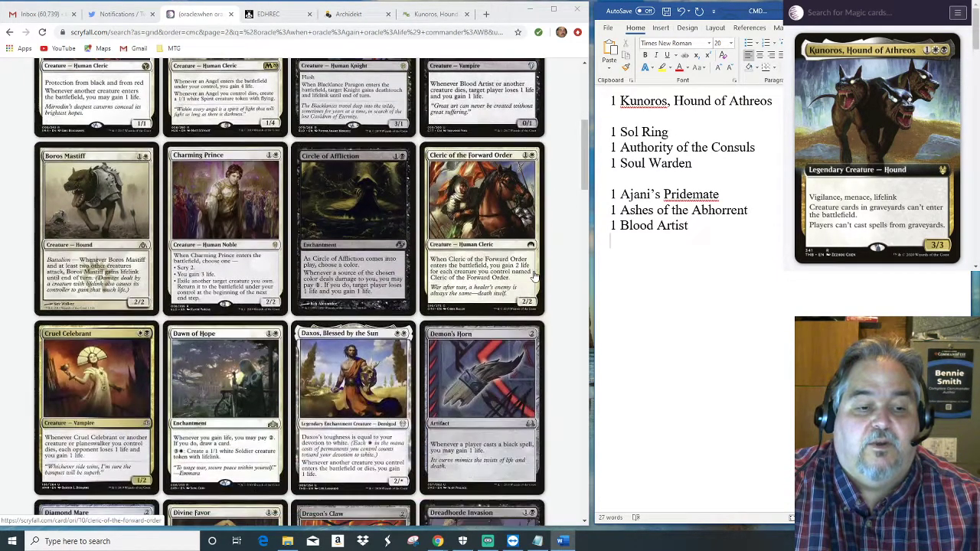
text(1 Dawn)
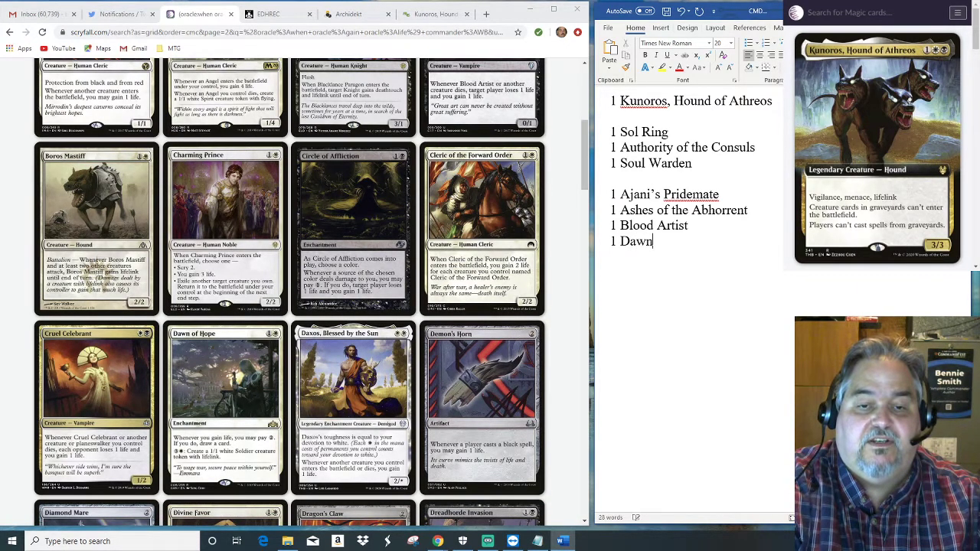
text( of Hope)
key(Return)
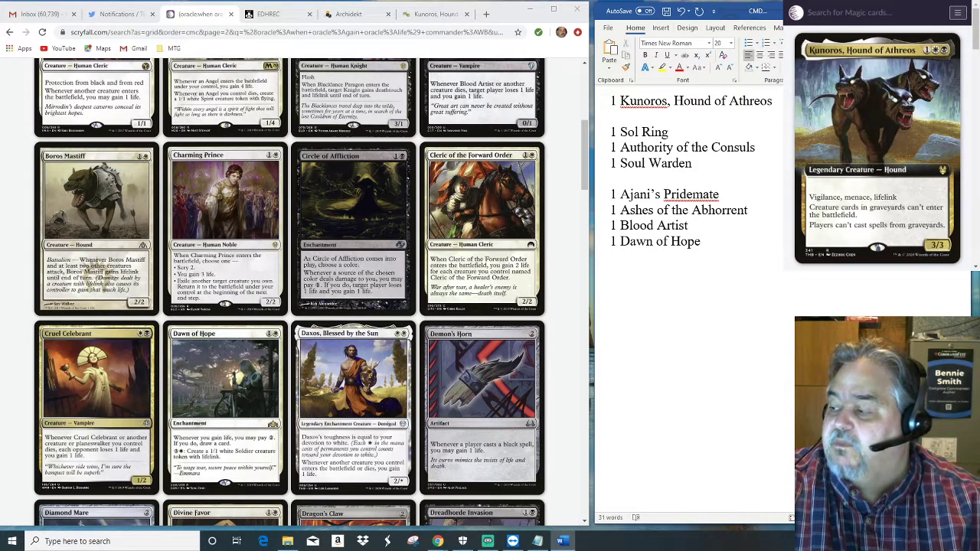
Add "1 Daxos, Blessed by the Sun" on the line below Dawn of Hope in the Word deck list.
scroll(502, 314, down, 2)
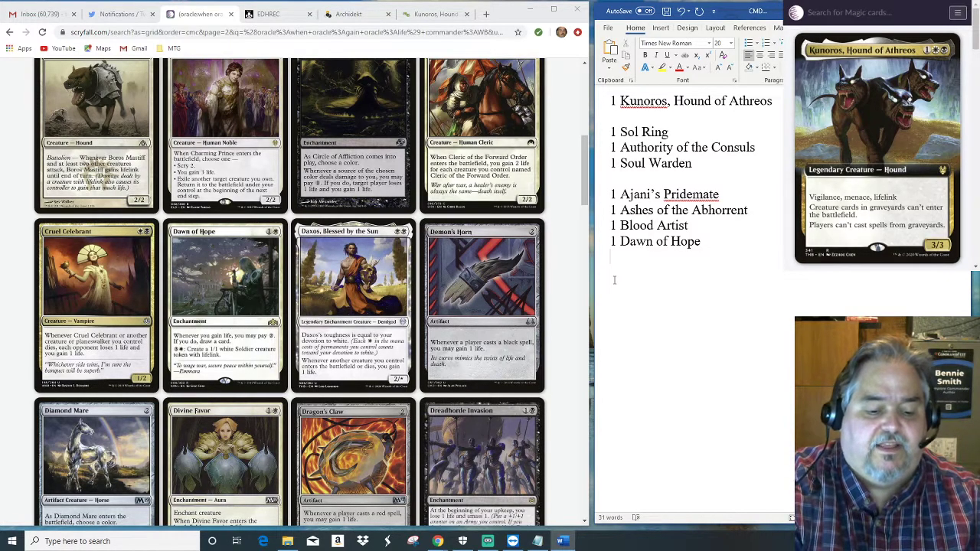
text(1 )
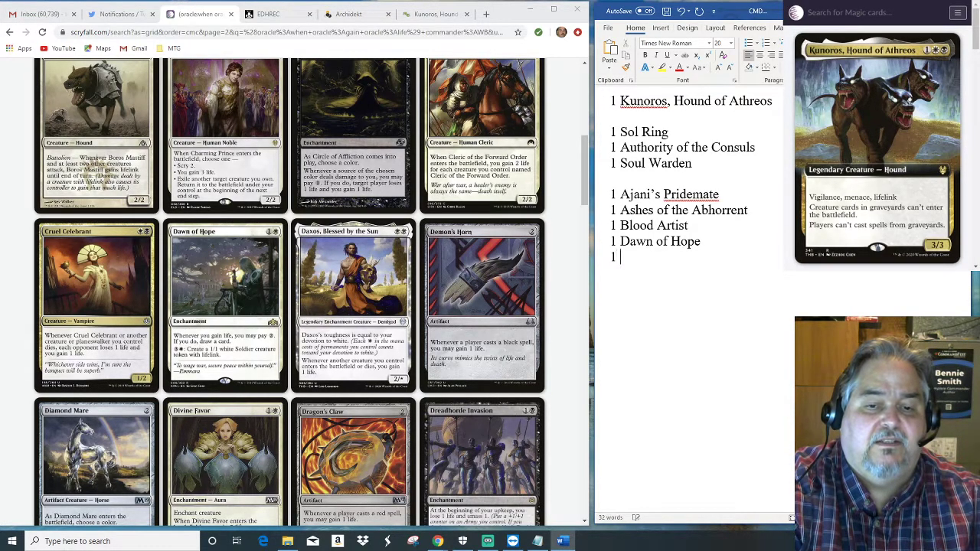
text(Daxos)
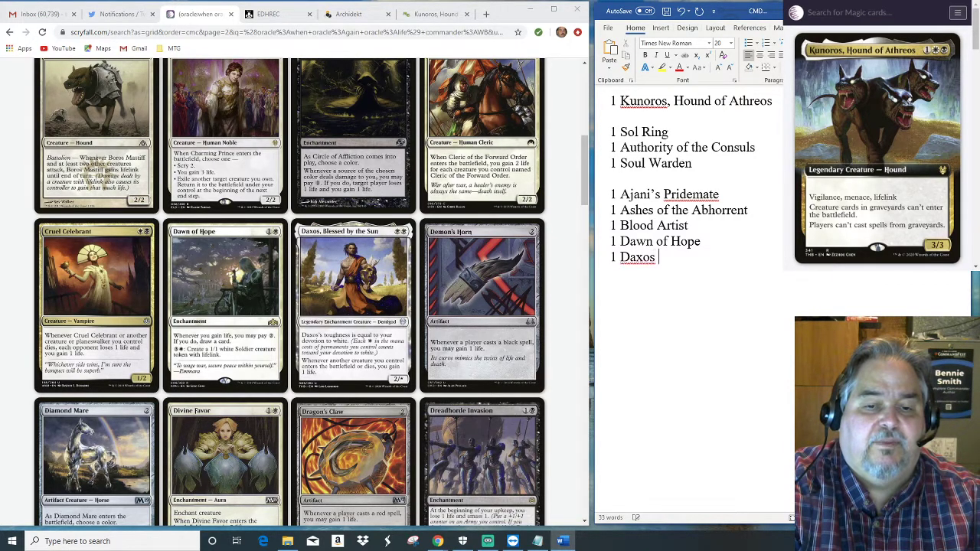
key(BackSpace)
text(, B)
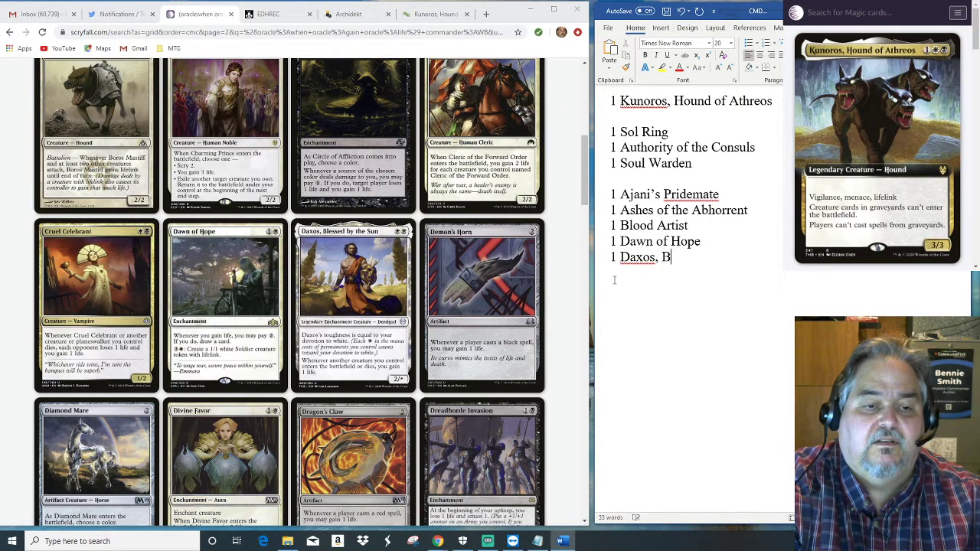
text(lessed by the Sun)
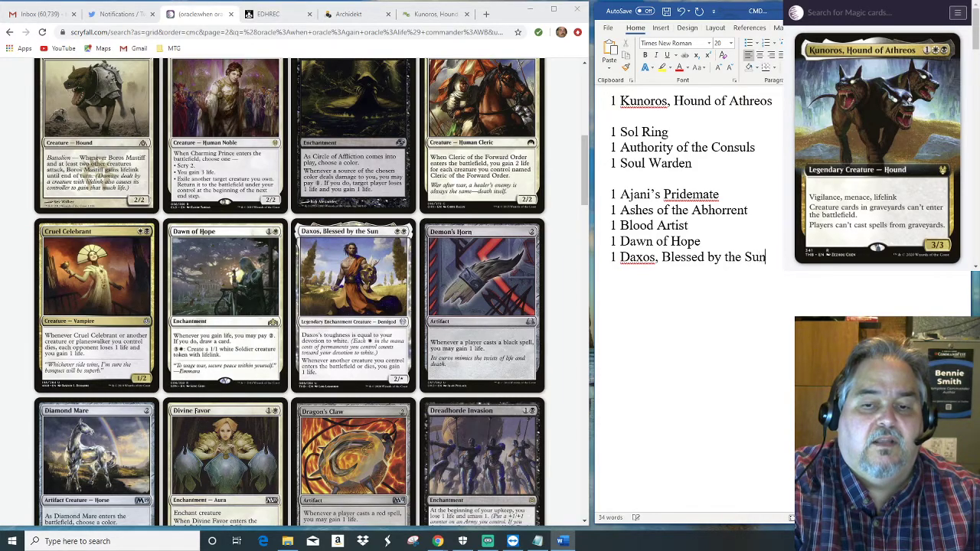
key(Return)
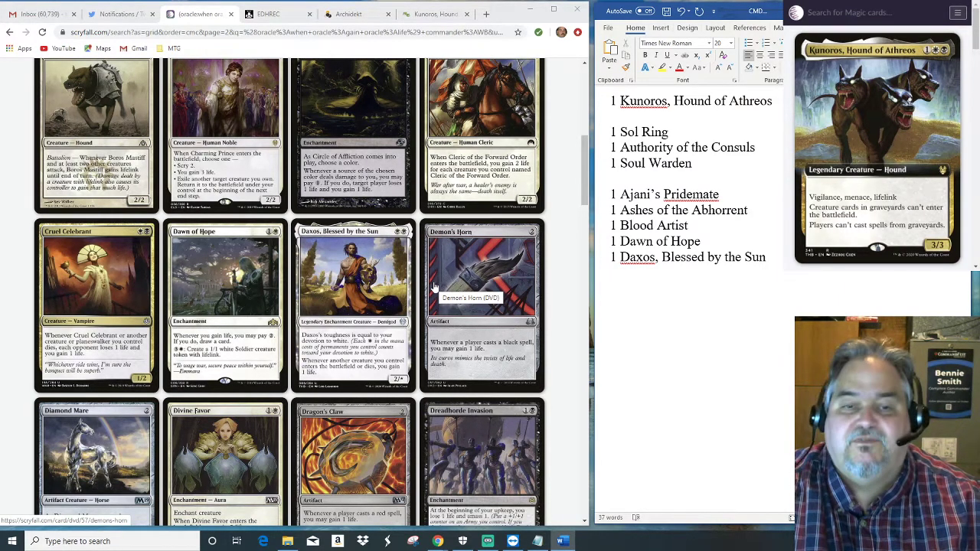
Browse further through the two-mana card results and add "1 Karlov of the Ghost Counctil" below Daxos in the Word deck list.
scroll(433, 287, down, 2)
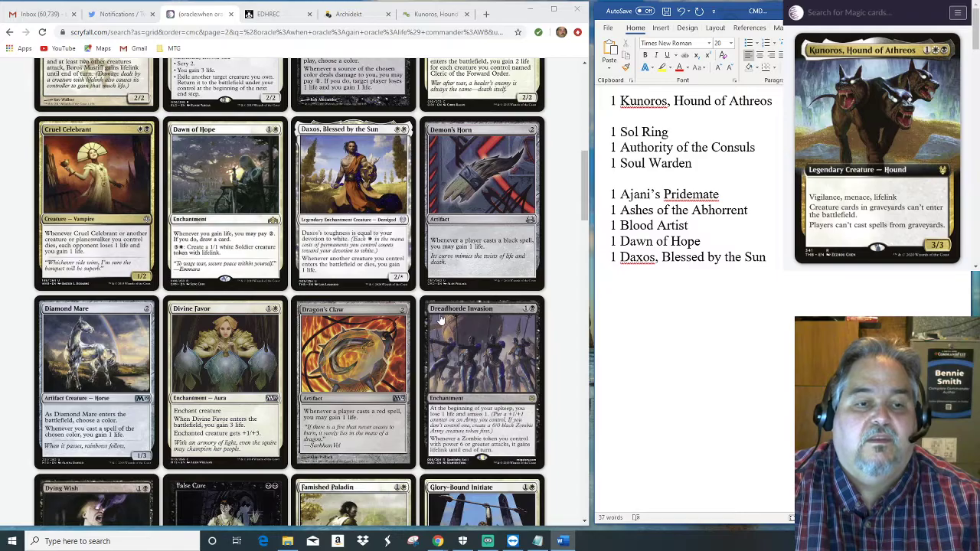
scroll(441, 320, down, 4)
scroll(440, 320, down, 3)
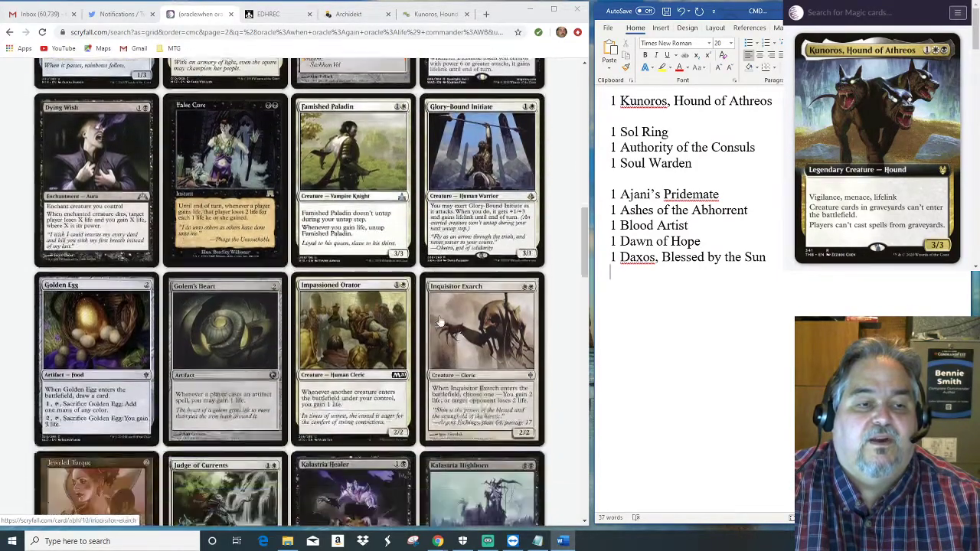
scroll(440, 321, down, 2)
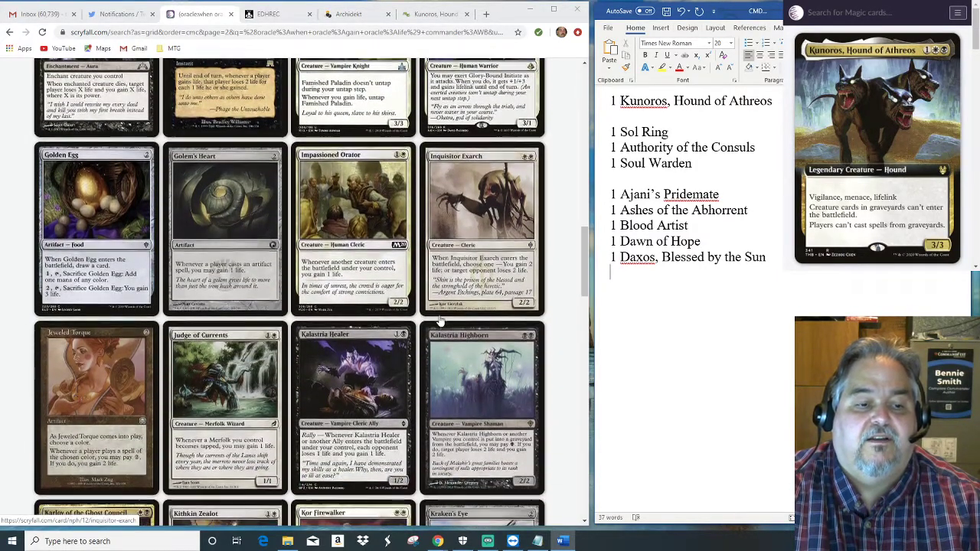
scroll(440, 321, down, 3)
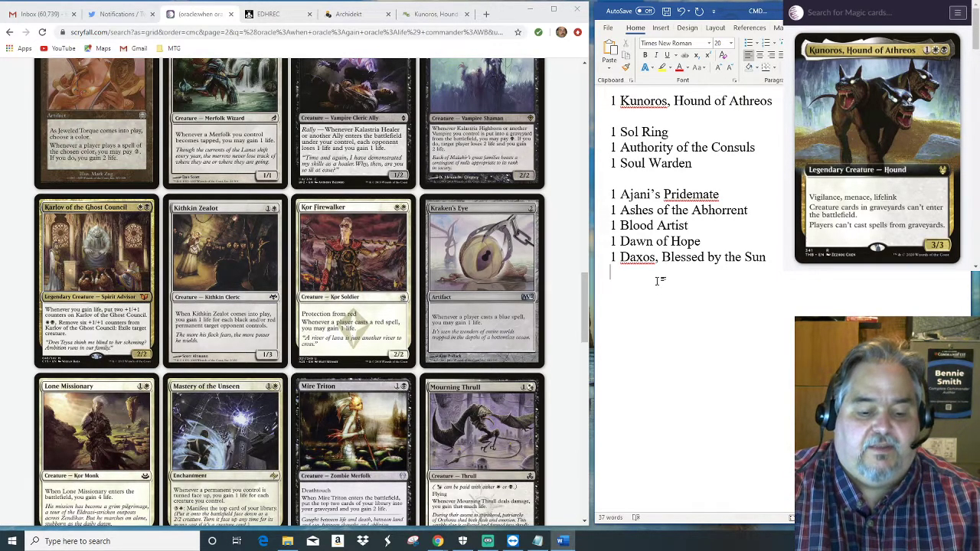
text(1)
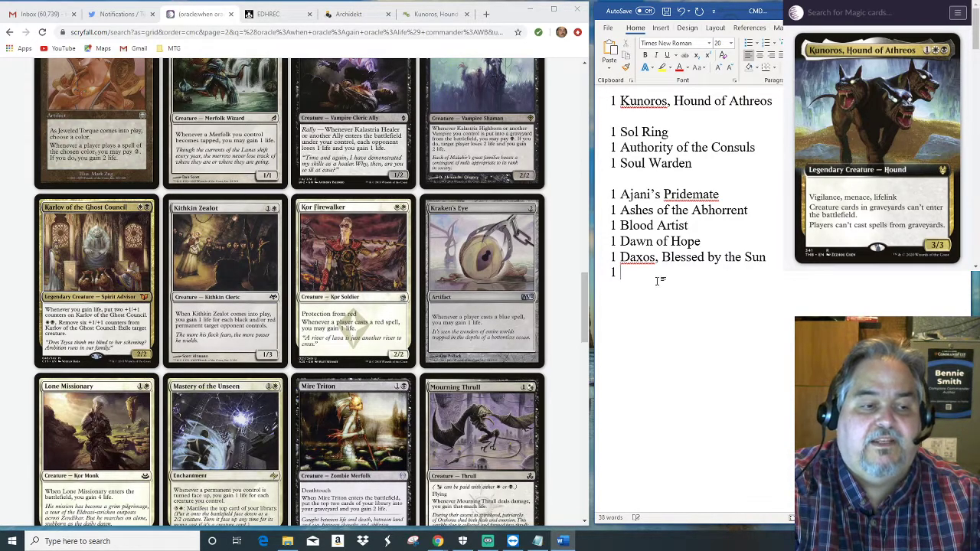
text( Karlov, )
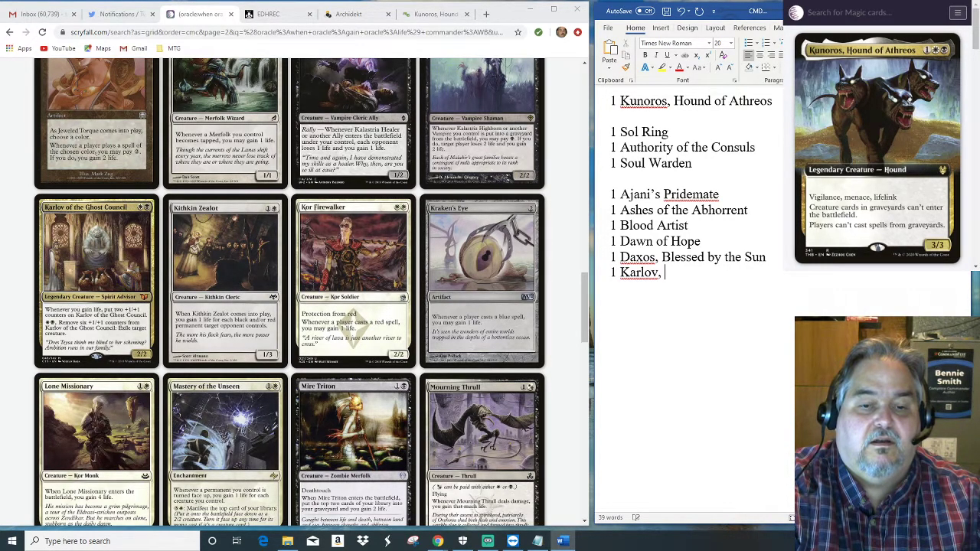
key(BackSpace)
key(BackSpace)
text( of the Ghost )
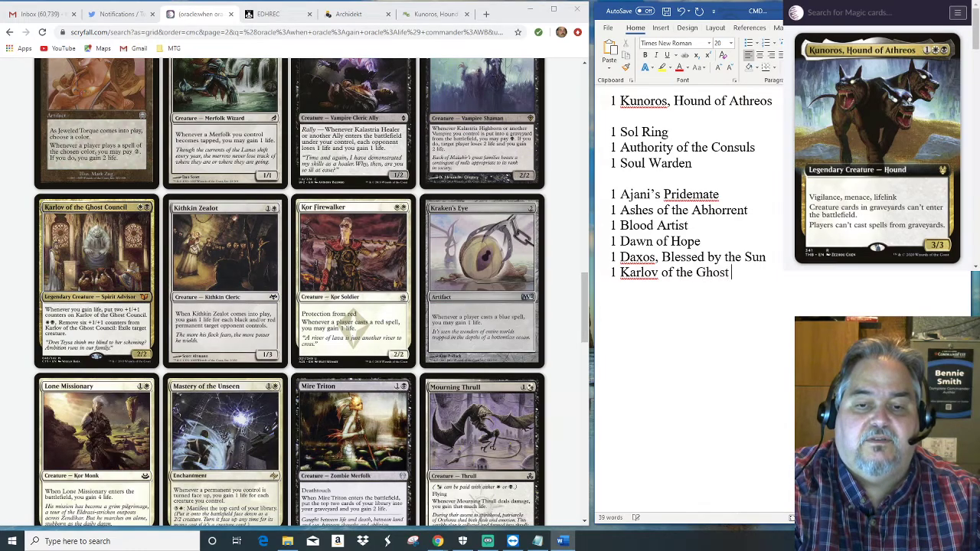
text(Councitl)
key(Return)
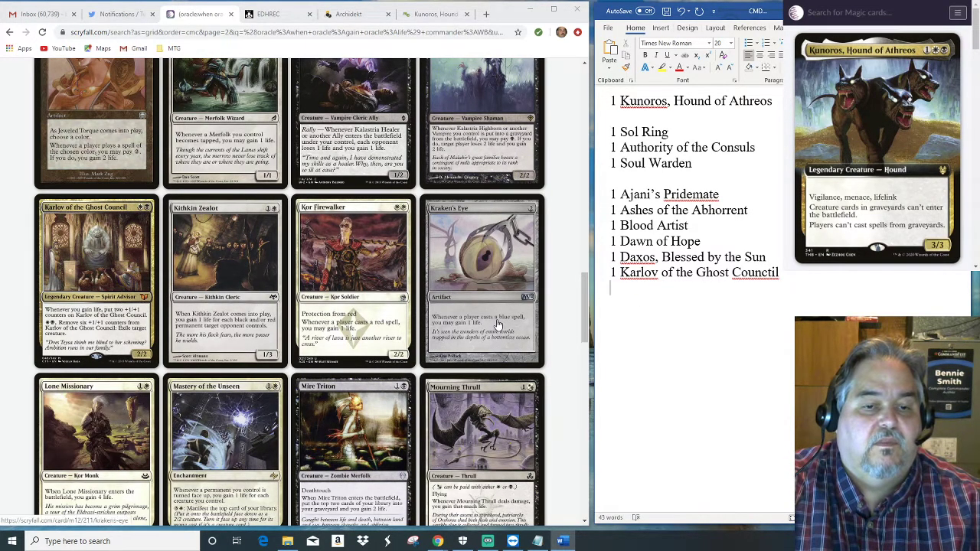
Review the rest of the results page, open the Spirit Loop card's details and add "1 Spirit Loops" below Karlov in the Word deck list.
scroll(497, 327, down, 1)
scroll(497, 327, down, 2)
scroll(497, 327, up, 1)
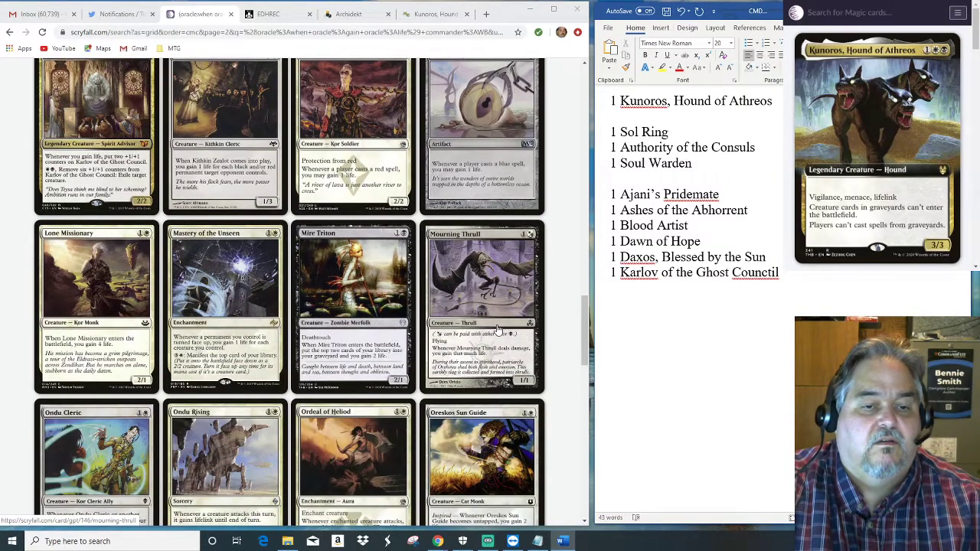
scroll(497, 330, down, 3)
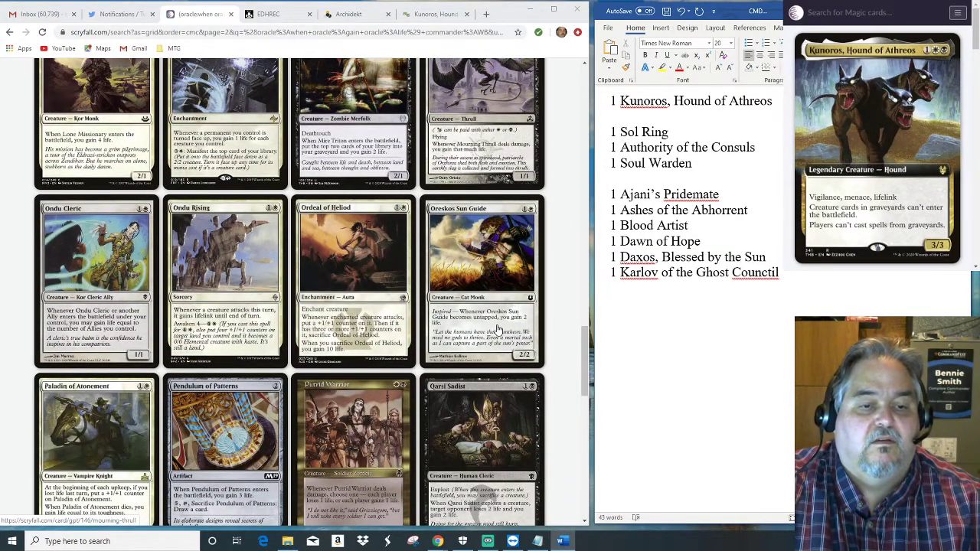
scroll(497, 330, down, 2)
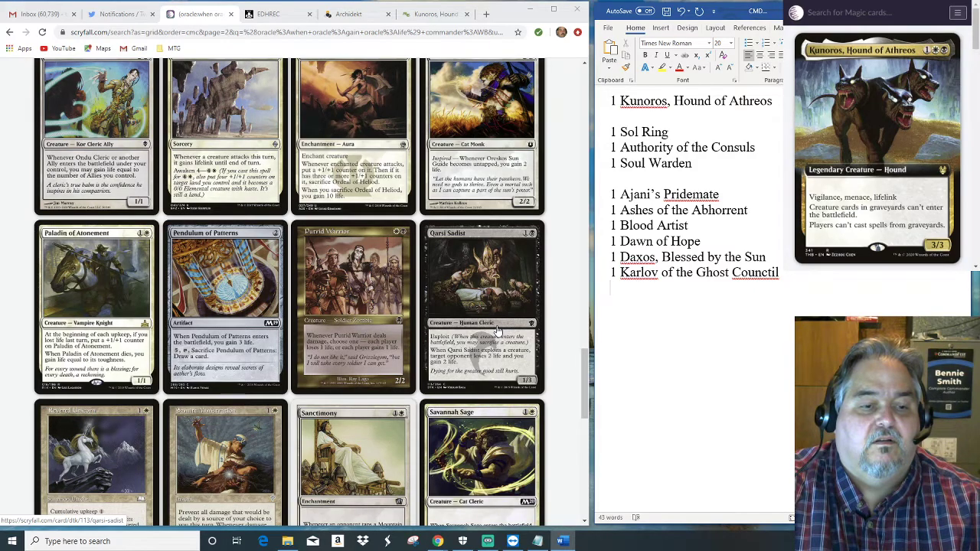
scroll(497, 330, down, 4)
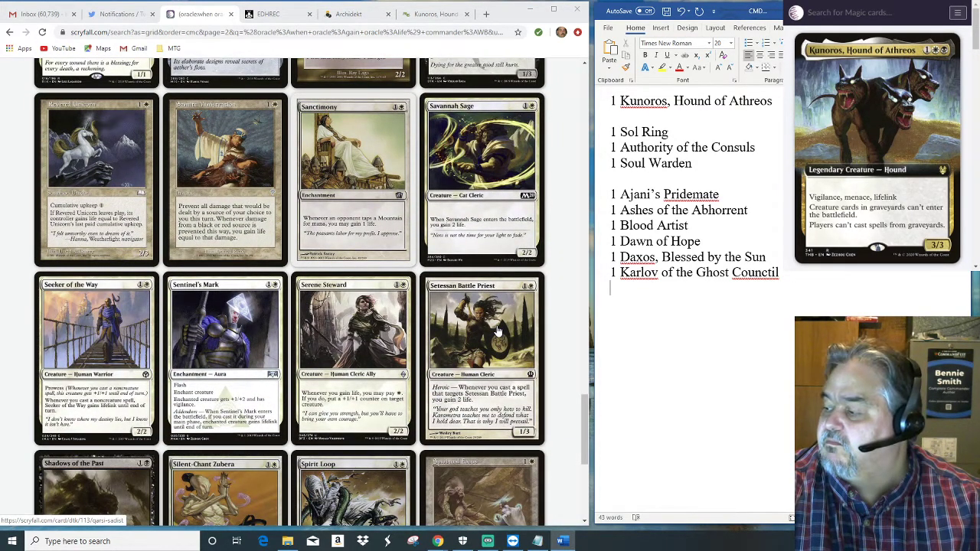
scroll(498, 331, down, 1)
scroll(498, 331, down, 1)
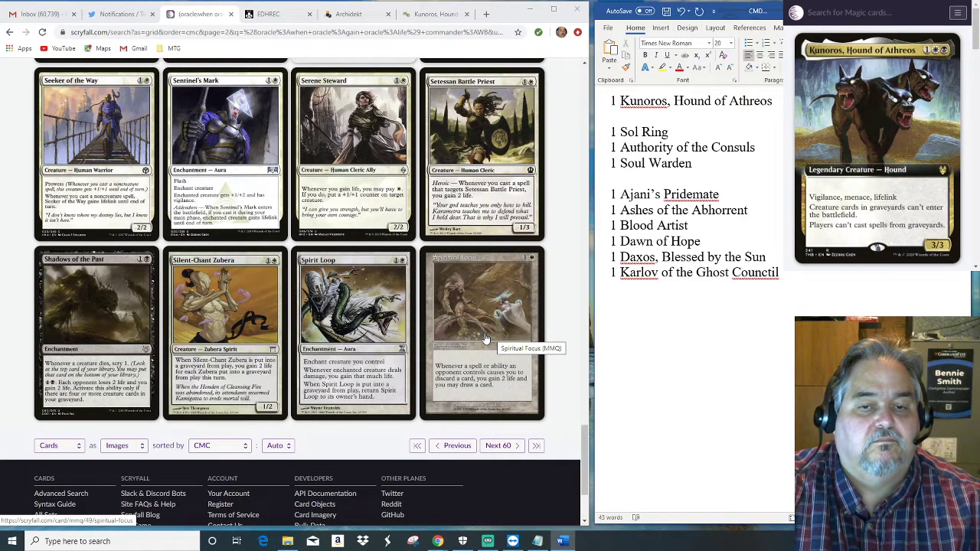
click(348, 337)
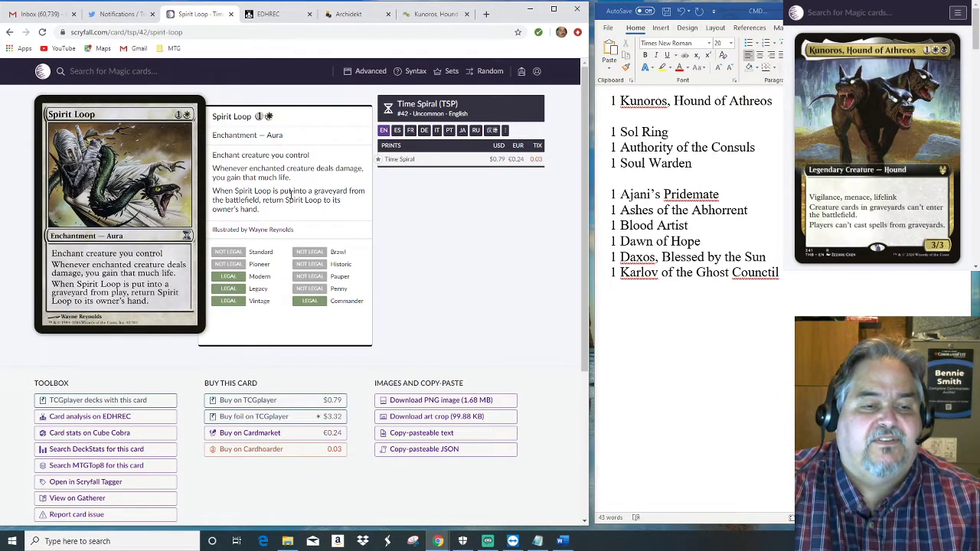
click(638, 289)
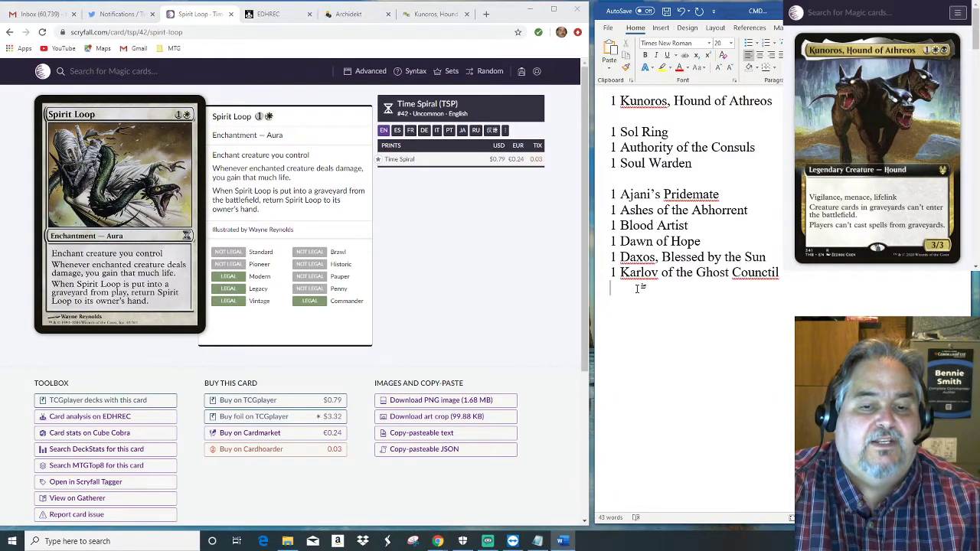
text(1 Spirit Loops)
key(Return)
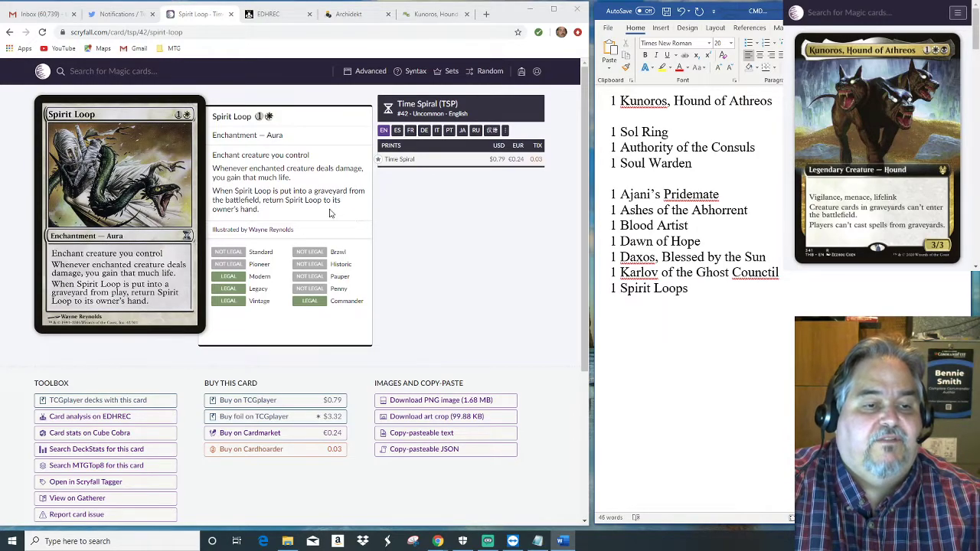
Return to the card results, open the next results page and add "1 Suture Priest" below Spirit Loops in the Word deck list.
click(9, 33)
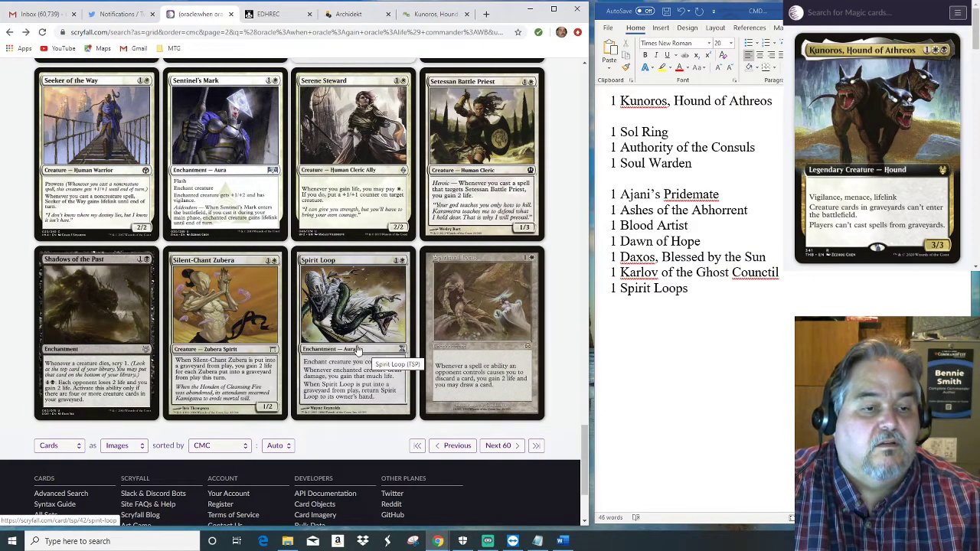
click(503, 446)
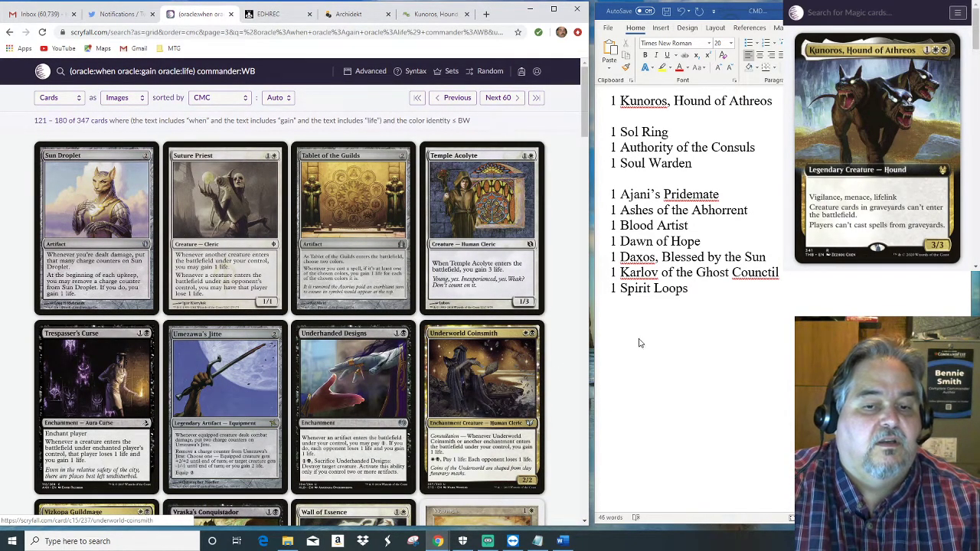
click(628, 303)
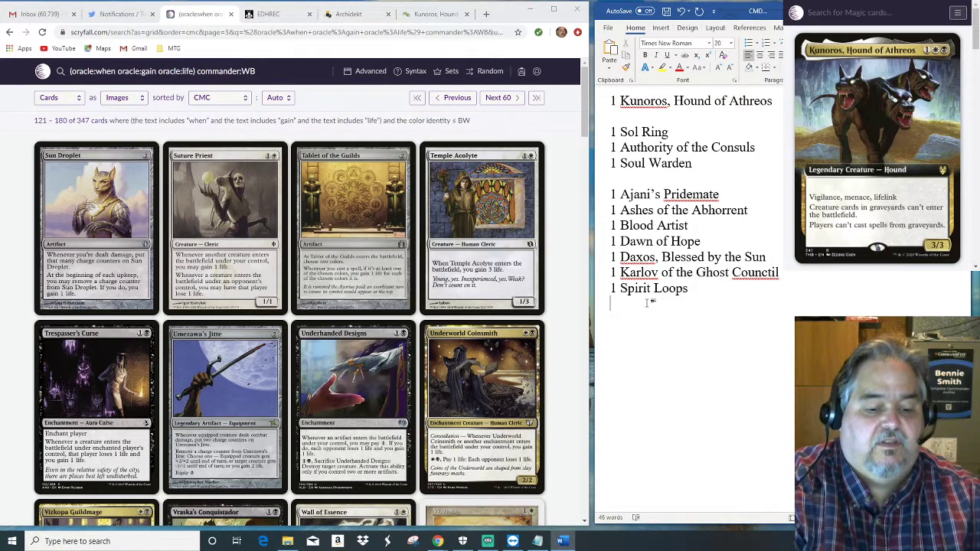
text(1 Suture)
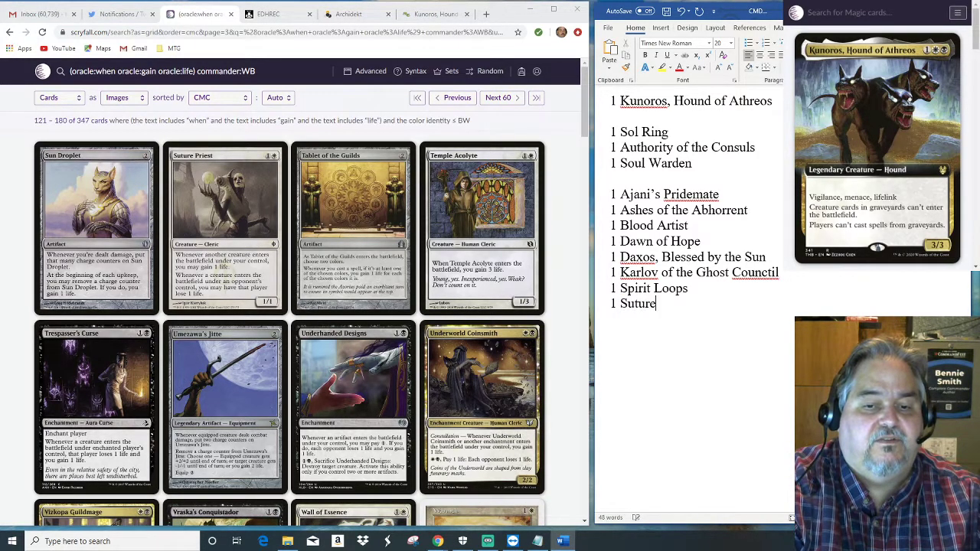
text( Priest)
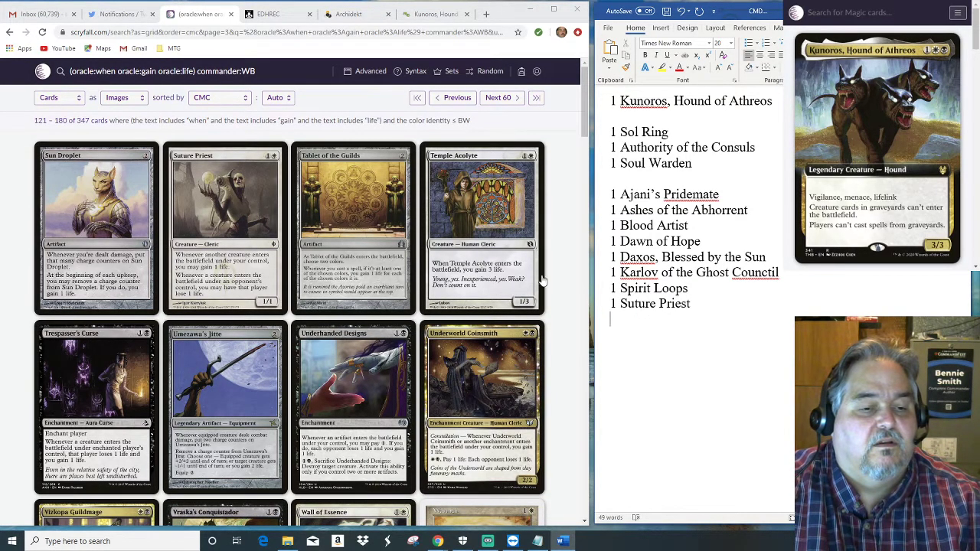
Check the following rows of cards and add "1 Vizkopa Guildmage" below Suture Priest in the Word deck list.
scroll(473, 326, down, 3)
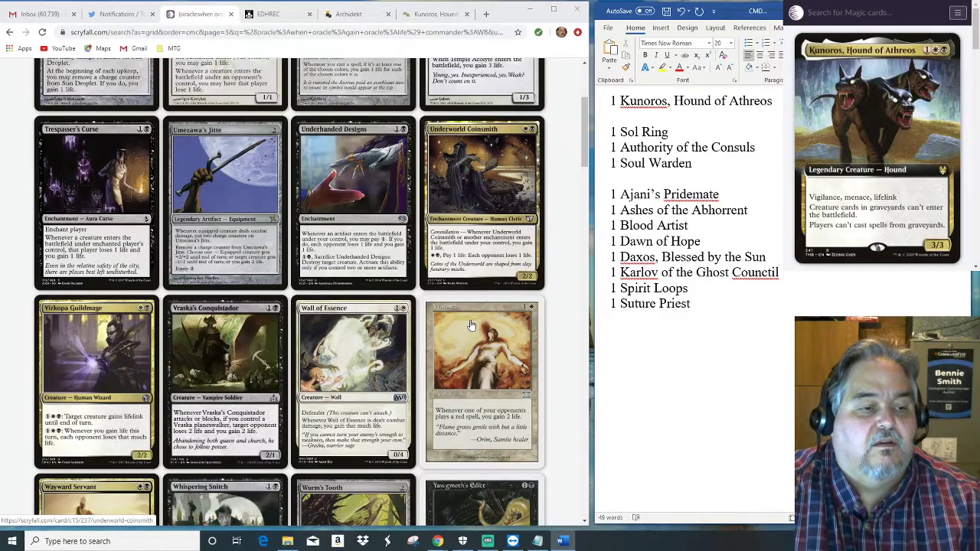
scroll(472, 326, down, 1)
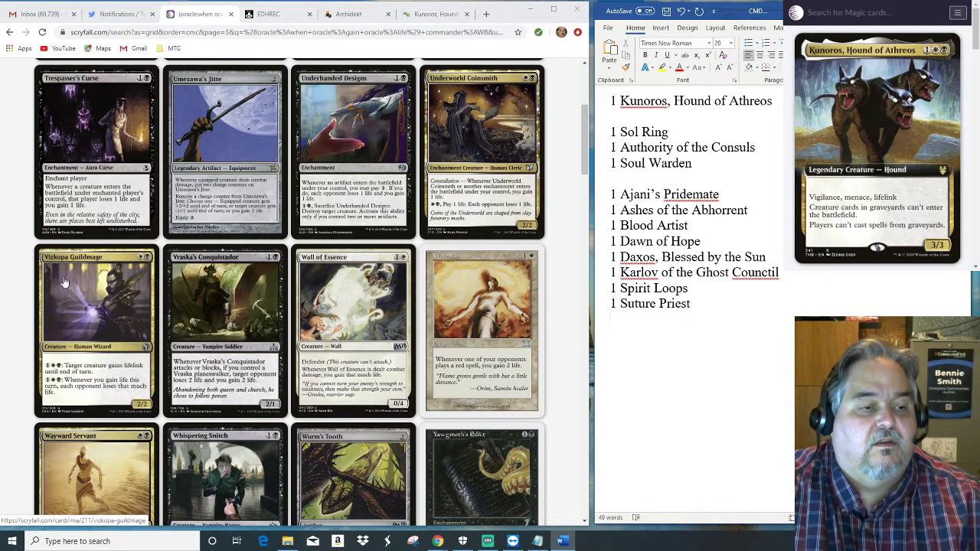
click(645, 320)
text(1 Vizkopa Guildmage)
key(Return)
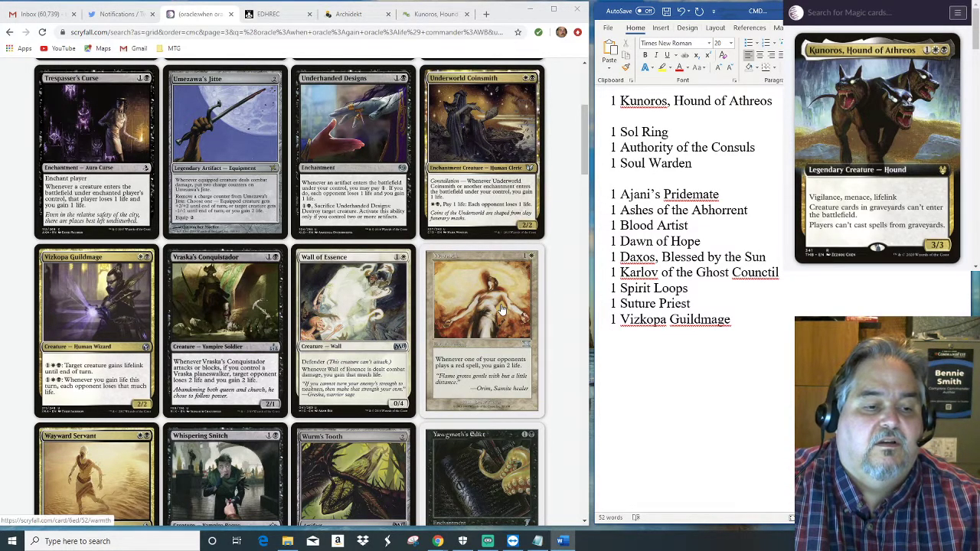
Examine the remaining two-mana cards and the first rows of three-mana cards for useful lifegain effects.
scroll(502, 311, down, 2)
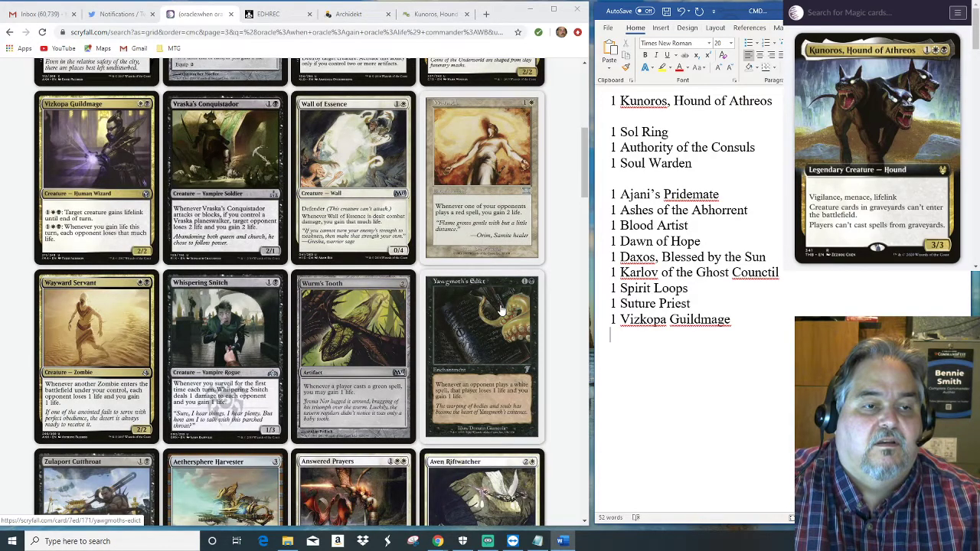
scroll(502, 310, down, 3)
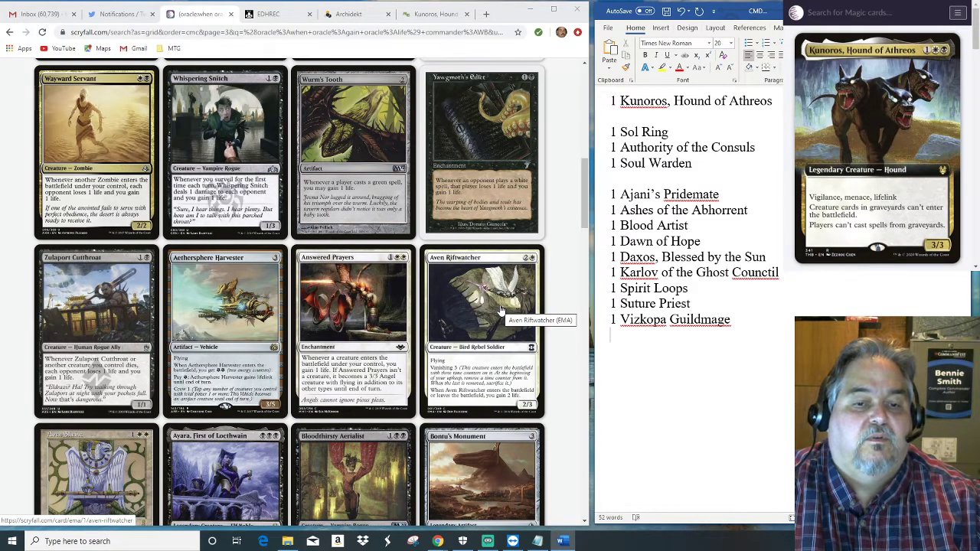
scroll(501, 310, down, 2)
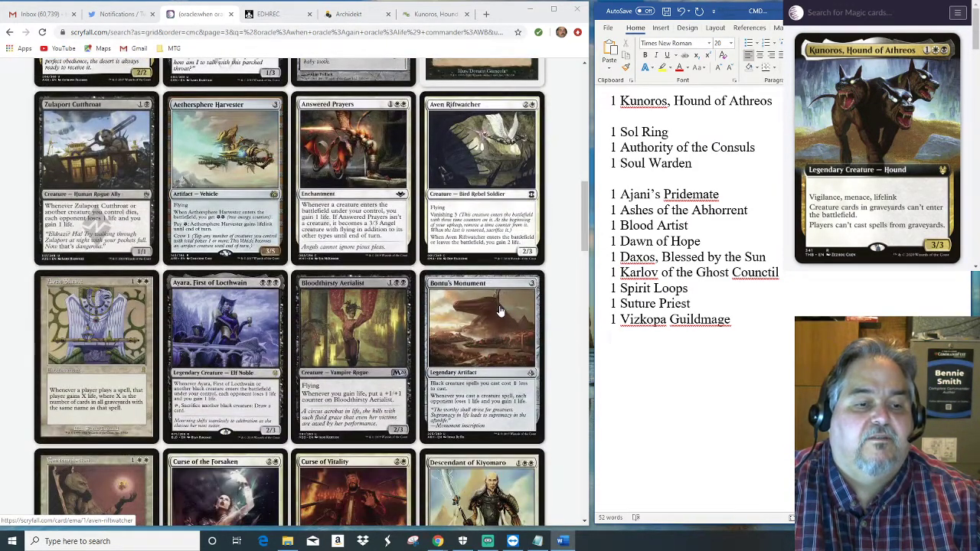
scroll(501, 310, down, 2)
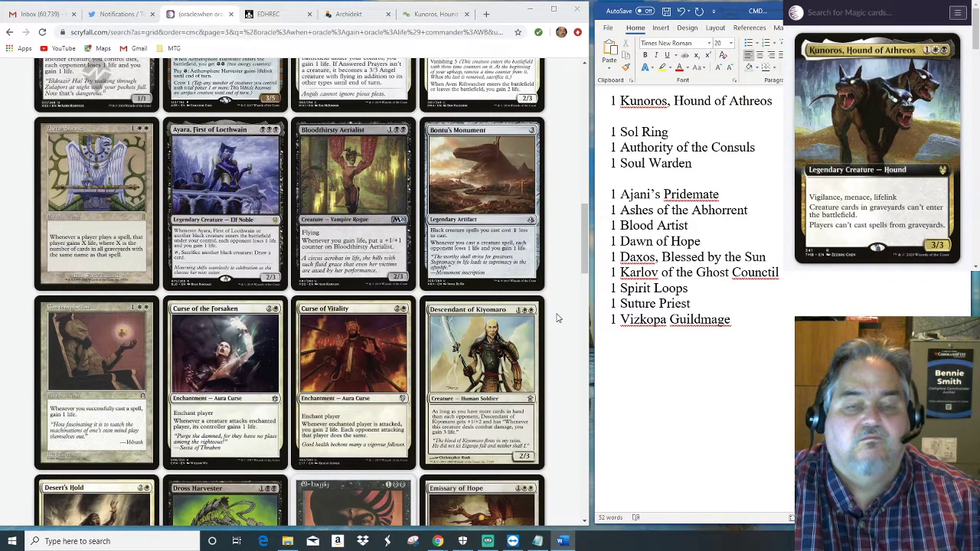
scroll(558, 317, down, 2)
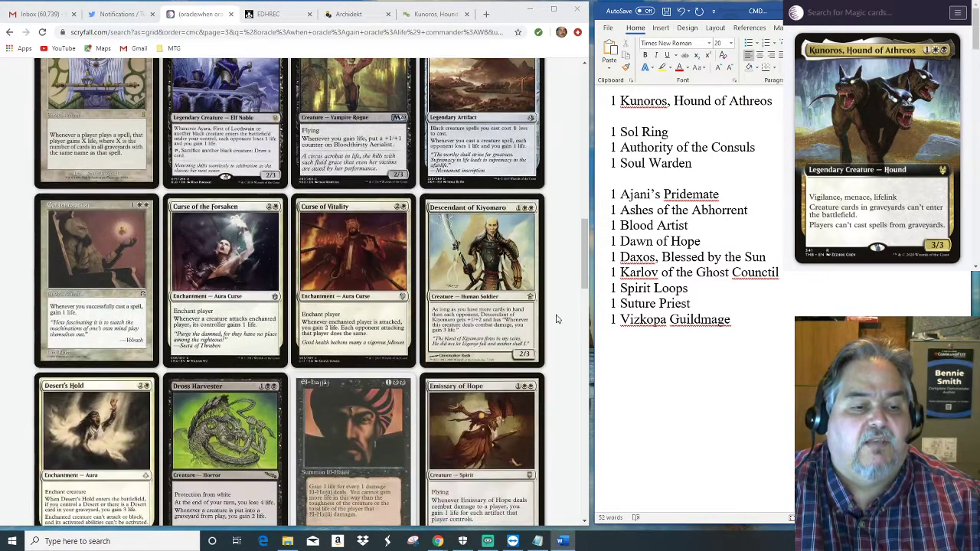
scroll(558, 320, down, 2)
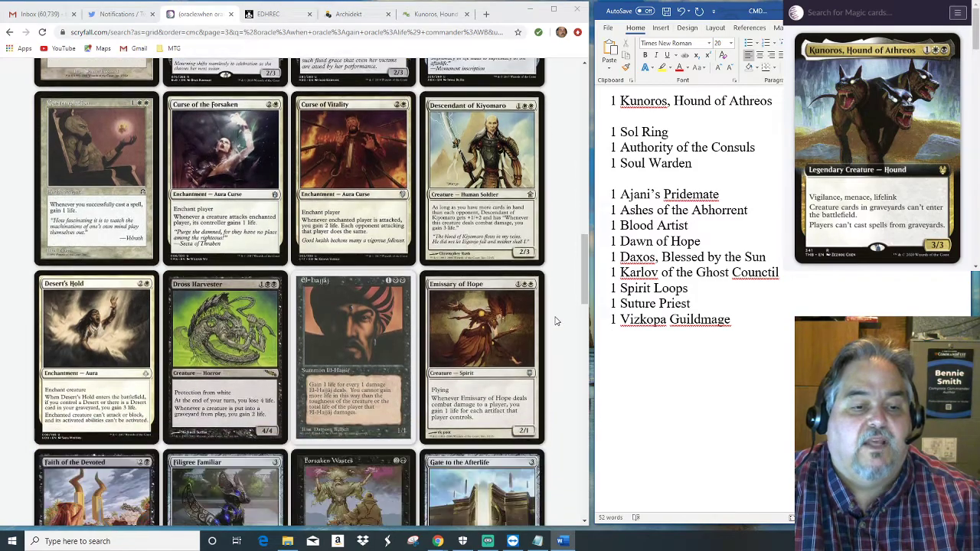
scroll(557, 321, down, 4)
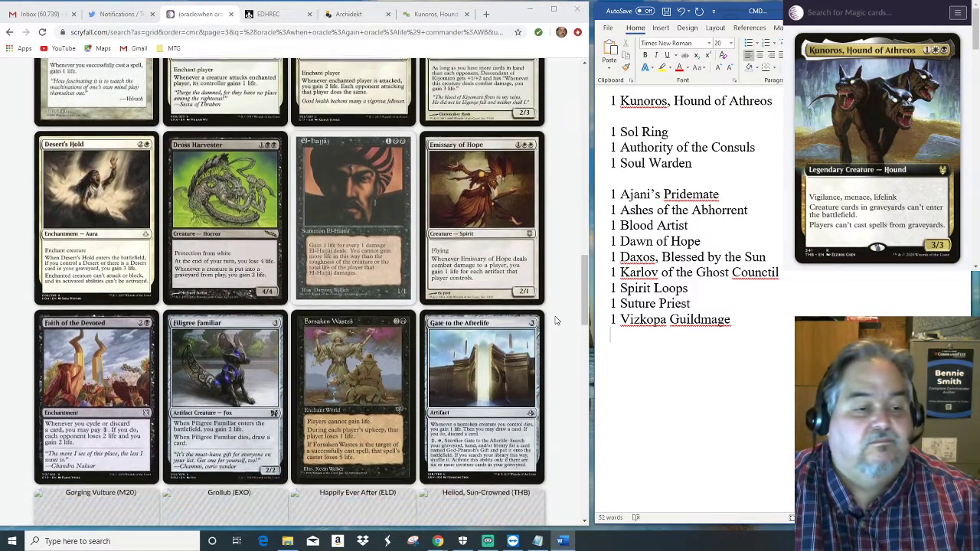
scroll(557, 321, down, 1)
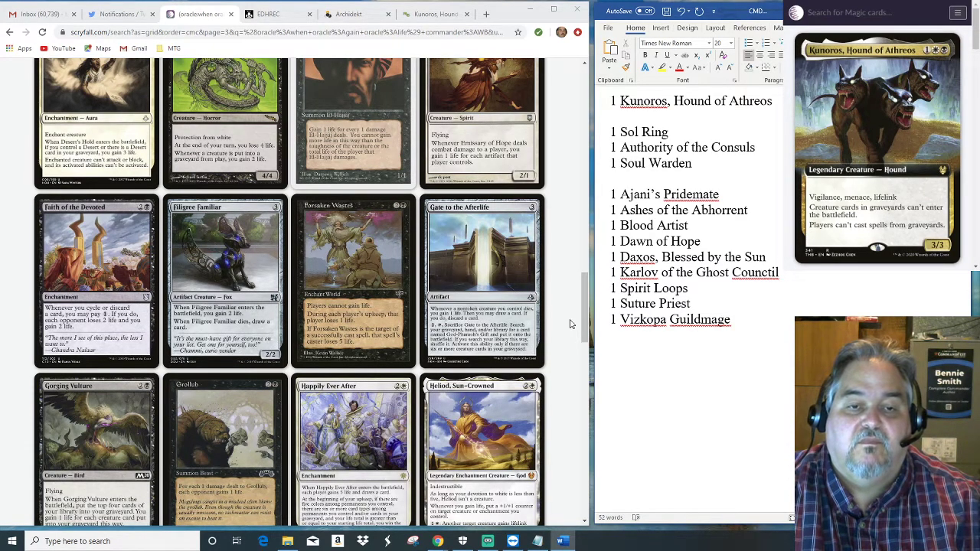
Return to the Bontu's Monument card and start a new group below Vizkopa Guildmage in the Word deck list with "Bontu's Monument".
scroll(579, 317, up, 5)
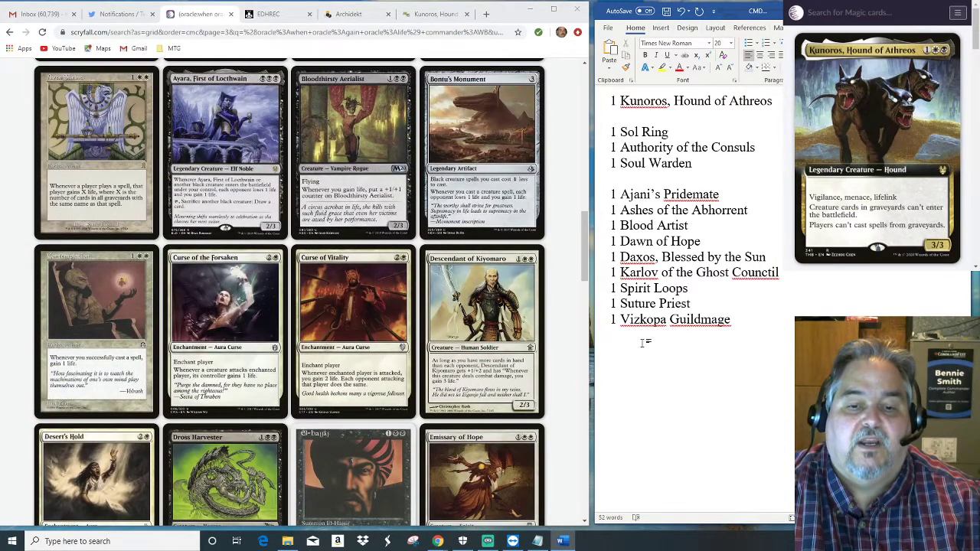
key(Return)
text(Bon)
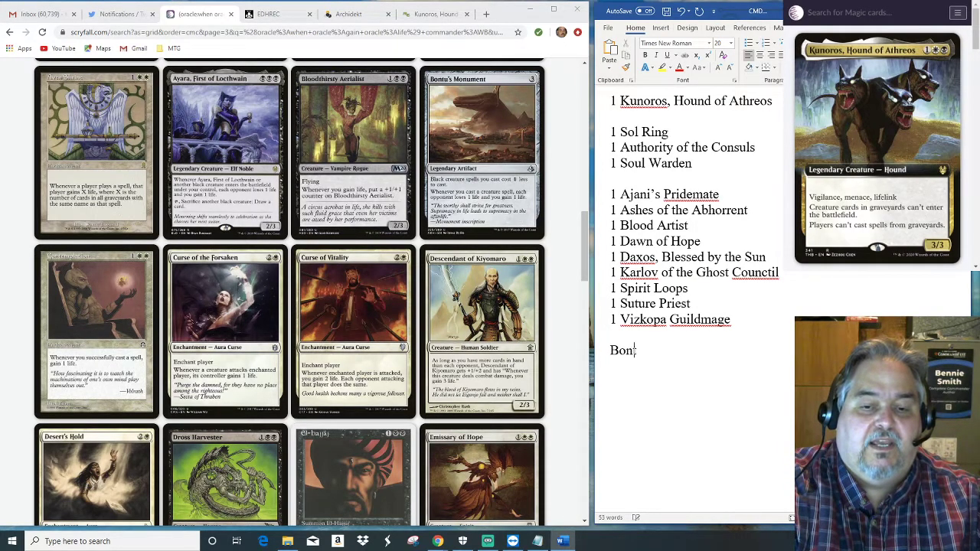
text(tu's )
text(Mon)
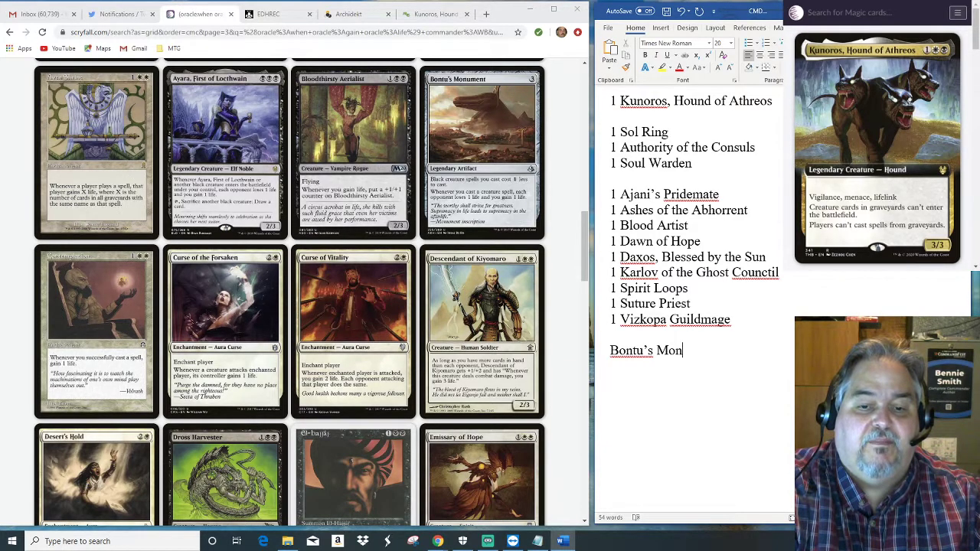
text(ument)
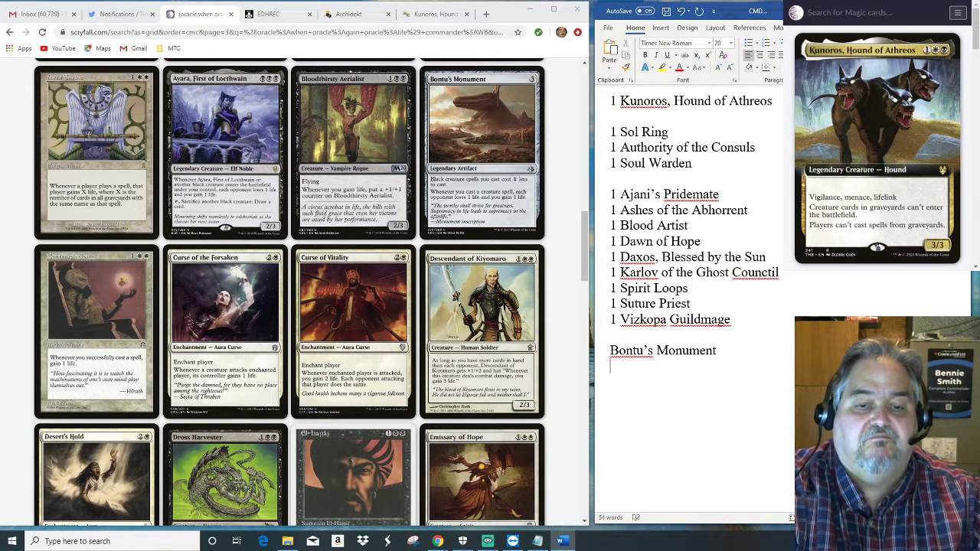
key(Return)
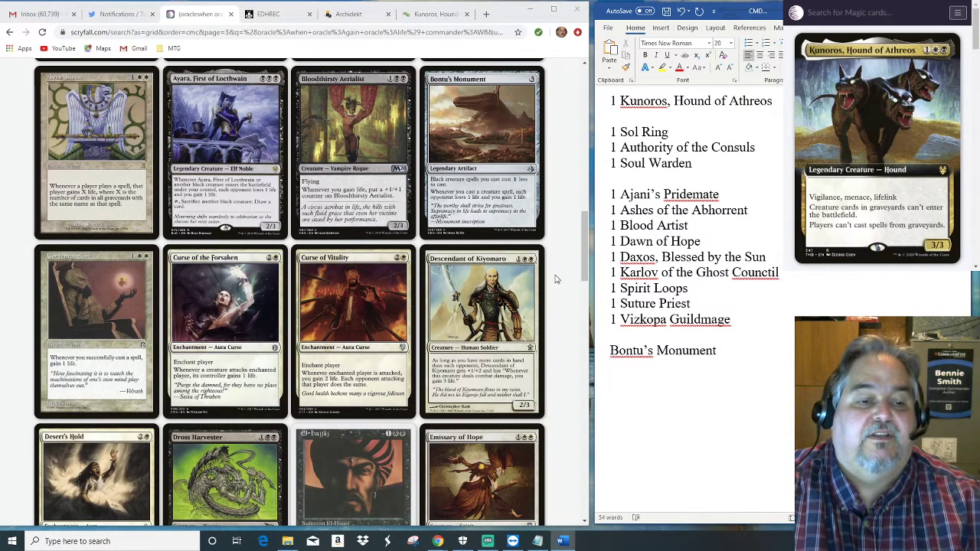
Check further three-mana cards, prefix Bontu's Monument with the quantity 1 and add "1 Heliod, Sun-Crowned" below it in the Word deck list.
scroll(557, 280, down, 3)
scroll(557, 282, down, 3)
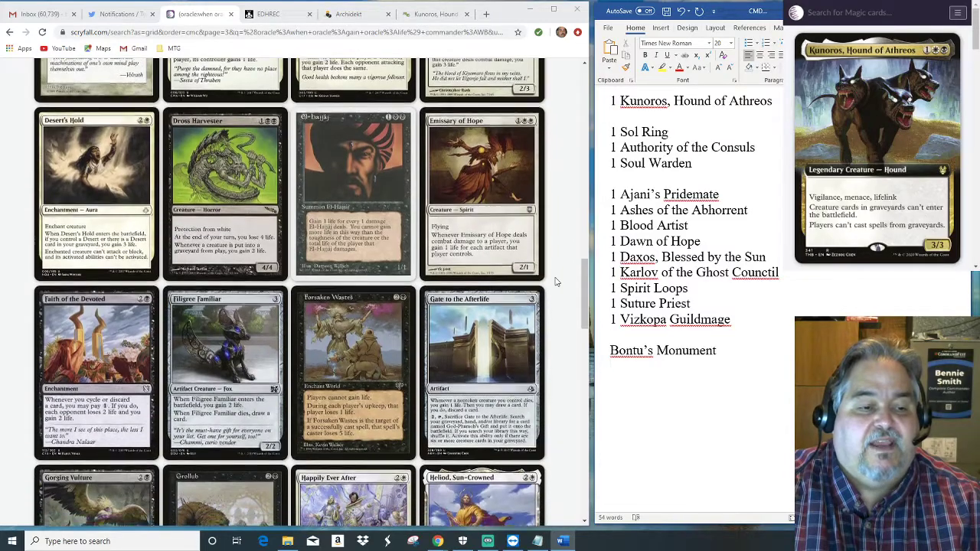
scroll(557, 282, down, 3)
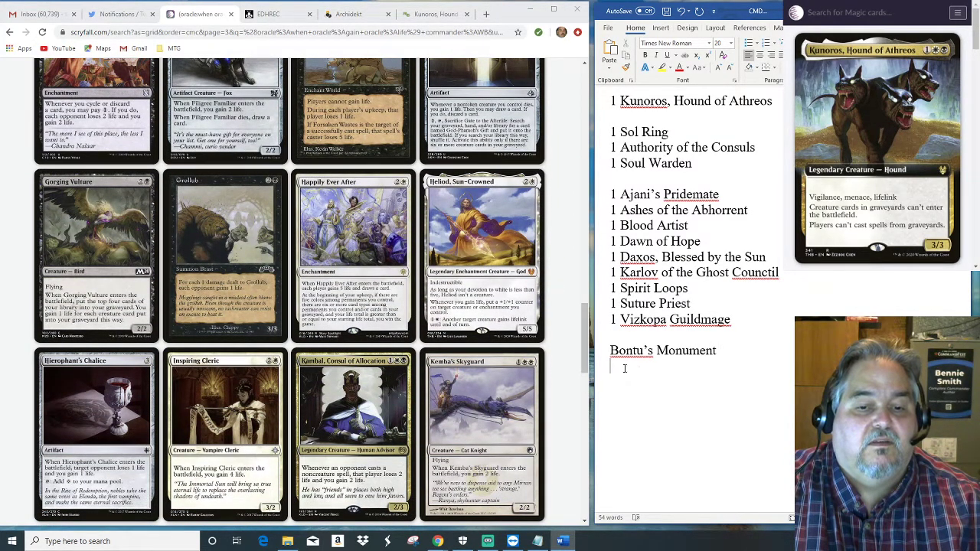
key(Up)
text(1)
key(Down)
text(1 He)
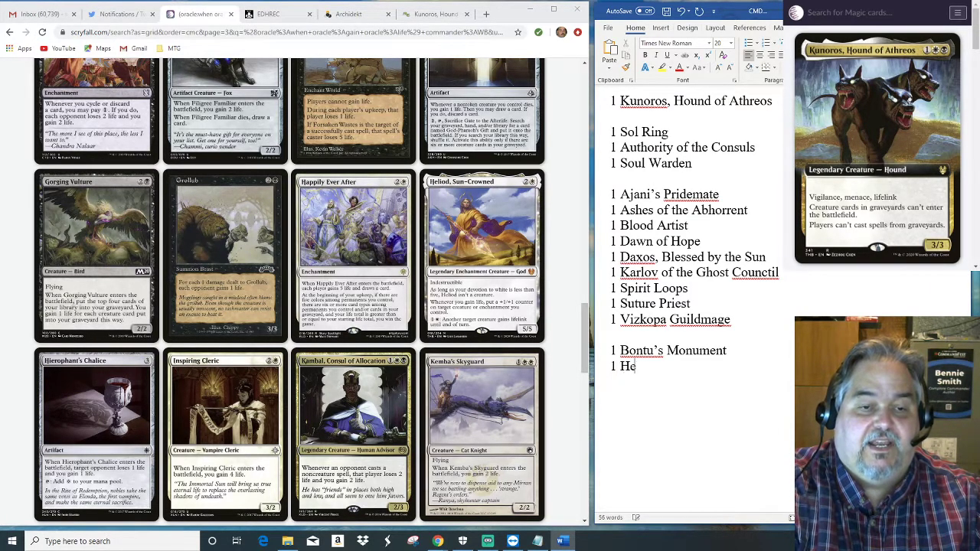
text(liod, Sun-Crowned)
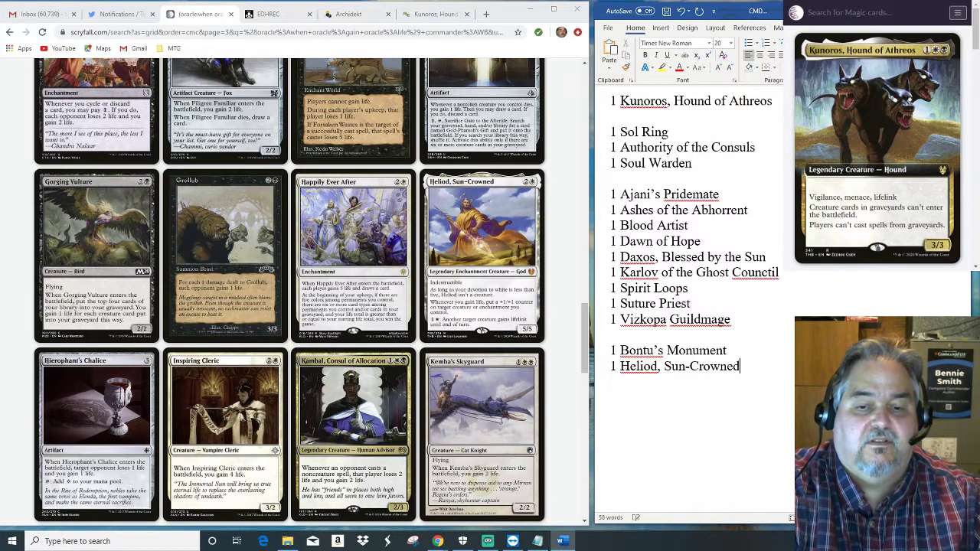
key(Return)
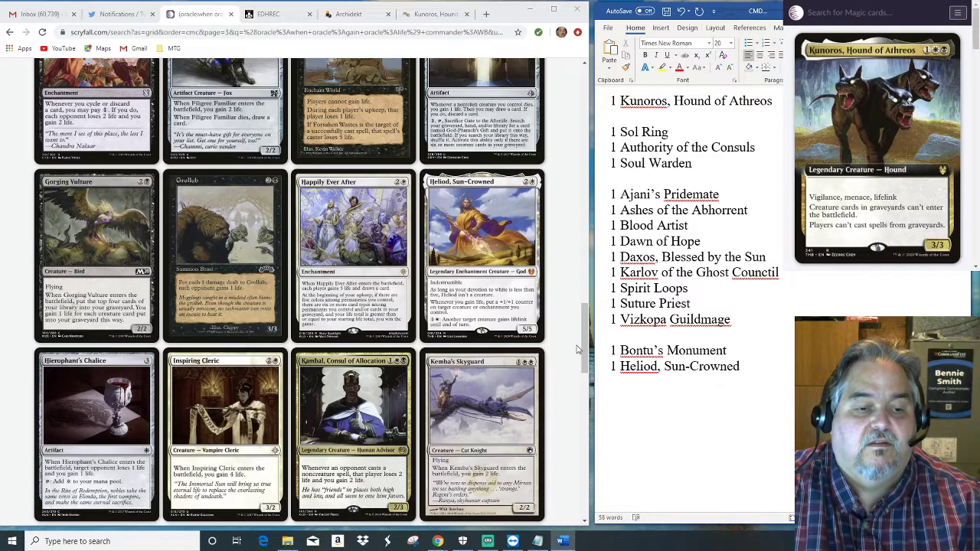
Add "1 Kambal, Consul of Allocation" on the line below Heliod, Sun-Crowned in the Word deck list.
text(1 )
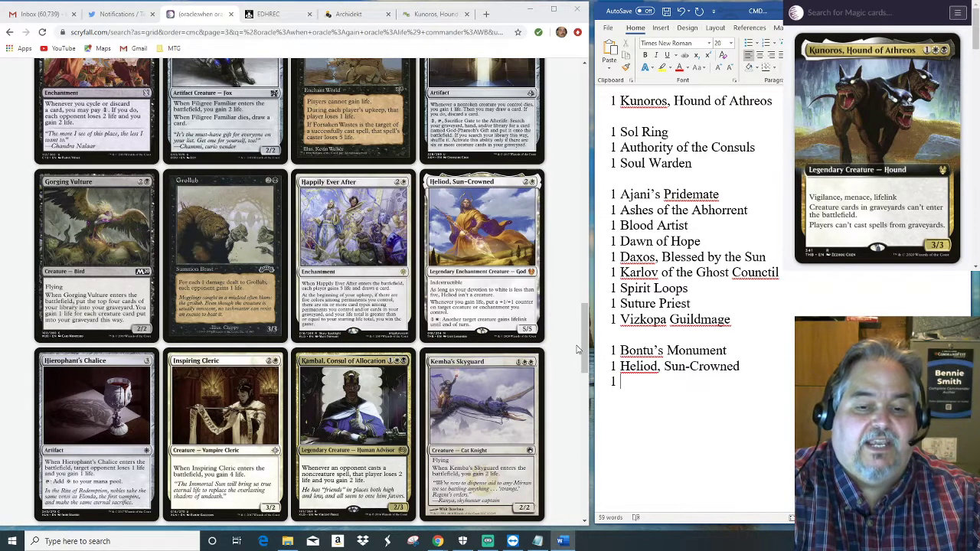
text(Kamba)
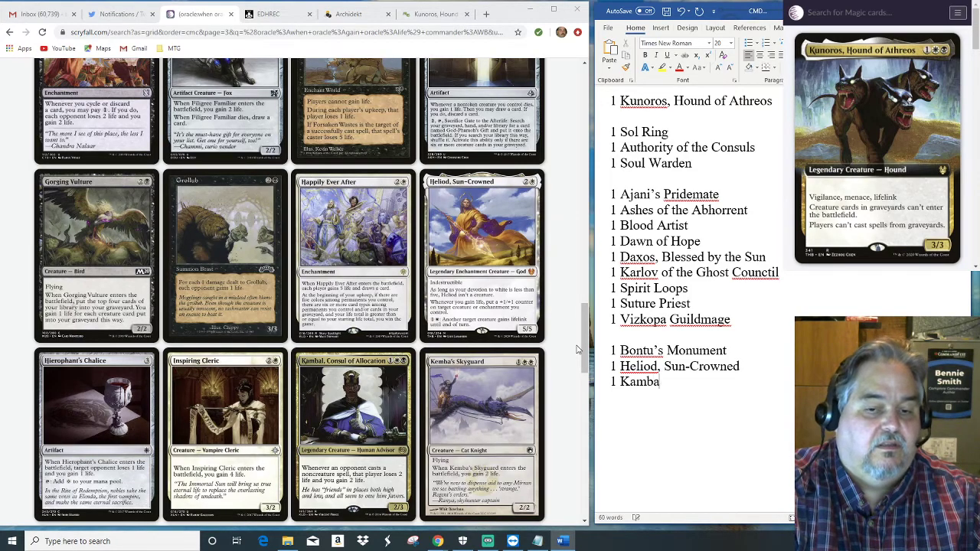
text(l, Co)
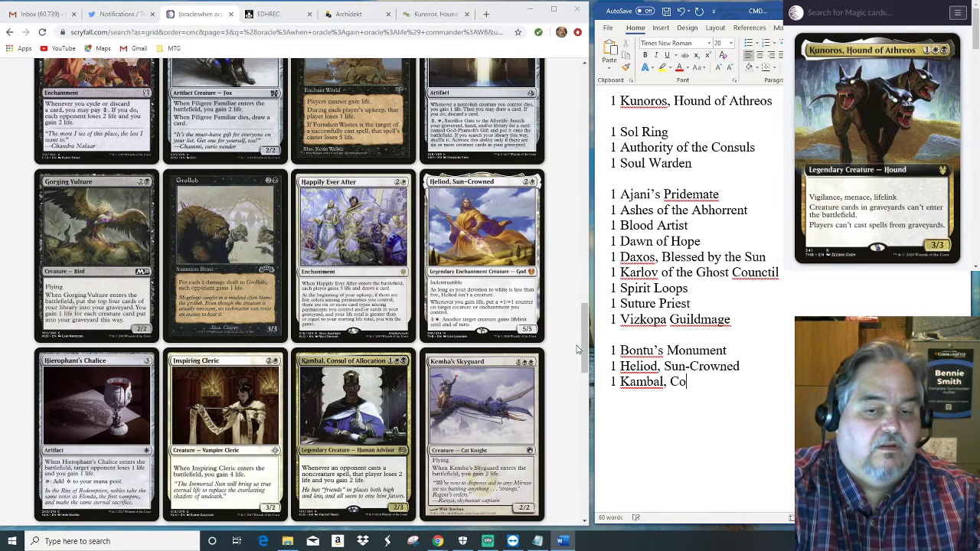
text(nsul of Allocation)
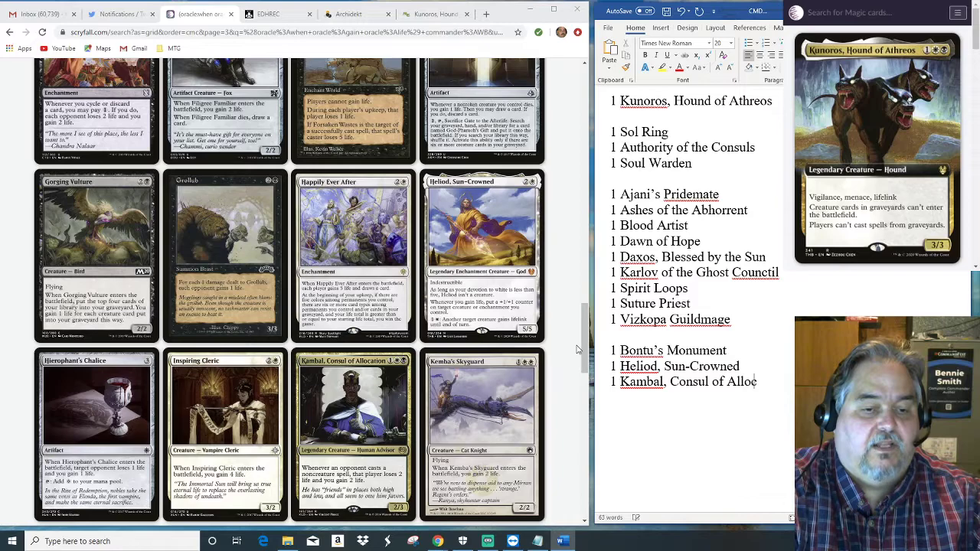
key(Return)
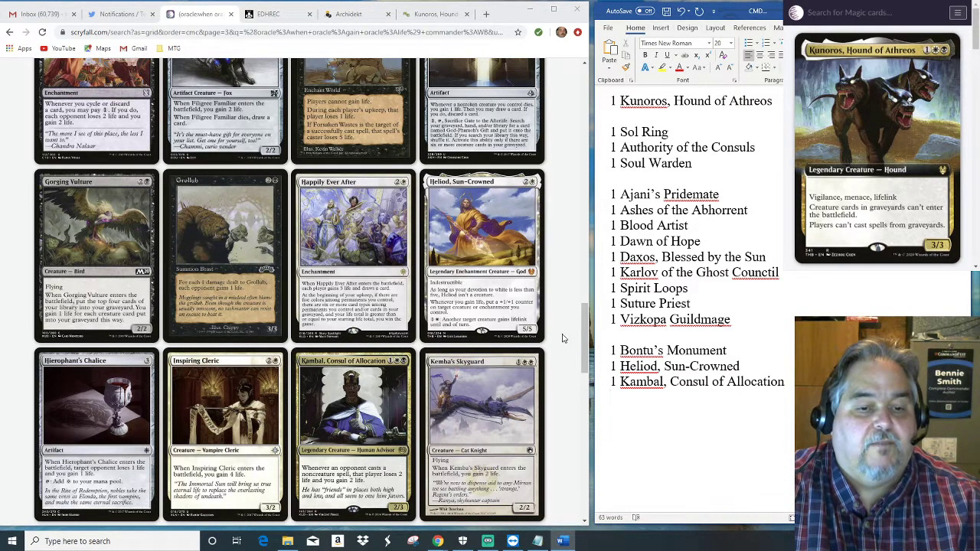
Review the rest of the three-mana cards on this results page and open the next page of results.
scroll(563, 340, down, 3)
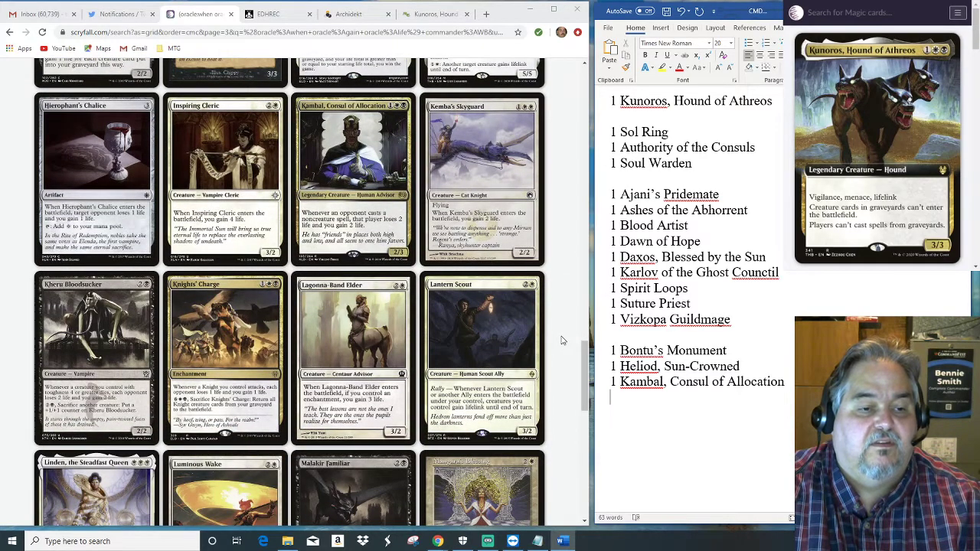
scroll(563, 340, down, 3)
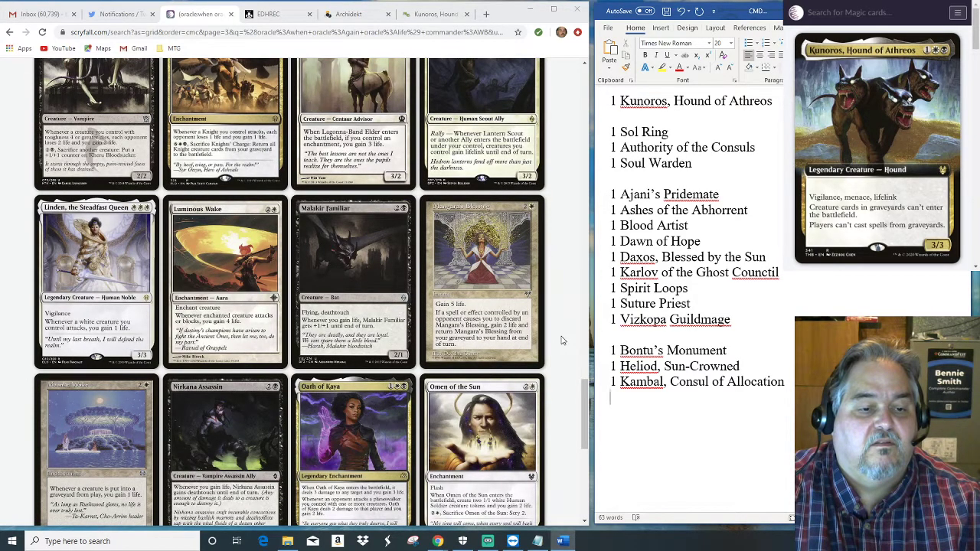
scroll(563, 339, down, 2)
scroll(563, 339, down, 1)
scroll(563, 339, down, 1)
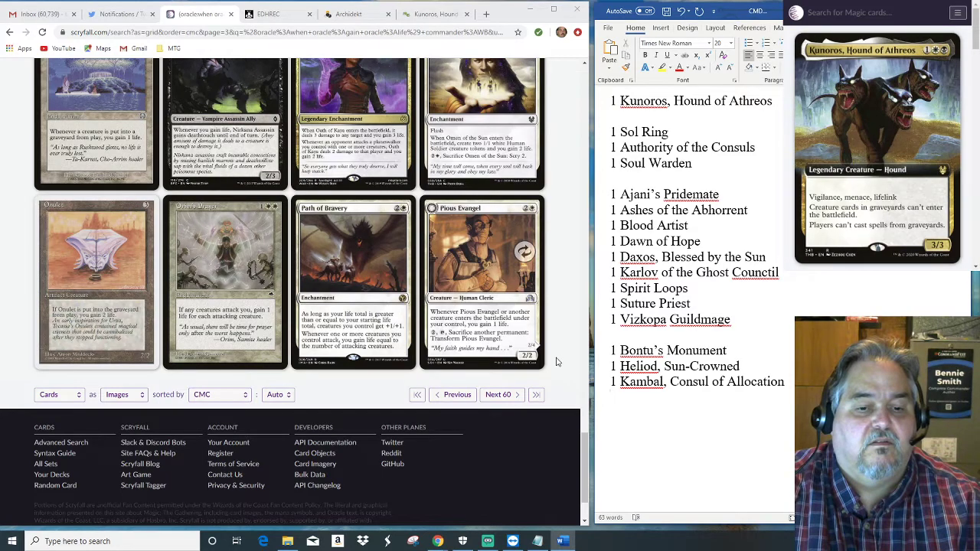
click(498, 396)
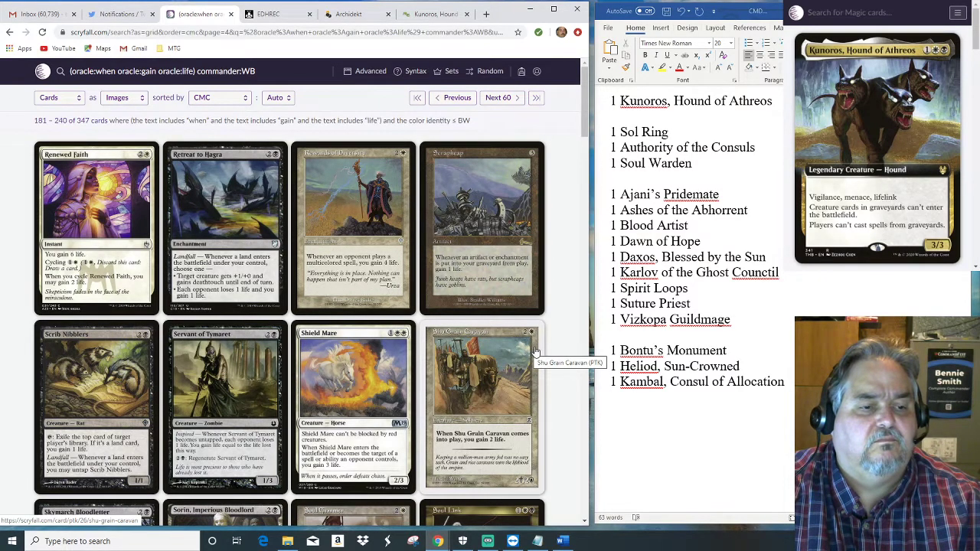
Examine the three-mana cards on this Scryfall results page and briefly check the Kunoros page on Manabase Crafter.
scroll(536, 352, down, 3)
scroll(537, 352, down, 2)
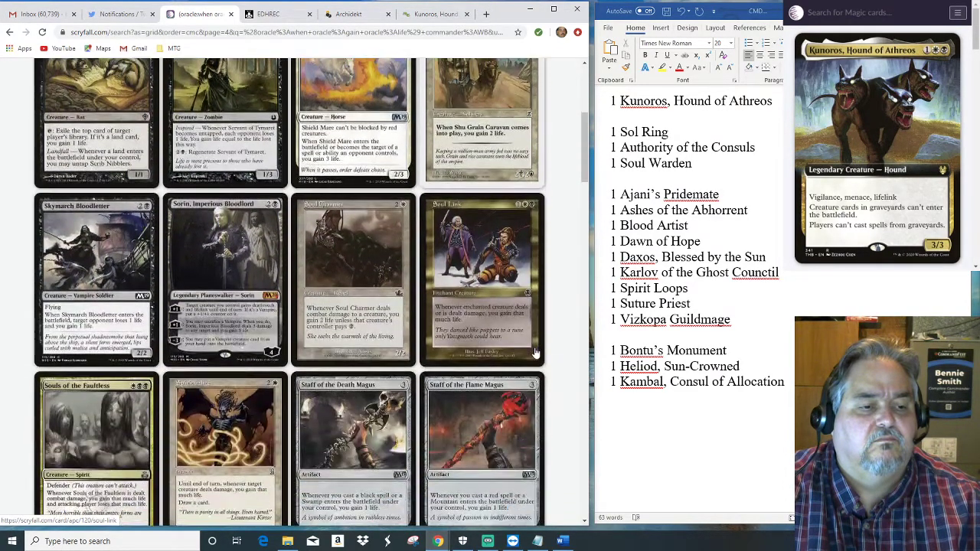
scroll(536, 352, down, 1)
scroll(536, 352, down, 3)
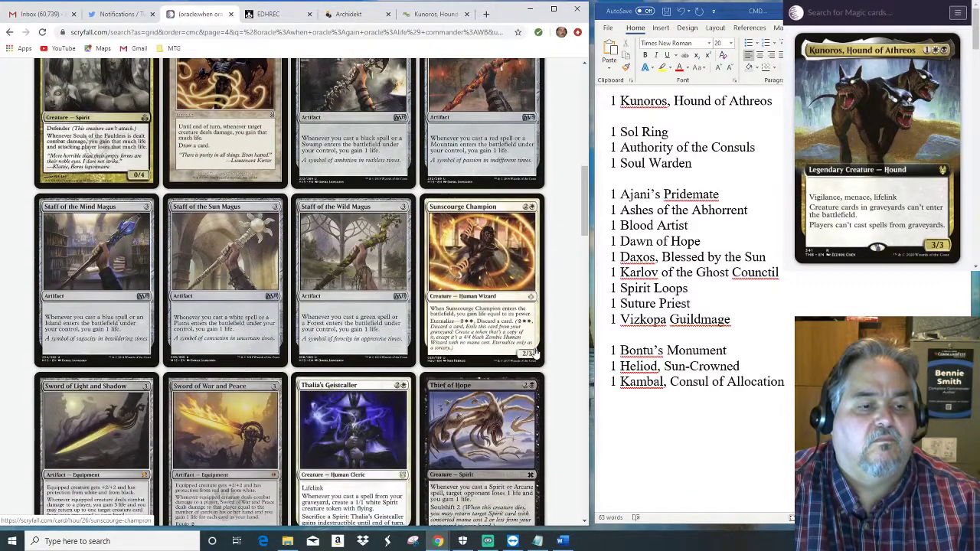
scroll(536, 350, down, 1)
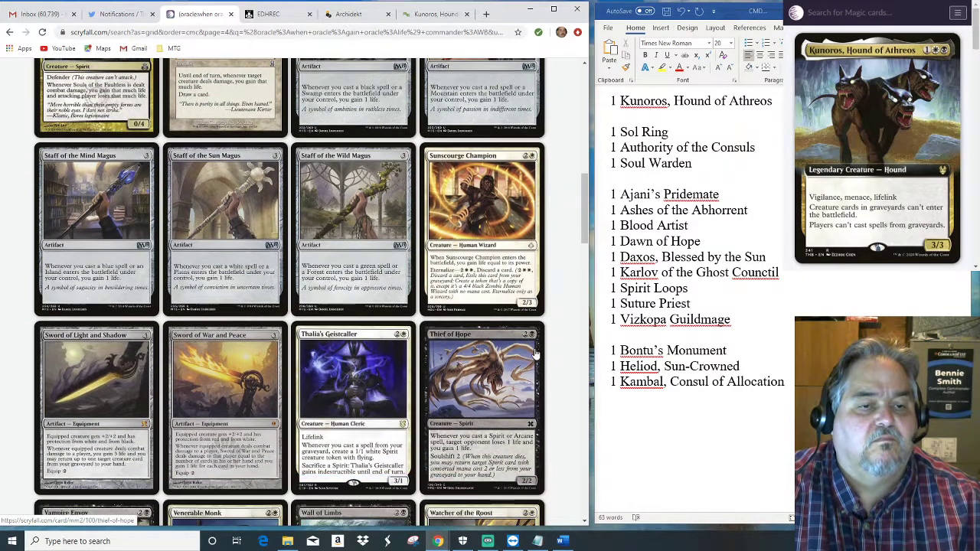
scroll(536, 352, down, 1)
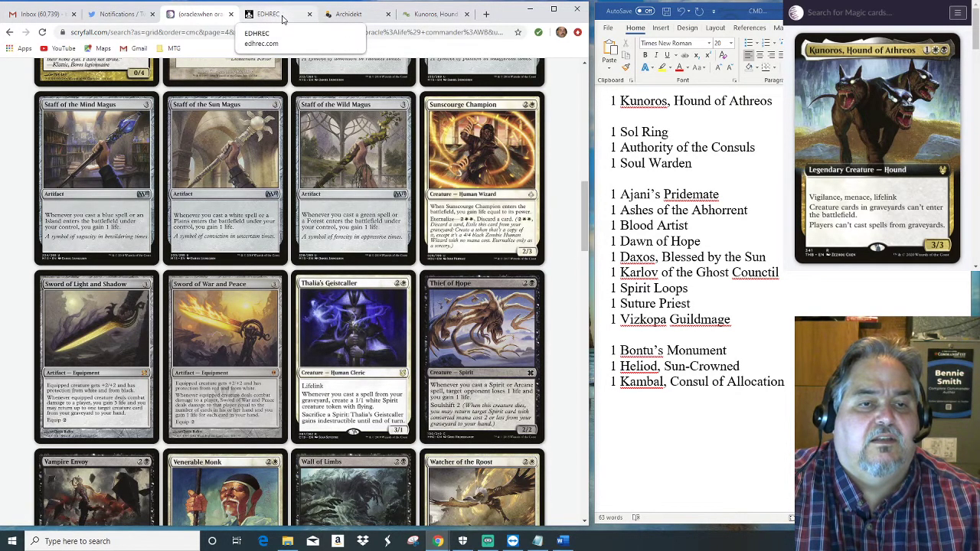
click(415, 16)
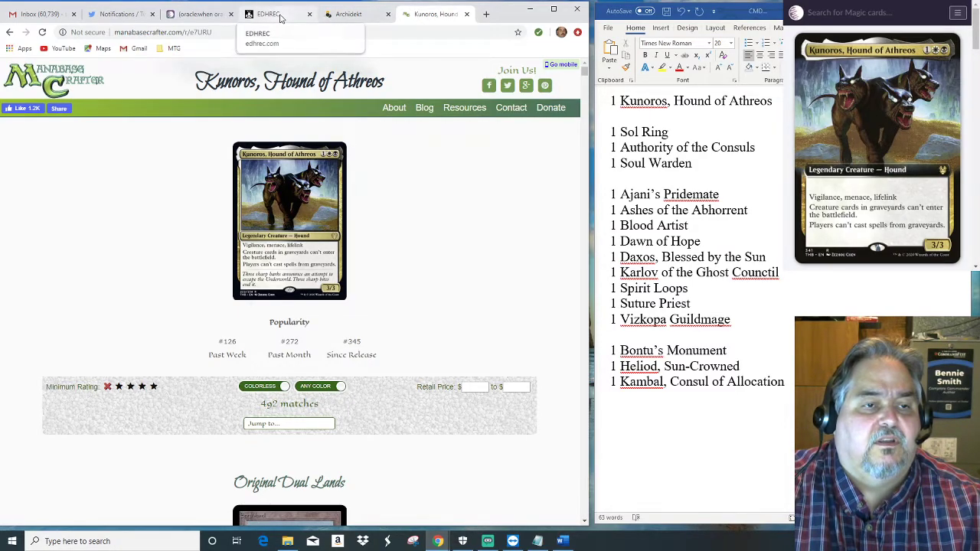
click(210, 20)
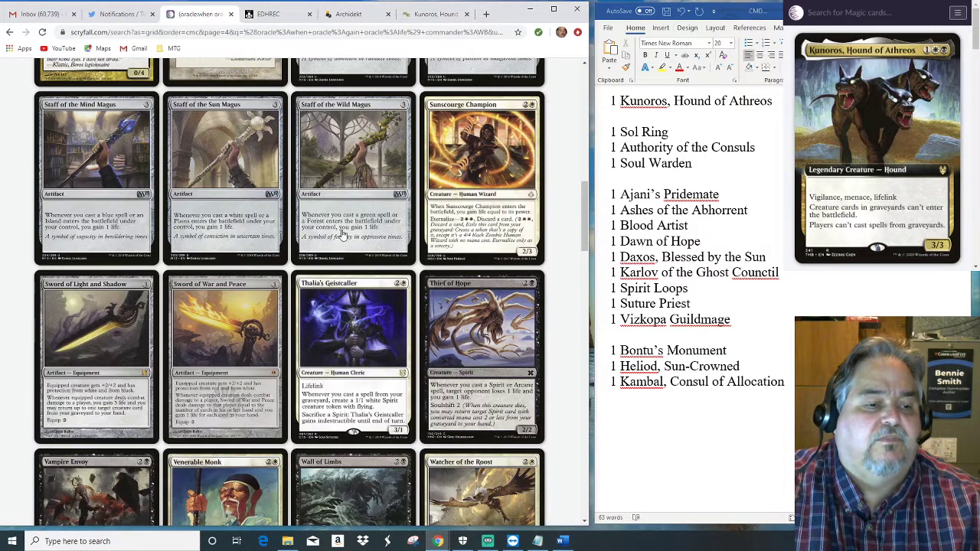
Add "1 Sword of Light and Shadow" on the line below Kambal, Consul of Allocation in the Word deck list.
scroll(411, 321, down, 2)
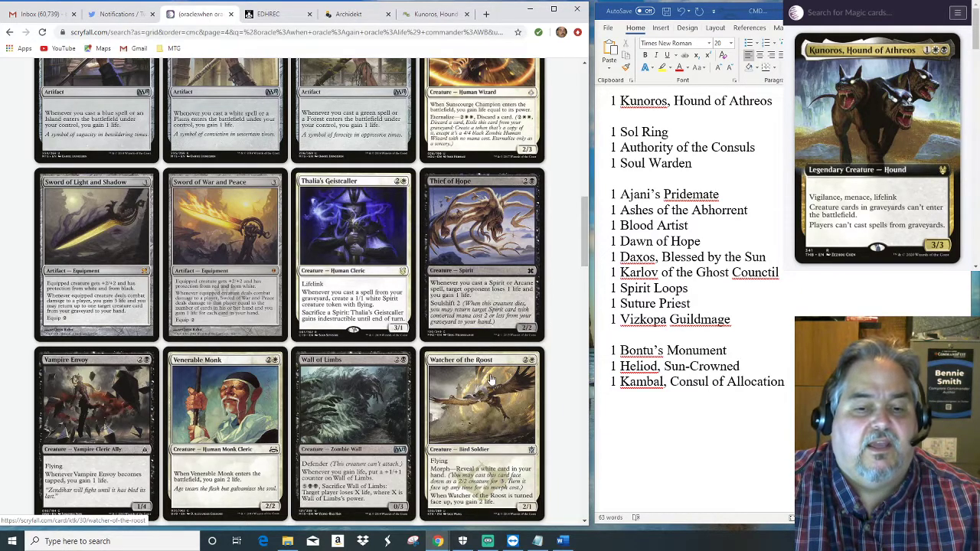
click(649, 398)
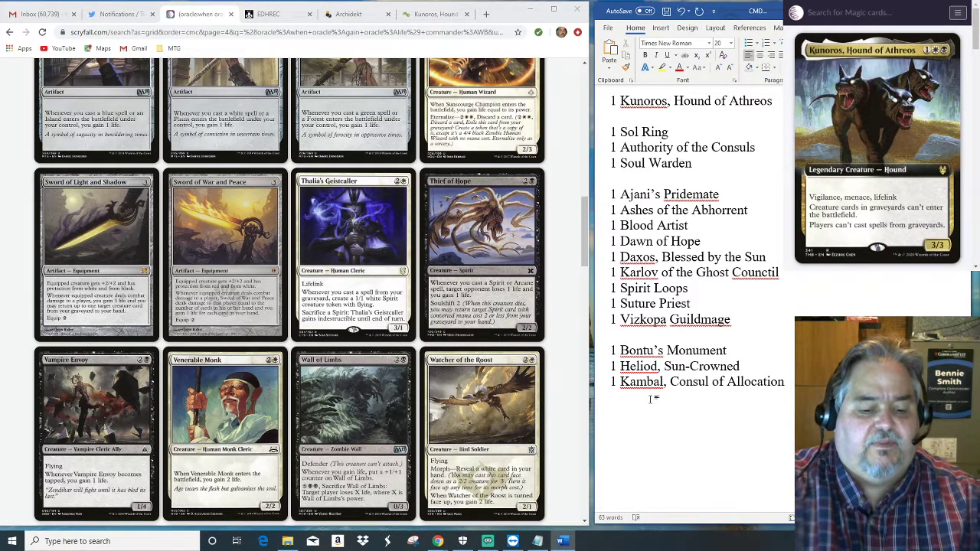
text(1 Sword of)
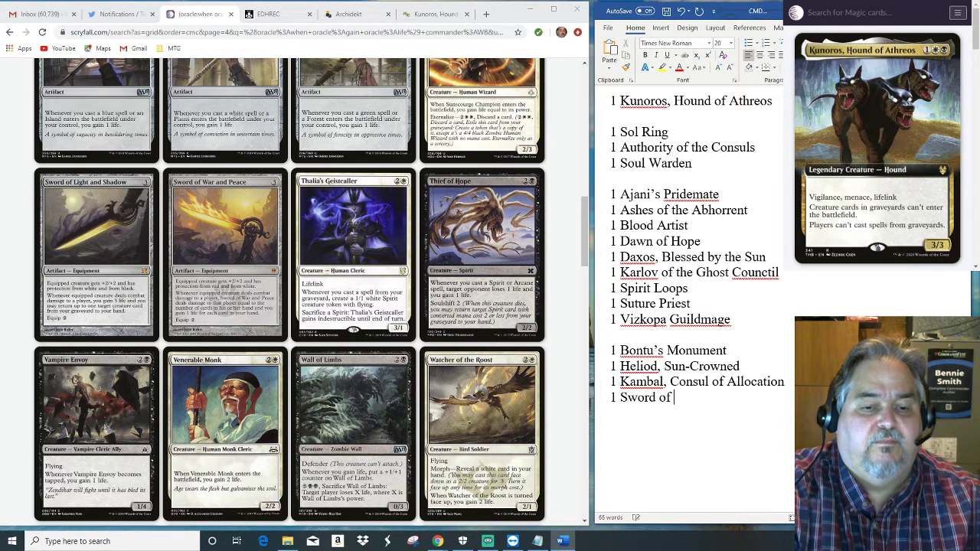
text( Lig)
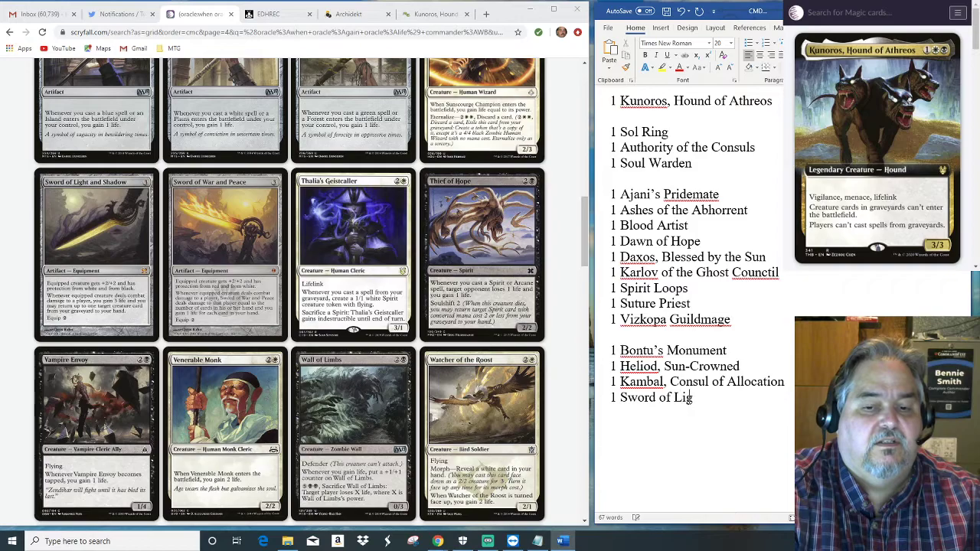
text(ht and Shadow)
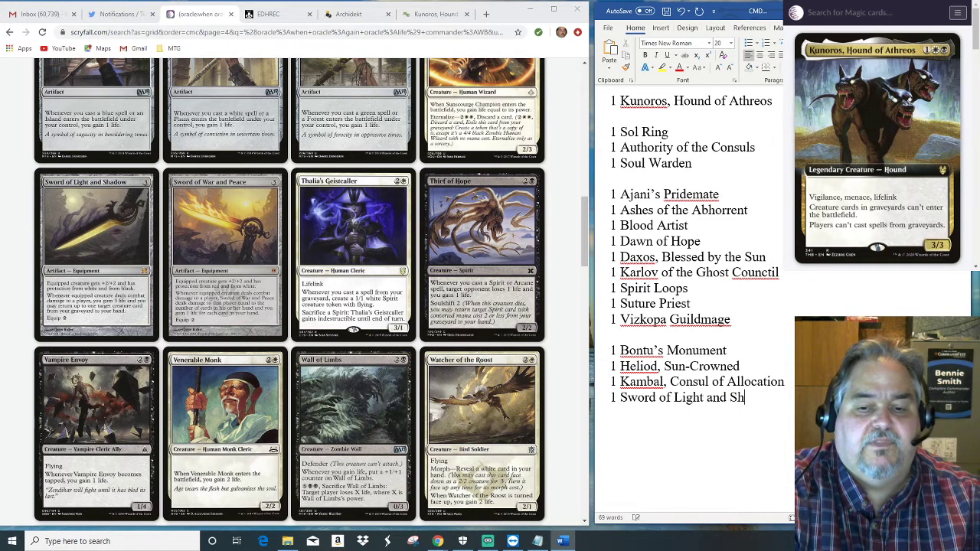
key(Return)
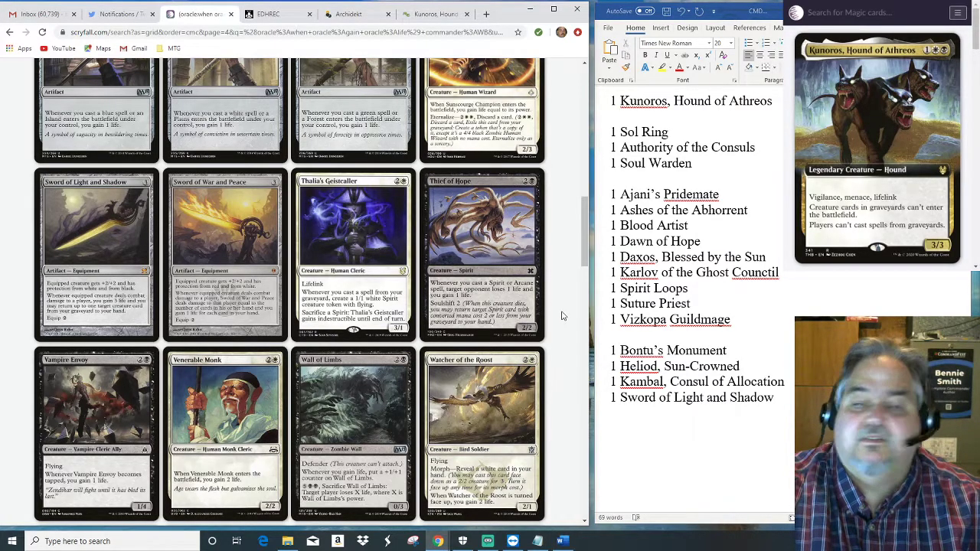
Find the first four-mana cards and start a new group in the Word deck list with "1 Ajani, Strength of the Pride".
scroll(561, 316, down, 3)
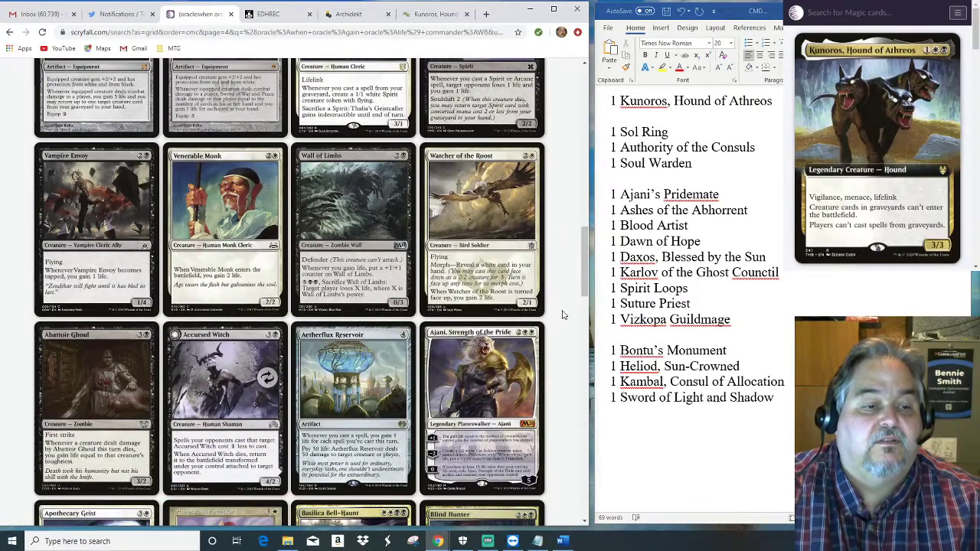
scroll(562, 315, down, 2)
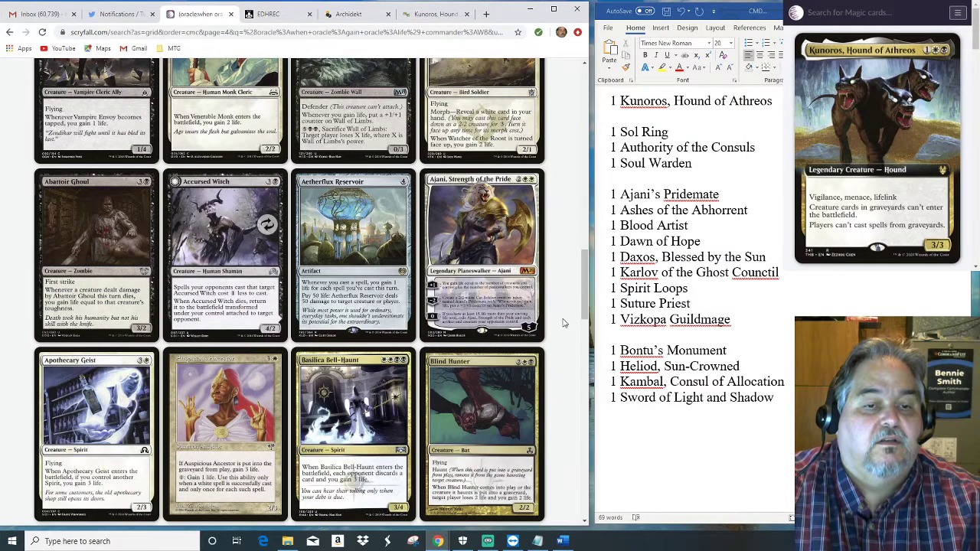
click(667, 416)
key(Return)
key(Return)
text(1 Aja)
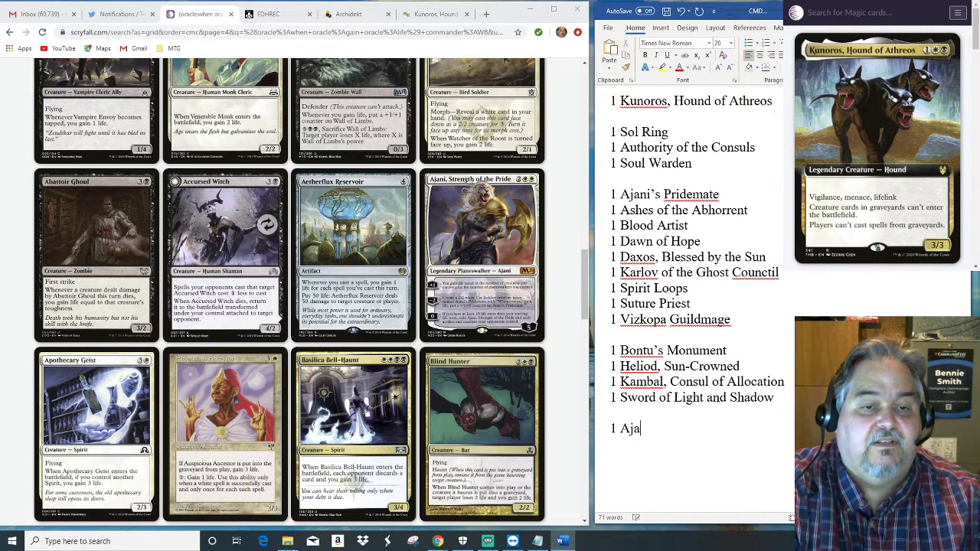
text(ni, Strength)
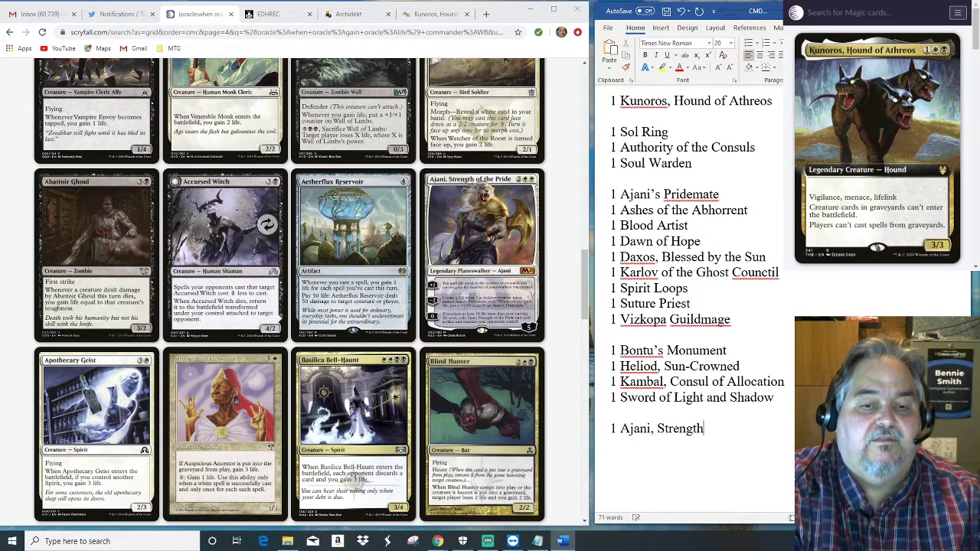
text( of the Pr)
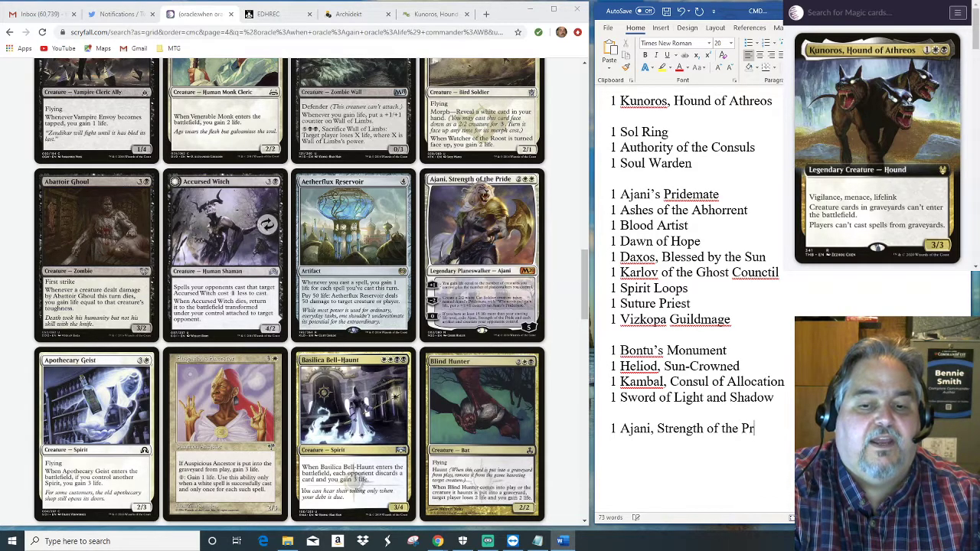
text(ide 1 )
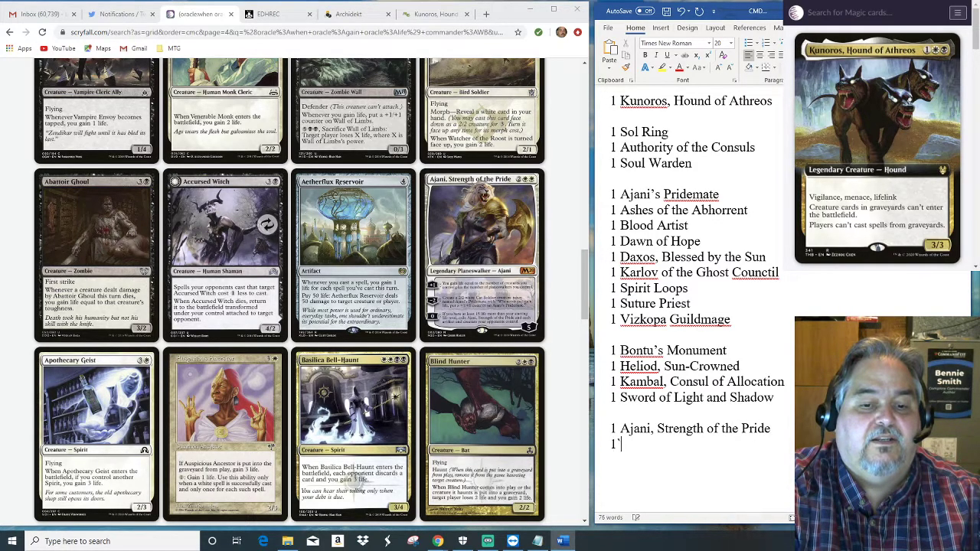
Add "1 Aetherflux Reservoir" on the line below Ajani, Strength of the Pride.
text(Aetherfl)
text(R)
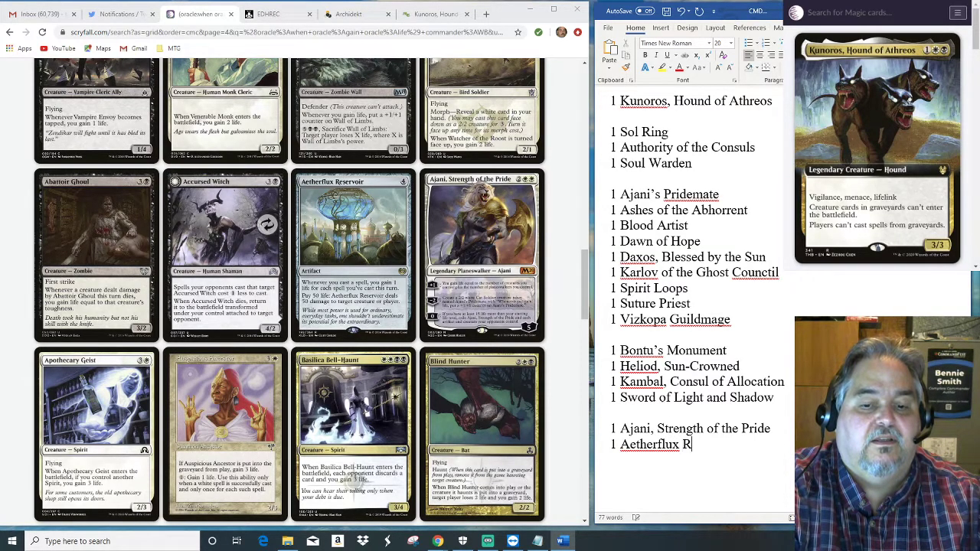
text(eservoir)
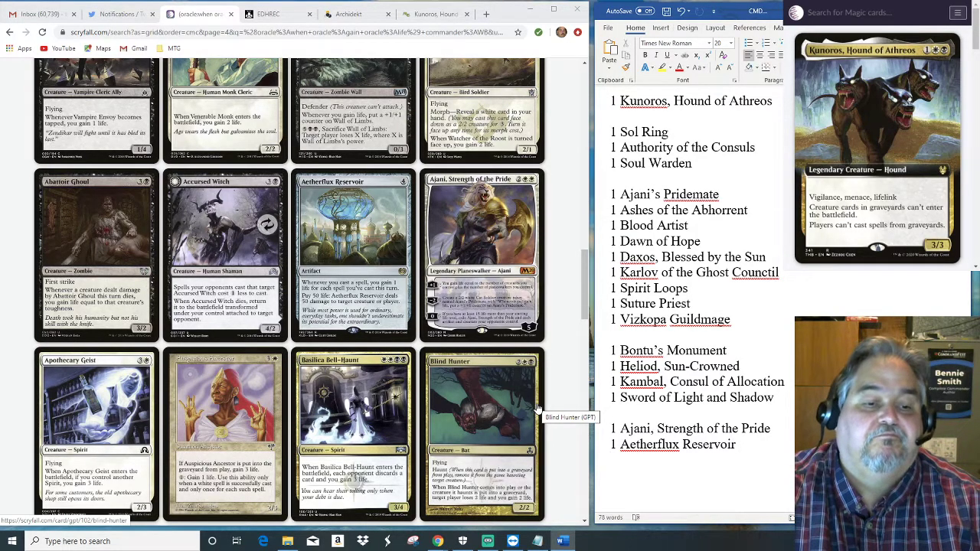
Check further four-mana cards and add "1 Cradle of Vitality" and "1 Disciple of Bolas" below Aetherflux Reservoir in the Word deck list.
scroll(539, 409, down, 2)
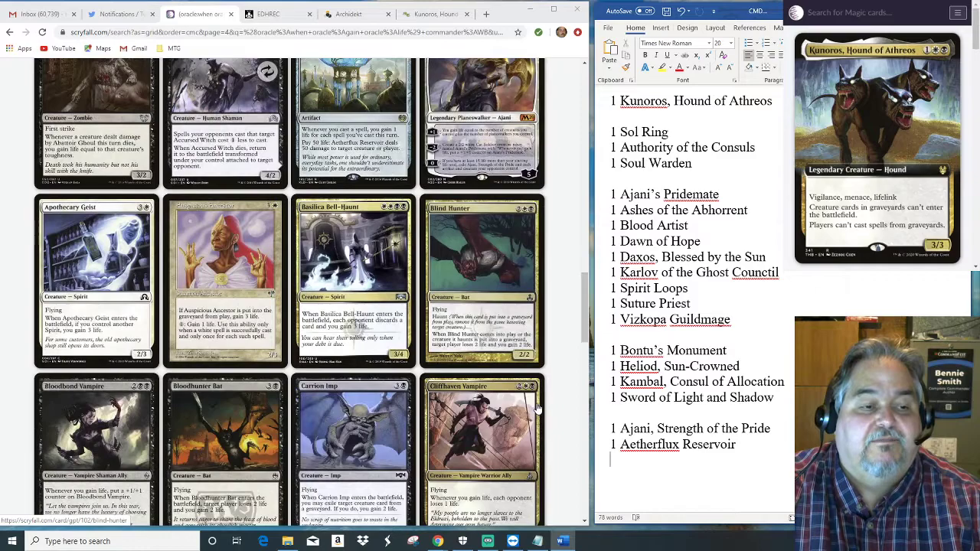
scroll(538, 409, down, 2)
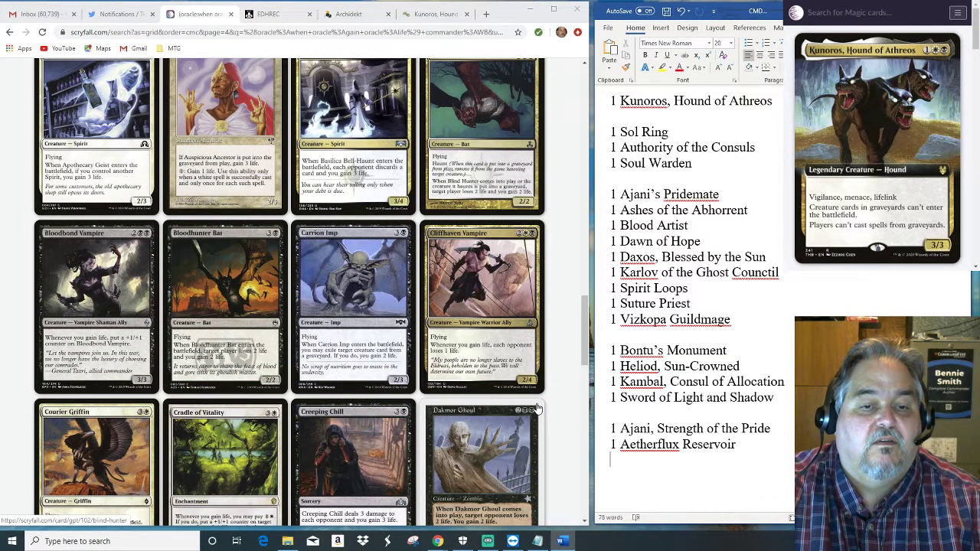
scroll(538, 409, down, 1)
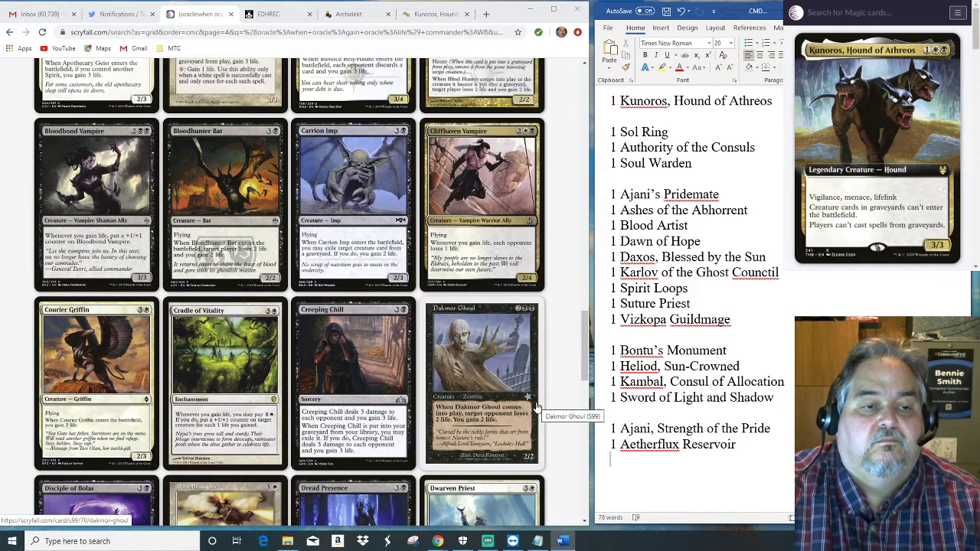
scroll(539, 406, down, 2)
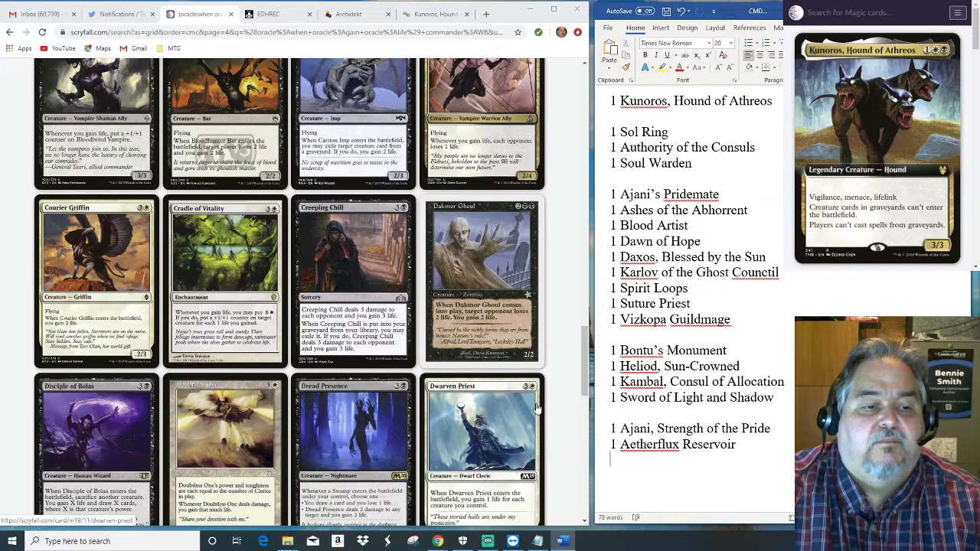
scroll(538, 408, down, 2)
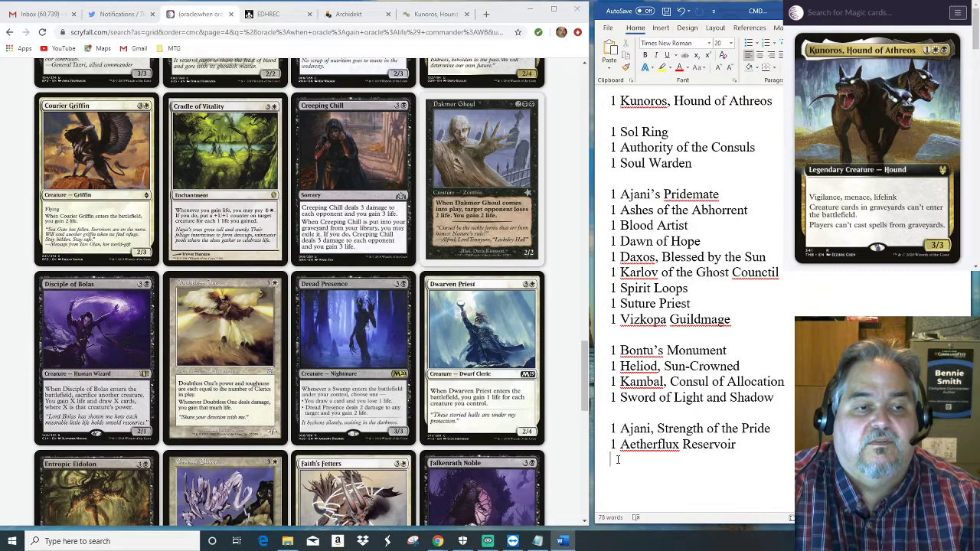
text(1 Cradle of Vital)
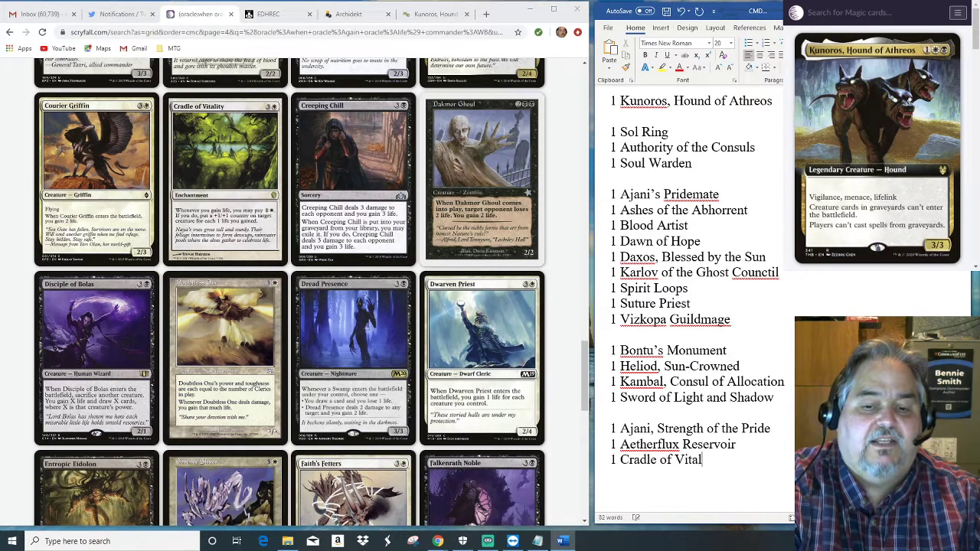
text(ity 1 Disciple of)
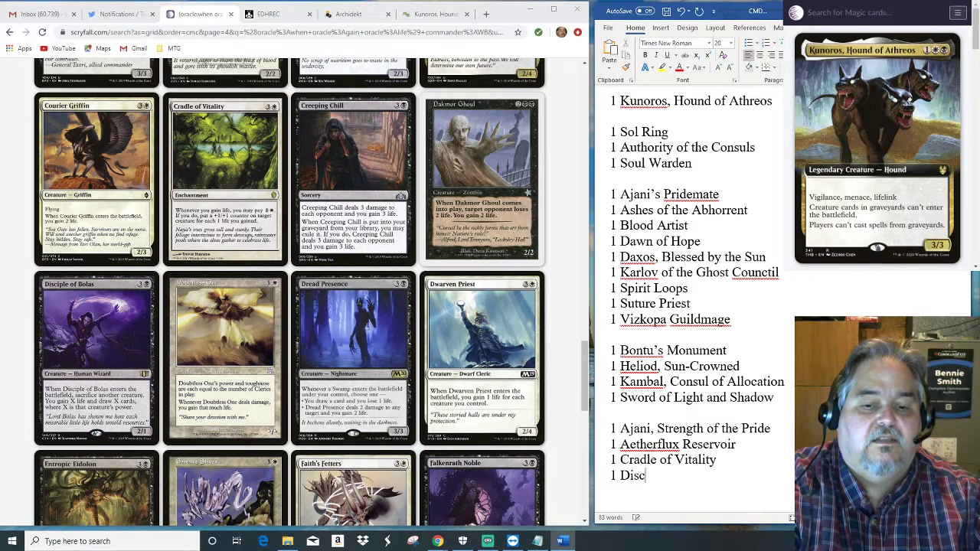
text( Bolas)
key(Return)
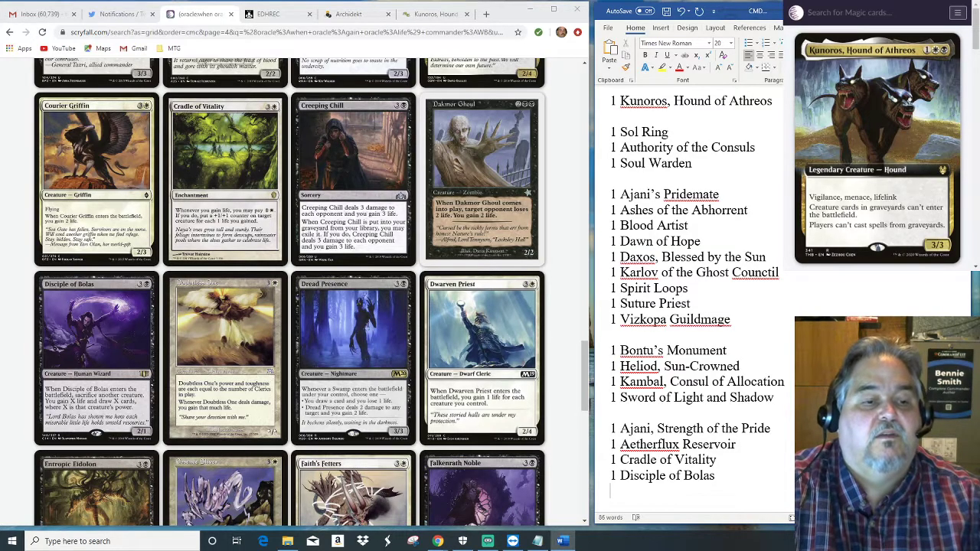
Review the remaining four-mana cards on this Scryfall results page and open the next page of results.
scroll(569, 428, down, 3)
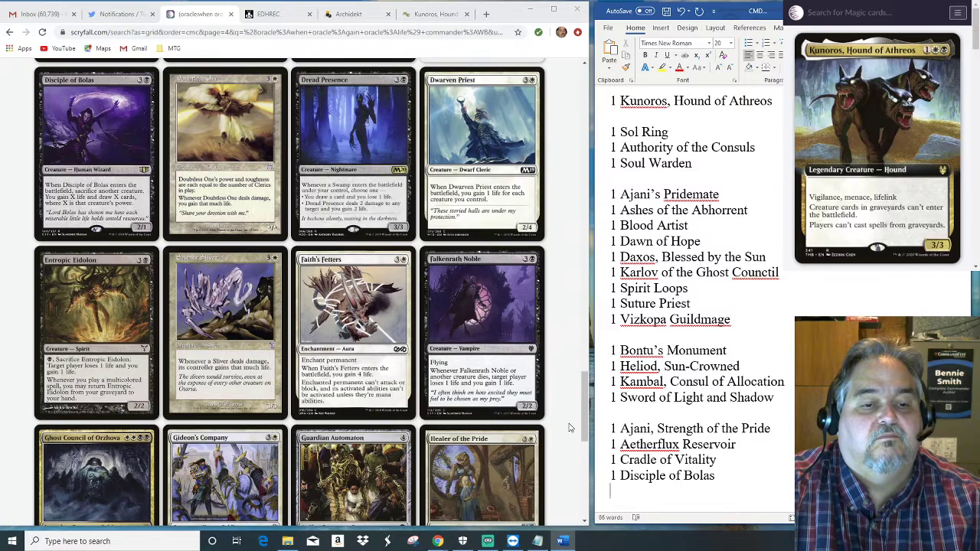
scroll(569, 427, down, 2)
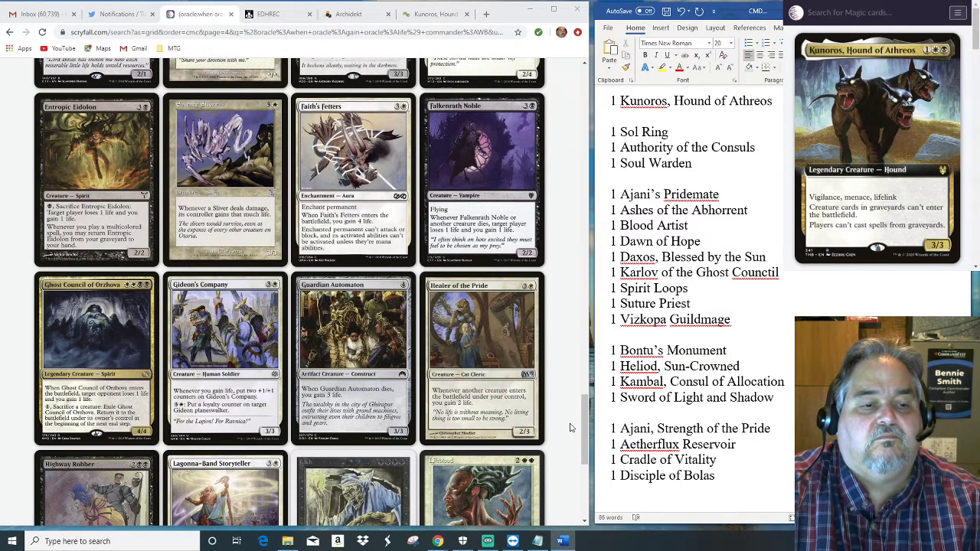
scroll(569, 428, down, 2)
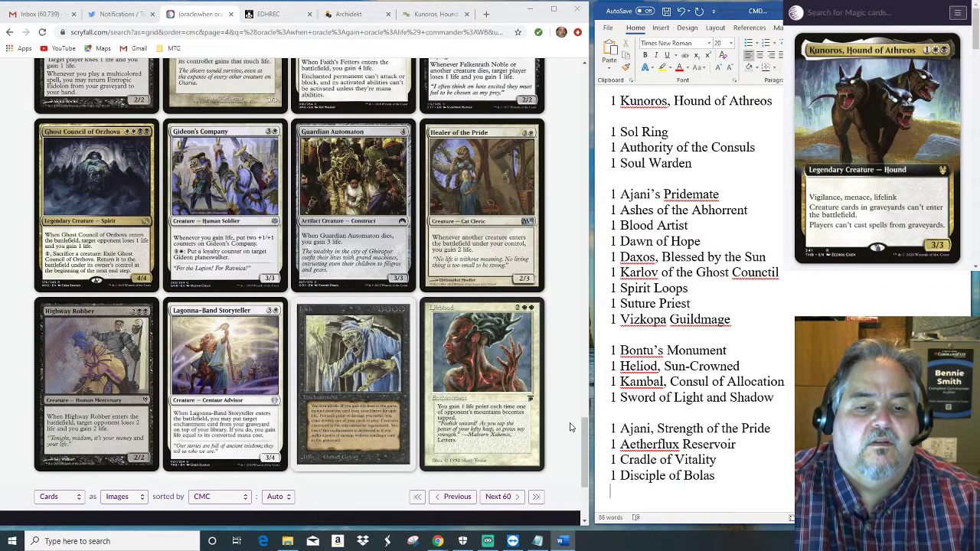
click(497, 498)
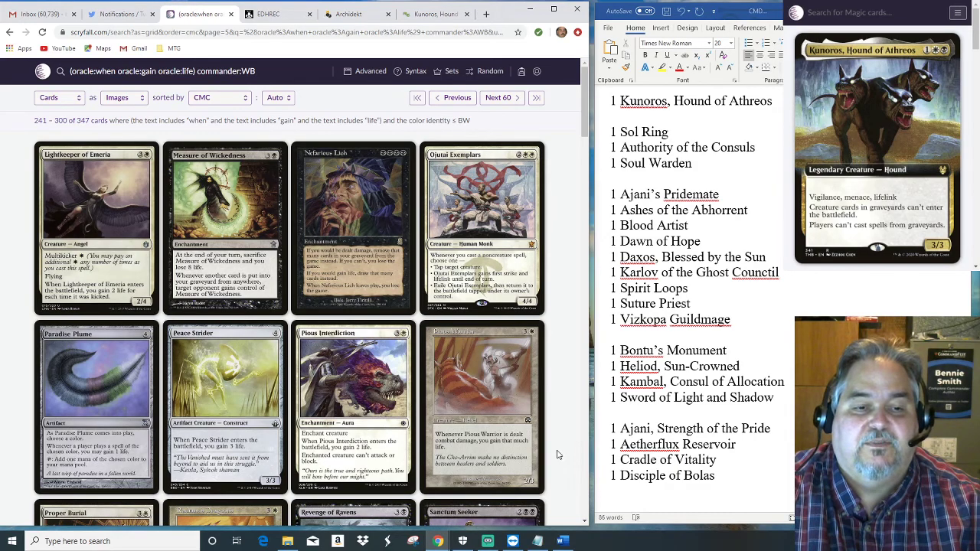
Review the remaining four-mana lifegain cards on this Scryfall results page down to the first five-mana cards.
scroll(560, 429, down, 3)
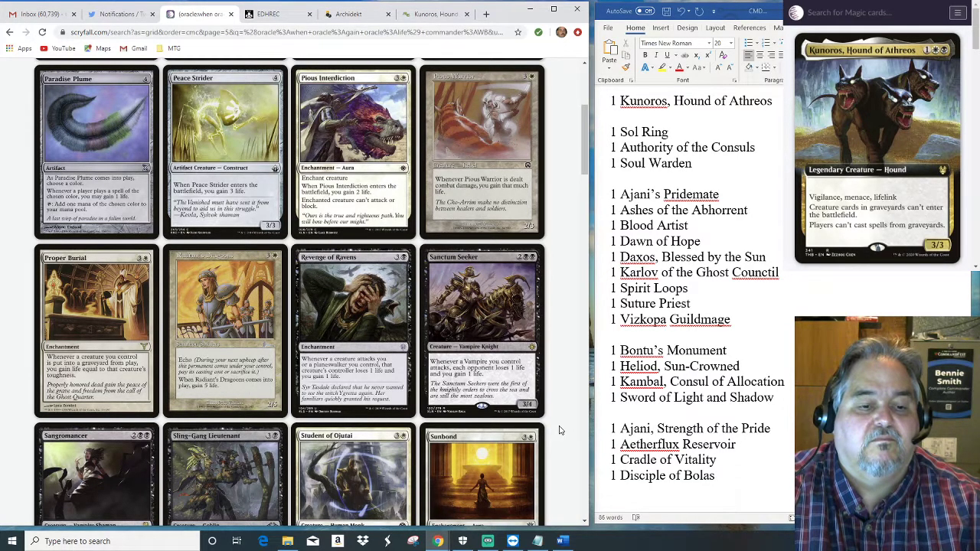
scroll(560, 430, down, 1)
scroll(562, 431, down, 2)
click(751, 476)
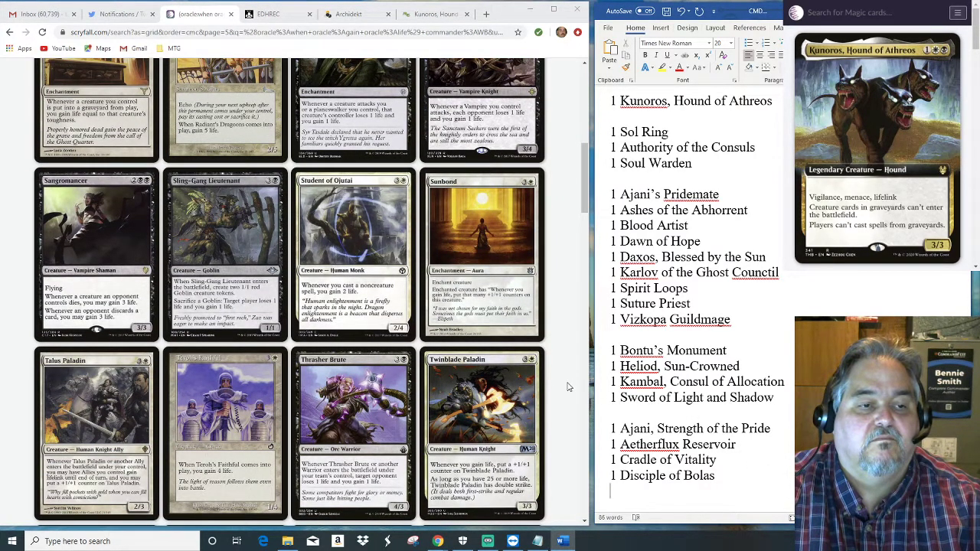
scroll(569, 388, down, 1)
scroll(569, 388, down, 3)
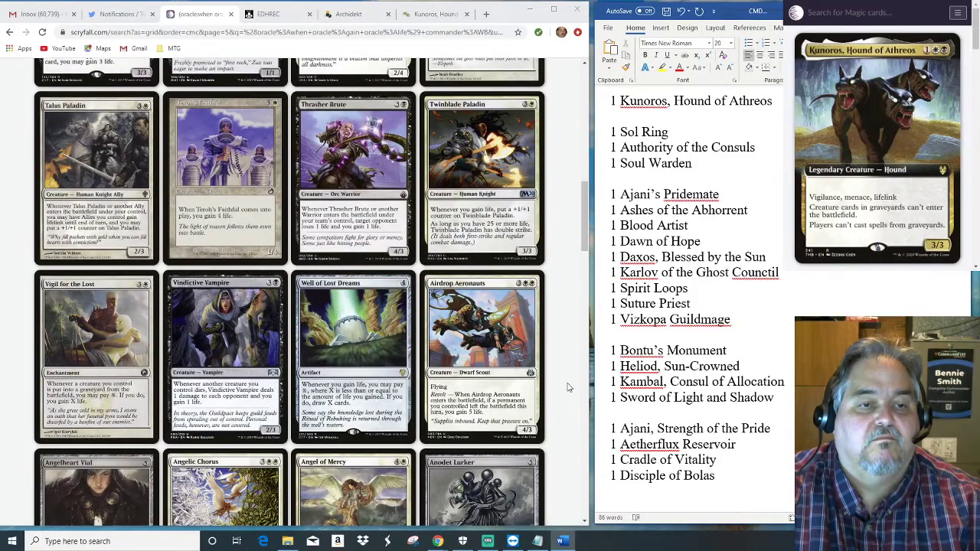
key(Return)
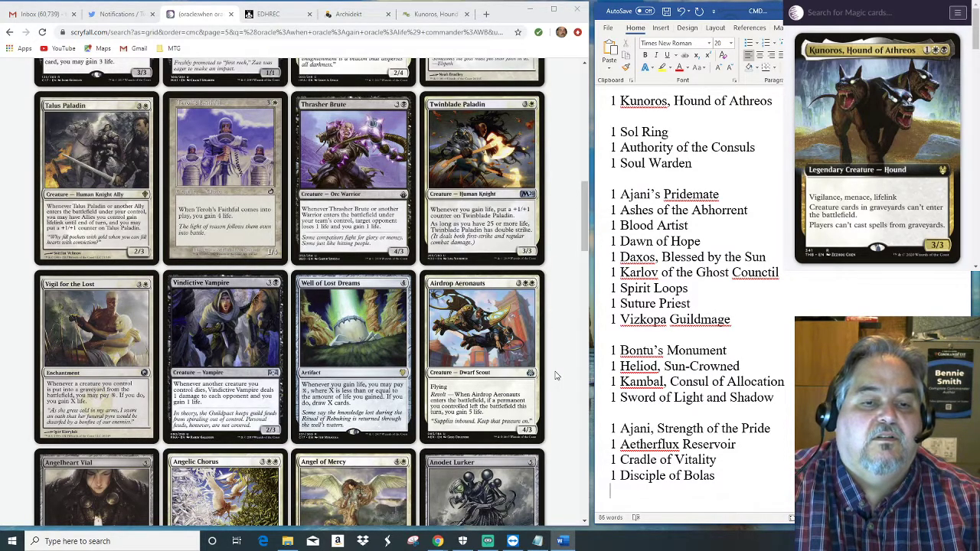
scroll(557, 376, down, 2)
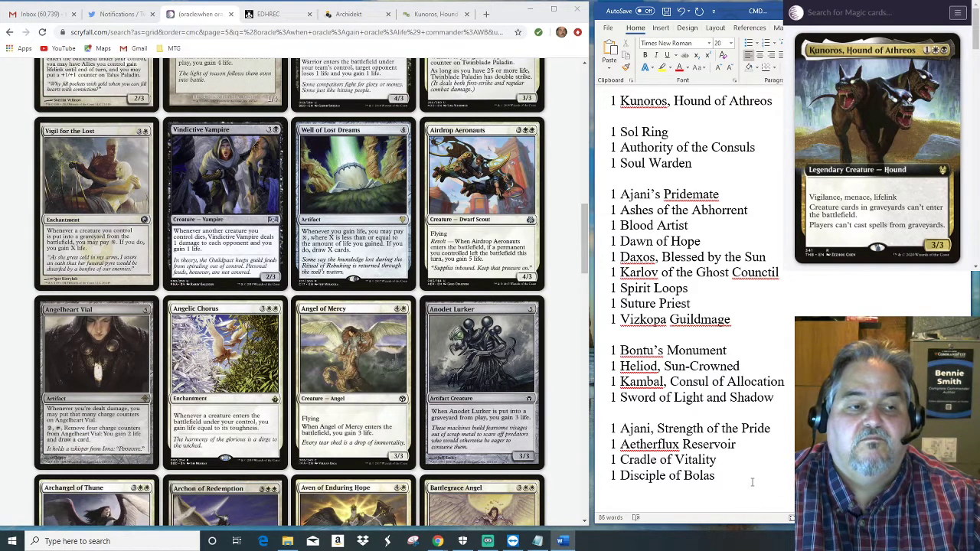
Add "1 Well of Lost Dreams" on the line below Disciple of Bolas in the Word deck list.
key(Return)
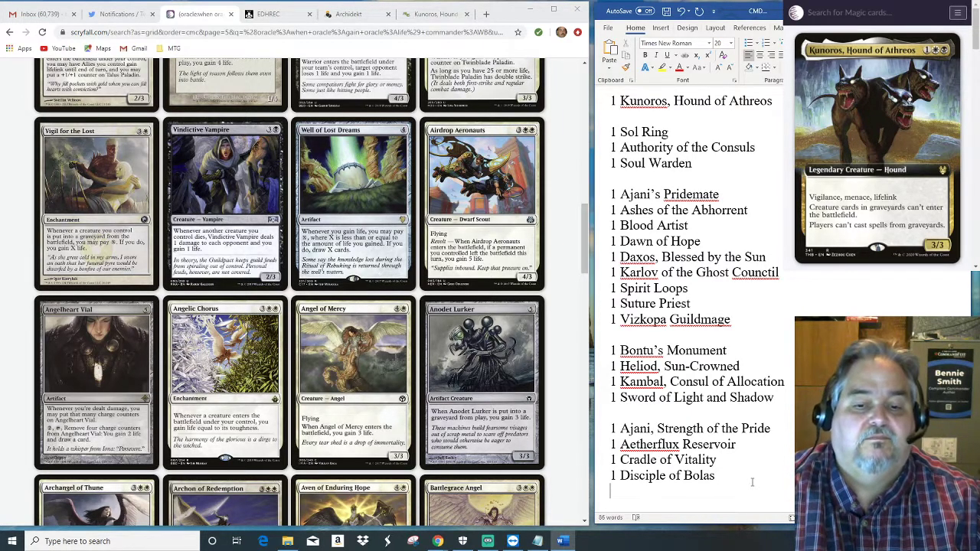
text(1 )
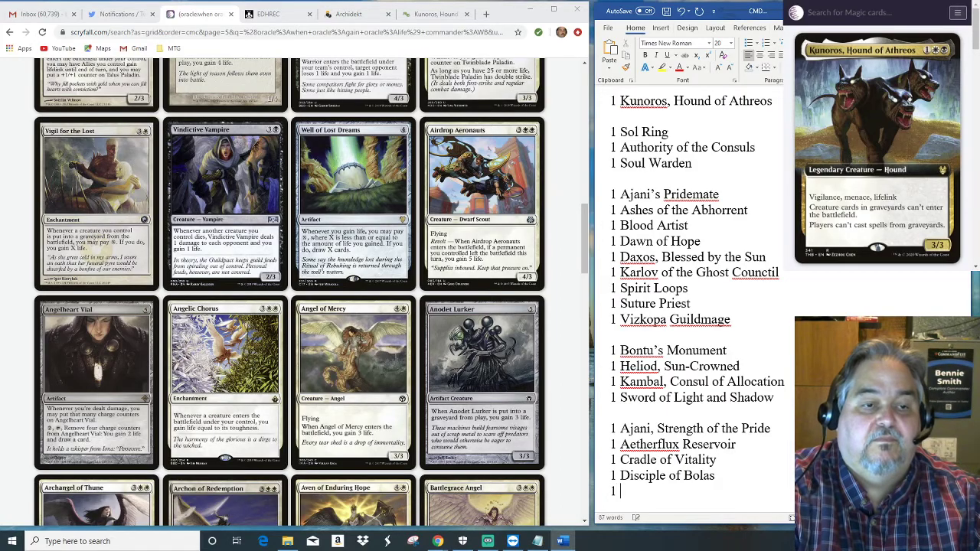
text(Well of L)
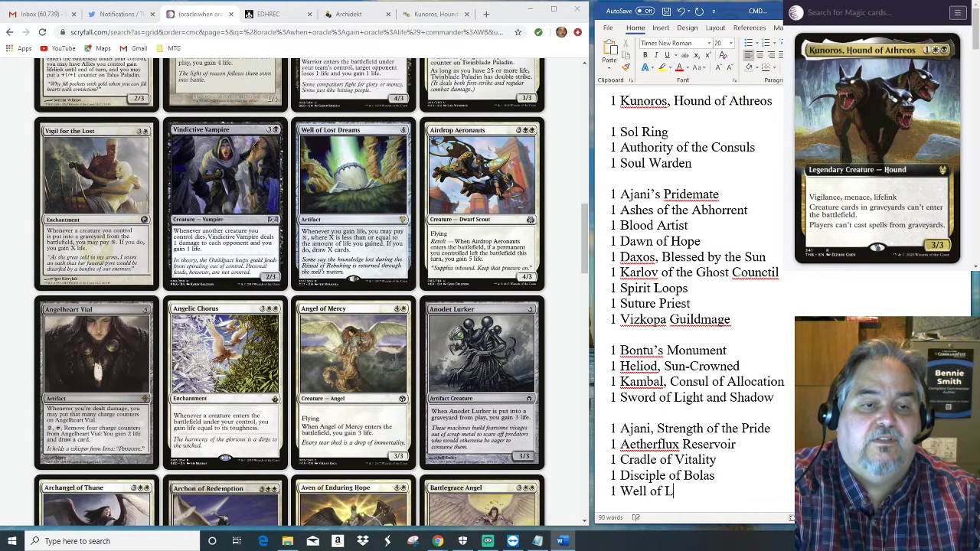
text(ost Dreams)
key(Return)
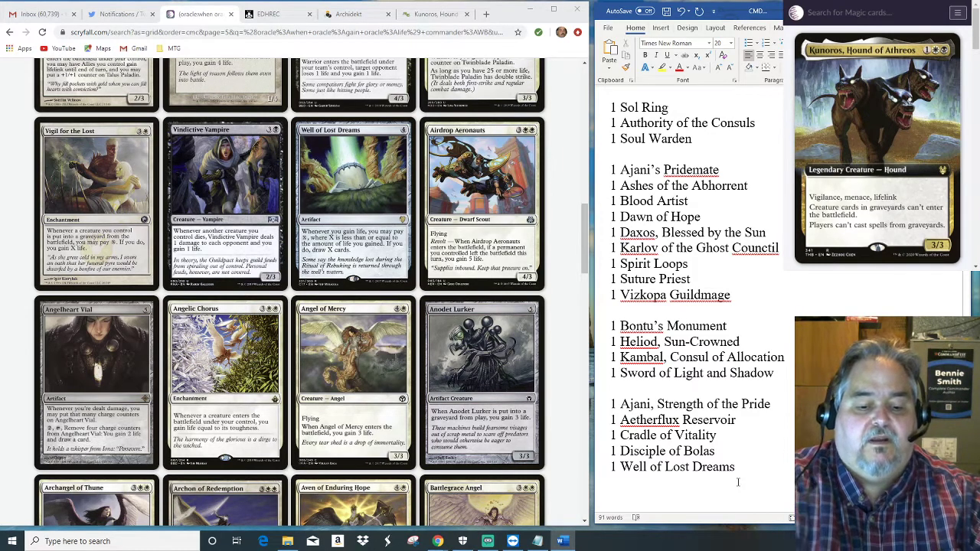
Start a five-mana group in the deck list with "1 Angelic Chorus" and add "1 Archangel of Thune" below it.
text(1 A)
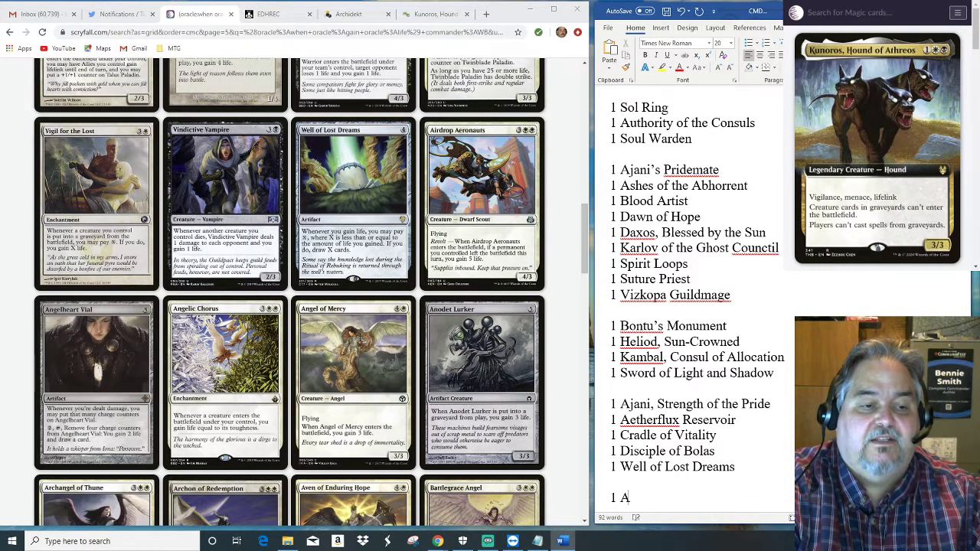
text(ngelic Chorus)
key(Return)
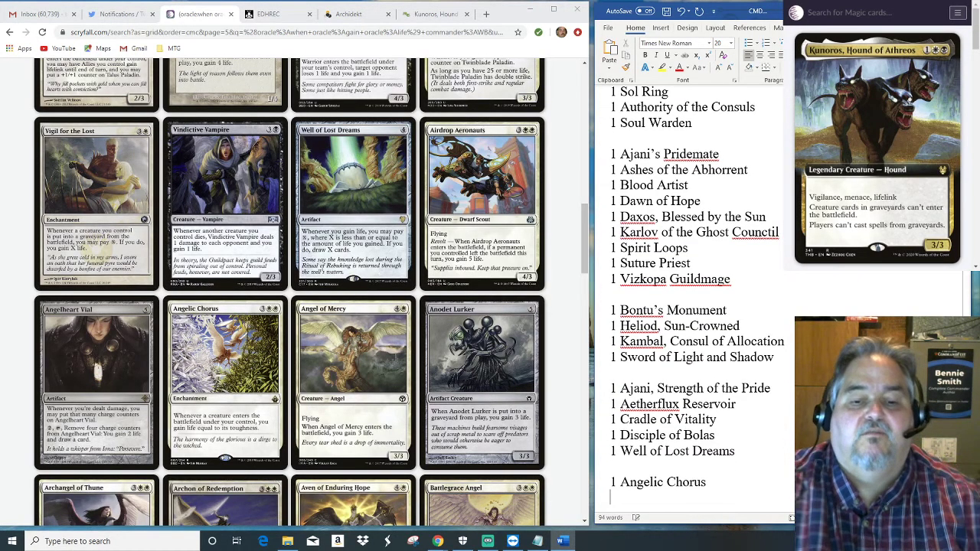
scroll(580, 437, down, 5)
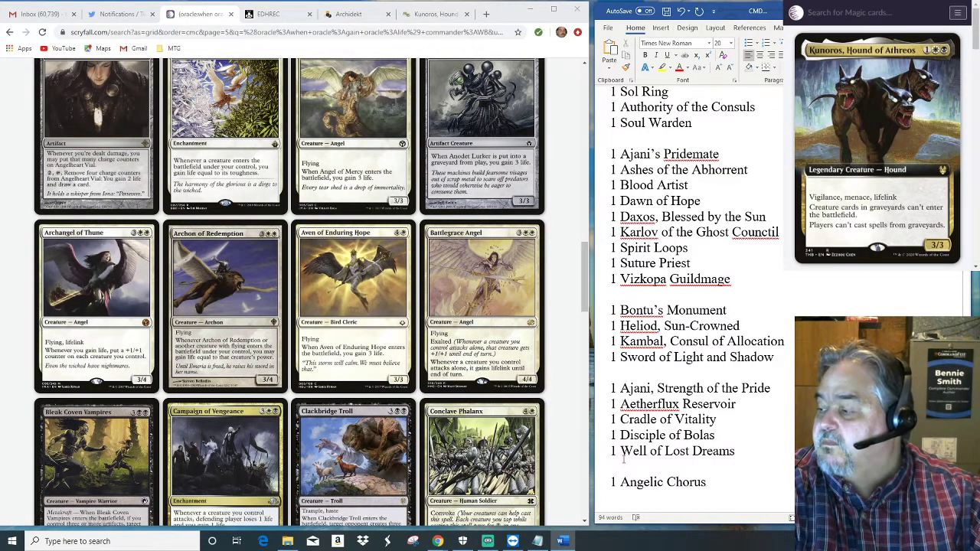
text(1 Ar)
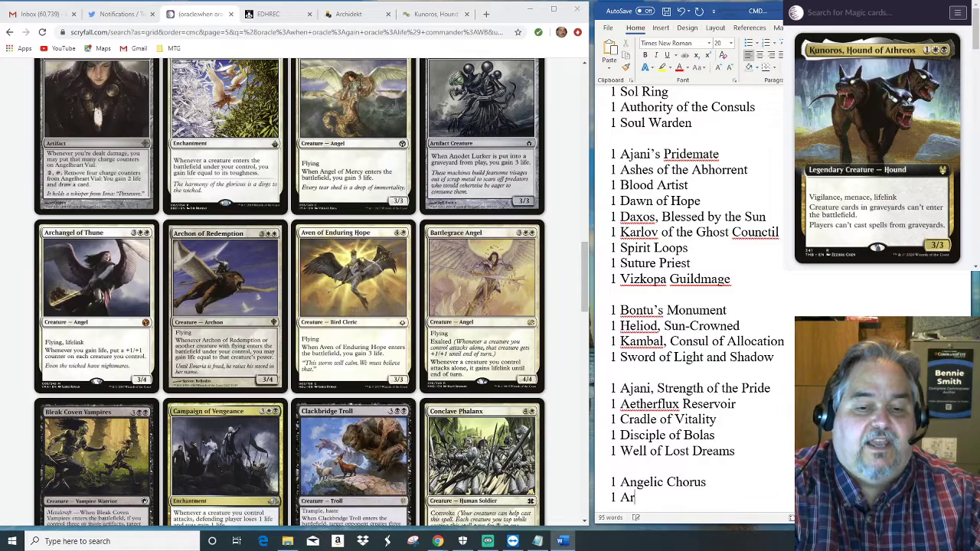
text(changel of Thune)
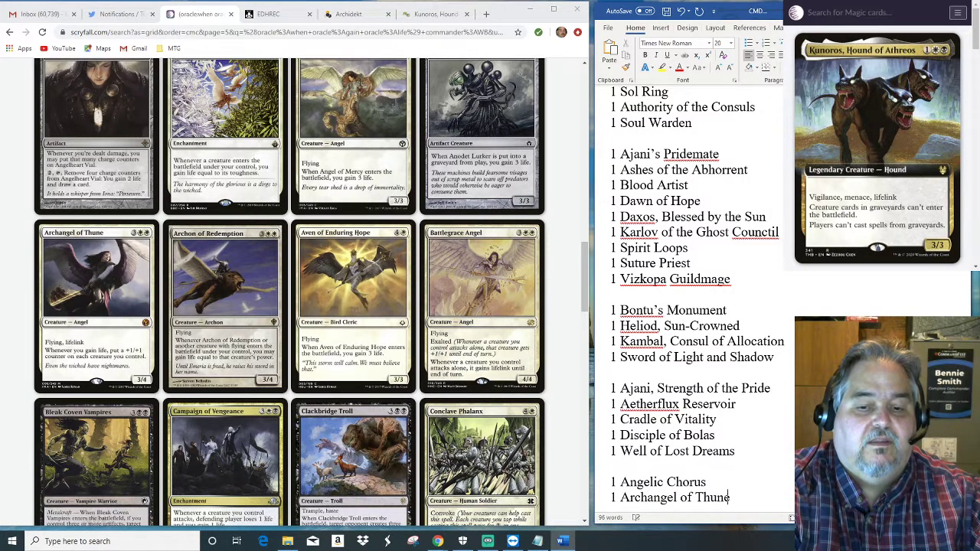
key(Return)
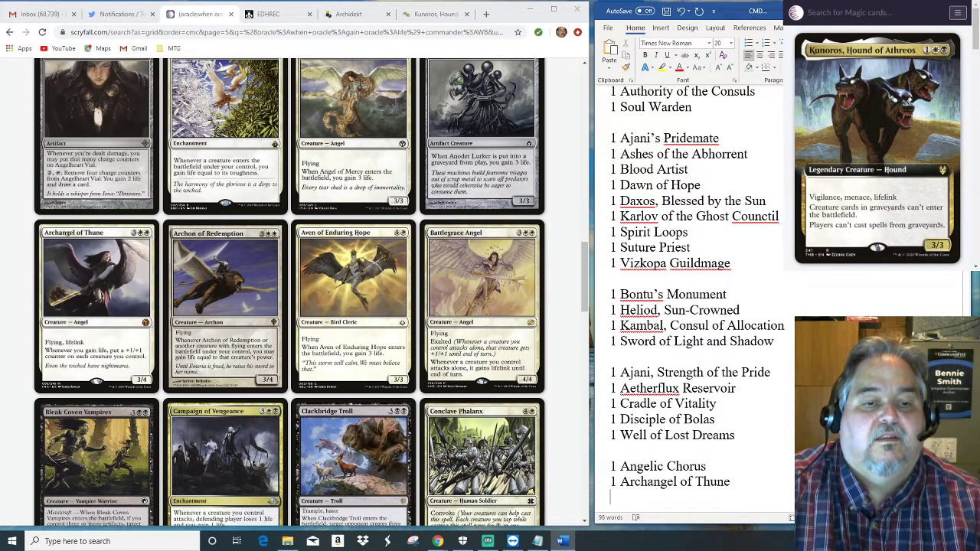
Examine the five-mana cards on Scryfall from Bleak Coven Vampires to Imperial Ceratops, including Epicure of Blood and Exquisite Blood.
scroll(508, 350, down, 2)
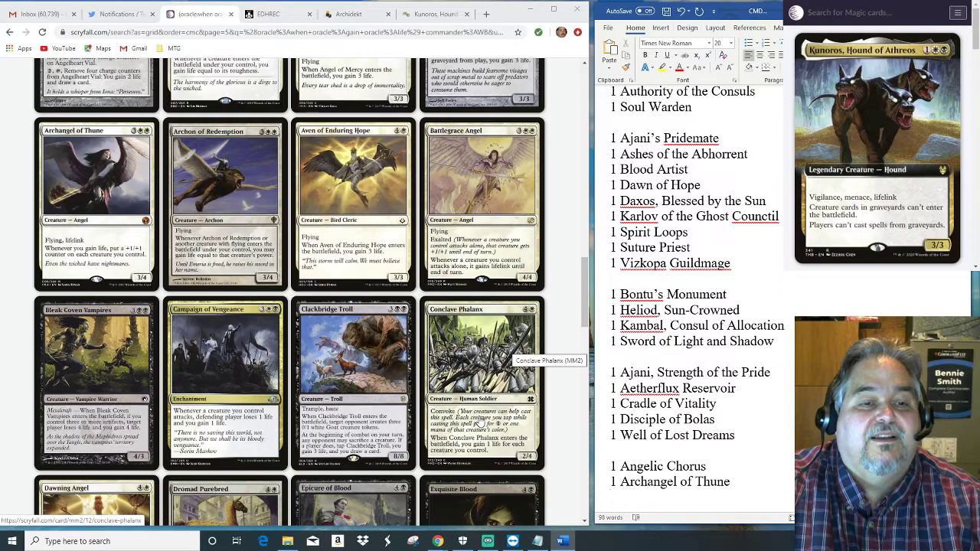
scroll(480, 423, down, 3)
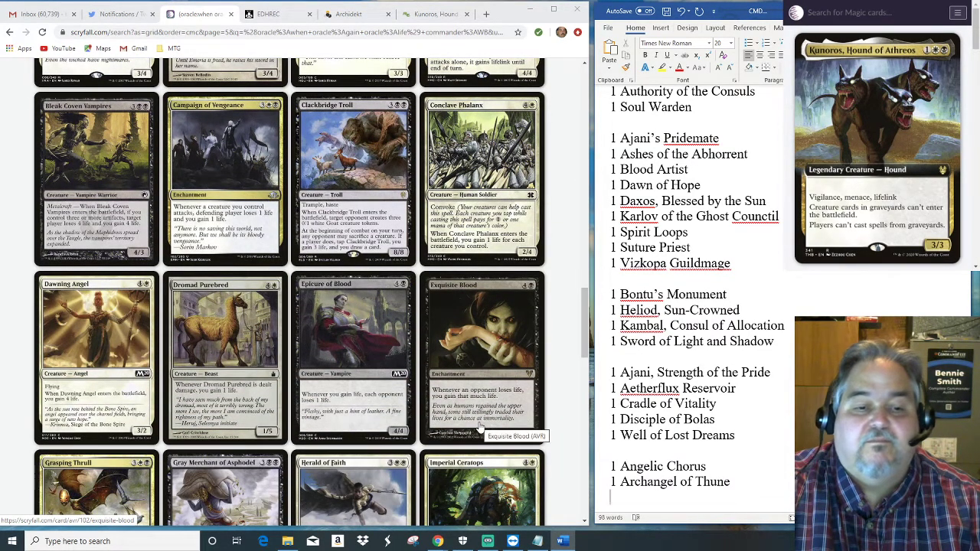
scroll(479, 431, down, 1)
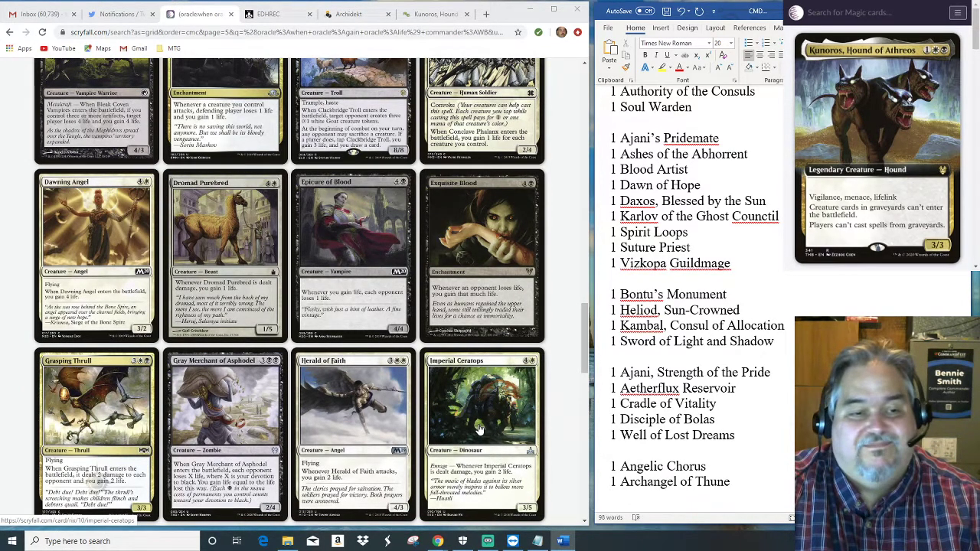
scroll(448, 418, up, 3)
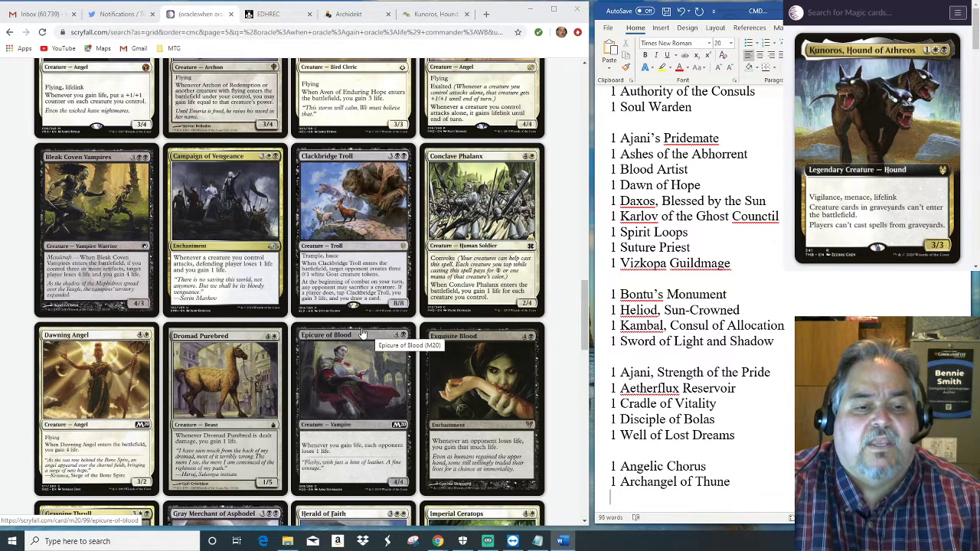
scroll(363, 334, down, 1)
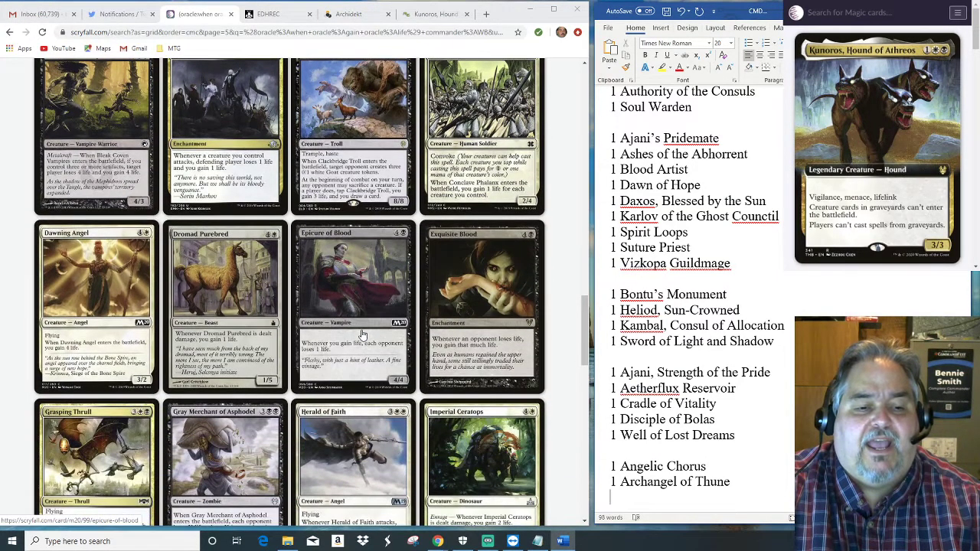
scroll(363, 334, down, 2)
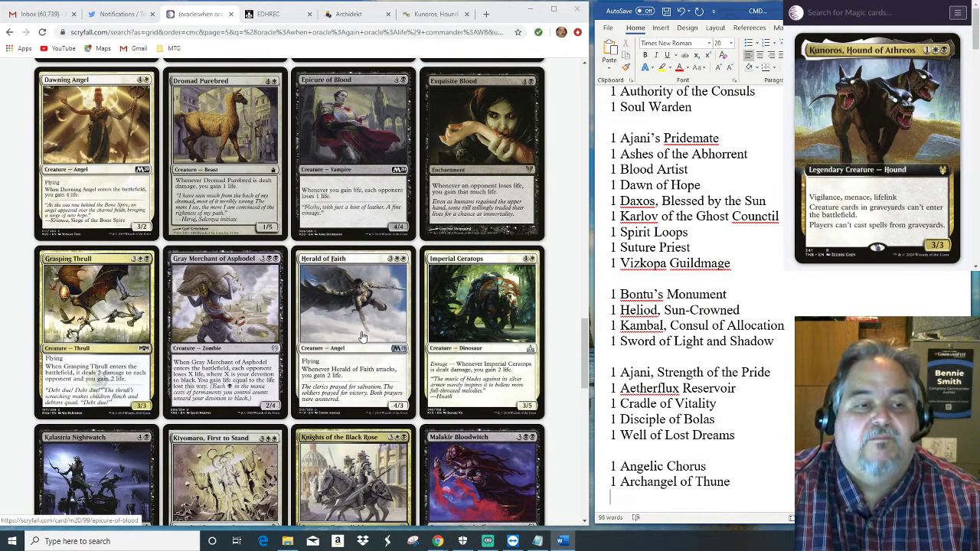
scroll(363, 337, up, 3)
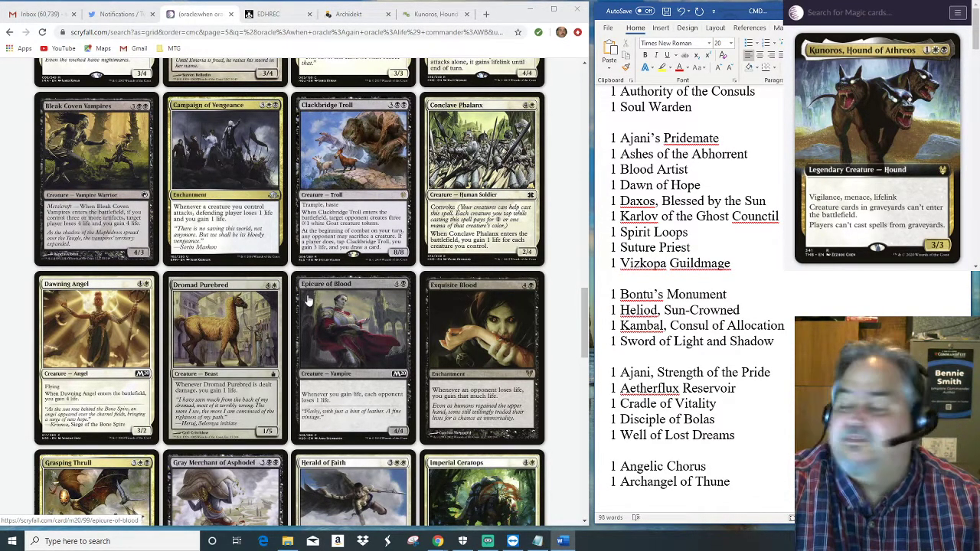
scroll(274, 298, down, 3)
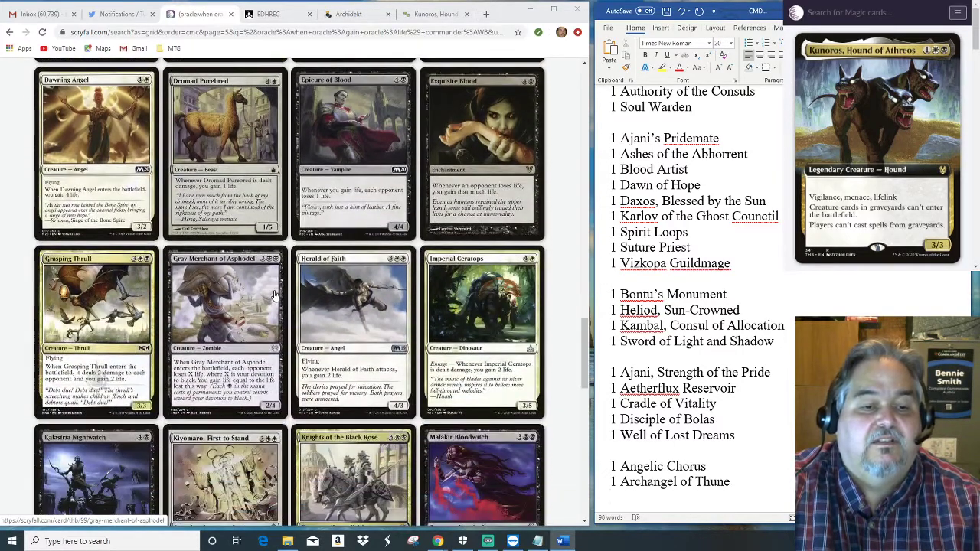
Check the rest of the five-mana cards on this page and add "1 Sanguine Bond" below Archangel of Thune in the deck list.
scroll(274, 297, down, 2)
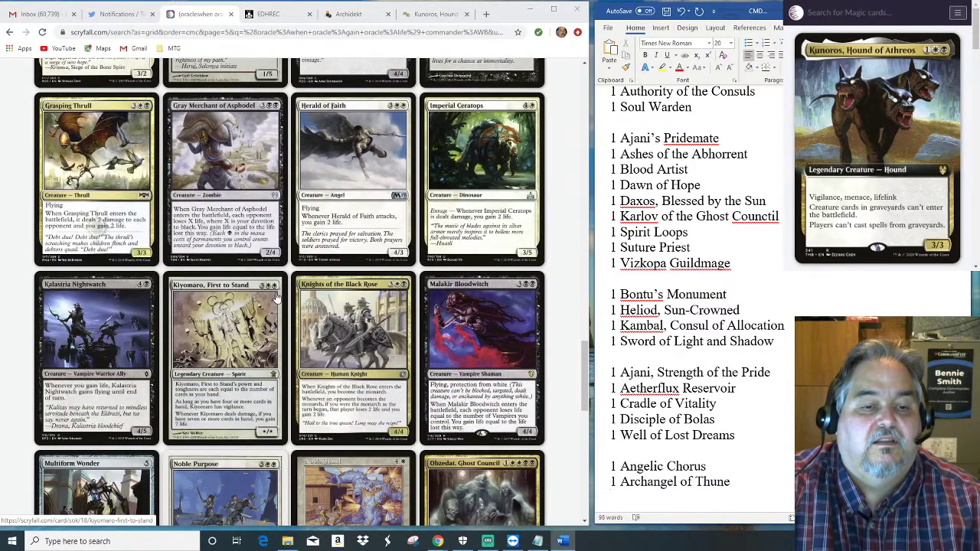
scroll(277, 297, down, 2)
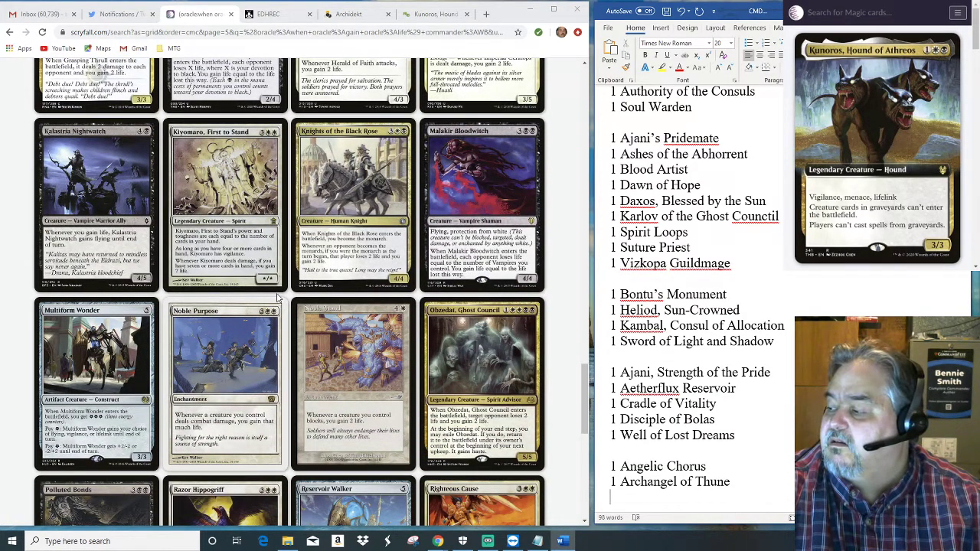
scroll(278, 297, down, 2)
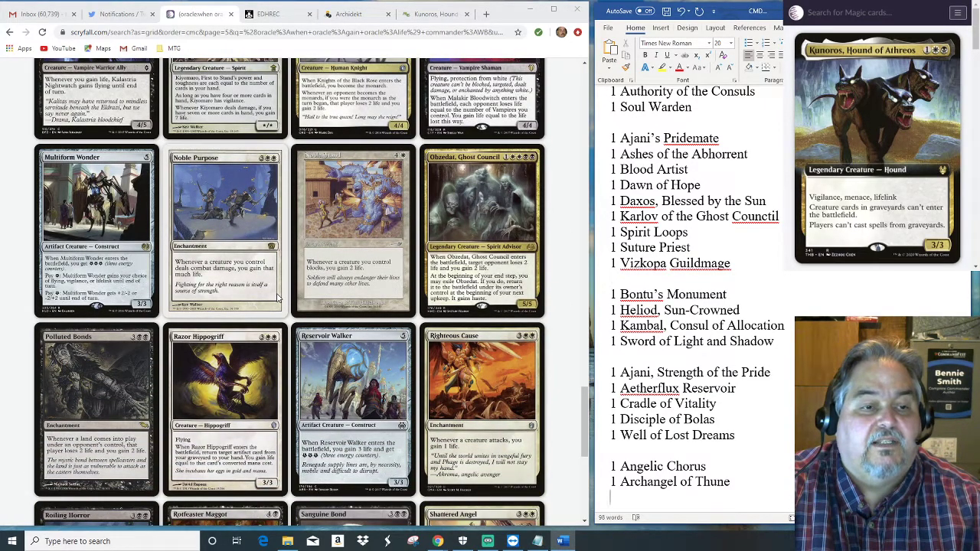
scroll(277, 297, down, 2)
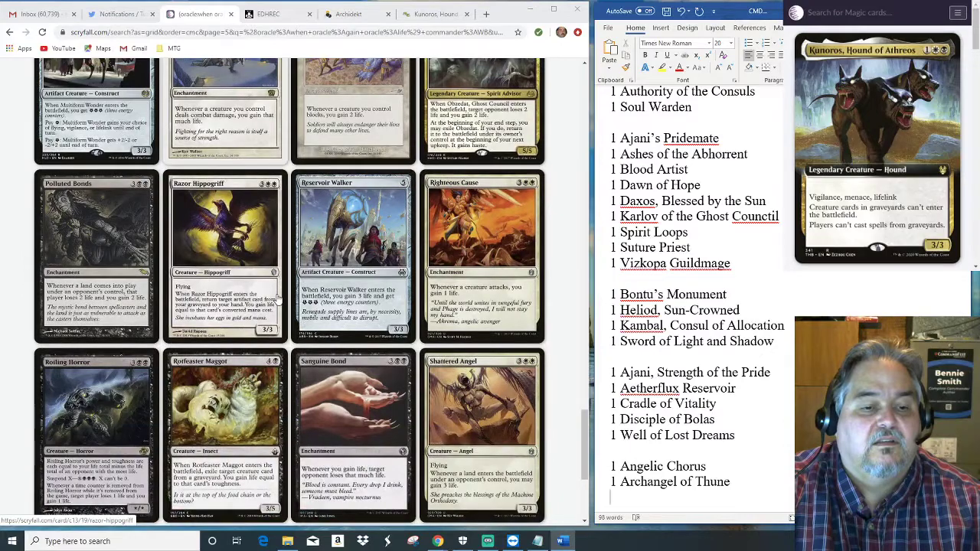
scroll(278, 297, down, 1)
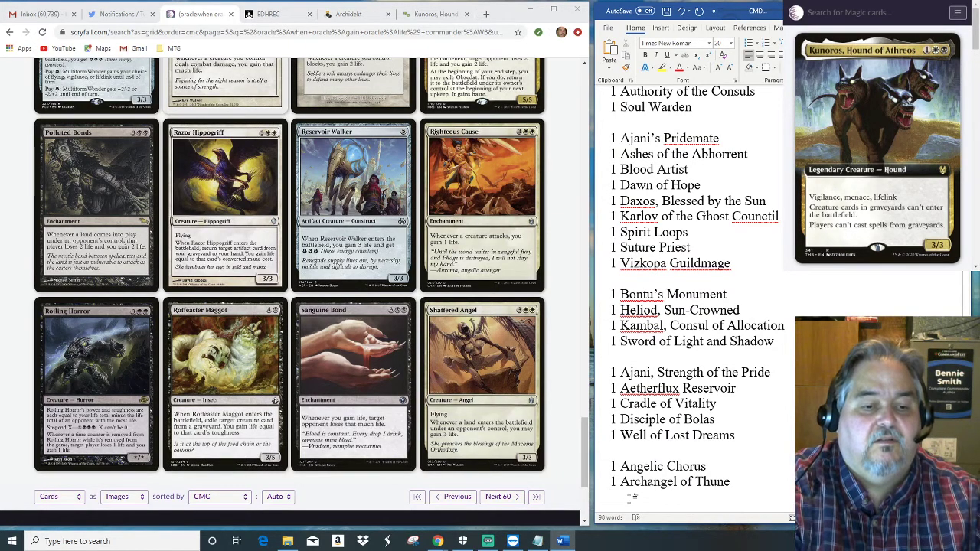
text(1 Sanguine Bond)
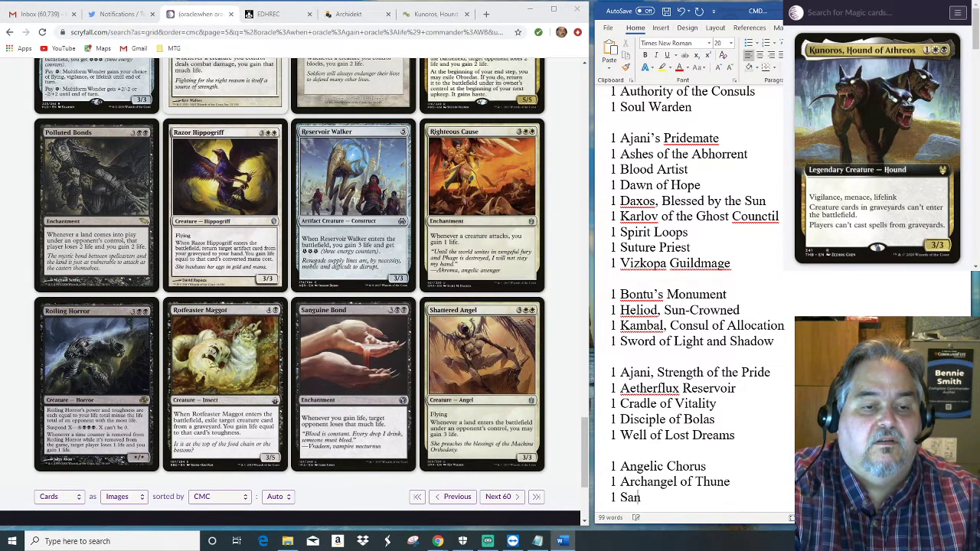
key(Return)
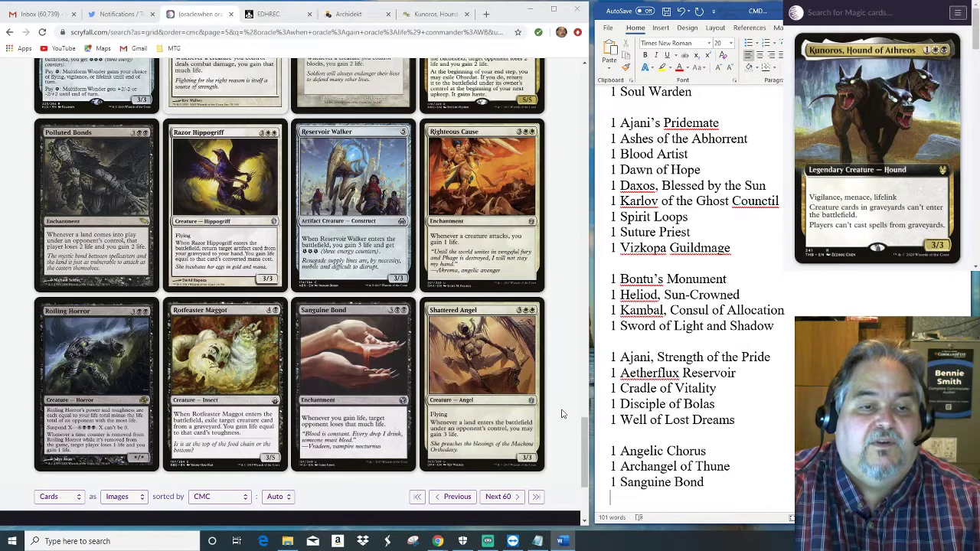
Go to the following page of Scryfall results and add "1 Sunscorch Regent" below Sanguine Bond in the Word deck list.
click(498, 497)
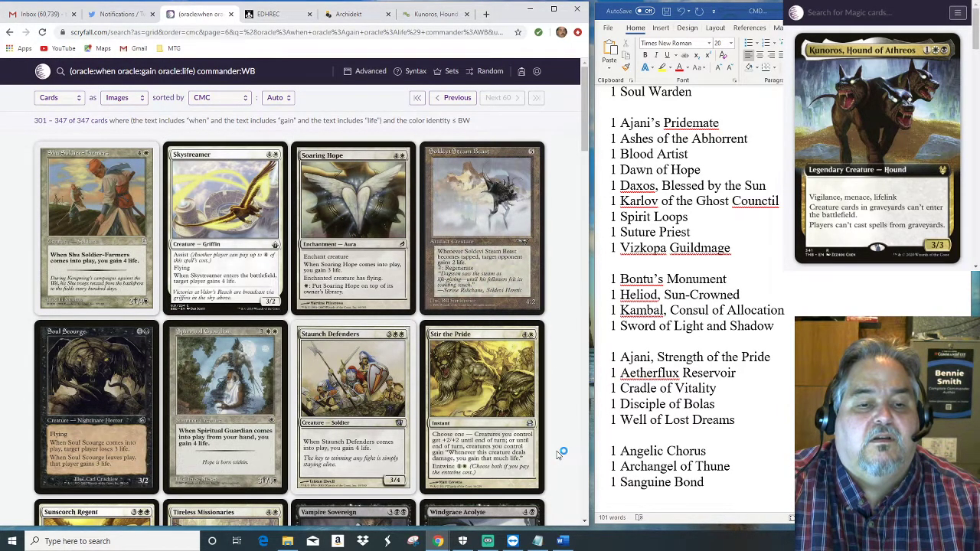
scroll(559, 455, down, 3)
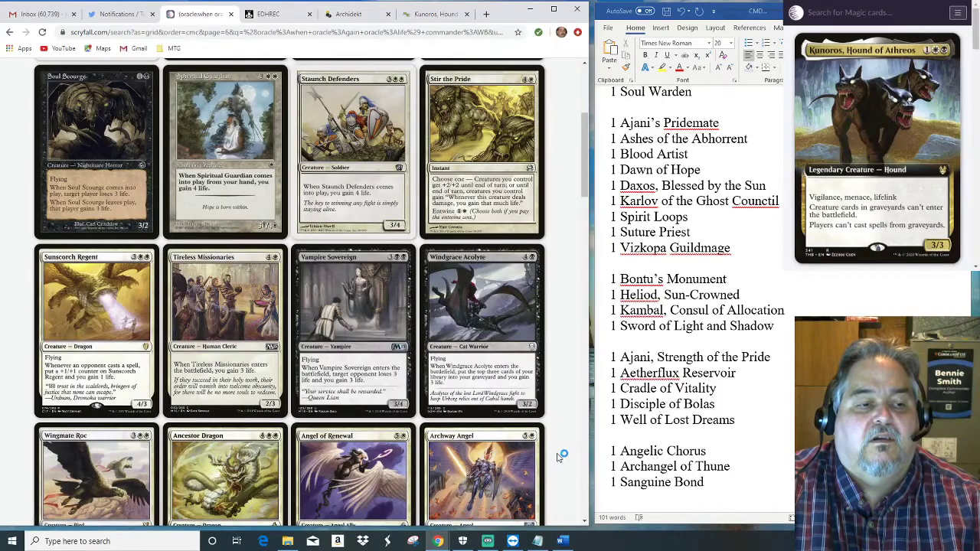
scroll(559, 456, down, 2)
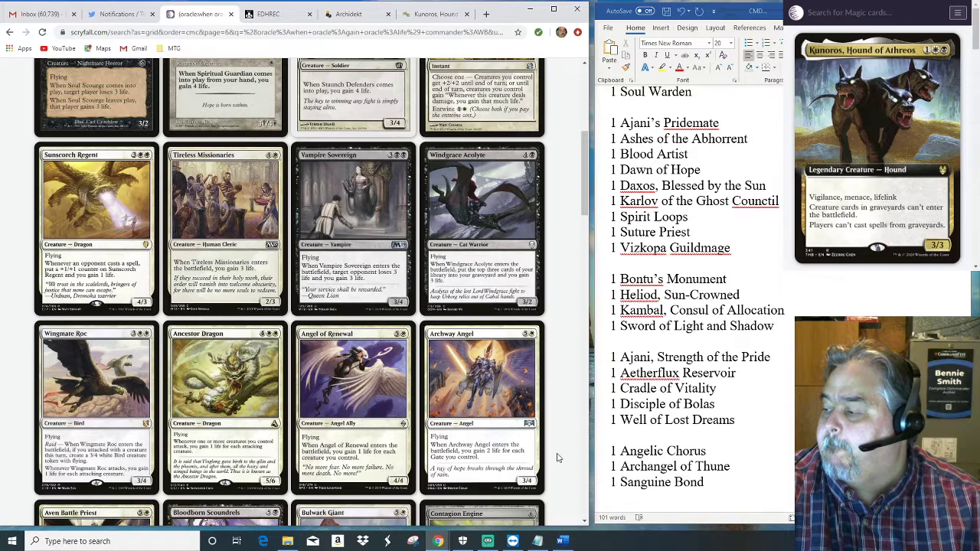
click(629, 500)
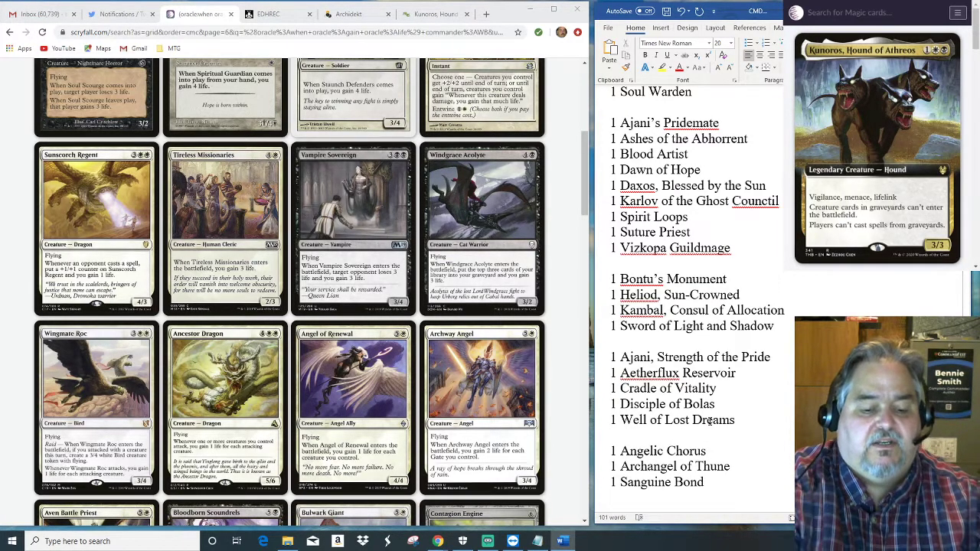
text(1 Sun)
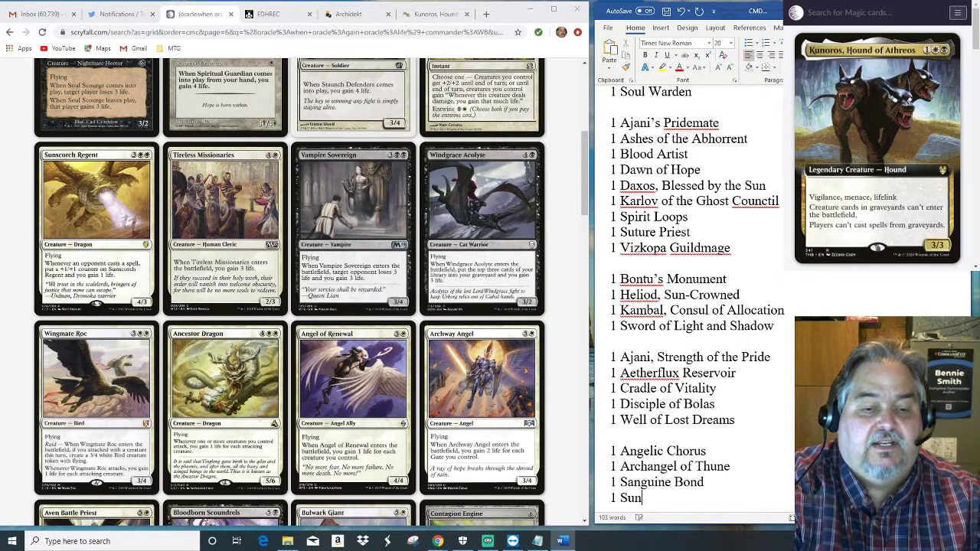
text(scorch )
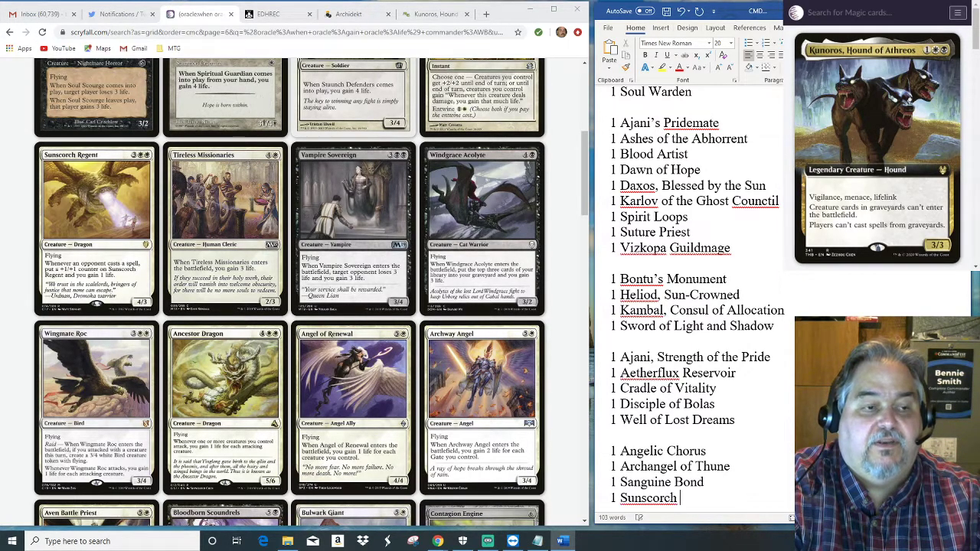
text(Regent)
key(Return)
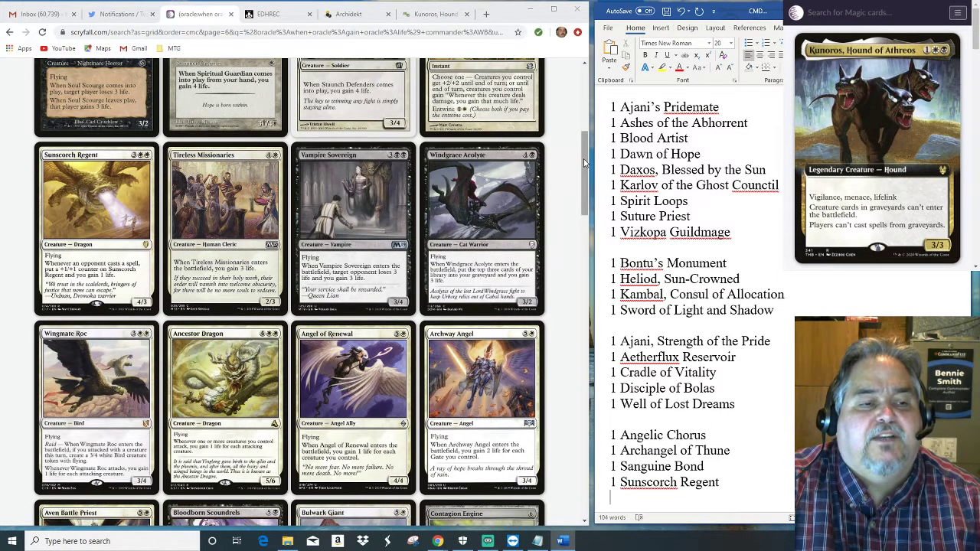
Check the six-mana cards on Scryfall and start a six-mana group in the deck list with "1 Kokusho, the Evening Star".
drag(584, 162, 584, 178)
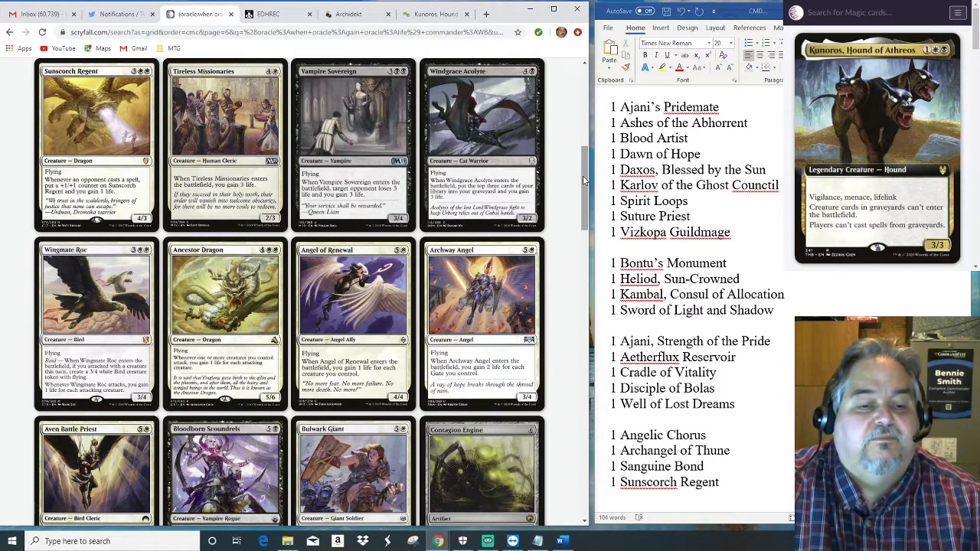
drag(584, 181, 587, 220)
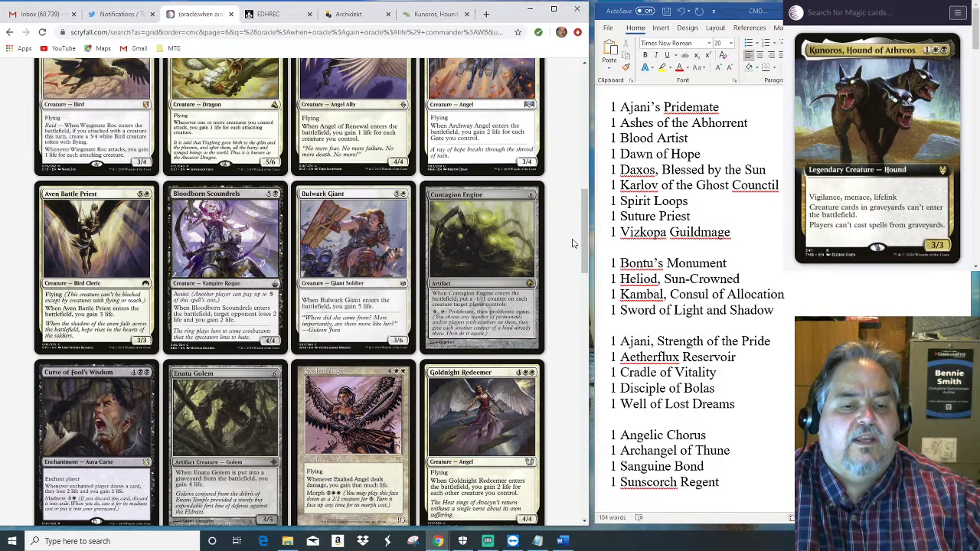
scroll(574, 243, down, 2)
scroll(571, 245, down, 2)
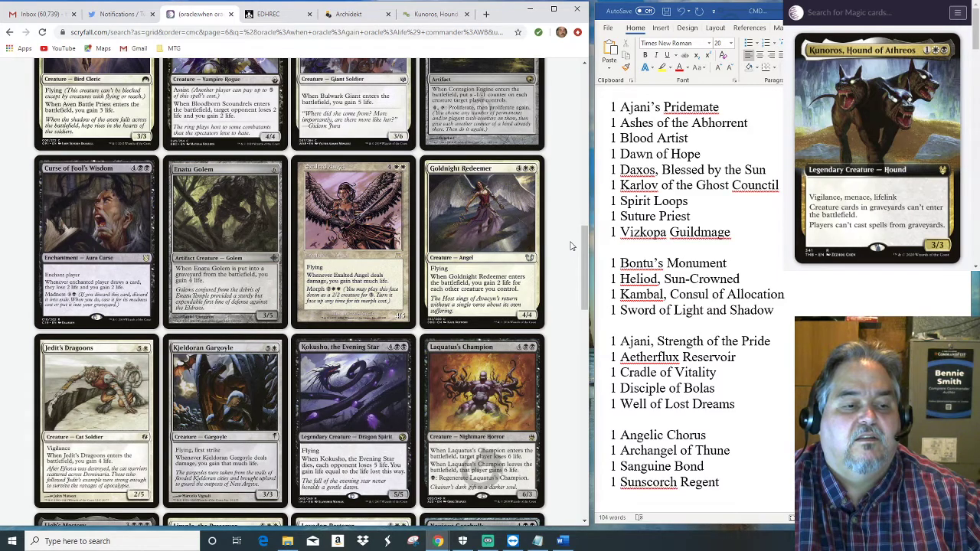
scroll(572, 246, down, 3)
scroll(571, 246, down, 1)
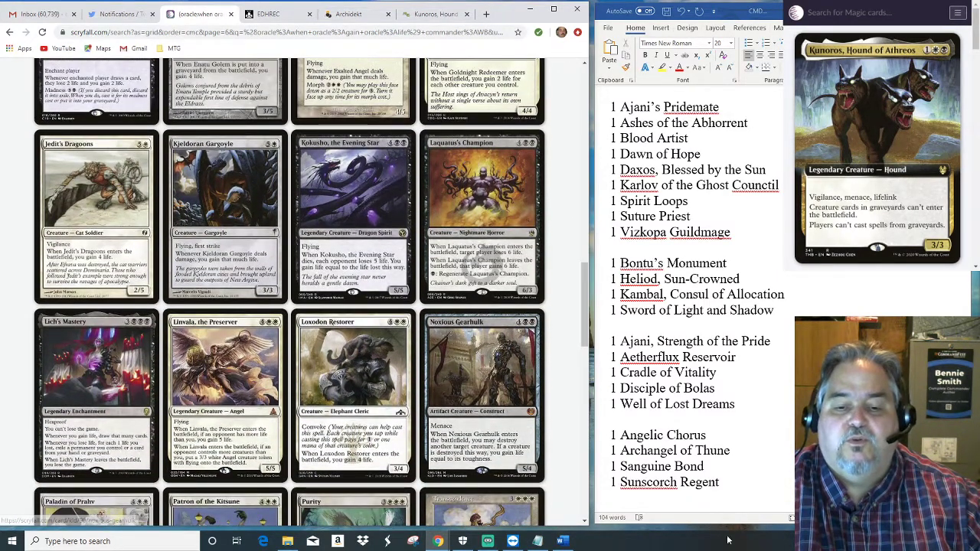
click(734, 498)
key(Return)
key(Return)
text(1 Koku)
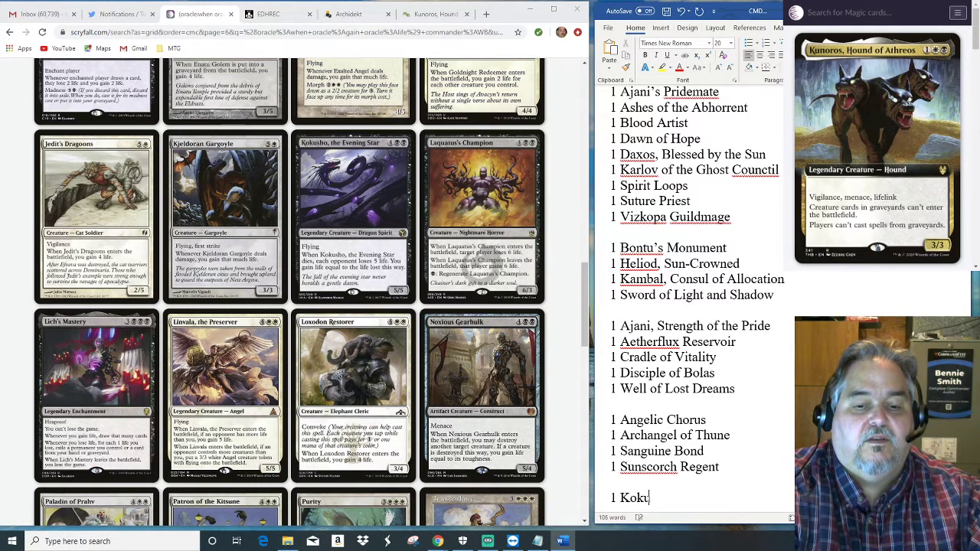
text(sho, the )
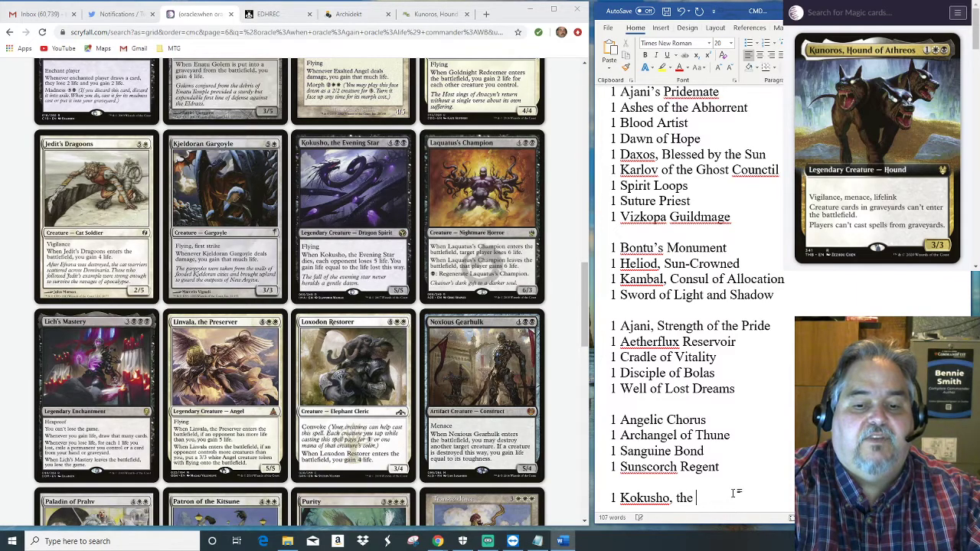
text(Evening Star)
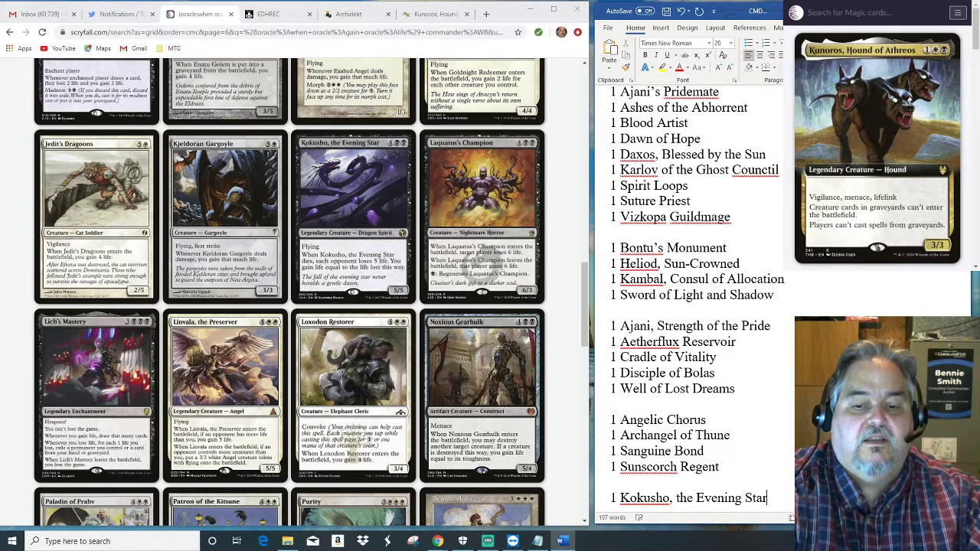
key(Return)
text(1)
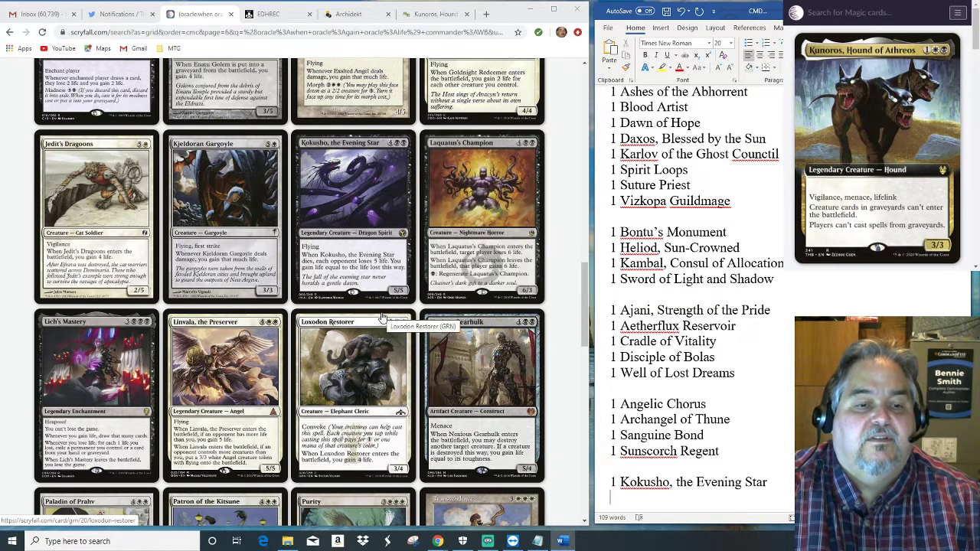
Read the Scryfall card page for Kokusho, the Evening Star and return to the search results.
click(368, 241)
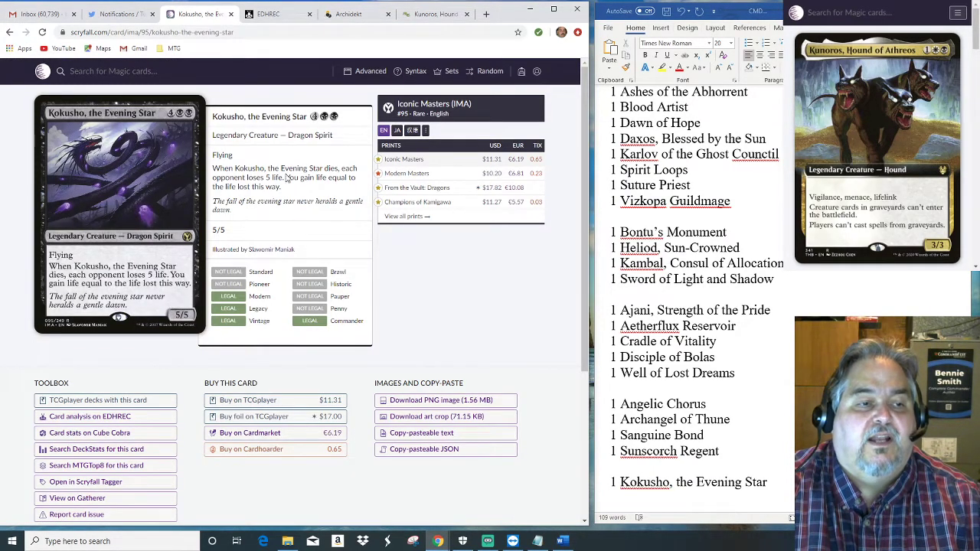
click(9, 32)
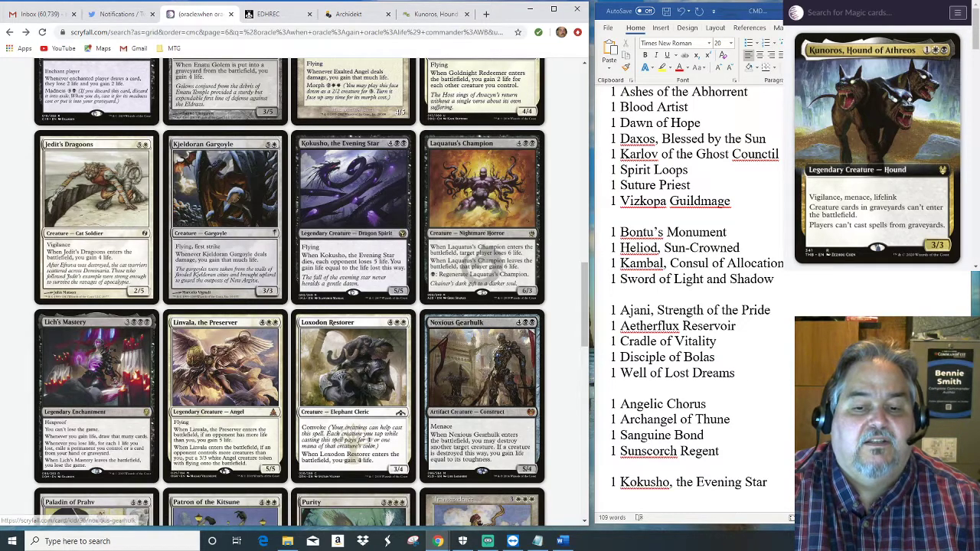
click(790, 489)
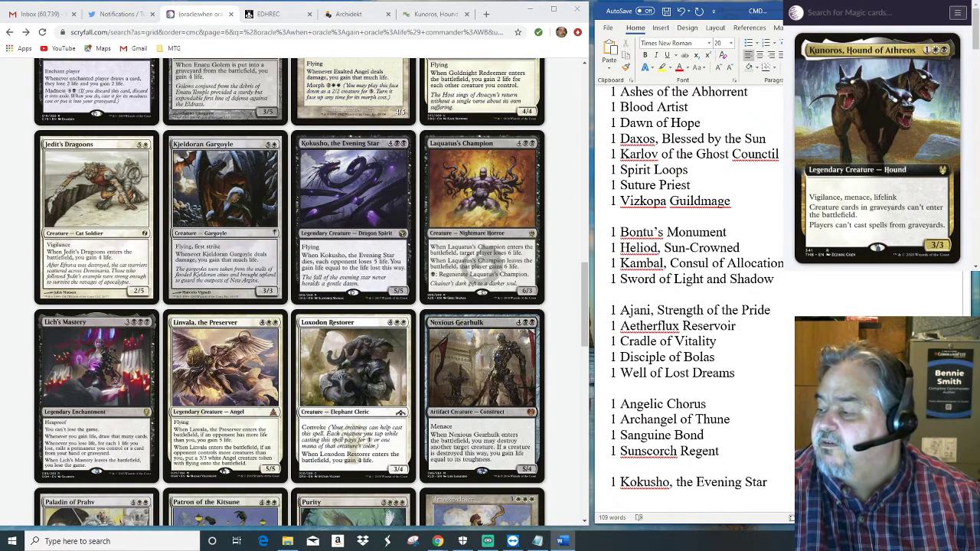
Search Scryfall for "regna" and open the card page for Regna, the Redeemer.
click(335, 205)
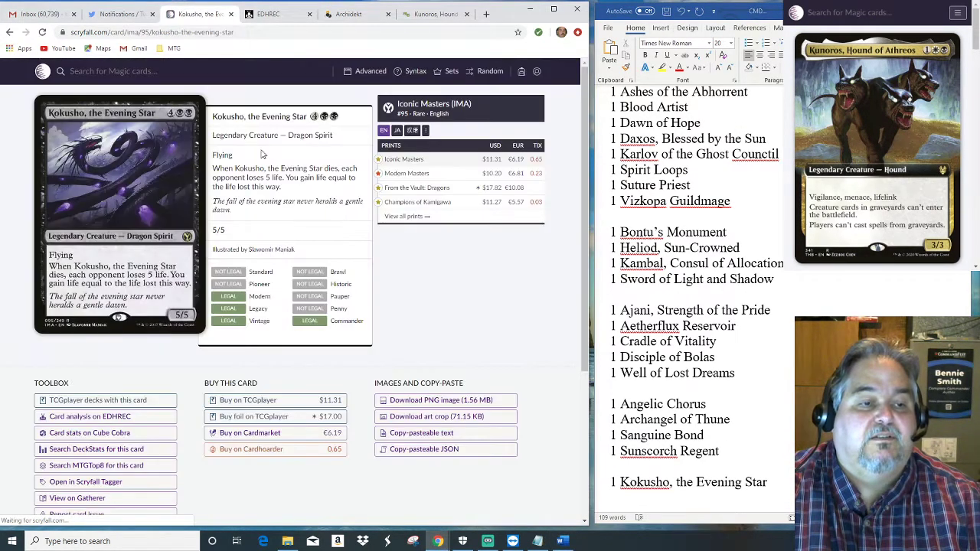
click(163, 71)
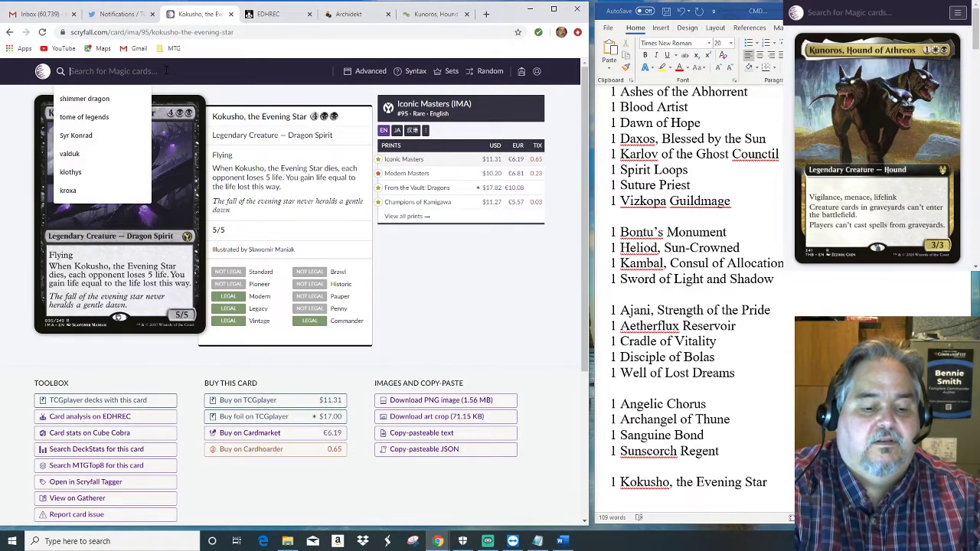
text(regna)
key(Return)
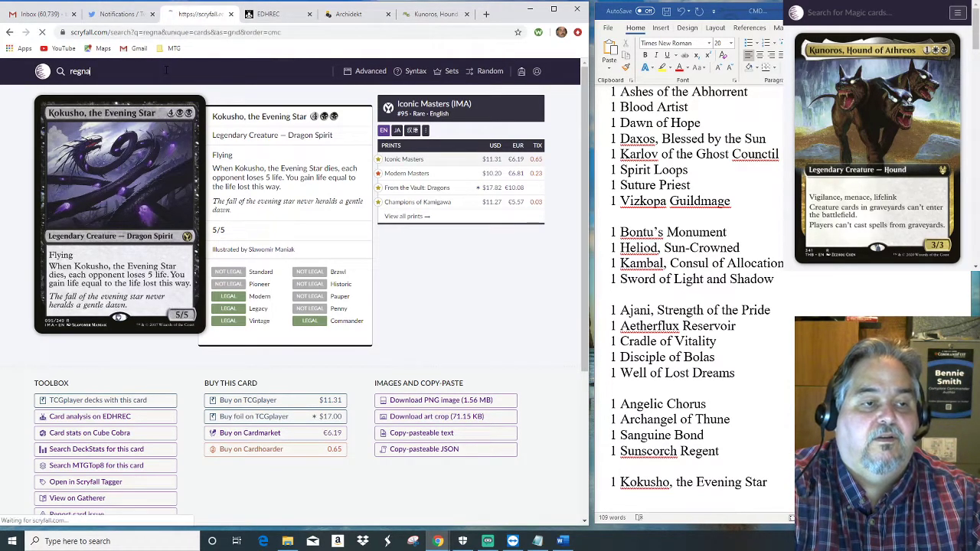
click(236, 205)
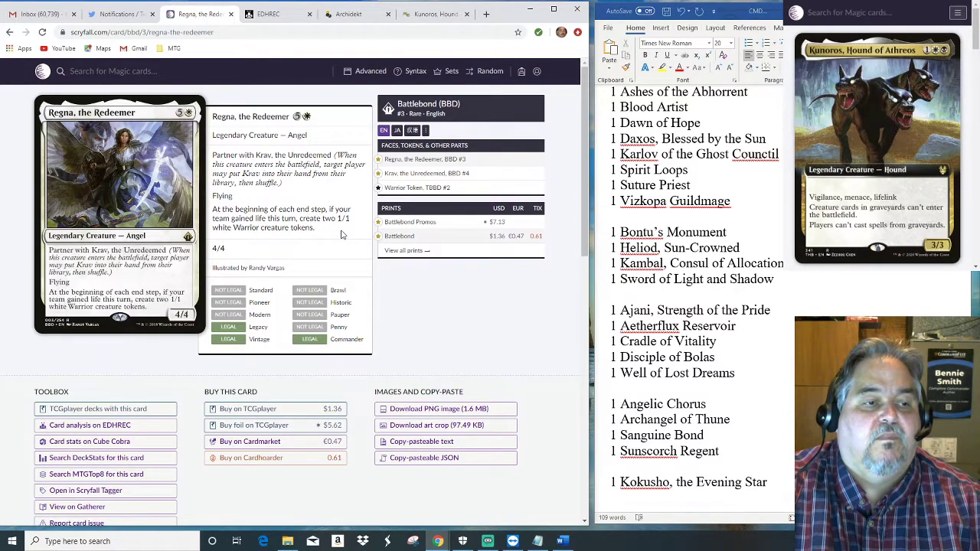
Add "1 Regna, the Redeemer" on the line below Kokusho, the Evening Star in the Word deck list.
click(784, 502)
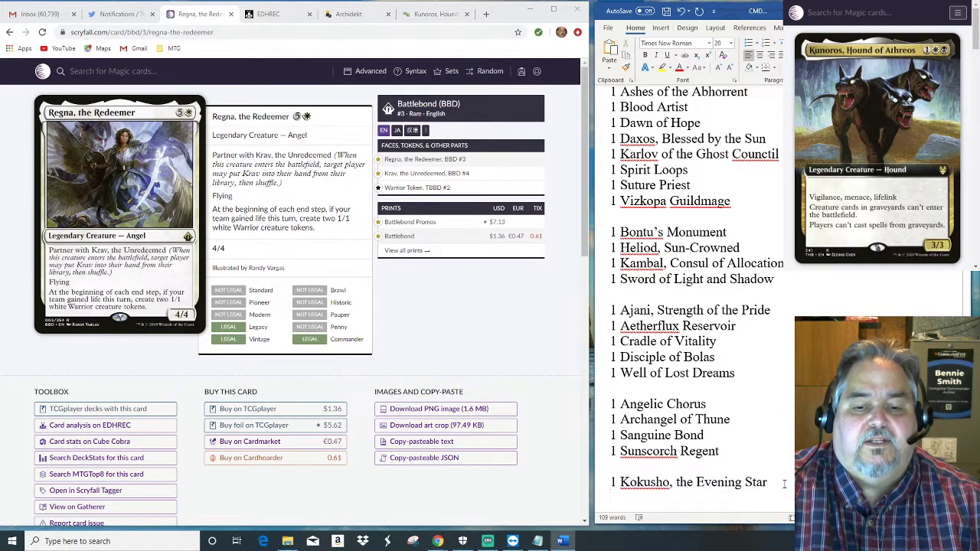
key(Return)
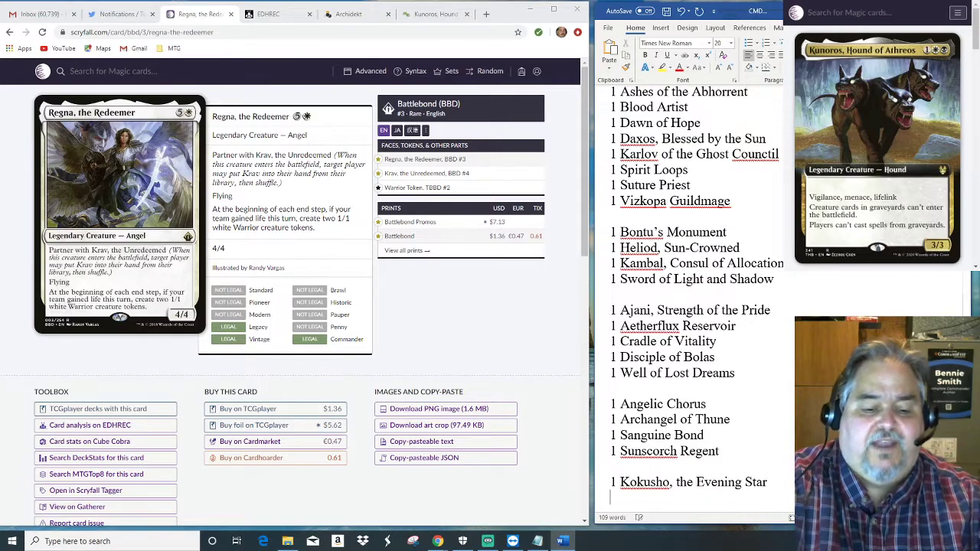
text(1)
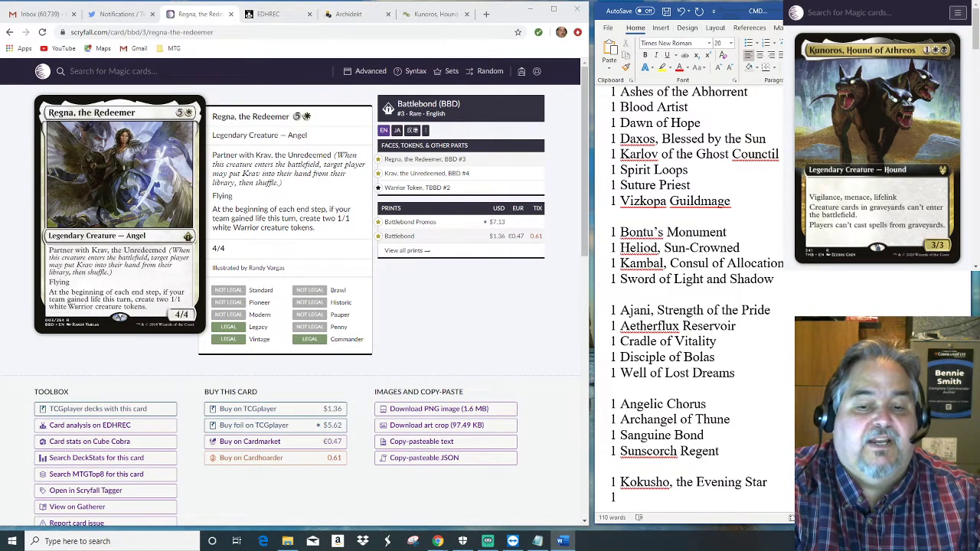
text(Regna)
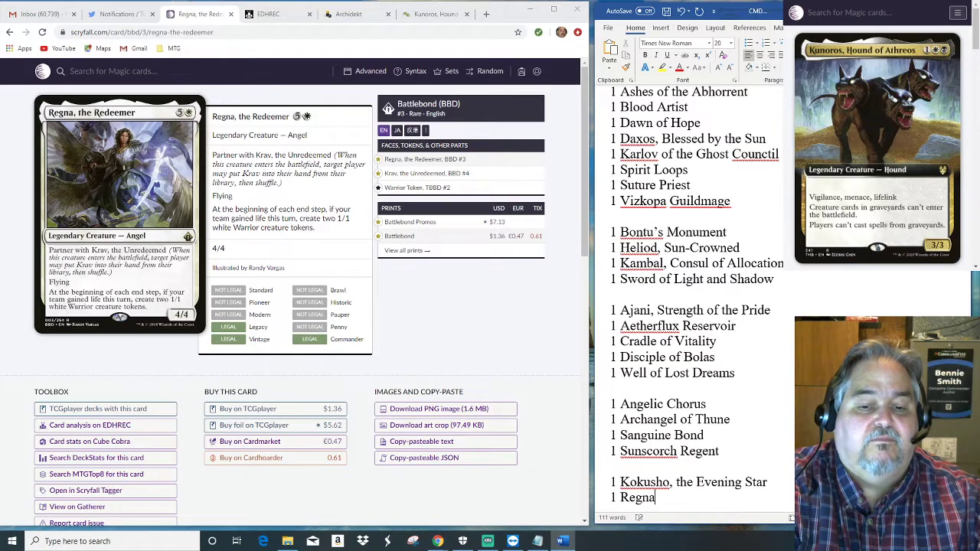
text(, the)
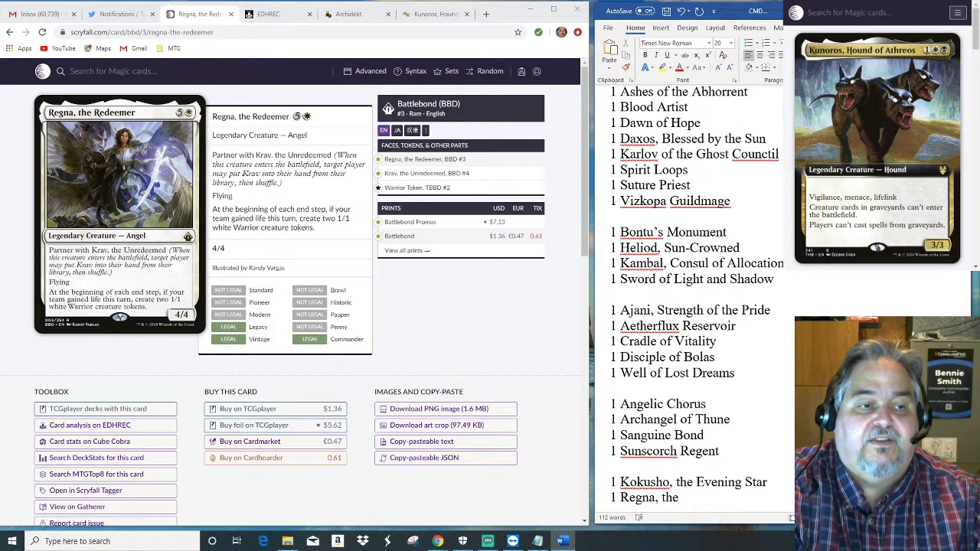
text( Re)
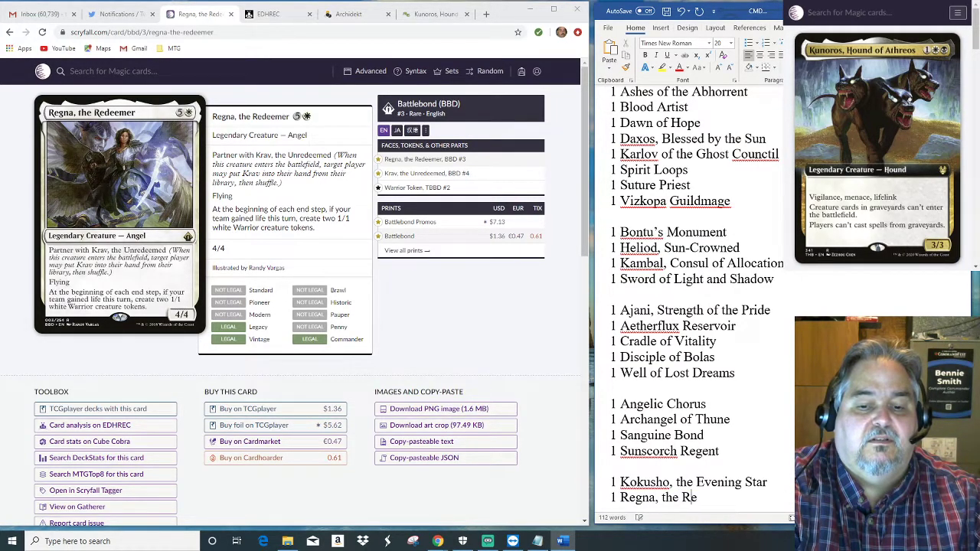
text(deemer)
key(Return)
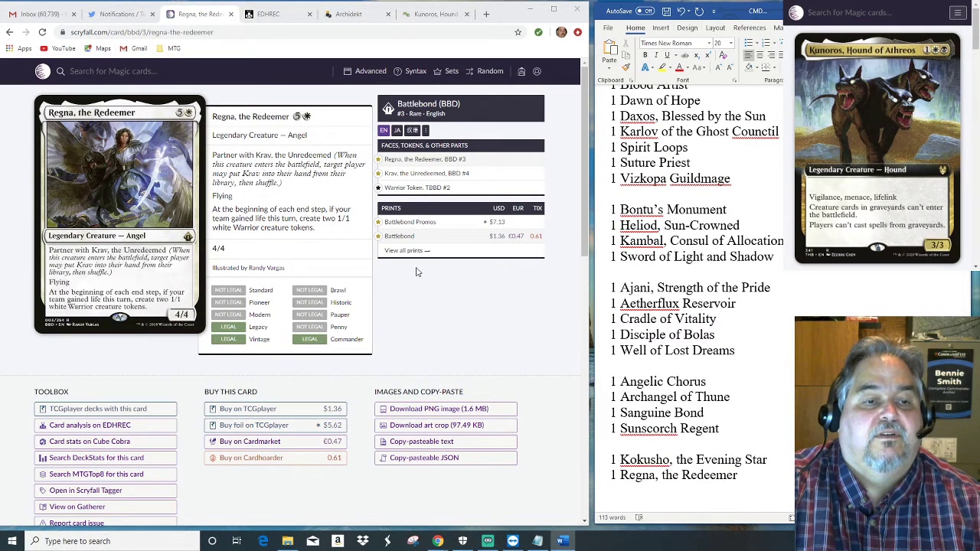
Add "1 Krav, the Unredeemed" to the five-mana group below Sunscorch Regent in the deck list.
click(736, 439)
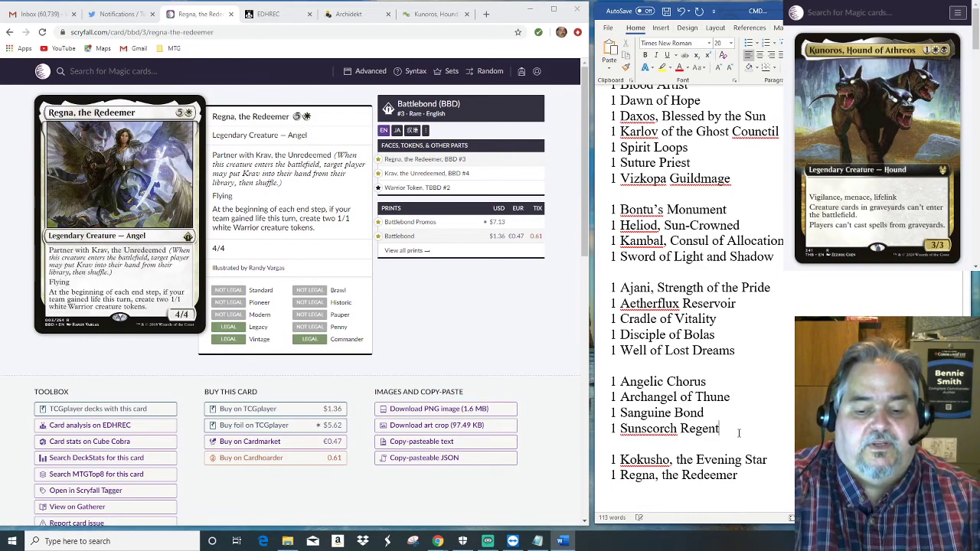
key(Return)
text(1 Krave)
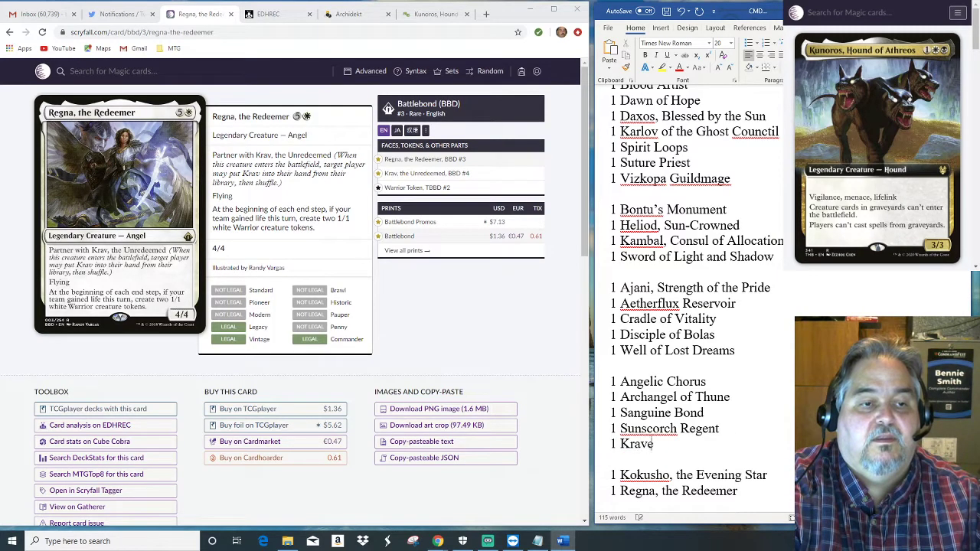
text(, the Unre)
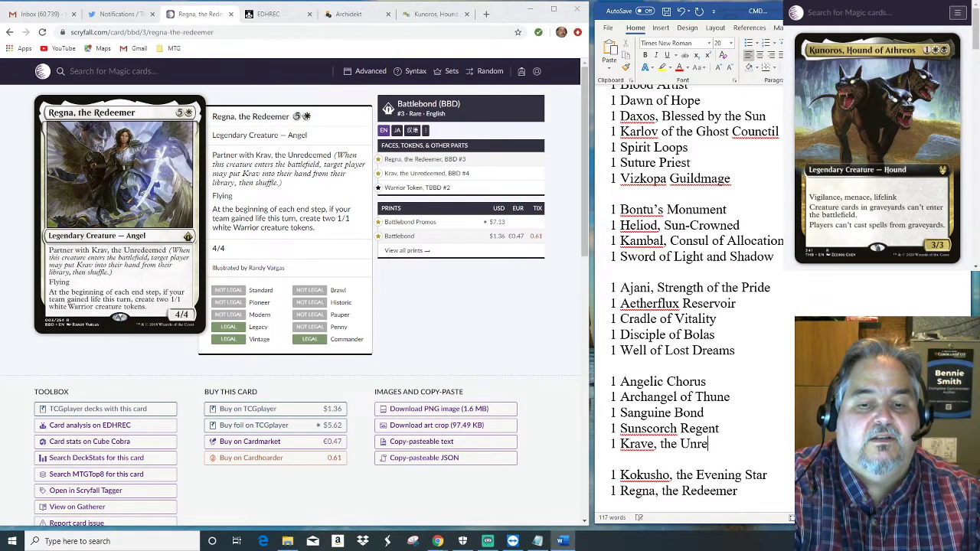
text(deemed)
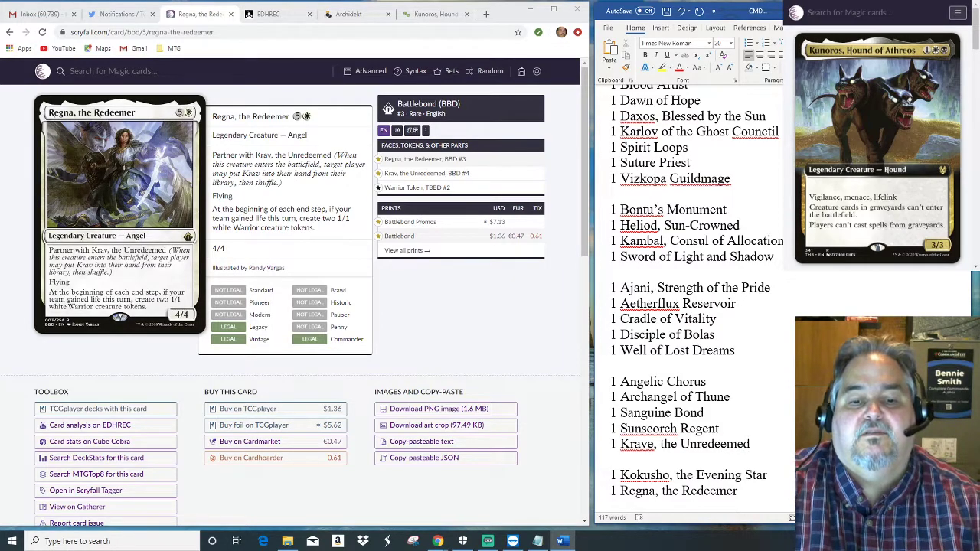
click(656, 445)
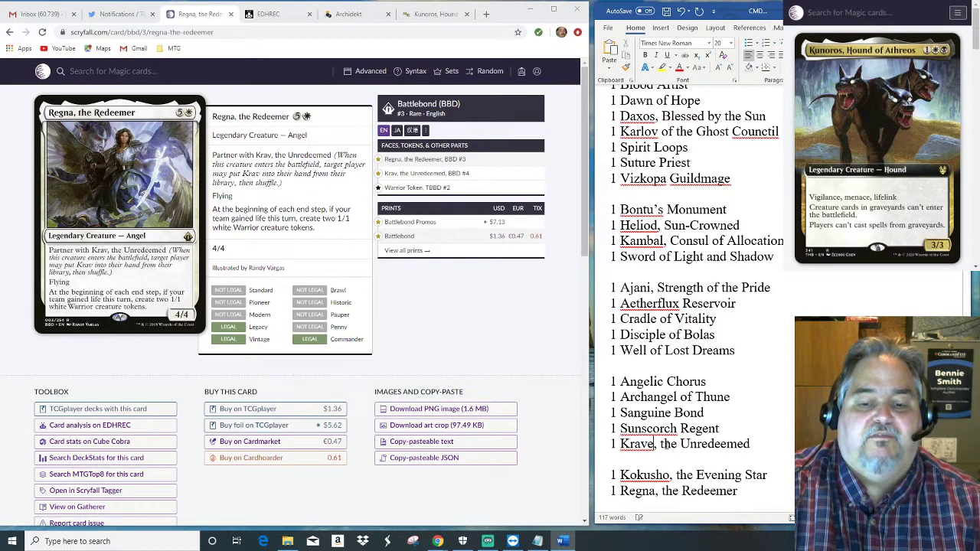
key(BackSpace)
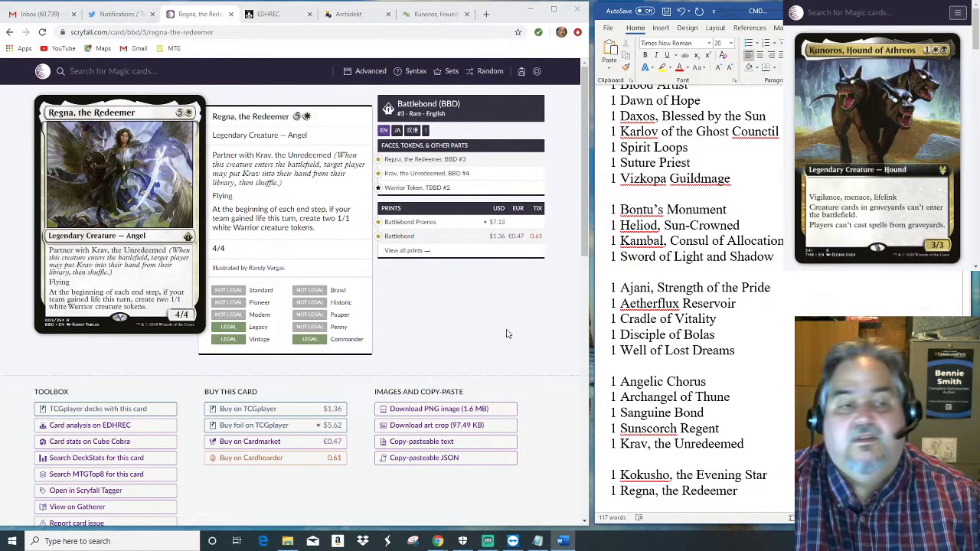
Return from the Regna, the Redeemer card page to the lifegain search results and look over the six-mana cards.
click(9, 32)
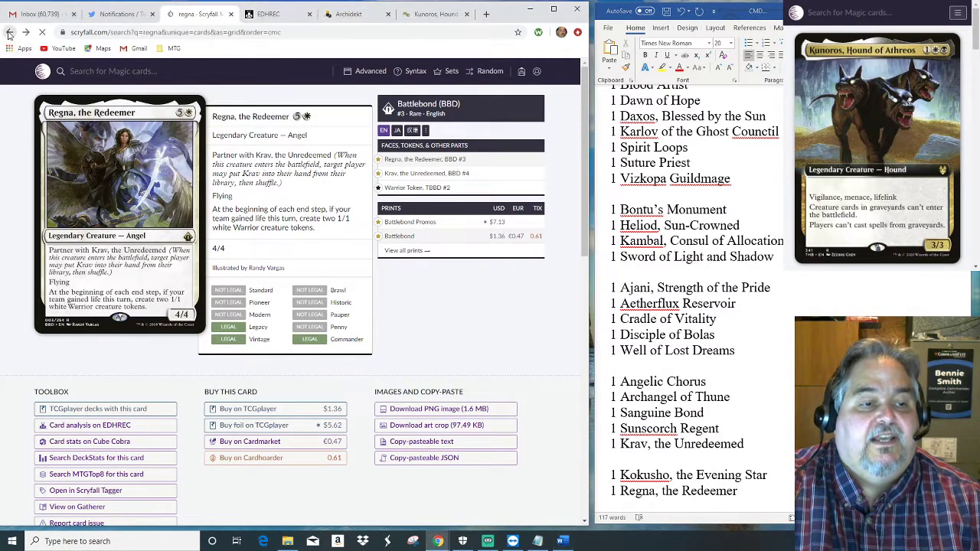
click(9, 32)
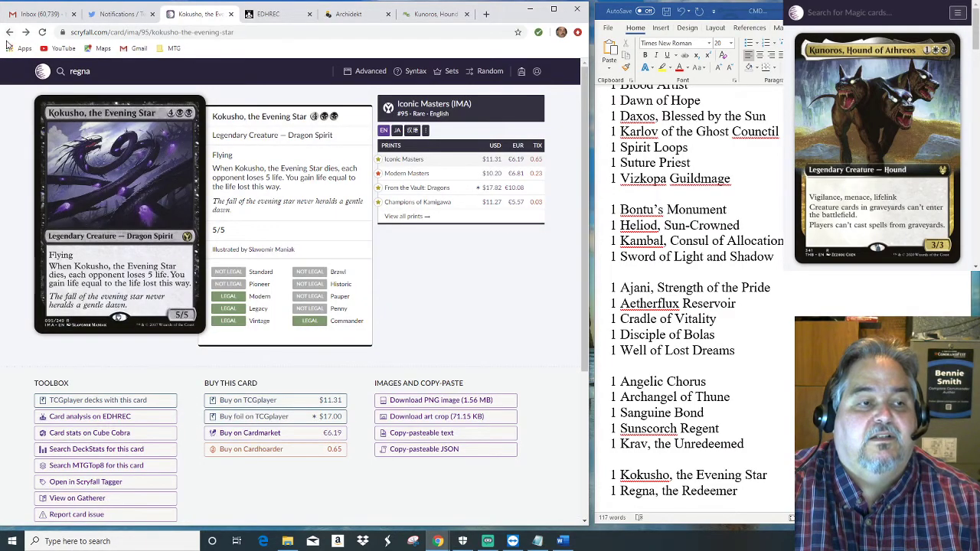
click(9, 32)
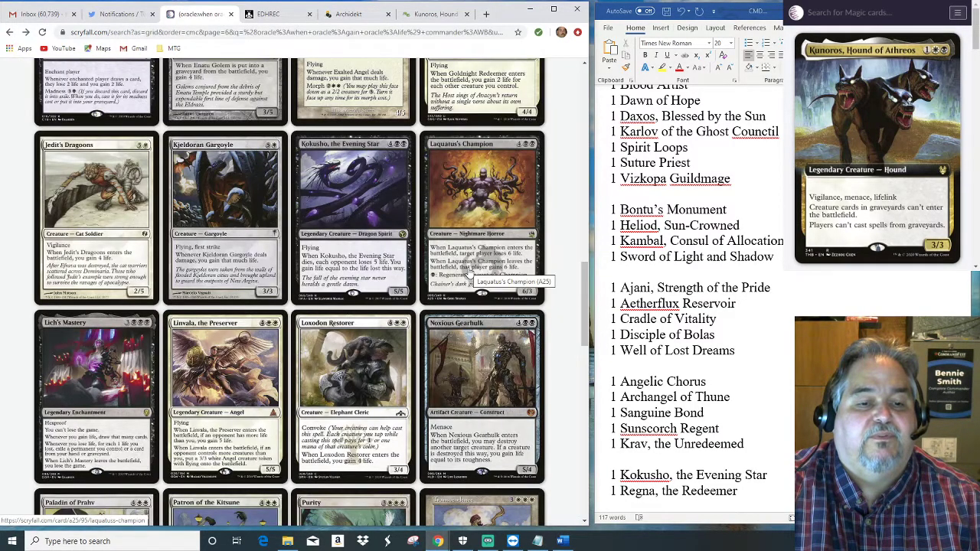
scroll(460, 268, down, 2)
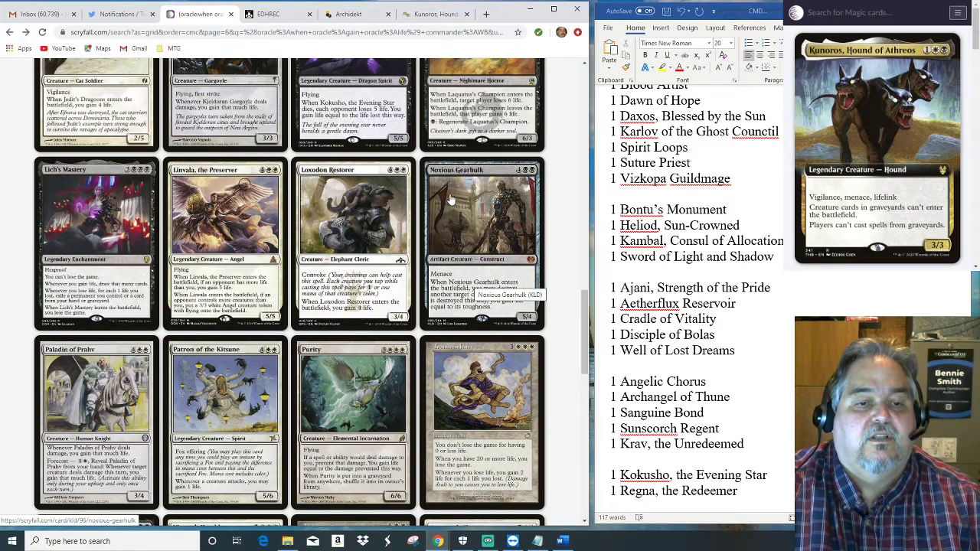
Add "1 Noxious Gearhulk" to the six-mana group below Regna, the Redeemer, and start a new line after it.
click(771, 495)
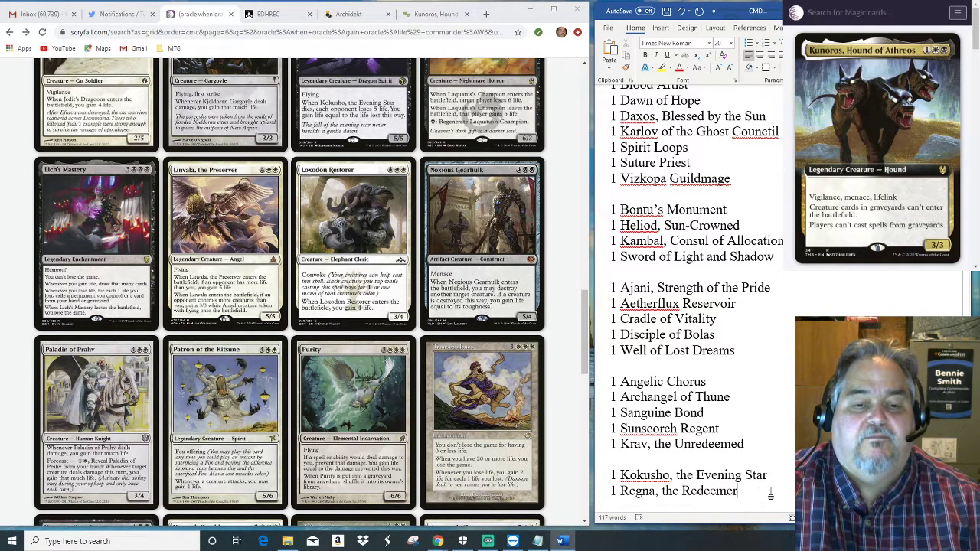
key(Return)
text(1 N)
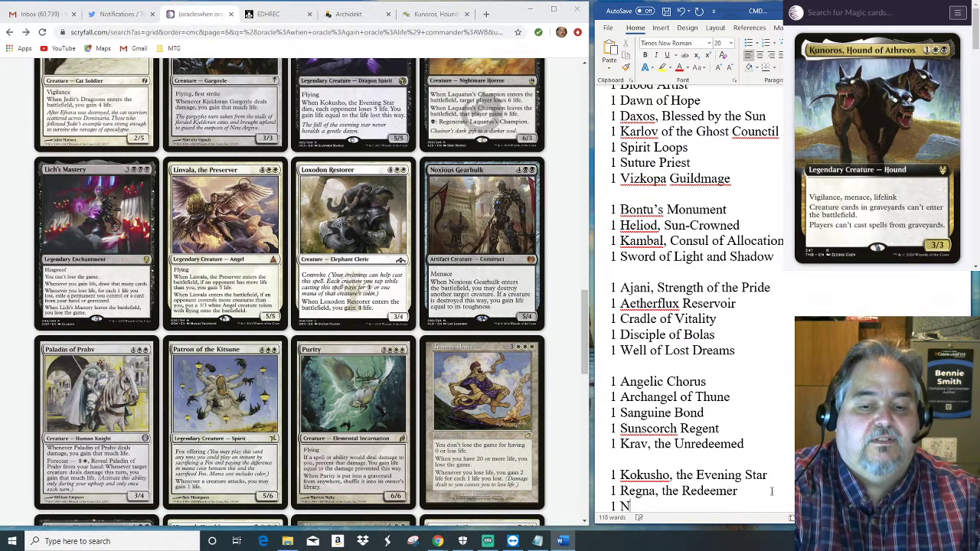
text(oxious Gear)
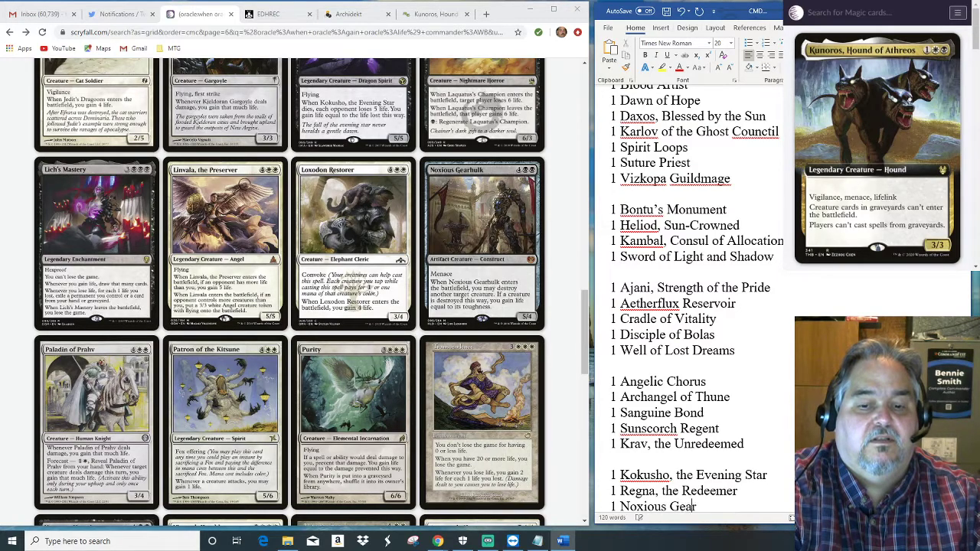
text(hulk)
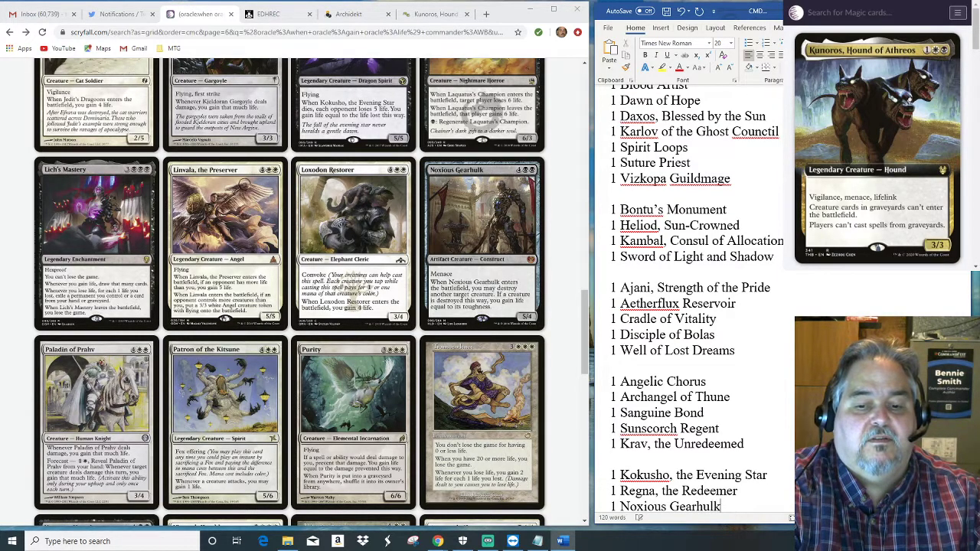
key(Return)
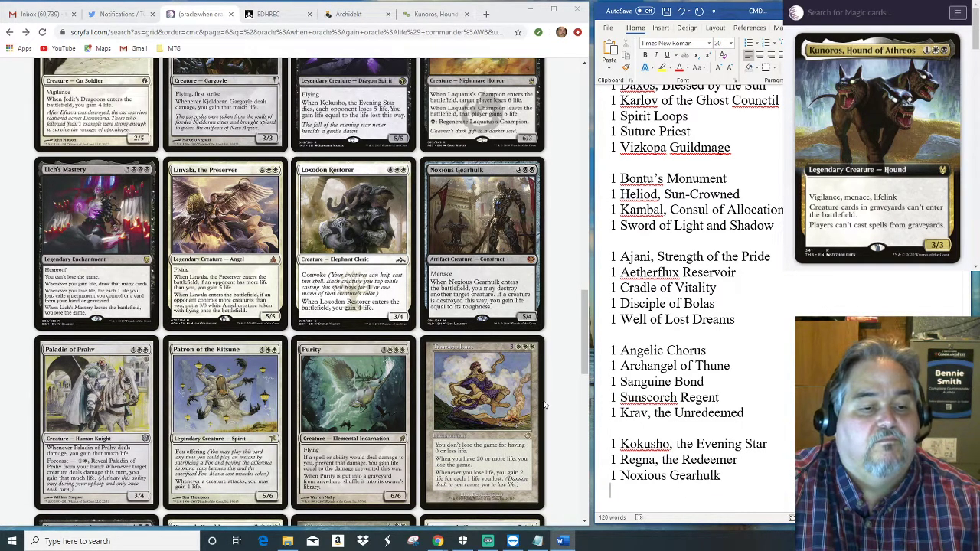
Look through the remaining six-, seven- and eight-mana lifegain cards to the end of the results, and review the deck list from its top.
scroll(403, 396, down, 3)
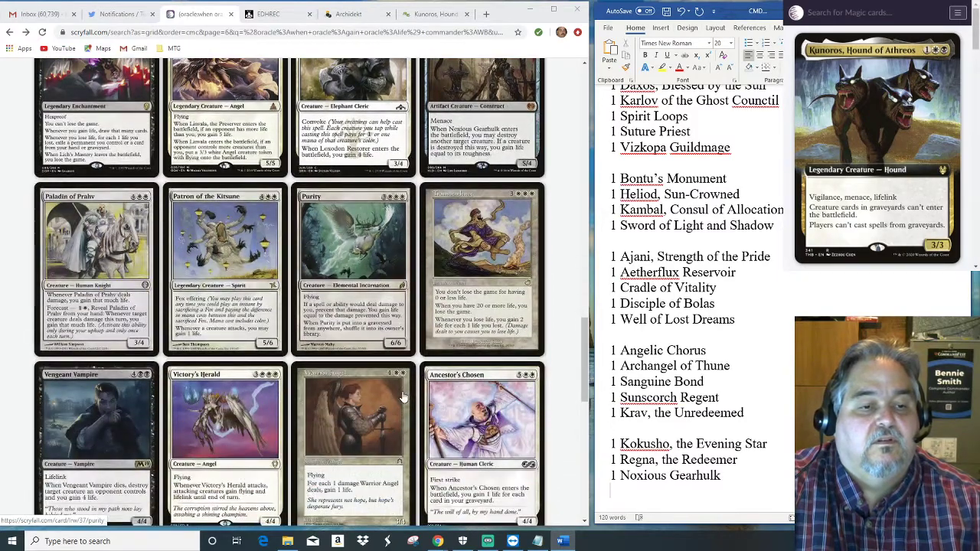
scroll(403, 396, down, 2)
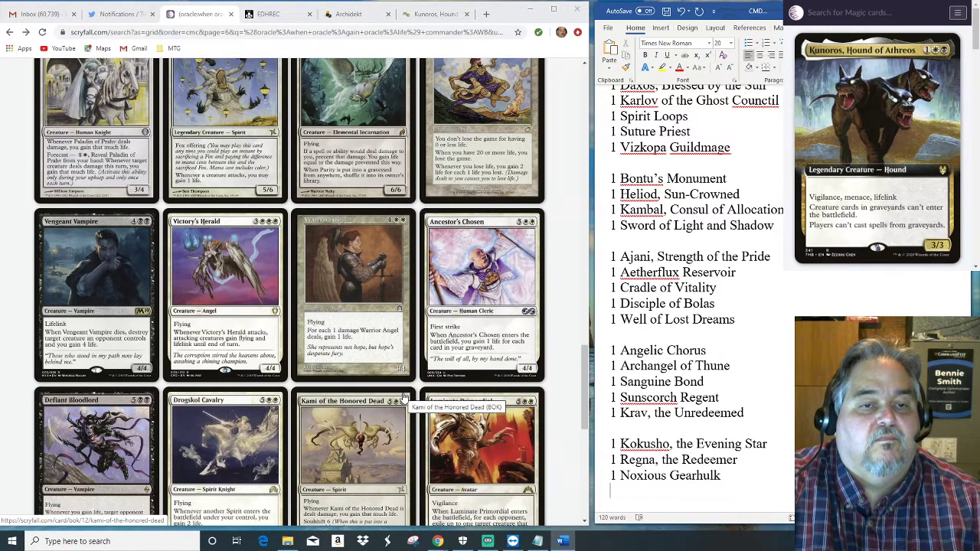
scroll(404, 396, down, 1)
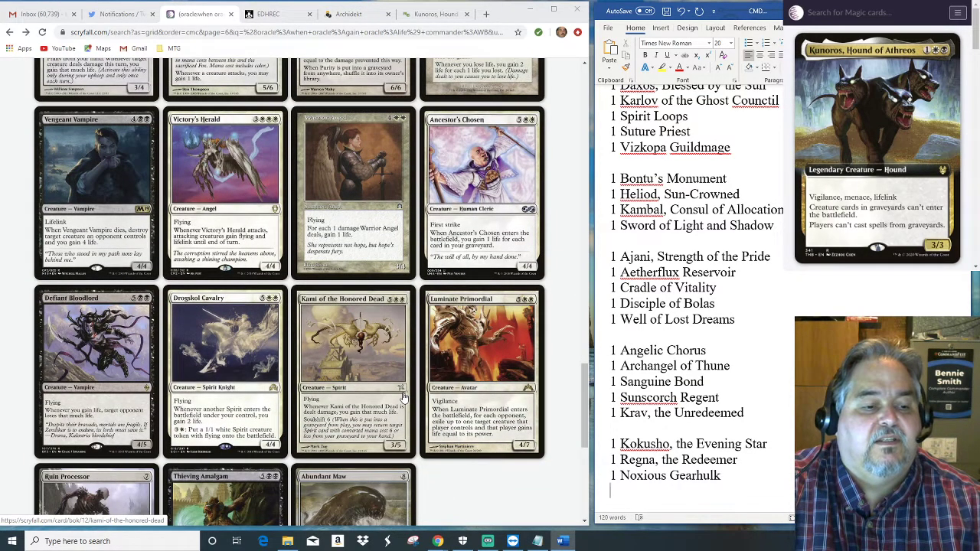
scroll(404, 396, down, 1)
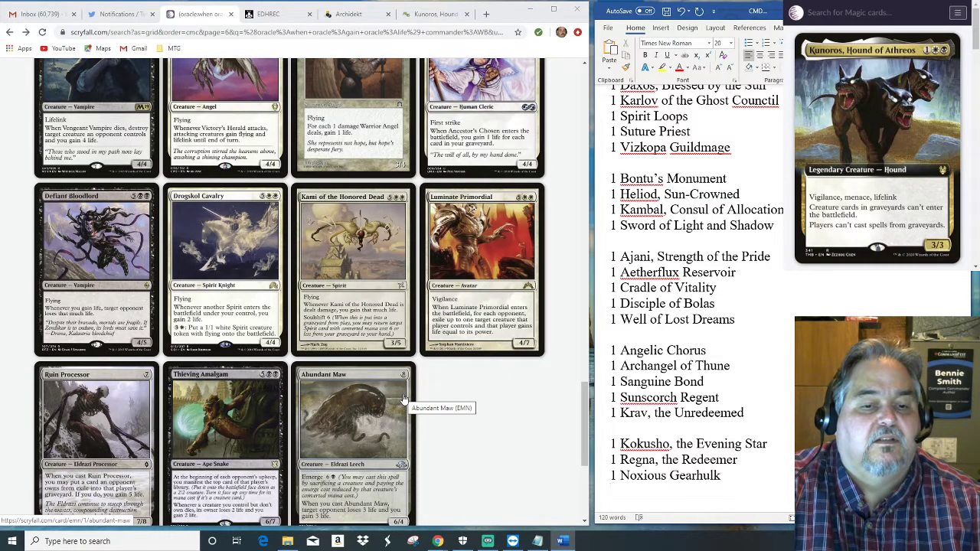
scroll(403, 399, up, 1)
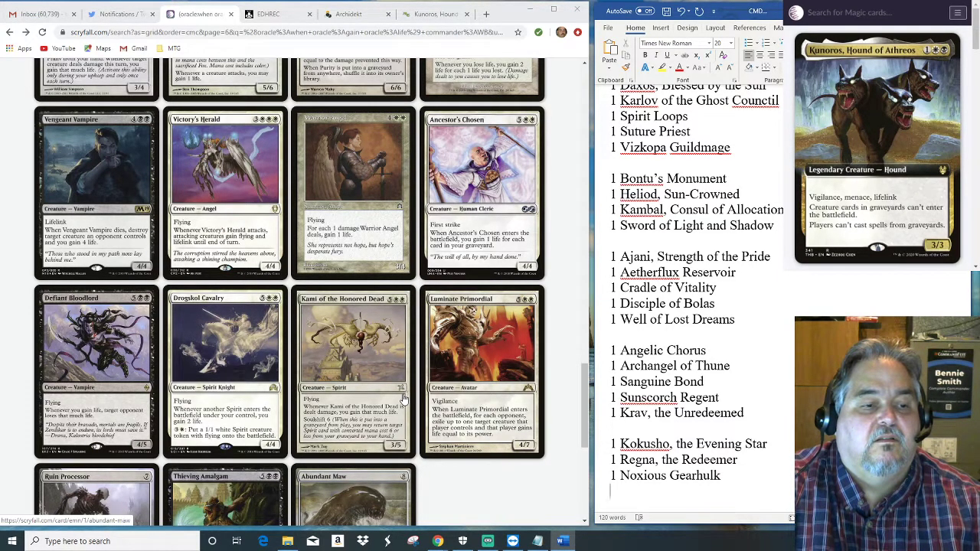
scroll(404, 398, down, 2)
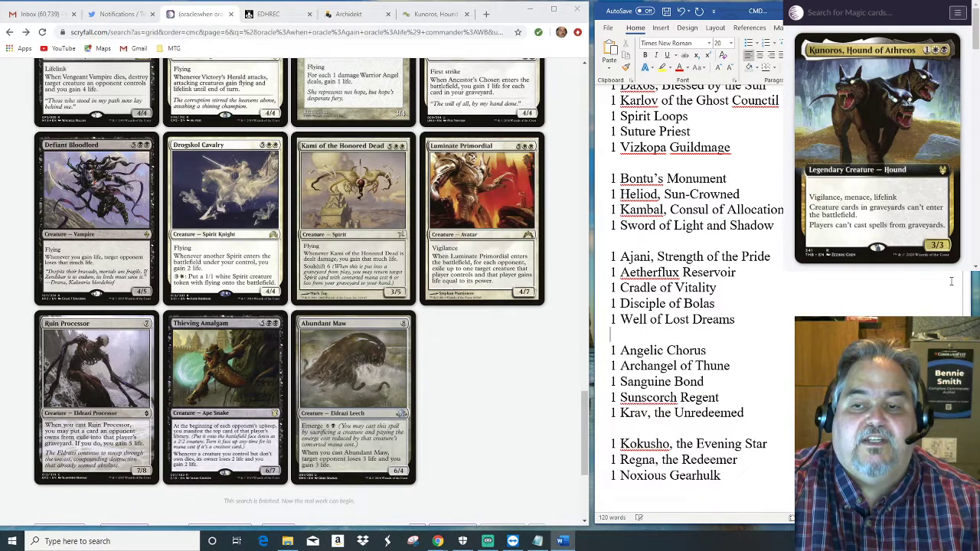
scroll(953, 282, up, 4)
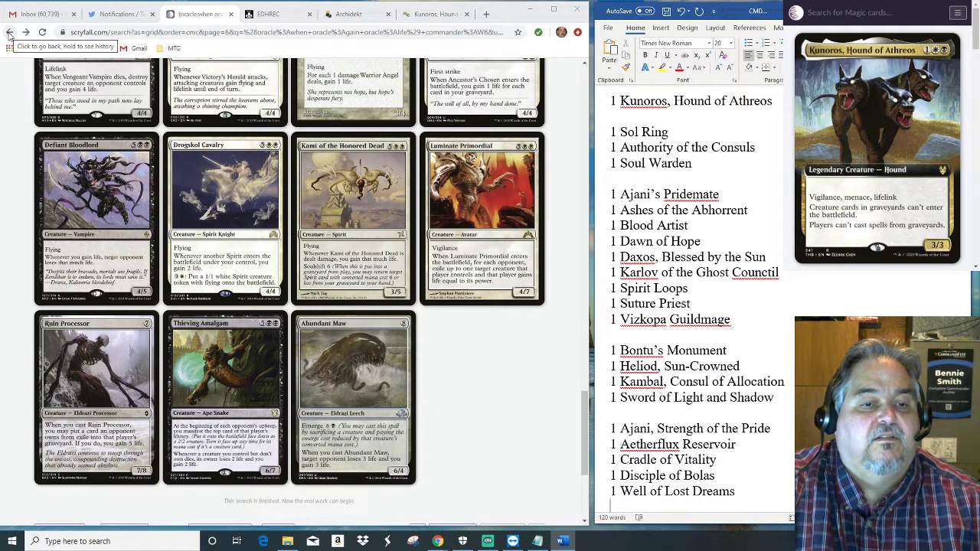
Return to Scryfall's advanced search form and search for cards with the text "pay life", keeping the white and black commander colors.
click(9, 33)
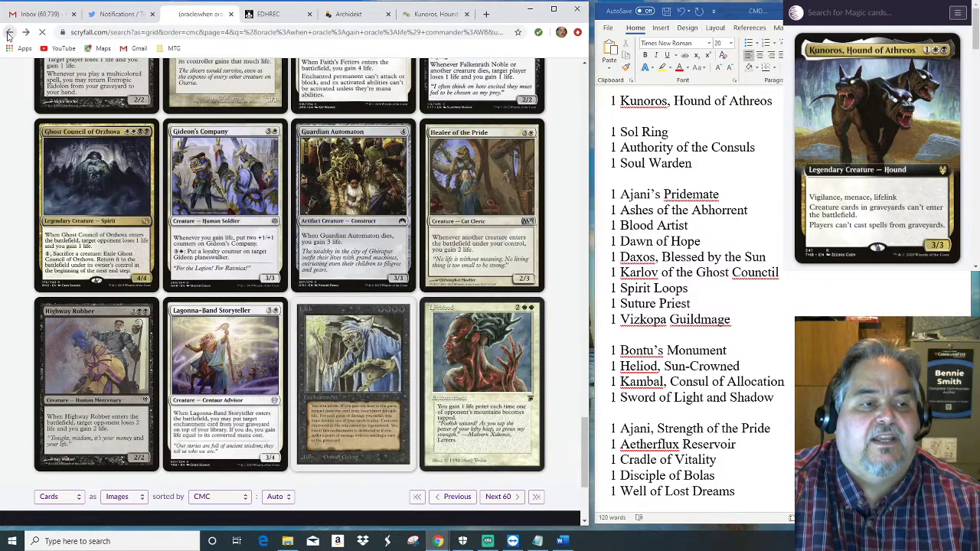
click(10, 34)
click(9, 34)
click(8, 37)
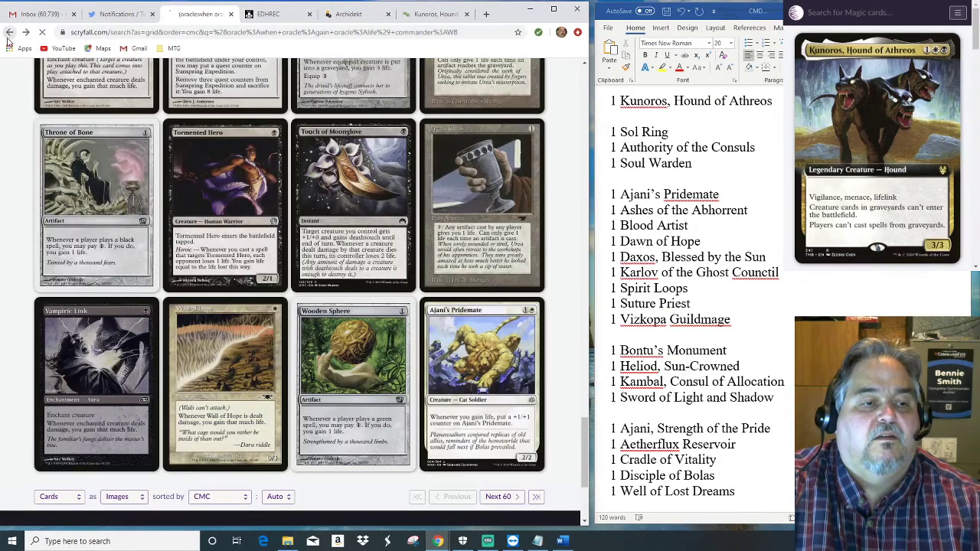
click(9, 34)
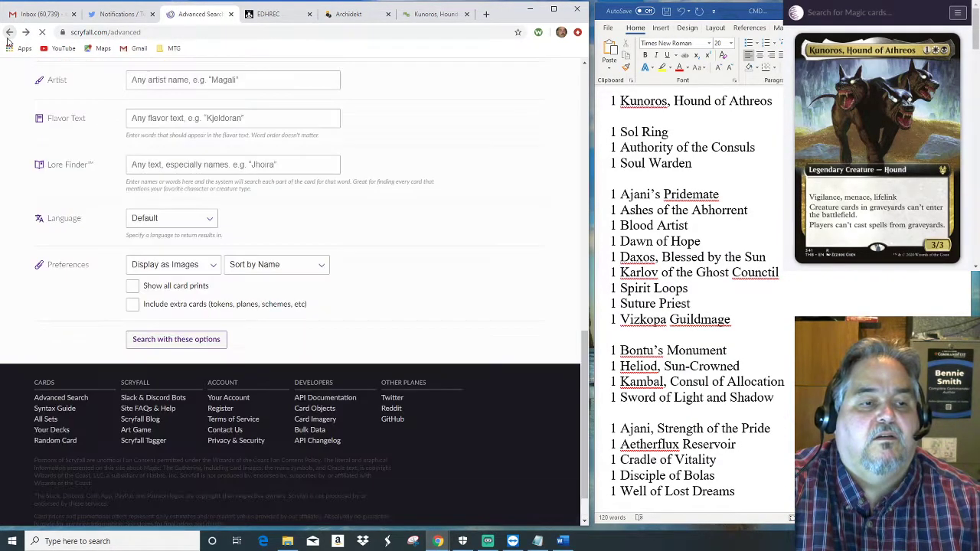
scroll(457, 246, up, 10)
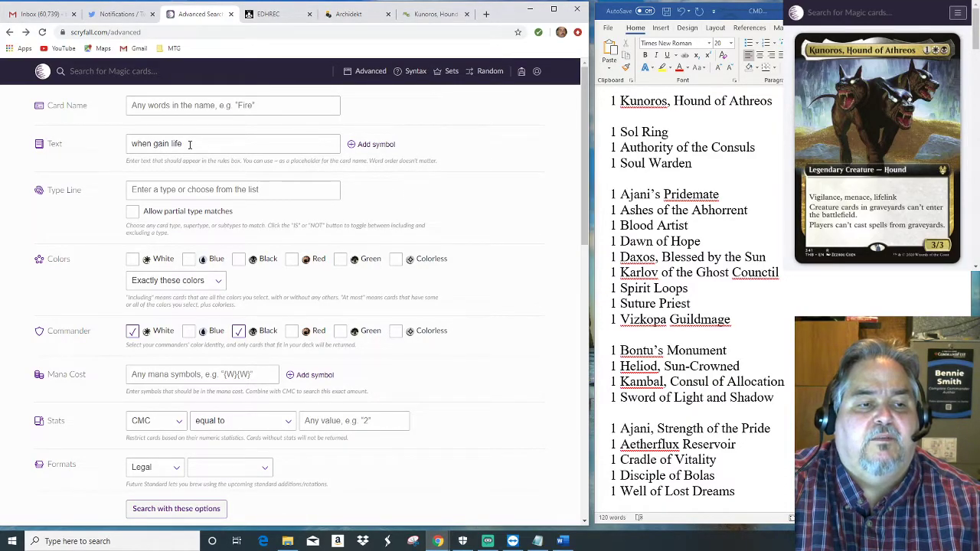
drag(190, 144, 120, 149)
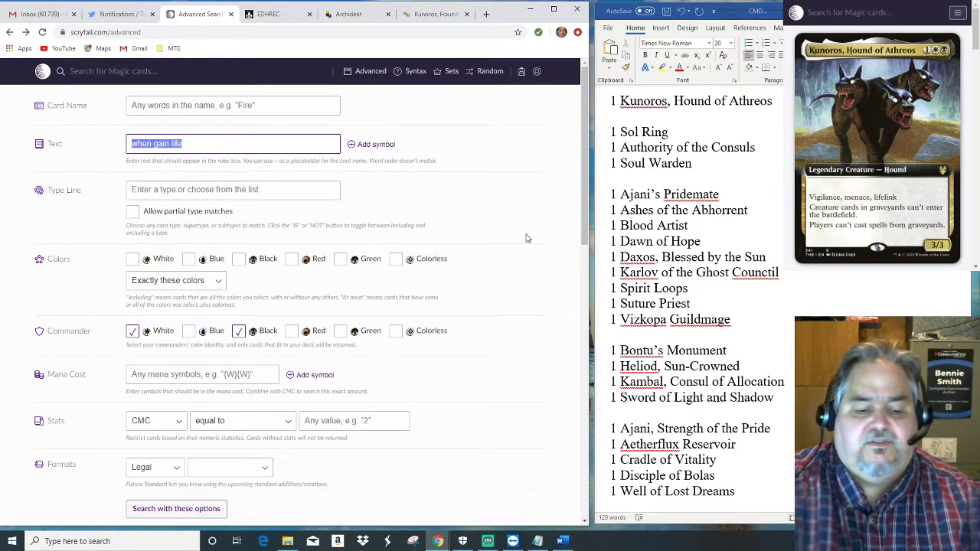
text(pay life)
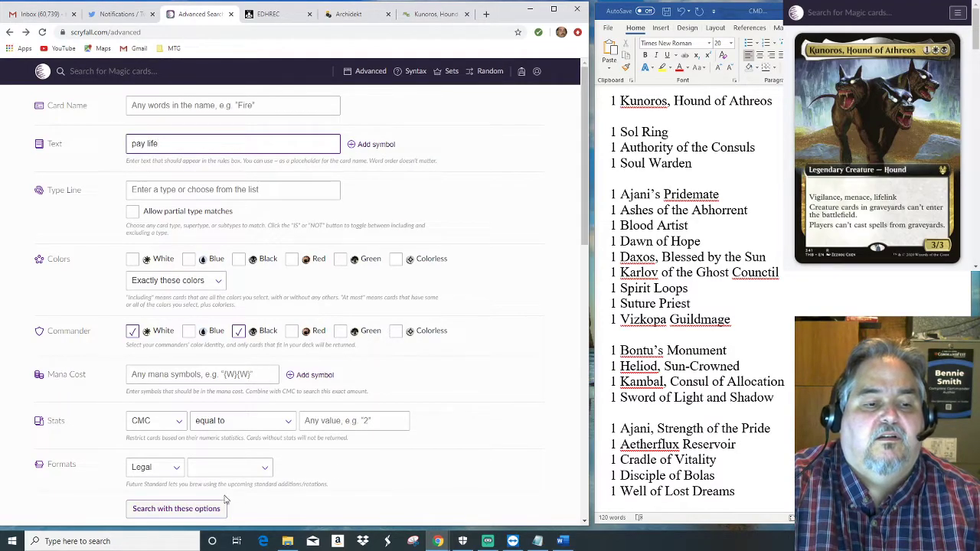
click(178, 512)
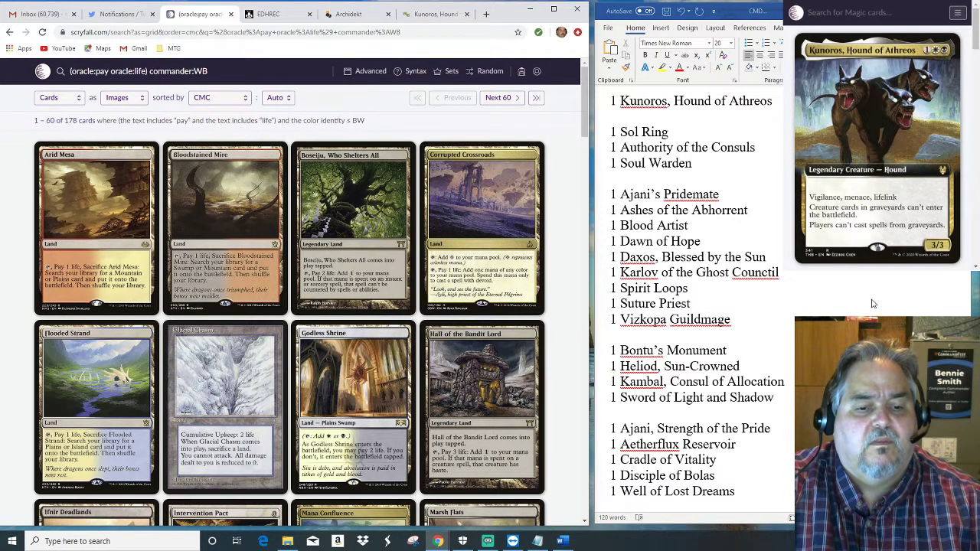
Look through the one-mana "pay life" cards and add "1 Phyrexian Arena" to the deck list below Sword of Light and Shadow.
scroll(528, 322, down, 3)
scroll(528, 322, down, 10)
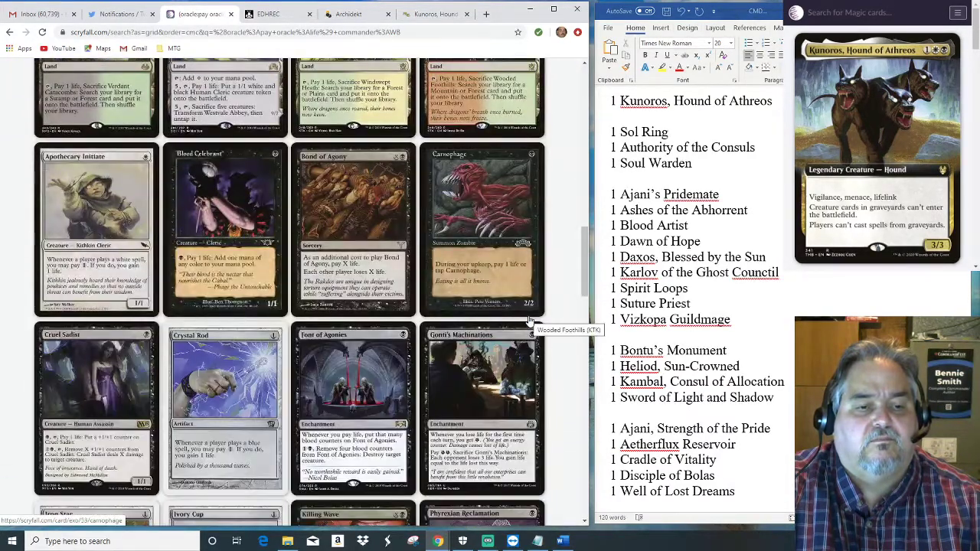
scroll(528, 321, down, 3)
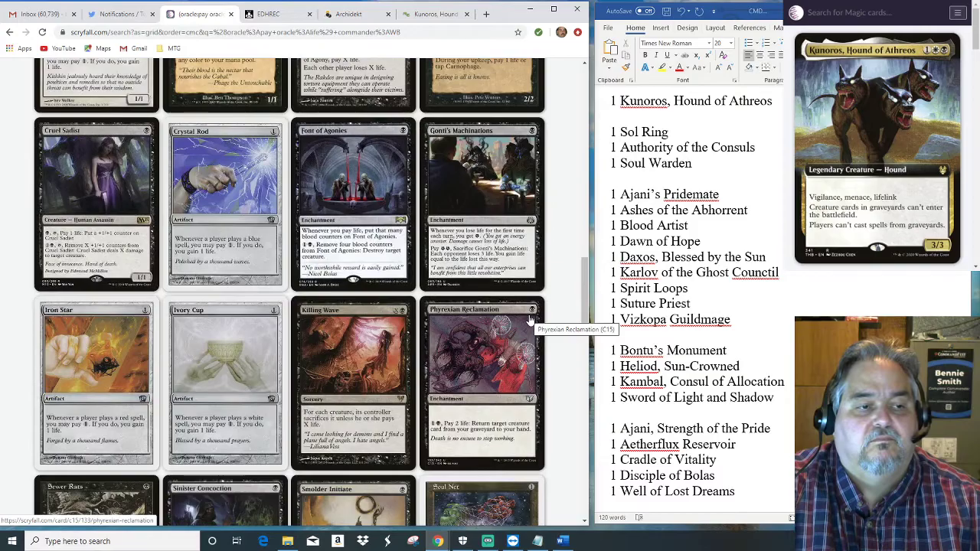
scroll(530, 320, down, 2)
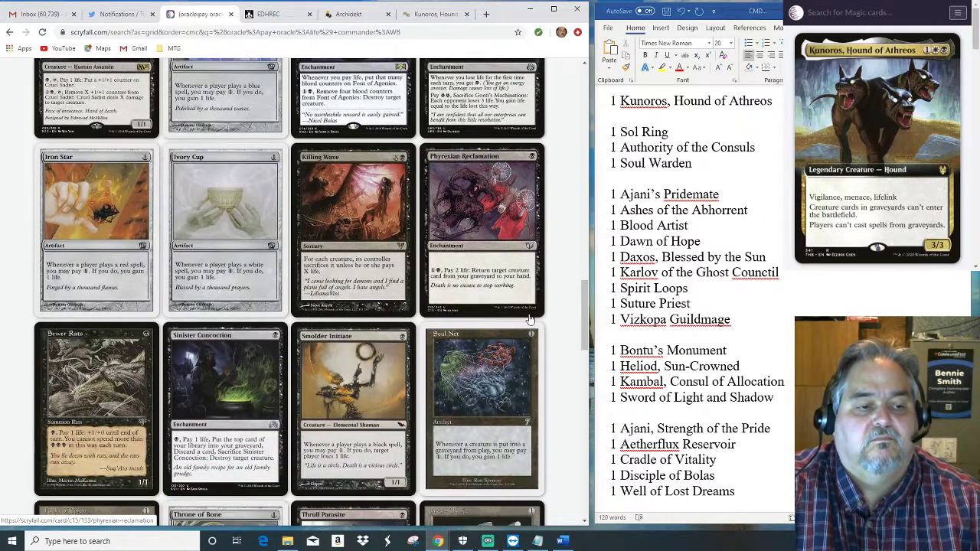
scroll(530, 321, up, 3)
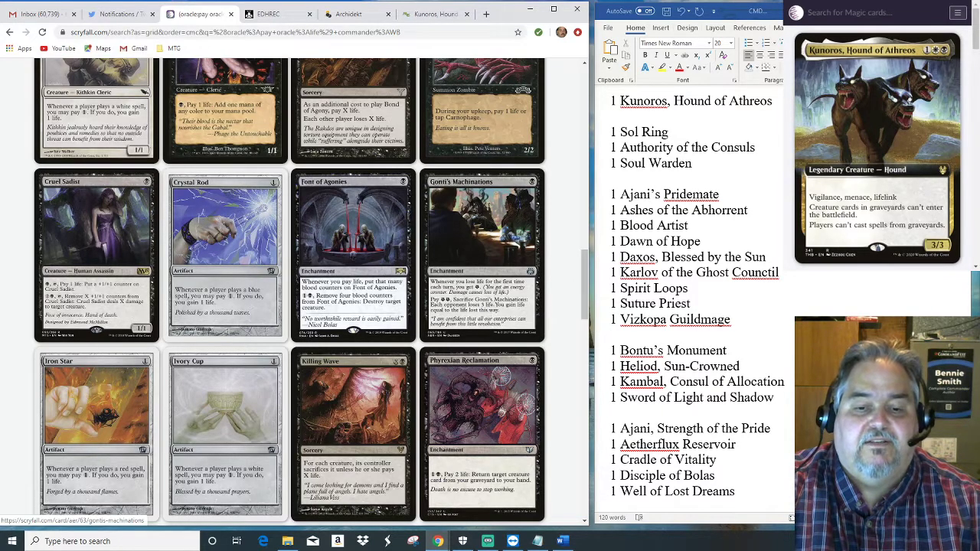
click(788, 398)
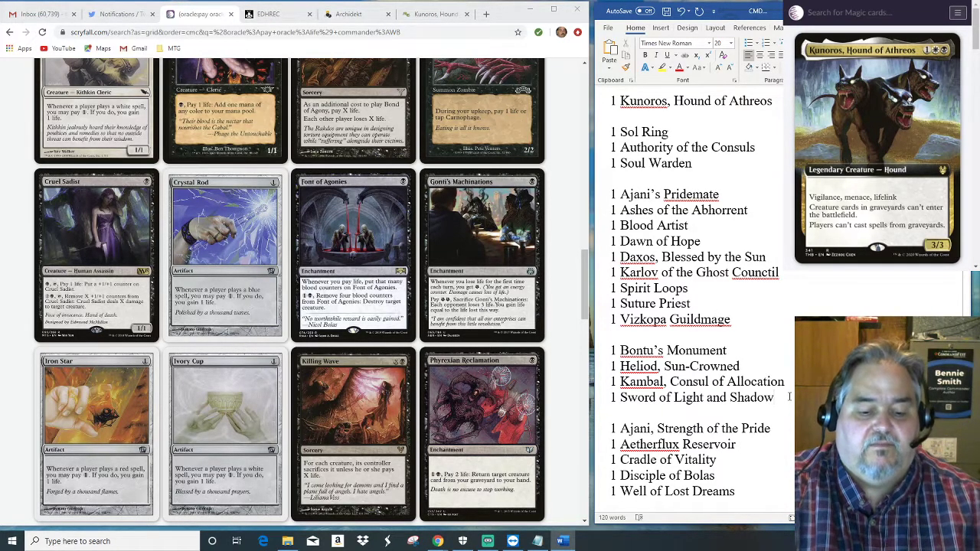
key(Return)
text(1 Ph)
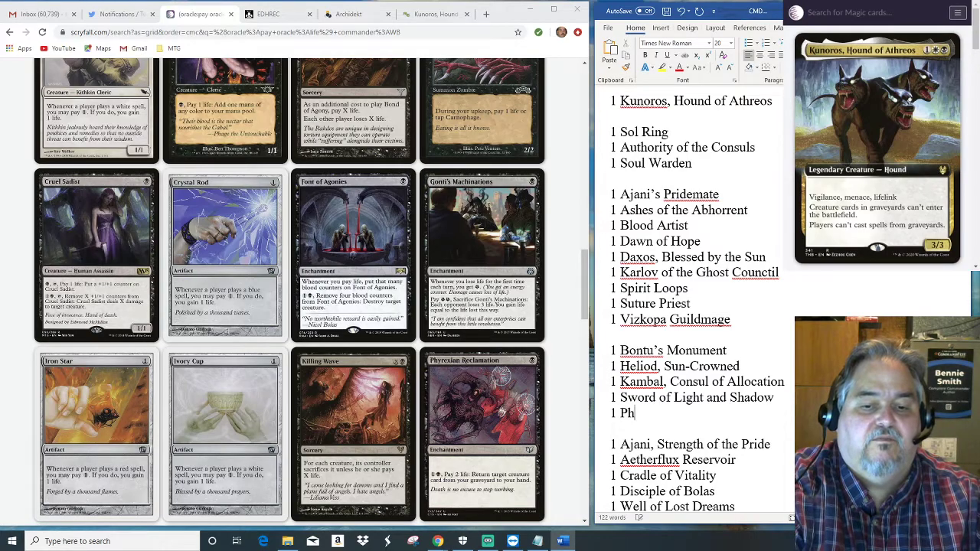
text(yrexian Arena)
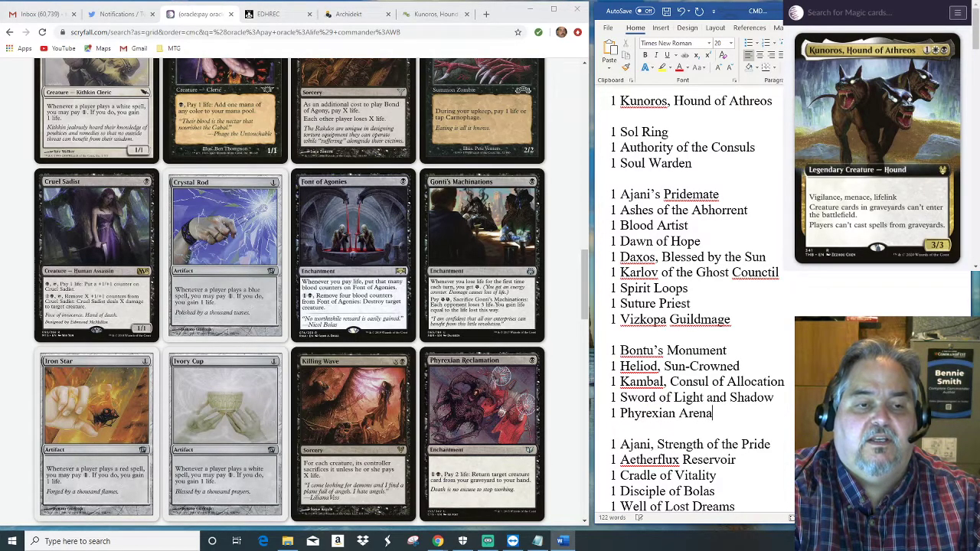
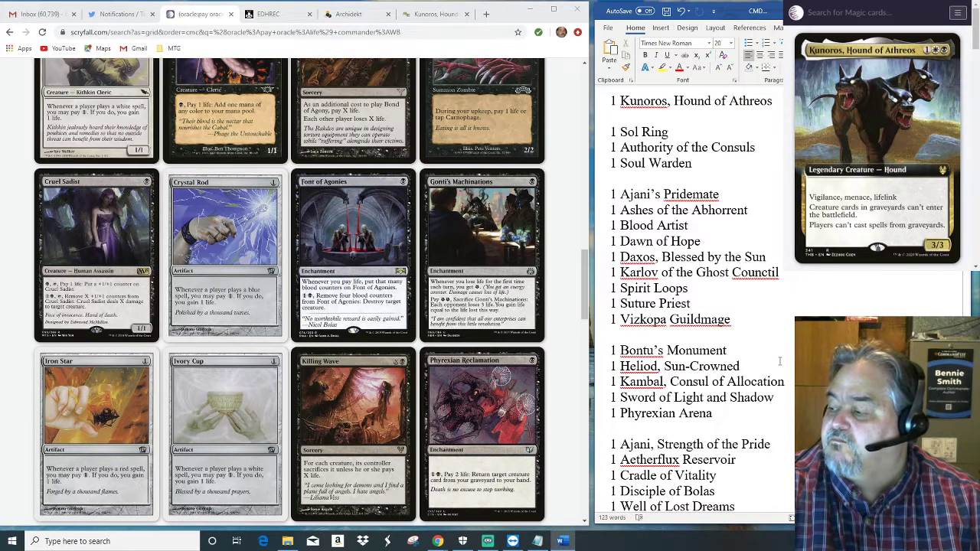
Add "1 Phyrexian Reclamation" and "1 Font of Agonies" to the one-mana group below Soul Warden.
click(704, 164)
key(Return)
text(1 Phyrexian Reclamation)
key(Return)
text(1 Font of Agonies)
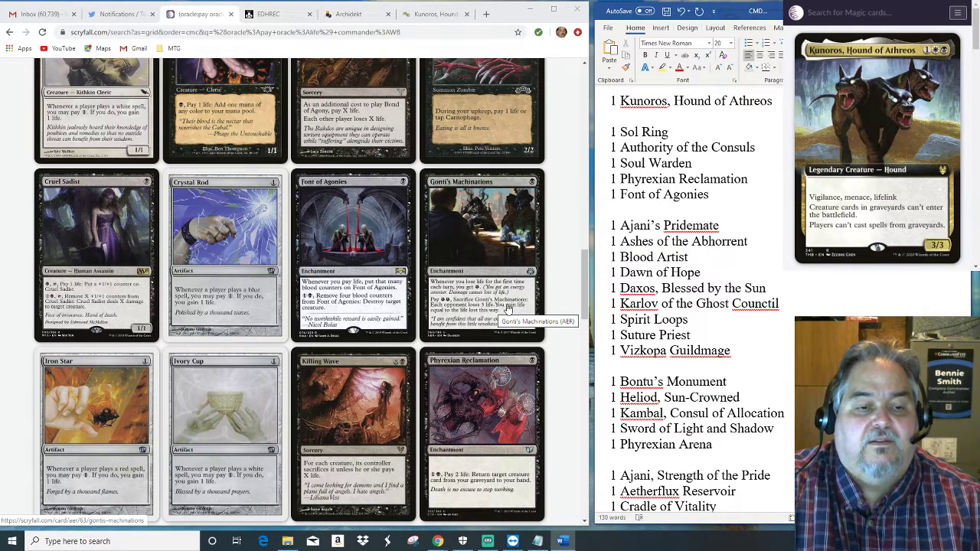
Check both faces of the Arguel's Blood Fast card and add "1 Arguel's Blood Fast" to the deck list below Vizkopa Guildmage.
scroll(508, 310, down, 3)
scroll(508, 310, down, 3)
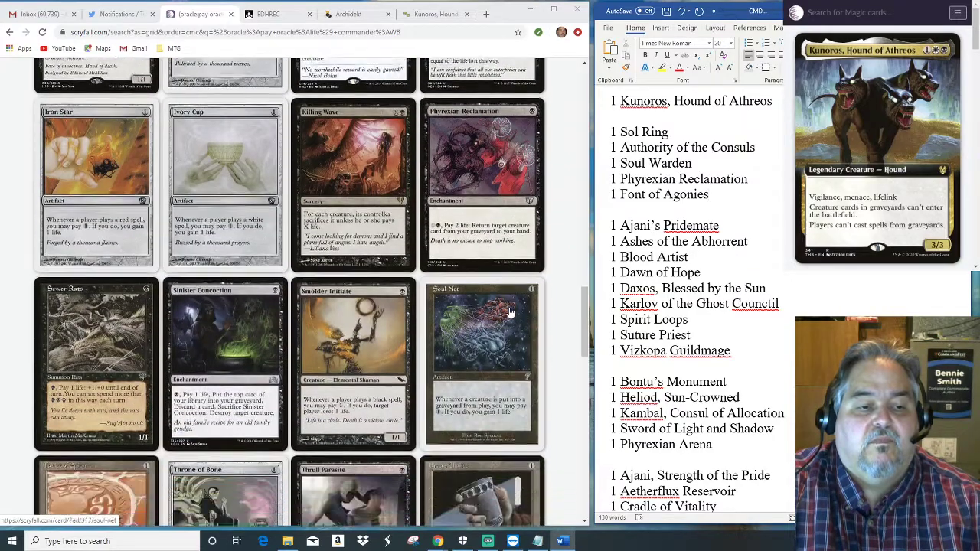
scroll(510, 314, down, 1)
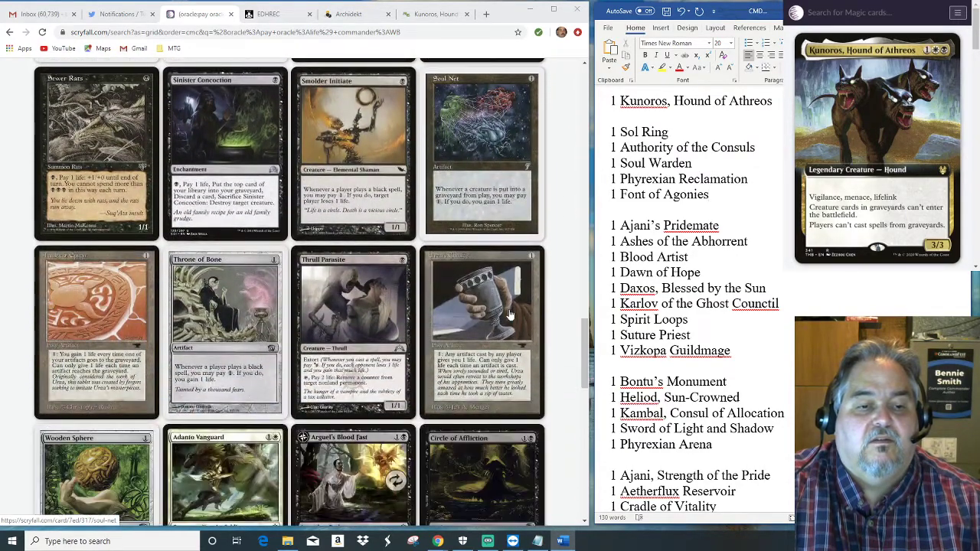
scroll(510, 314, down, 4)
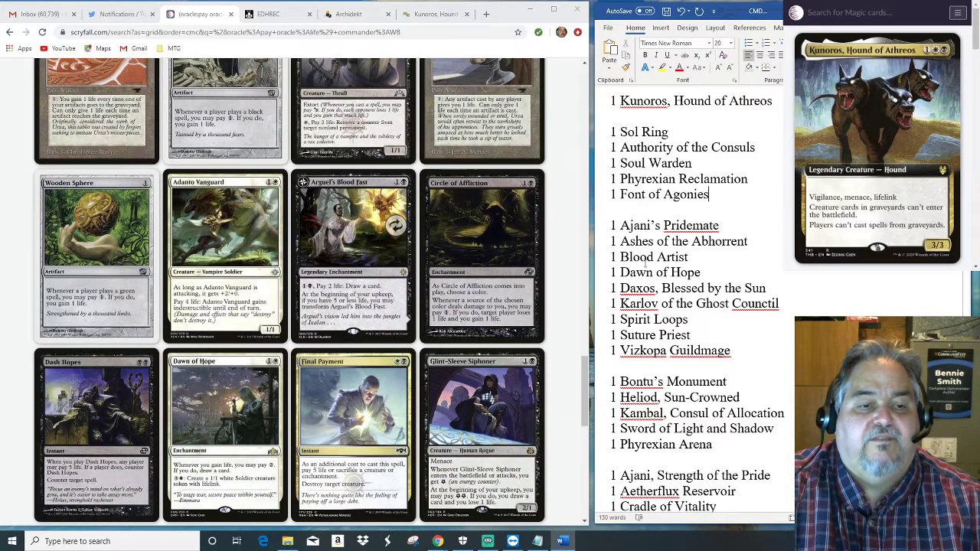
click(395, 225)
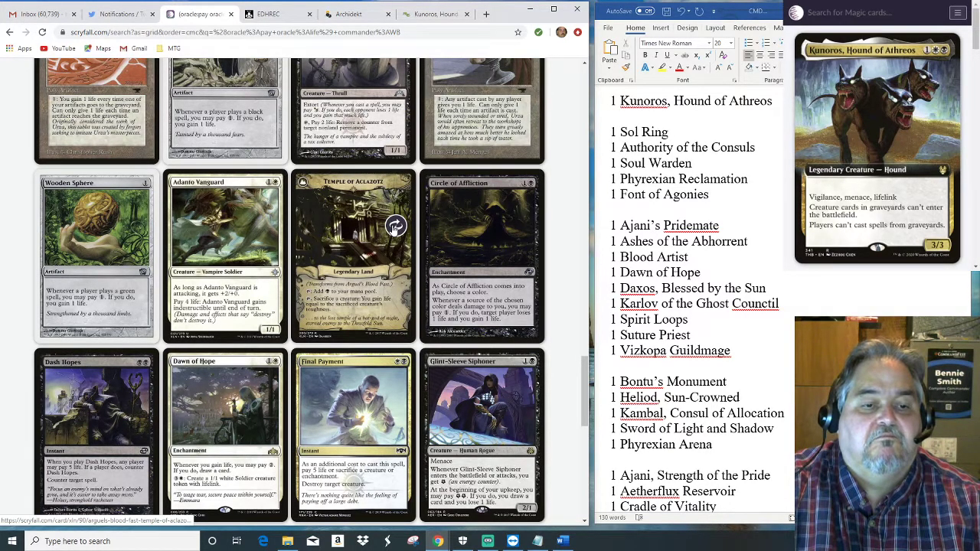
click(396, 225)
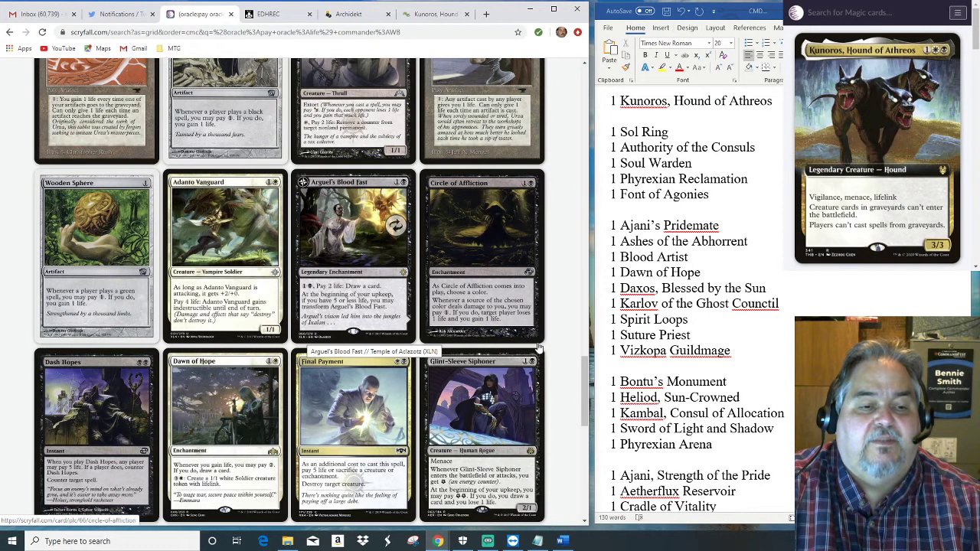
click(743, 357)
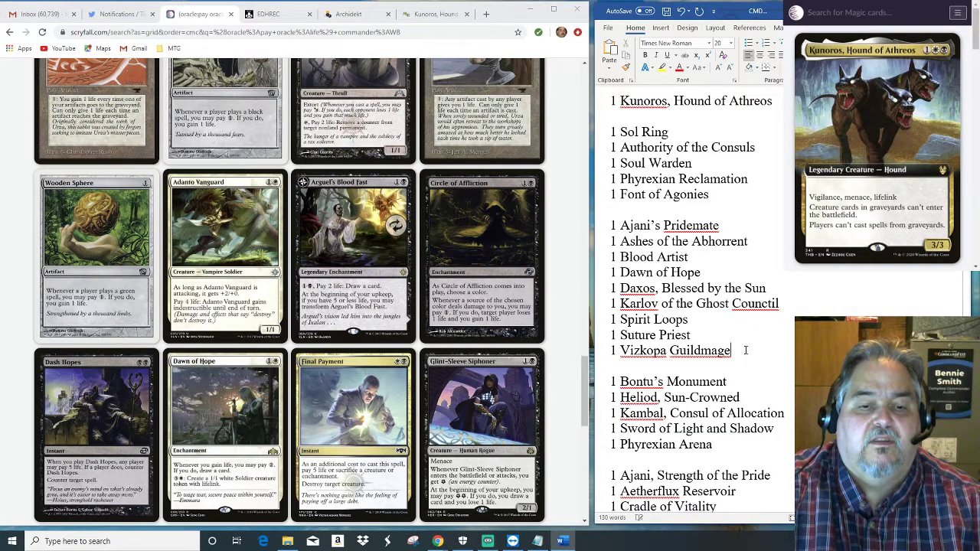
key(Return)
text(1 )
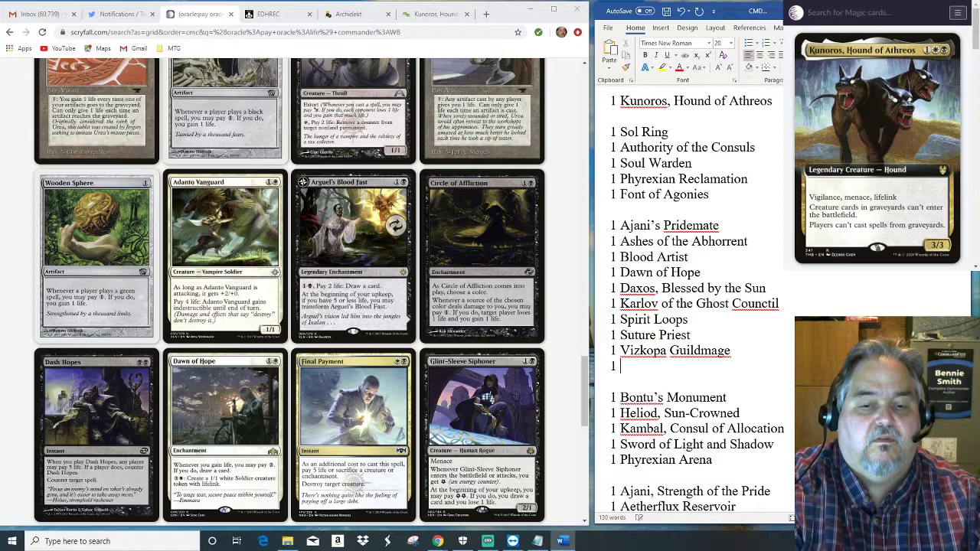
text(Arguel's Blood )
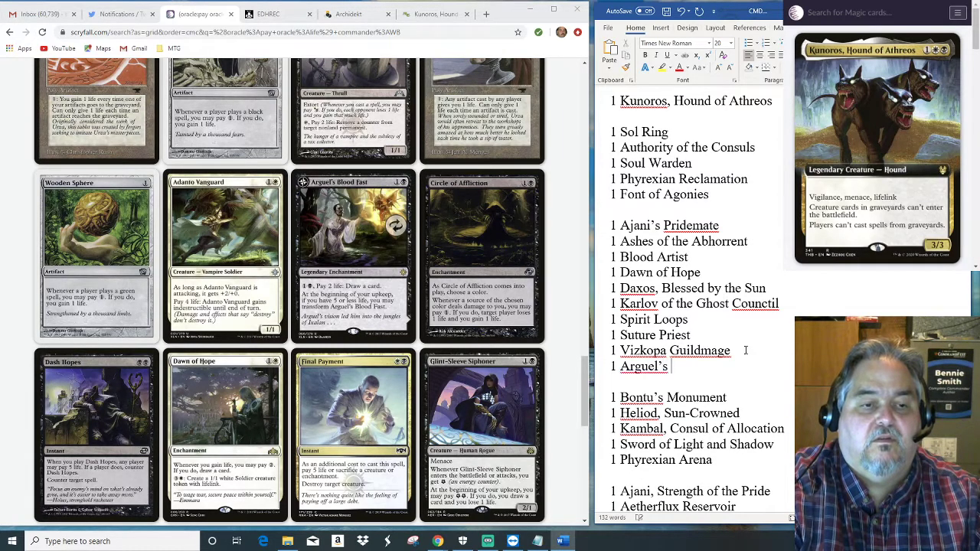
text(Fast)
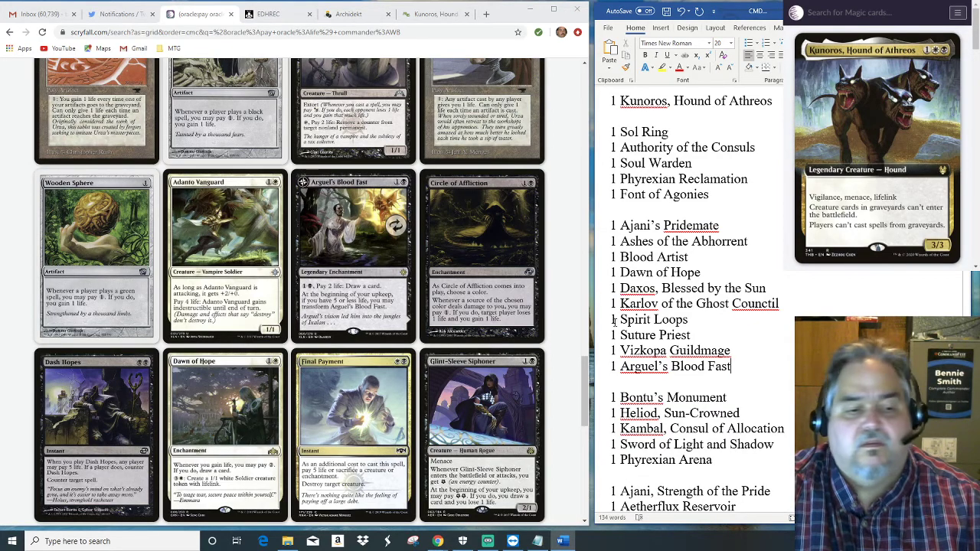
Continue to the second page of "pay life" results and add "1 Withering Boon" below Arguel's Blood Fast.
scroll(480, 324, down, 1)
scroll(480, 324, down, 1)
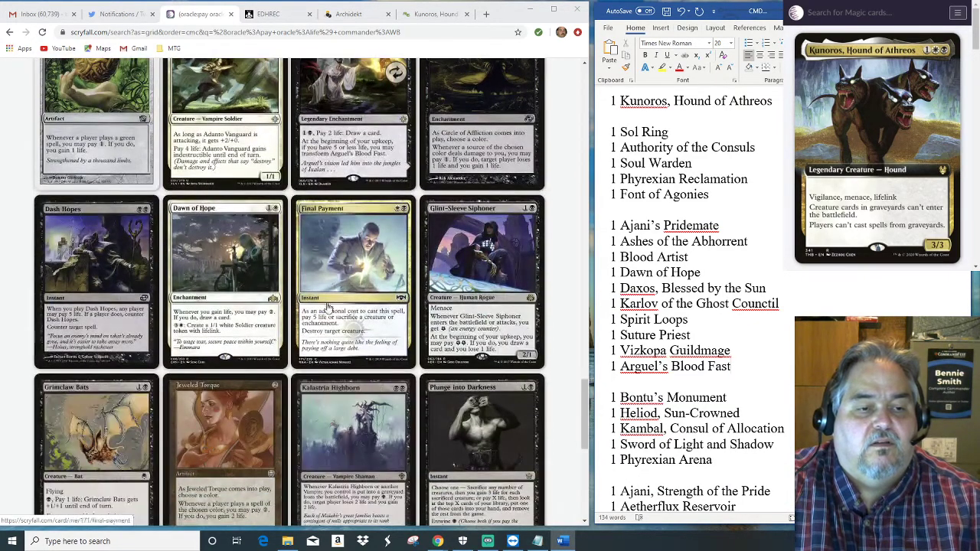
scroll(418, 277, down, 3)
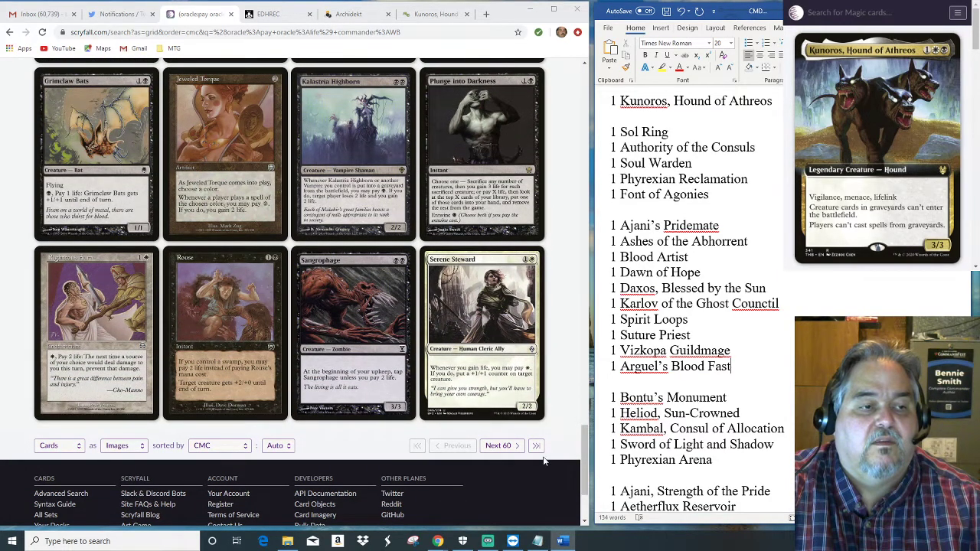
click(502, 447)
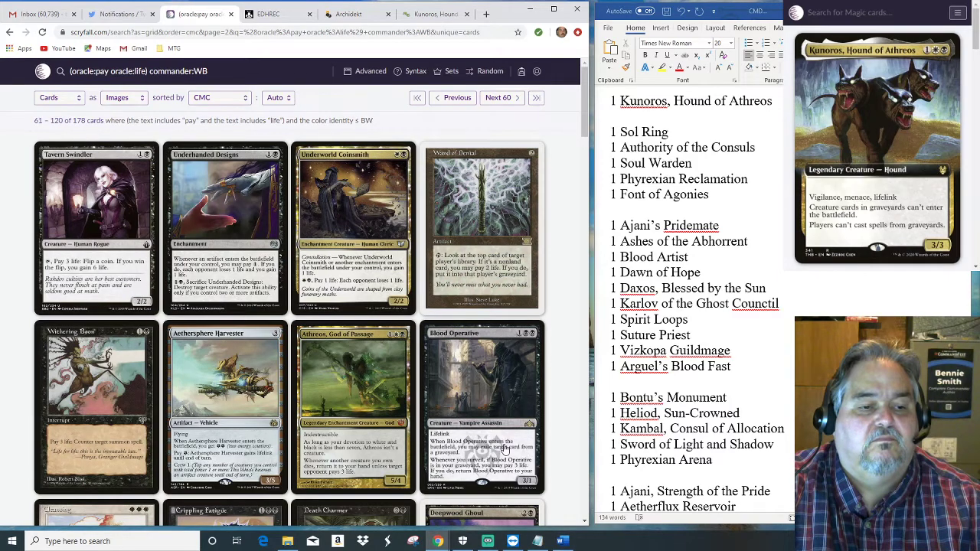
scroll(465, 392, down, 1)
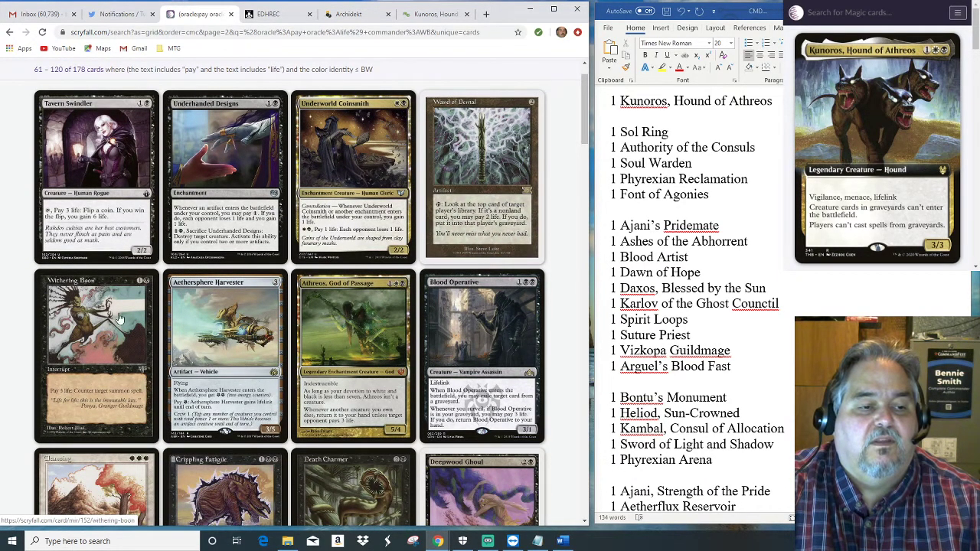
click(740, 370)
key(Return)
text(1 Withe)
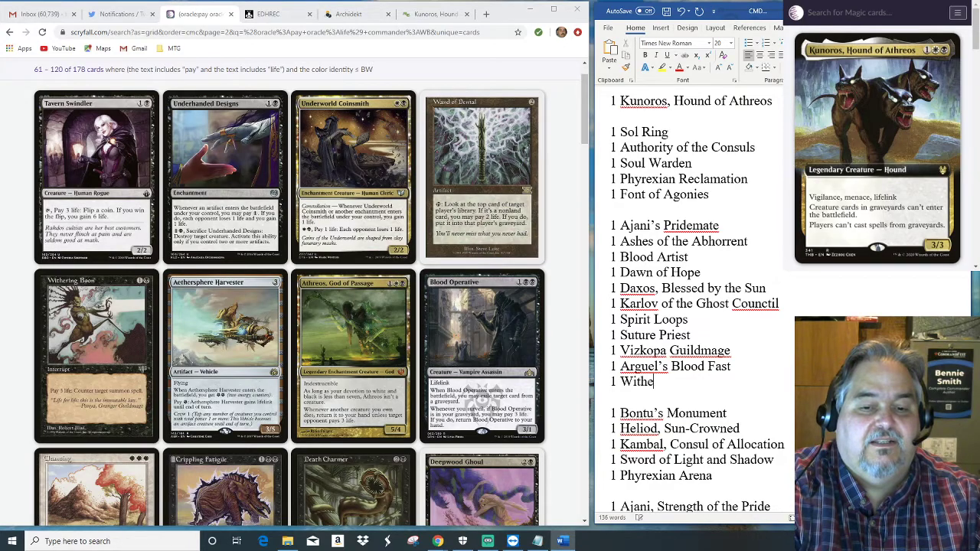
text(ring Boon)
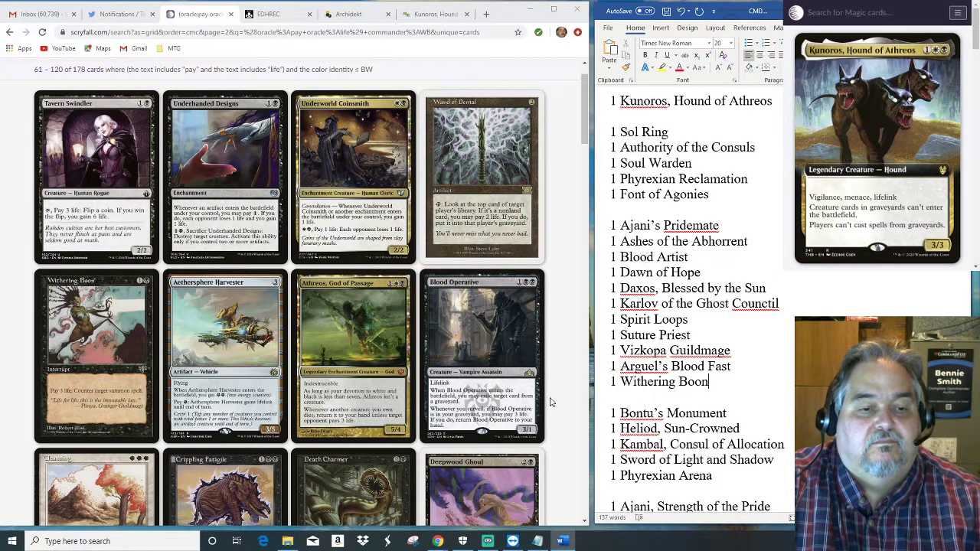
Add "1 Athreos, God of Passage" to the three-mana group below Phyrexian Arena.
scroll(550, 402, down, 2)
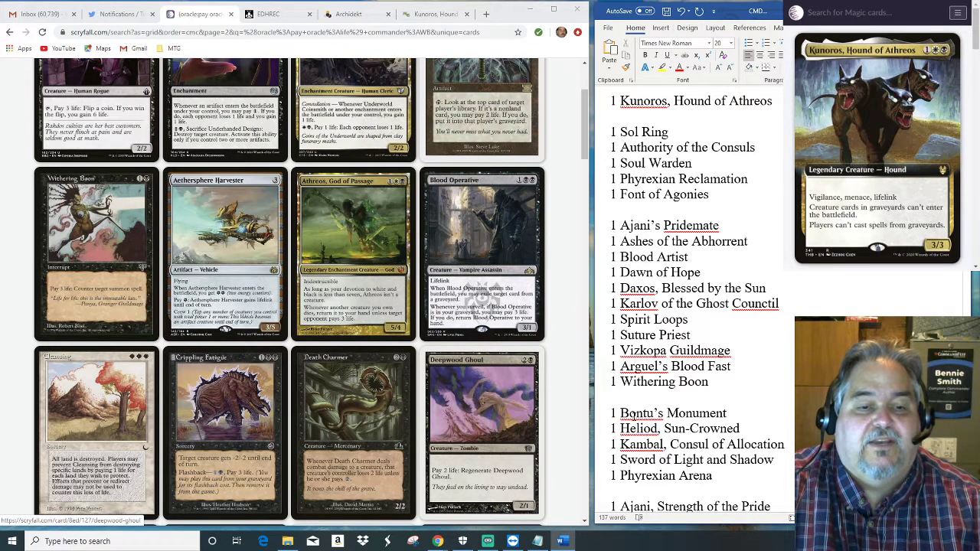
click(728, 476)
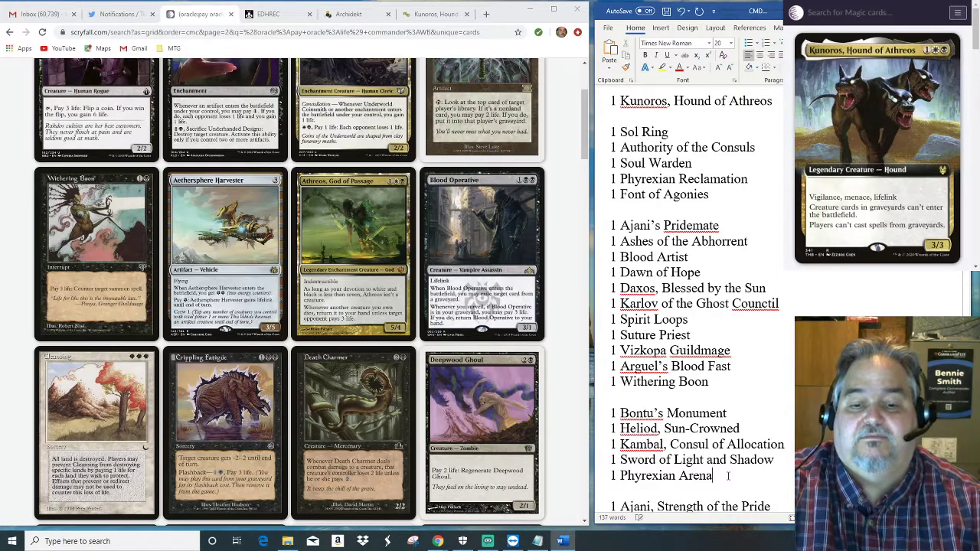
key(Return)
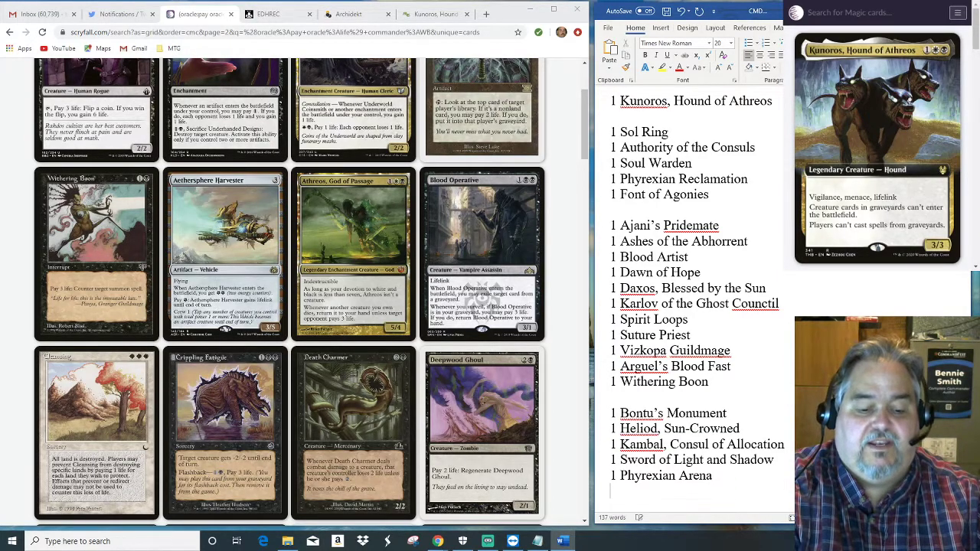
text(After)
key(BackSpace)
key(BackSpace)
key(BackSpace)
key(BackSpace)
key(BackSpace)
text(1 Ath)
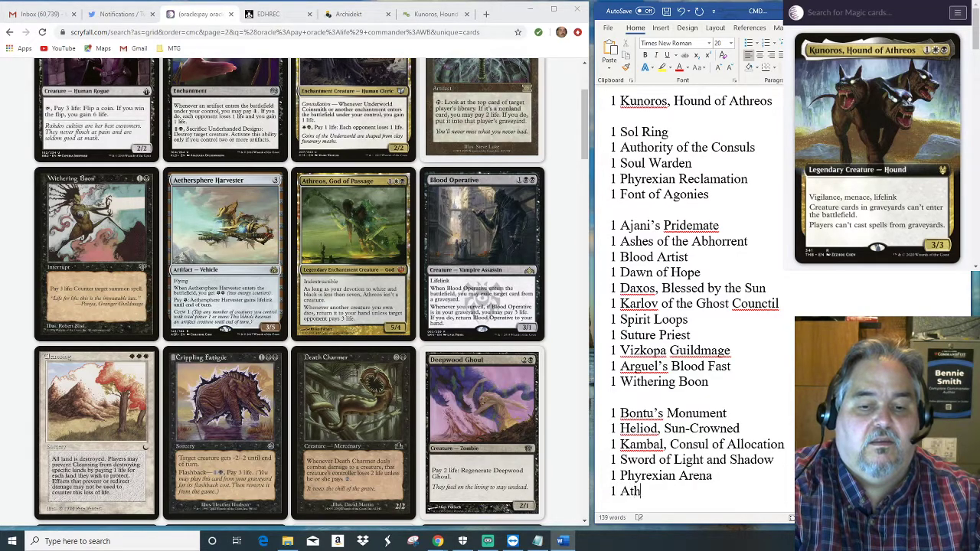
text(reos, God )
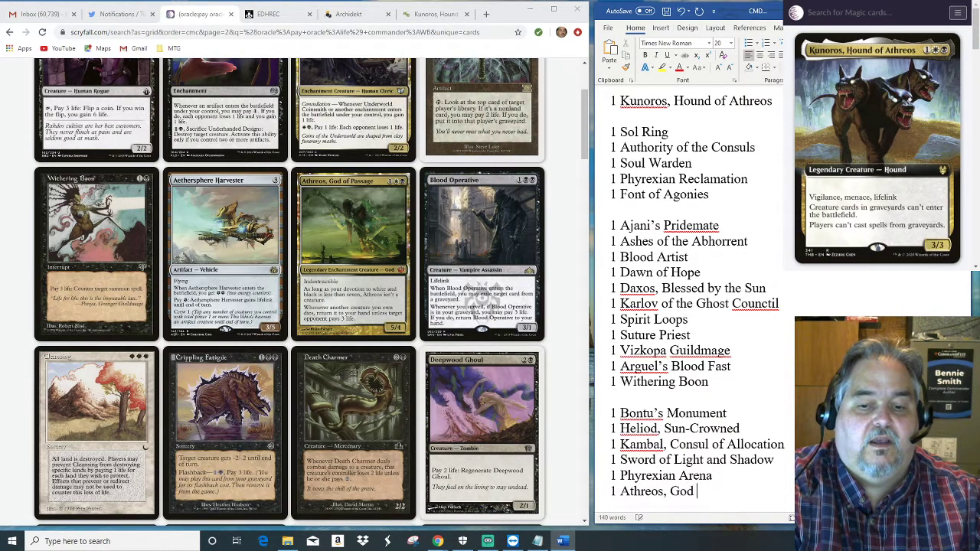
text(of Passage)
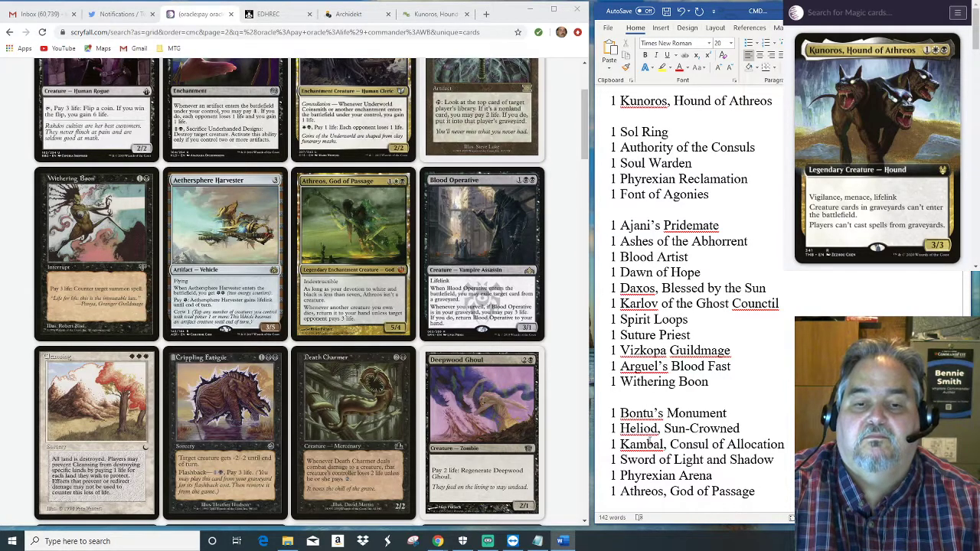
Look through the three-mana "pay life" cards and add "1 Toxic Deluge" below Athreos, God of Passage.
click(567, 305)
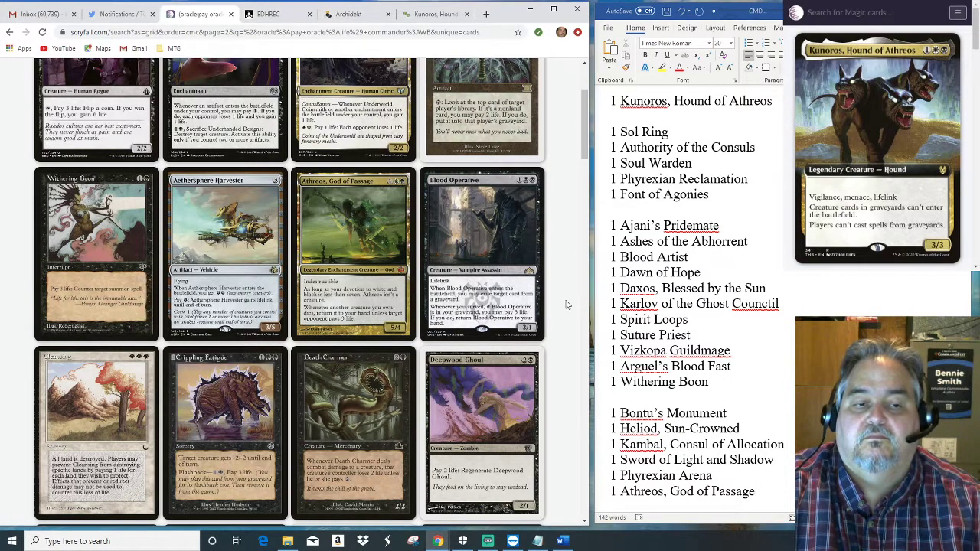
scroll(567, 305, down, 3)
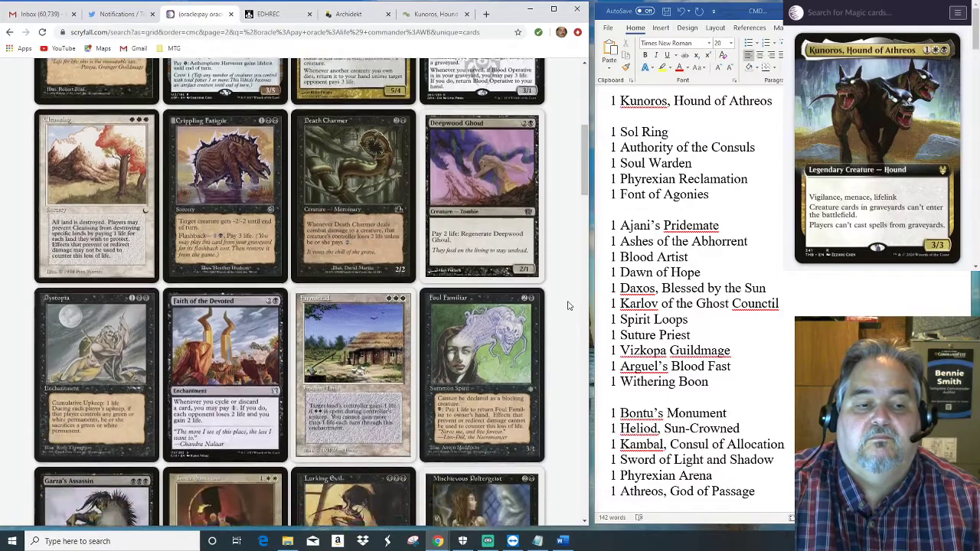
scroll(568, 305, down, 3)
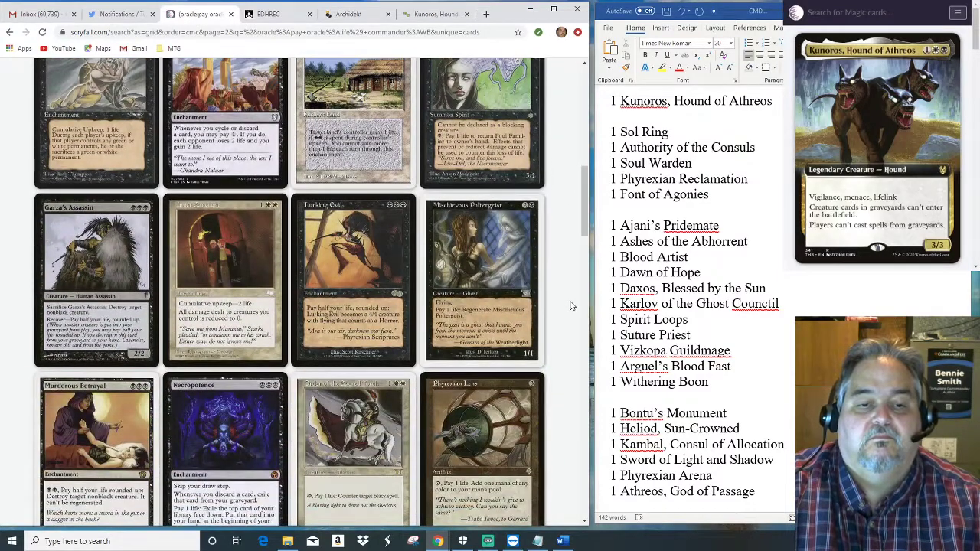
scroll(571, 306, down, 3)
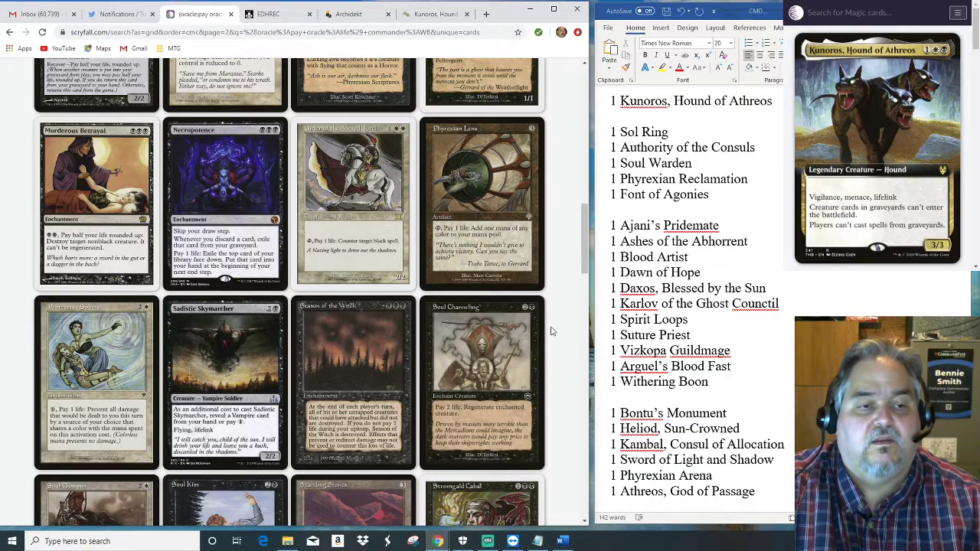
scroll(553, 331, down, 5)
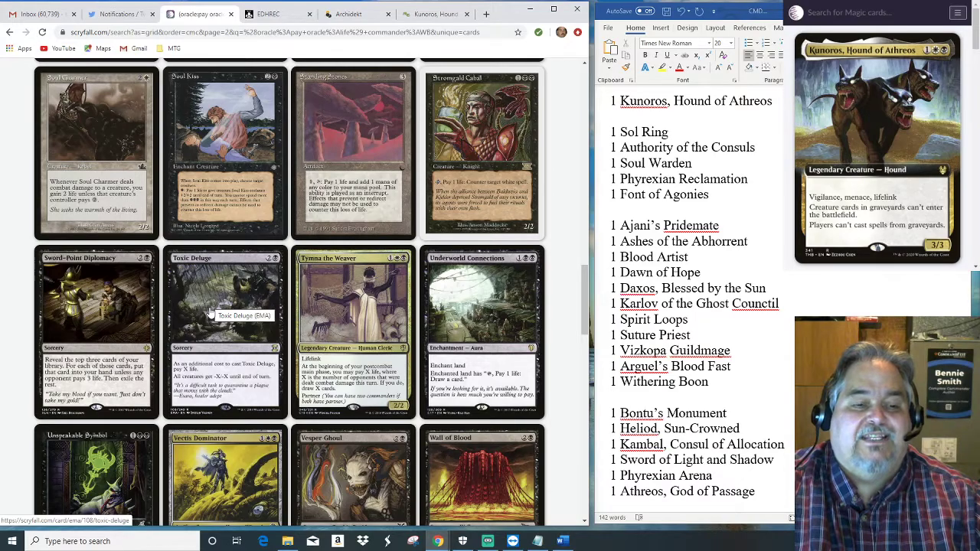
click(770, 494)
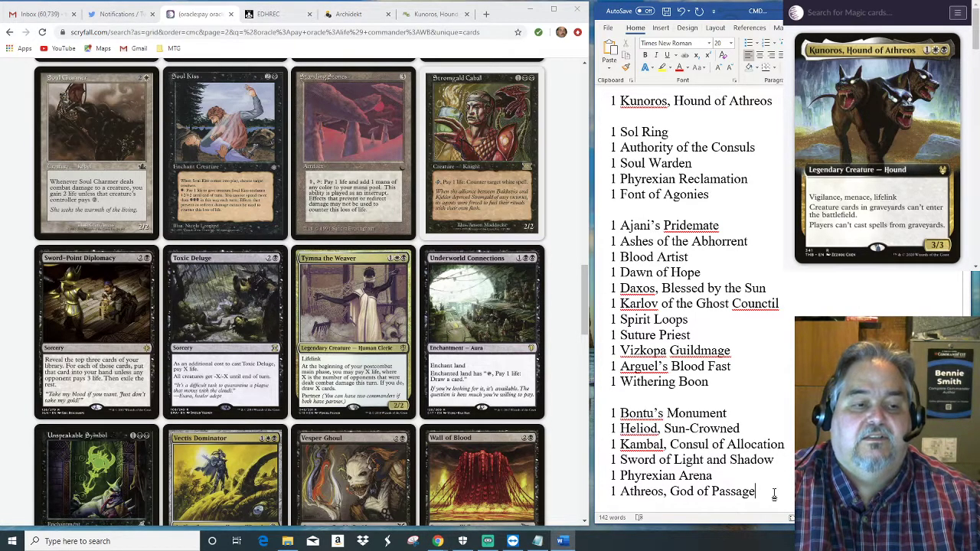
key(Return)
text(1 To)
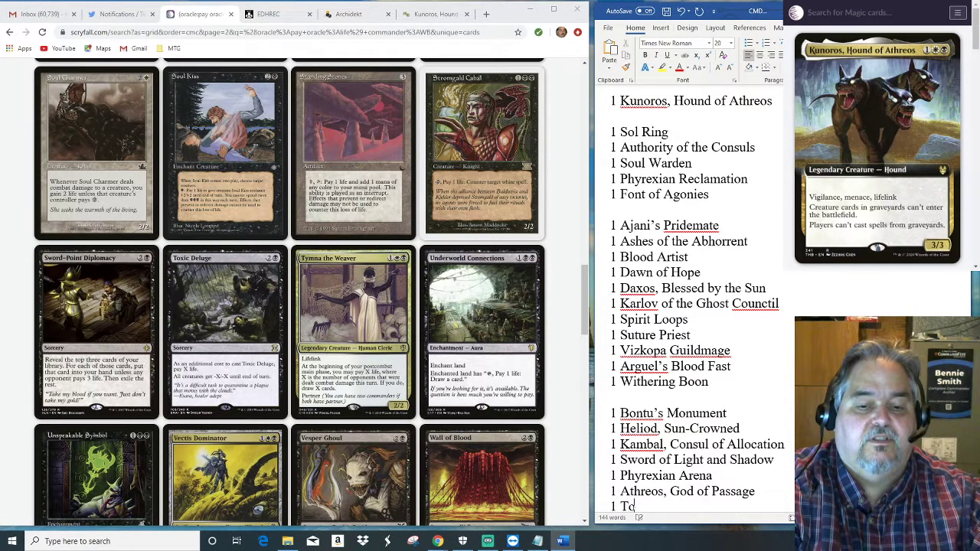
text(xic D)
text(ge)
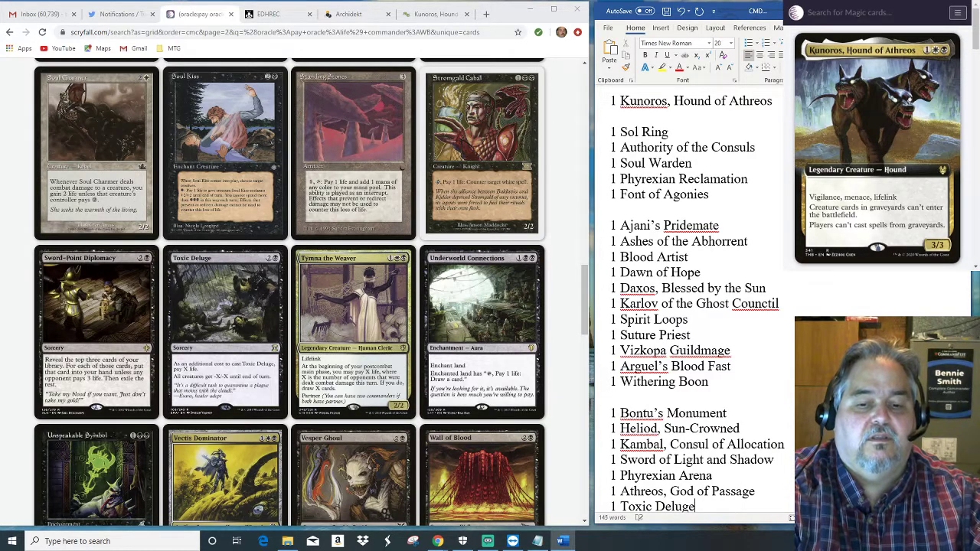
Review the remaining three-mana cards and add "1 Tymna the Weaver" to the deck list below Toxic Deluge.
key(Return)
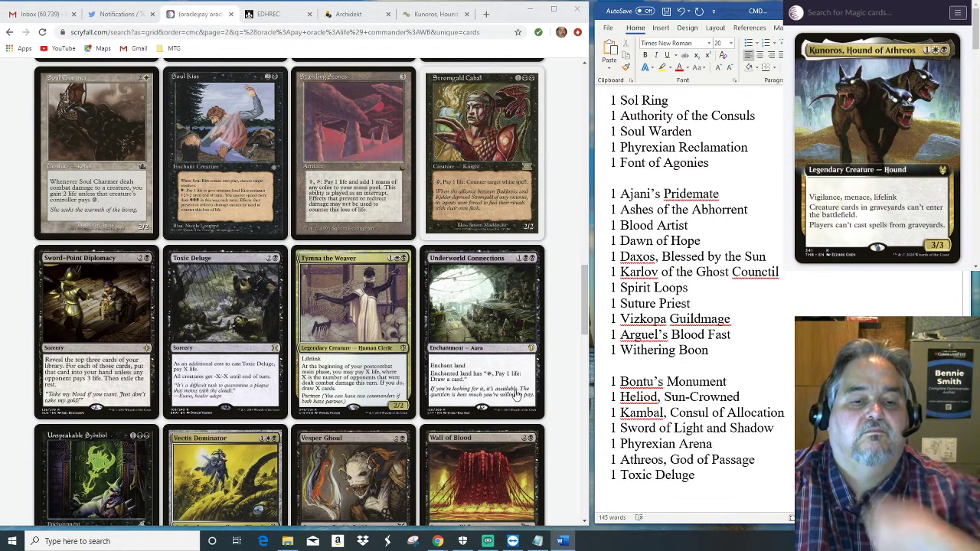
scroll(557, 380, down, 2)
scroll(551, 387, down, 2)
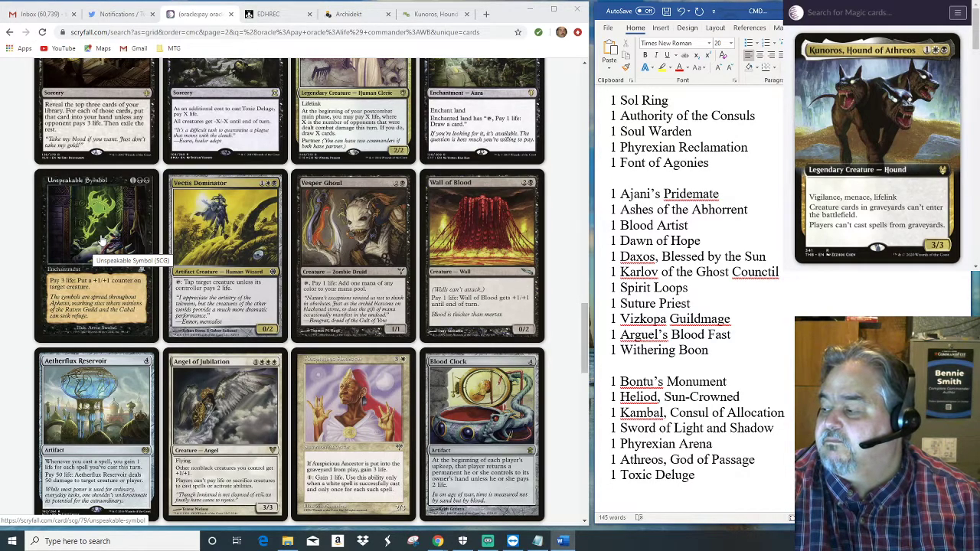
scroll(276, 283, up, 3)
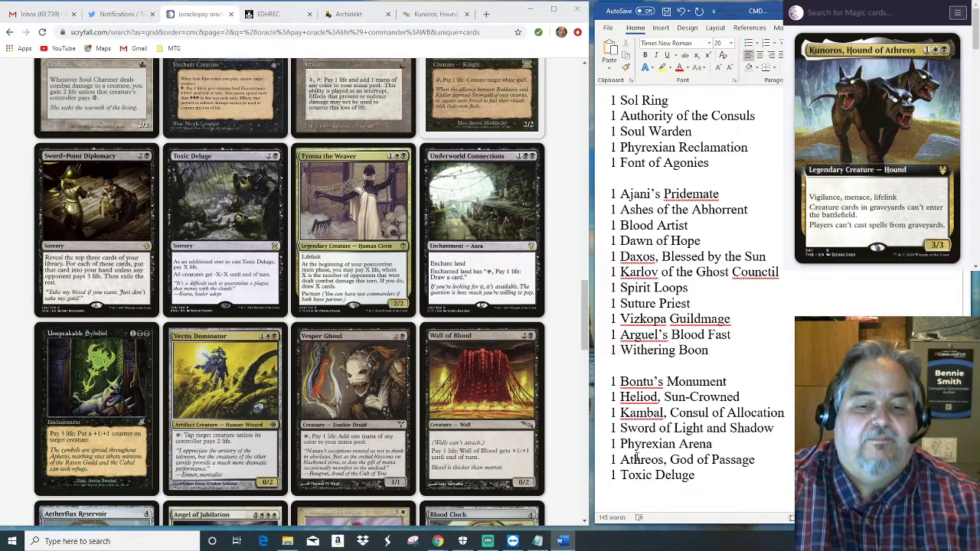
text(1 Ty)
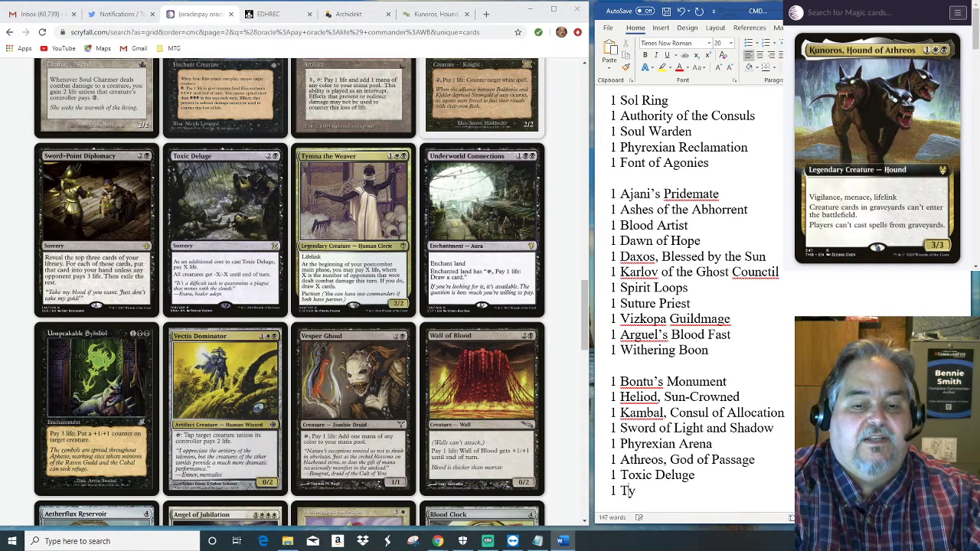
text(mna the Weaver)
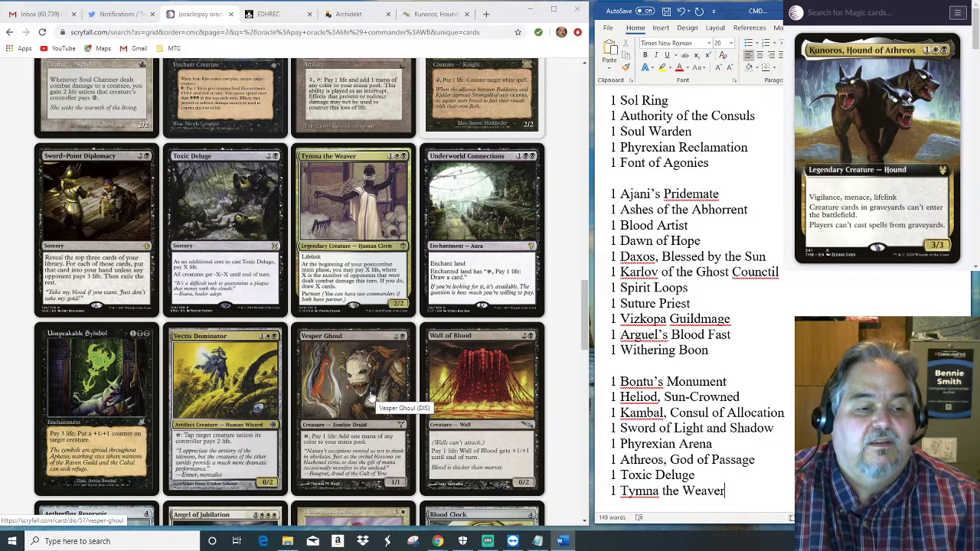
key(ctrl+v)
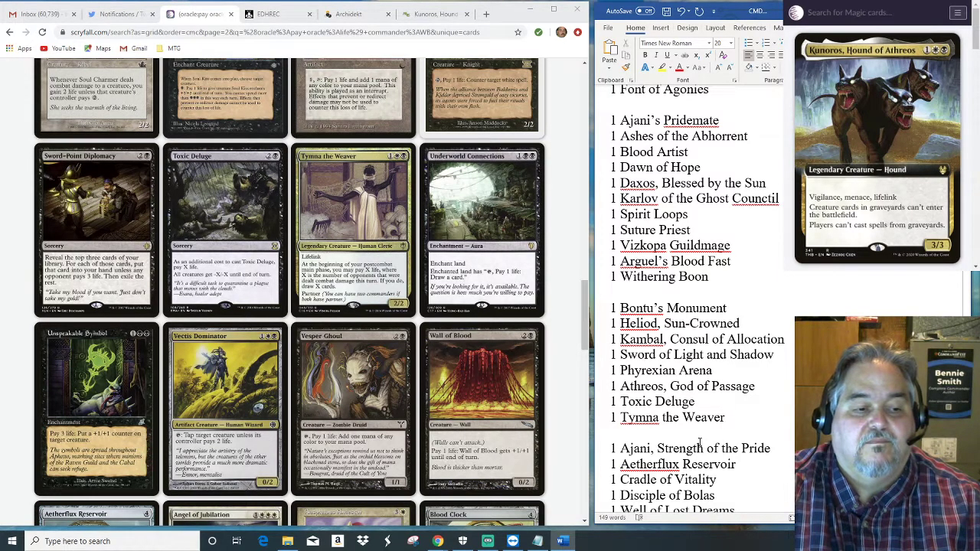
key(Return)
text(1 )
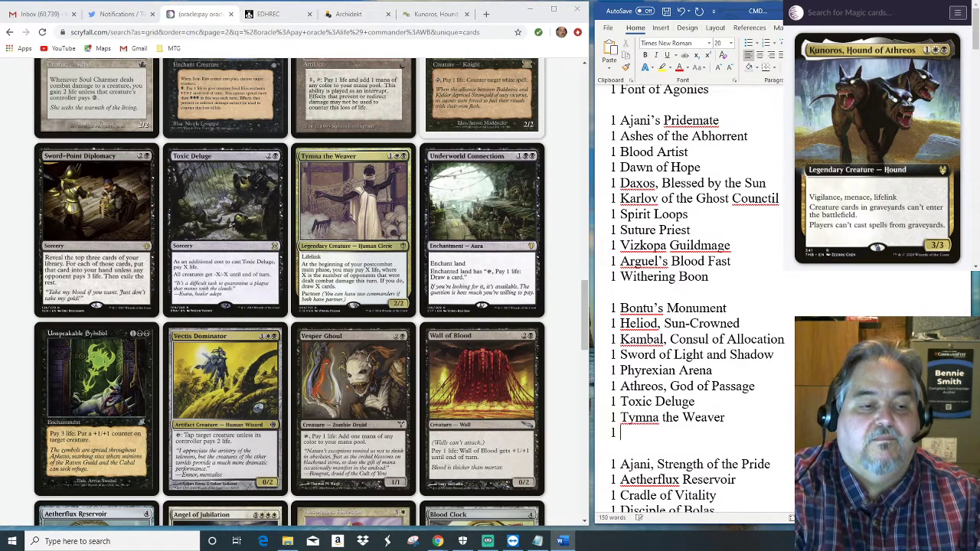
text(Unspeaka)
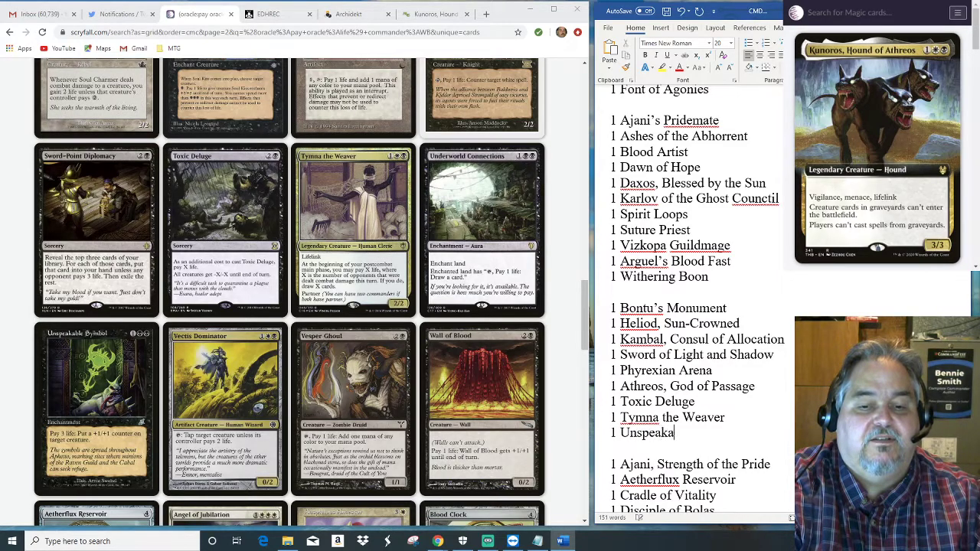
text(ble Symbol)
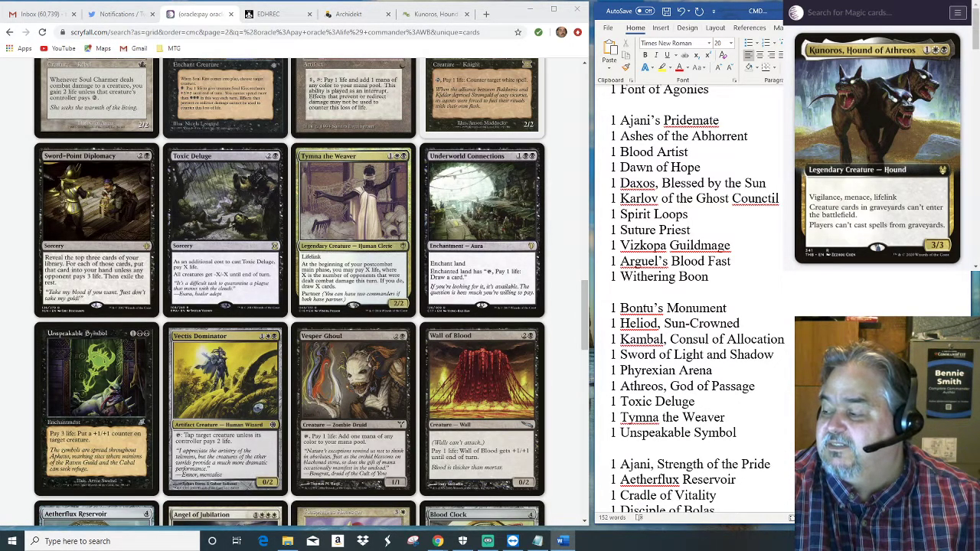
key(BackSpace)
key(BackSpace)
key(BackSpace)
key(BackSpace)
key(BackSpace)
key(BackSpace)
key(BackSpace)
key(BackSpace)
key(BackSpace)
key(BackSpace)
key(BackSpace)
key(BackSpace)
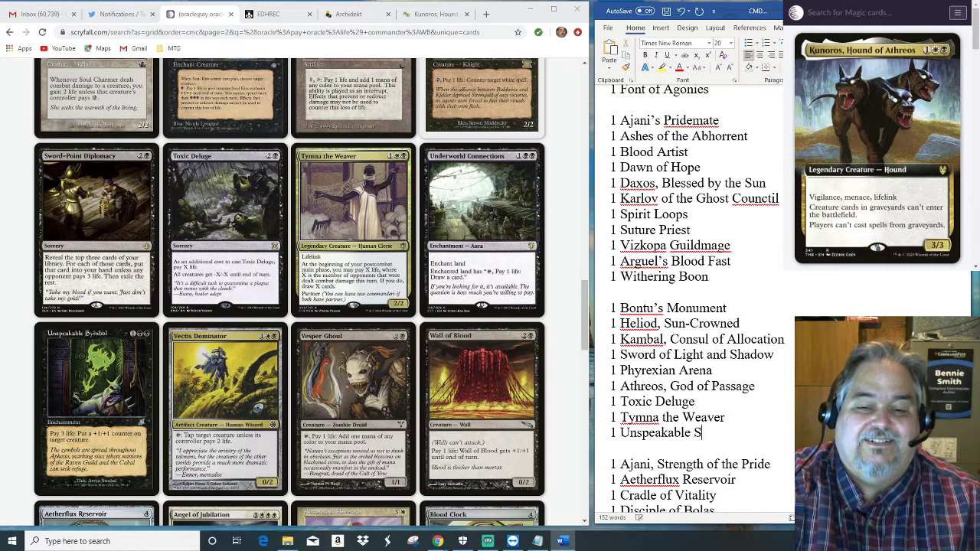
key(BackSpace)
key(BackSpace)
key(BackSpace)
key(BackSpace)
key(BackSpace)
key(BackSpace)
key(BackSpace)
key(BackSpace)
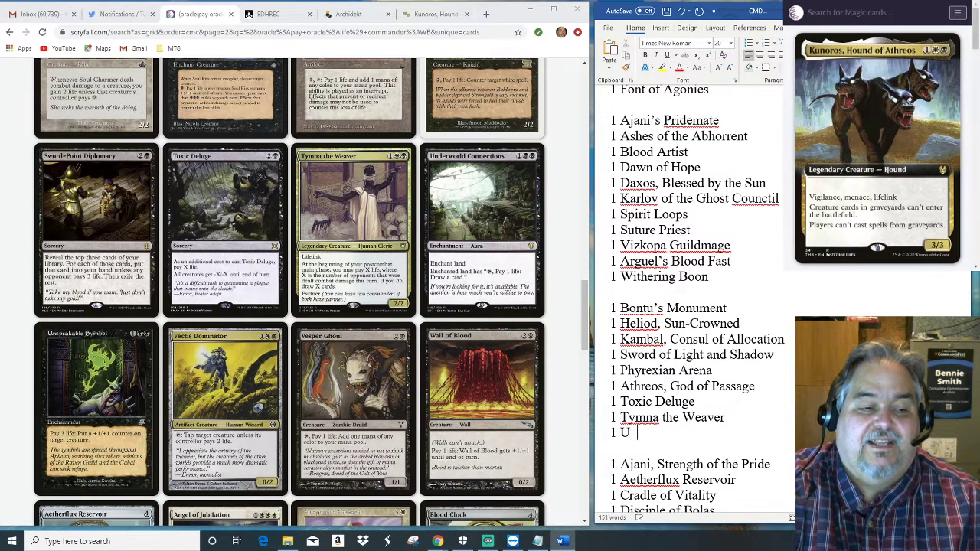
key(BackSpace)
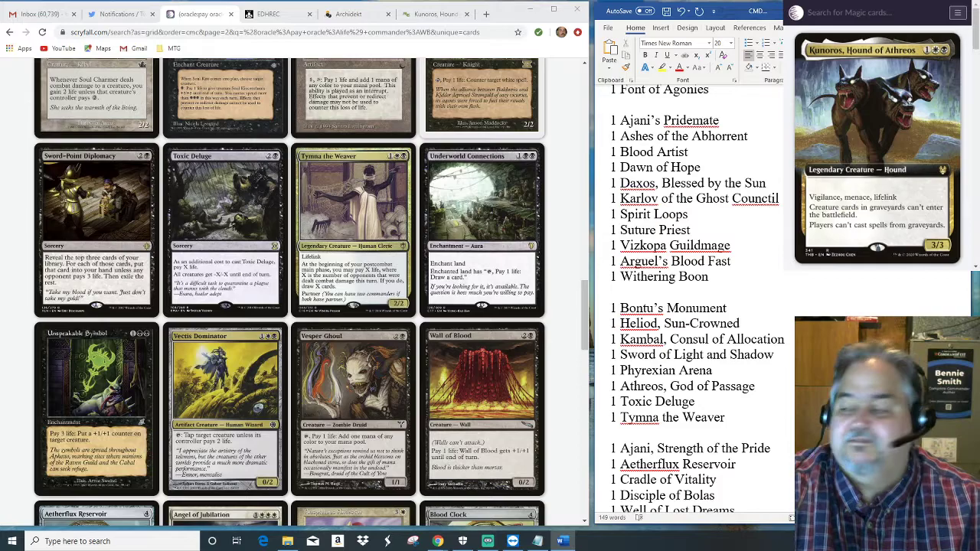
Look through the four-mana "pay life" cards and add "1 Erebos, God of the Dead" to the deck list below Well of Lost Dreams.
scroll(469, 424, down, 2)
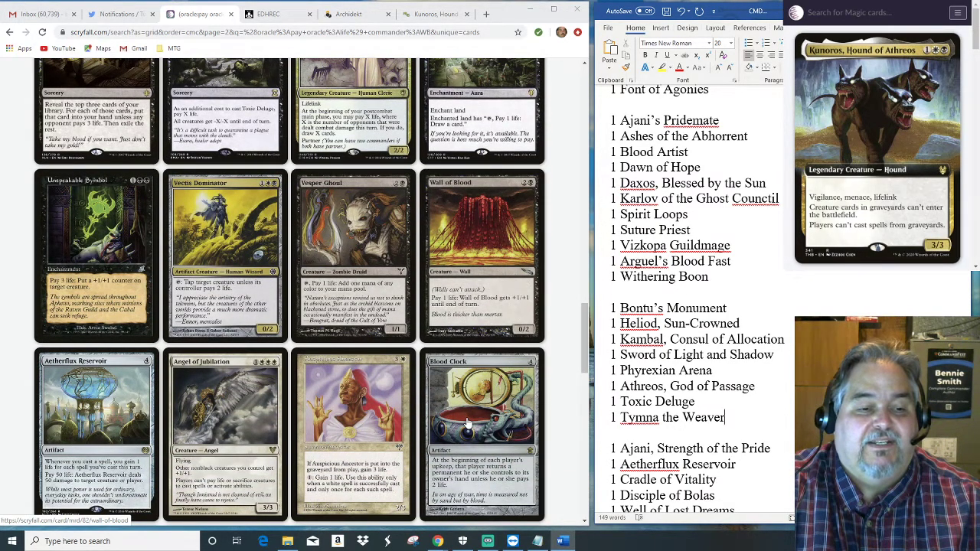
scroll(469, 423, down, 1)
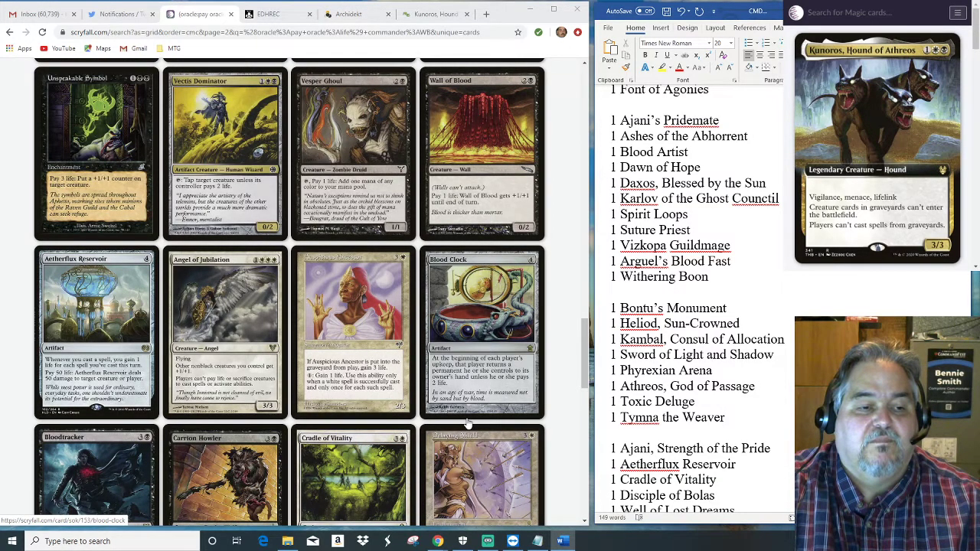
scroll(469, 423, down, 1)
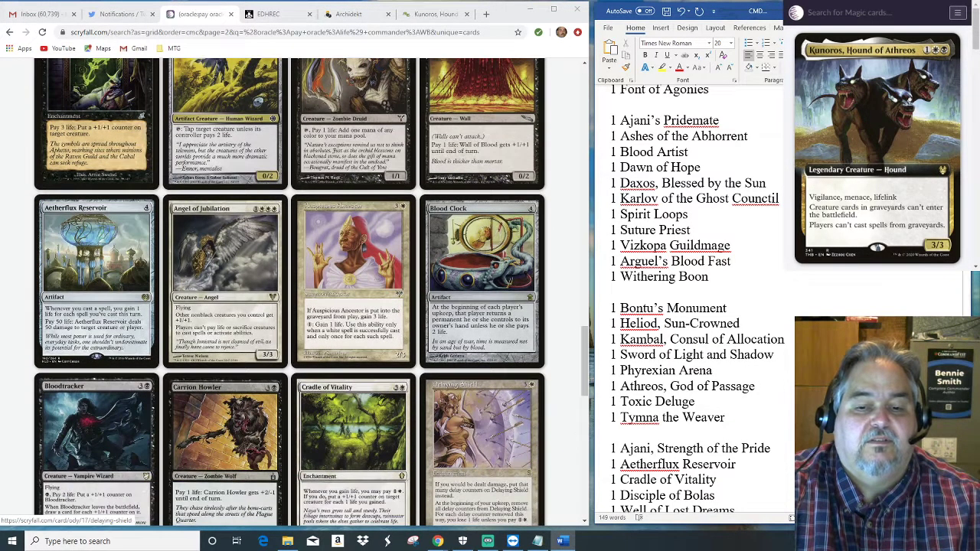
scroll(690, 306, down, 3)
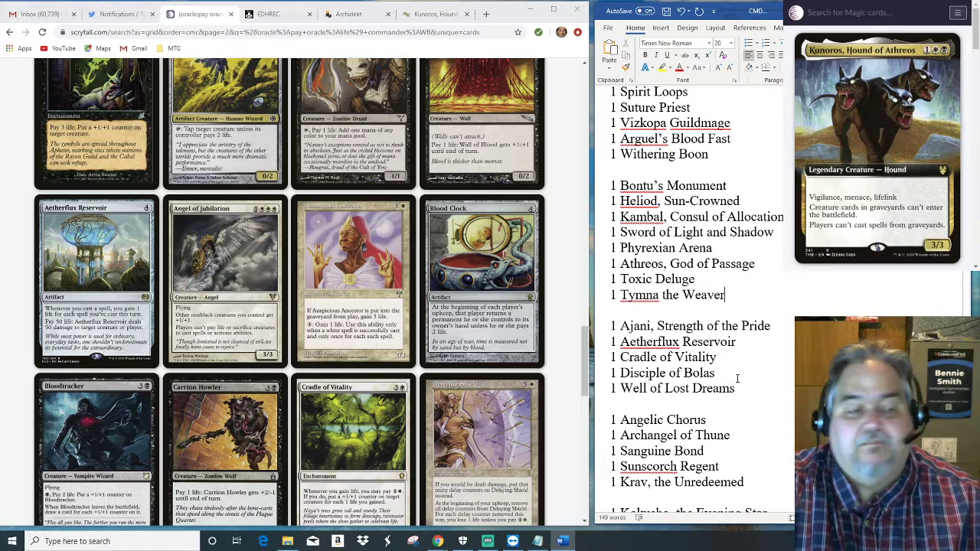
scroll(382, 393, down, 3)
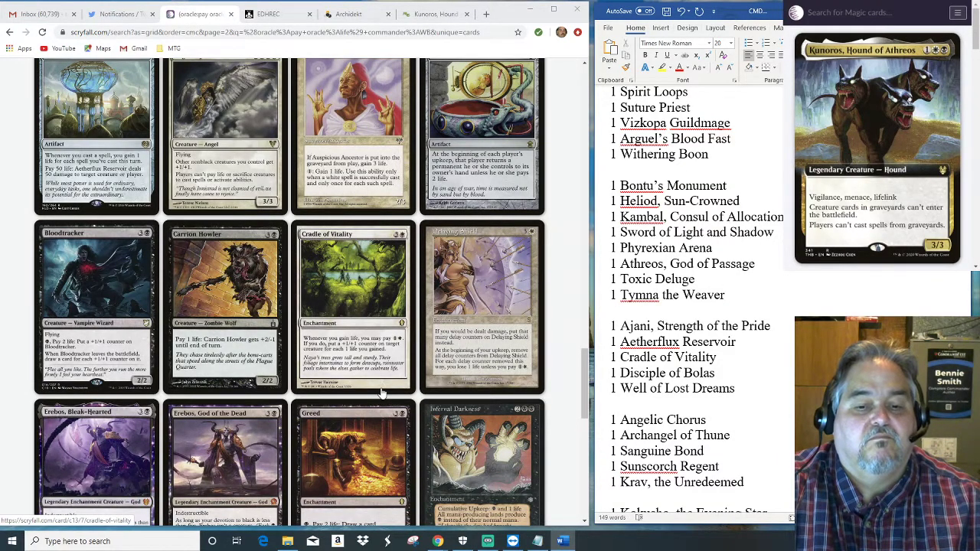
scroll(382, 393, down, 3)
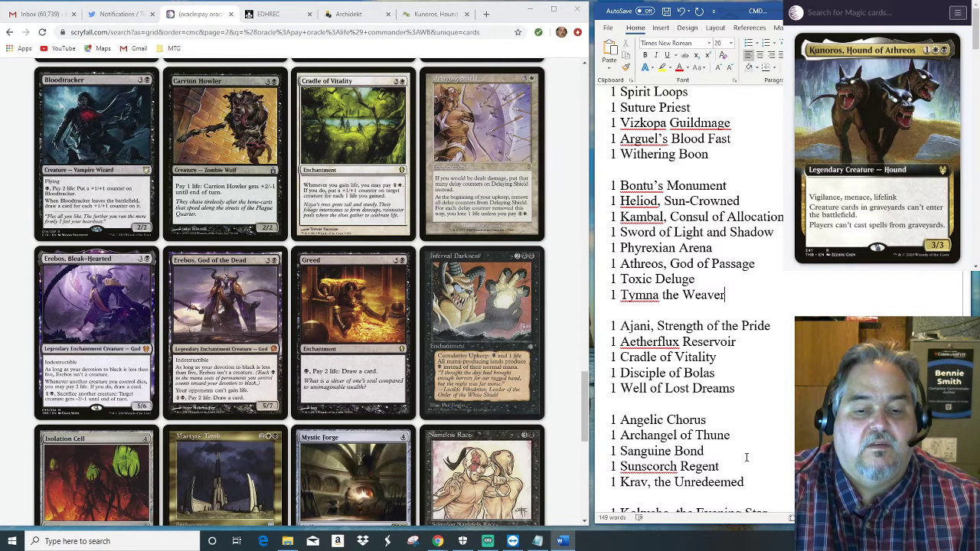
scroll(747, 458, down, 1)
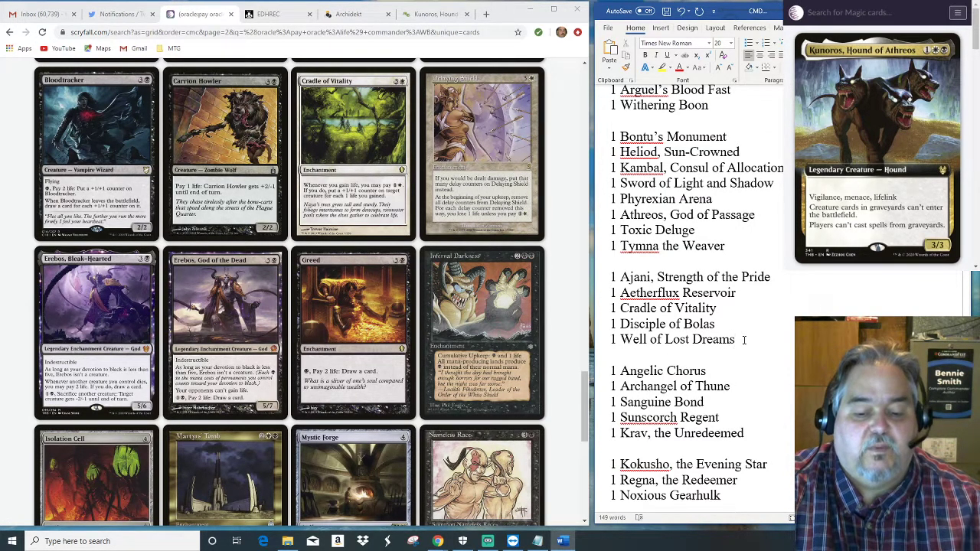
key(Return)
text(1 )
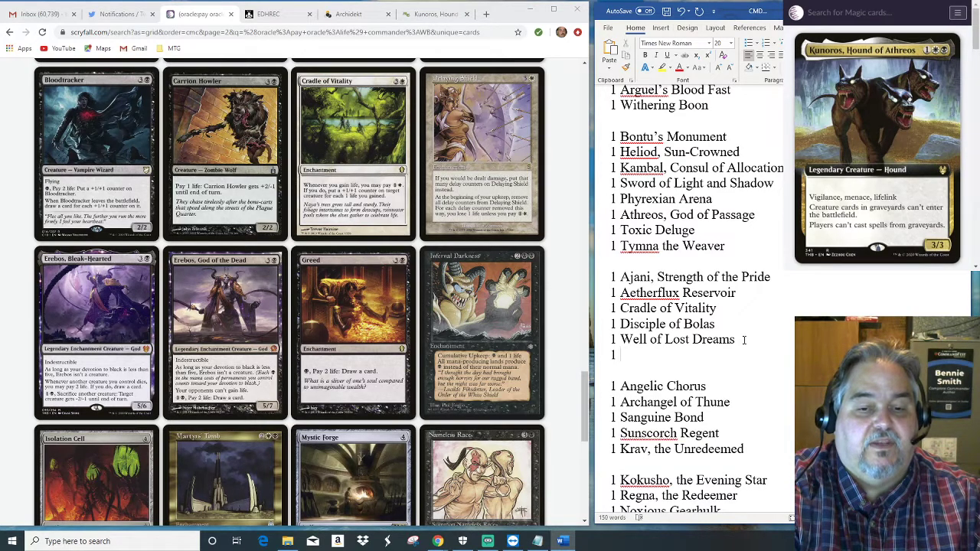
text(Ereob,)
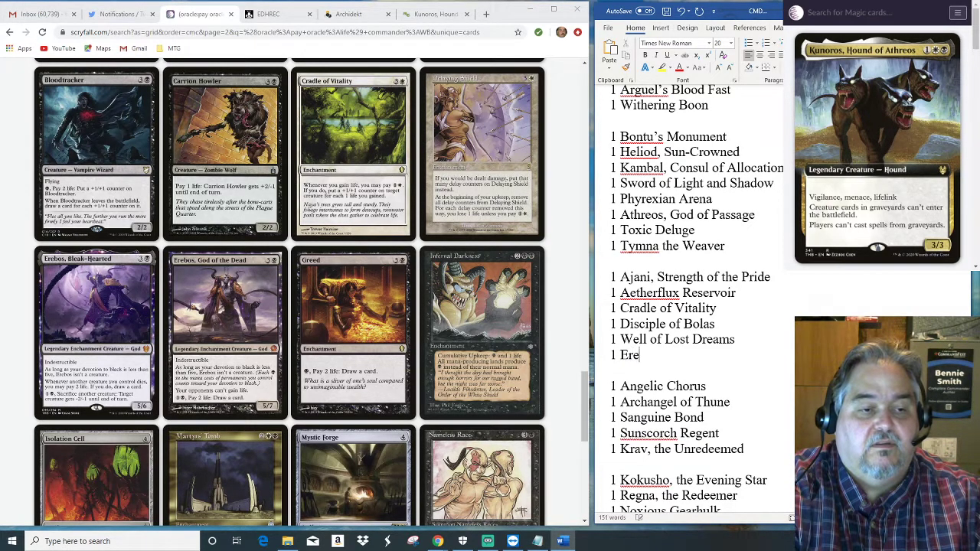
key(BackSpace)
key(BackSpace)
key(BackSpace)
key(BackSpace)
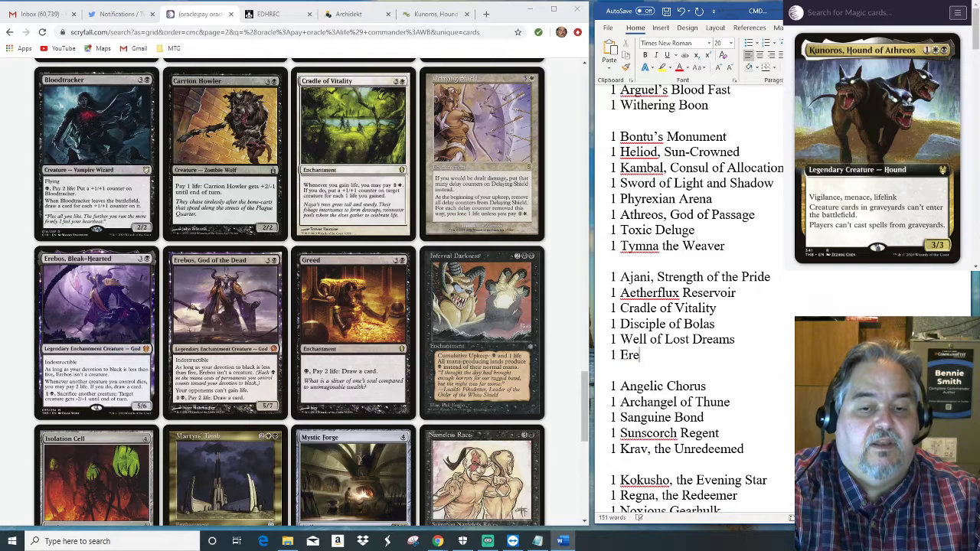
text(bos, )
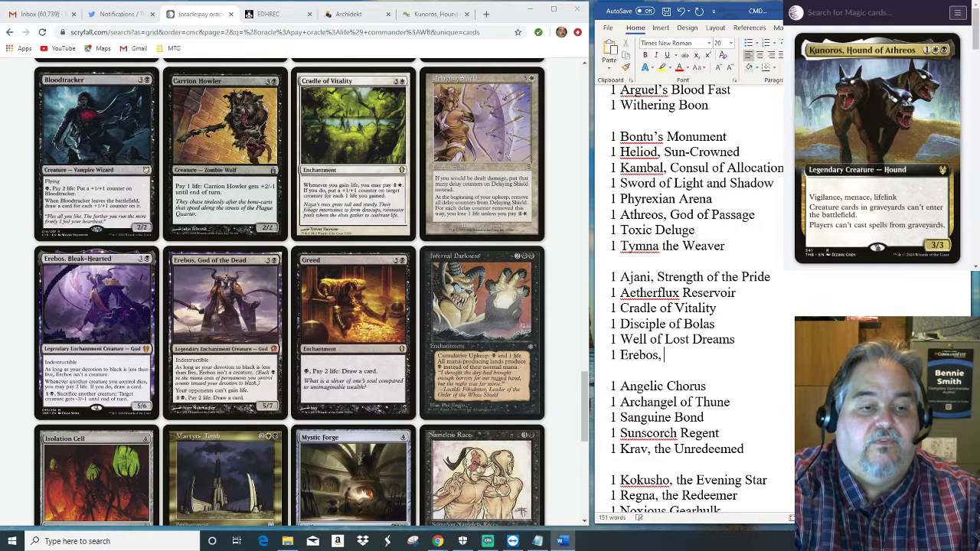
text(God of the Dead)
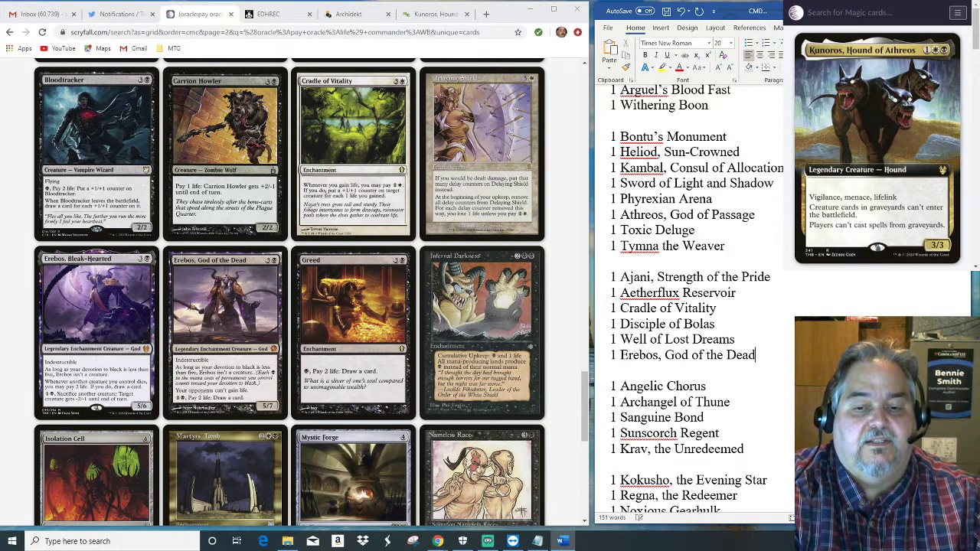
key(Return)
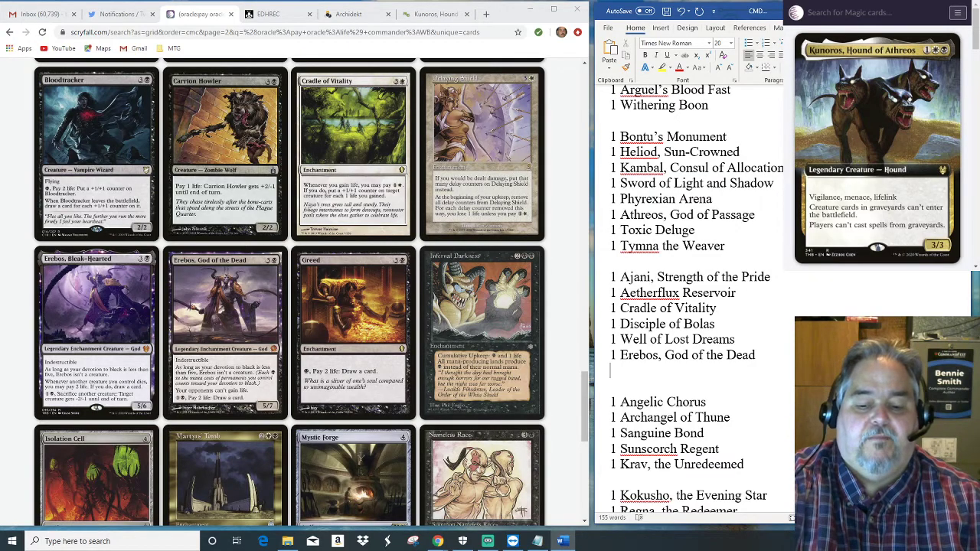
key(BackSpace)
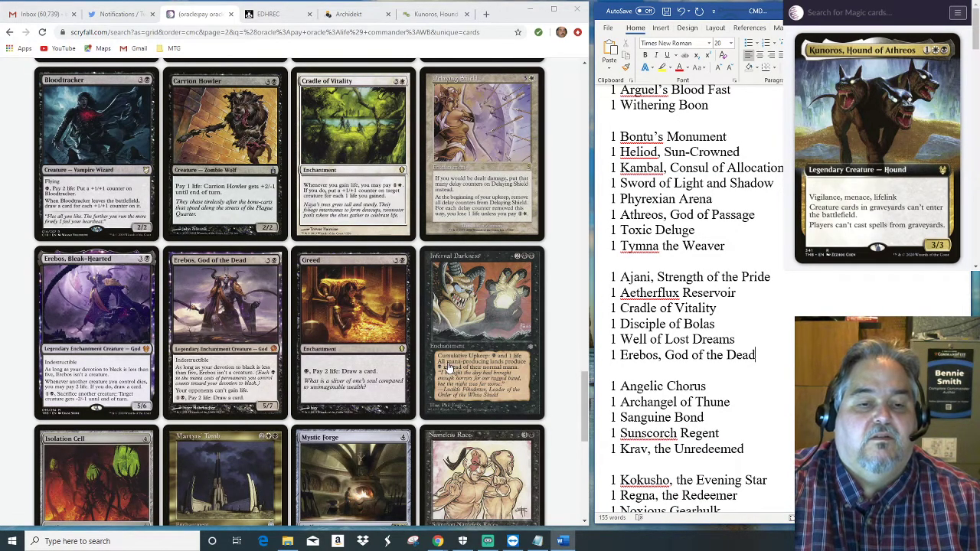
Review the rest of the four-mana cards, continue to the third page of results and open the Slaughter card.
scroll(449, 373, down, 3)
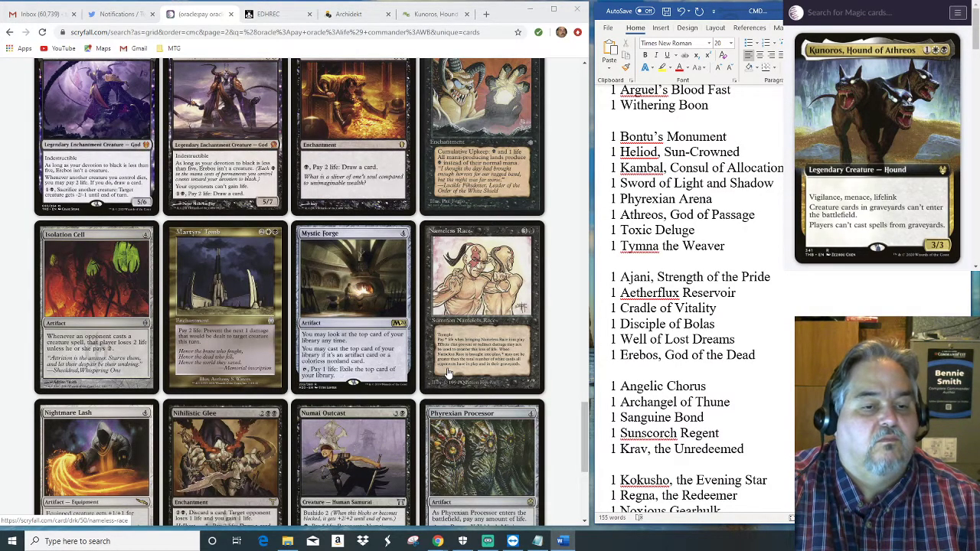
scroll(449, 373, down, 3)
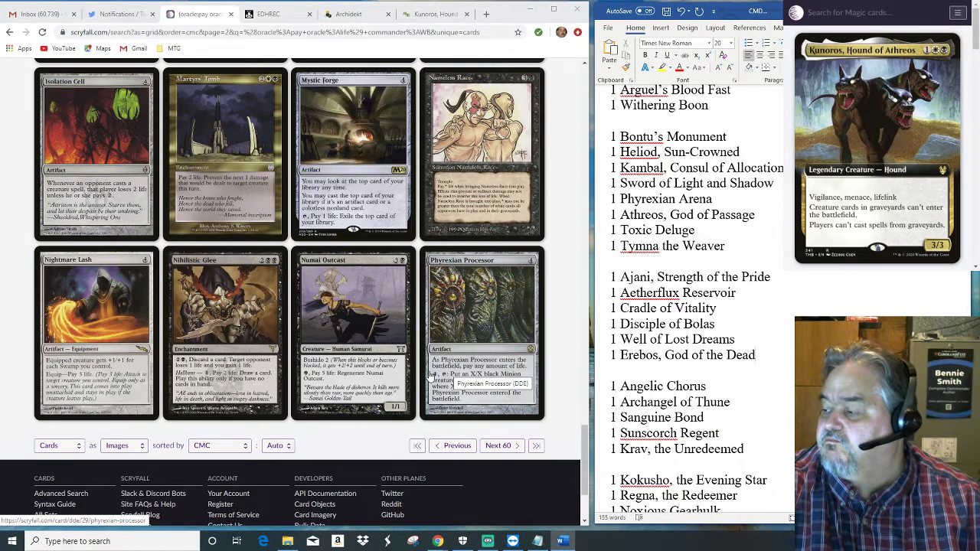
click(505, 449)
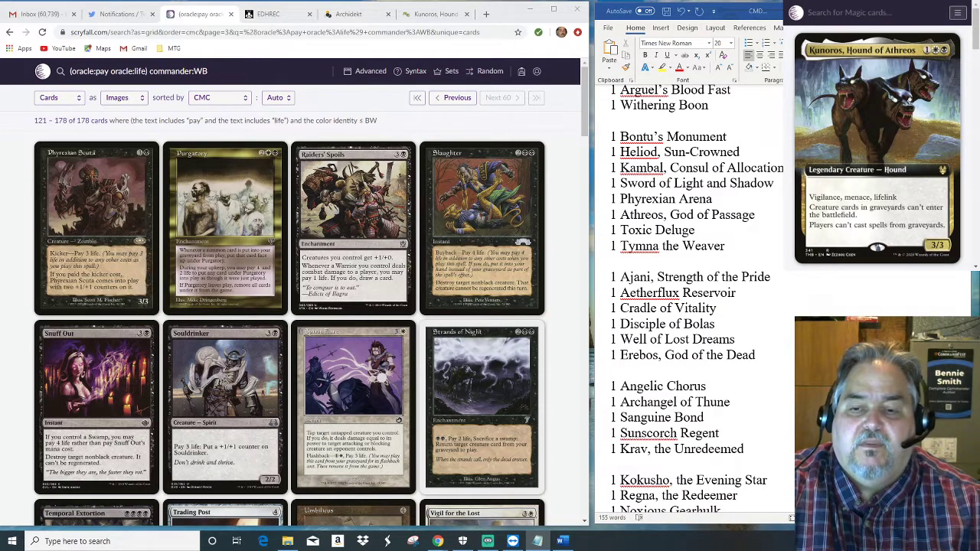
click(481, 230)
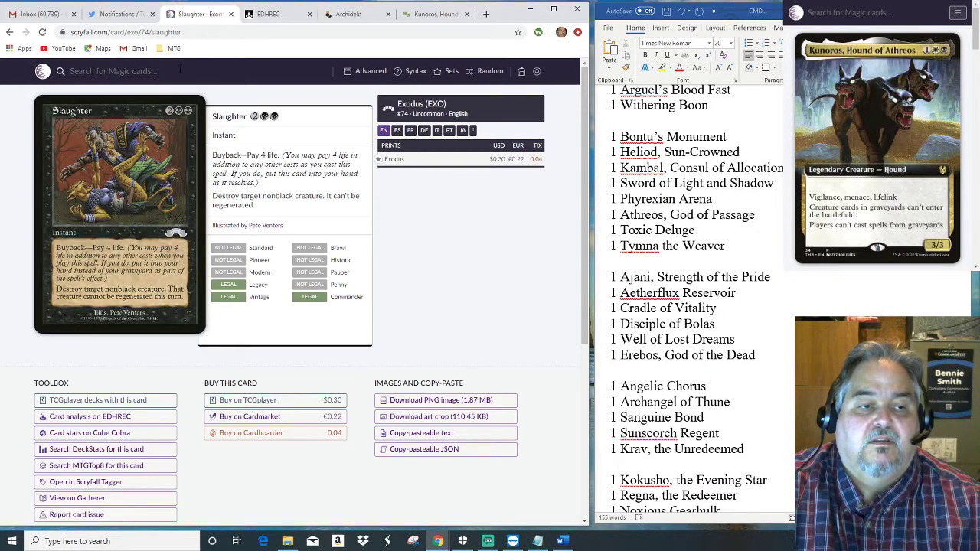
Search Scryfall for the card "boon reflection".
click(179, 71)
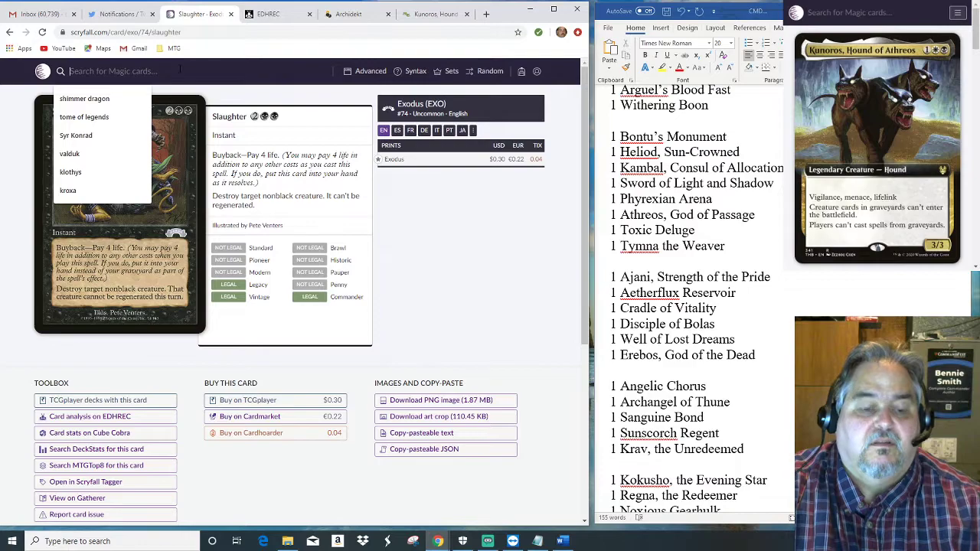
text(boon ref)
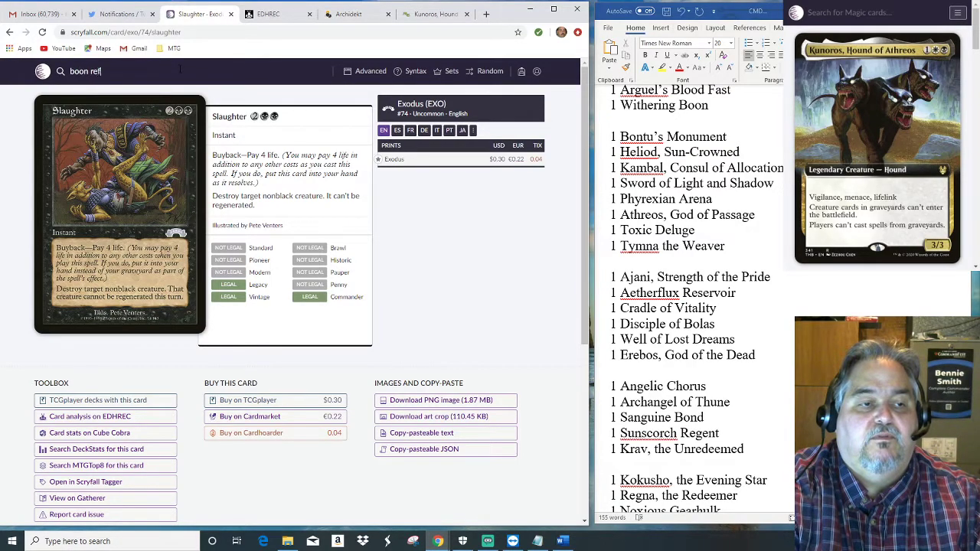
text(lection)
key(Return)
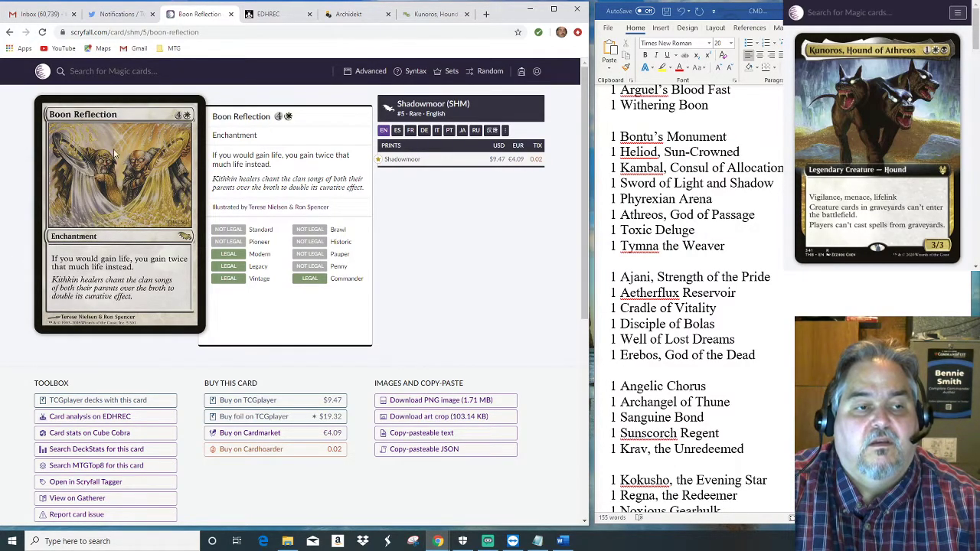
Search Scryfall for the card "righteous war".
click(111, 70)
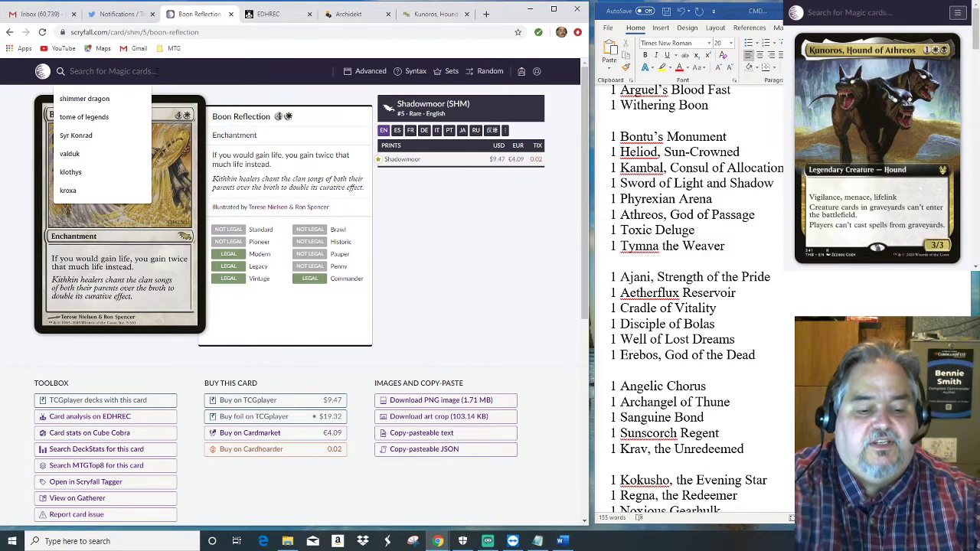
text(righto)
text(ous war)
key(Return)
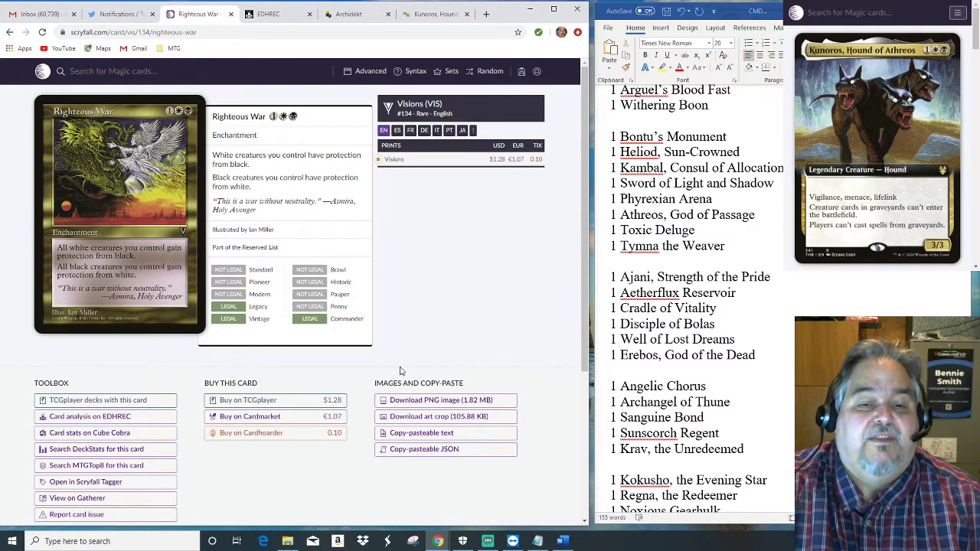
Add "1 Righteous War" to the three-mana group of the deck list below Tymna the Weaver.
click(749, 247)
click(750, 246)
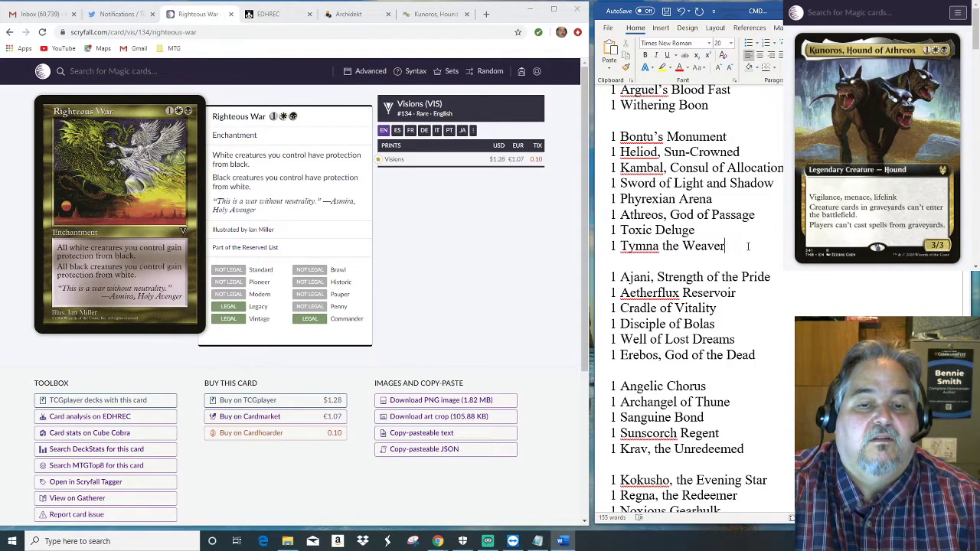
key(Return)
text(1 Righteous)
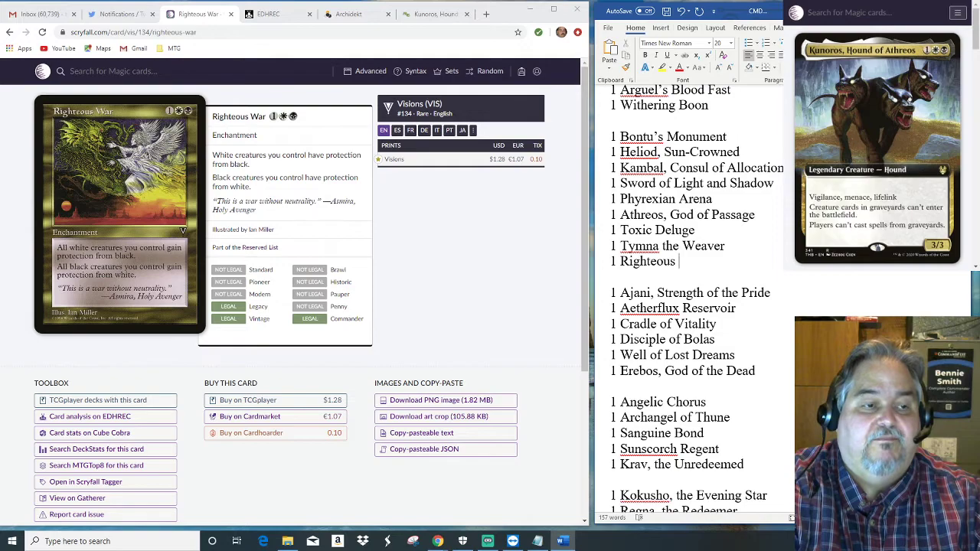
text(War)
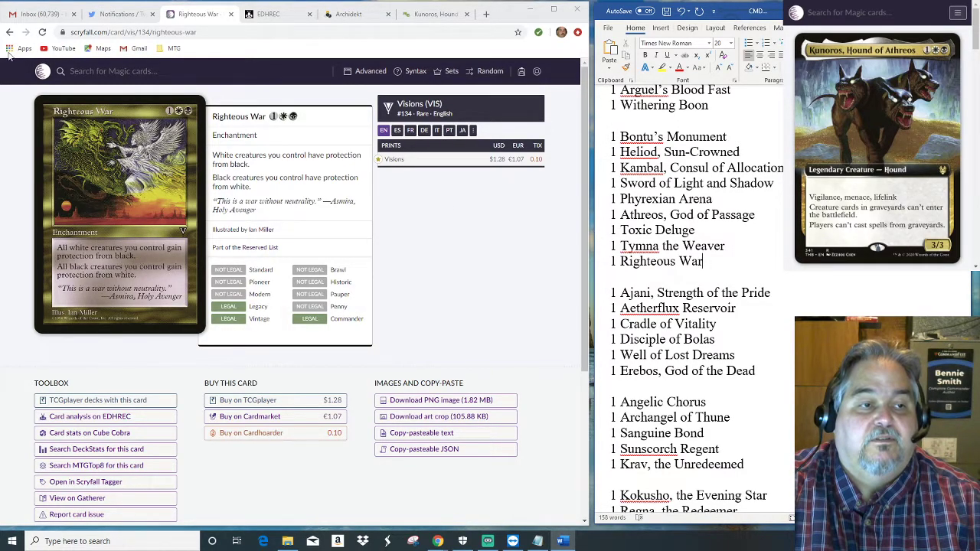
Return to the Boon Reflection card page and copy the phrase "you would gain life" from its rules text.
click(9, 32)
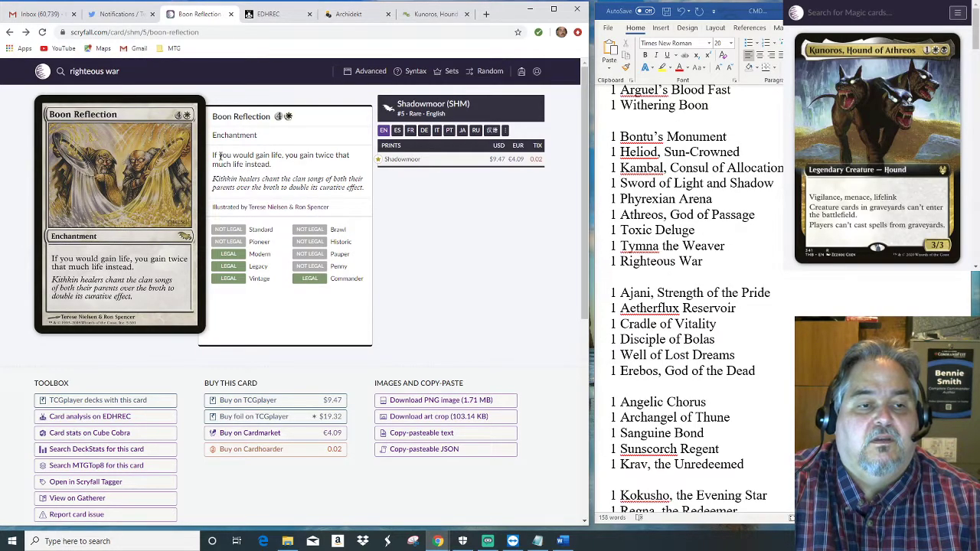
drag(220, 156, 276, 157)
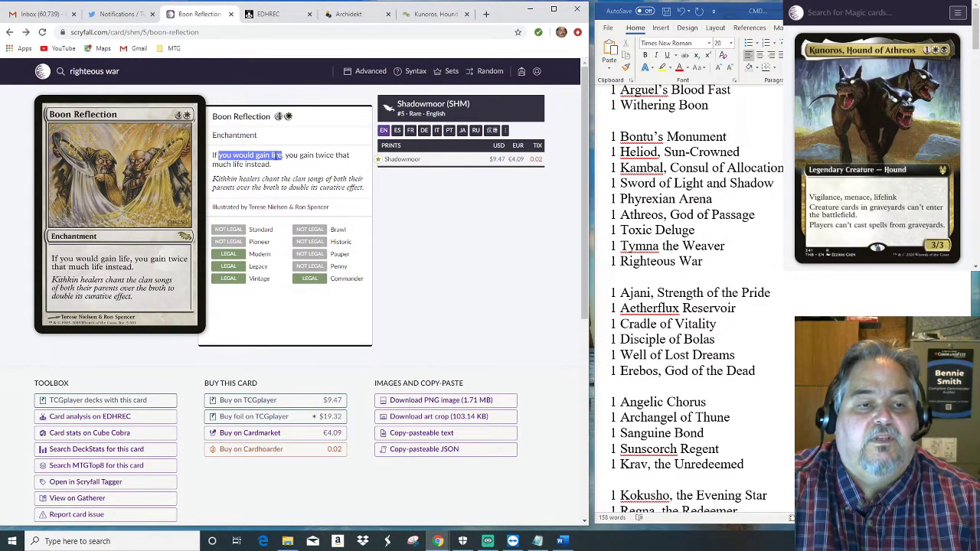
right_click(274, 158)
click(295, 165)
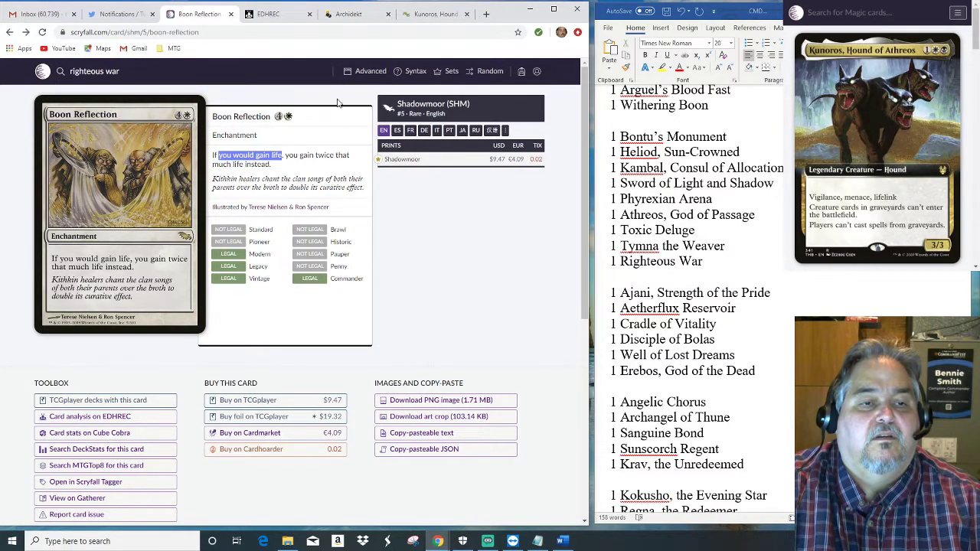
Open Scryfall's advanced search in a new tab and paste "you would gain life" as the rules text to match.
right_click(371, 72)
click(392, 78)
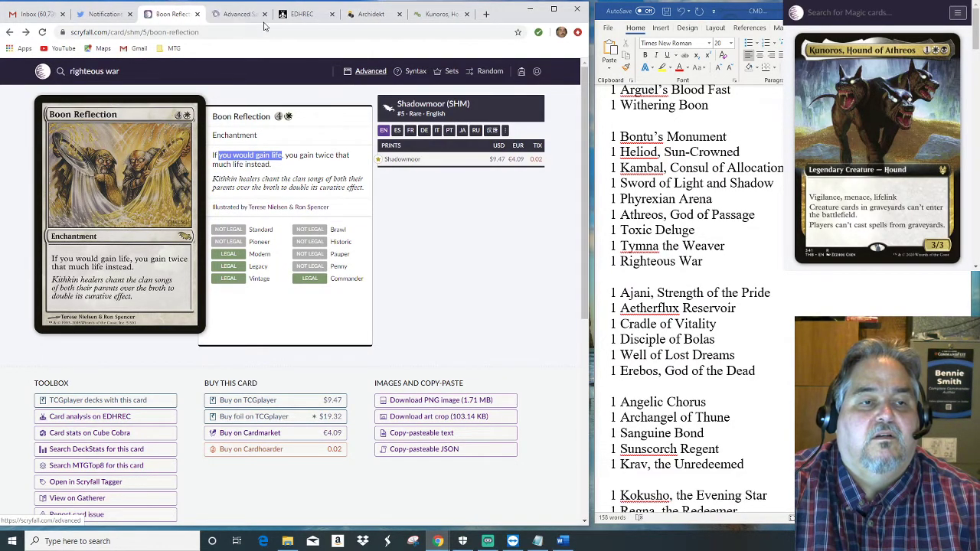
click(237, 14)
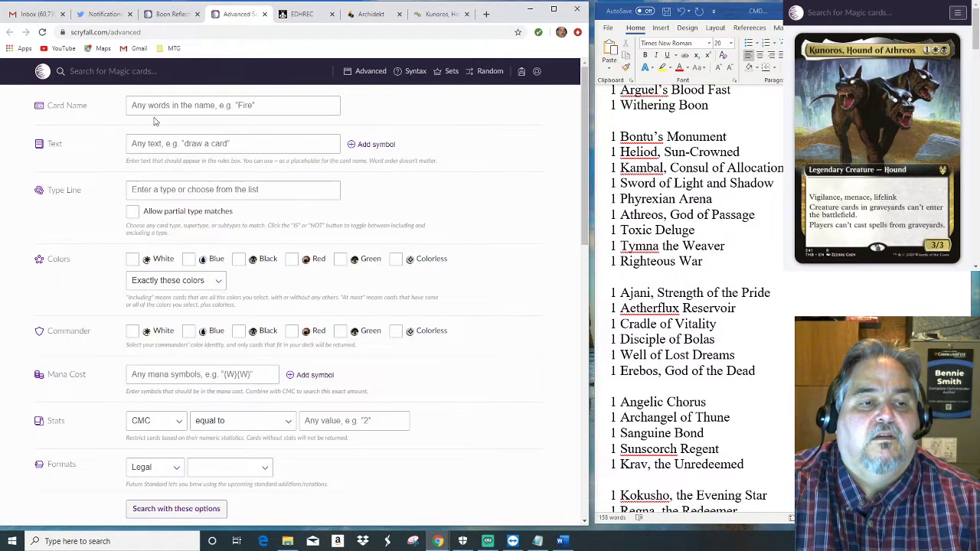
click(167, 147)
right_click(168, 148)
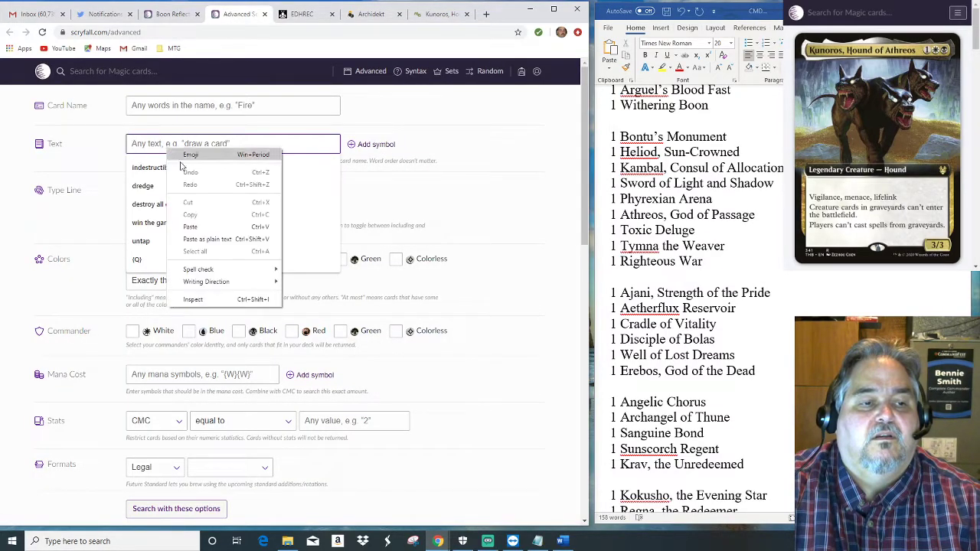
click(198, 226)
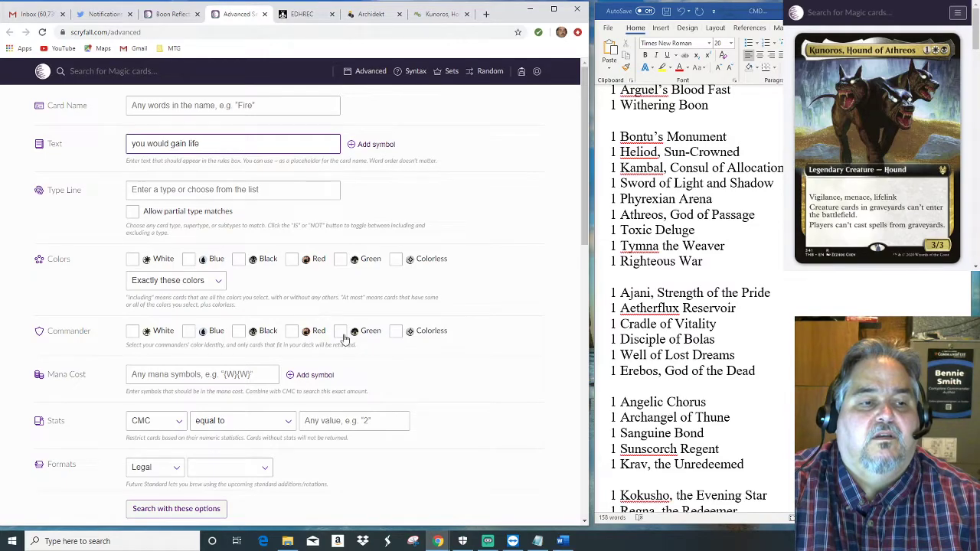
Restrict the search to white and black commander colors, sorted by CMC, and run it.
click(132, 331)
click(239, 331)
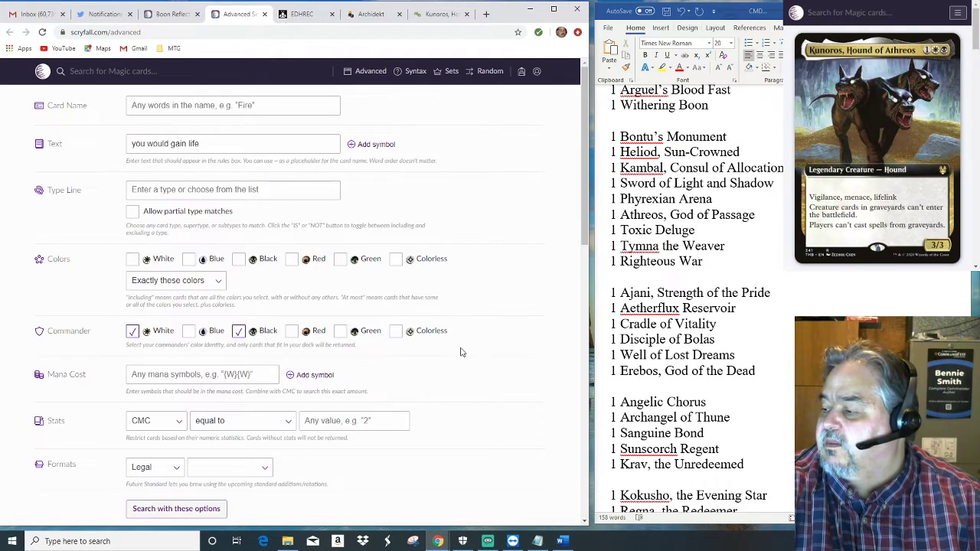
scroll(461, 353, down, 1)
scroll(461, 354, down, 10)
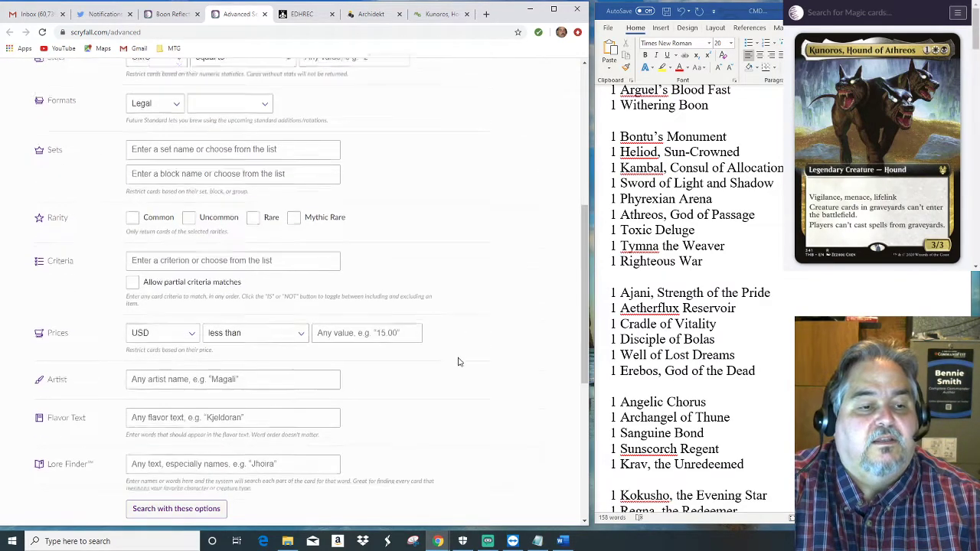
click(323, 318)
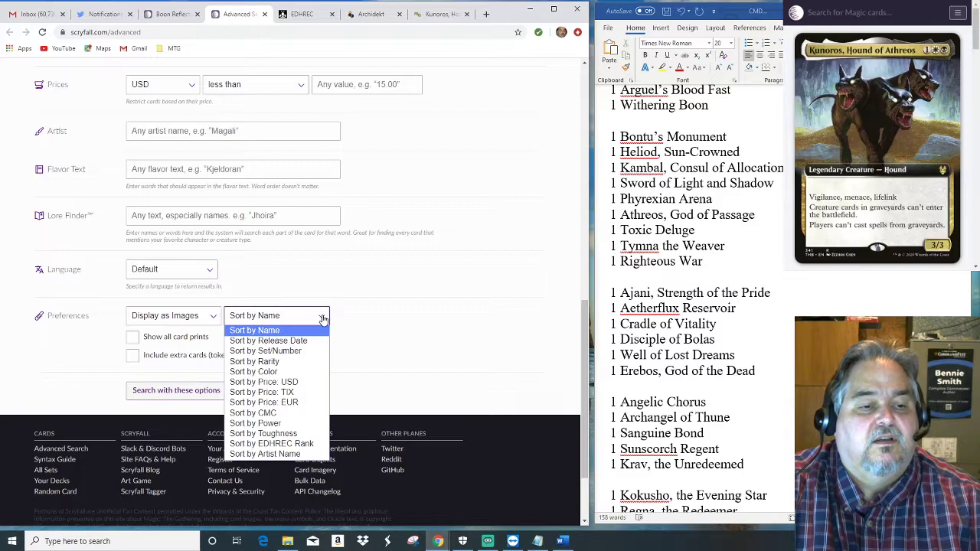
click(301, 414)
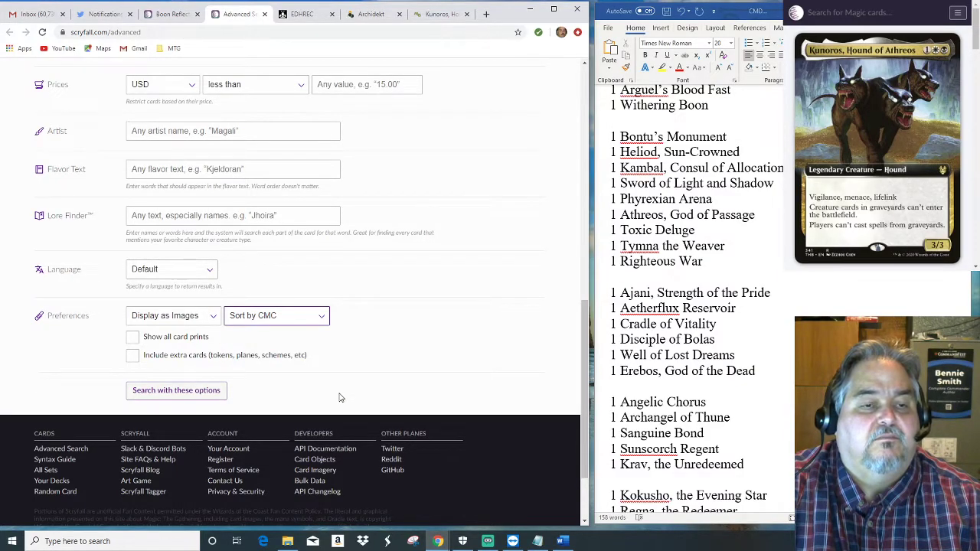
click(183, 391)
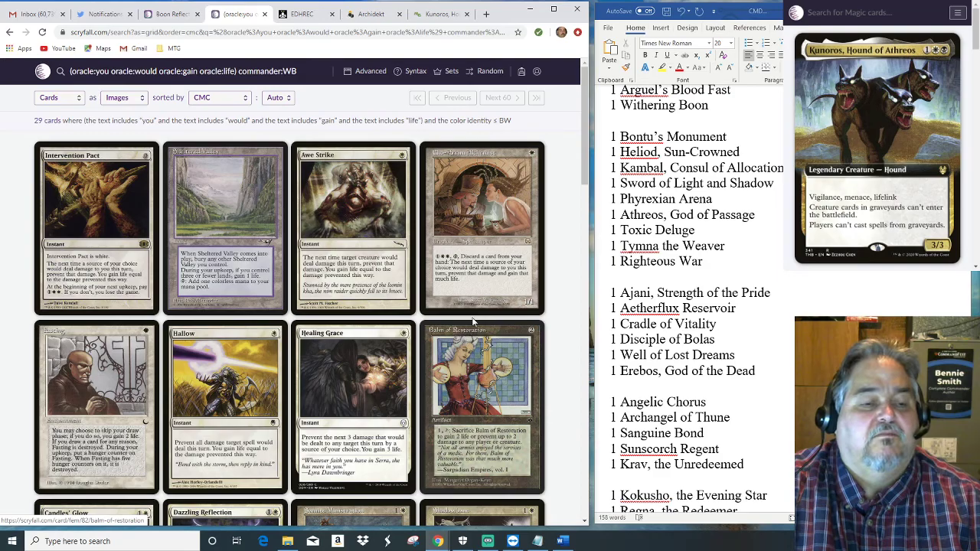
Browse the lifegain results and add "1 Rhox Faithmender" to the four-mana group of the deck list below Erebos, God of the Dead.
scroll(506, 340, down, 4)
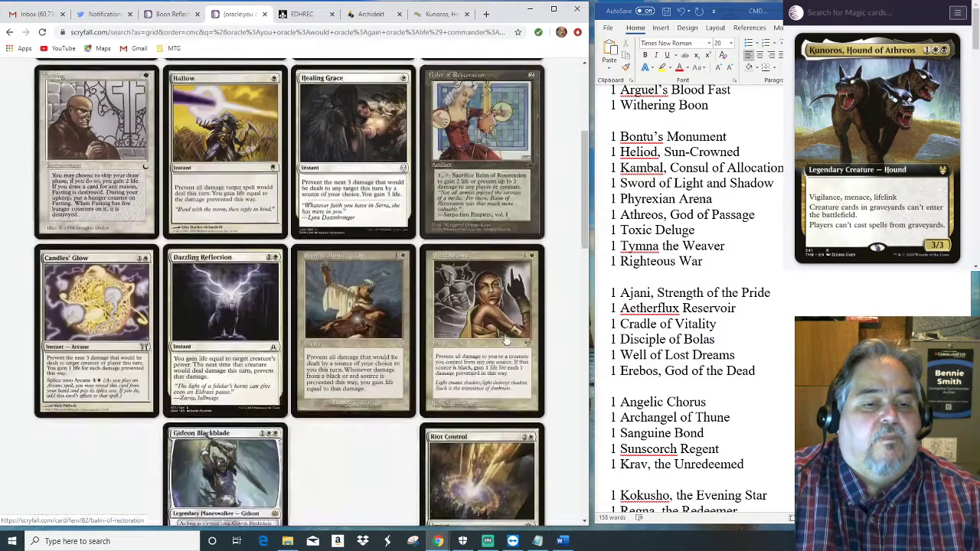
scroll(505, 340, down, 3)
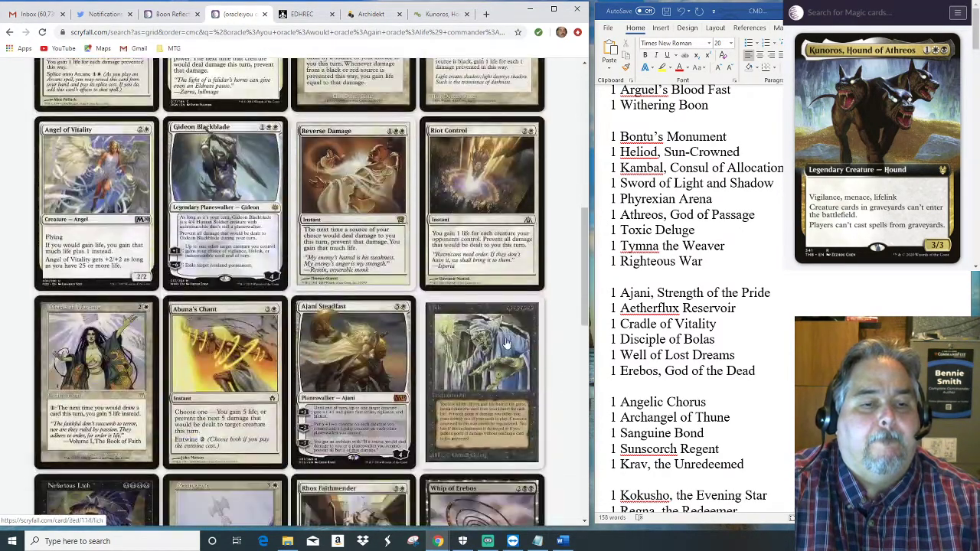
scroll(505, 343, down, 2)
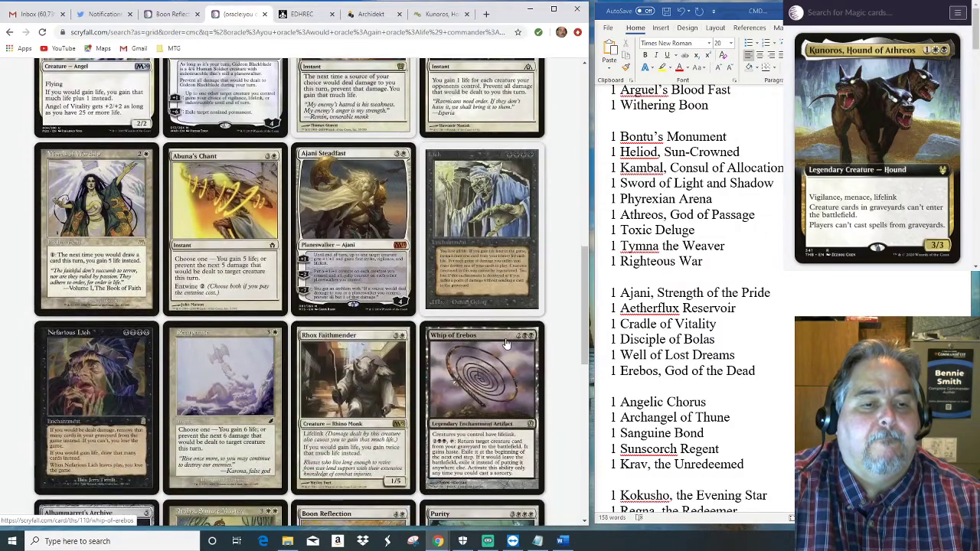
scroll(505, 346, down, 2)
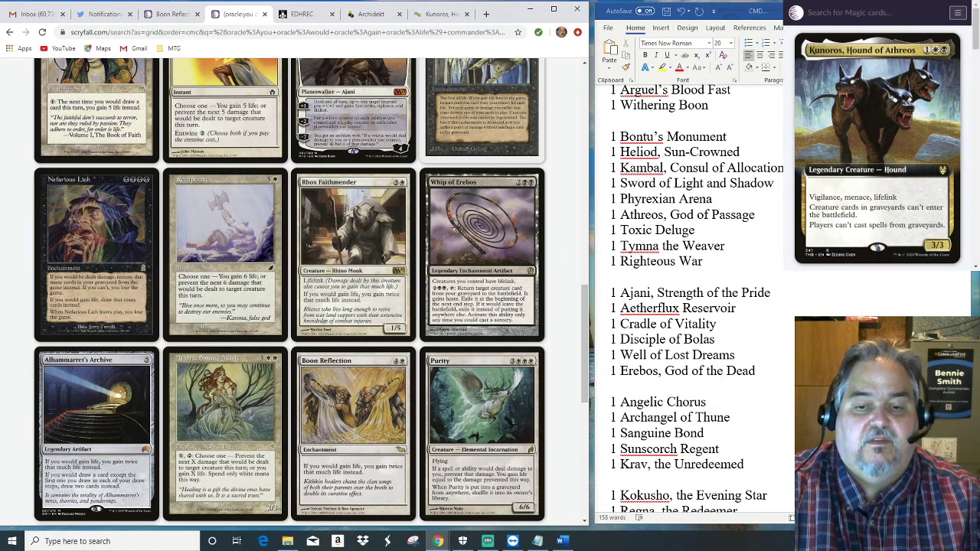
click(776, 374)
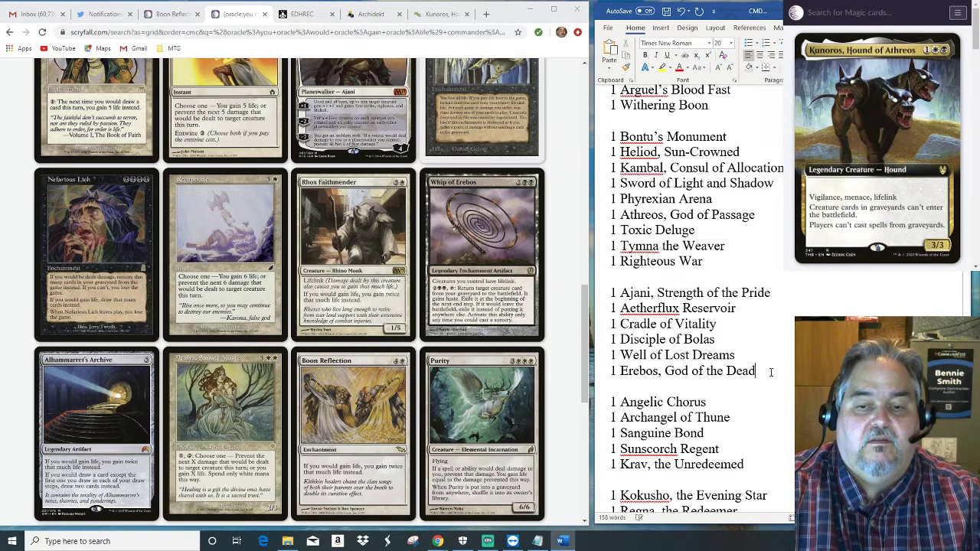
key(Return)
text(1 Rhox)
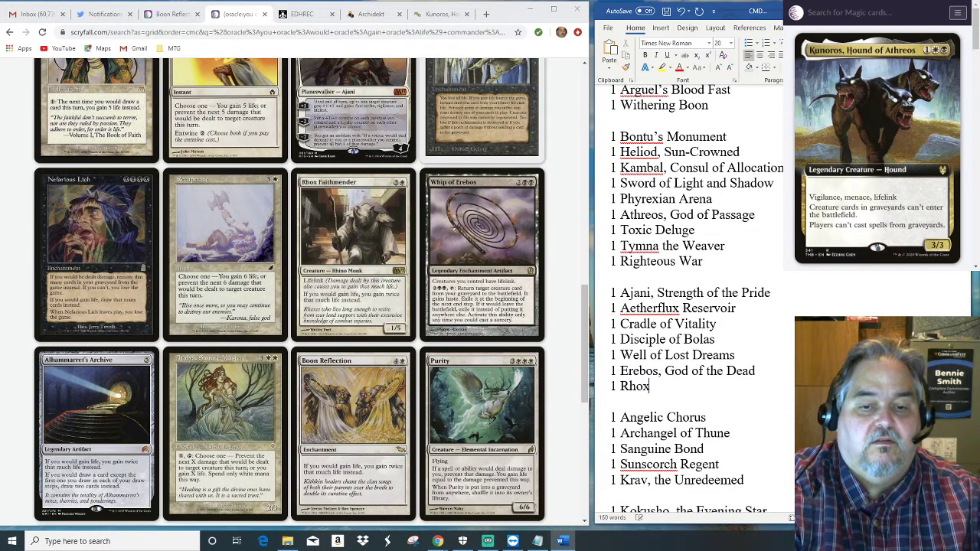
text( Faithmender)
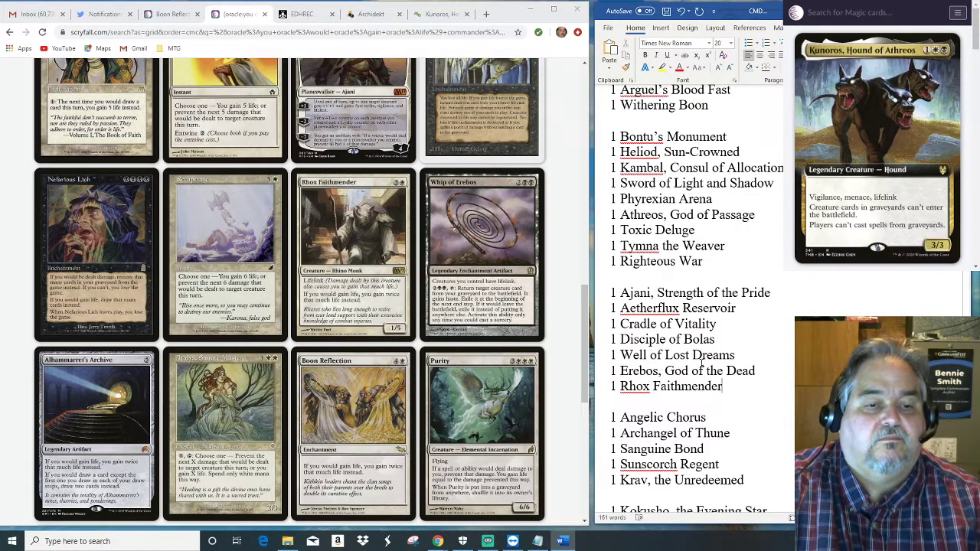
Look back through the two- and three-mana cards in the lifegain search results.
drag(586, 316, 589, 236)
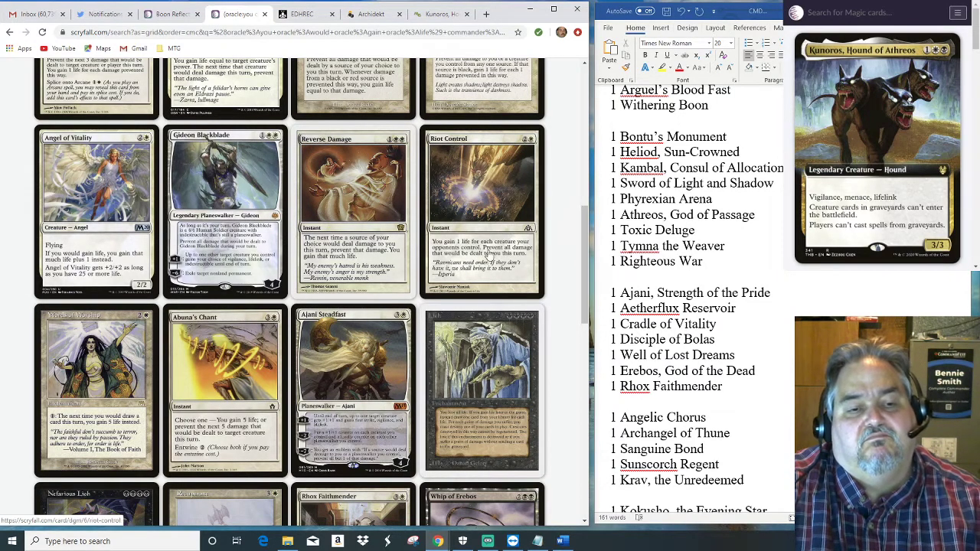
drag(587, 248, 596, 207)
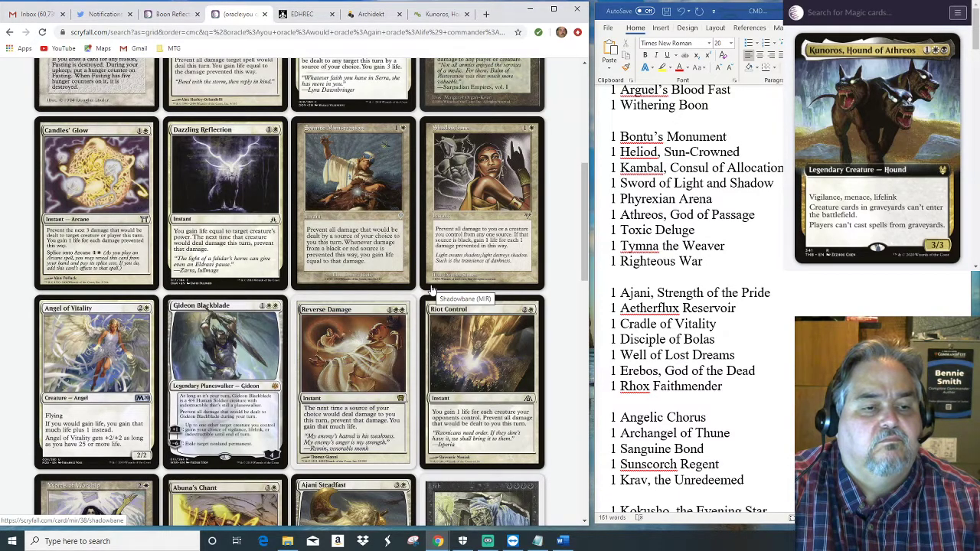
Look through the life-gain card results and add "1 Angel of Vitality" below Righteous War in the decklist document.
scroll(433, 290, down, 3)
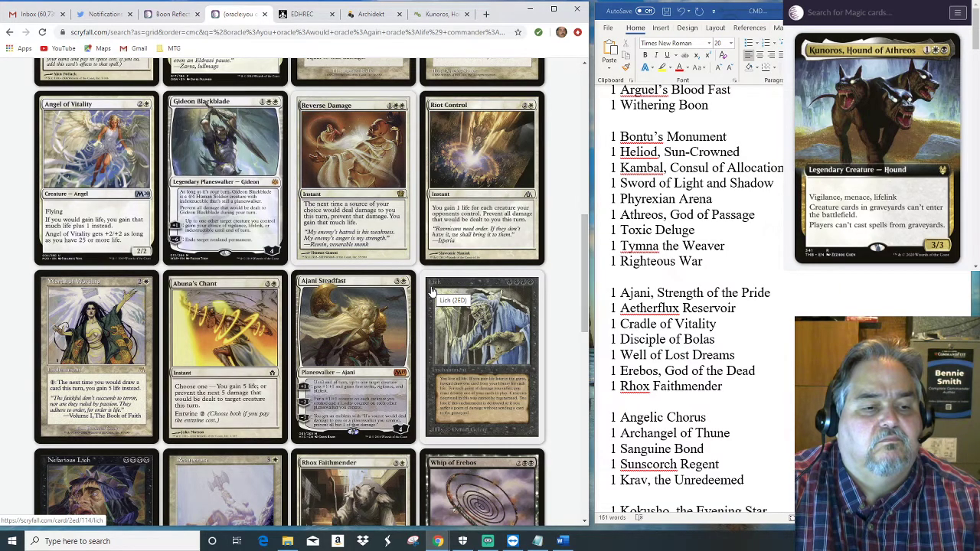
scroll(432, 291, down, 2)
scroll(433, 291, down, 2)
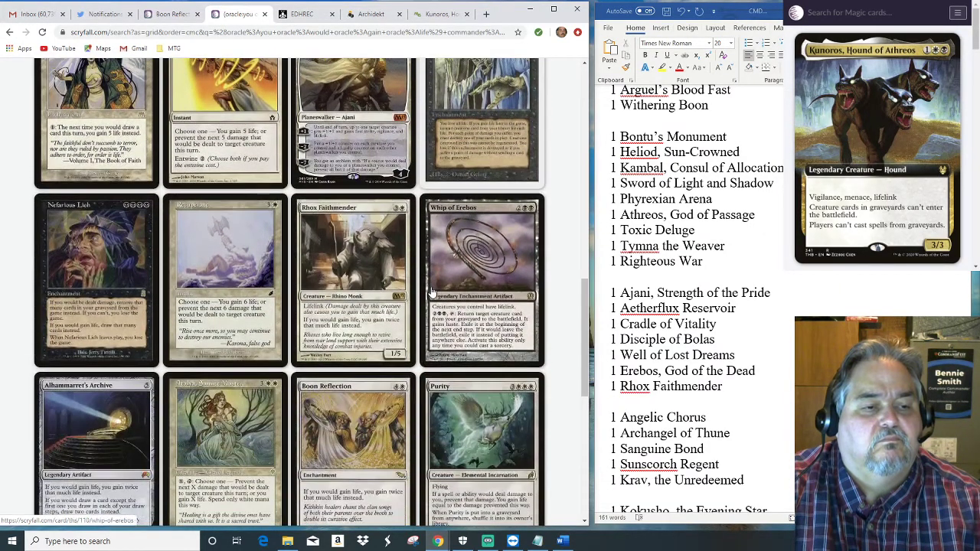
scroll(433, 291, down, 2)
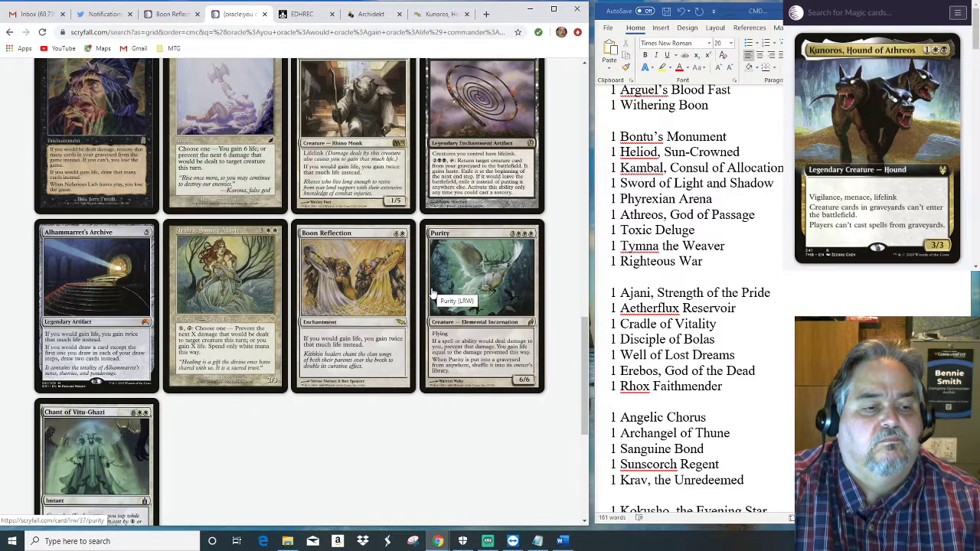
scroll(433, 293, up, 5)
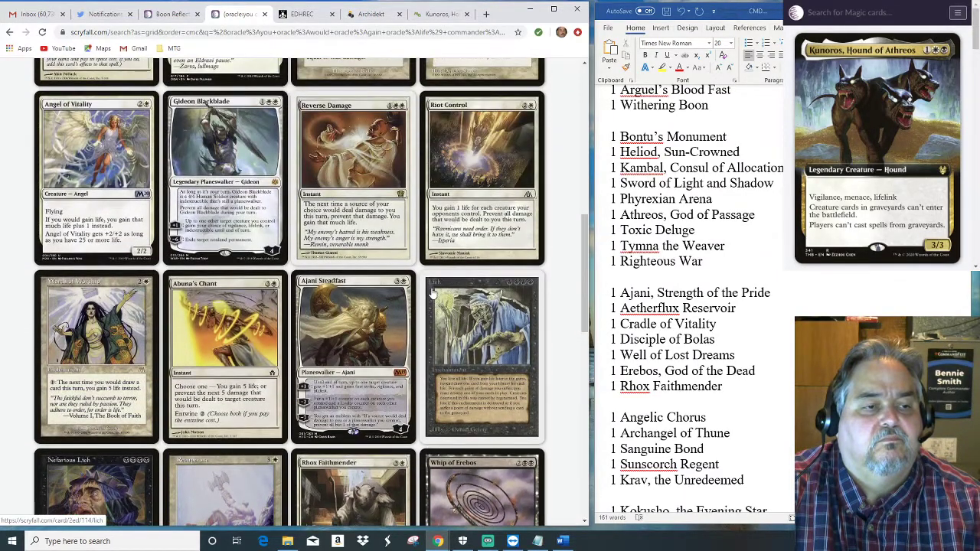
scroll(433, 293, up, 1)
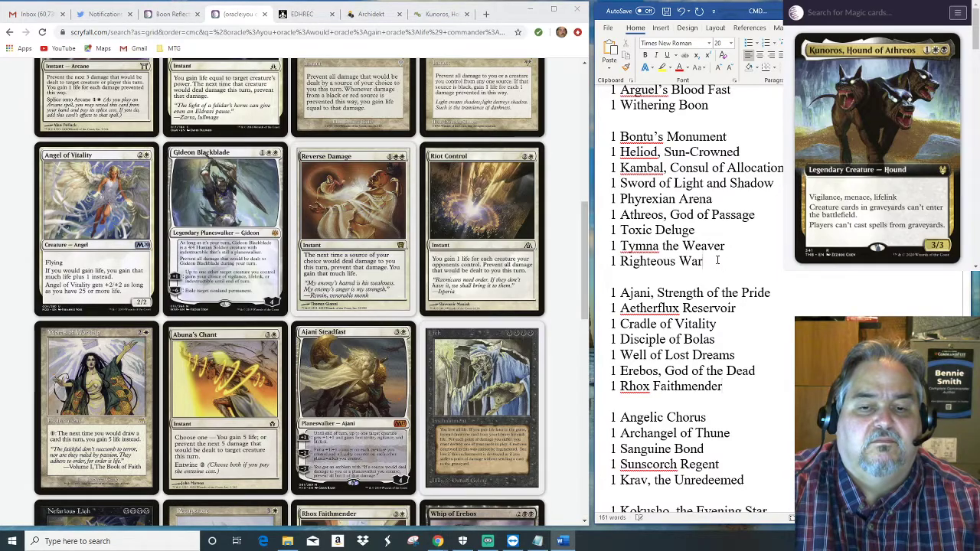
key(Return)
text(1 A)
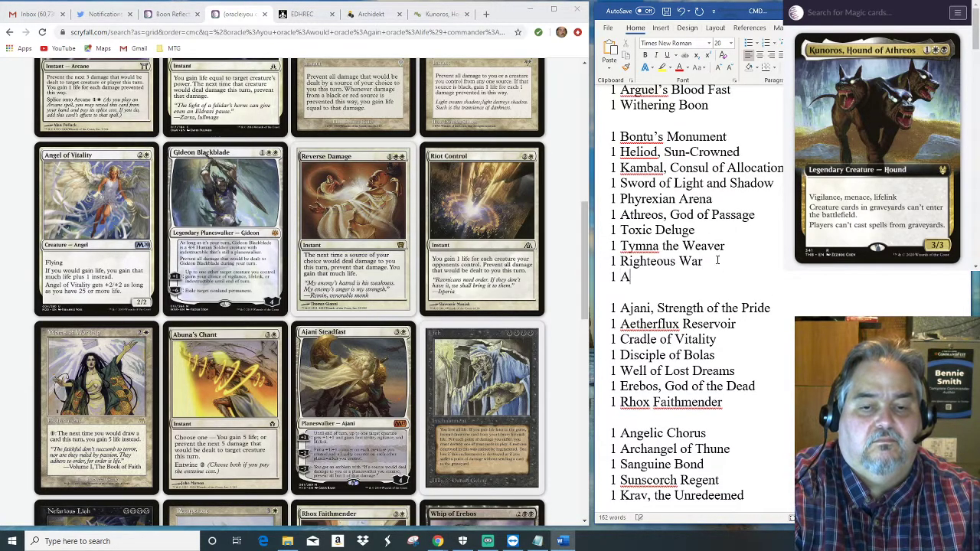
text(ngel of Vit)
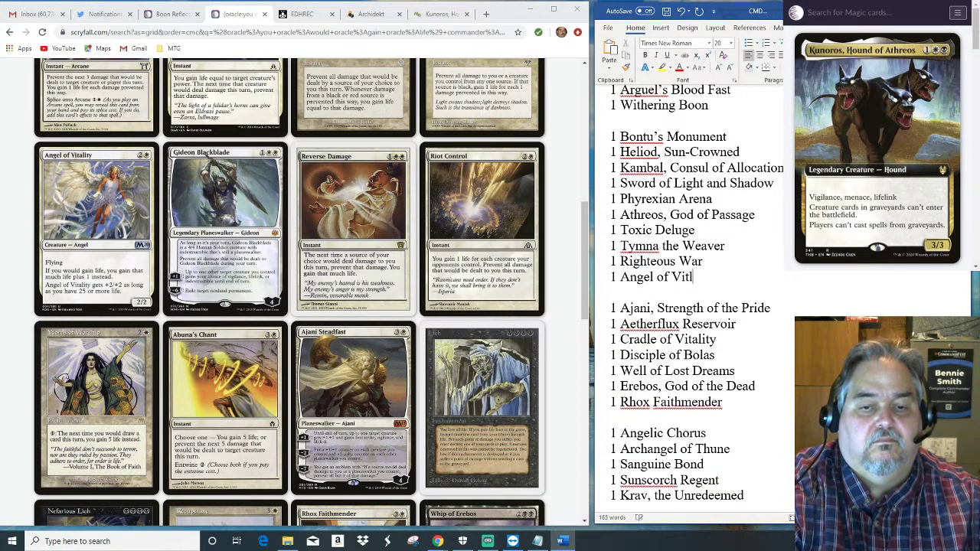
text(ality)
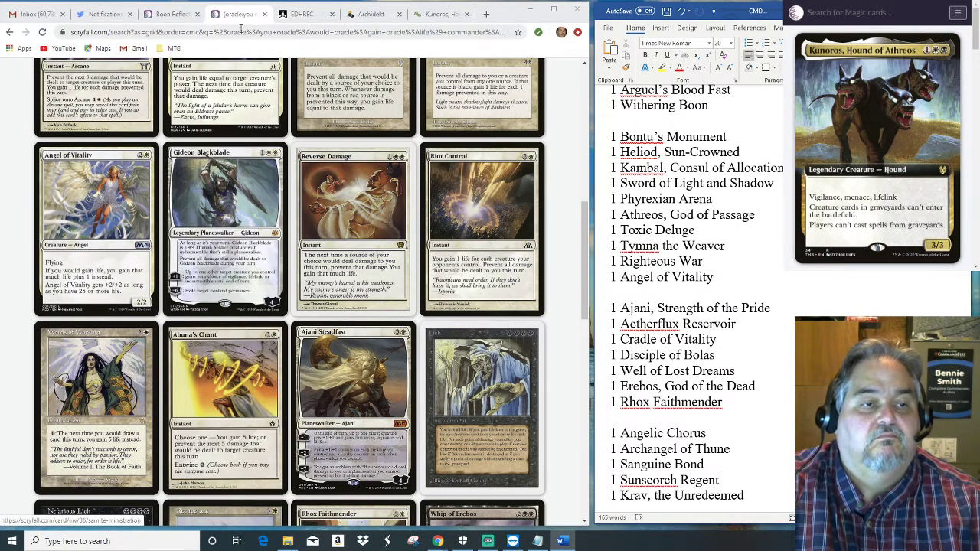
Go back from the Boon Reflection card page to the results for "(oracle:pay oracle:life) commander:WB".
click(164, 15)
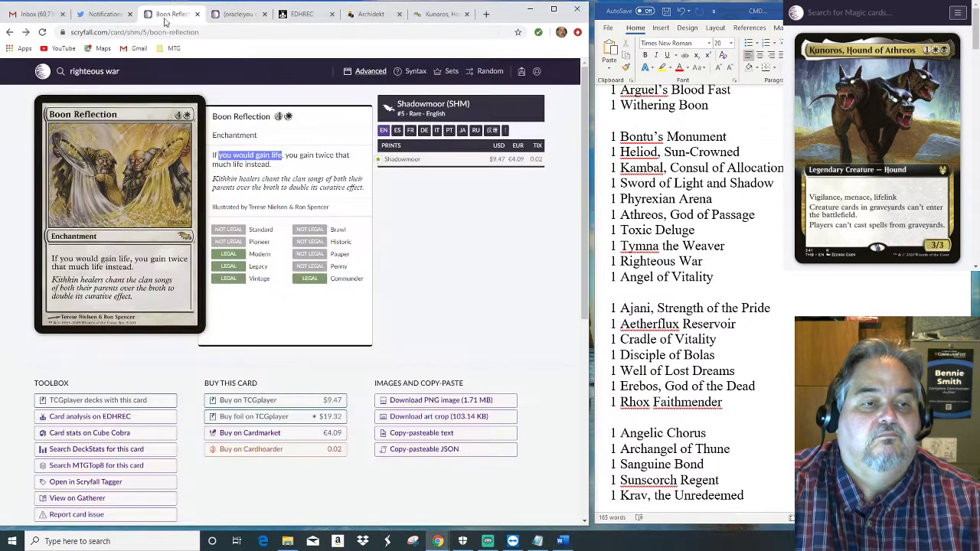
click(8, 32)
click(7, 33)
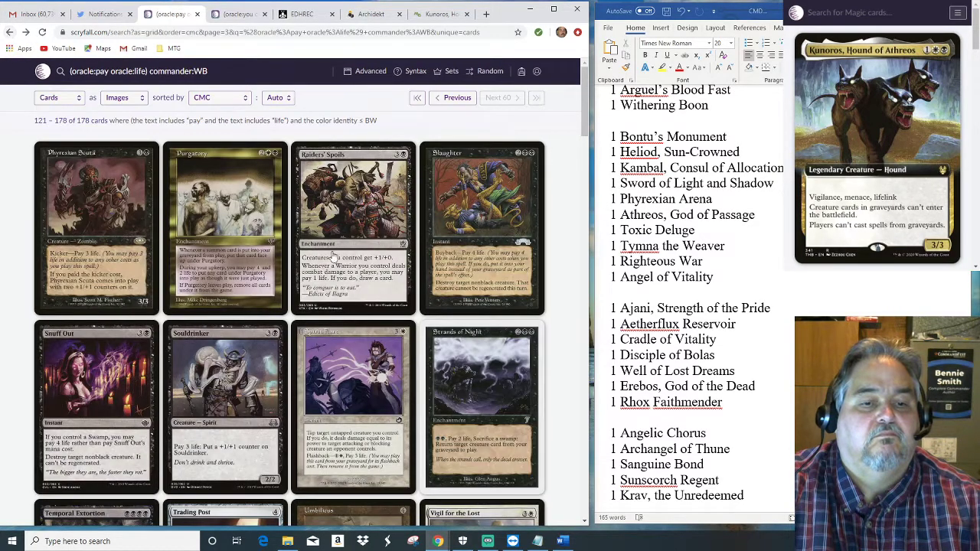
Review the four- and five-mana pay-life cards and add "1 Hatred" below Krav, the Unredeemed in the decklist.
scroll(543, 363, down, 4)
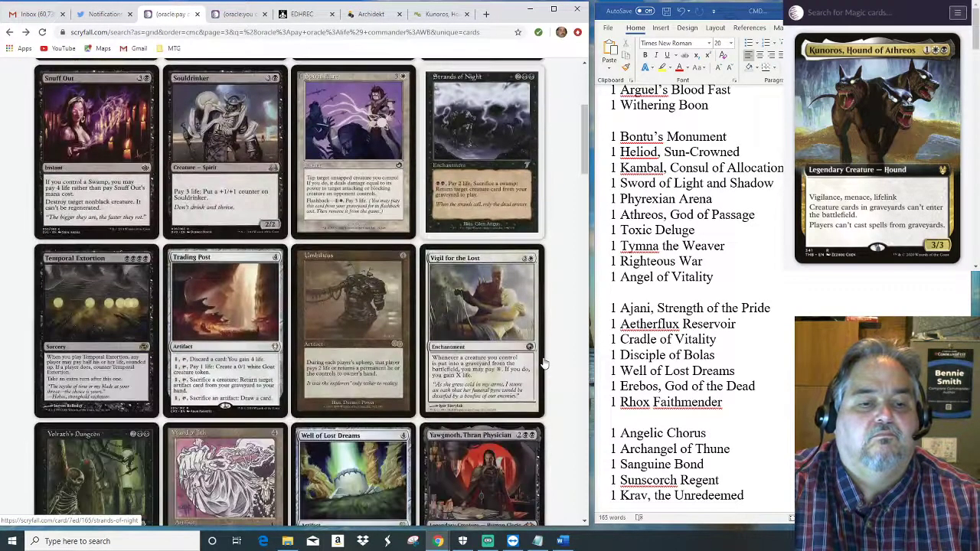
scroll(544, 363, down, 1)
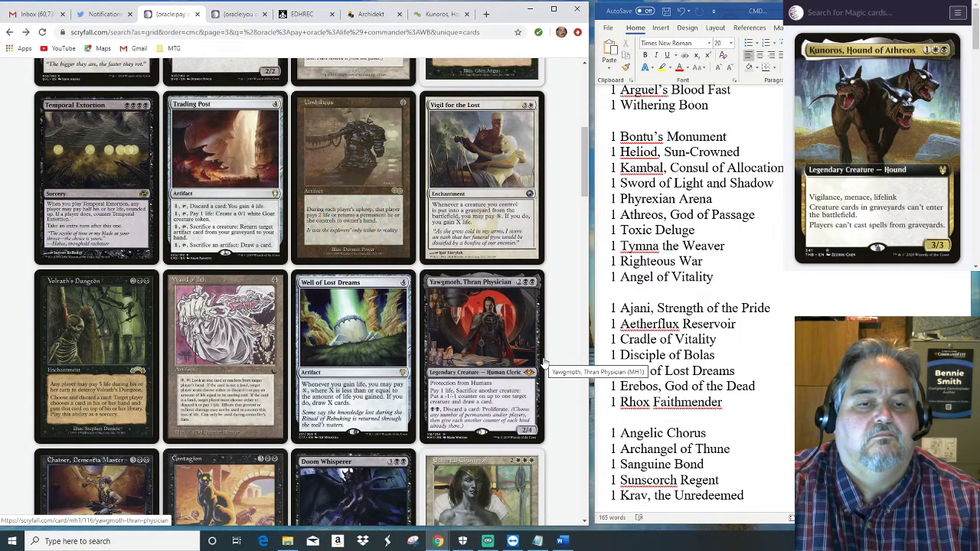
scroll(544, 363, down, 2)
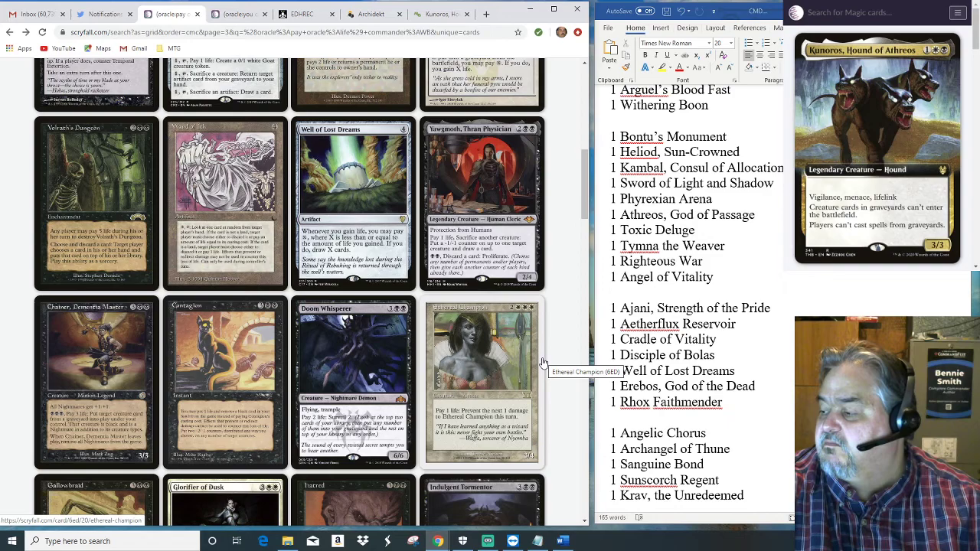
scroll(544, 361, down, 3)
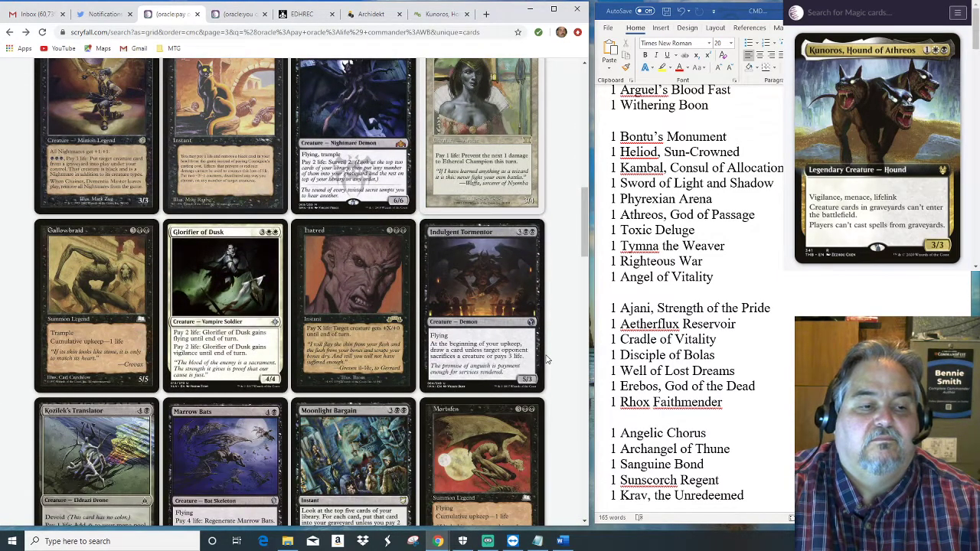
scroll(547, 360, down, 1)
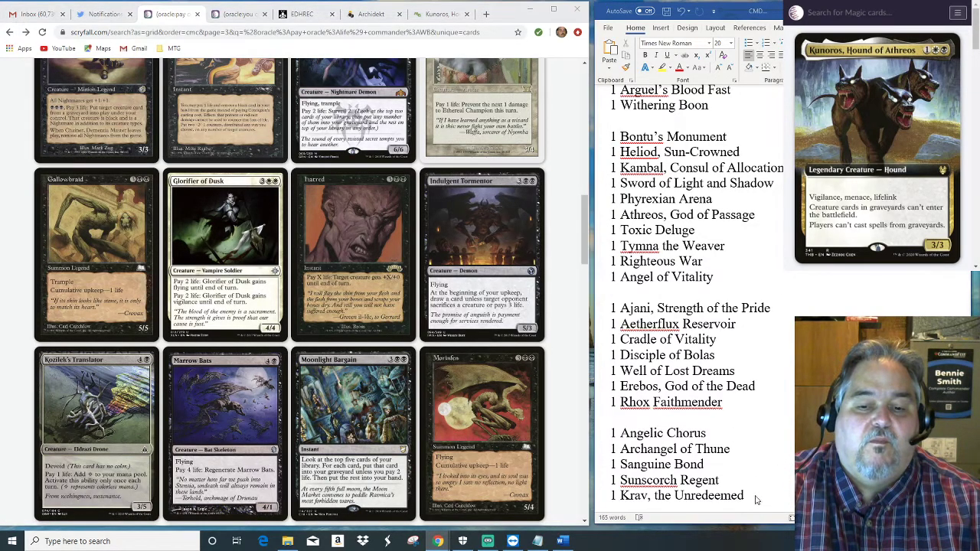
text(1 Kokusho, the Evening Star 1 Regna, the Redeemer 1 Noxious Gearhulk)
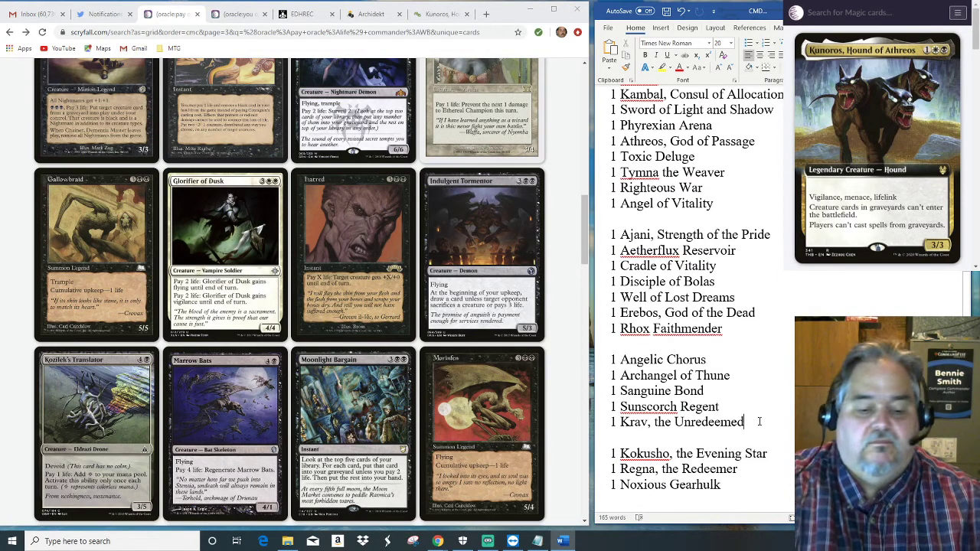
key(Return)
text(1 Hatred)
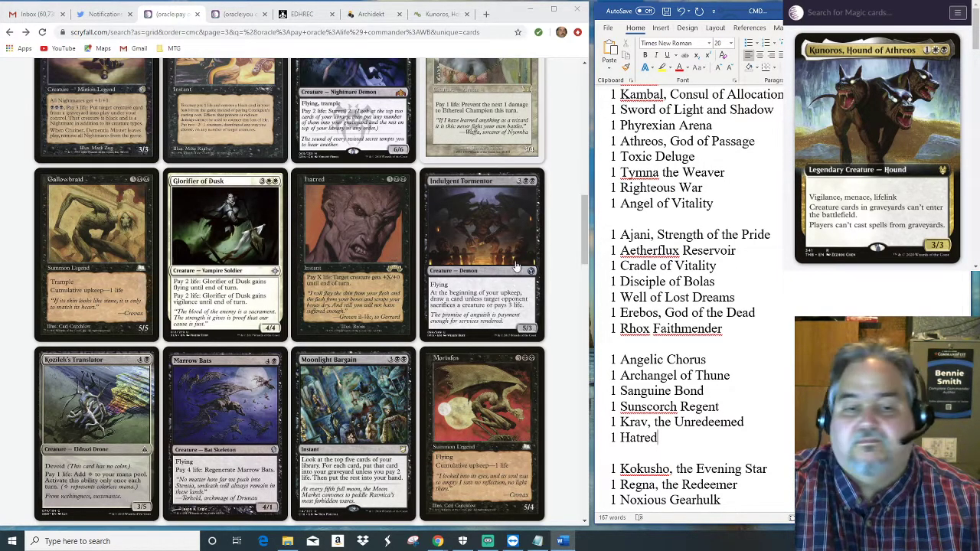
Add "1 Necropotence" below Angel of Vitality in the decklist.
mouse_move(586, 237)
mouse_down()
mouse_move(586, 264)
mouse_move(582, 232)
mouse_up()
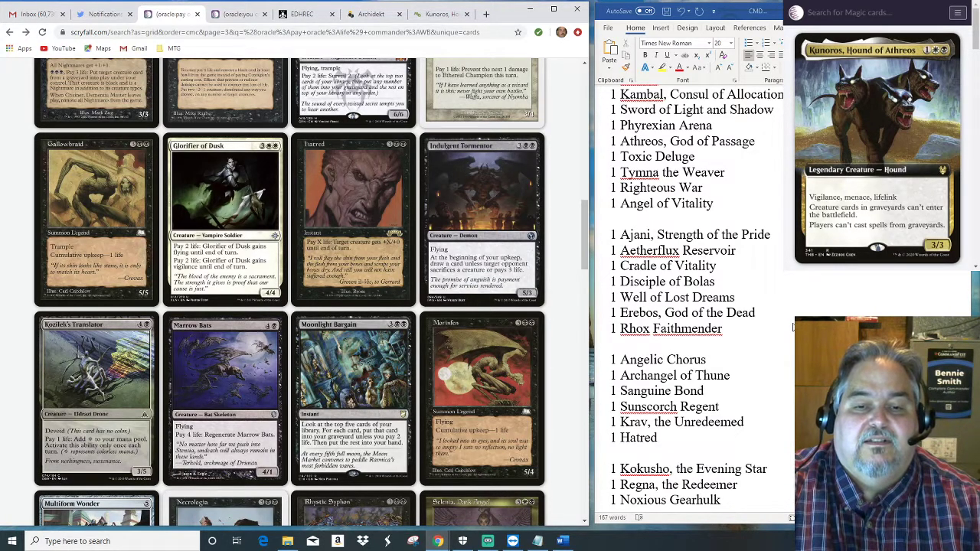
click(729, 209)
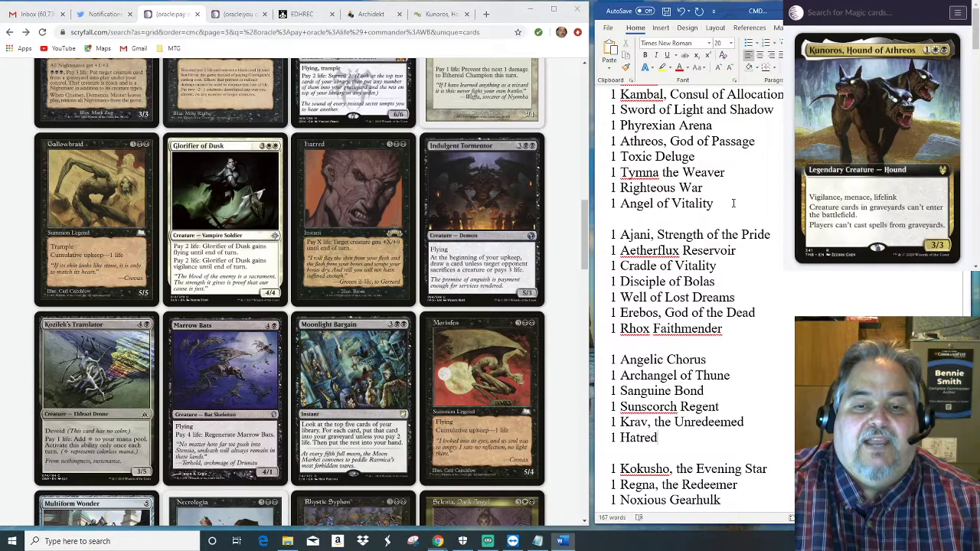
scroll(741, 206, up, 2)
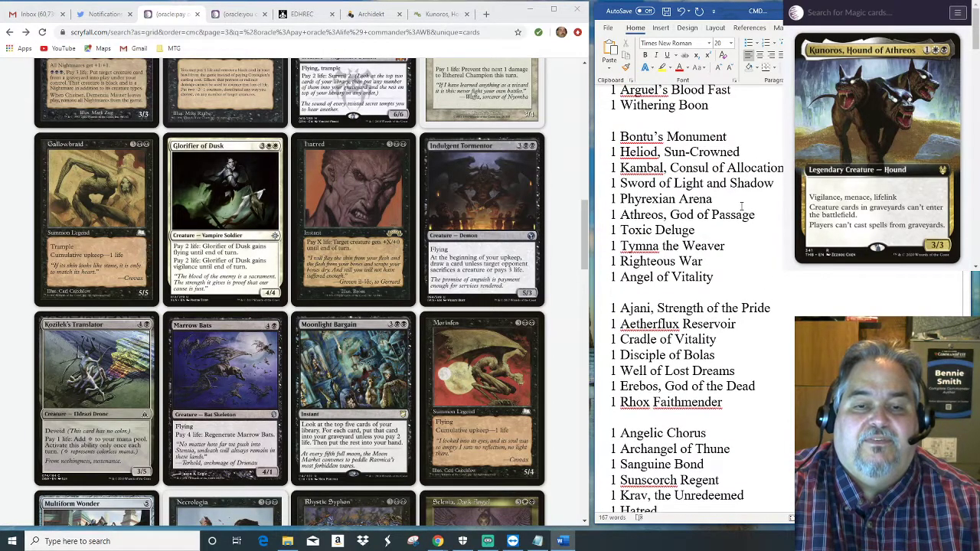
click(715, 276)
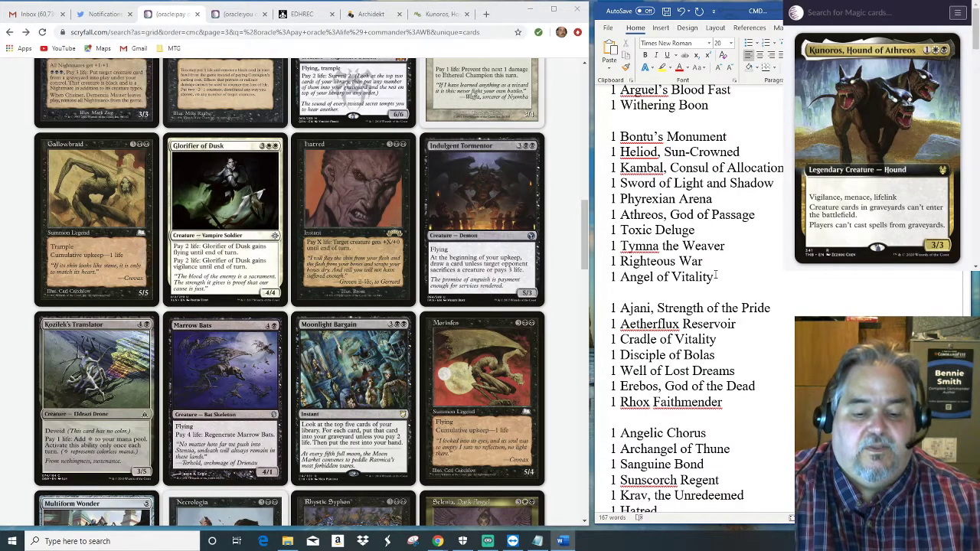
key(Return)
text(1 Ne)
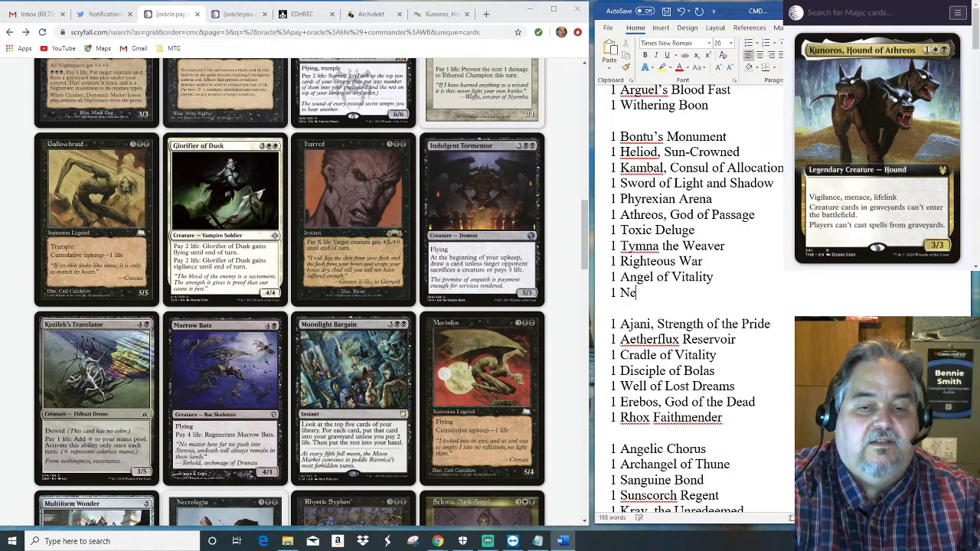
text(cropotence)
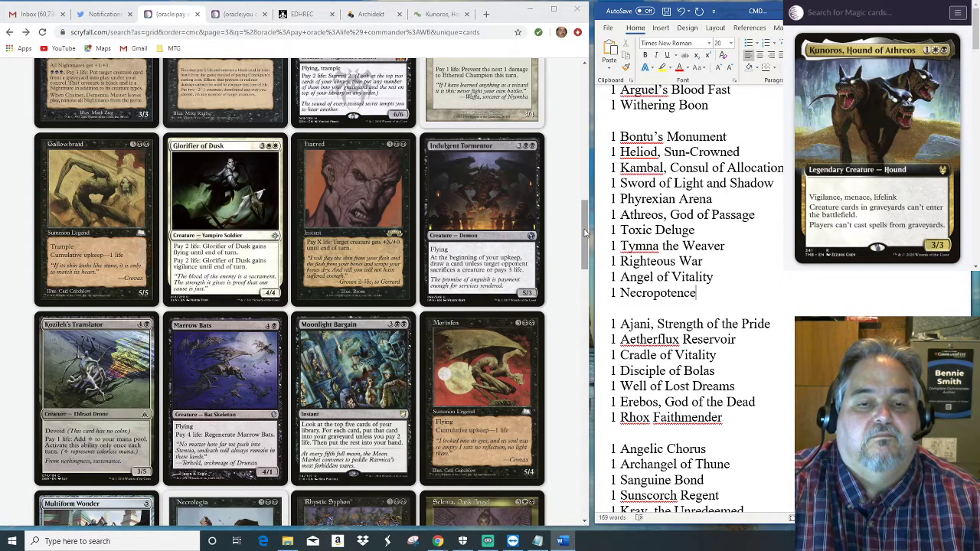
Review further five-mana pay-life cards and add "1 Vona, Butcher of Magan" below Hatred in the decklist.
scroll(584, 230, down, 1)
drag(585, 253, 584, 264)
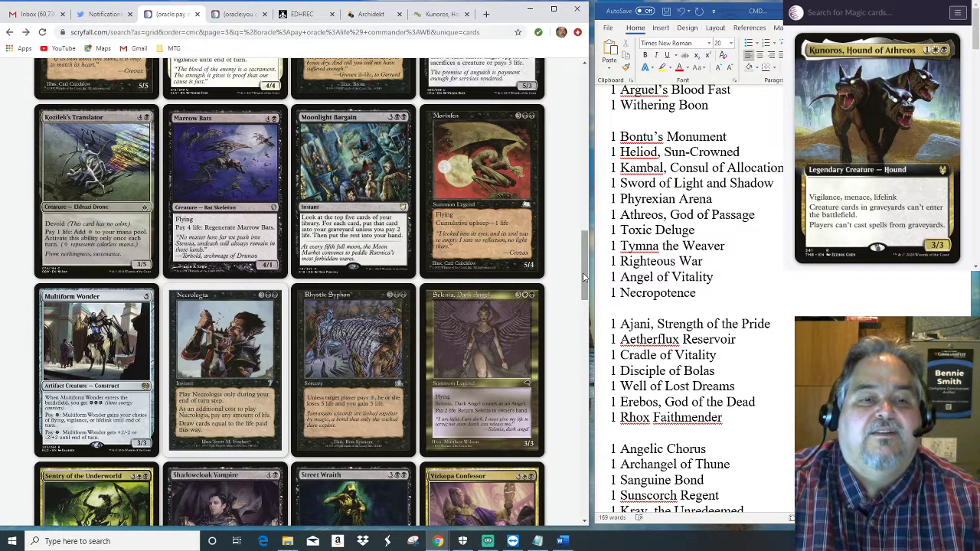
drag(583, 280, 584, 297)
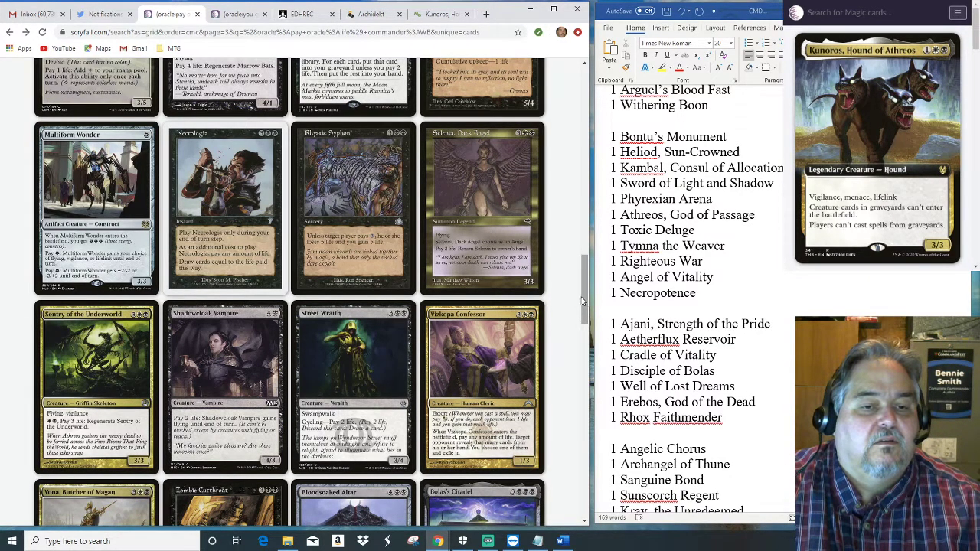
scroll(579, 300, down, 4)
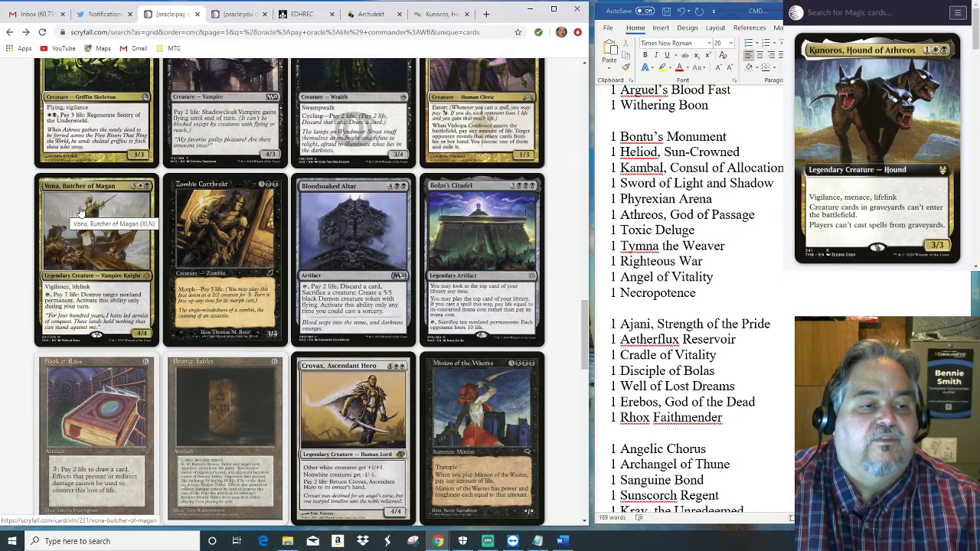
scroll(731, 397, down, 3)
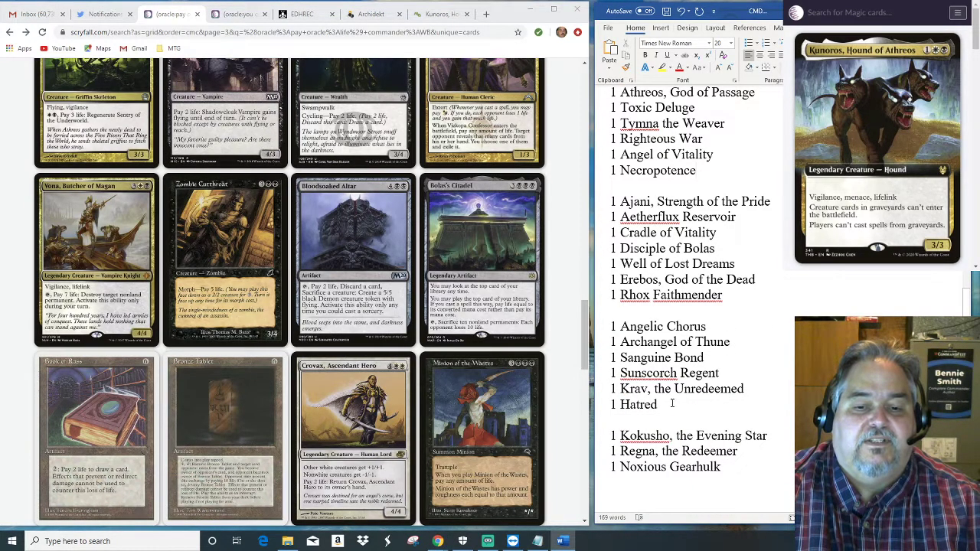
key(Return)
text(1 V)
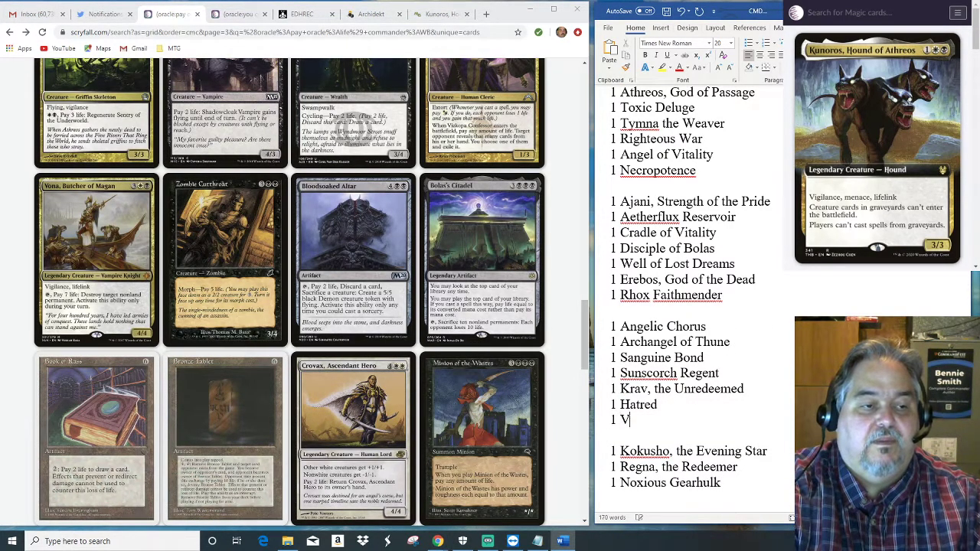
text(ona, Butch)
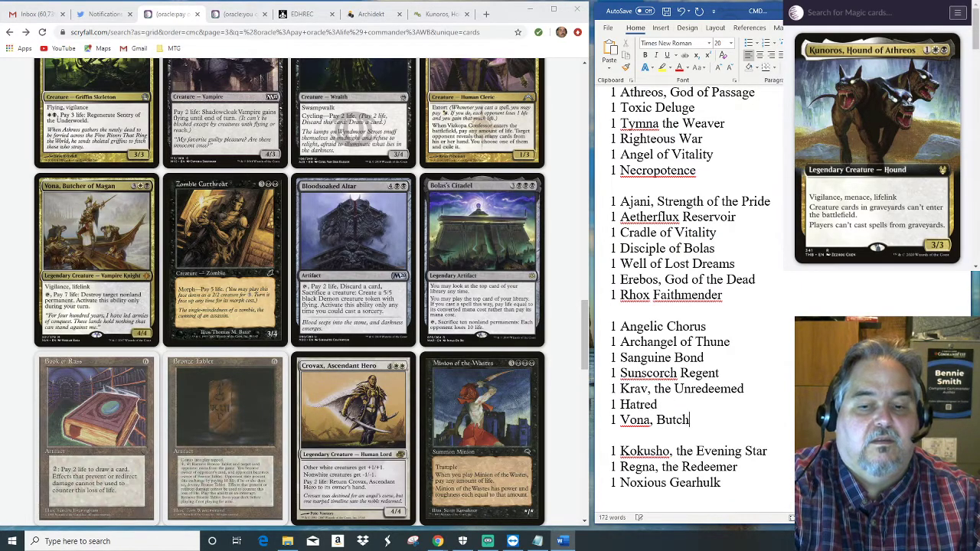
text(er of Magan)
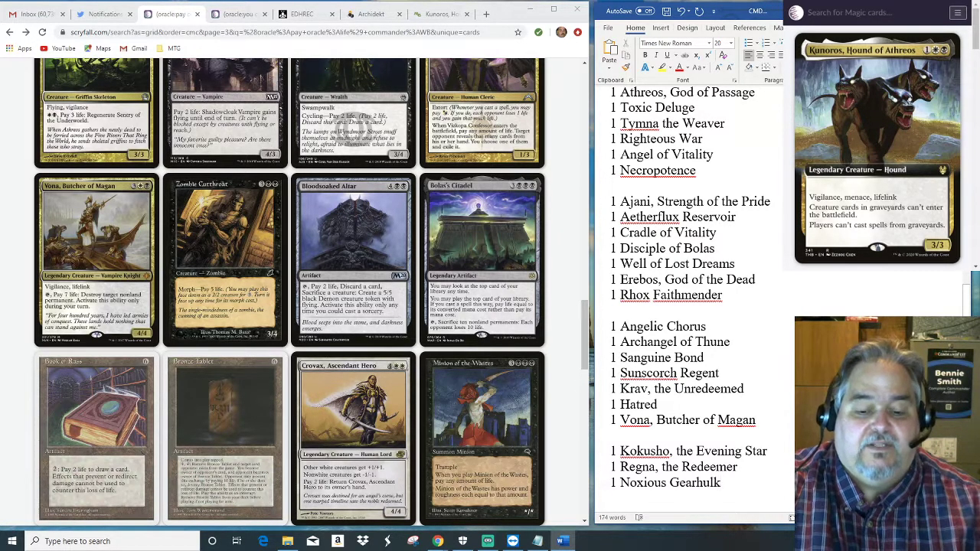
Add "1 Bolas's Citadel" below Noxious Gearhulk in the decklist.
key(Return)
text(1 Bo)
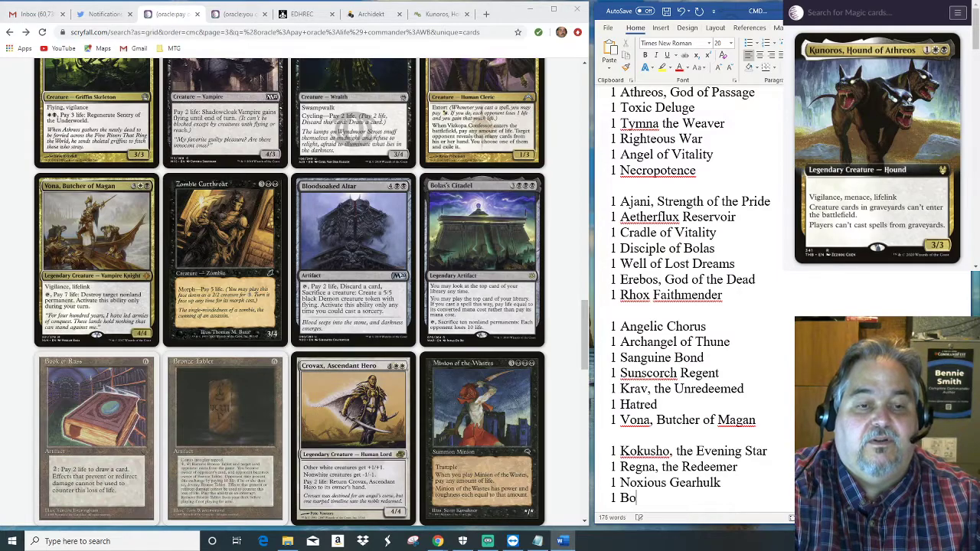
text(las's Citadel)
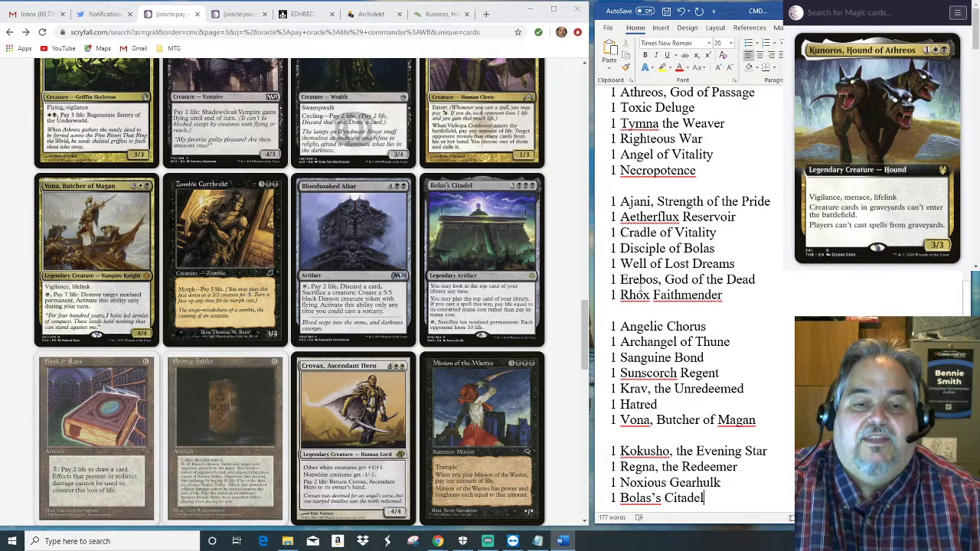
Examine the remaining high-cost pay-life cards through the end of the search results.
scroll(586, 364, down, 3)
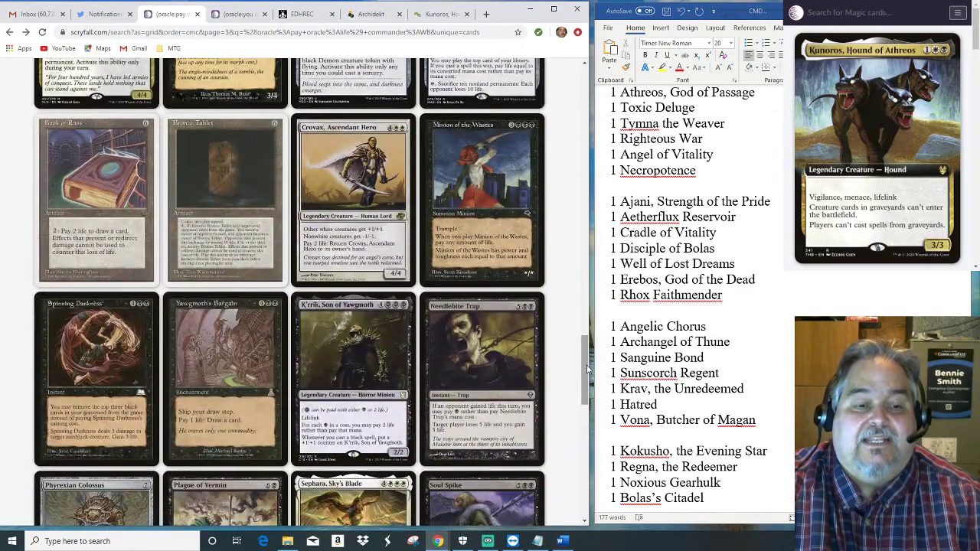
drag(586, 369, 585, 429)
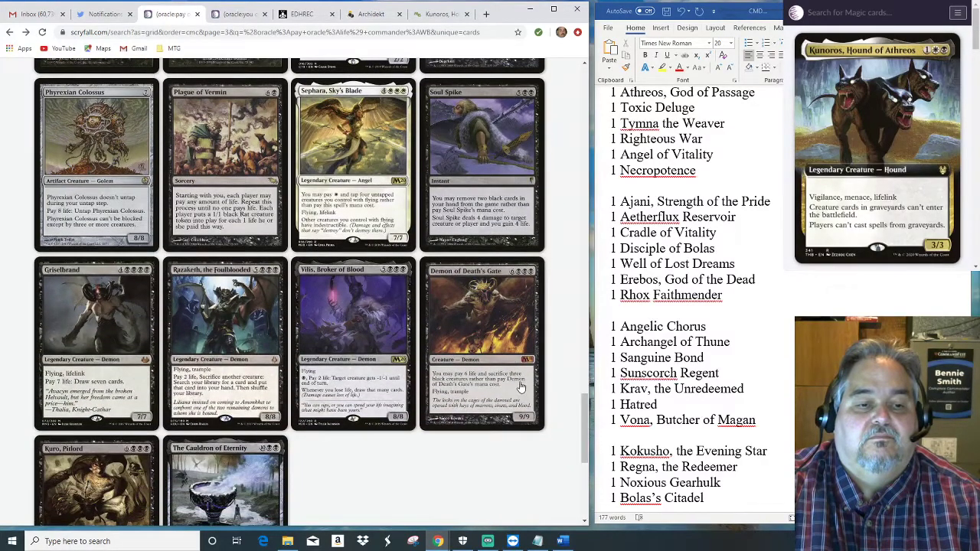
scroll(414, 474, down, 1)
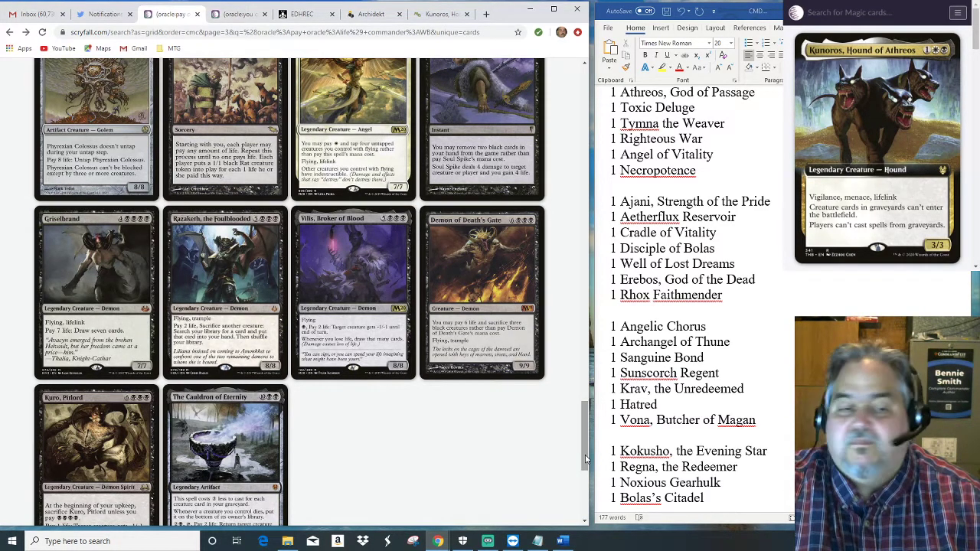
Review the whole decklist from Kunoros, Hound of Athreos down to Bolas's Citadel.
drag(584, 455, 582, 119)
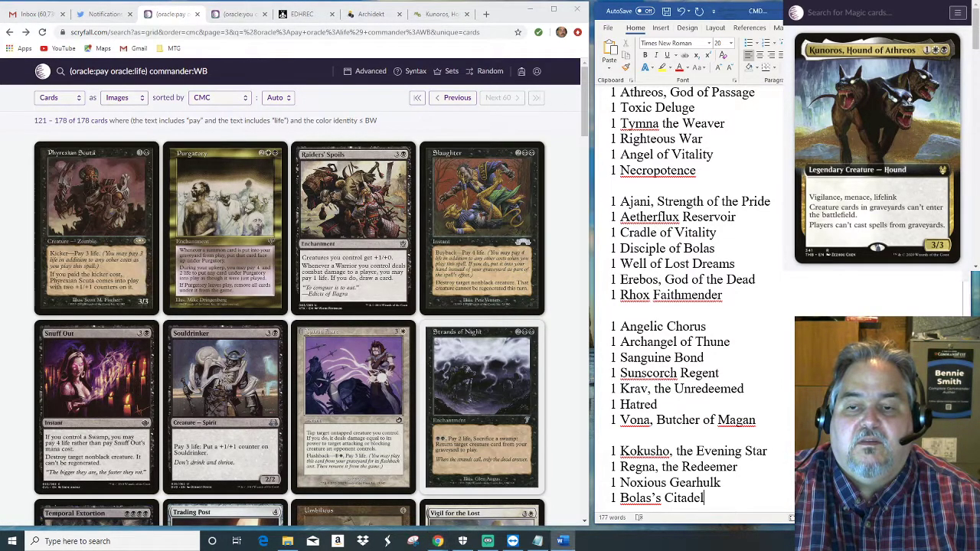
scroll(697, 298, up, 8)
scroll(696, 299, up, 1)
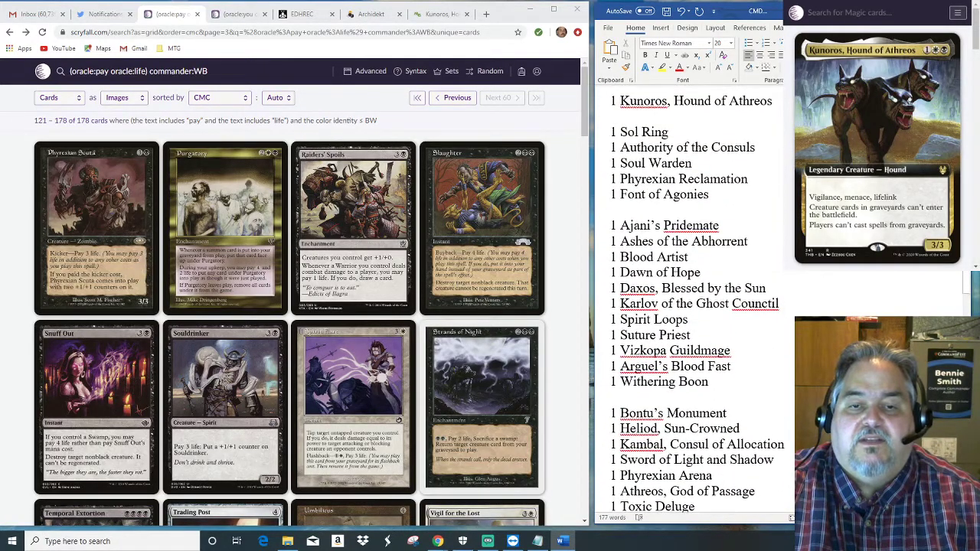
scroll(697, 298, down, 7)
scroll(697, 299, down, 3)
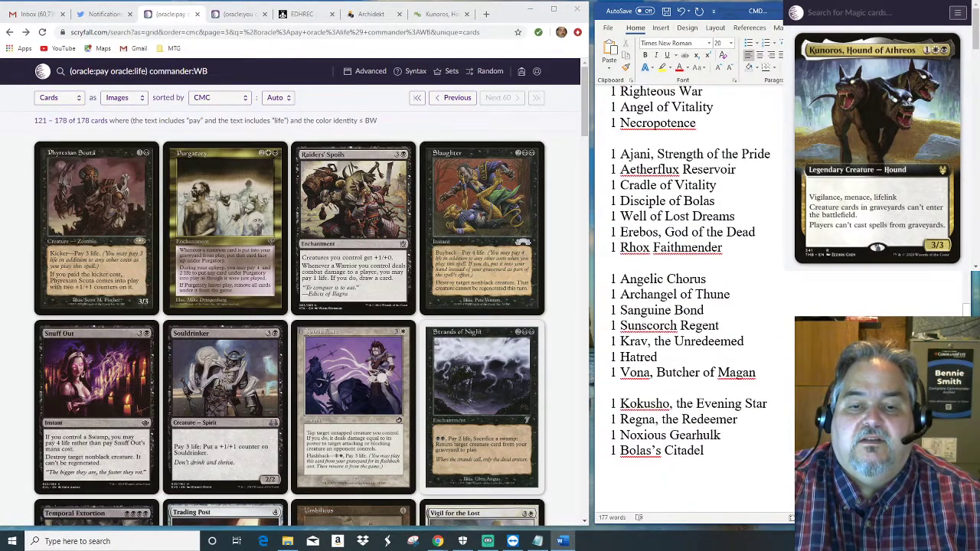
scroll(697, 298, up, 13)
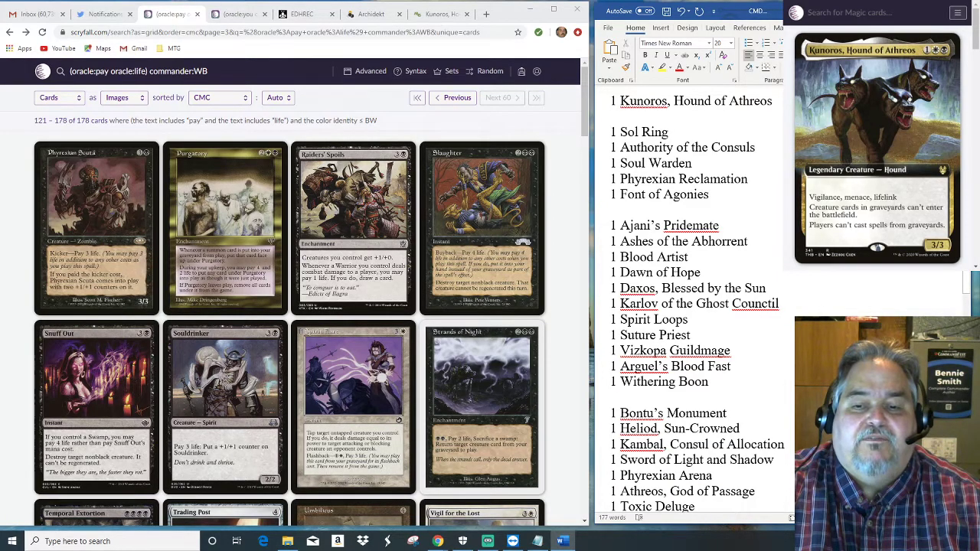
scroll(690, 299, down, 10)
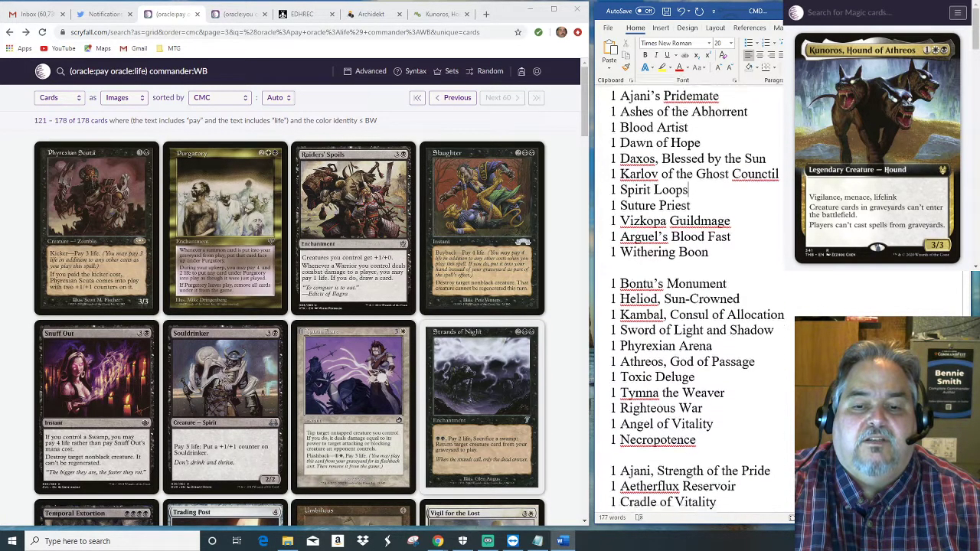
scroll(690, 299, up, 10)
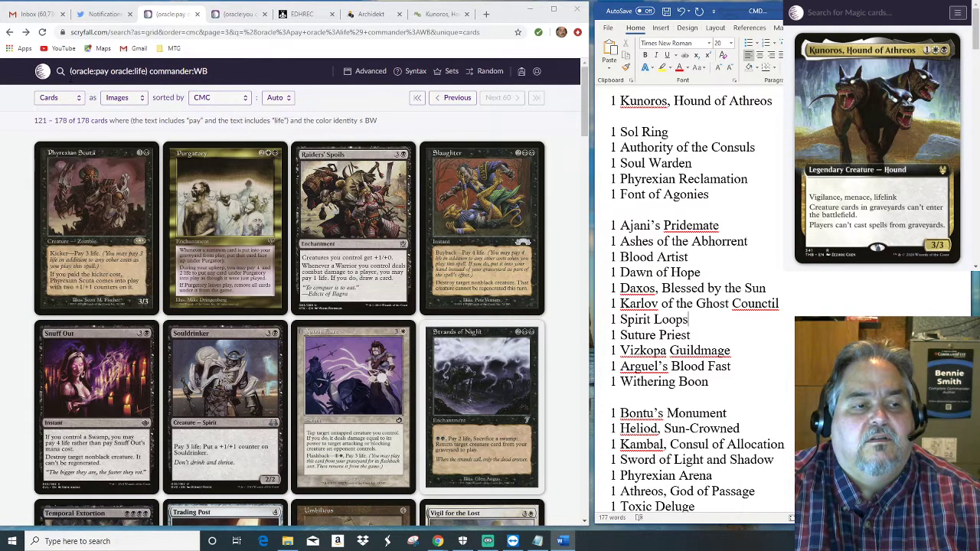
Start a new advanced card search with the rules text "exile target" and a white and black commander color identity.
click(40, 72)
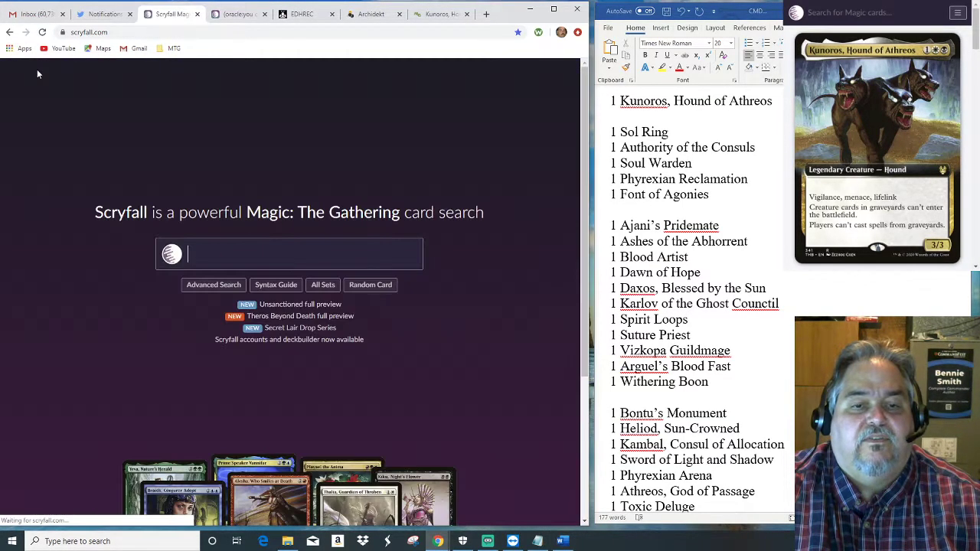
click(215, 284)
click(158, 144)
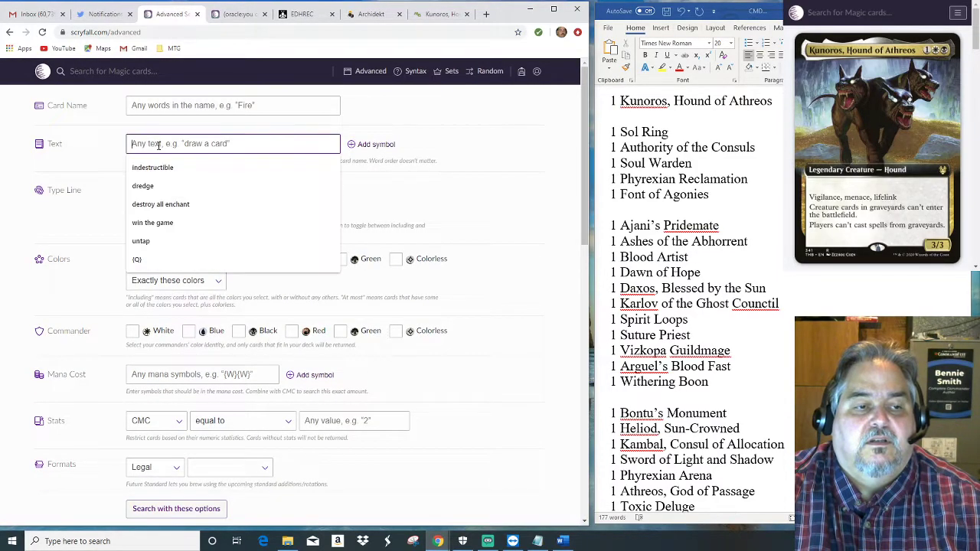
text(exile )
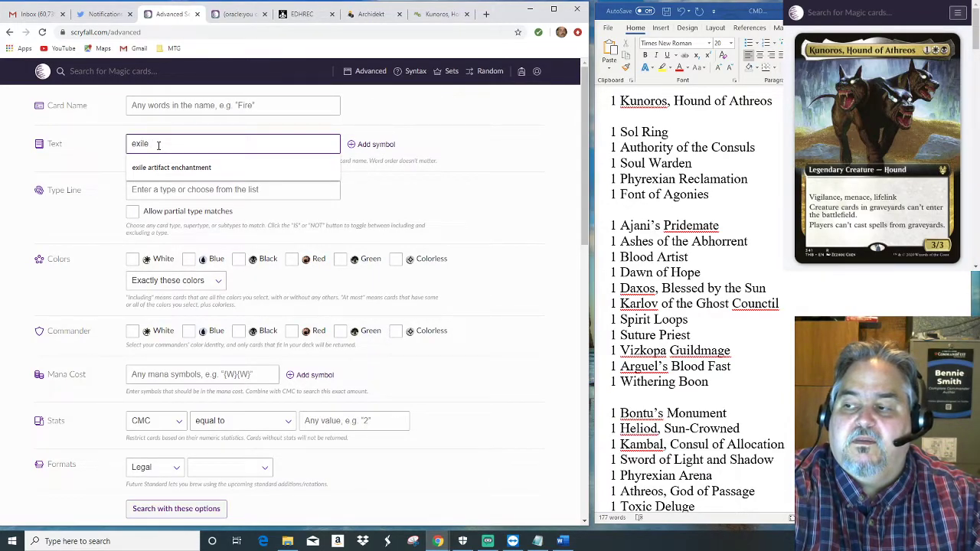
text(target)
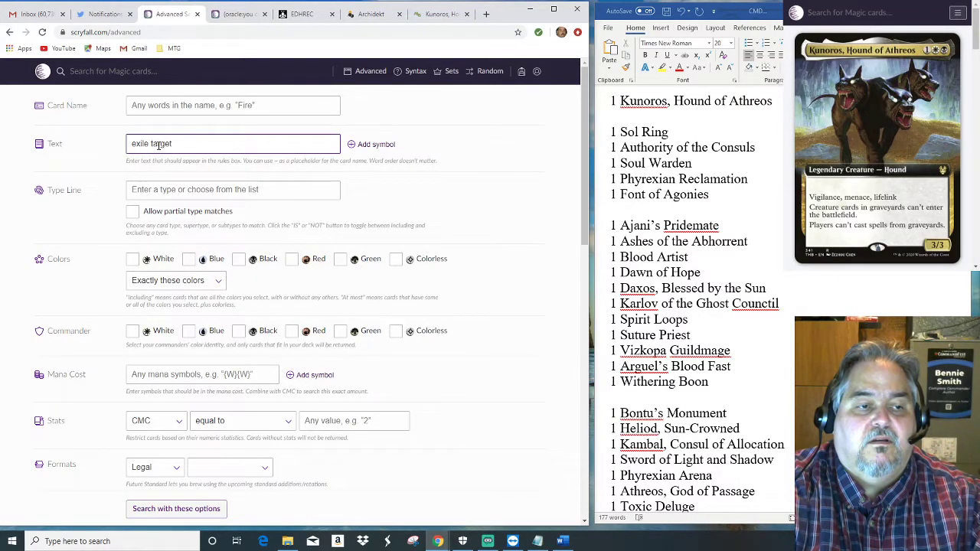
click(133, 331)
click(239, 331)
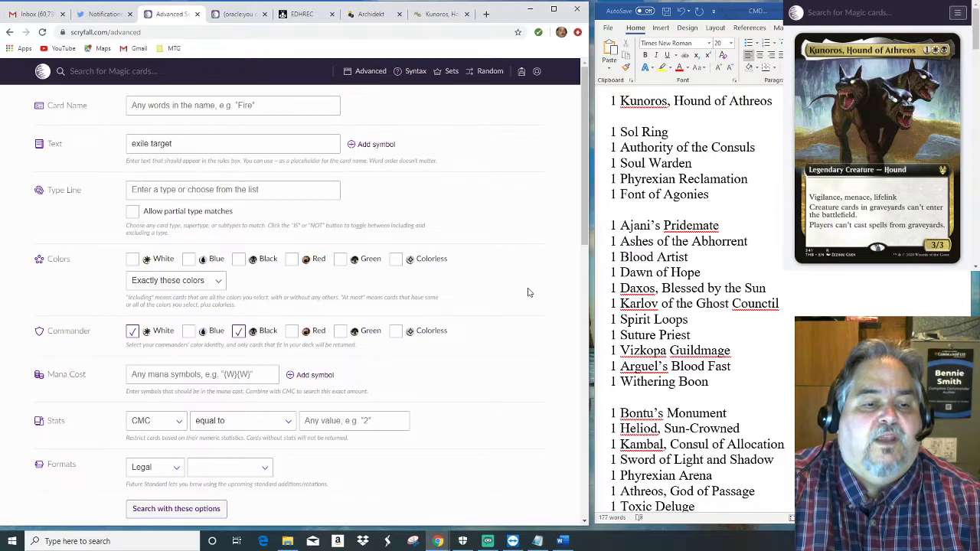
Sort the card search by CMC and run it.
scroll(528, 293, down, 4)
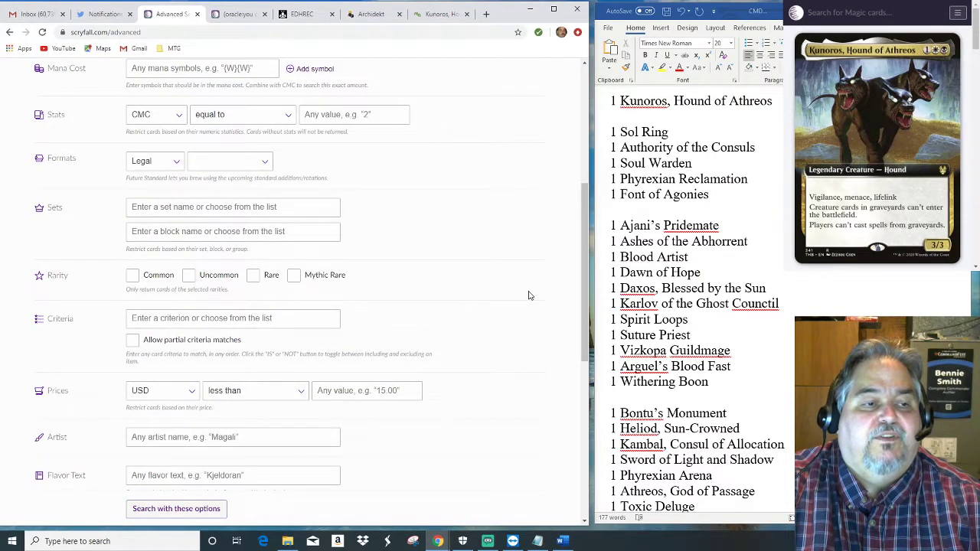
scroll(528, 295, up, 3)
scroll(530, 299, down, 4)
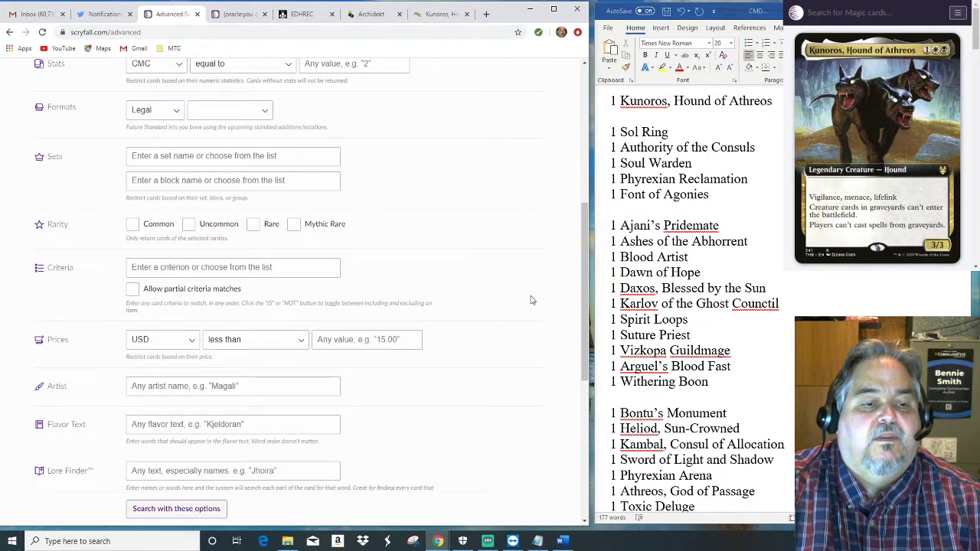
scroll(533, 300, down, 3)
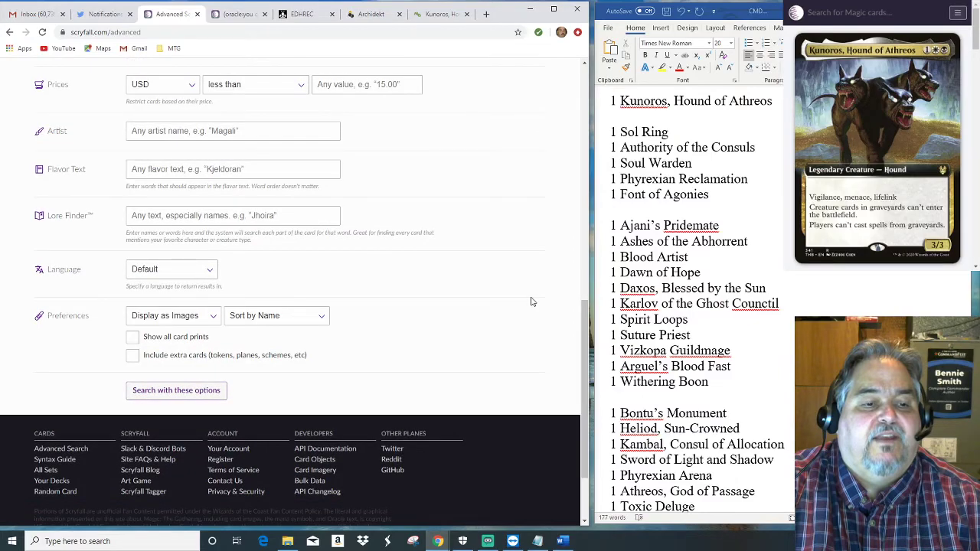
click(323, 320)
click(298, 419)
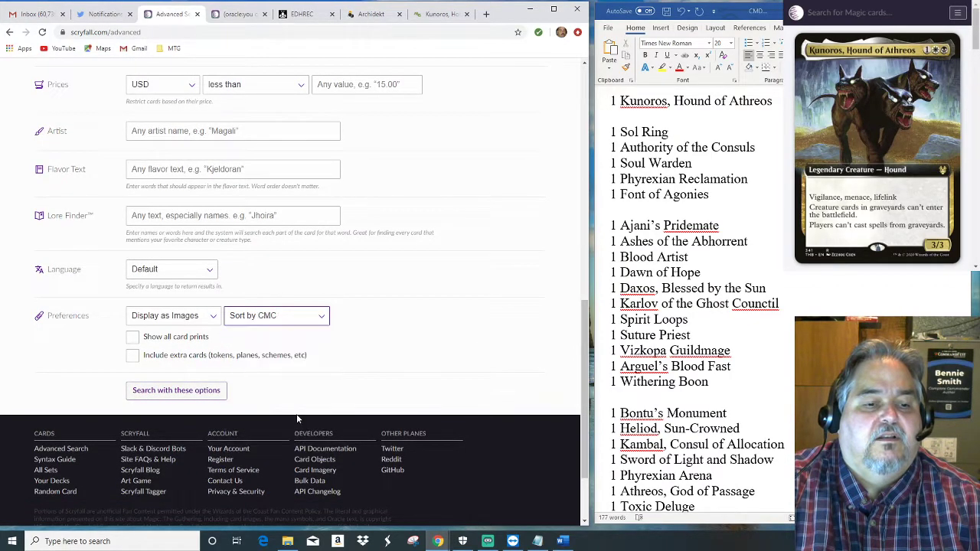
click(197, 390)
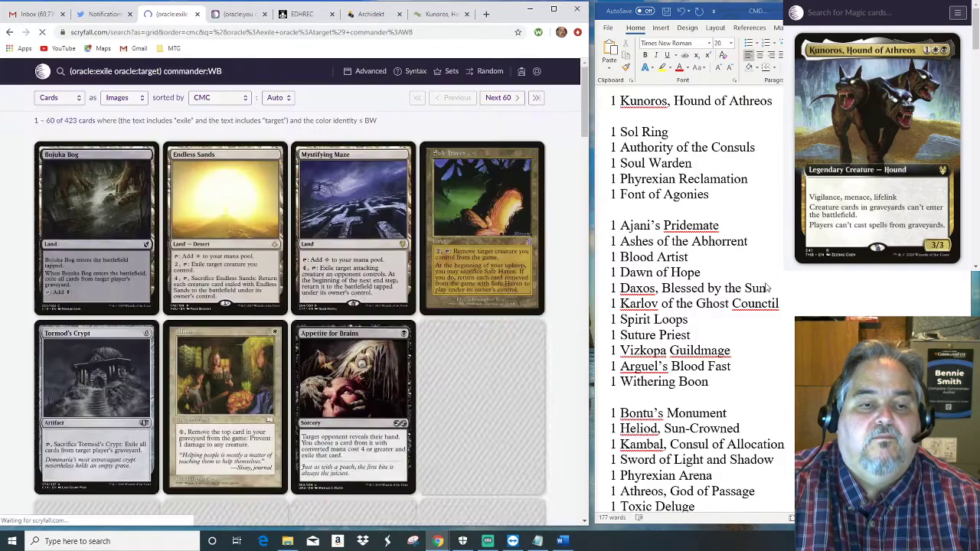
Browse the first one-mana exile cards and add "1 Erebos's Intervention" as a separate group below Bolas's Citadel in the decklist.
scroll(493, 306, down, 5)
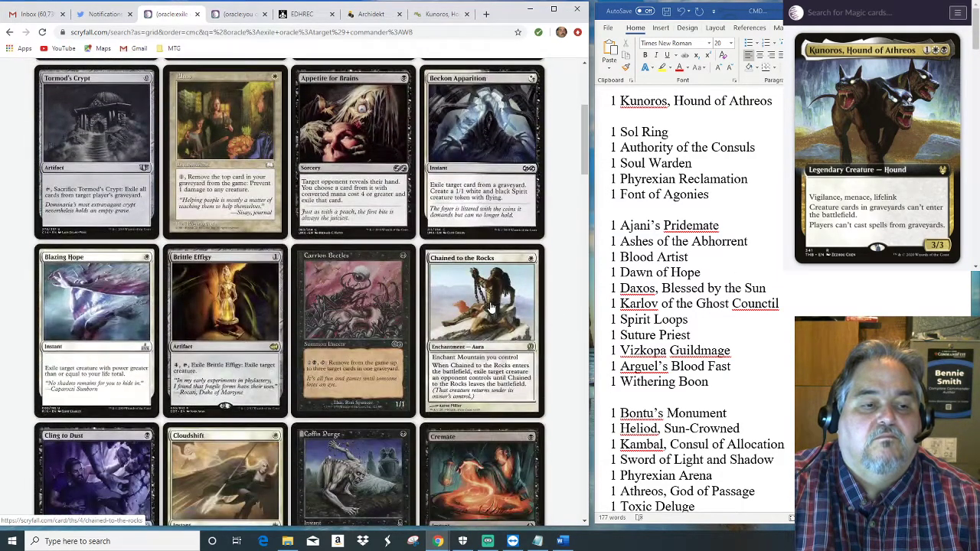
scroll(493, 307, down, 1)
scroll(492, 307, down, 4)
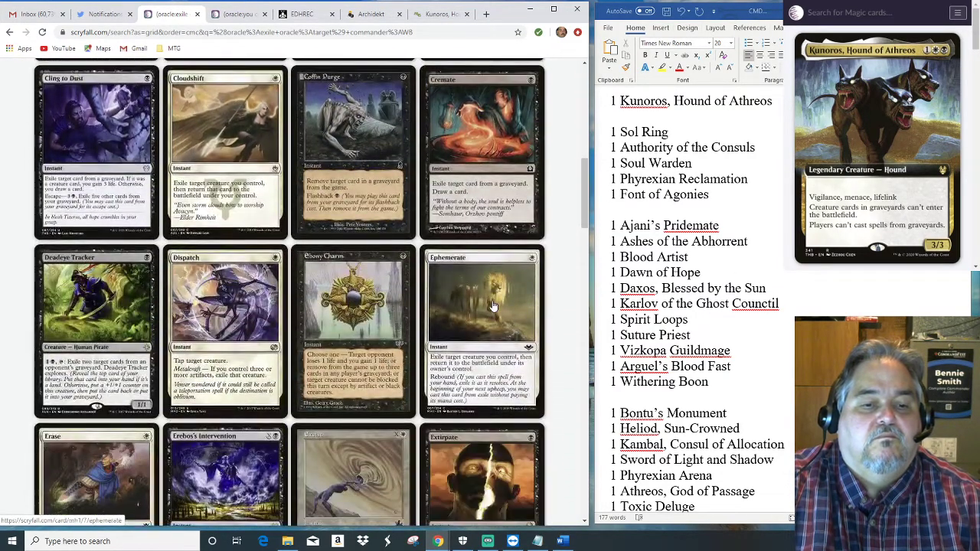
scroll(492, 306, down, 2)
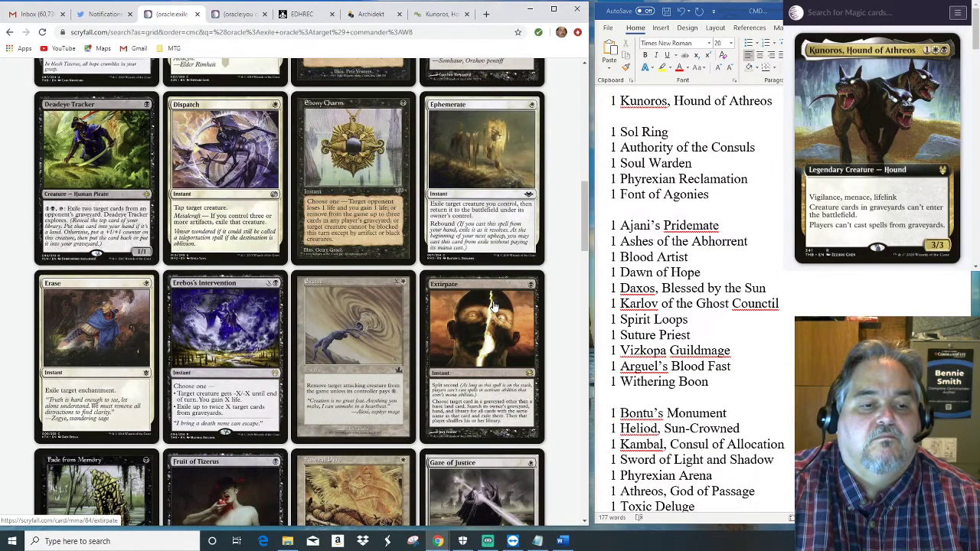
scroll(492, 306, down, 2)
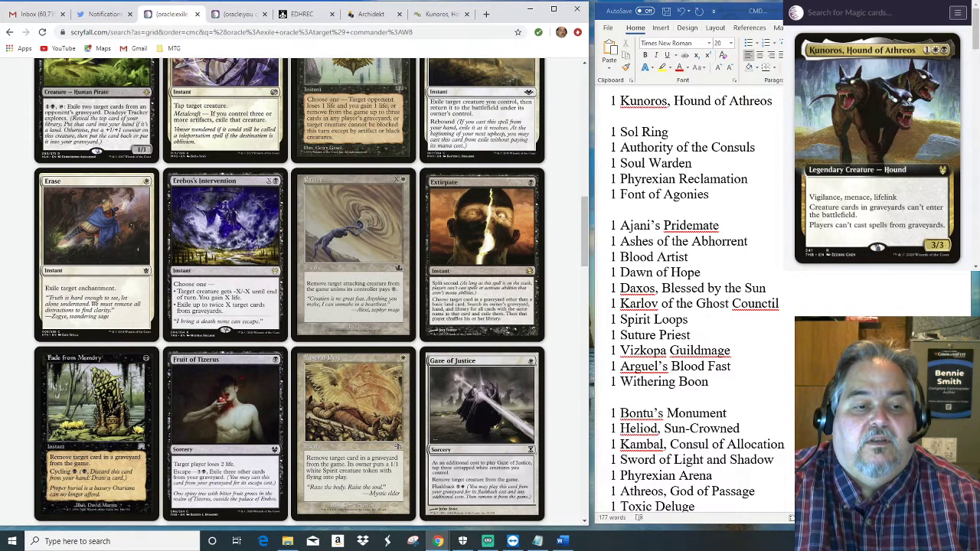
click(693, 319)
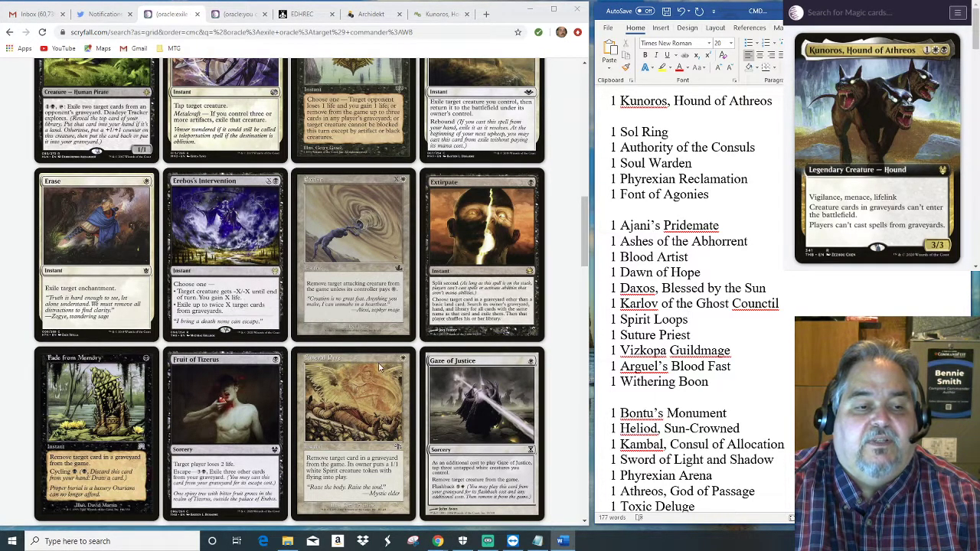
scroll(697, 306, down, 6)
scroll(630, 465, down, 4)
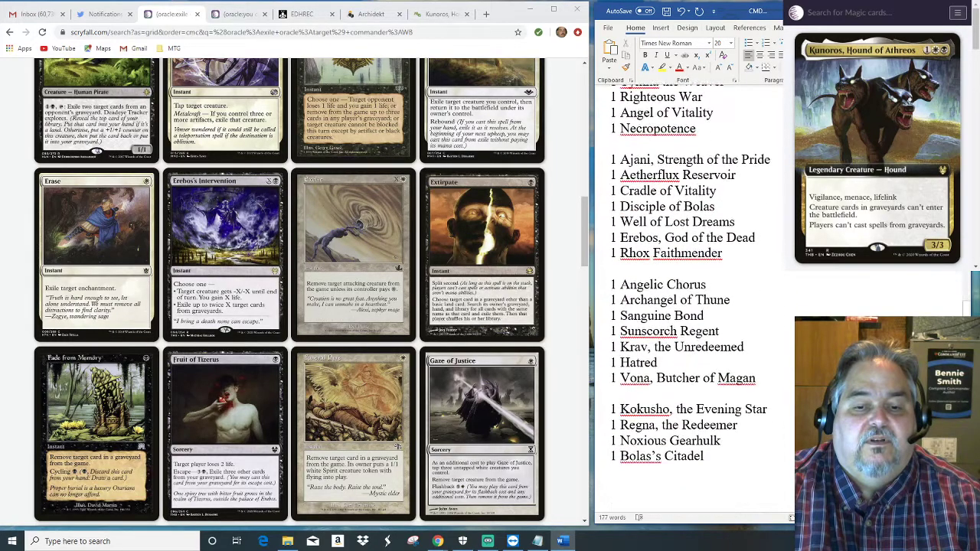
click(630, 465)
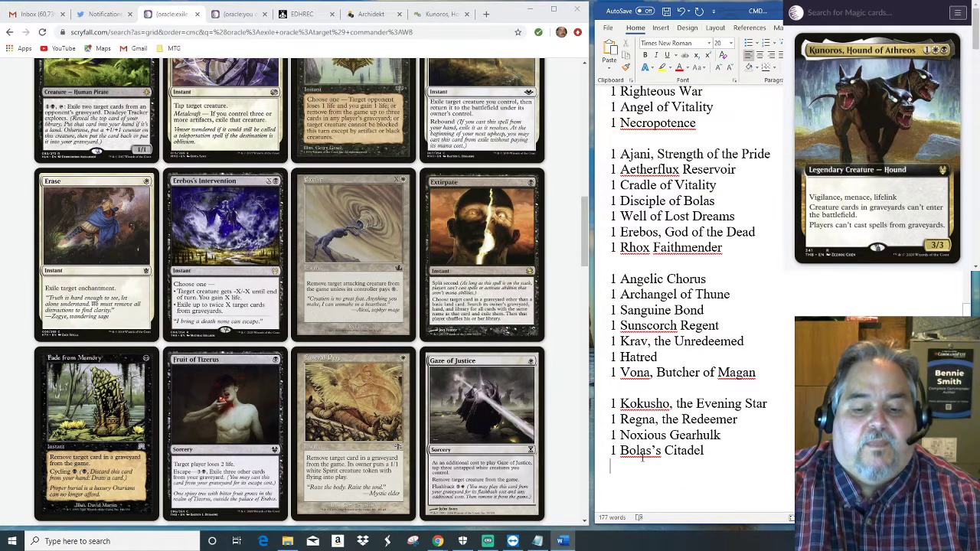
key(Return)
text(1)
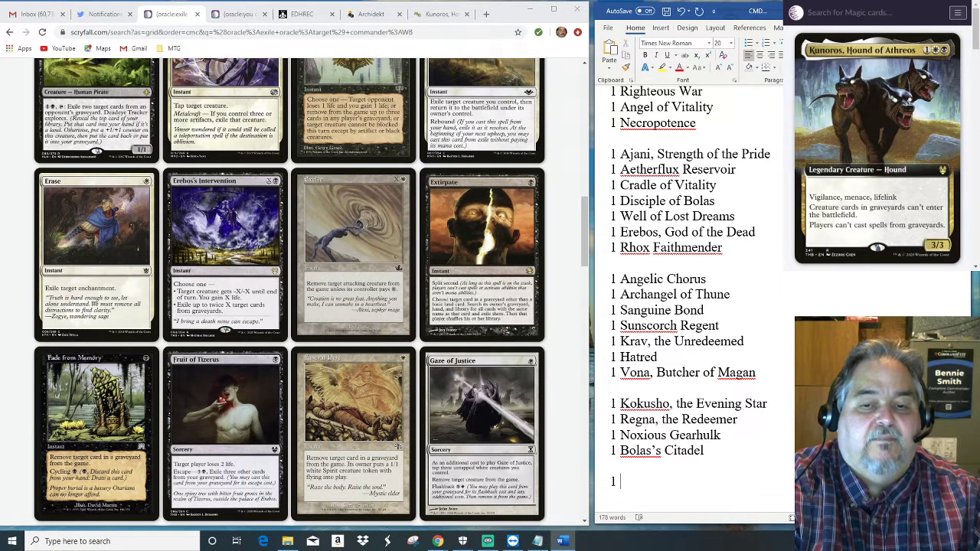
text( Erebos's )
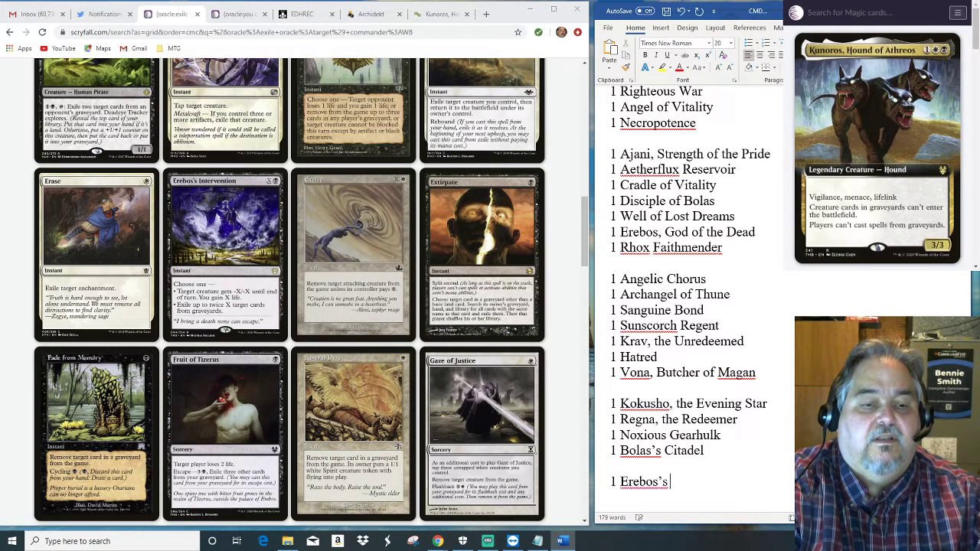
text(Interv)
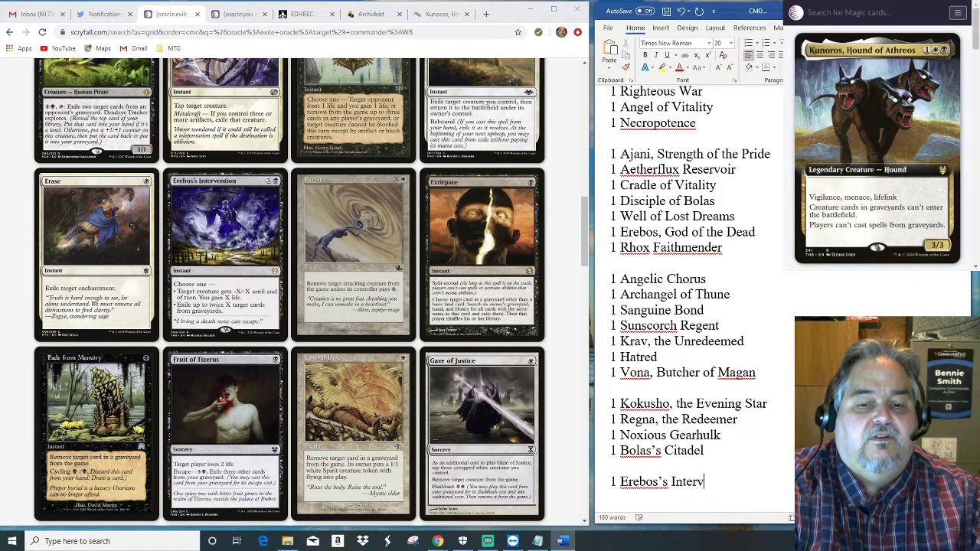
text(ention)
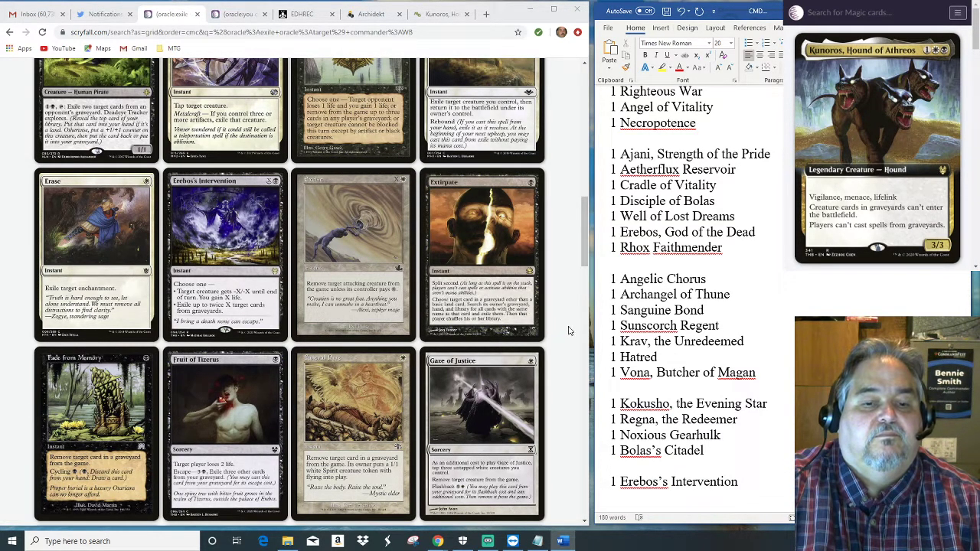
Review further one-mana exile cards and add "1 Nihil Spellbomb" below Font of Agonies in the decklist.
scroll(569, 331, down, 3)
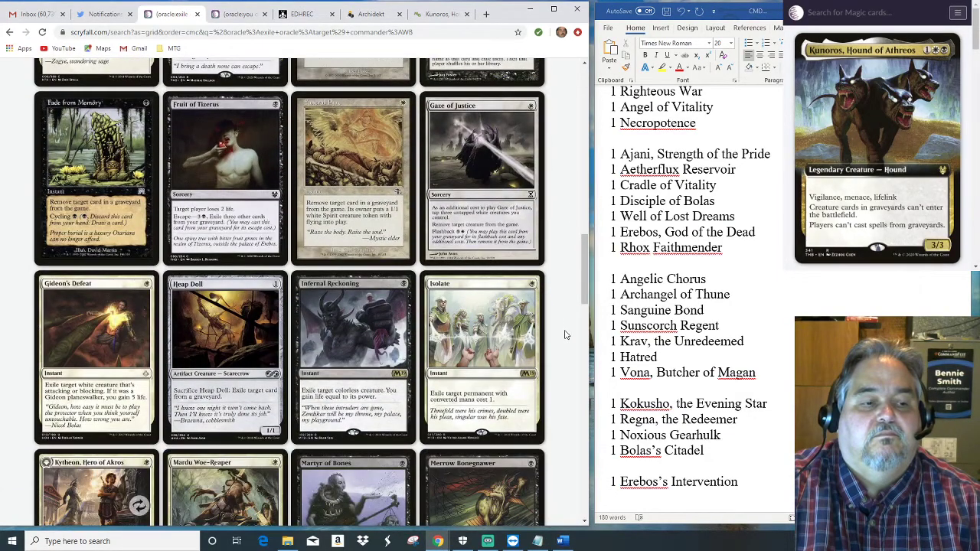
scroll(565, 335, down, 2)
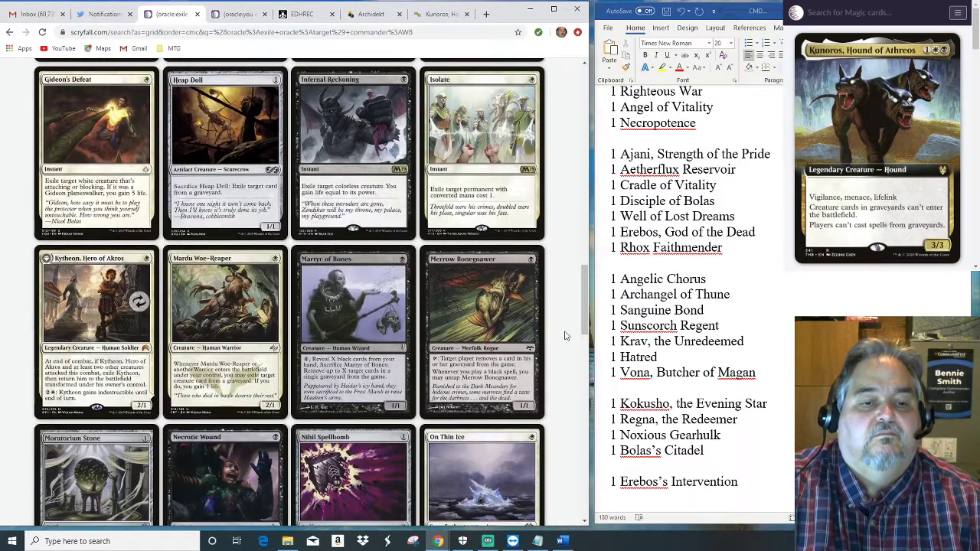
scroll(566, 335, down, 2)
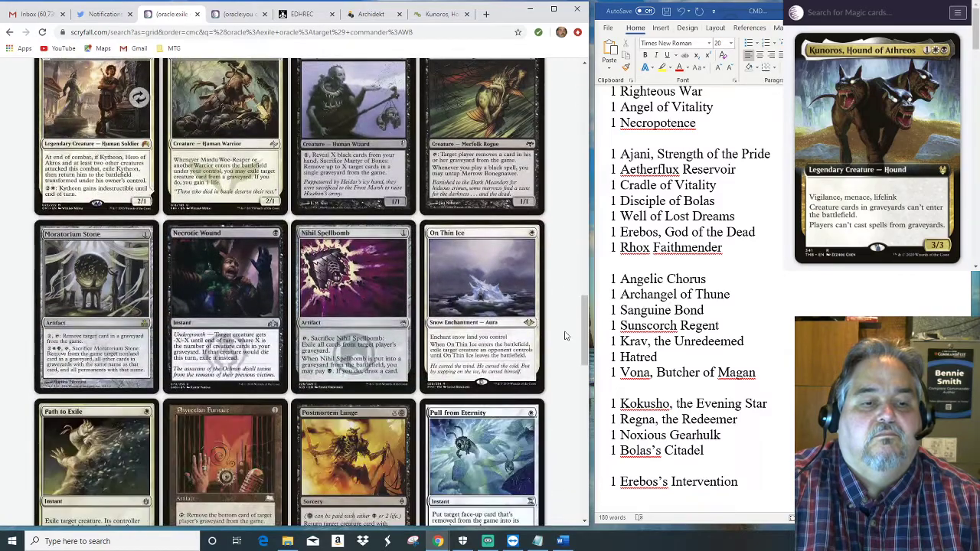
scroll(902, 295, up, 10)
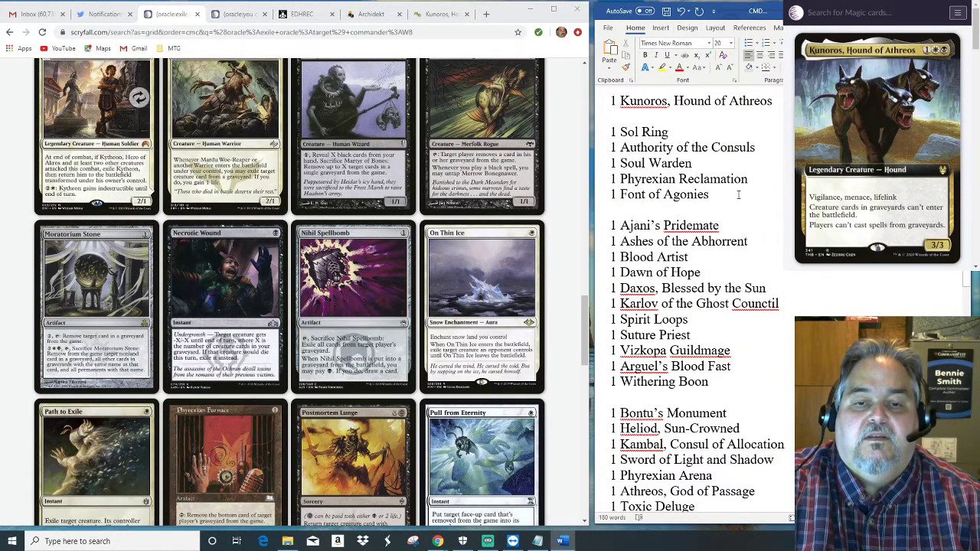
click(739, 194)
key(Return)
text(1 Nihil Spellbomb)
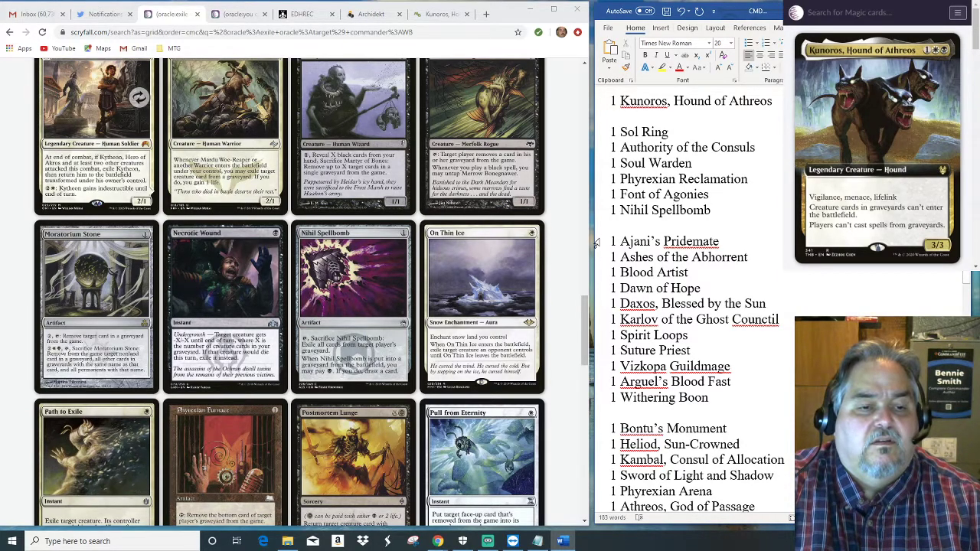
Look over more one-mana exile cards and add "1 Swords to Plowshares" below Nihil Spellbomb in the decklist.
scroll(579, 291, down, 2)
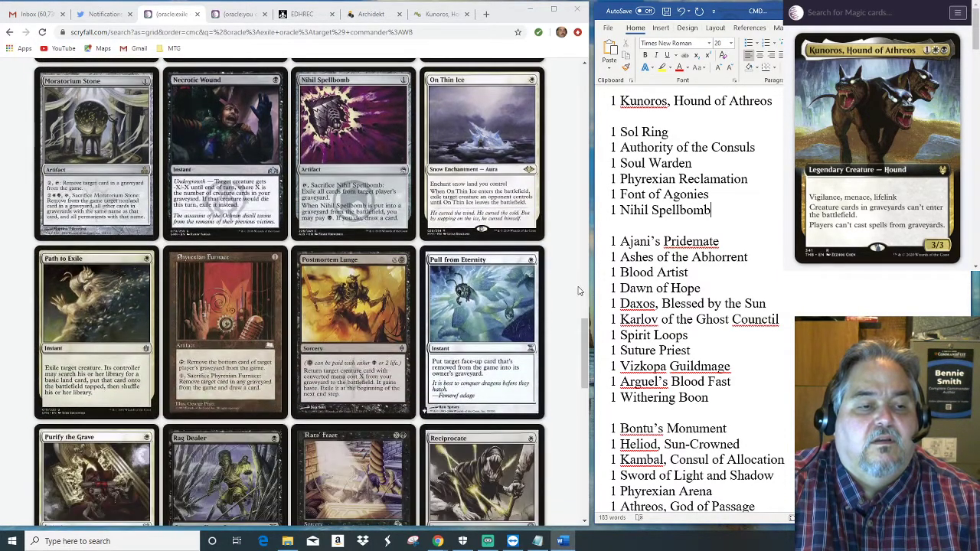
scroll(579, 291, down, 1)
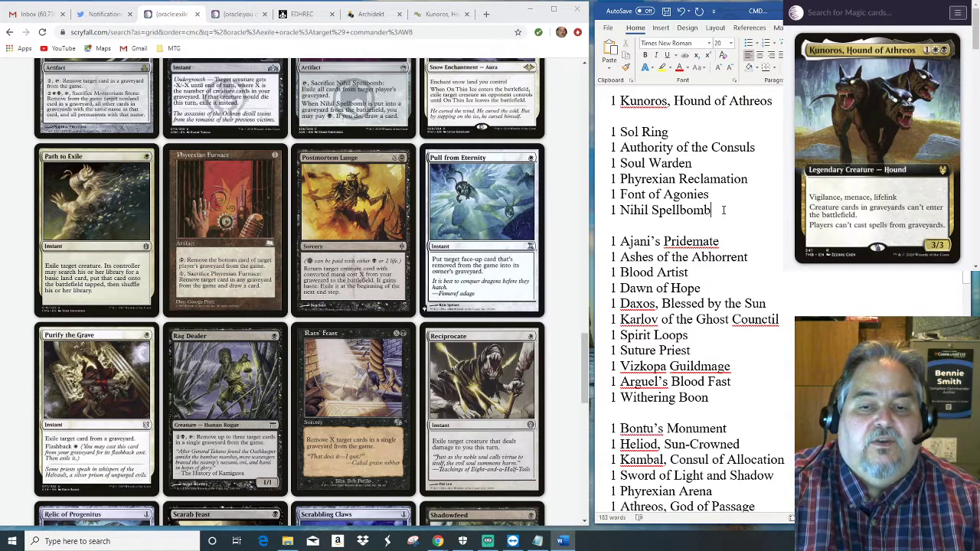
key(Return)
text(1 Sword)
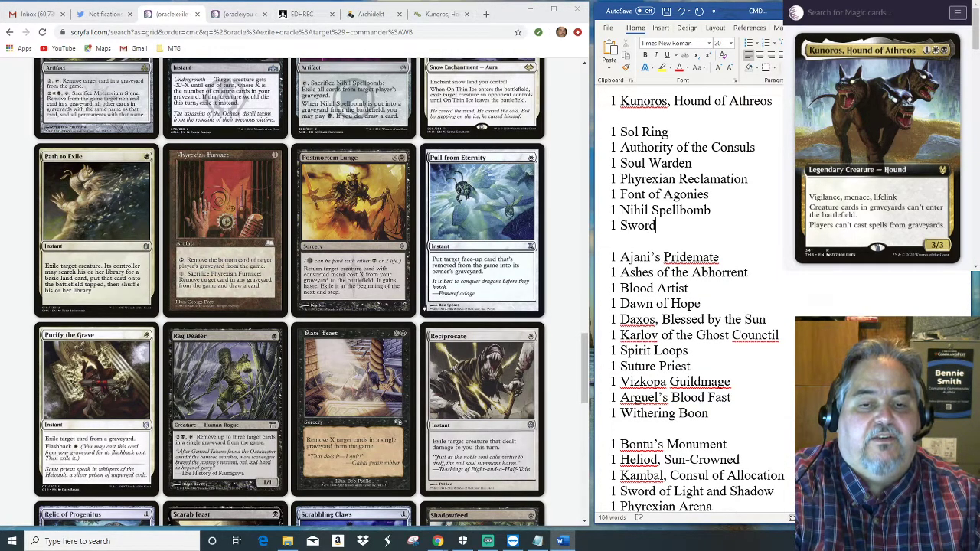
text(s to Pl)
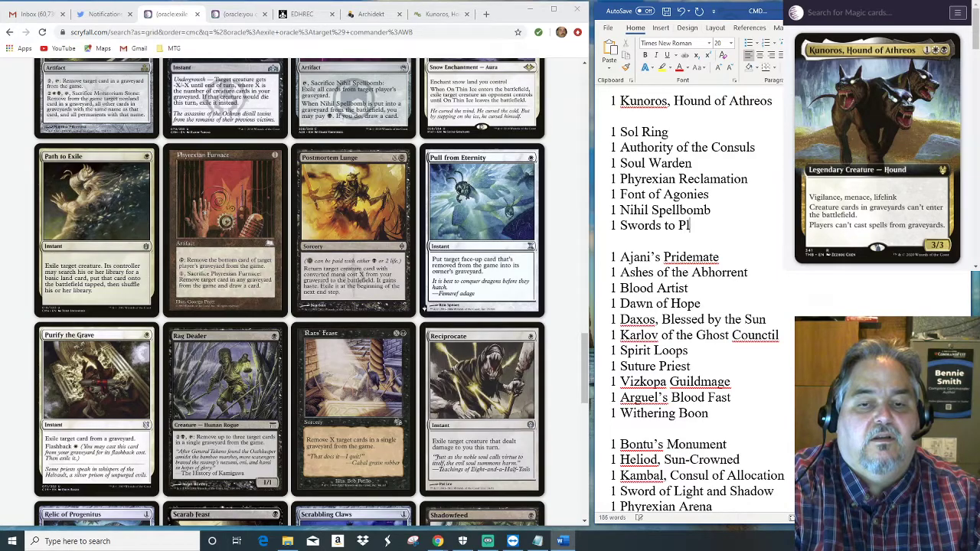
text(owshares)
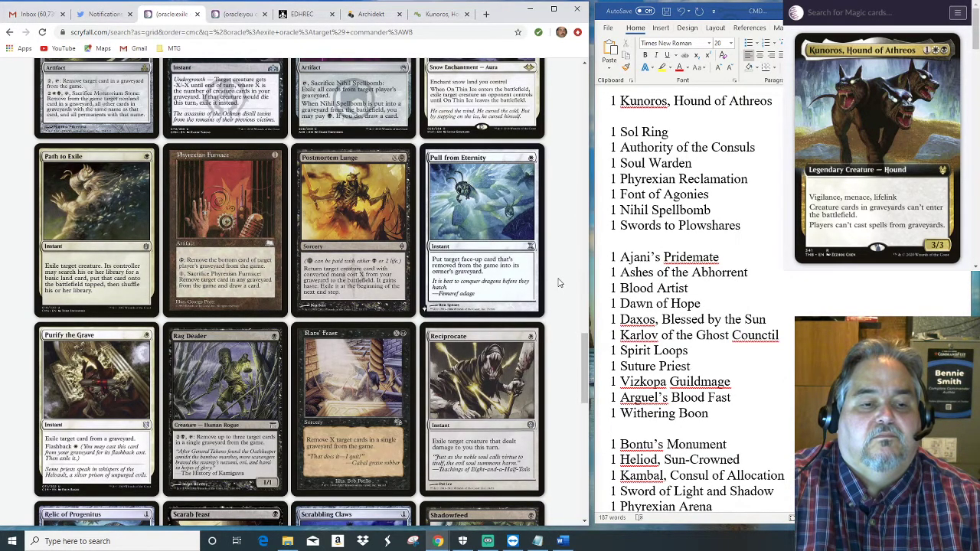
Review the remaining one-mana exile cards on this results page and open the next 60 results.
scroll(558, 284, down, 4)
scroll(558, 284, down, 2)
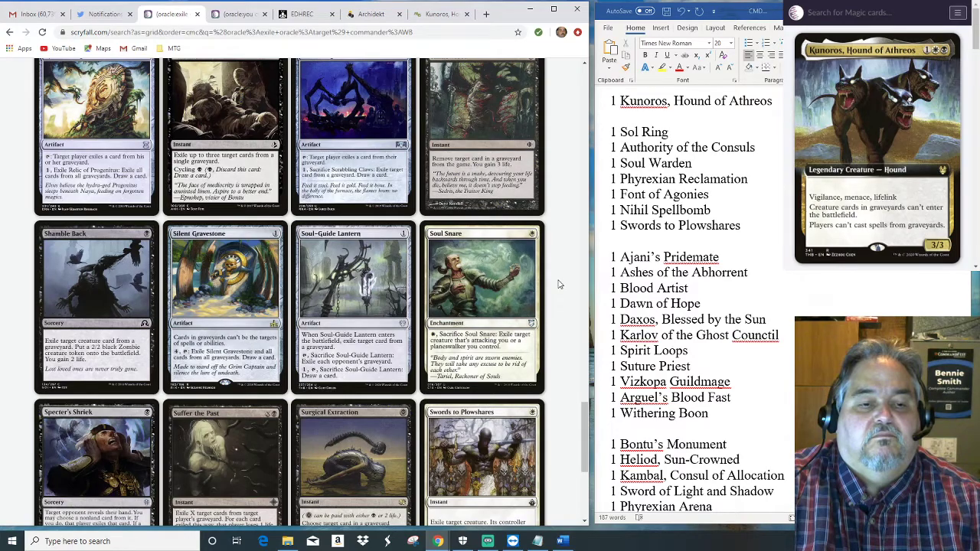
scroll(558, 284, down, 2)
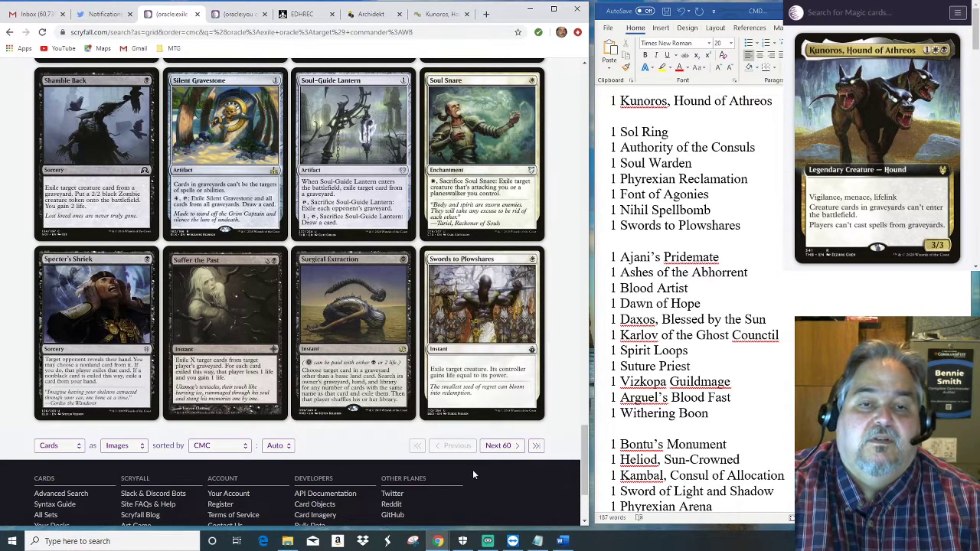
click(507, 446)
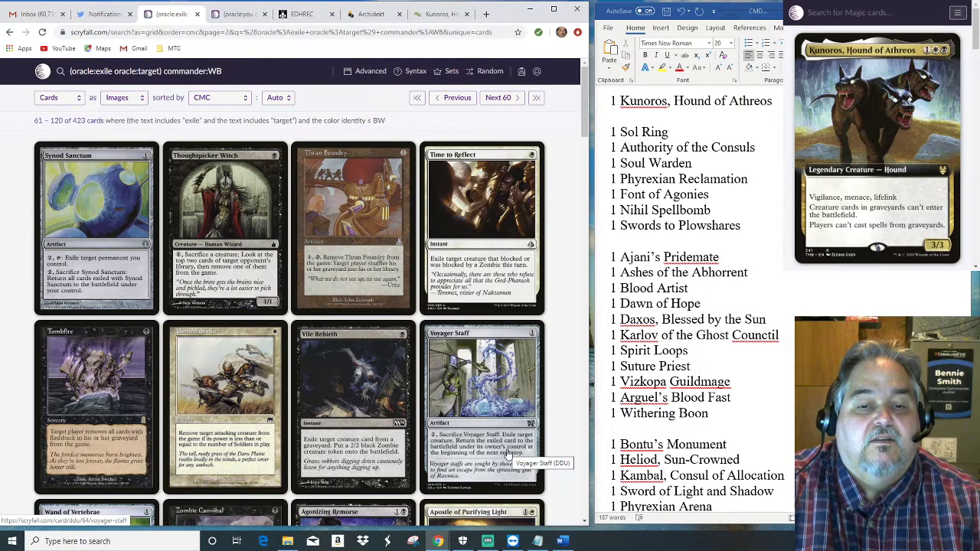
Add "1 Anguished Unmaking" below Necropotence in the decklist's three-mana group.
click(778, 387)
scroll(778, 391, down, 3)
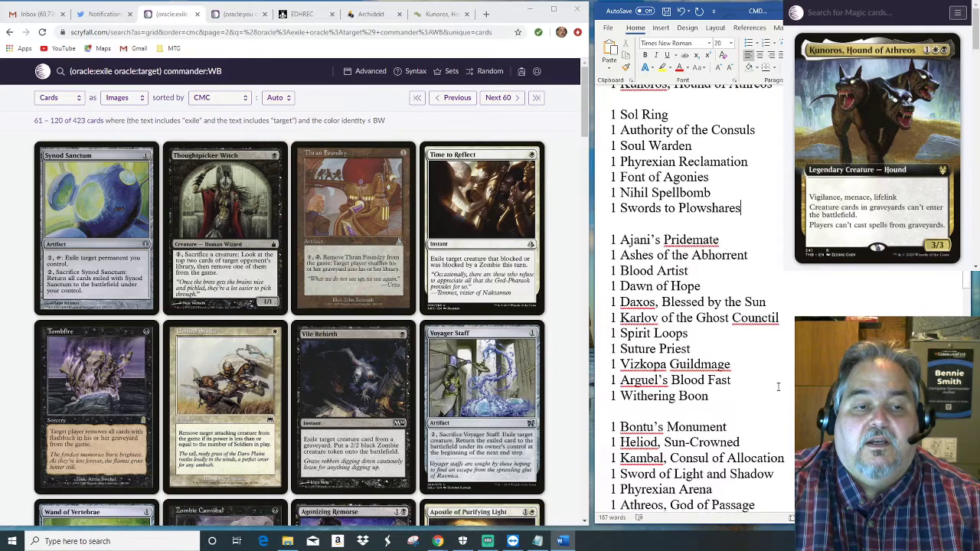
scroll(779, 391, down, 2)
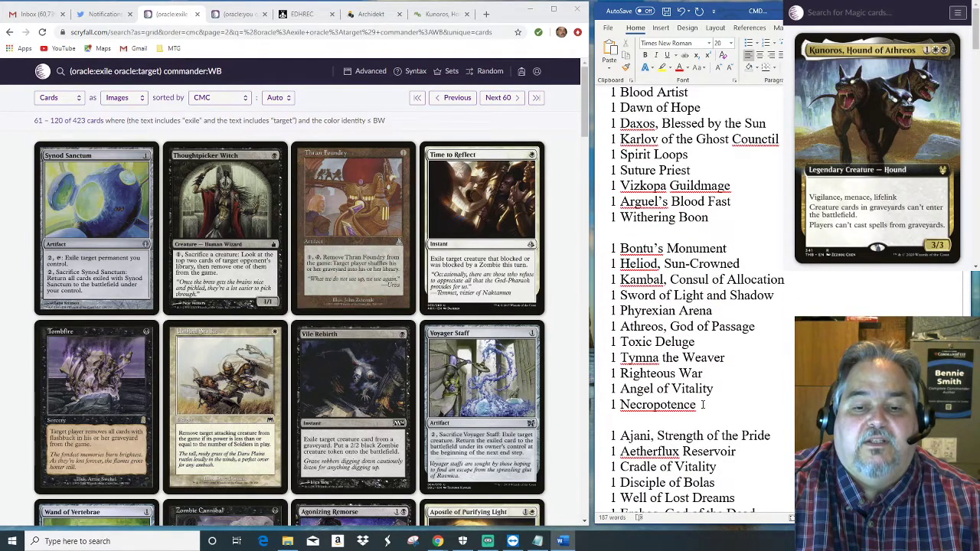
key(Return)
text(1 Anguis)
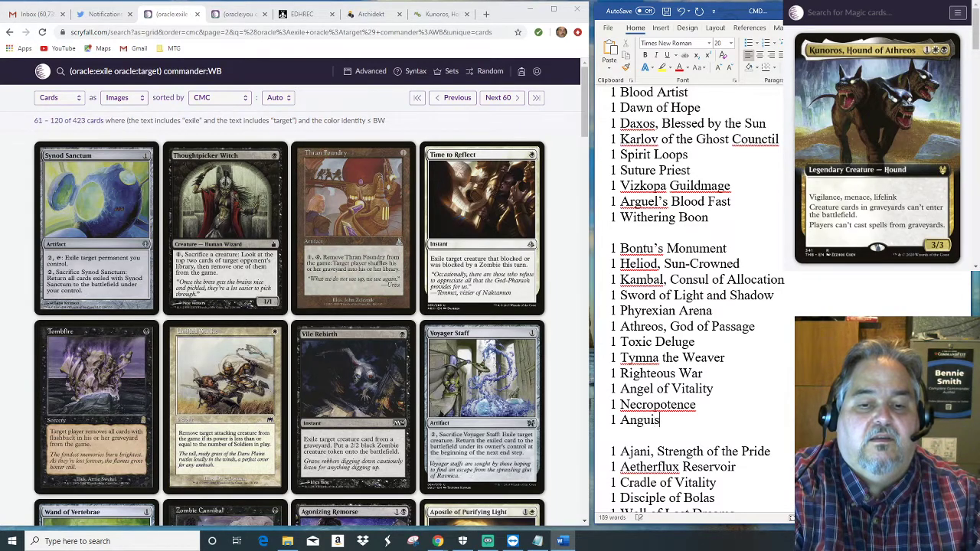
text(hed Unmaking)
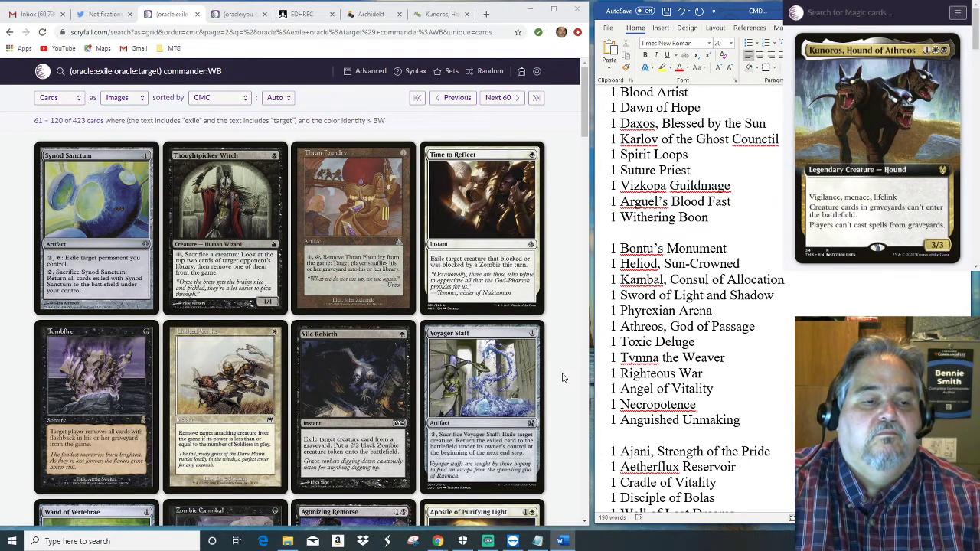
Look through the first two-mana exile cards and add "1 Ayli, Eternal Pilgrim" below Vizkopa Guildmage in the decklist.
scroll(577, 386, down, 3)
scroll(578, 385, down, 3)
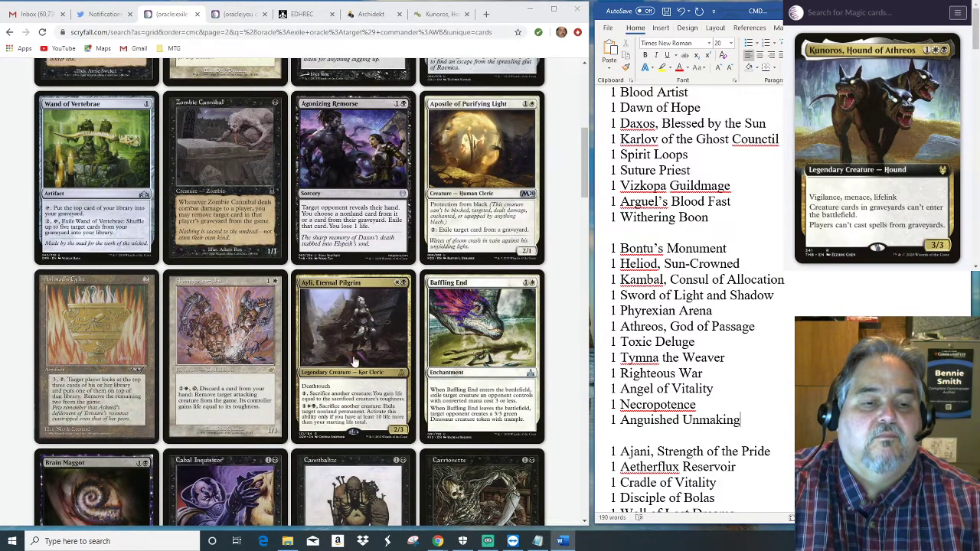
scroll(356, 360, down, 2)
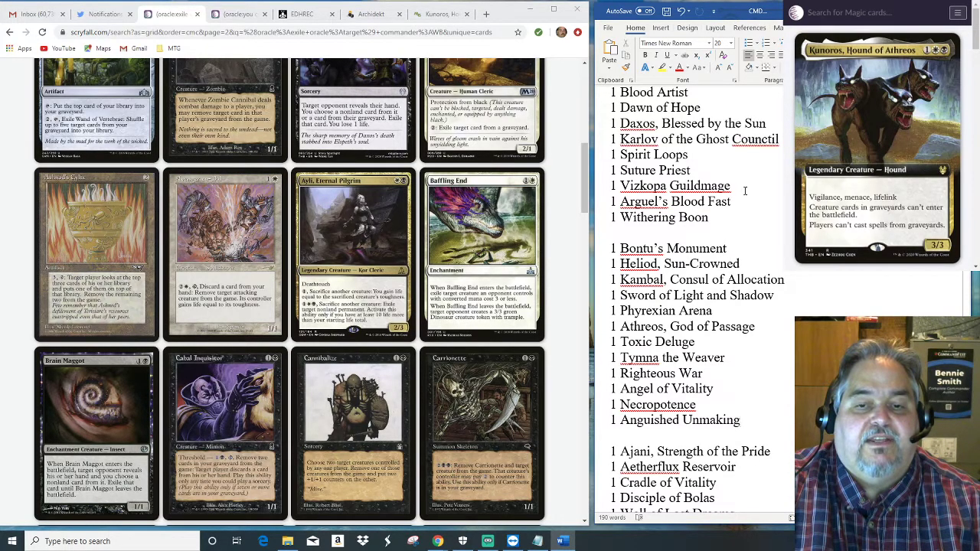
key(Return)
text(1 A)
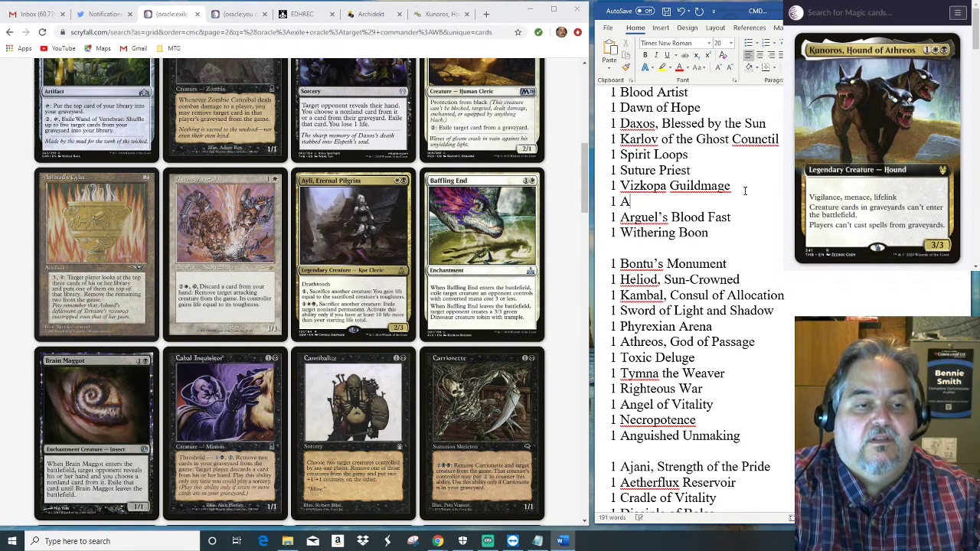
text(yli, Ete)
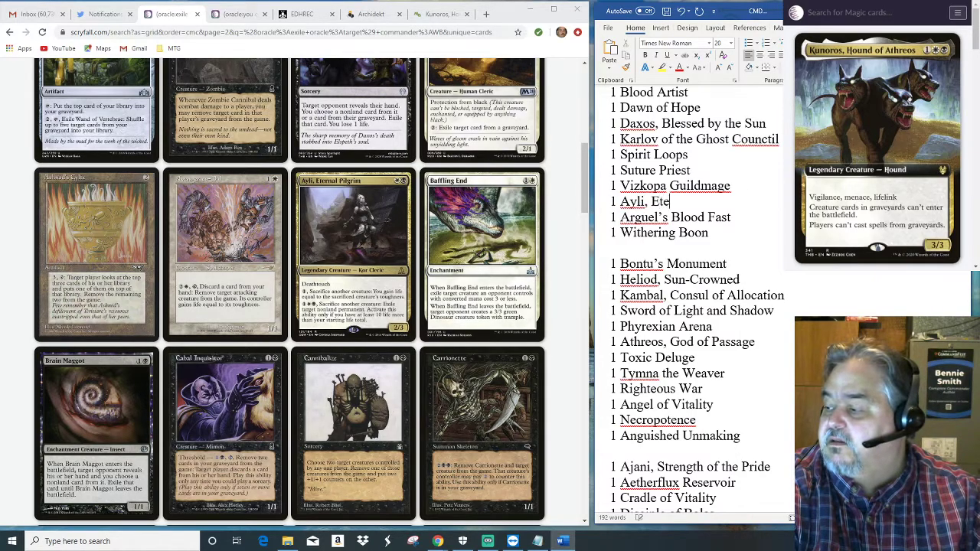
text(rnal Pilgrim)
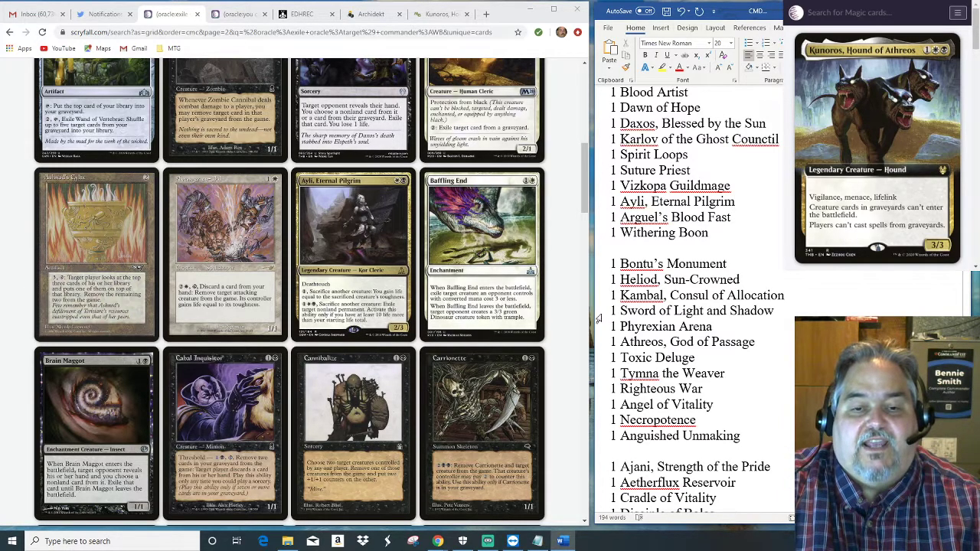
Add "1 Mortify" below Anguished Unmaking in the decklist.
click(759, 440)
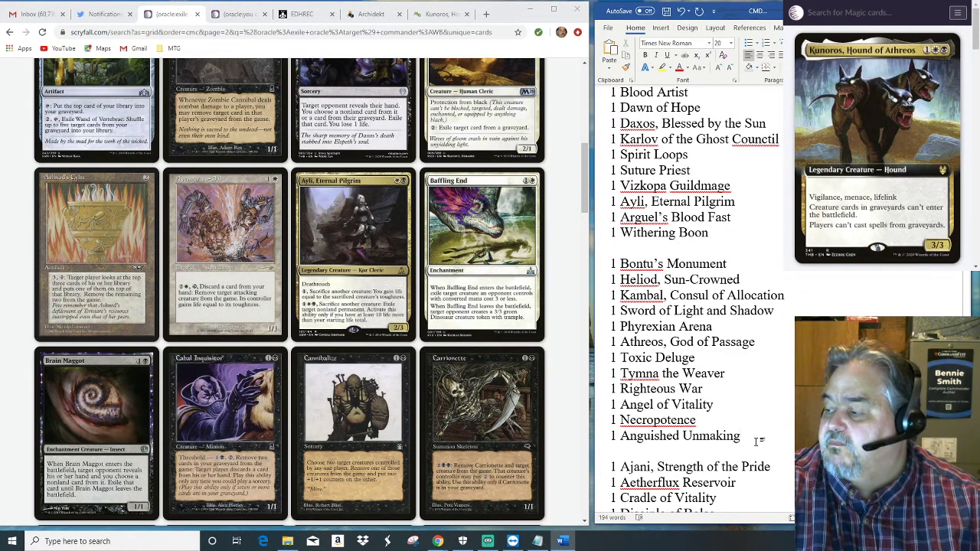
key(Return)
text(1 M)
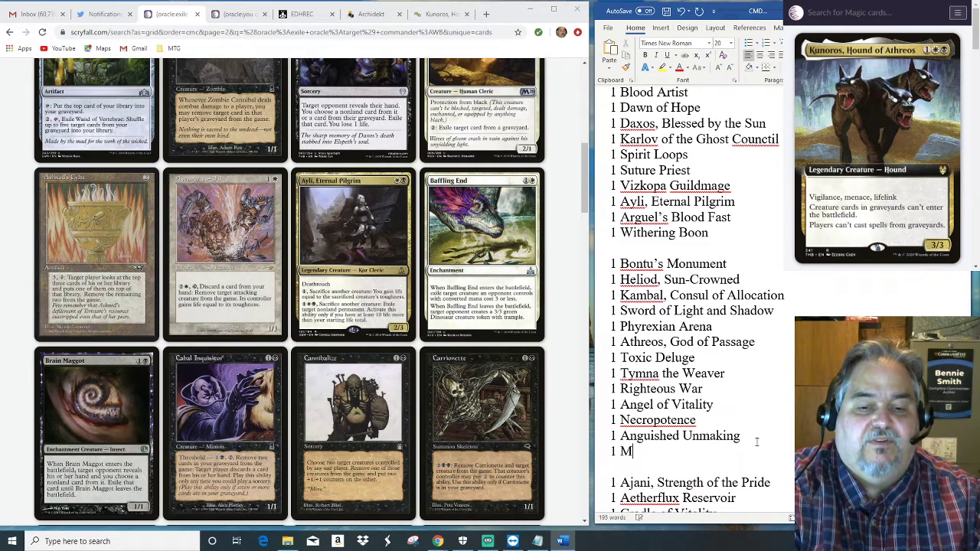
text(ortify)
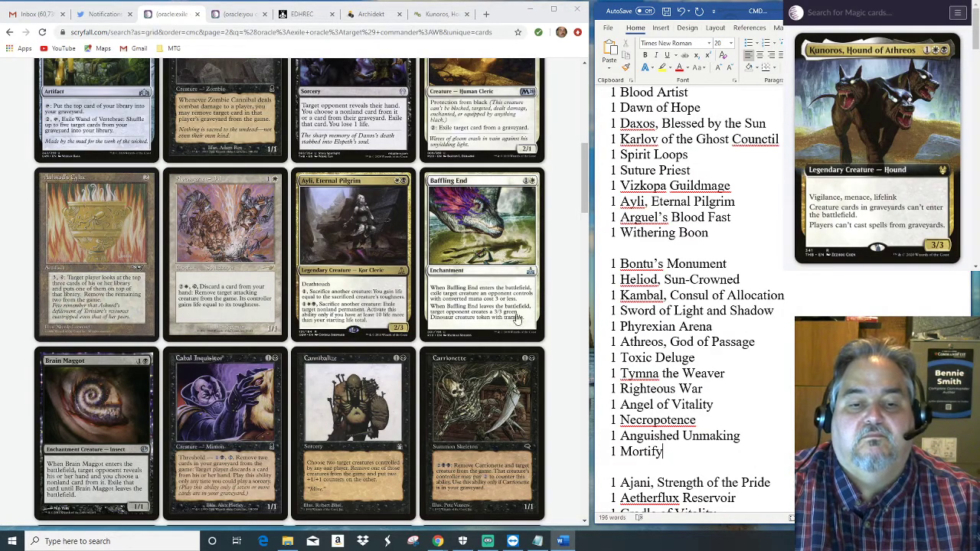
Review further two-mana exile cards and add "1 Despark" below Withering Boon in the decklist.
click(568, 307)
scroll(567, 308, down, 5)
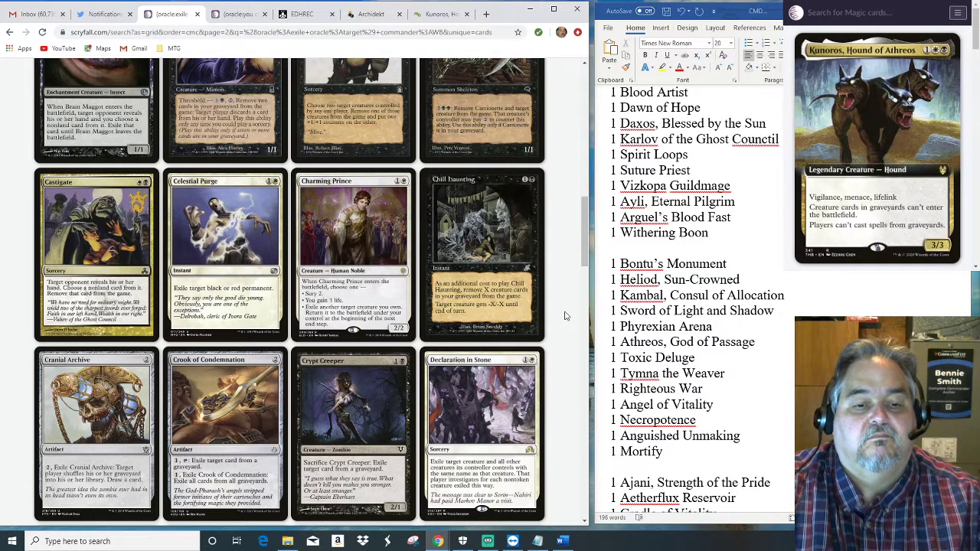
scroll(565, 316, down, 3)
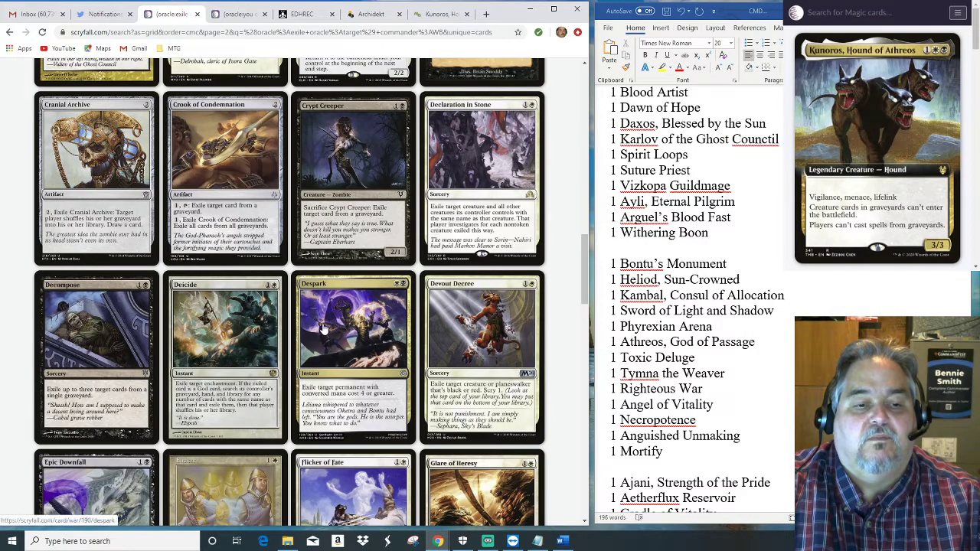
click(720, 235)
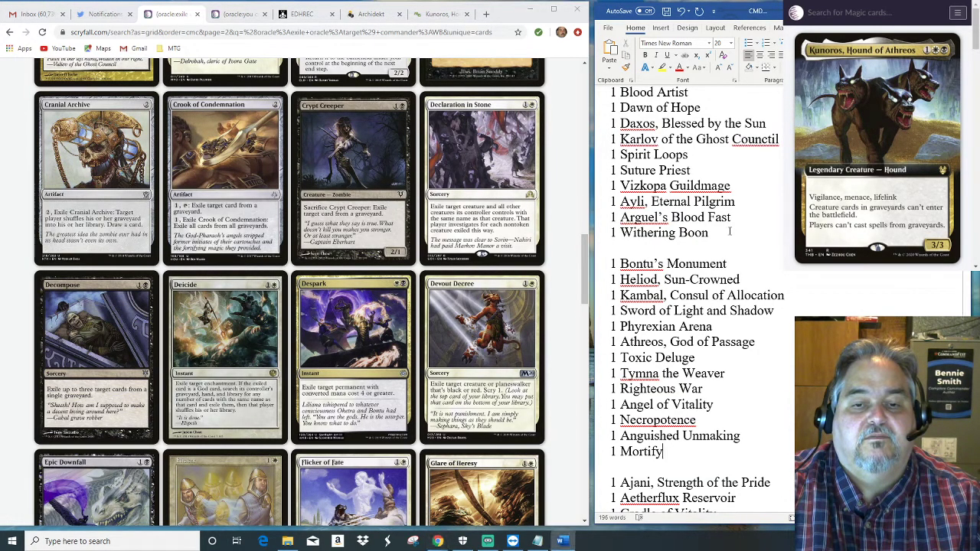
key(Return)
text(1 D)
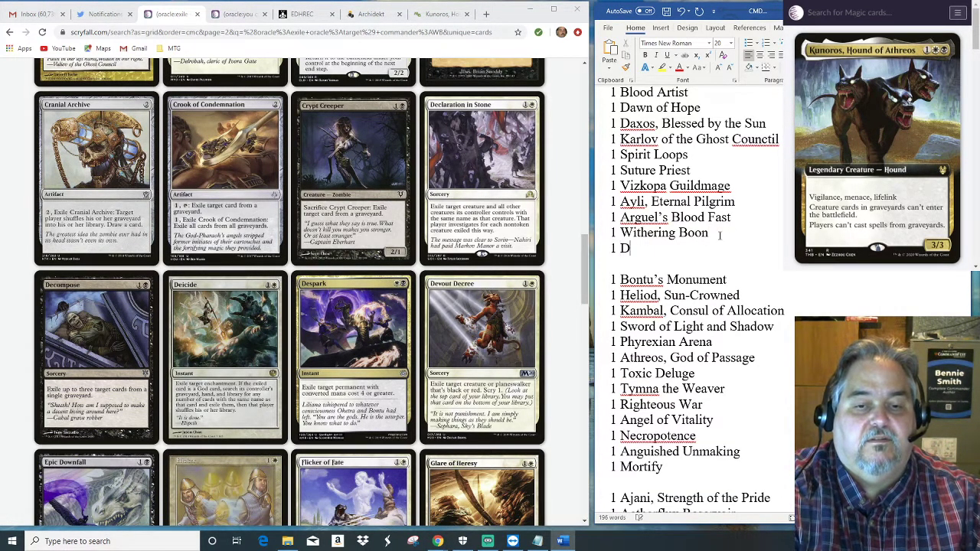
text(espark)
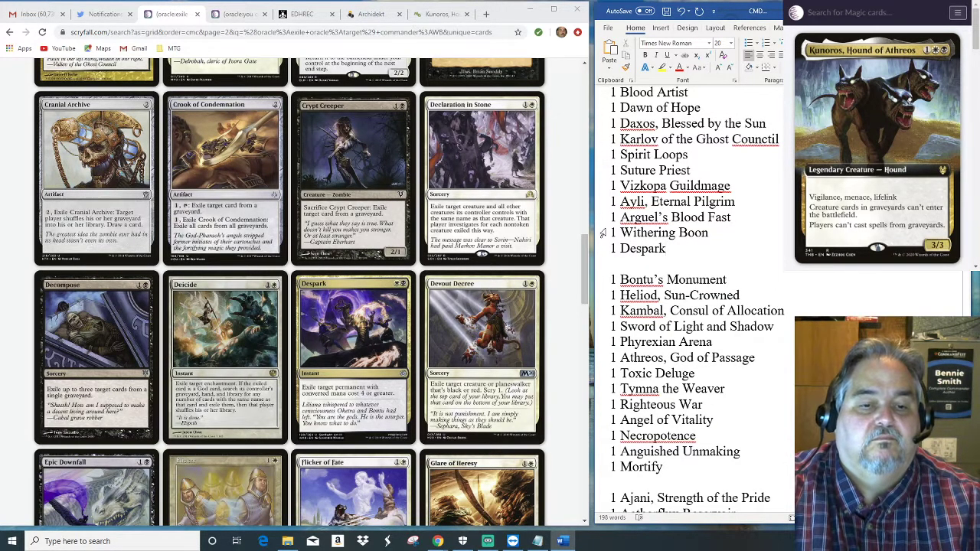
Look through the remaining two-mana exile cards on the second page of search results, from Epic Downfall to Ruin Ghost.
scroll(552, 287, down, 3)
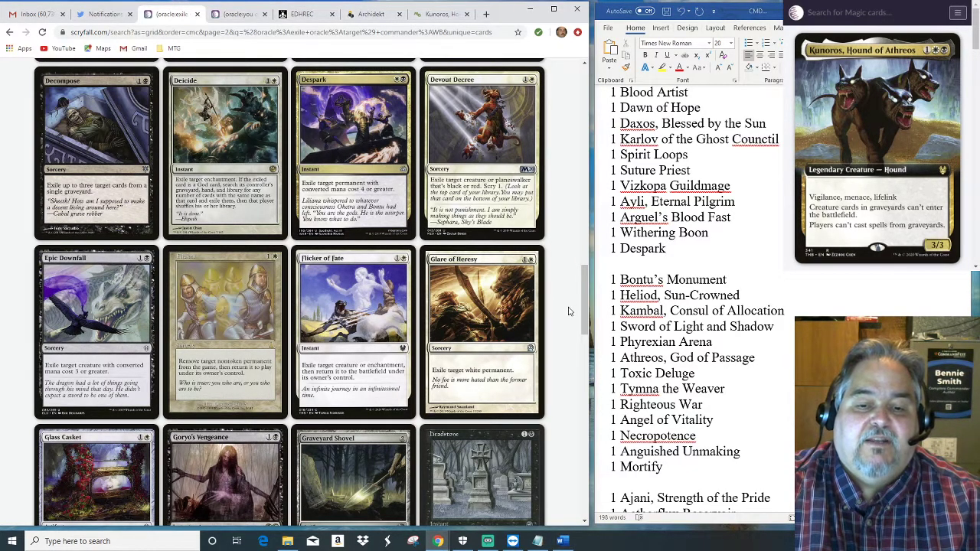
scroll(569, 313, down, 3)
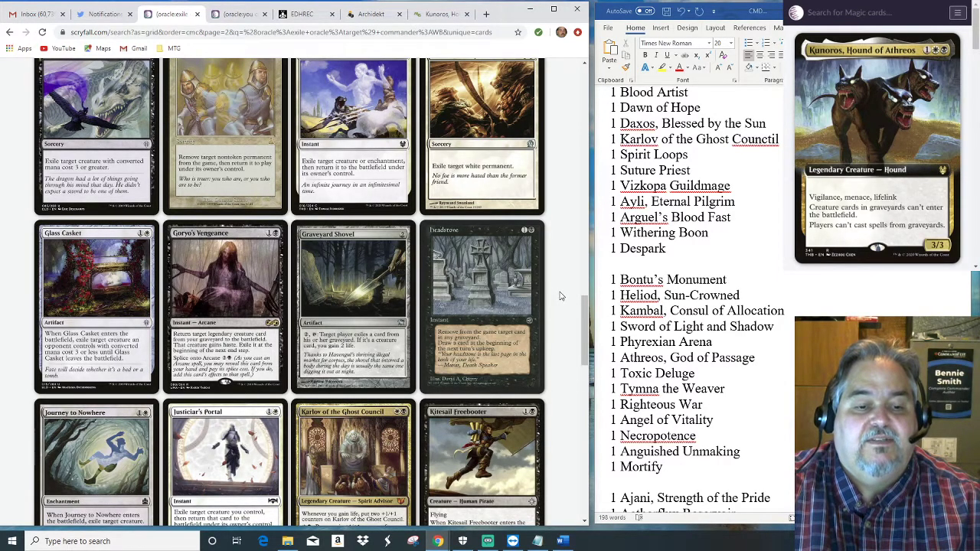
scroll(560, 296, down, 5)
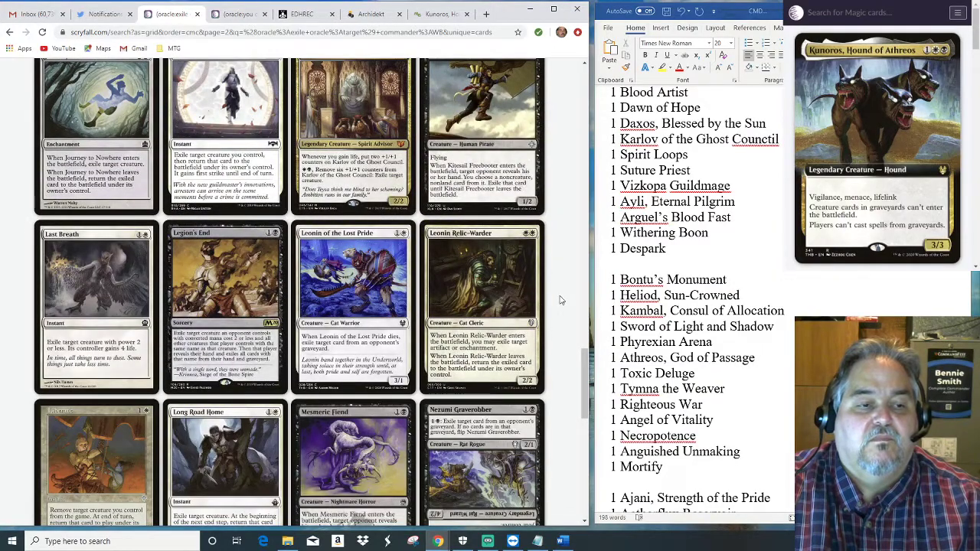
scroll(560, 300, down, 3)
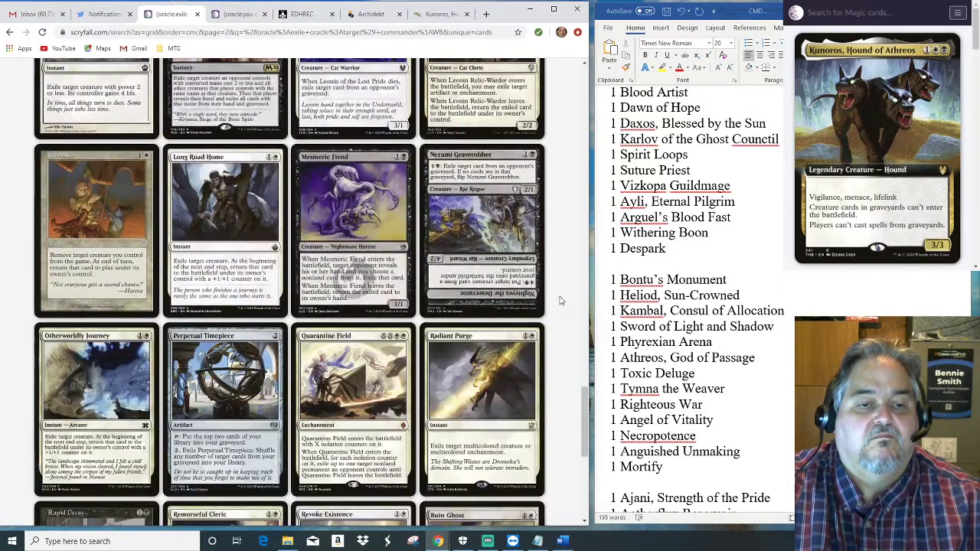
scroll(560, 301, down, 3)
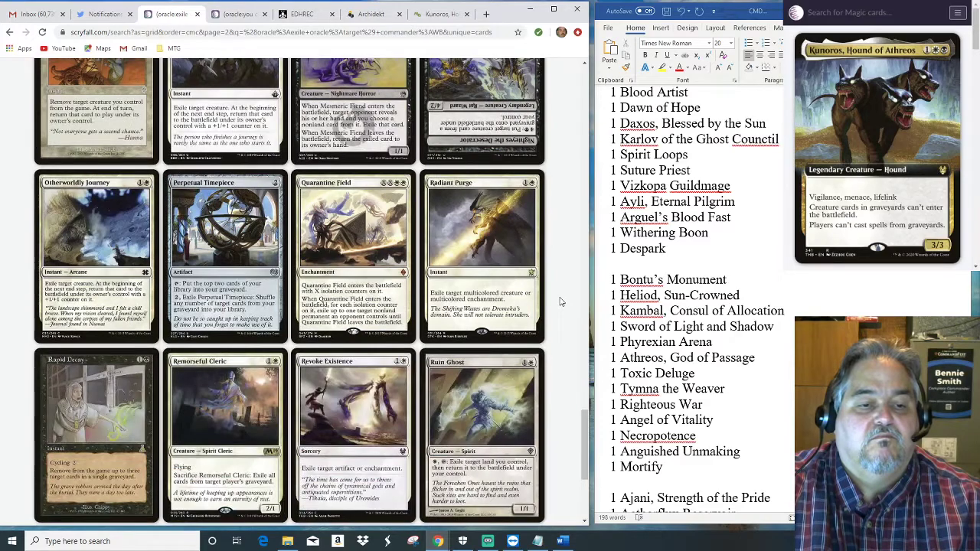
scroll(560, 303, down, 3)
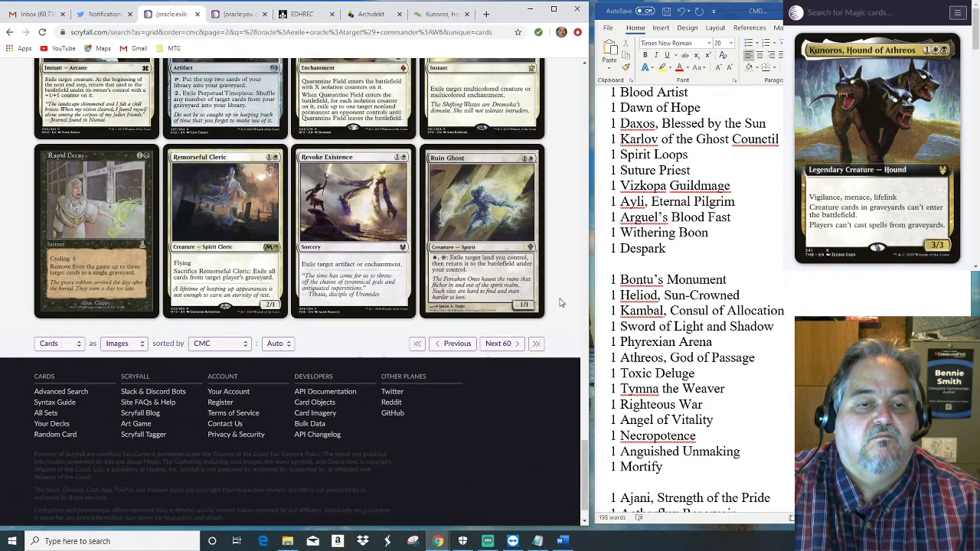
Open the third page of exile results and review its two-mana and first three-mana cards for removal options.
click(497, 344)
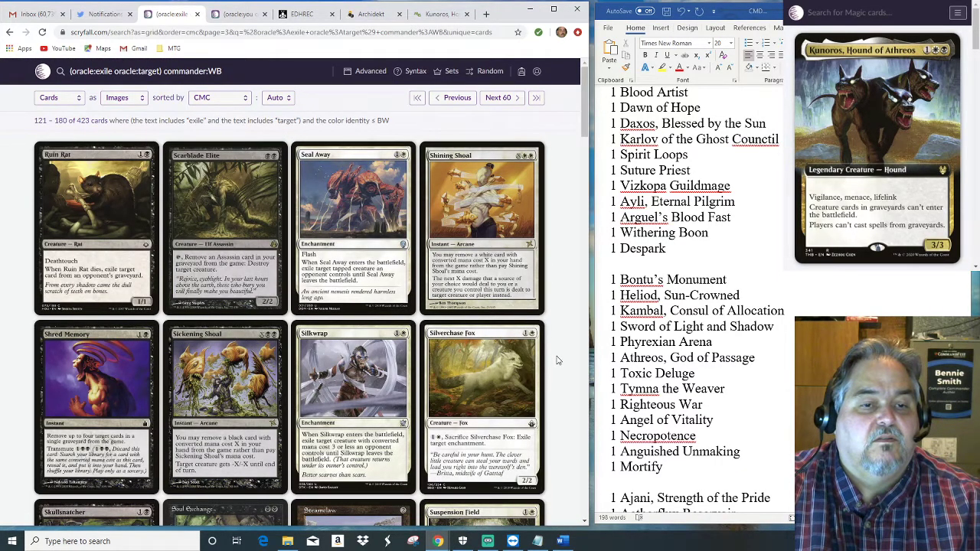
scroll(558, 361, down, 3)
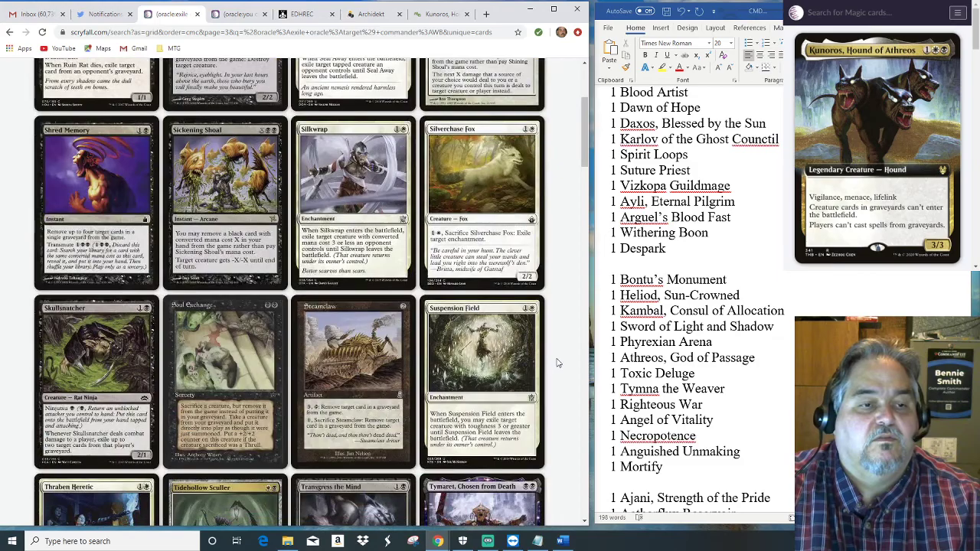
scroll(558, 363, down, 3)
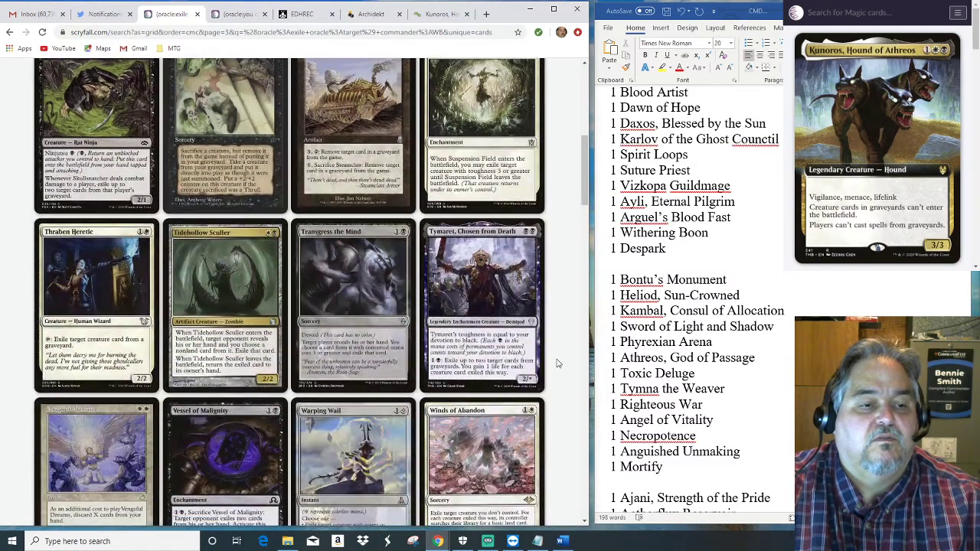
scroll(557, 365, down, 3)
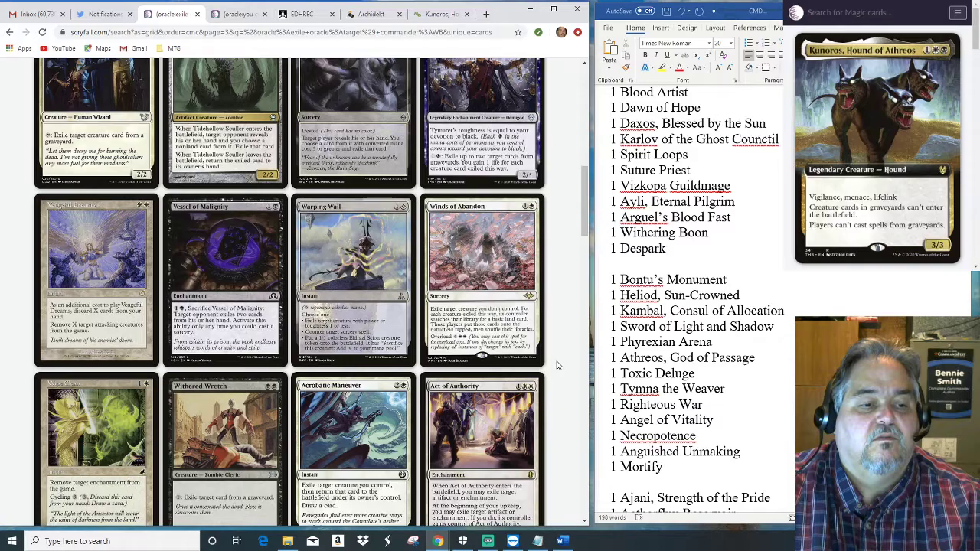
scroll(558, 365, down, 1)
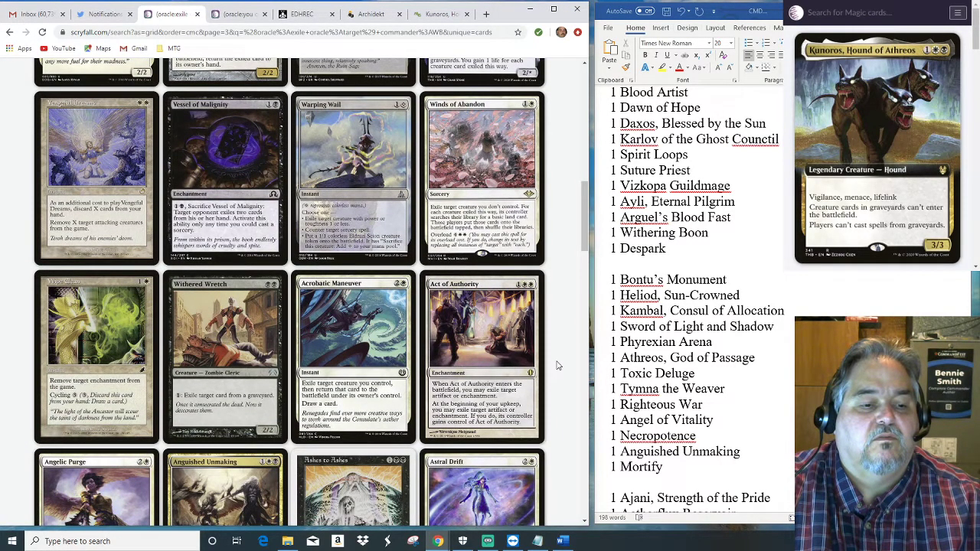
scroll(558, 365, down, 2)
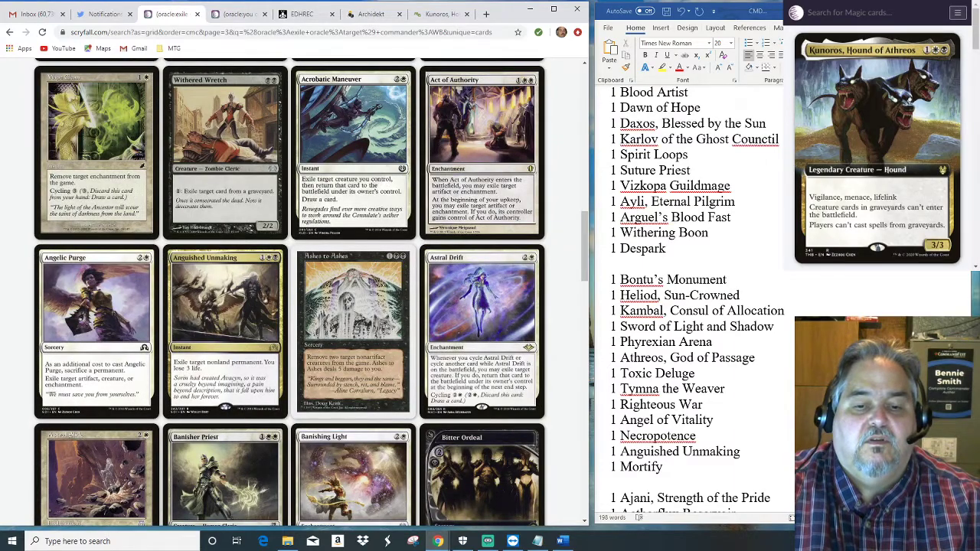
scroll(485, 350, down, 3)
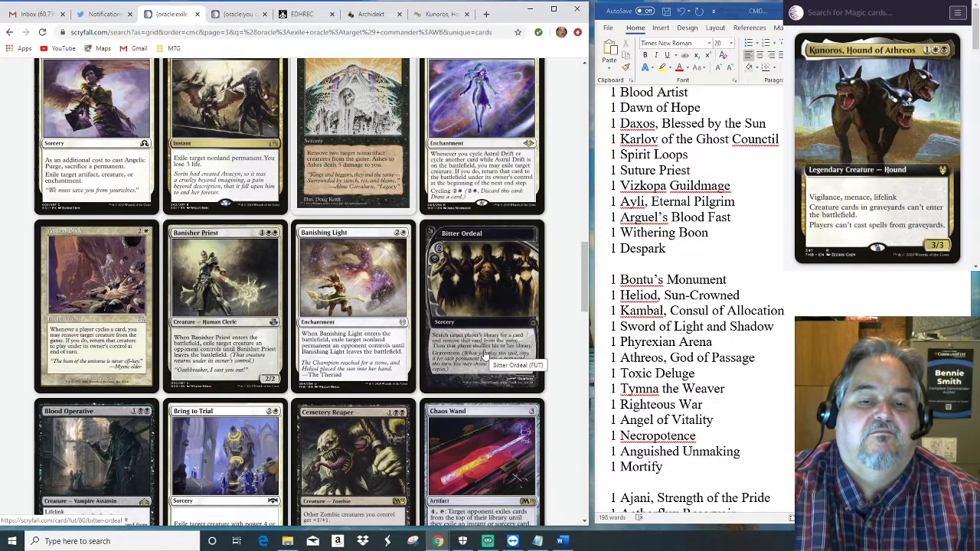
Add "1 Pestilence" below Rhox Faithmender in the decklist's four-mana group.
click(667, 248)
scroll(750, 414, down, 4)
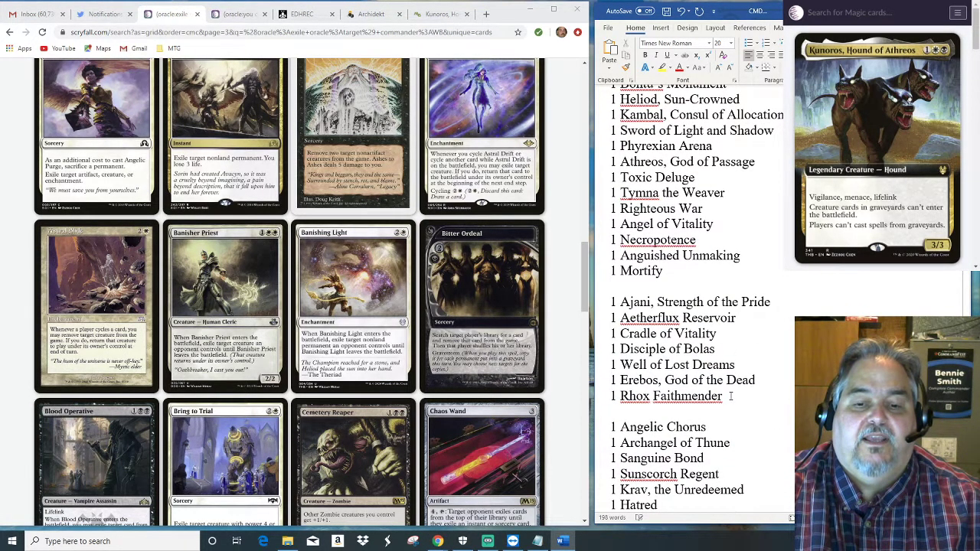
key(Return)
text(1 )
text(Presi)
key(BackSpace)
key(BackSpace)
key(BackSpace)
key(BackSpace)
text(estilence)
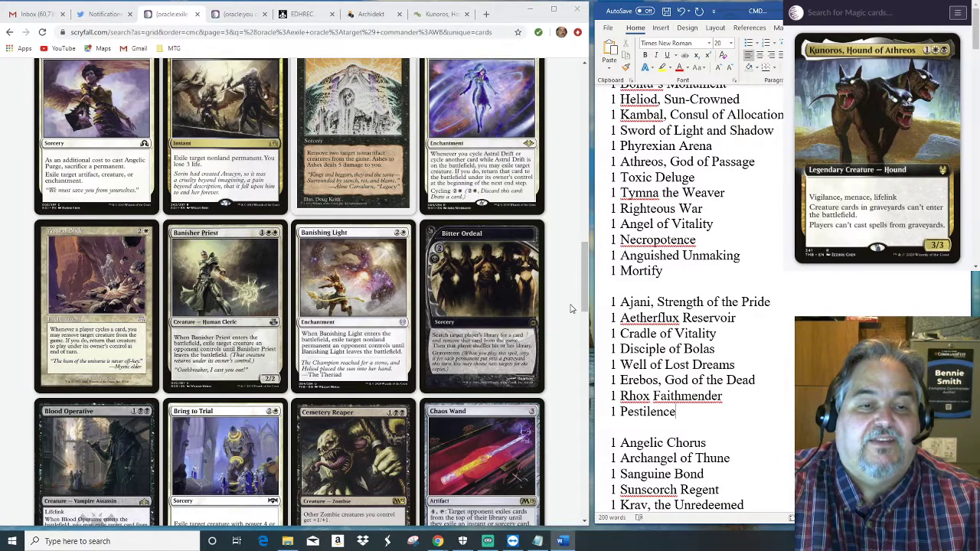
Examine the rest of the third results page for three-mana exile cards, from Blood Operative to Faceless Devourer.
scroll(571, 308, down, 5)
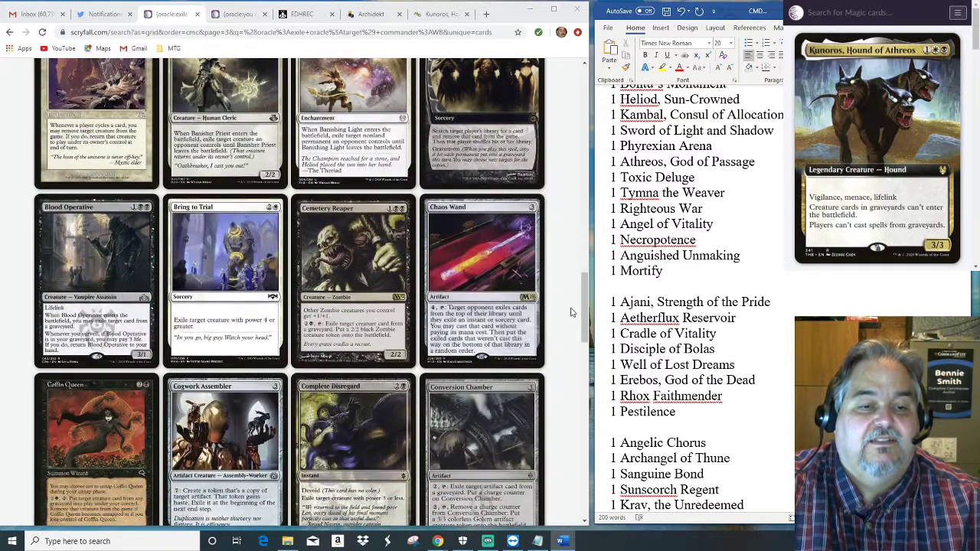
scroll(571, 312, down, 3)
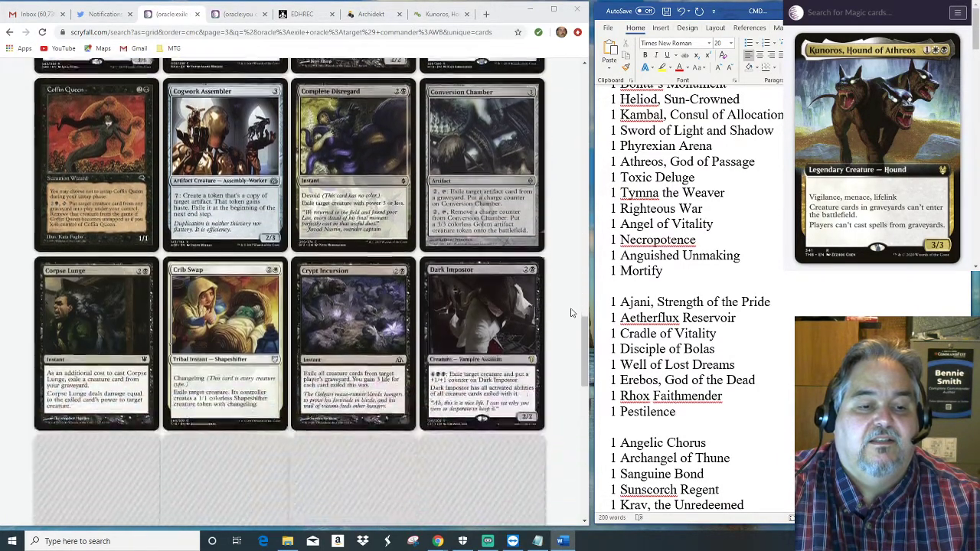
scroll(571, 312, down, 3)
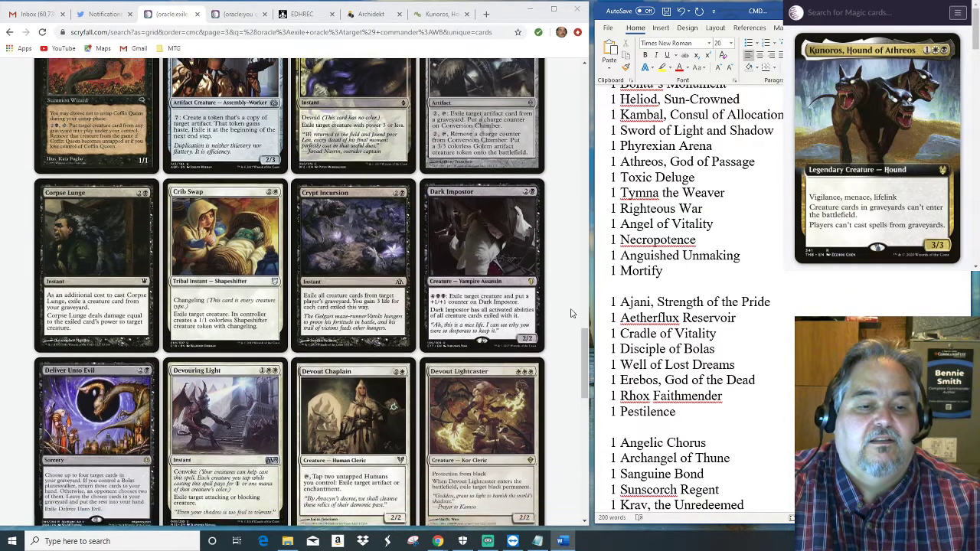
scroll(571, 315, down, 3)
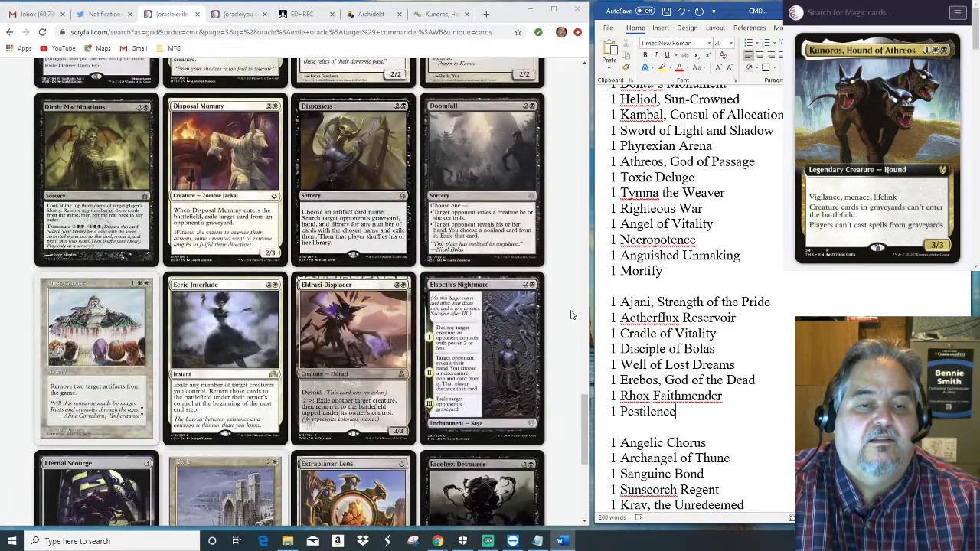
scroll(570, 315, down, 3)
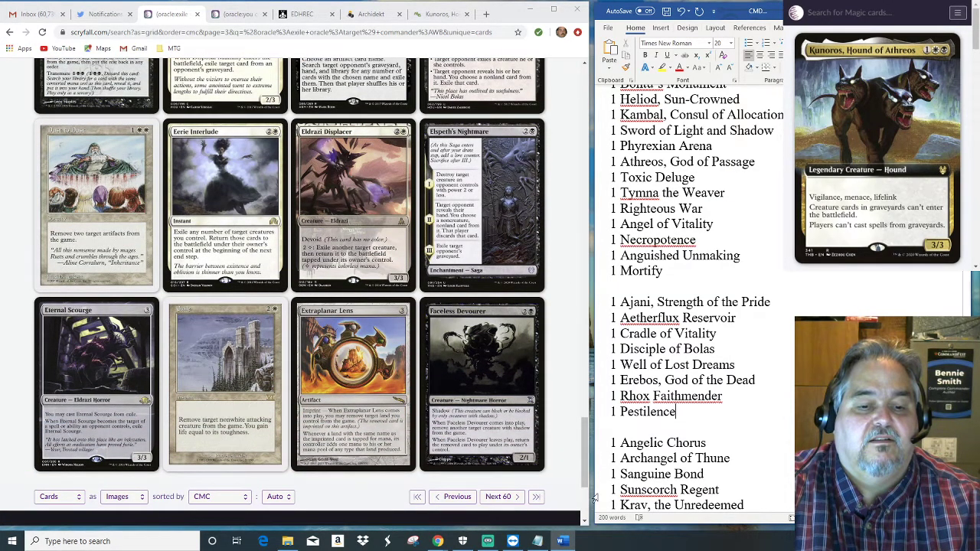
Open the fourth page of exile results and review its three-mana cards for removal that suits the deck.
click(498, 498)
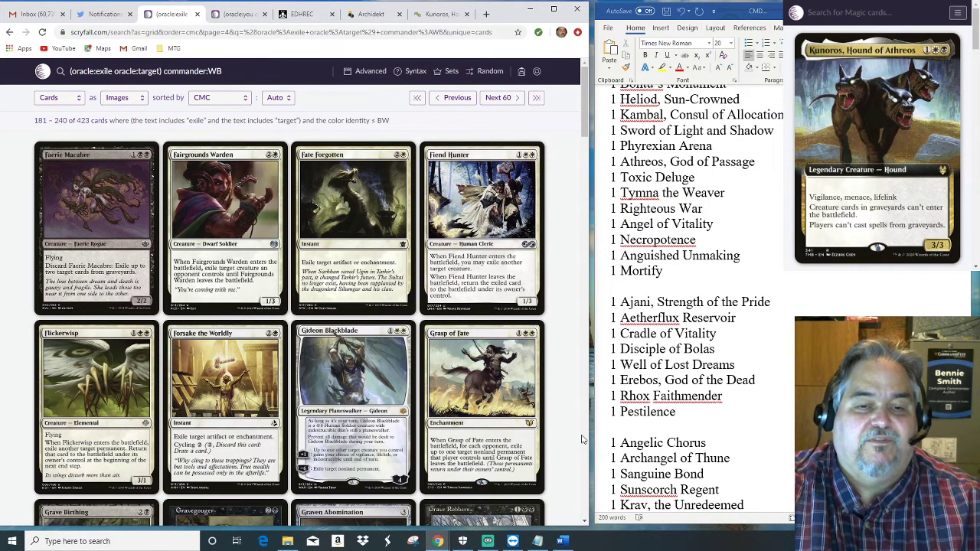
scroll(576, 450, down, 3)
scroll(577, 450, down, 3)
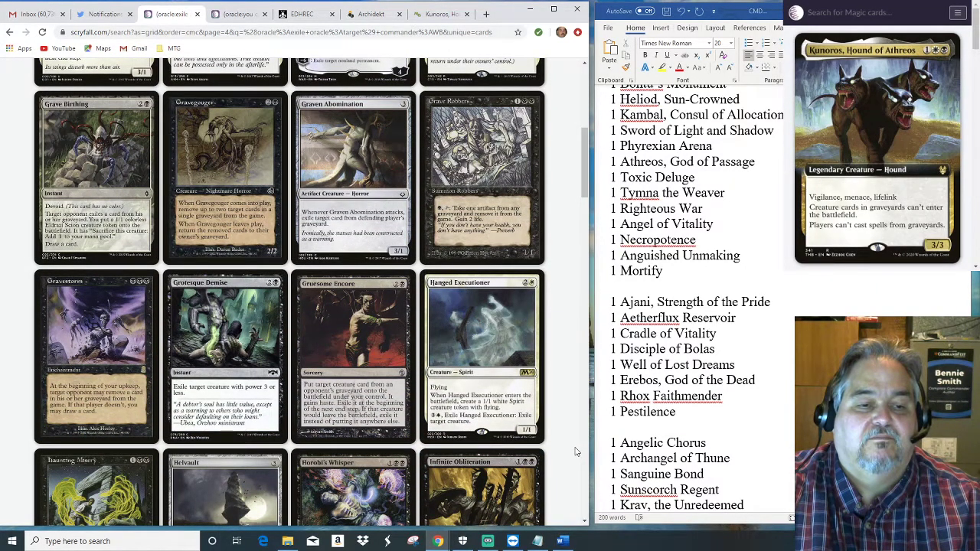
scroll(576, 451, down, 4)
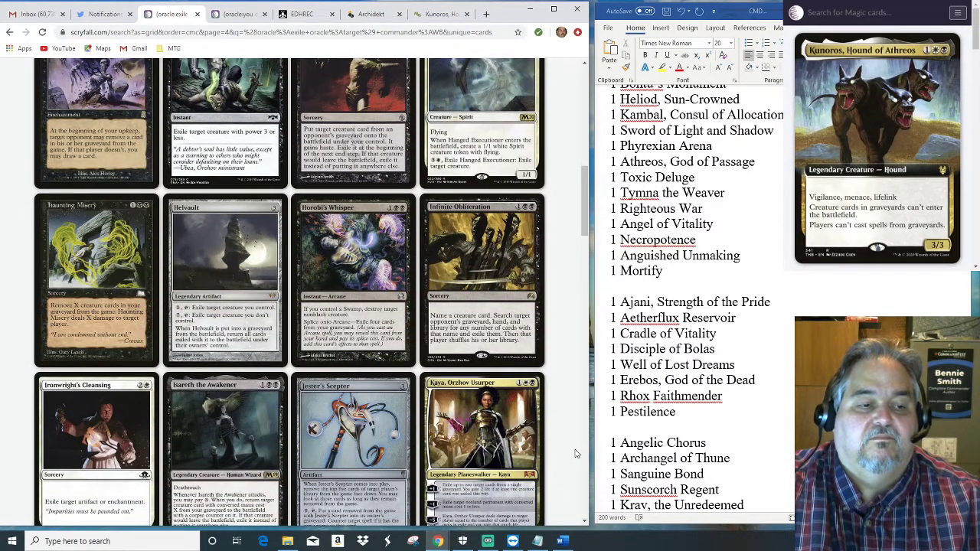
scroll(577, 454, down, 5)
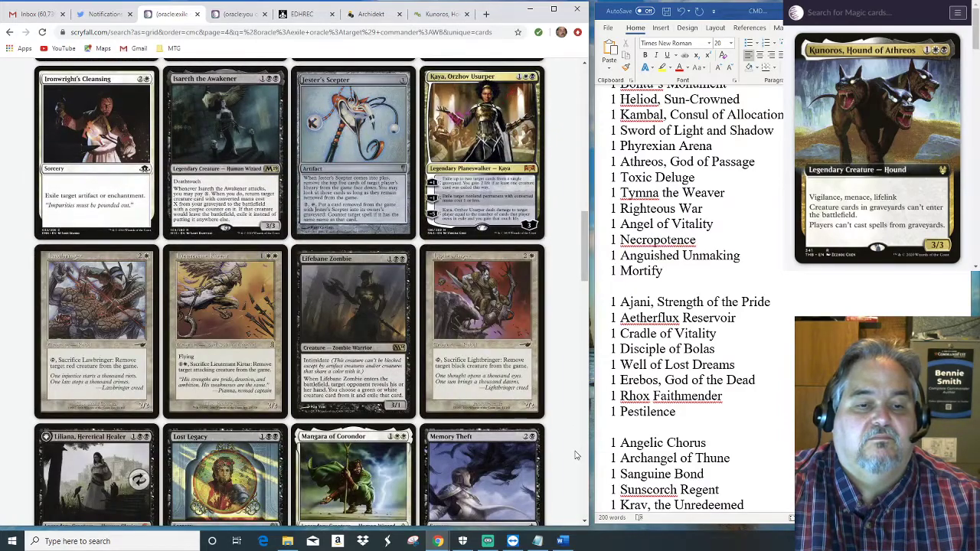
scroll(577, 456, down, 3)
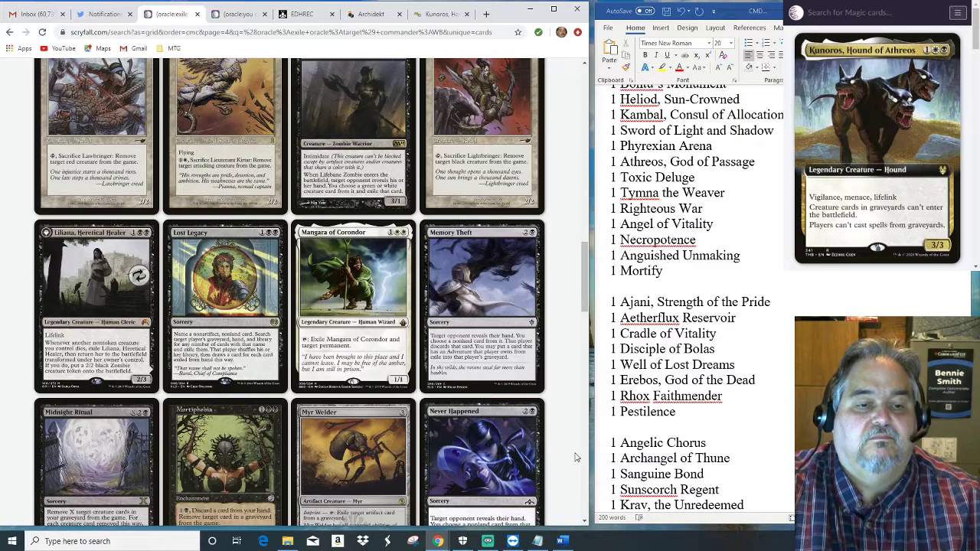
scroll(577, 457, down, 4)
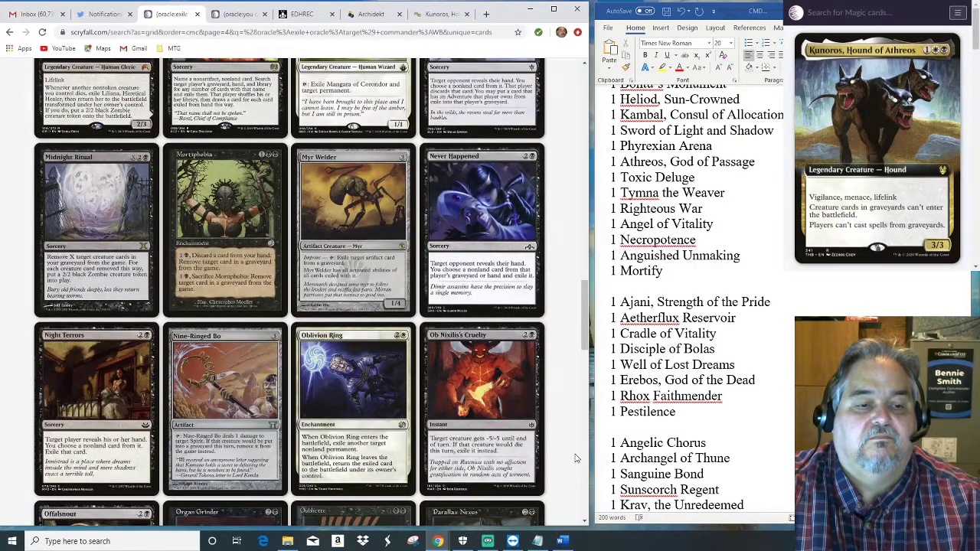
scroll(576, 457, down, 1)
scroll(577, 458, down, 5)
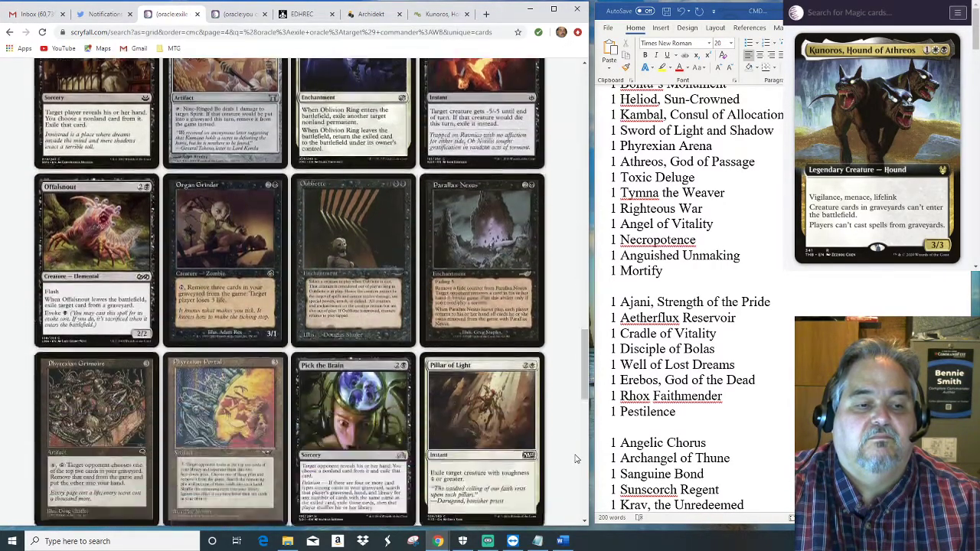
scroll(577, 459, down, 4)
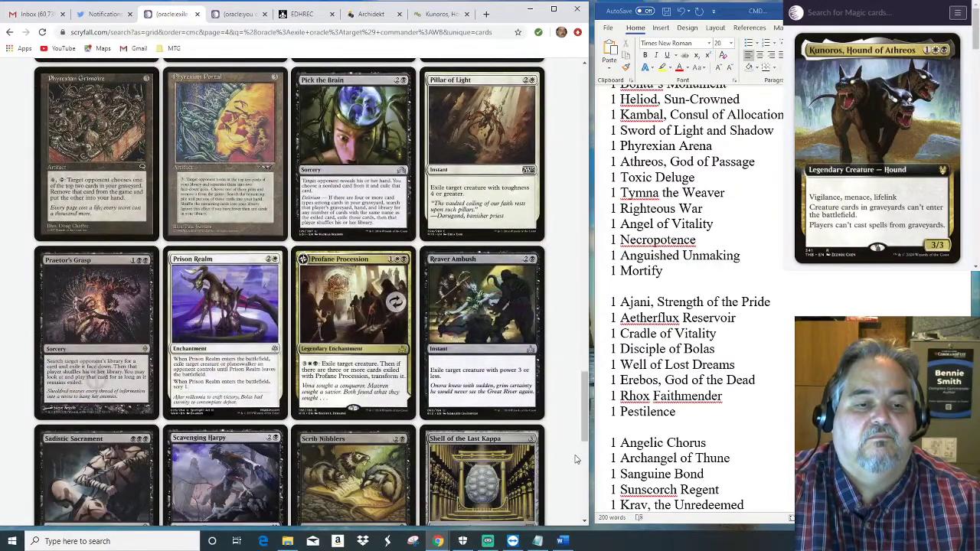
Inspect both faces of Profane Procession, including its Tomb of the Dusk Rose side.
scroll(576, 459, down, 1)
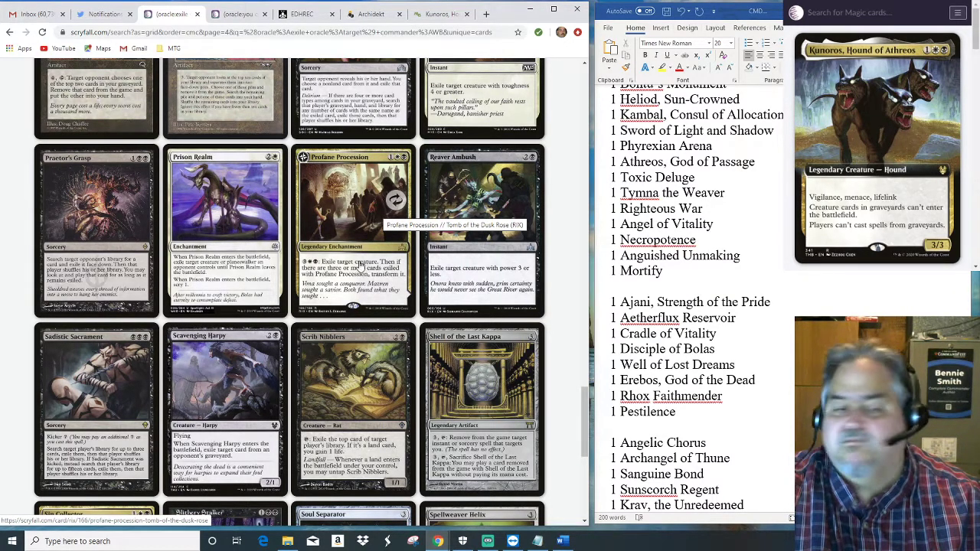
click(395, 201)
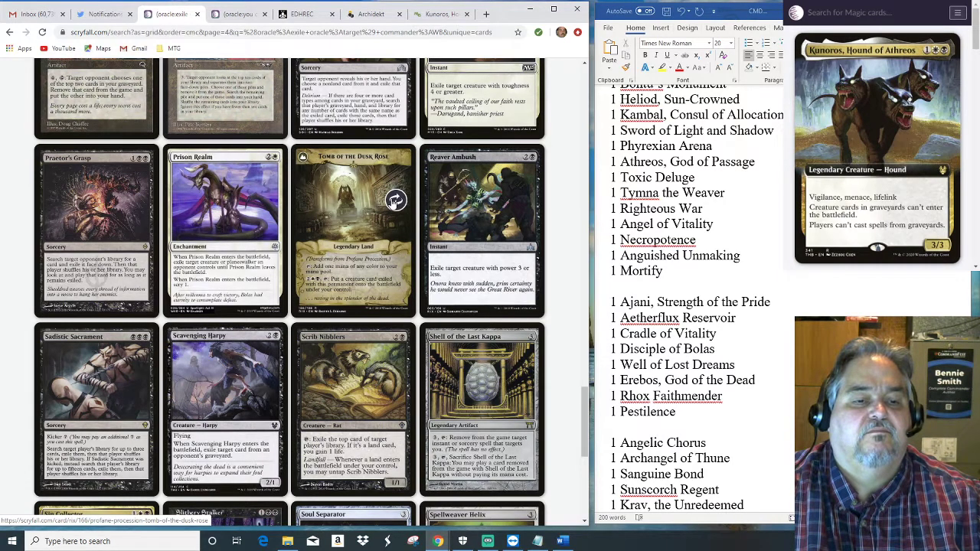
click(396, 201)
Open the fifth page of exile results and review its remaining three-mana cards and first four-mana cards.
scroll(558, 366, down, 3)
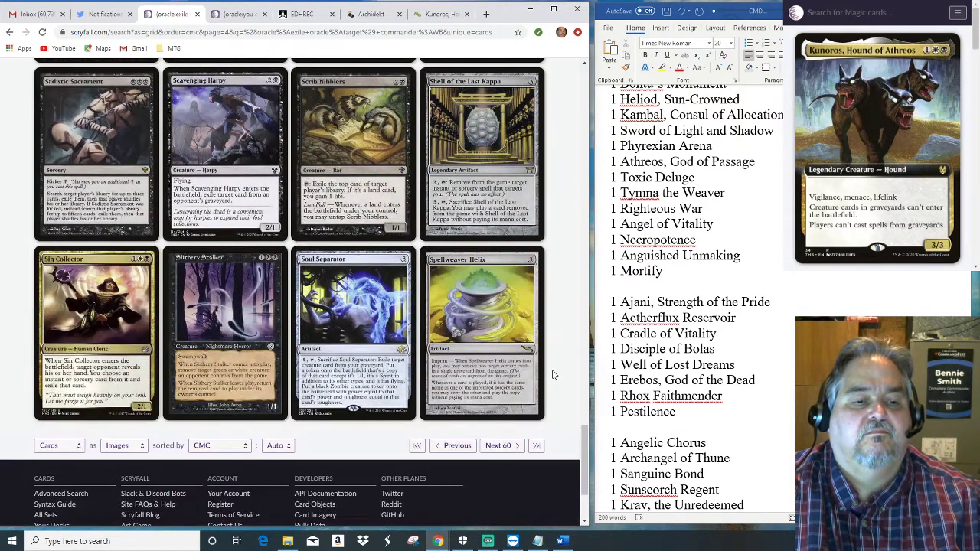
click(507, 449)
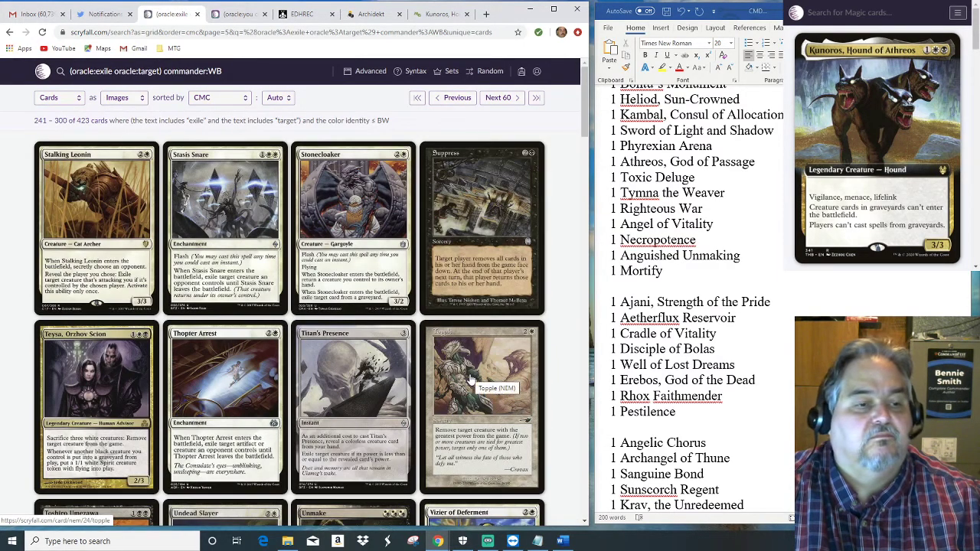
scroll(465, 354, down, 3)
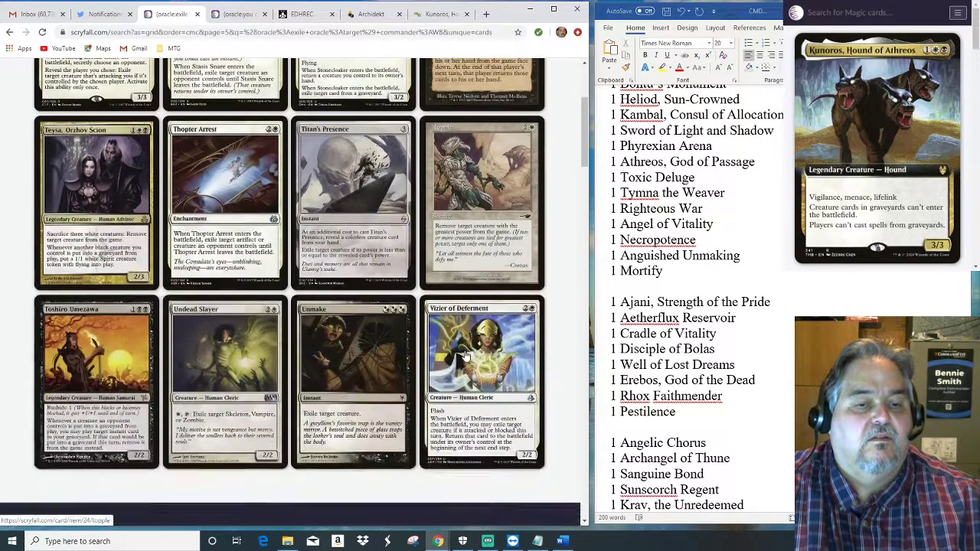
scroll(465, 354, down, 3)
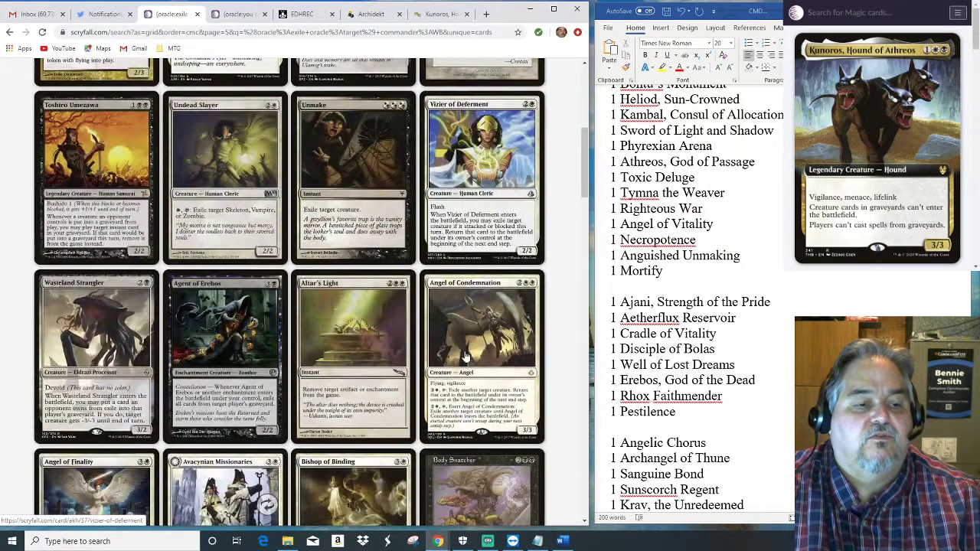
scroll(464, 358, down, 1)
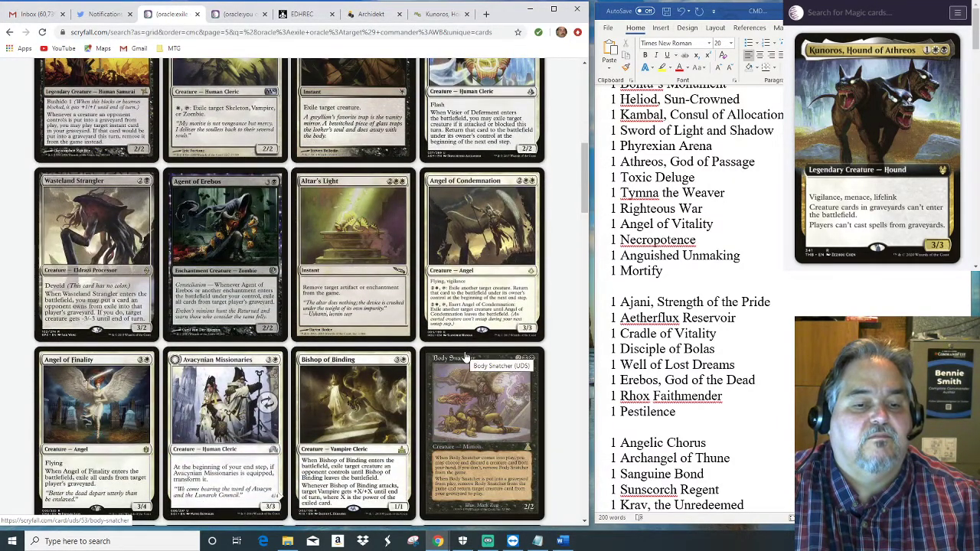
Add "1 Agent of Erebos" below Pestilence in the decklist's four-mana group.
click(789, 457)
scroll(788, 456, down, 4)
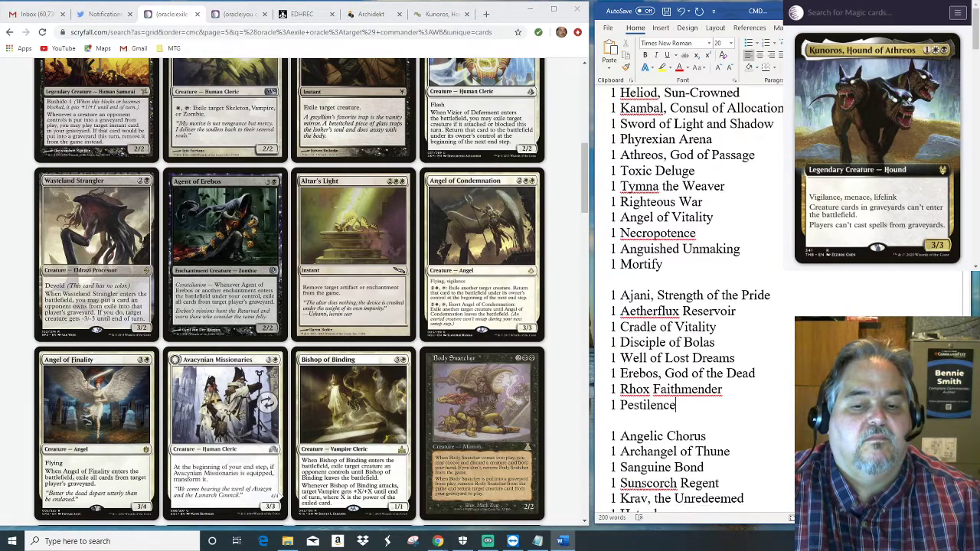
scroll(689, 299, up, 1)
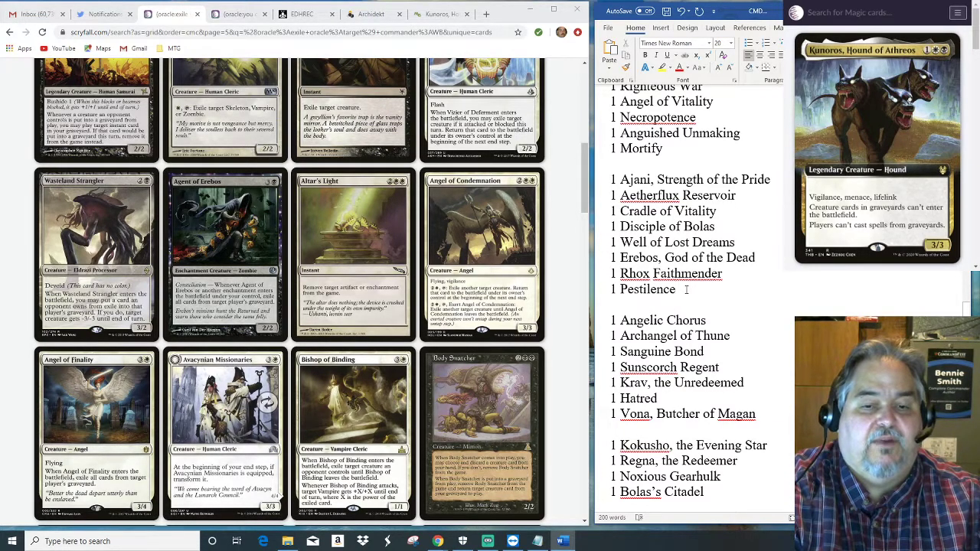
key(Return)
text(1 Agen)
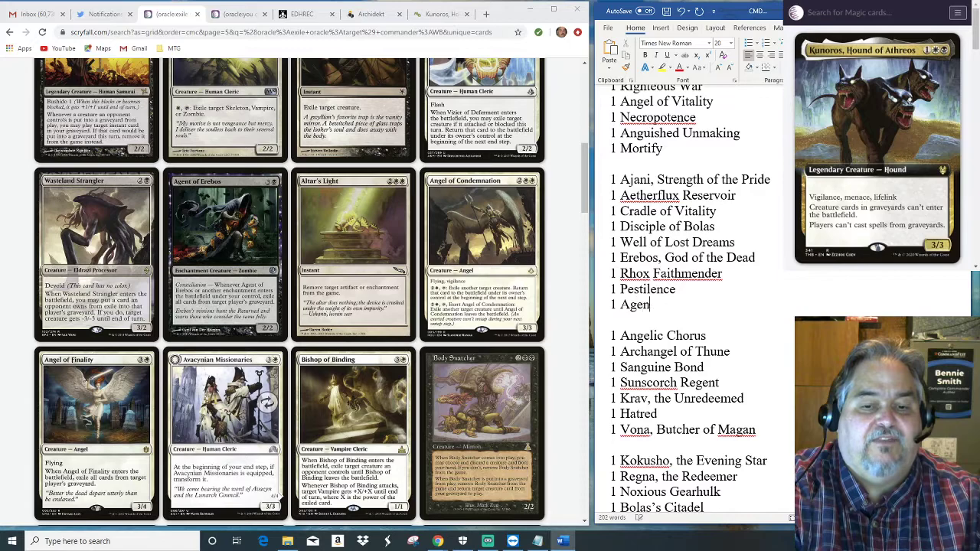
text(t o)
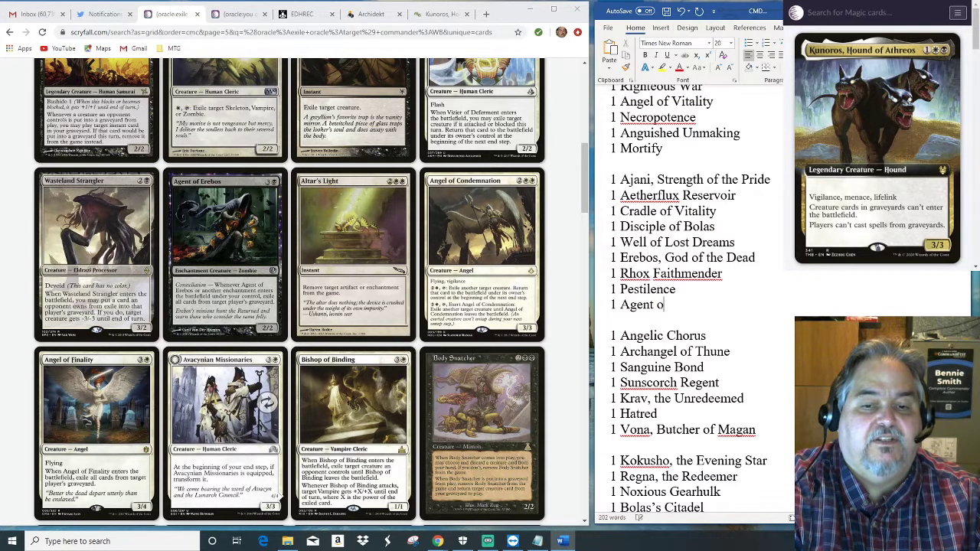
text(f Erebos)
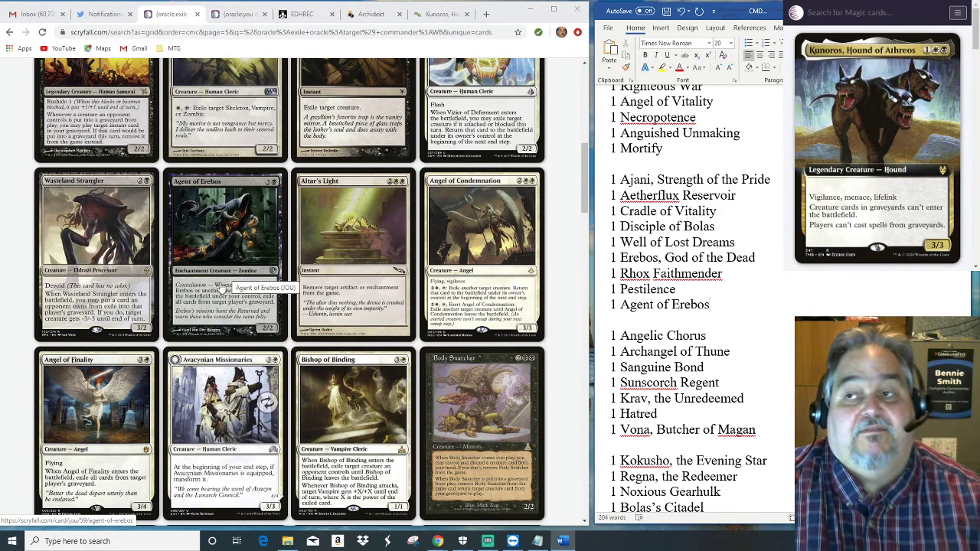
Look further through the four-mana exile cards and add "1 Crush Contraband" below Agent of Erebos in the decklist.
scroll(458, 286, down, 3)
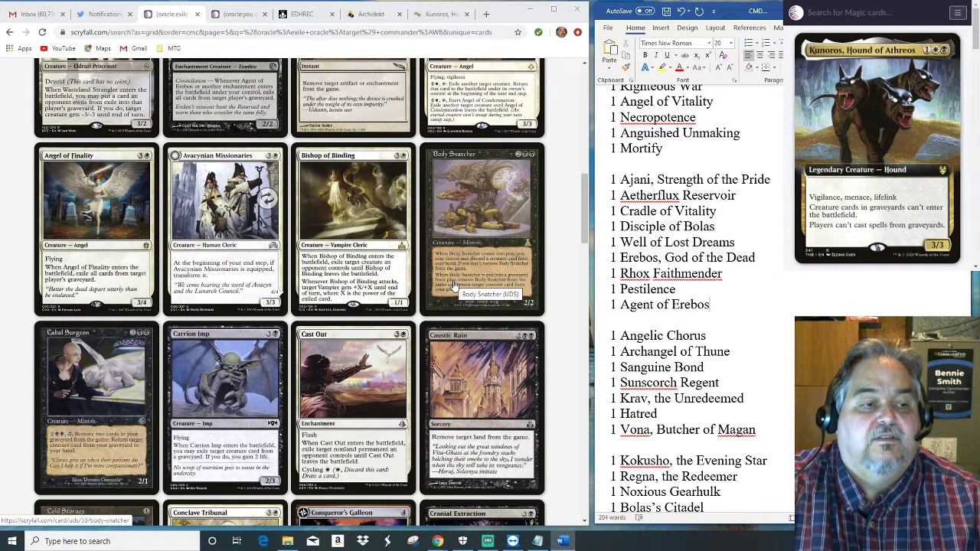
scroll(454, 286, down, 2)
scroll(454, 285, down, 2)
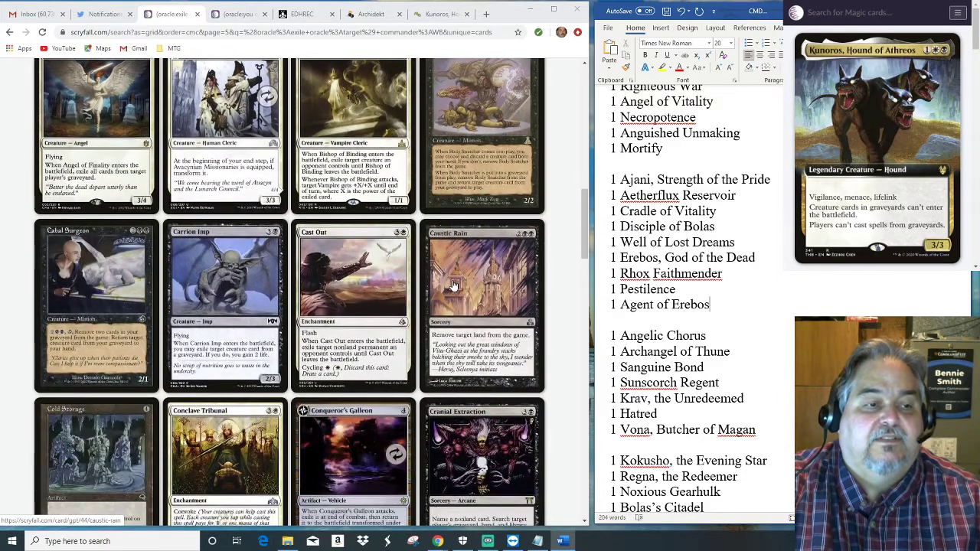
scroll(455, 286, down, 3)
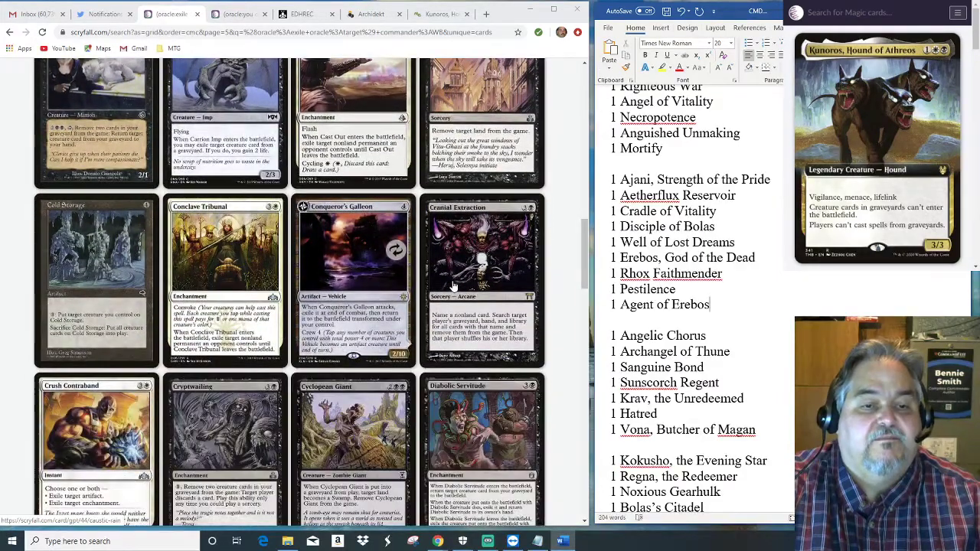
scroll(454, 285, down, 3)
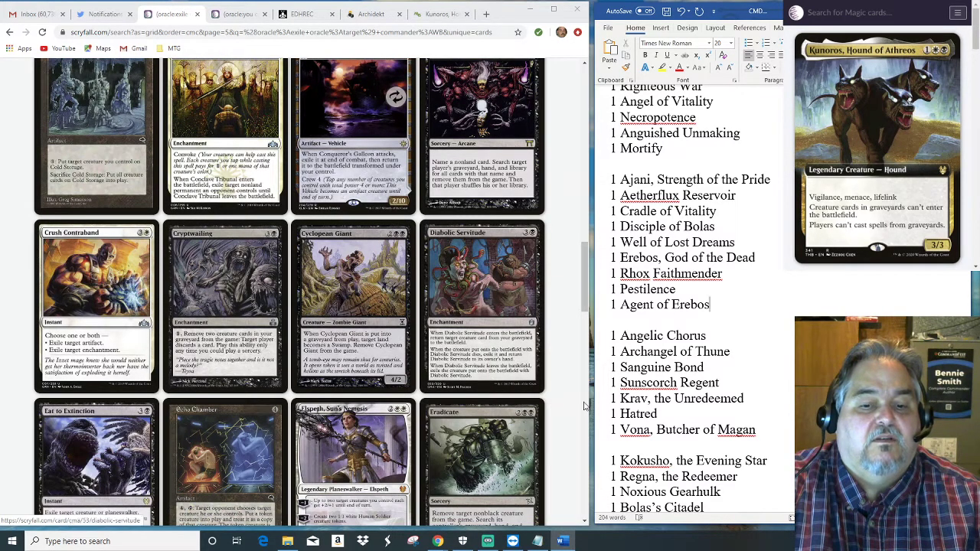
click(731, 304)
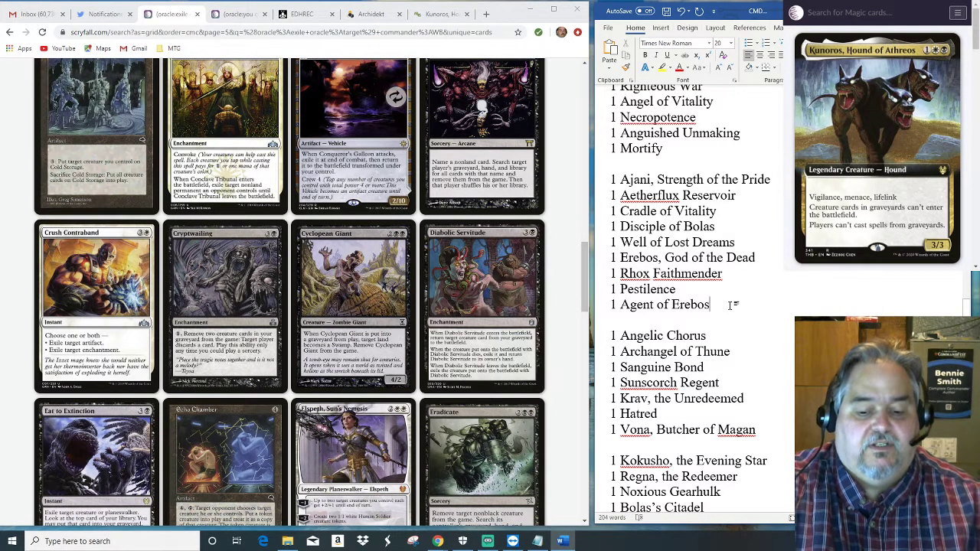
key(Return)
text(1 Crush Contraba)
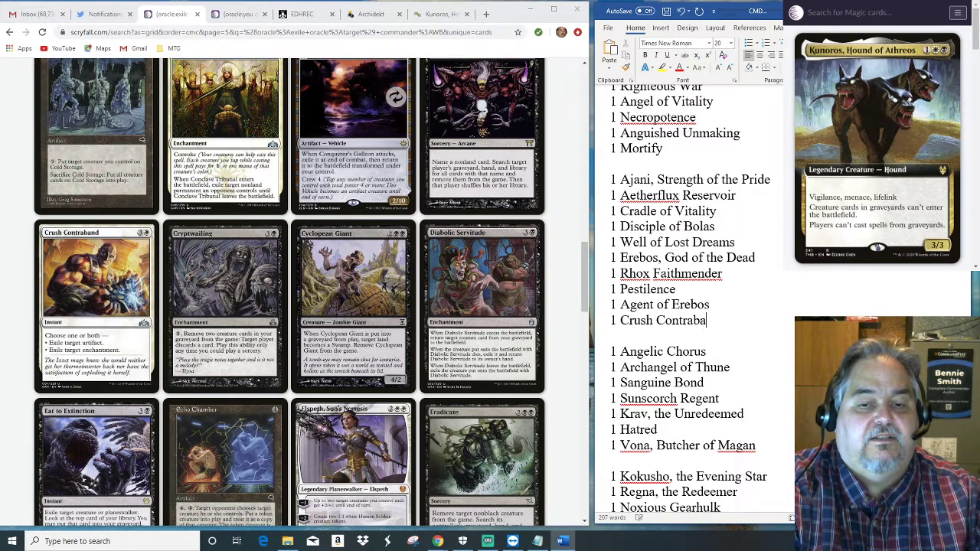
text(nd)
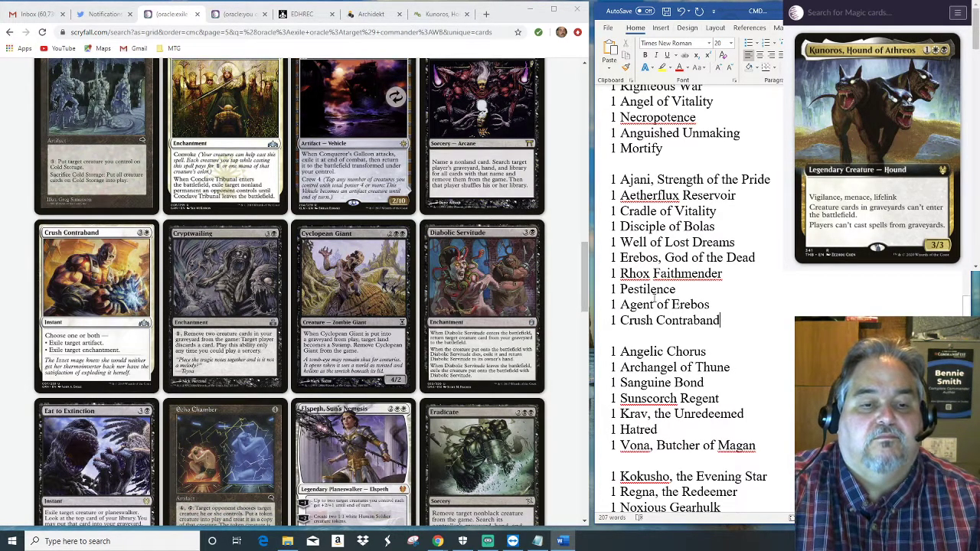
Examine the rest of the fifth page's four-mana cards, through Mourner's Shield, and open the sixth results page.
scroll(587, 348, down, 2)
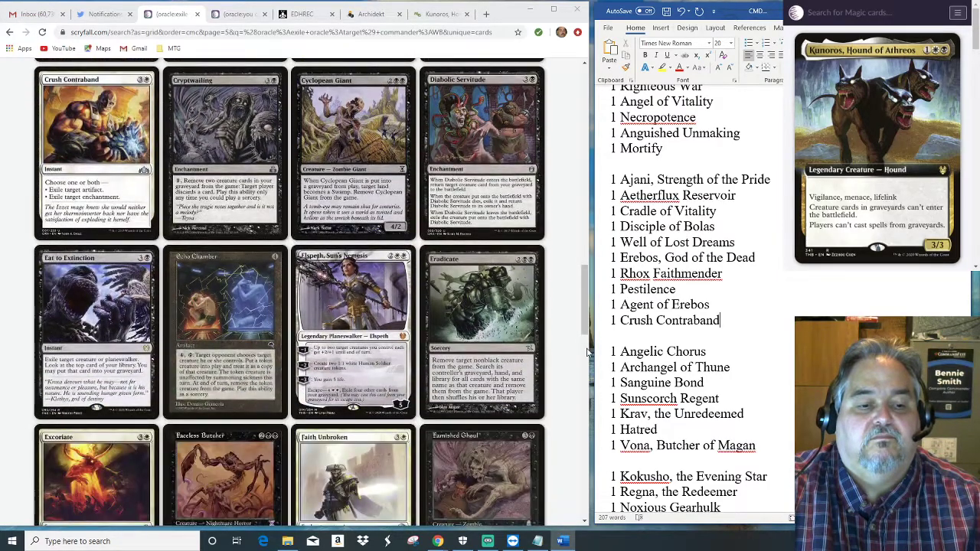
scroll(589, 353, down, 2)
scroll(588, 353, down, 2)
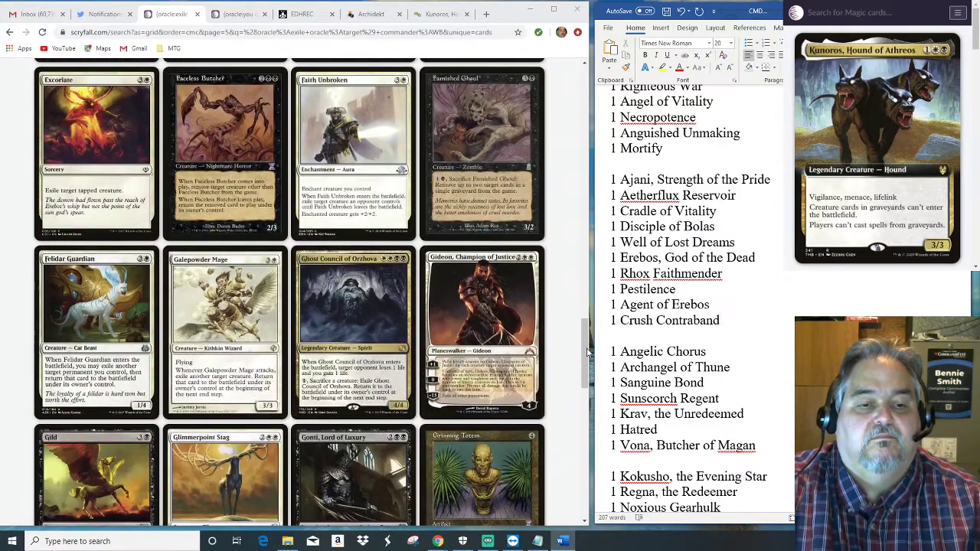
scroll(588, 353, down, 3)
scroll(588, 352, down, 3)
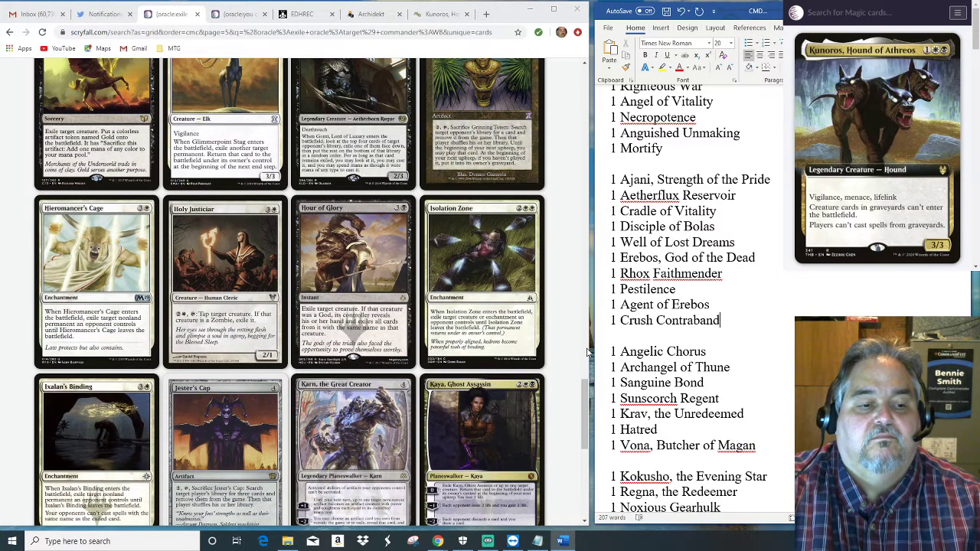
scroll(588, 352, down, 4)
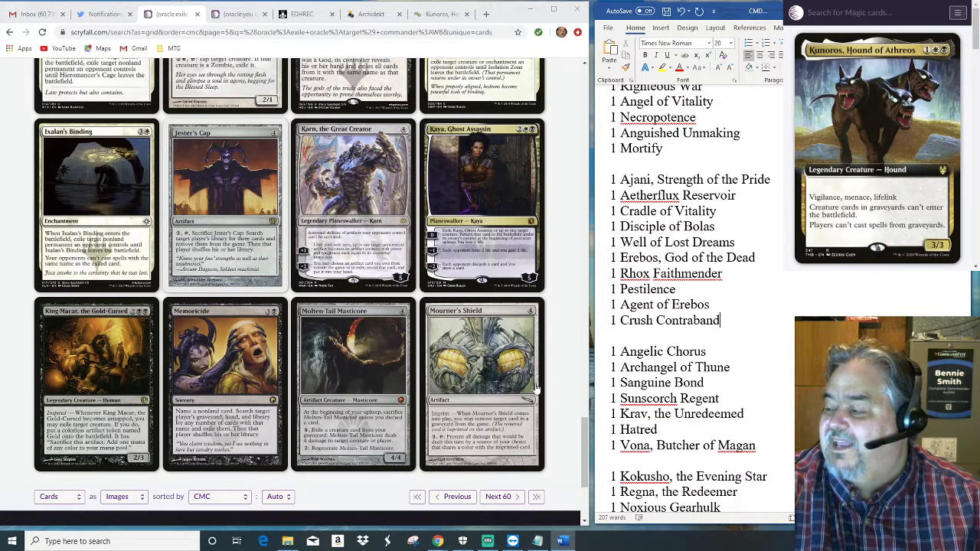
click(496, 500)
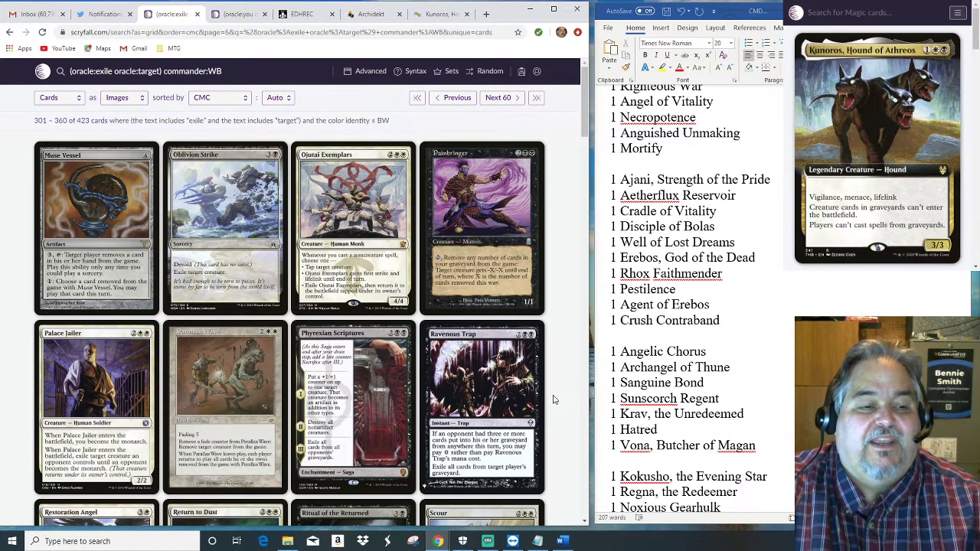
Add "1 Return to Dust" from the sixth results page below Crush Contraband in the decklist.
scroll(556, 401, down, 3)
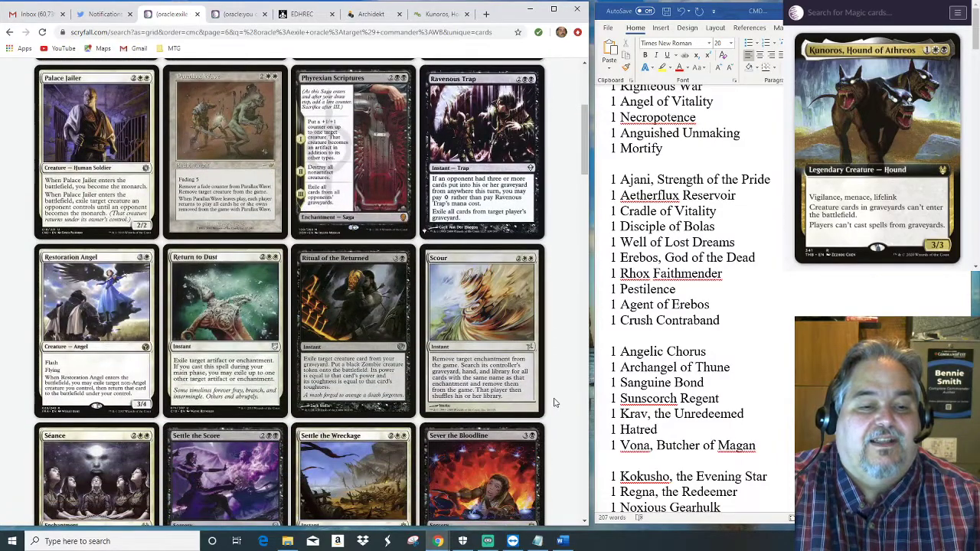
click(722, 322)
click(723, 322)
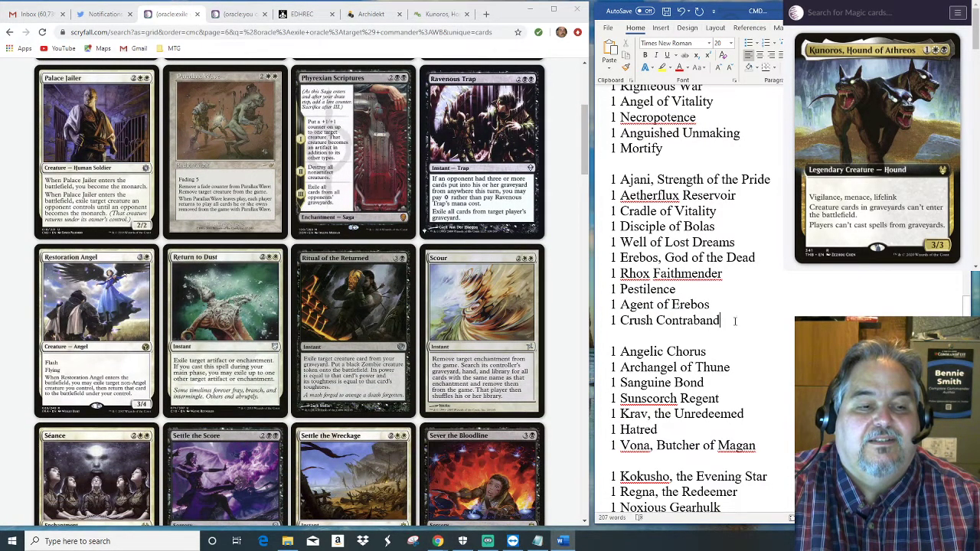
key(Return)
text(1 Re)
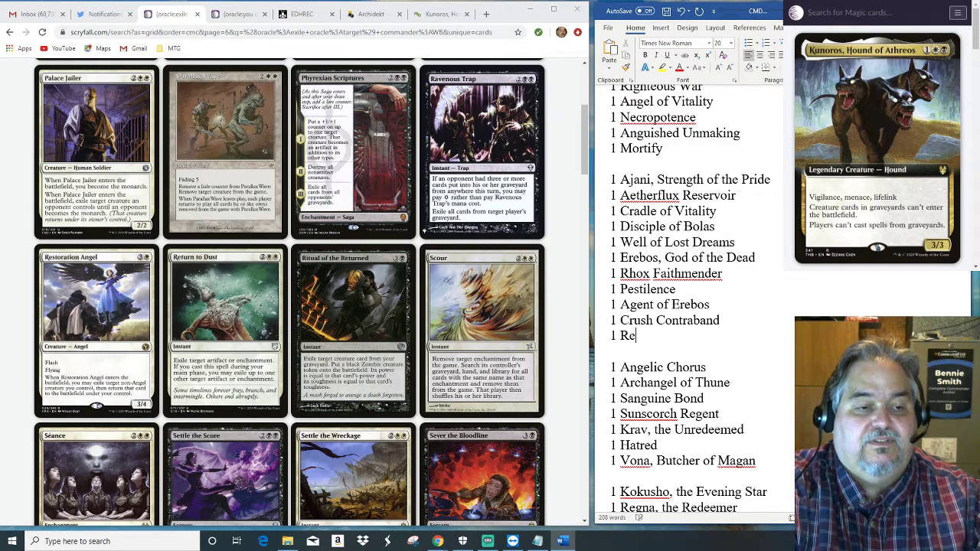
text(turn to Dust)
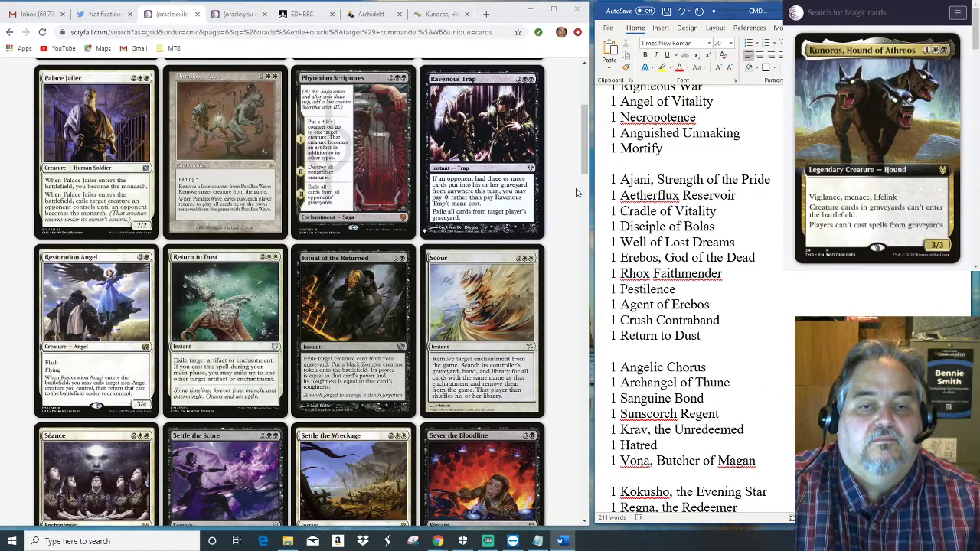
Add the board wipes "1 Wrath of God" and "1 Damnation" below Return to Dust in the four-mana group.
drag(588, 179, 590, 194)
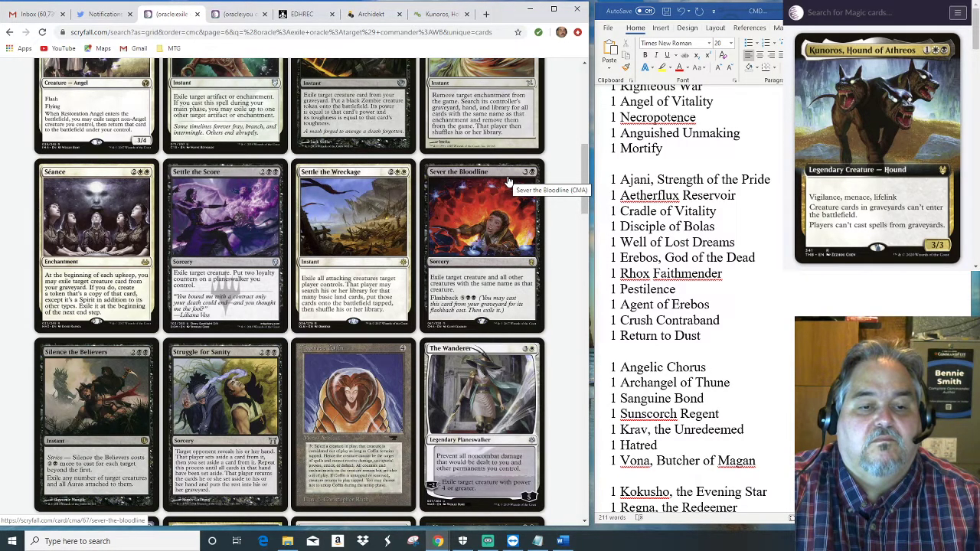
scroll(548, 374, down, 3)
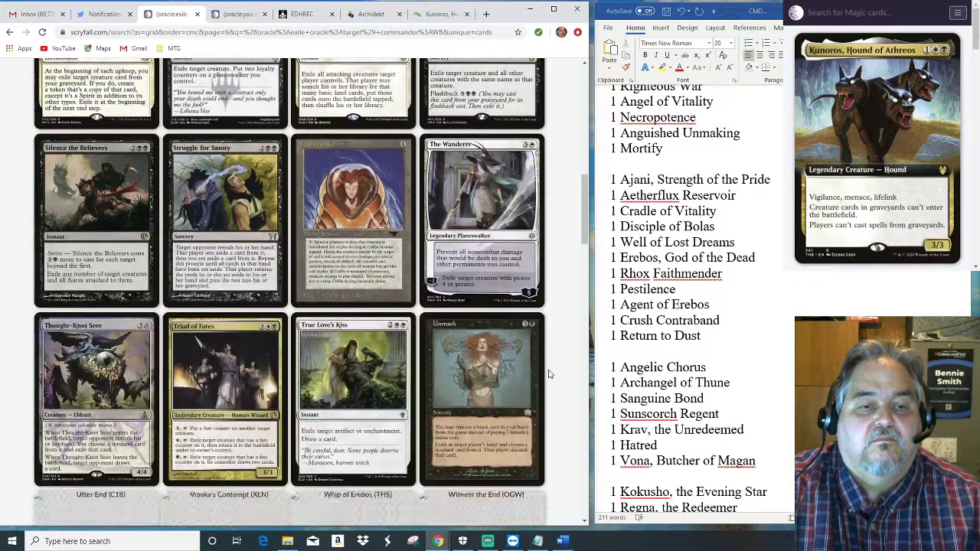
click(717, 345)
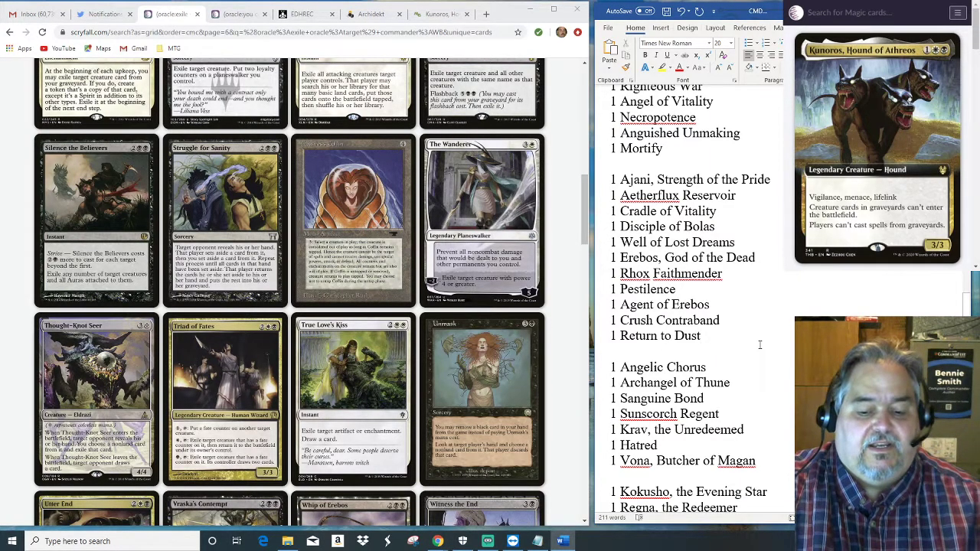
key(Return)
text(1 )
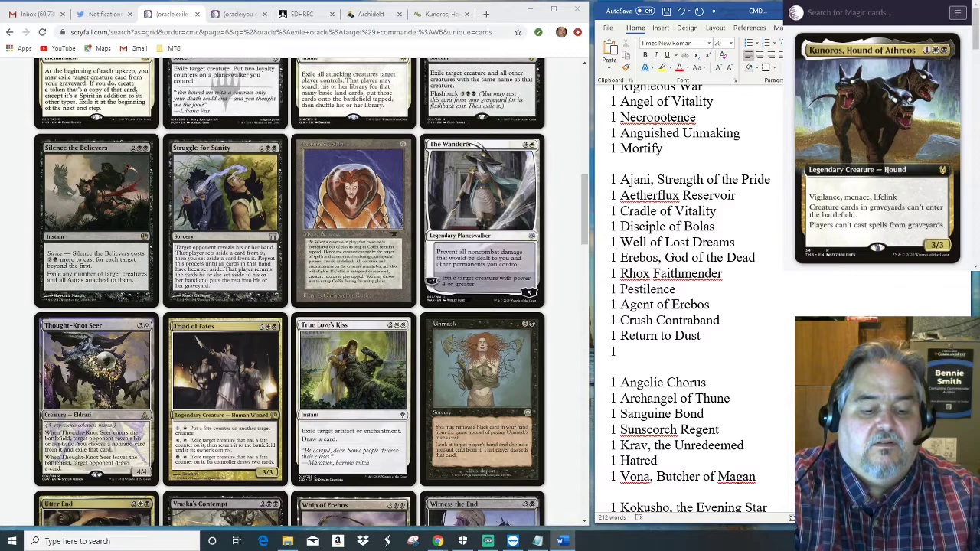
text(Wrath)
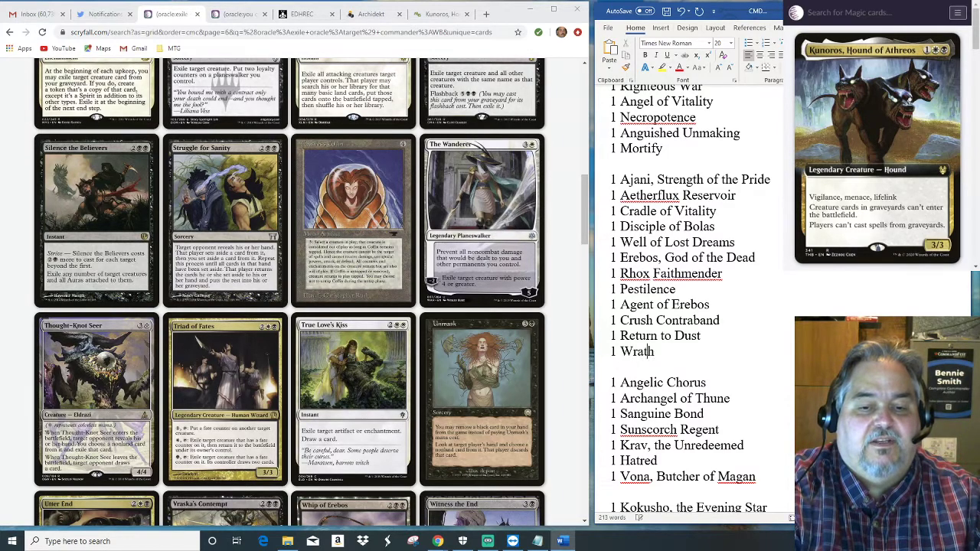
text( of God)
key(Return)
text(1 Damnation)
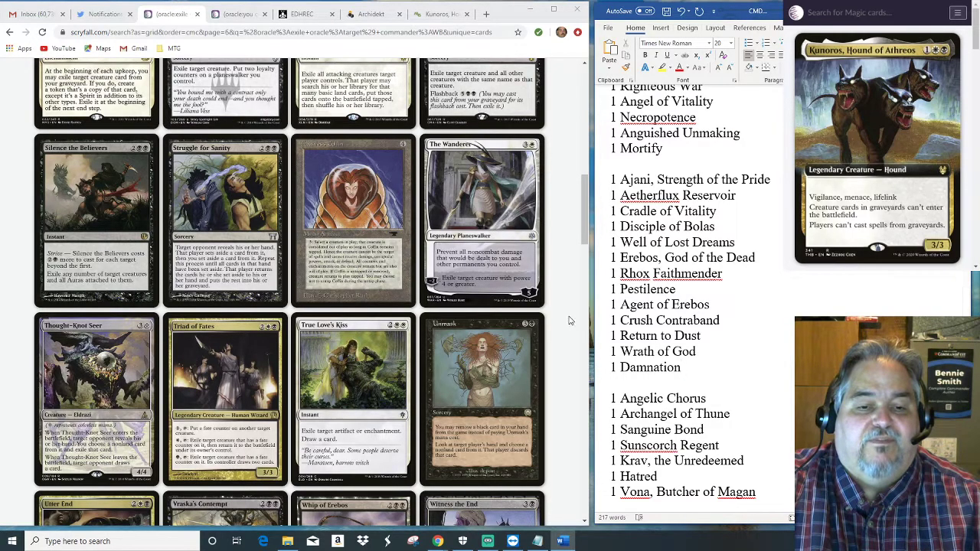
Examine the remaining four- and five-mana exile cards on the sixth results page, from Thought-Knot Seer to the page's end.
scroll(567, 318, down, 3)
scroll(565, 318, down, 3)
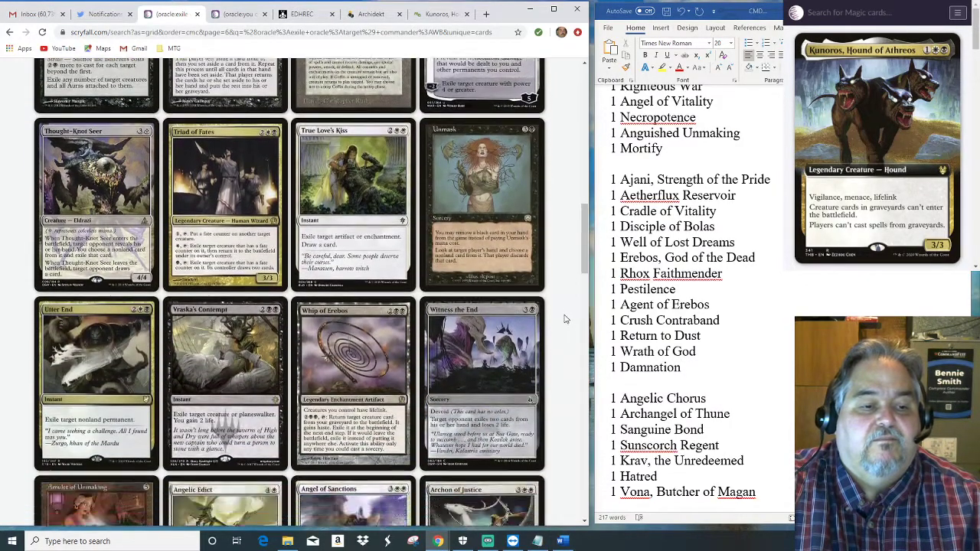
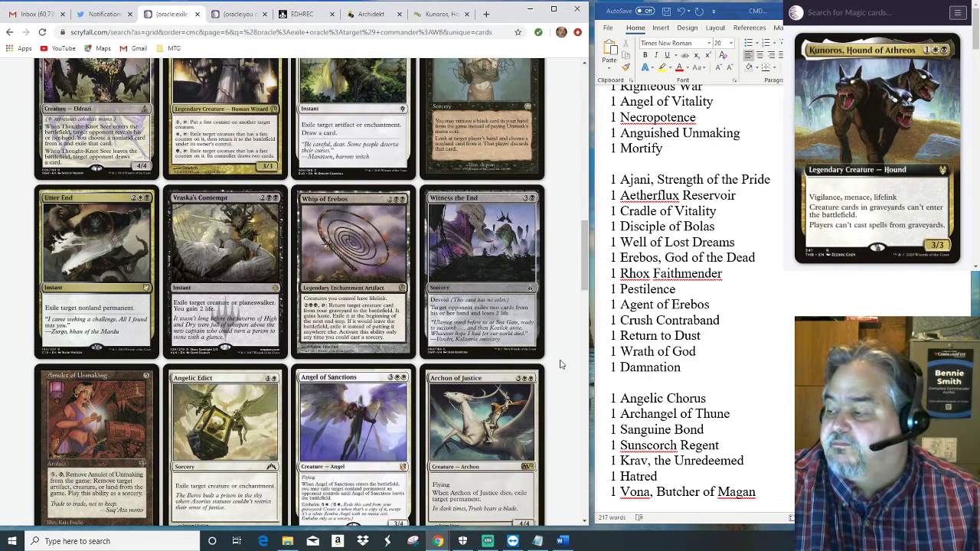
scroll(560, 366, down, 3)
scroll(562, 369, down, 3)
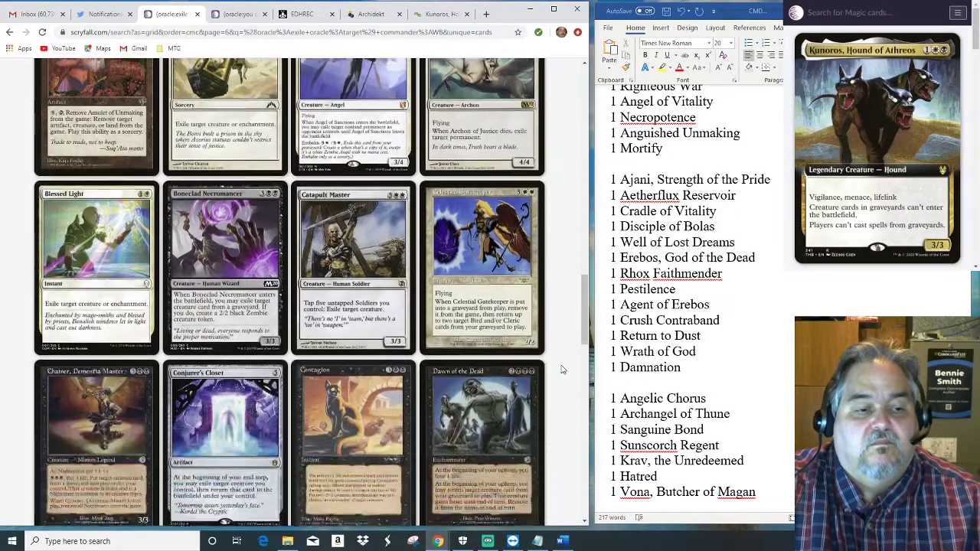
scroll(561, 370, down, 3)
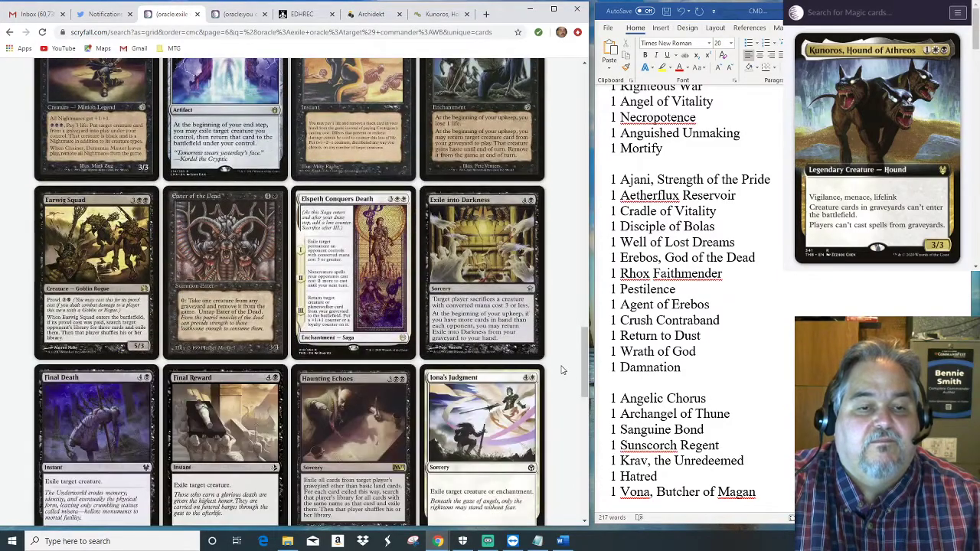
scroll(563, 371, down, 3)
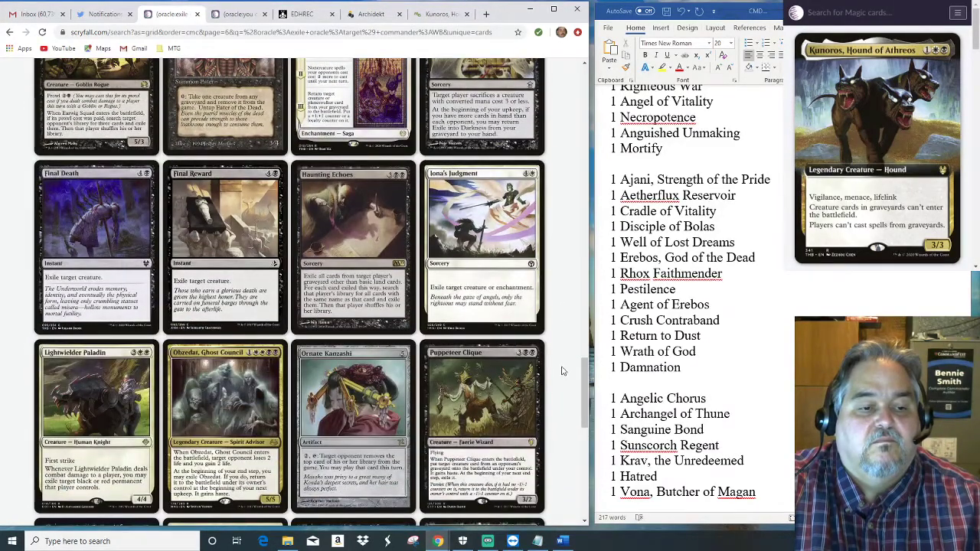
scroll(561, 372, down, 3)
scroll(561, 372, down, 3)
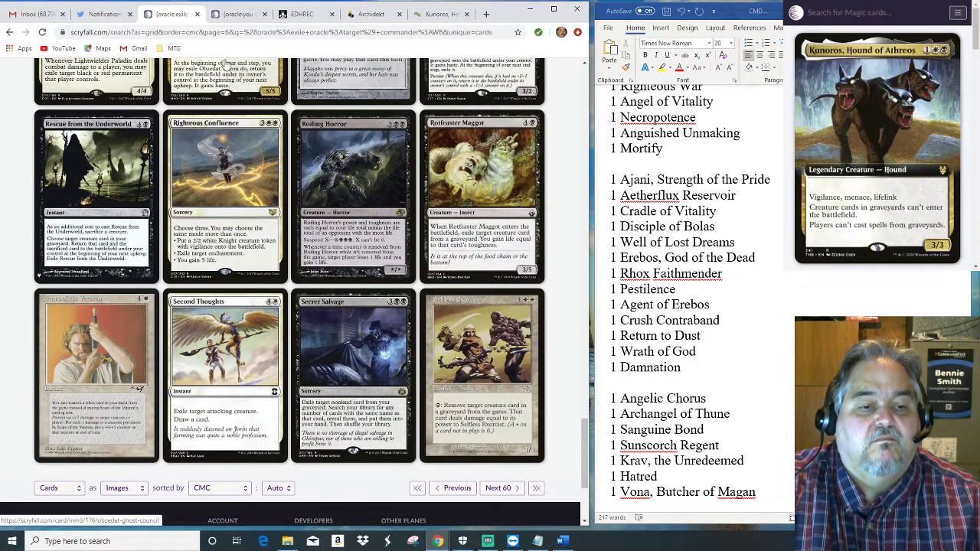
Go back through the earlier results pages to the advanced search form.
click(10, 33)
click(10, 33)
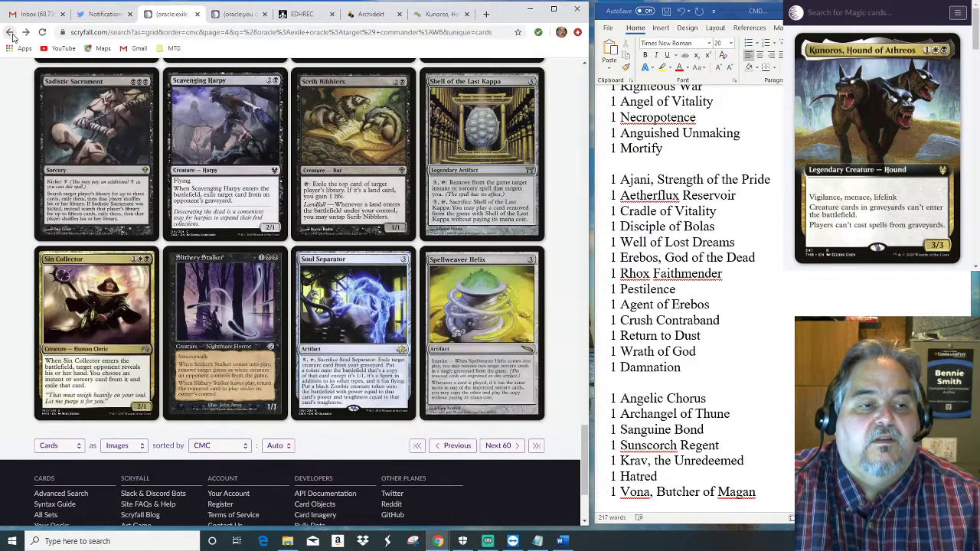
click(10, 33)
click(10, 33)
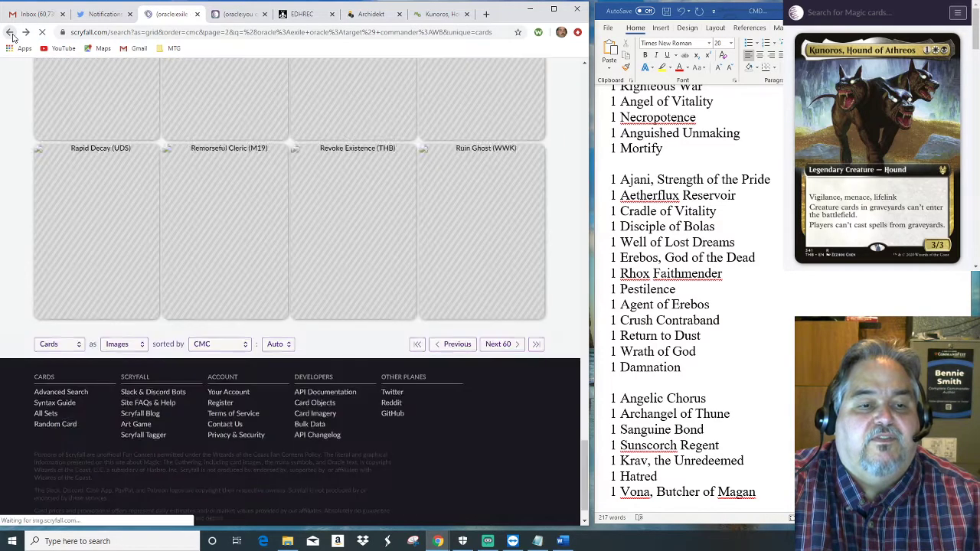
click(10, 33)
click(10, 33)
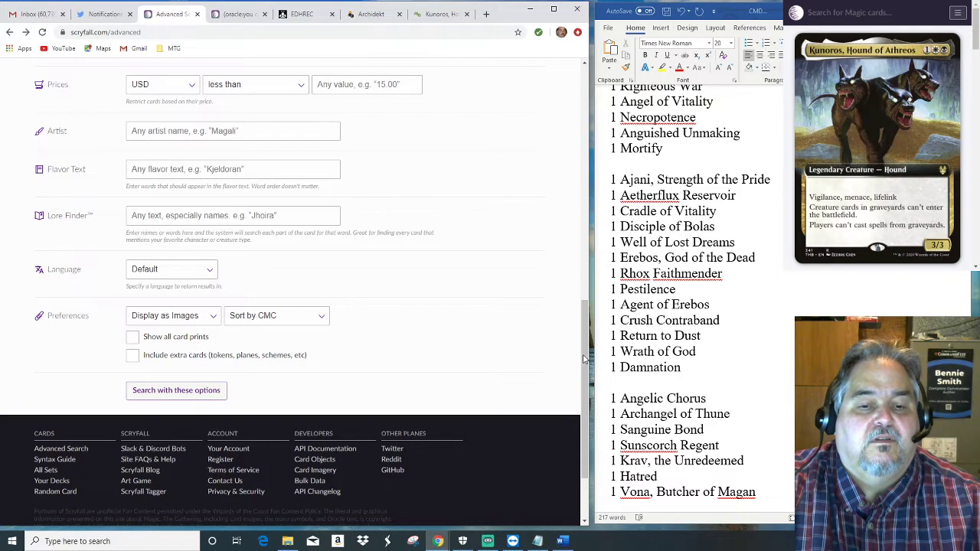
Replace the card text criterion with "destroy all" and run the search, keeping the white and black commander colors.
scroll(459, 230, up, 10)
drag(205, 146, 86, 149)
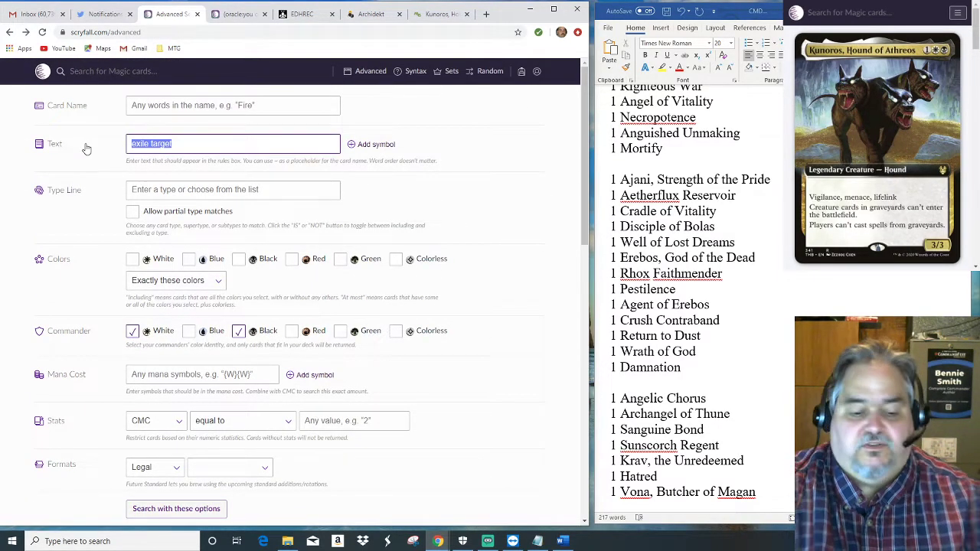
text(fe)
key(BackSpace)
key(BackSpace)
text(destroy all)
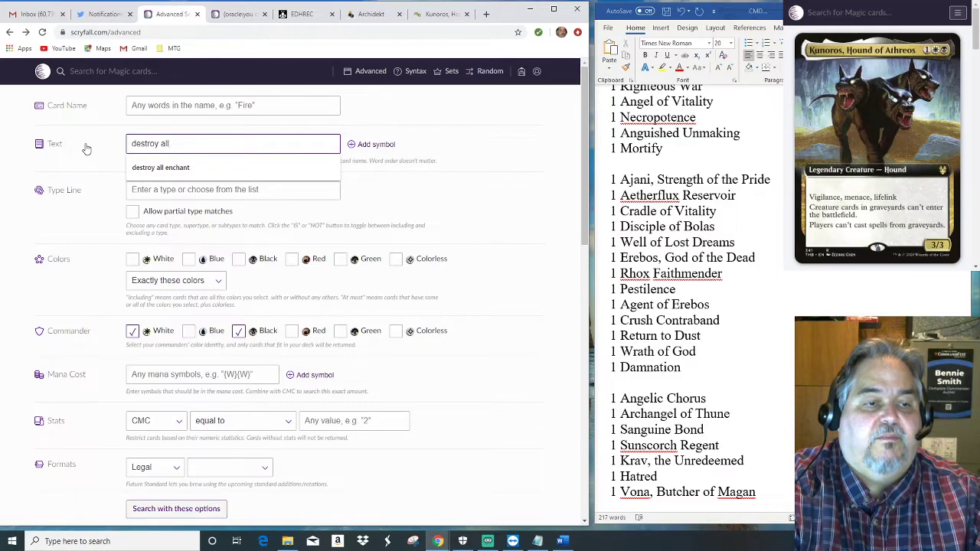
click(486, 160)
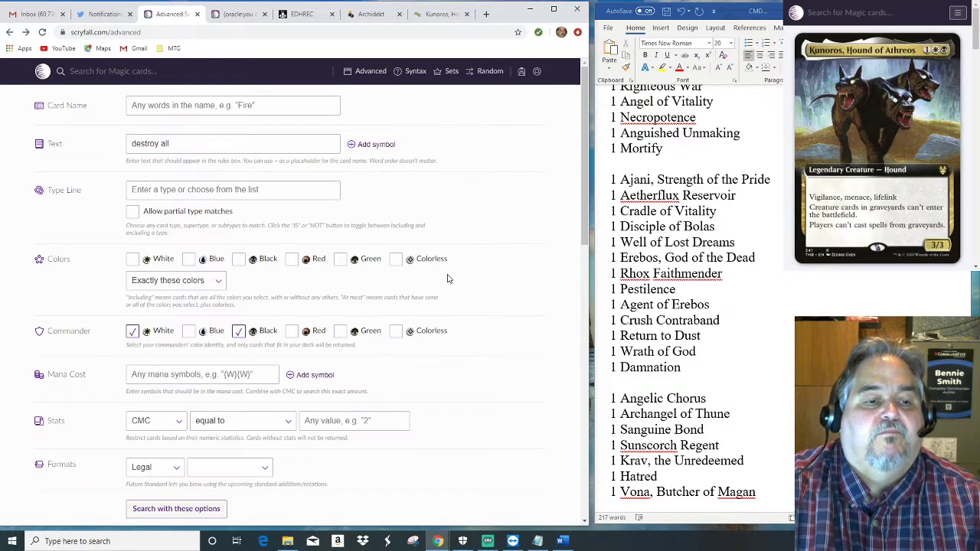
click(172, 511)
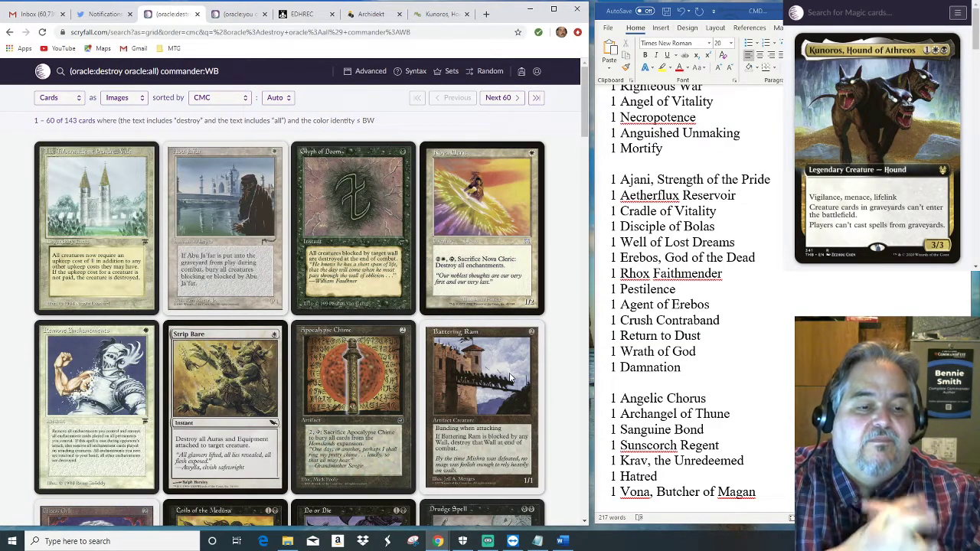
Examine the first page of "destroy all" results for board wipes, through Kaya's Wrath and Nevinyrral's Disk.
scroll(559, 399, down, 4)
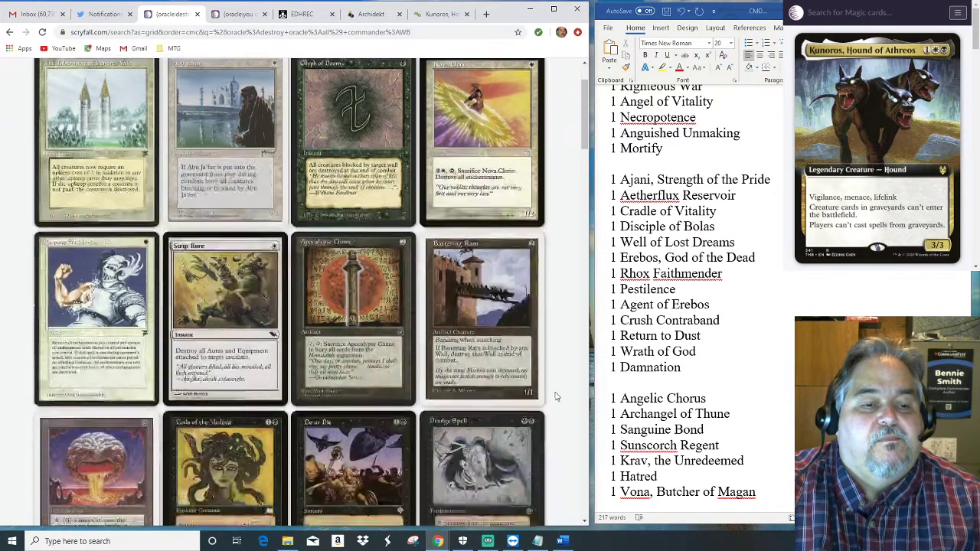
scroll(561, 398, down, 3)
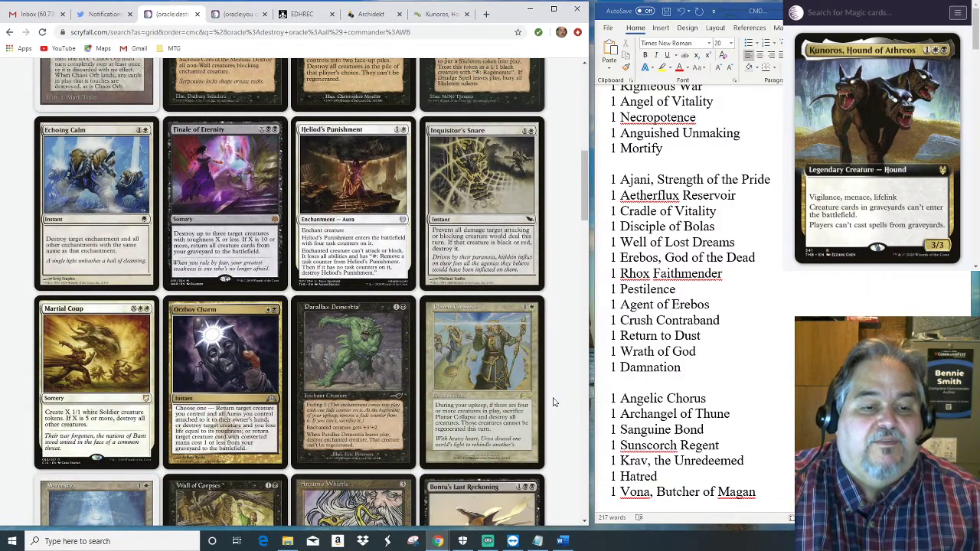
scroll(555, 404, down, 1)
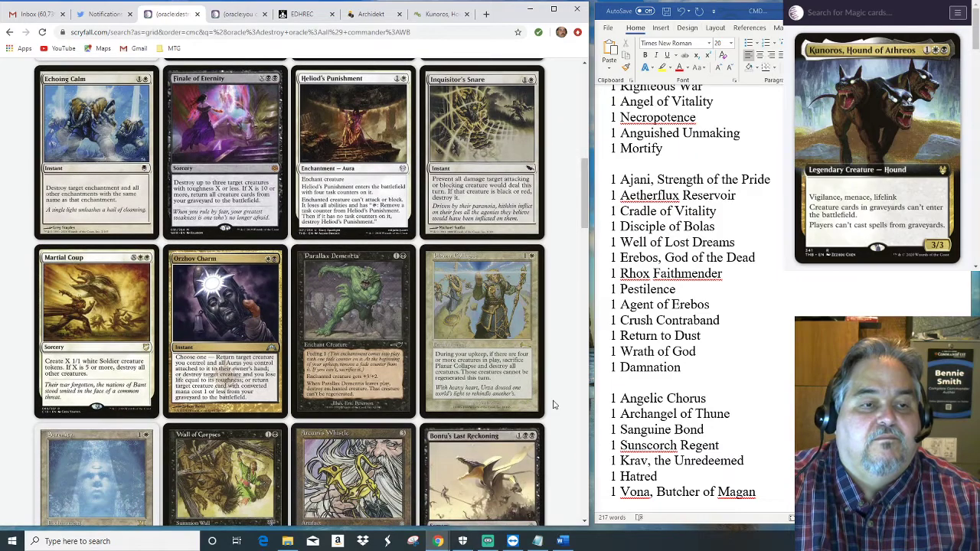
scroll(554, 405, down, 5)
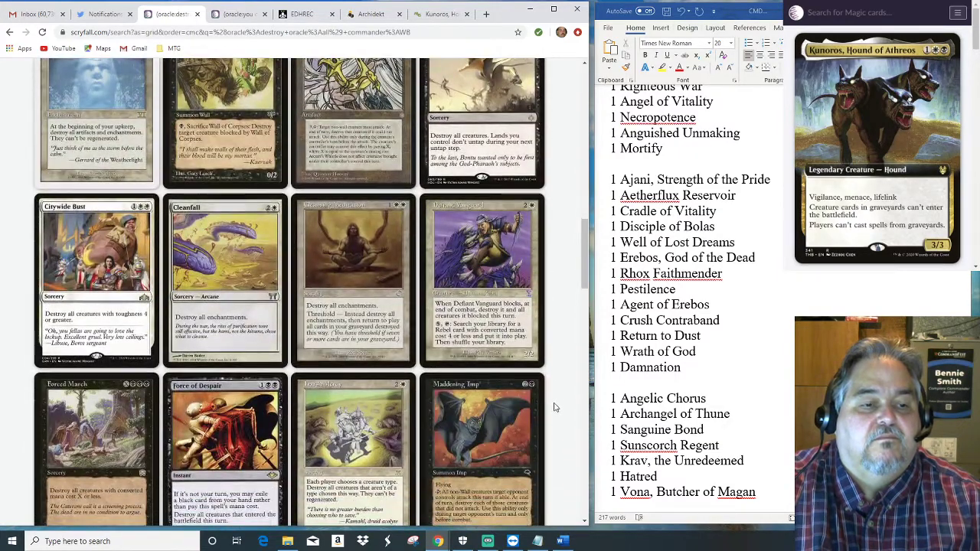
scroll(555, 407, down, 2)
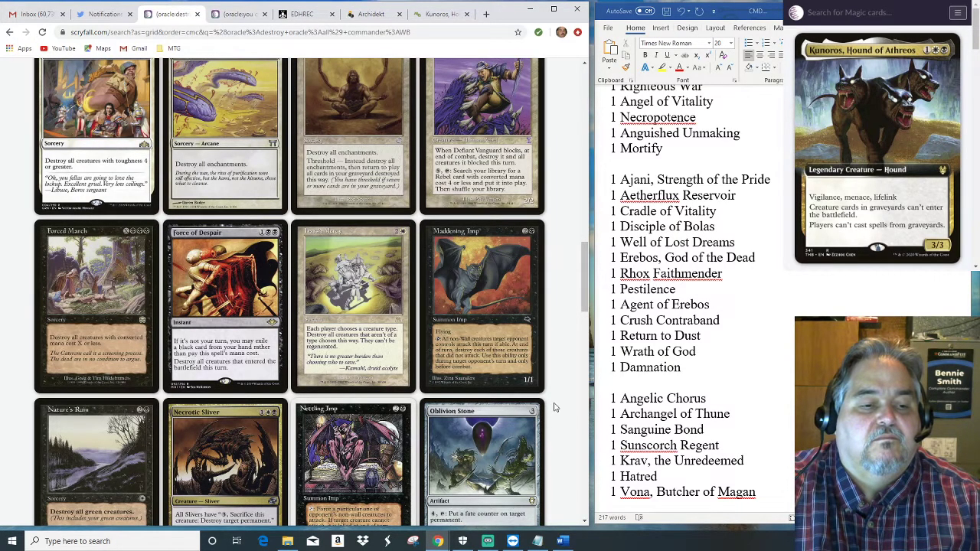
scroll(556, 408, down, 2)
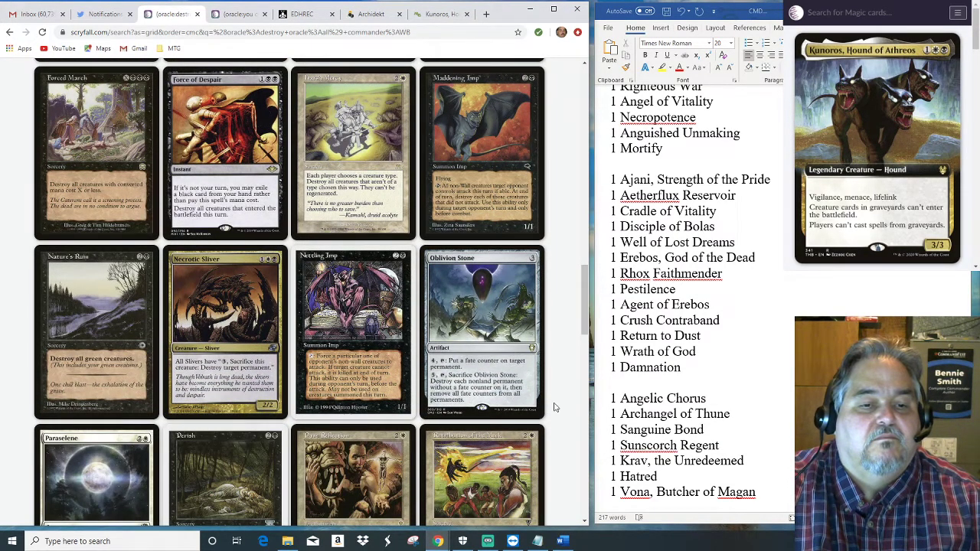
scroll(556, 409, down, 2)
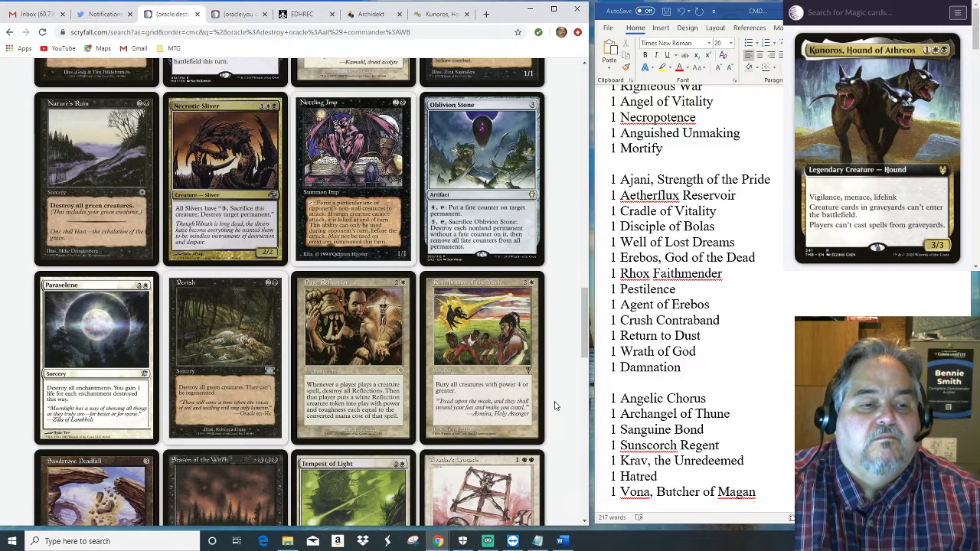
scroll(557, 407, down, 4)
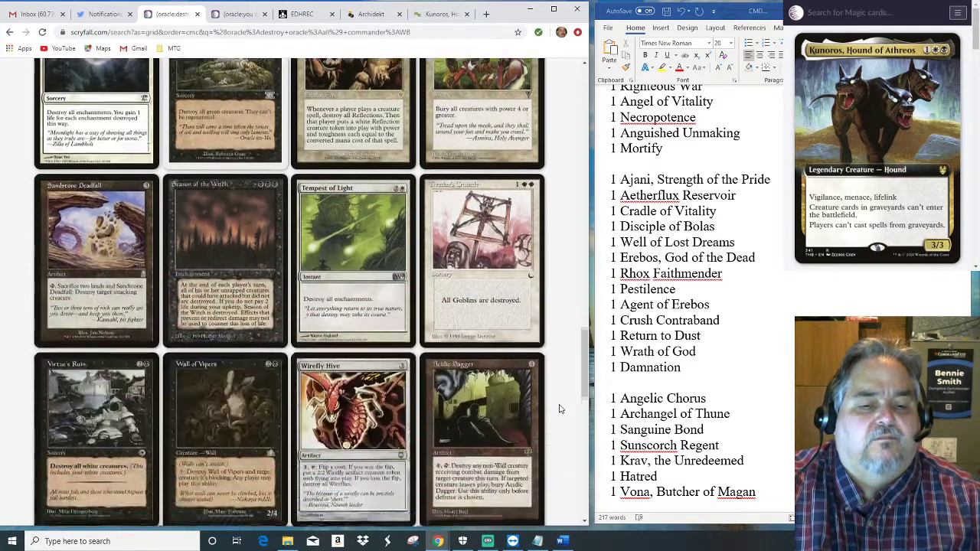
scroll(559, 410, down, 3)
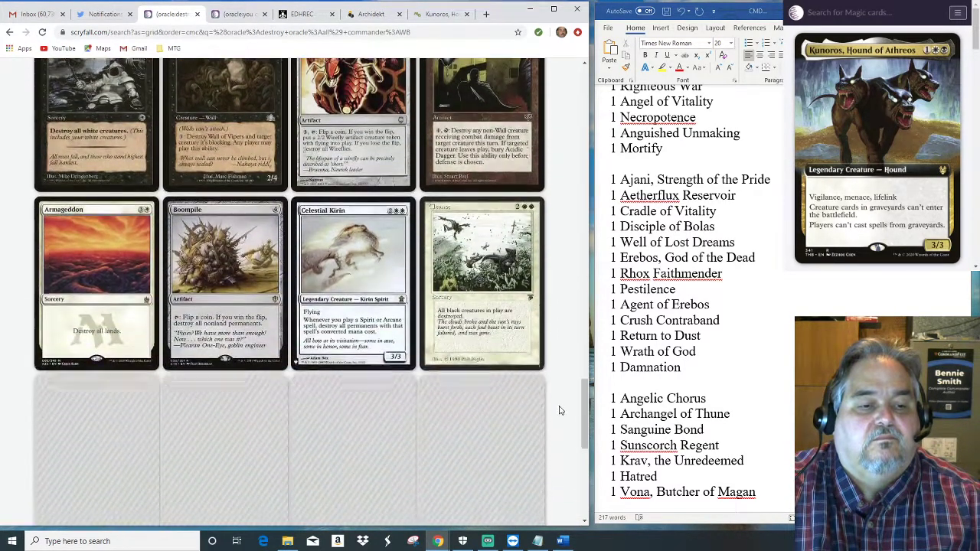
scroll(559, 410, down, 1)
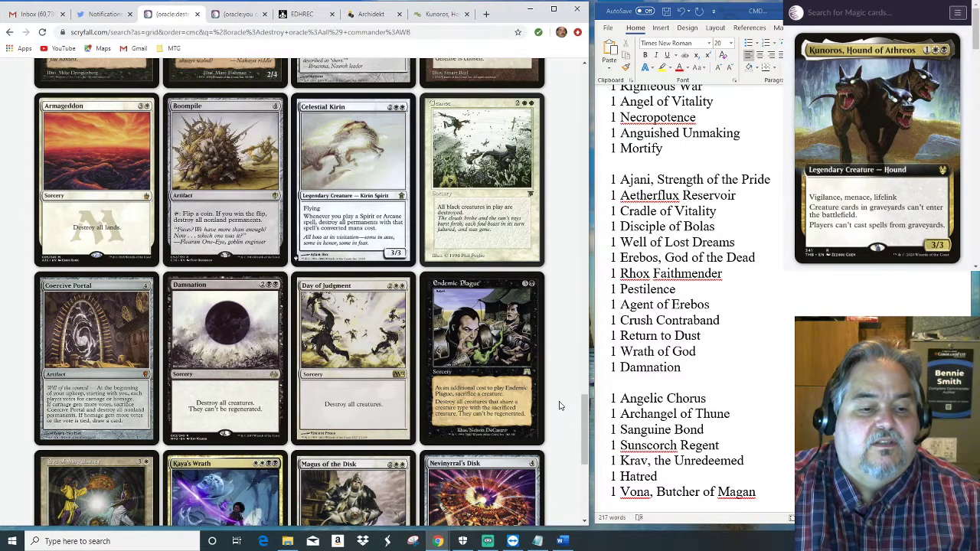
scroll(559, 406, down, 2)
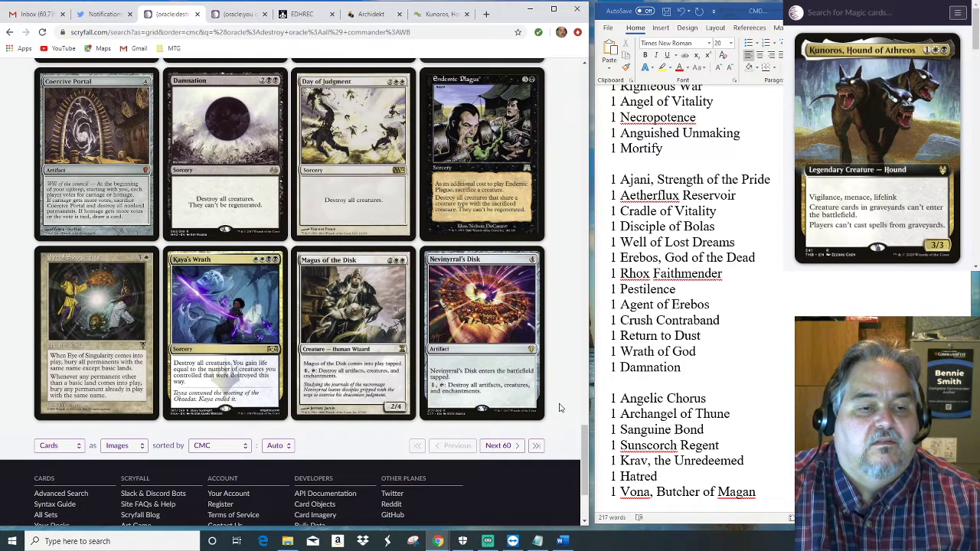
Recheck the first page's three- and four-mana board wipes and examine the second results page through Wrath of God and Crux of Fate.
scroll(559, 409, up, 10)
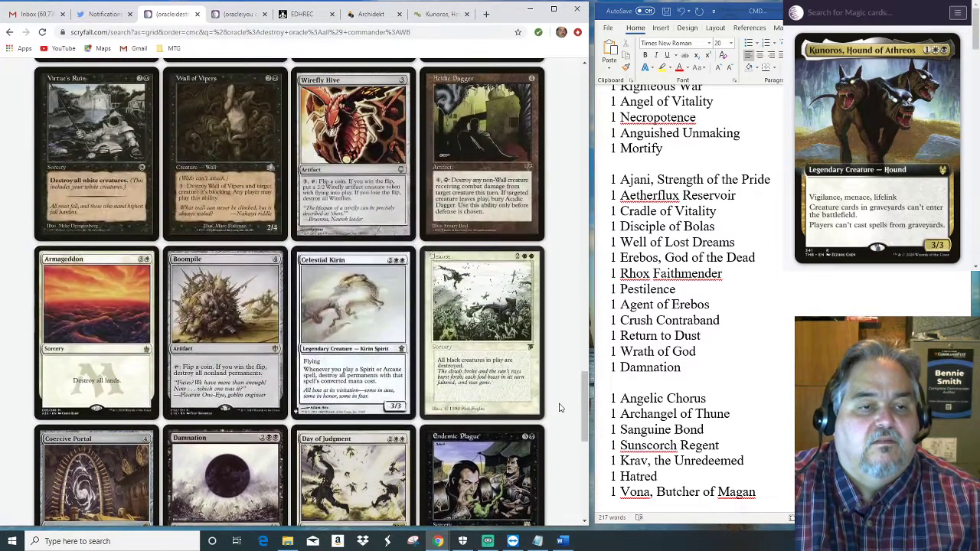
scroll(559, 410, down, 5)
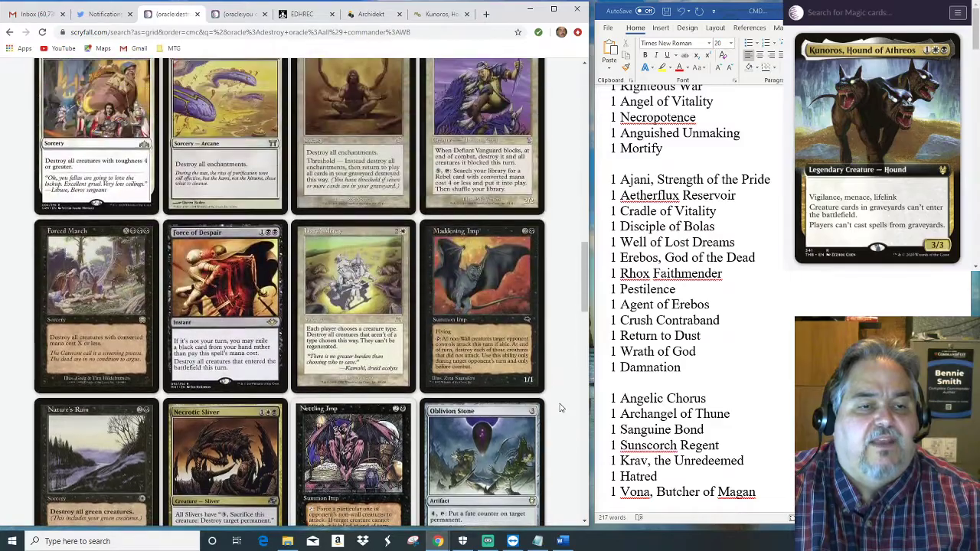
scroll(560, 414, down, 8)
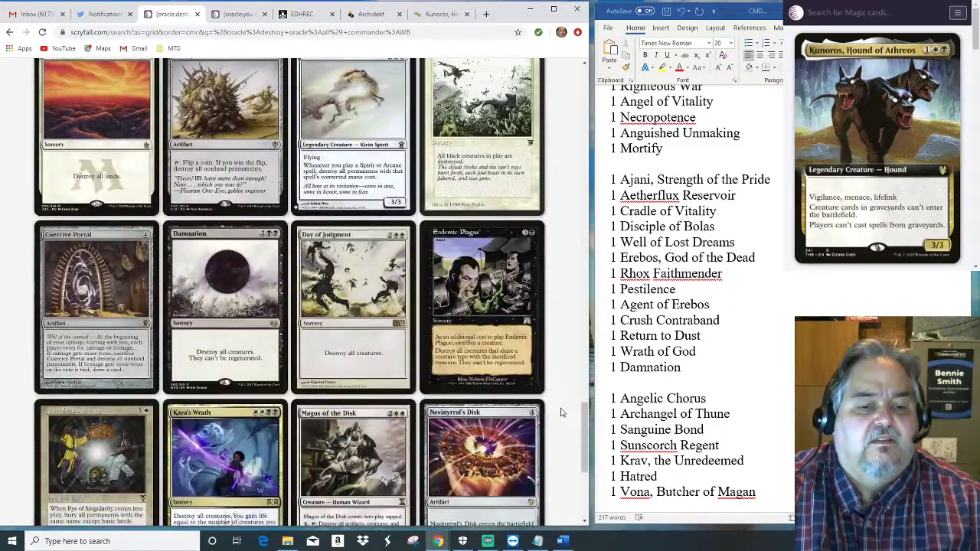
scroll(561, 407, up, 3)
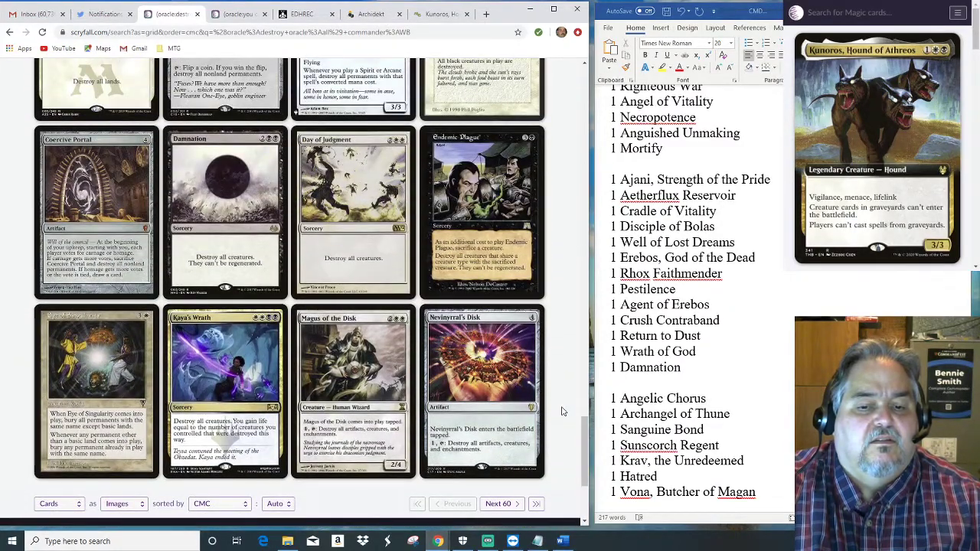
click(699, 370)
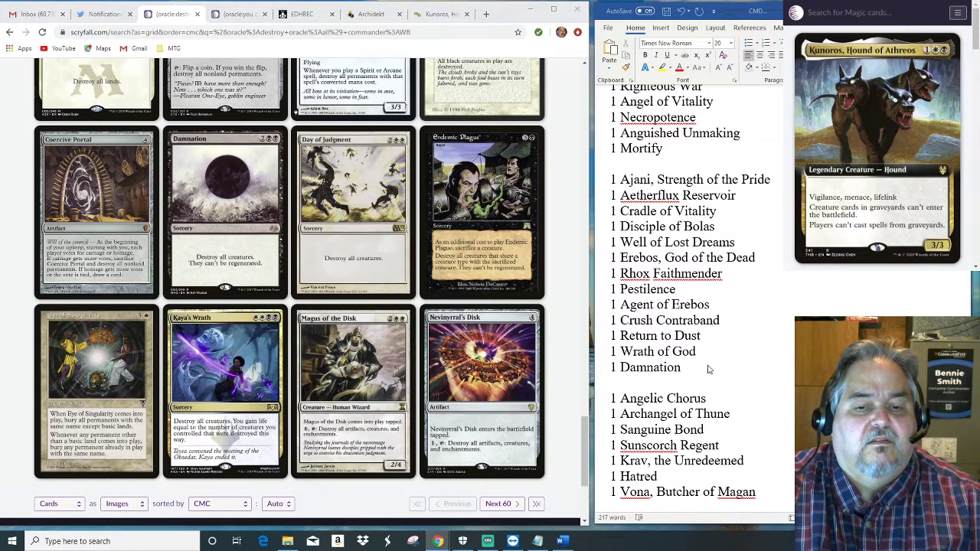
click(499, 505)
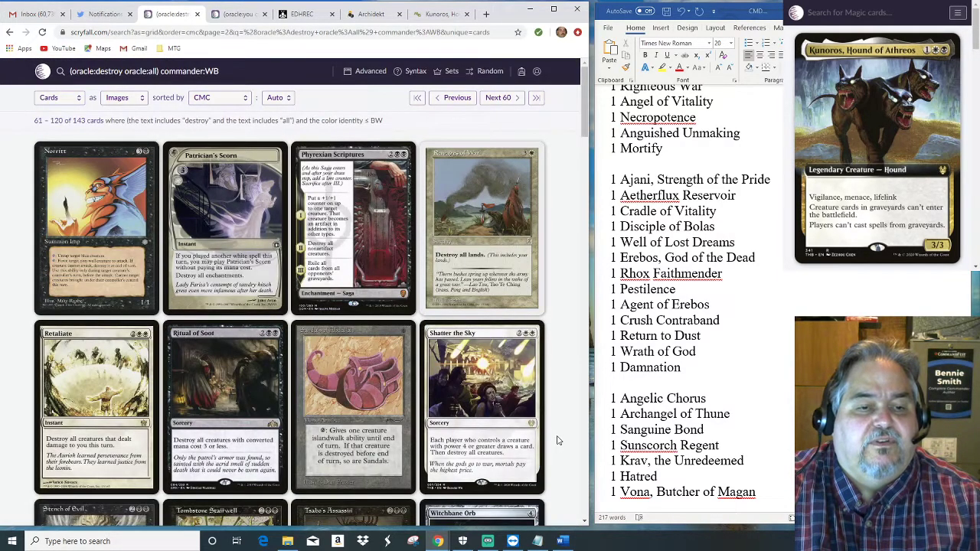
scroll(557, 442, down, 3)
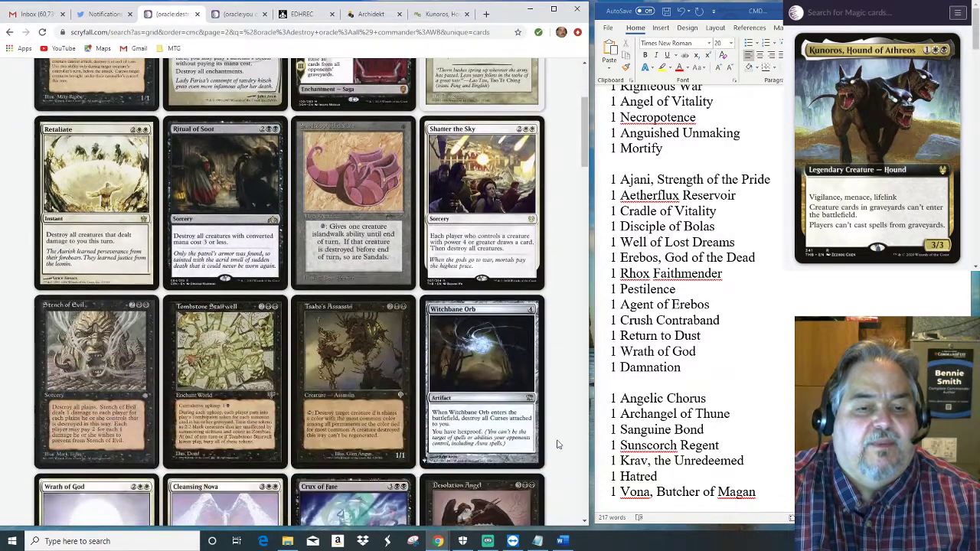
scroll(559, 444, down, 3)
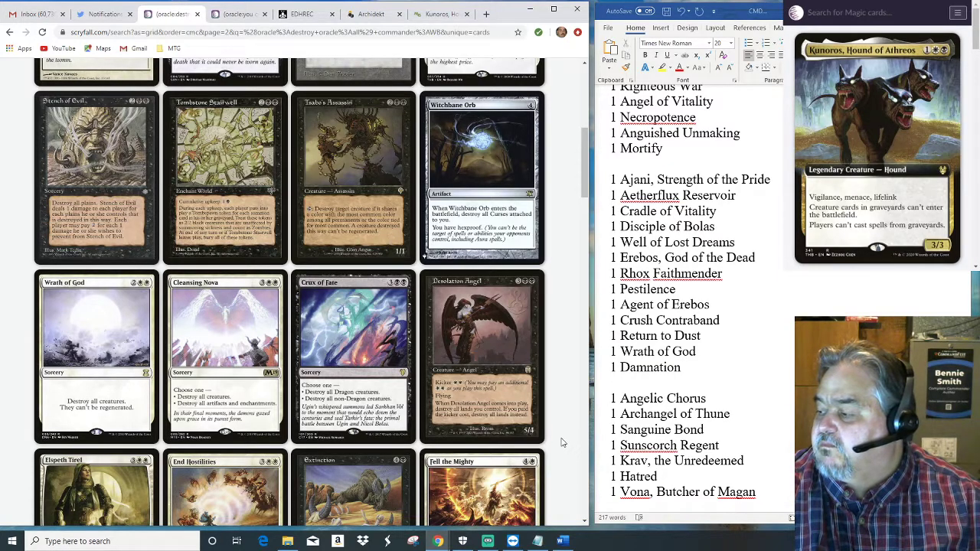
Open the Wrath of God card page and search Scryfall for "merciless eviction".
click(94, 342)
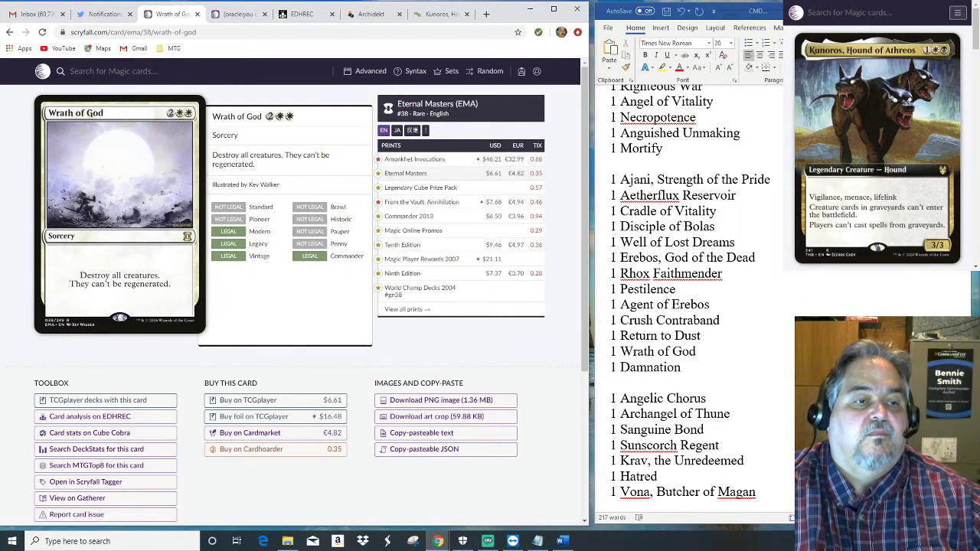
click(175, 75)
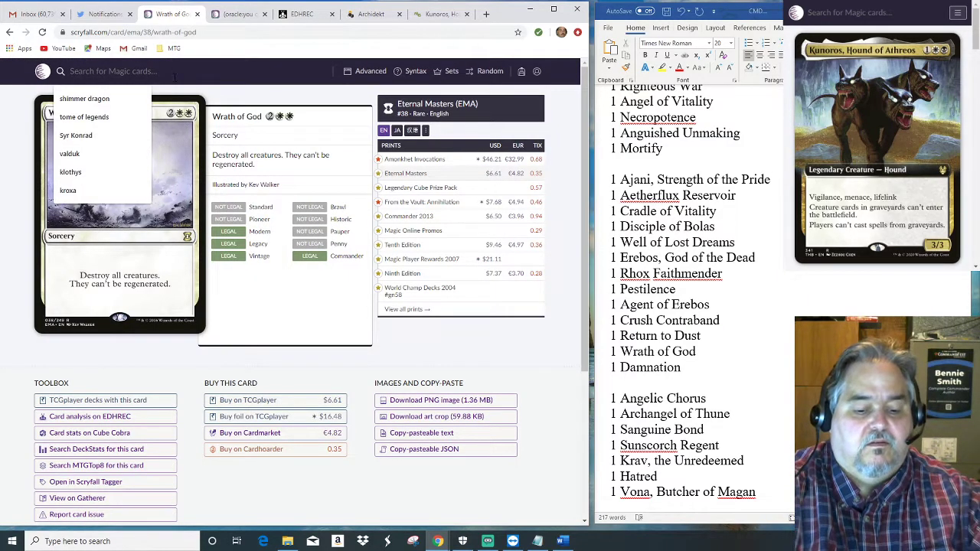
text(mercile)
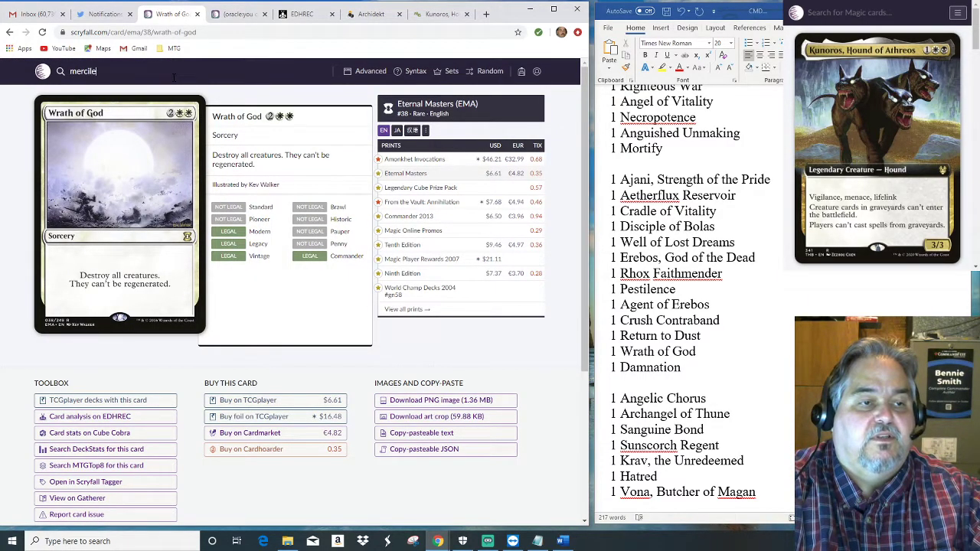
text(ss eviction)
key(Return)
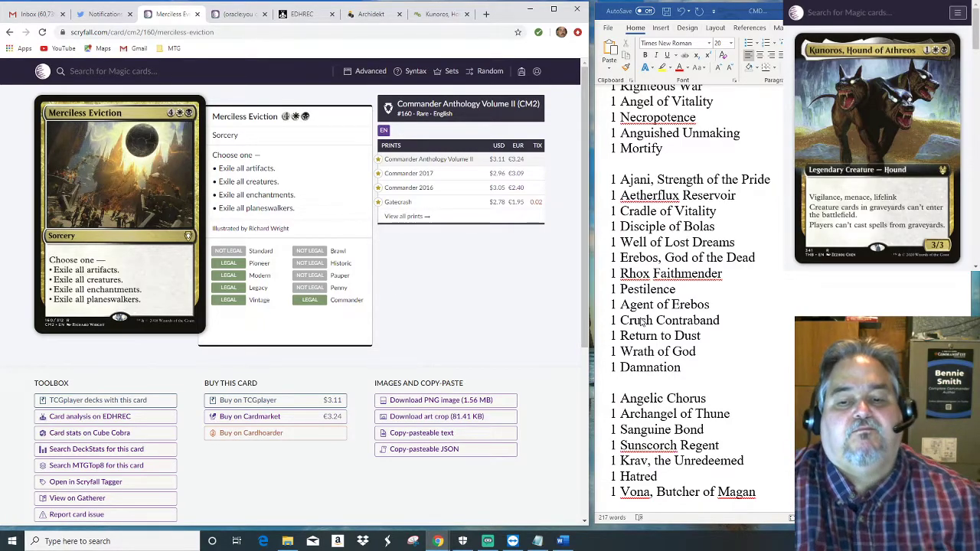
Add "1 Merciless Eviction" on a new line below Bolas's Citadel in the Word decklist.
click(670, 320)
scroll(670, 320, down, 3)
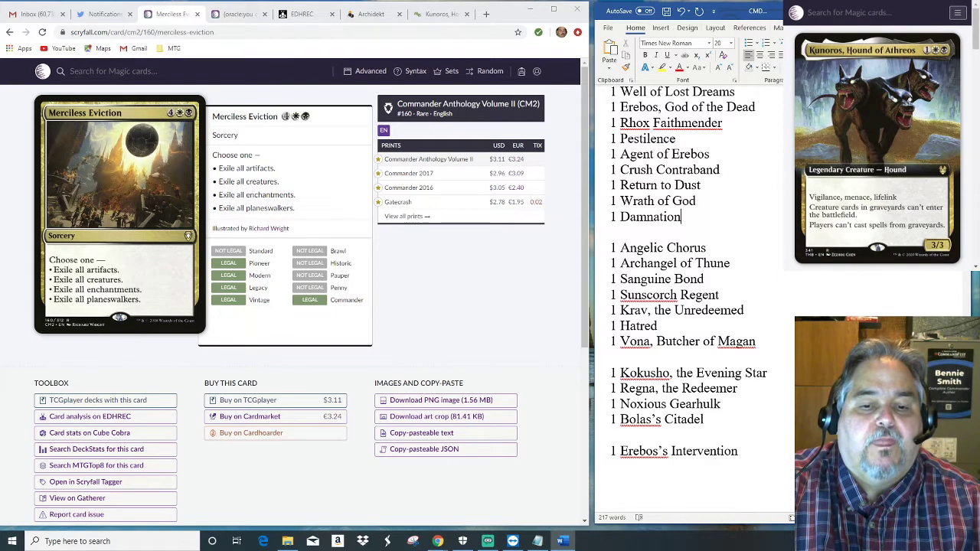
click(718, 419)
key(Return)
text(1 Merciless Ec)
key(BackSpace)
text(viction)
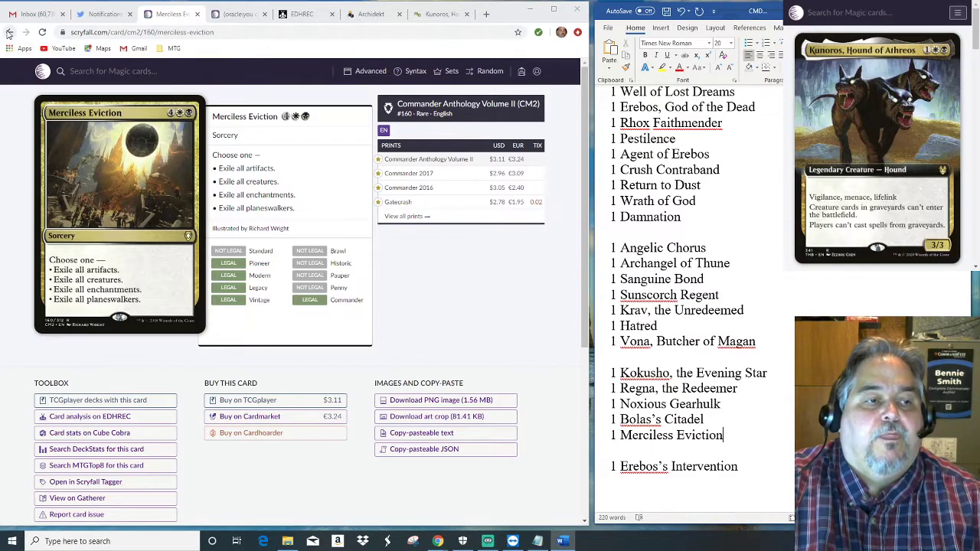
Return to the second page of "destroy all" results in Scryfall and examine the board wipes from Elspeth Tirel through Austere Command.
click(9, 33)
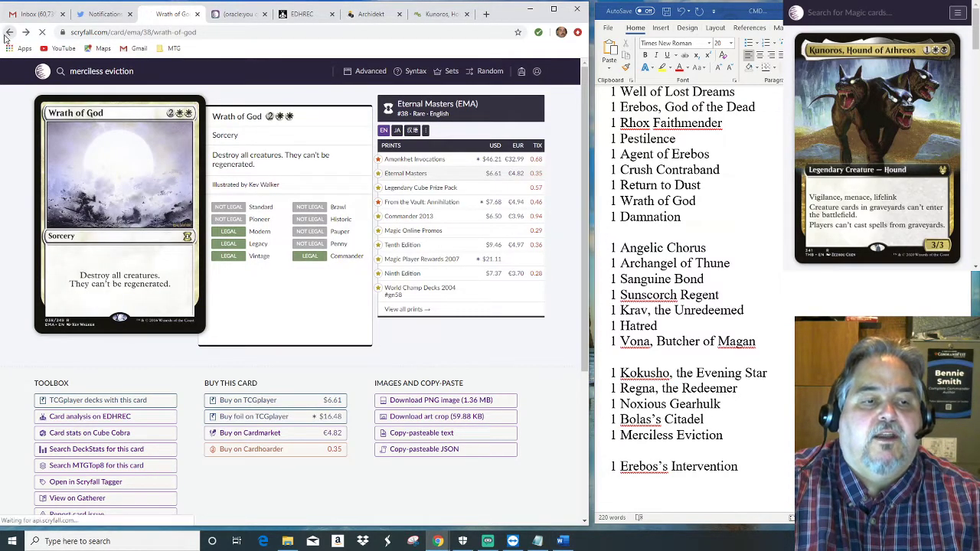
click(9, 33)
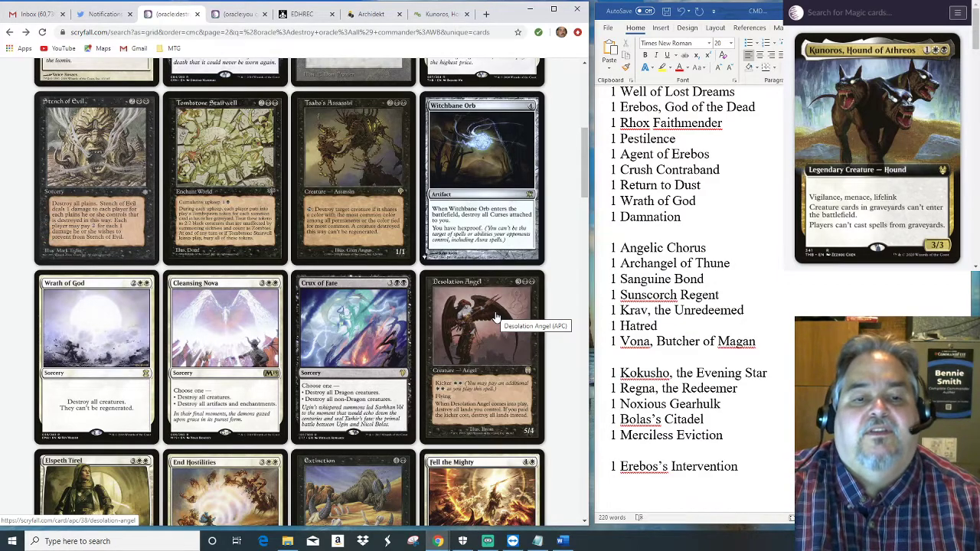
scroll(561, 282, down, 3)
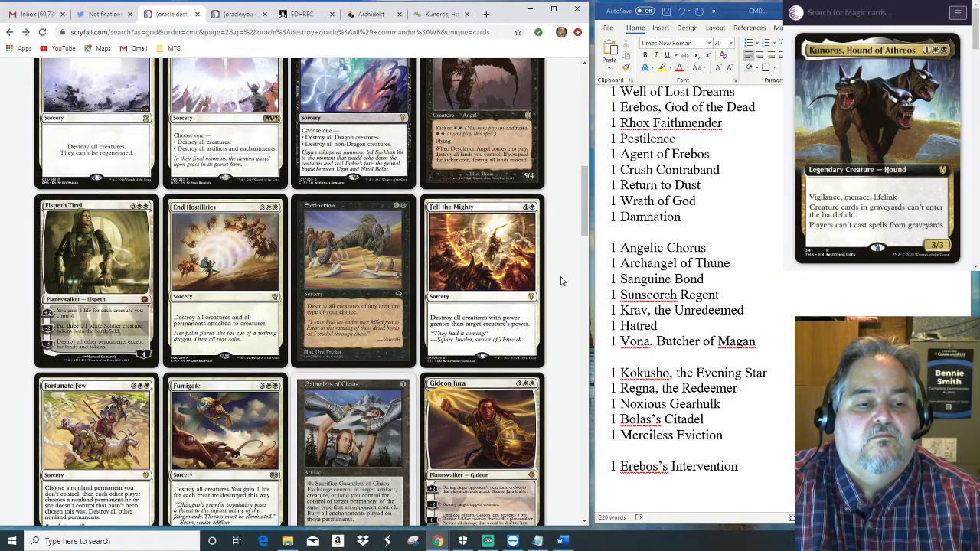
scroll(561, 282, down, 6)
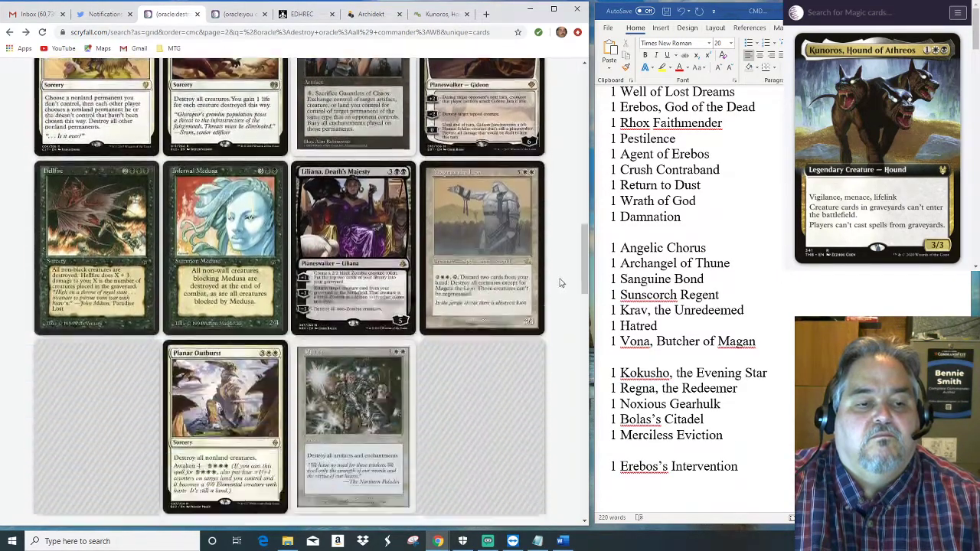
scroll(560, 283, down, 5)
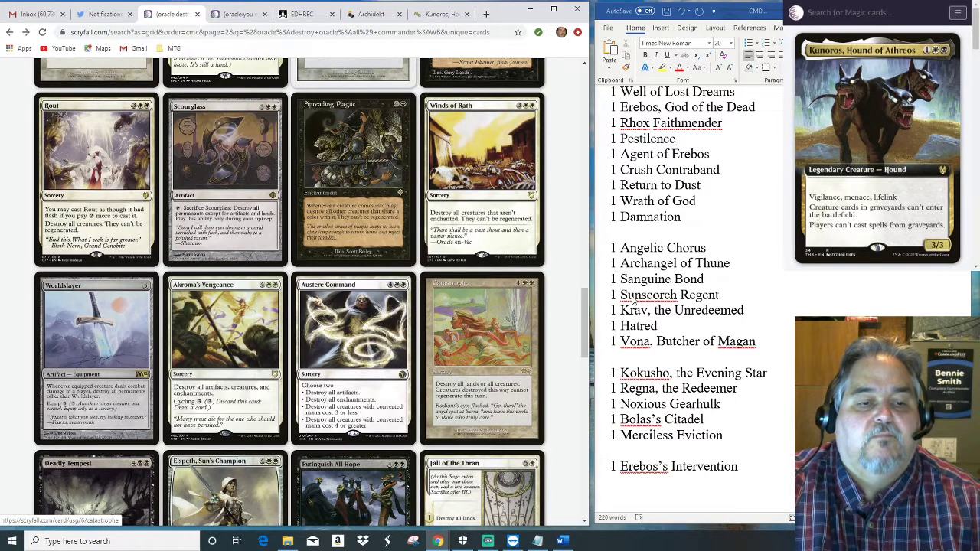
Add "1 Rout" on a new line below Vona, Butcher of Magan in the Word decklist.
click(762, 347)
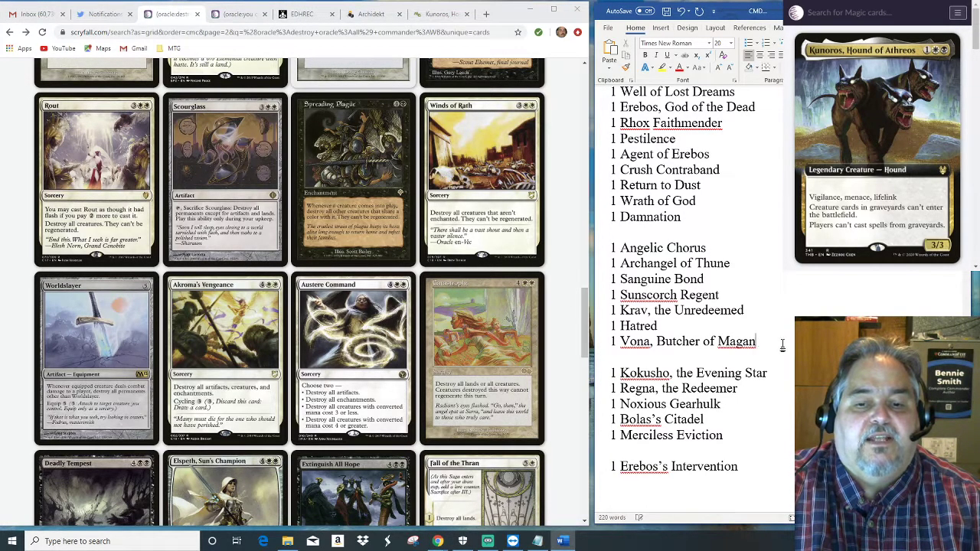
key(Return)
text(1 )
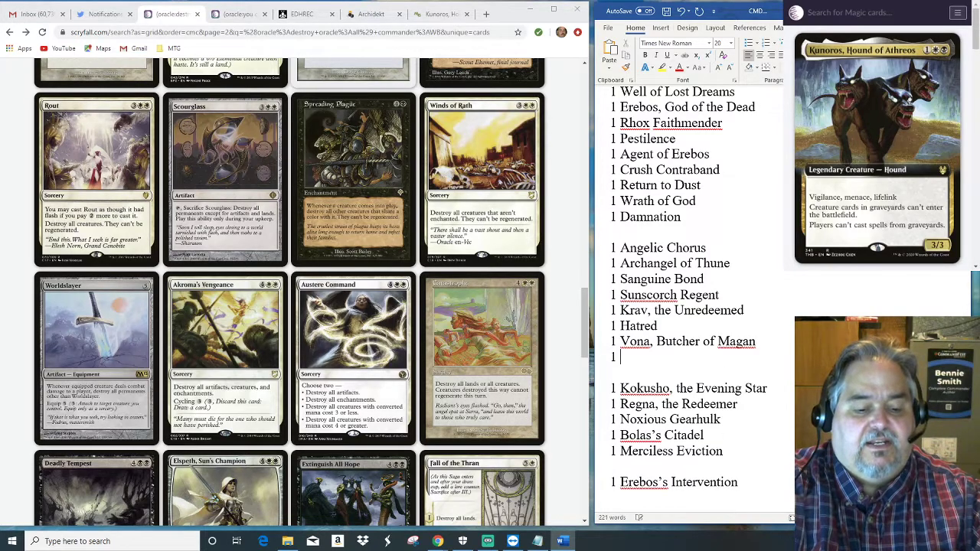
text(Route)
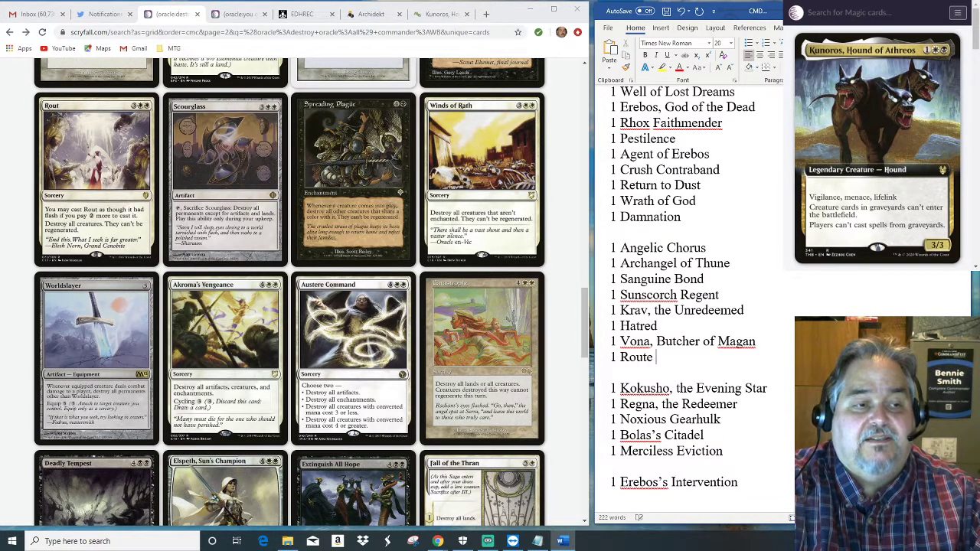
key(BackSpace)
key(BackSpace)
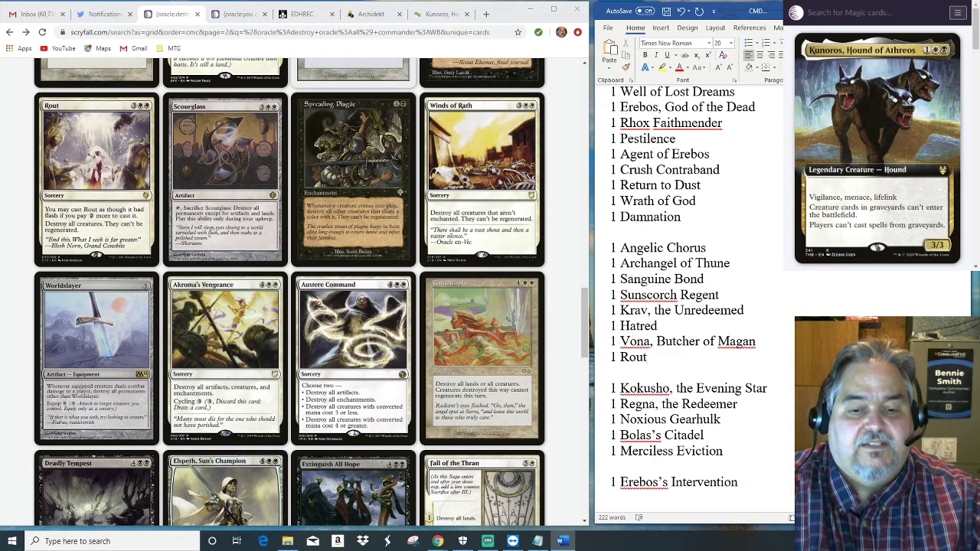
text(e)
key(BackSpace)
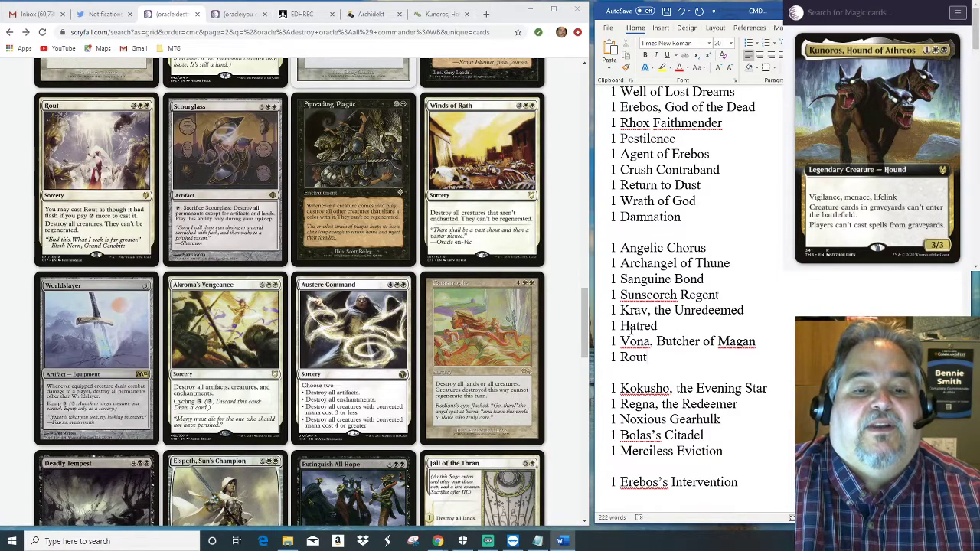
Examine the remaining six-mana board wipes on the second Scryfall results page, from Deadly Tempest through Tsabo's Decree.
drag(587, 328, 588, 351)
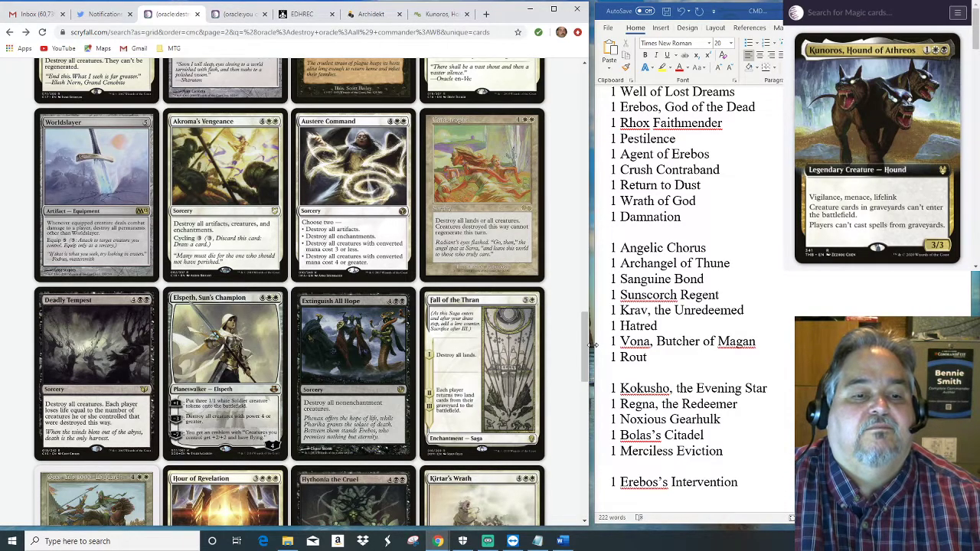
drag(586, 345, 584, 374)
scroll(583, 374, down, 4)
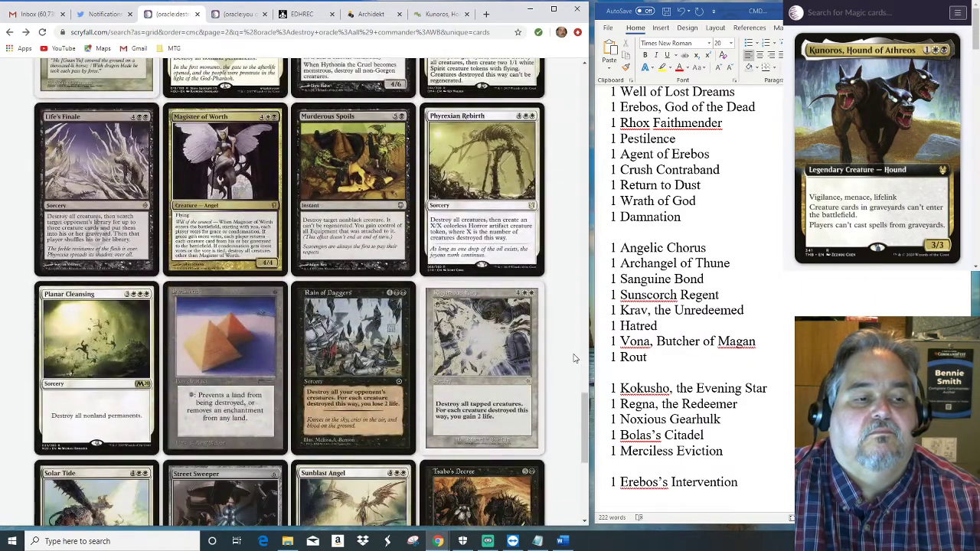
scroll(575, 358, down, 3)
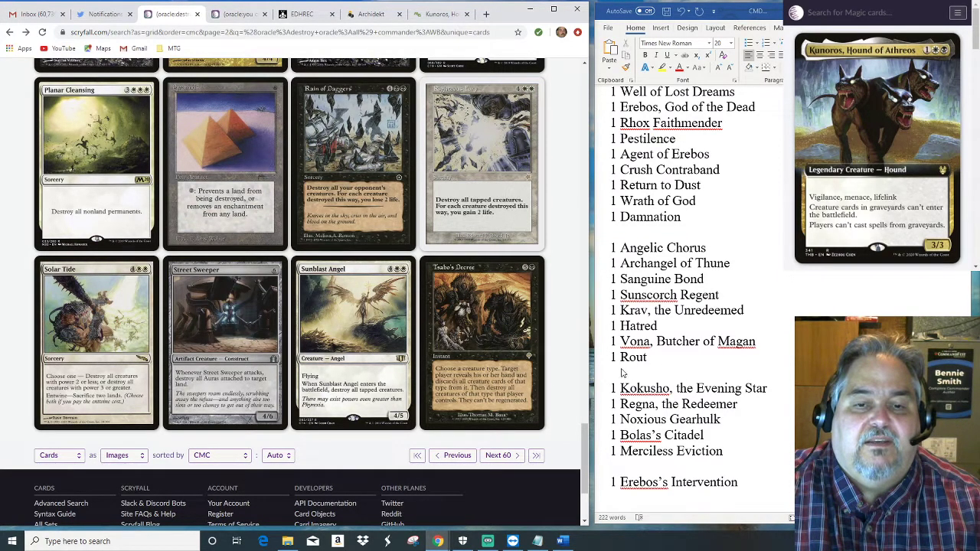
Review the Word decklist and add "1 Massacre Wurm" on a new line below Kokusho, the Evening Star.
scroll(781, 379, up, 3)
scroll(697, 299, up, 3)
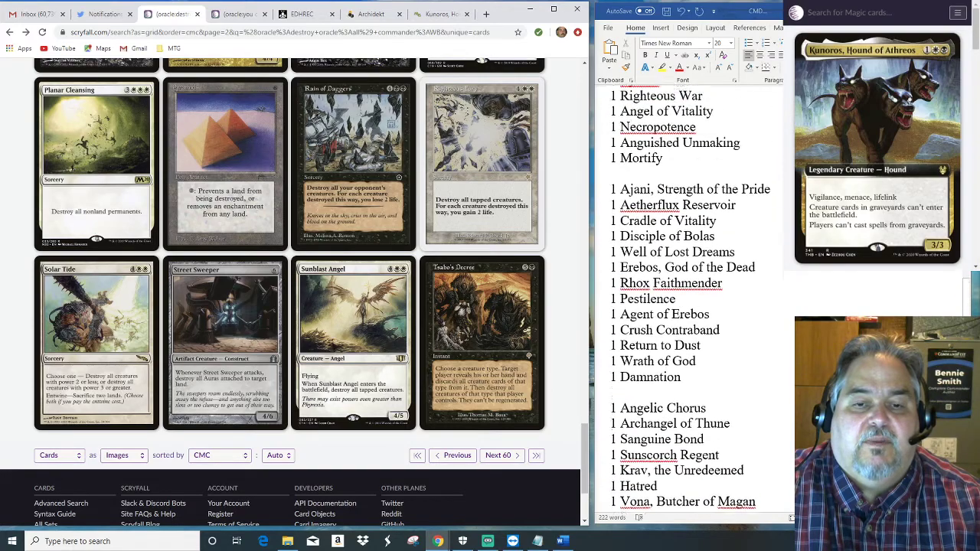
scroll(769, 275, up, 1)
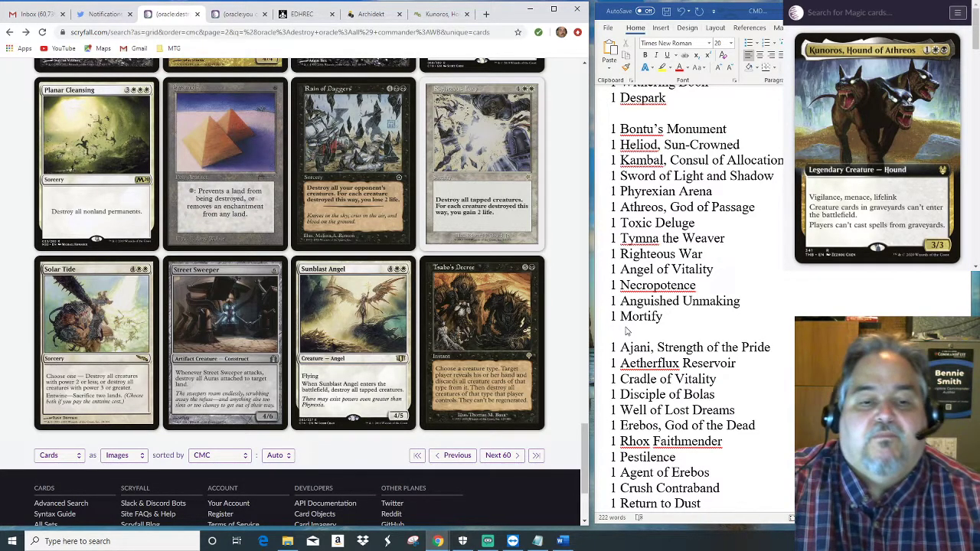
scroll(772, 417, down, 8)
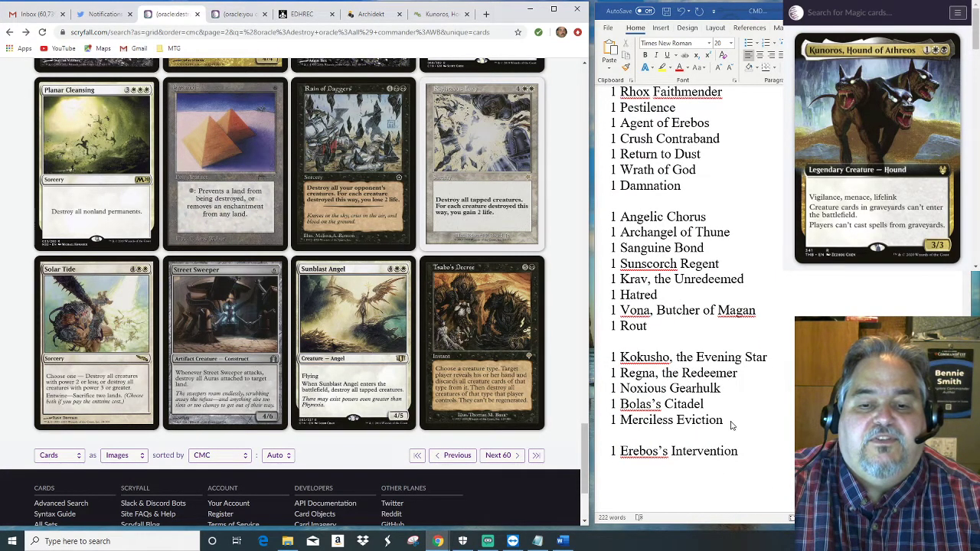
click(742, 419)
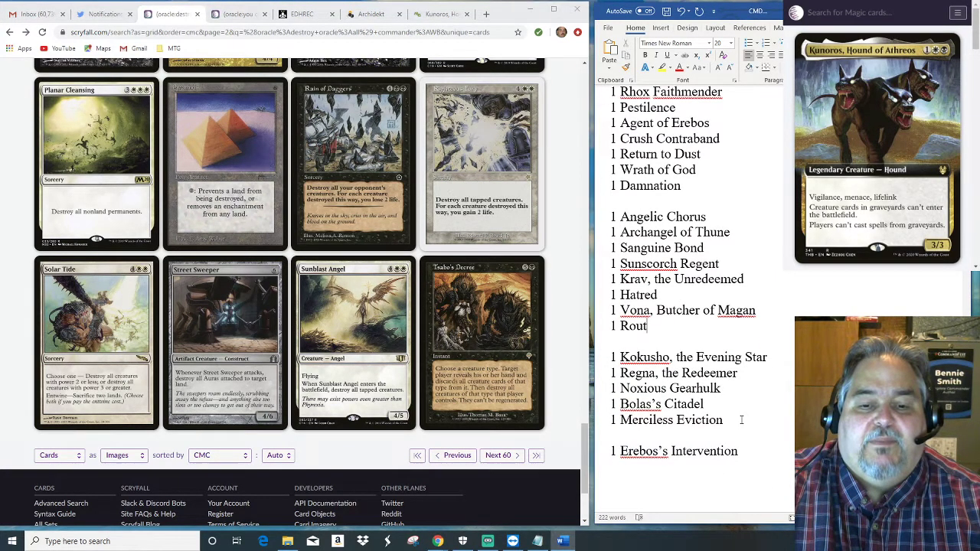
click(775, 357)
key(Return)
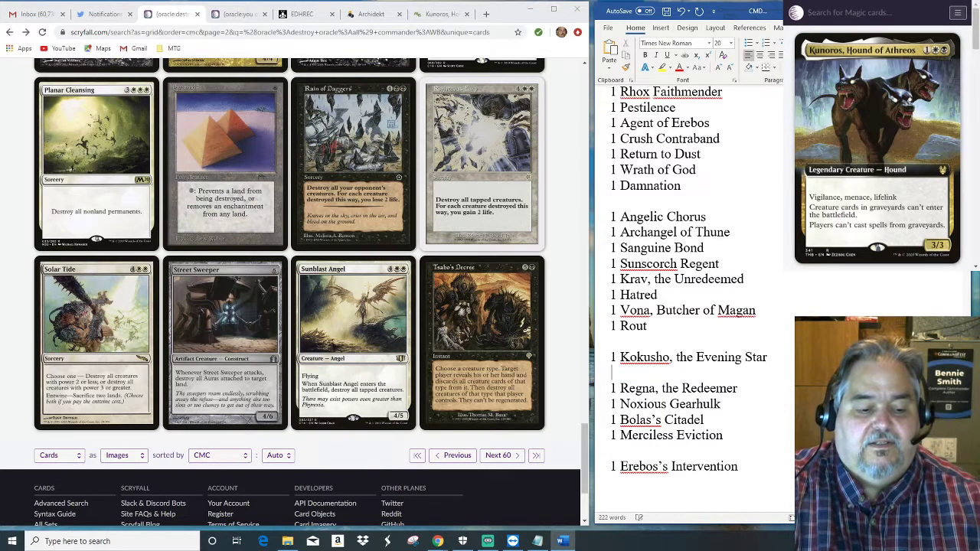
text(1)
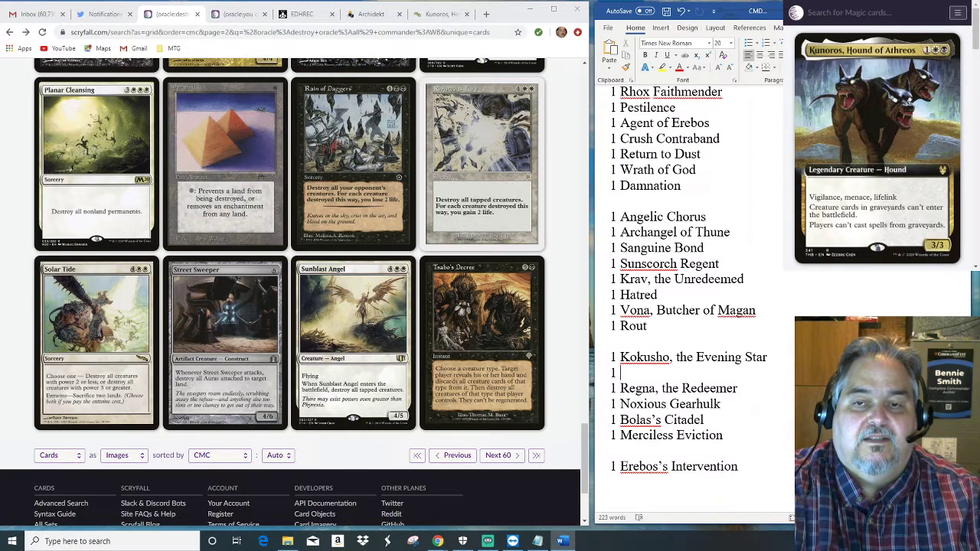
text(M)
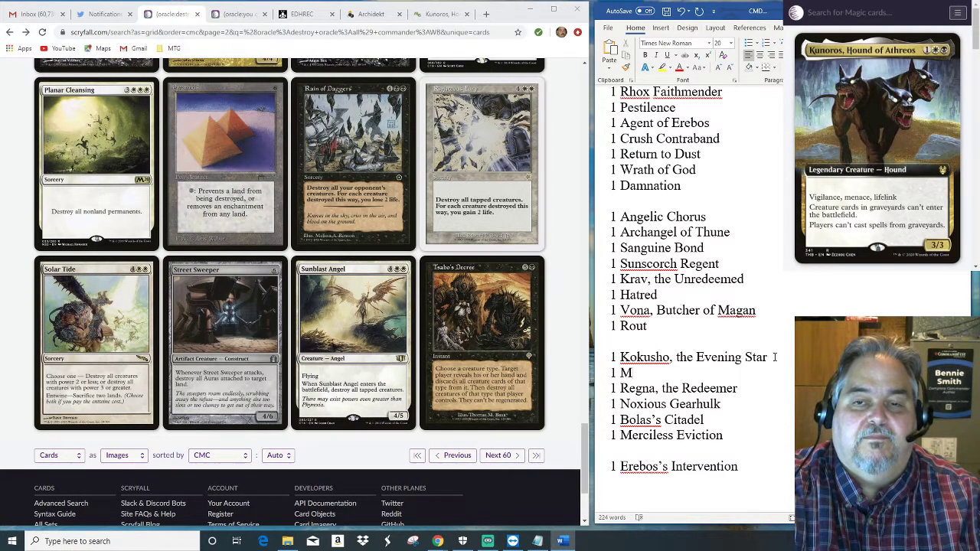
text(a)
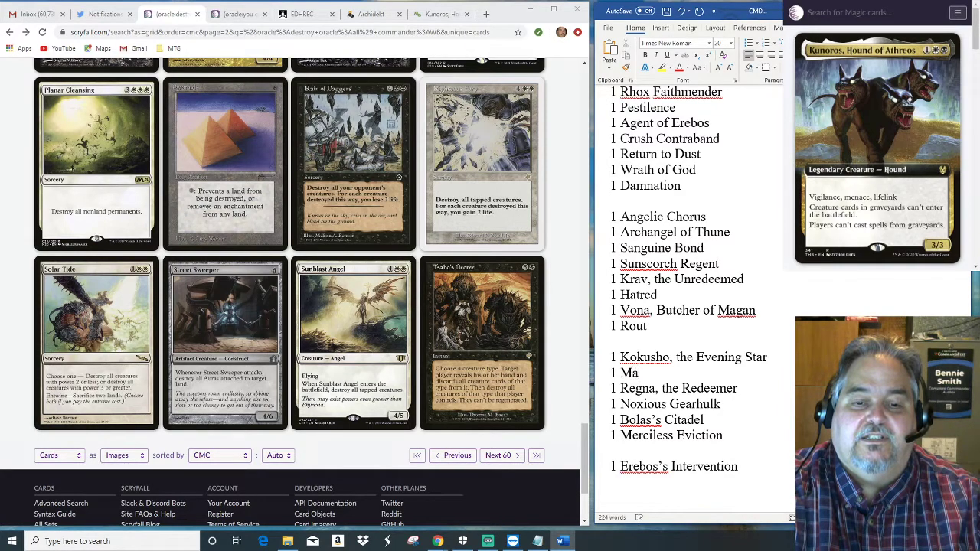
text(ssacre Wurm)
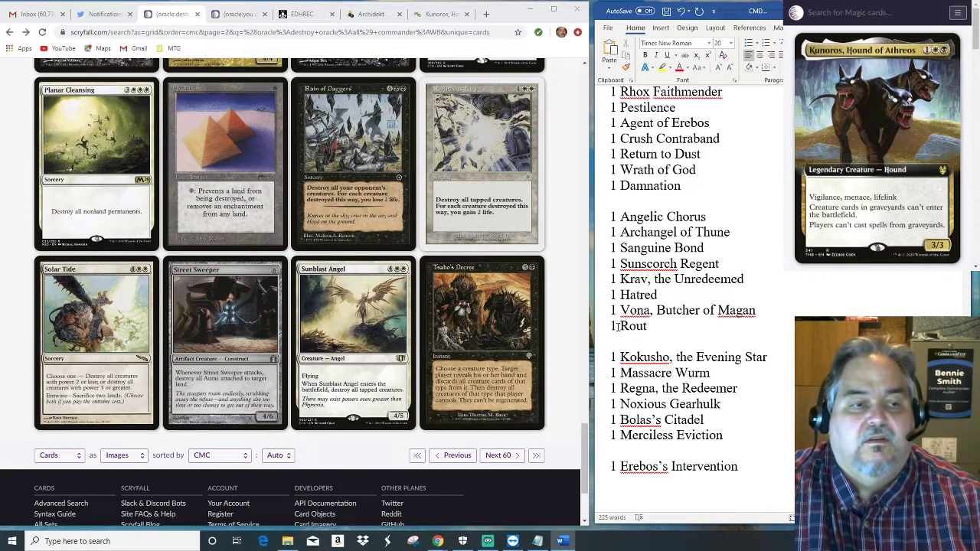
click(768, 332)
scroll(768, 332, up, 5)
scroll(774, 341, down, 5)
scroll(775, 344, down, 1)
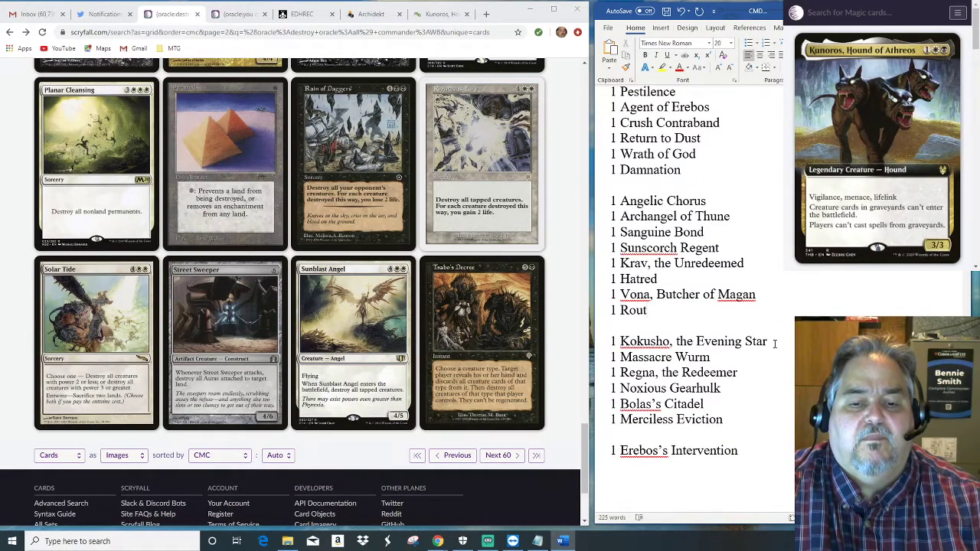
Open the Sunblast Angel card page in Scryfall and search for cards named "Intervention".
click(337, 325)
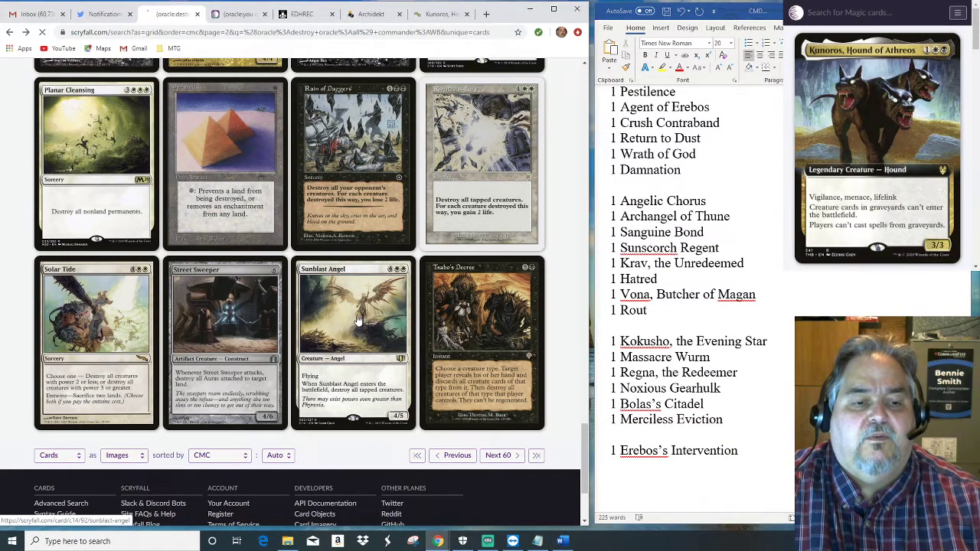
click(142, 73)
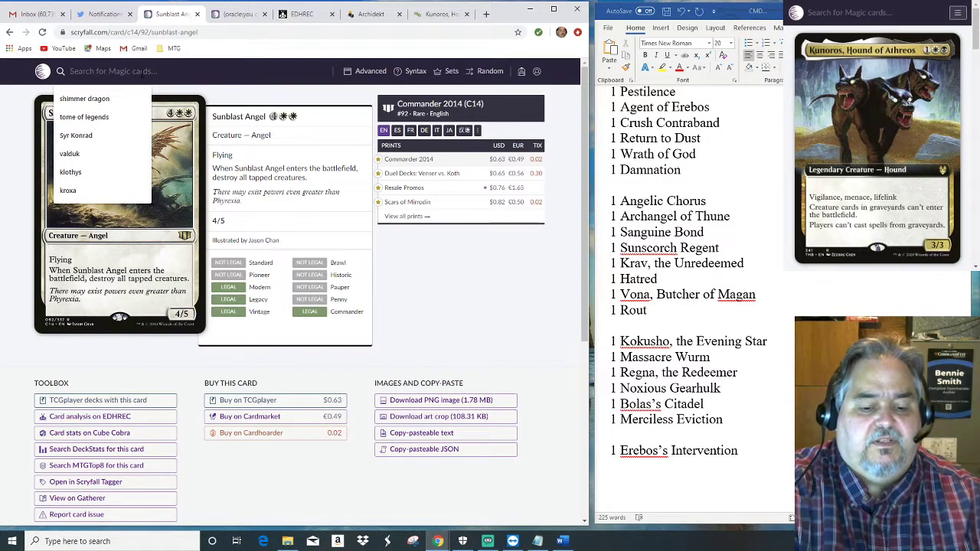
text(In)
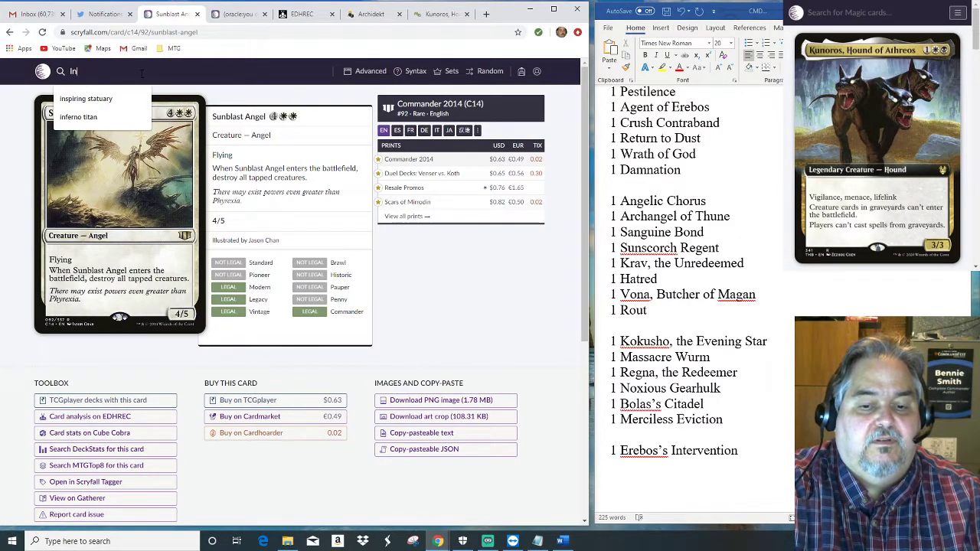
text(tervent)
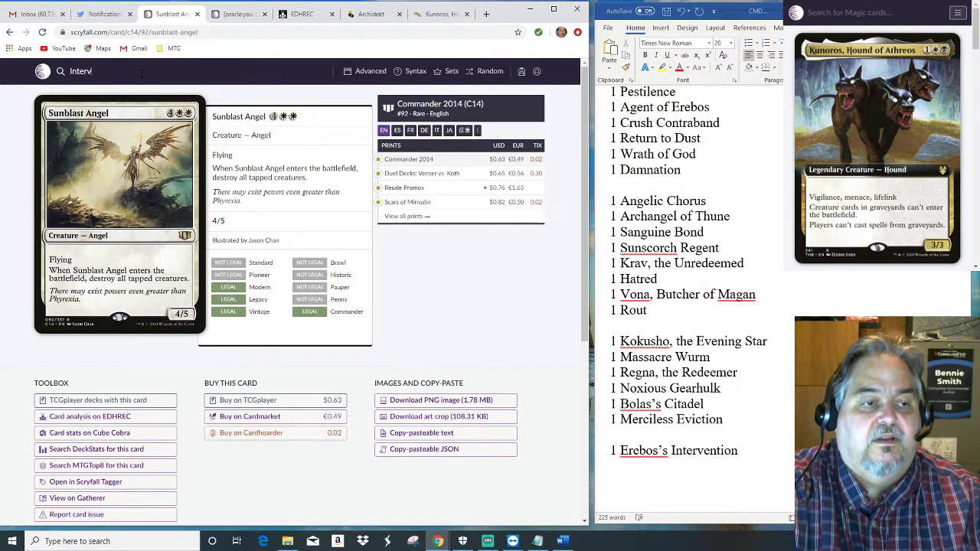
text(ion)
key(Return)
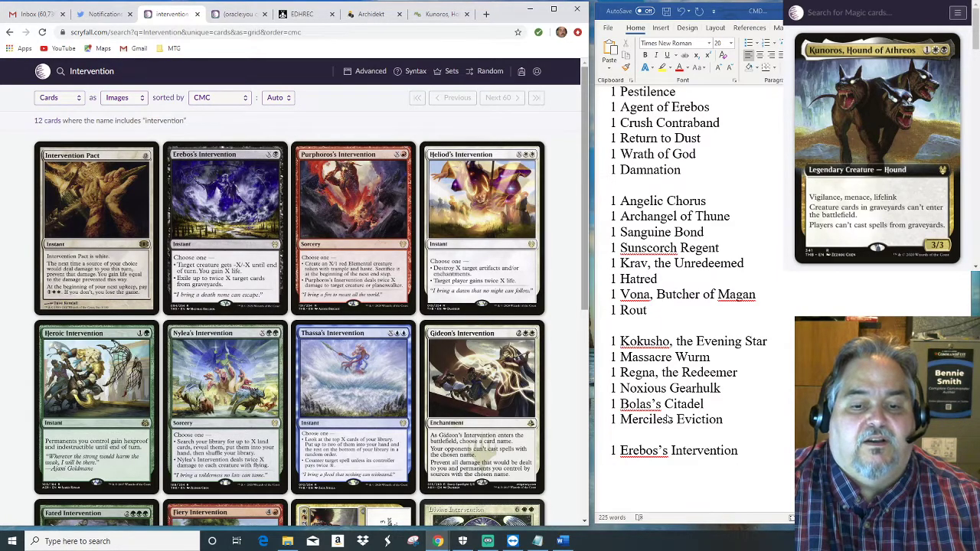
Add "1 Heliod's Intervention" on a new line below Erebos's Intervention in the Word decklist.
click(636, 467)
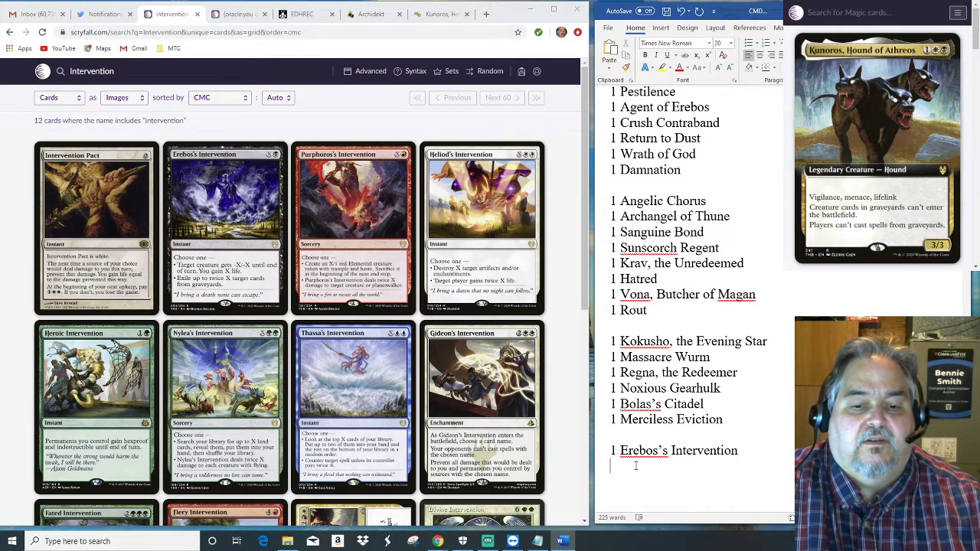
text(1 )
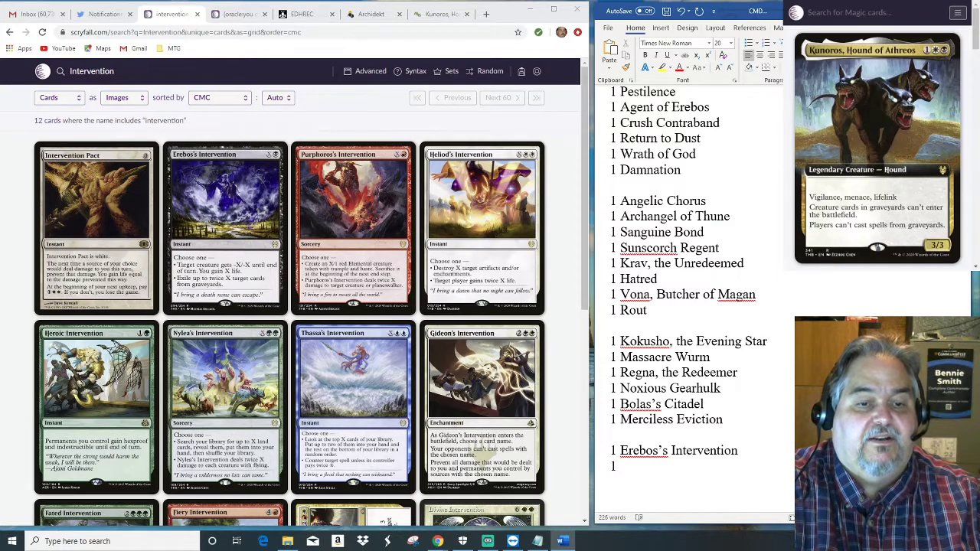
text(Hel)
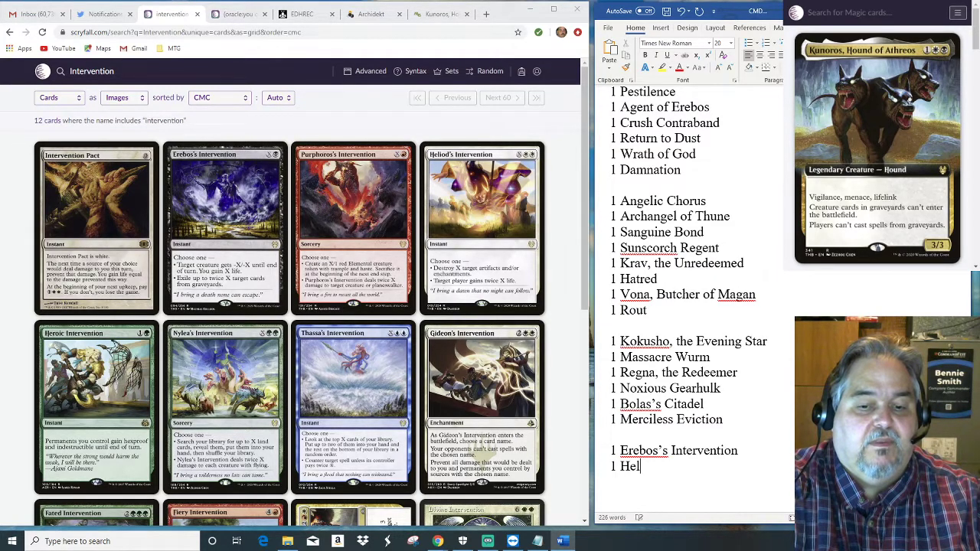
text(iod's Inve)
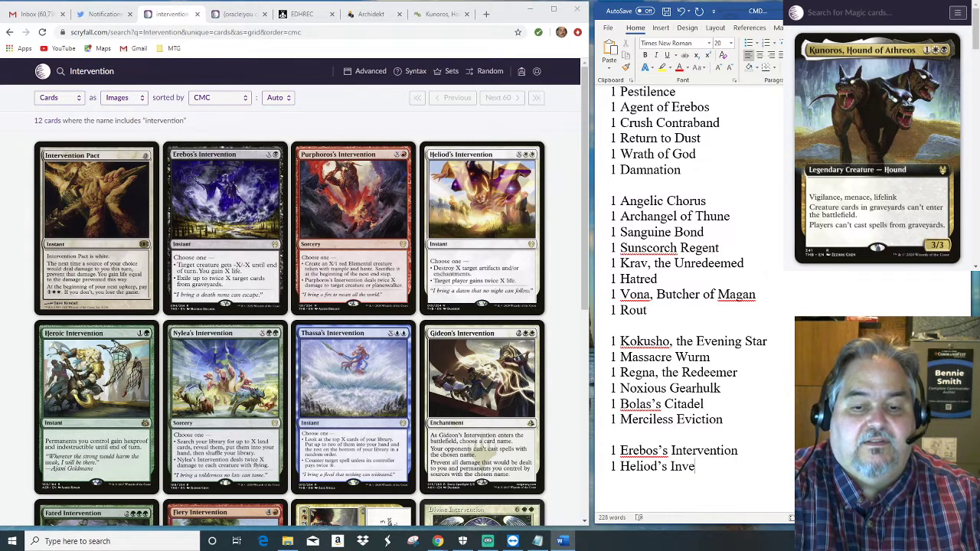
key(BackSpace)
key(BackSpace)
text(ter)
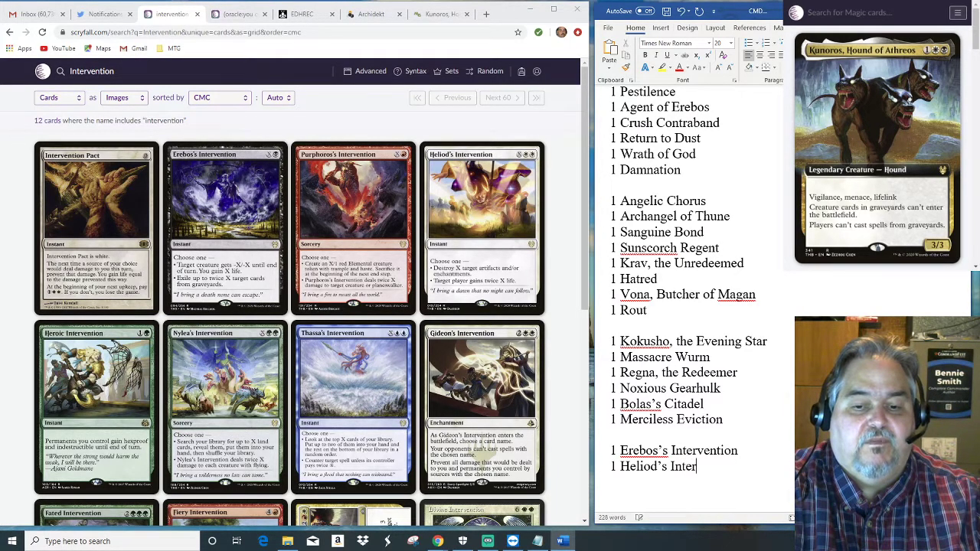
text(vention)
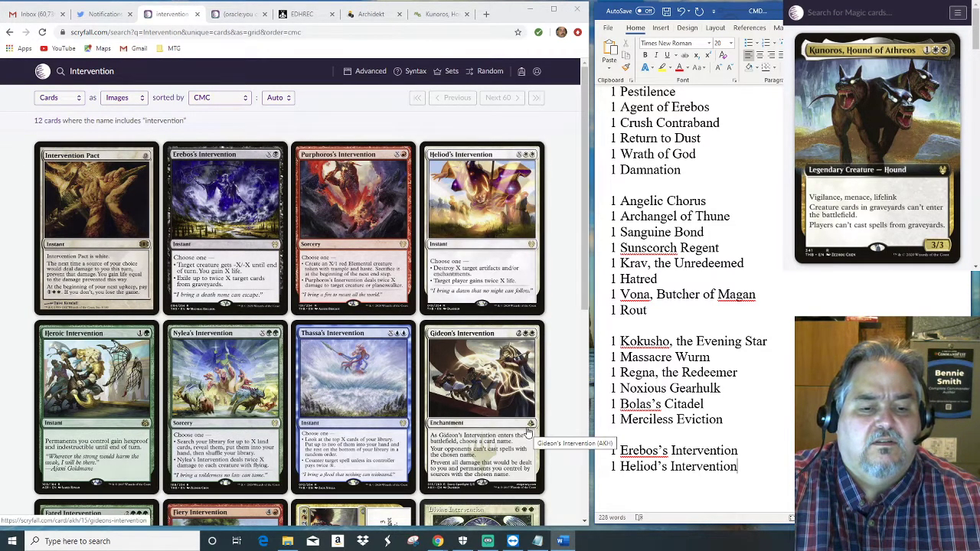
Add "1 Shadowspear" on a new line below Swords to Plowshares in the Word decklist.
scroll(527, 443, down, 3)
scroll(527, 443, up, 3)
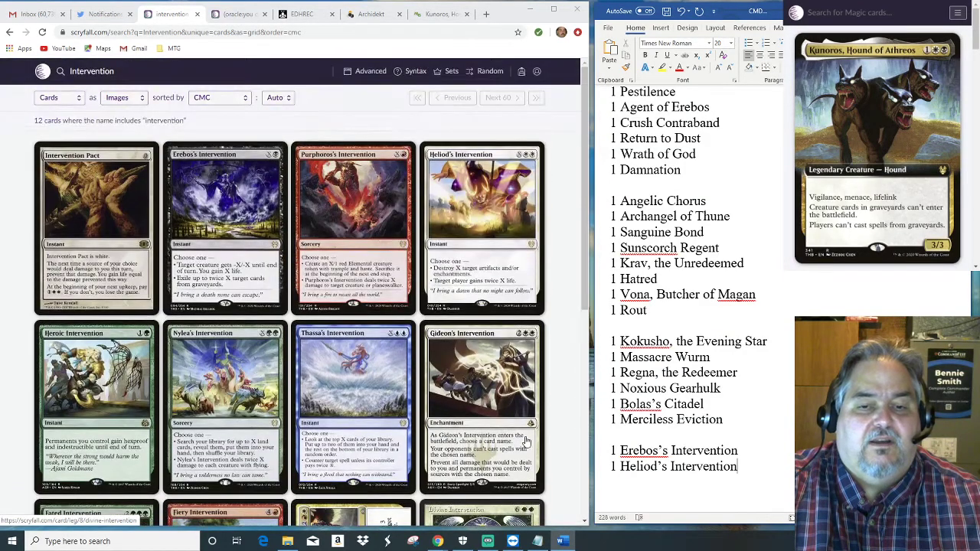
scroll(689, 306, up, 20)
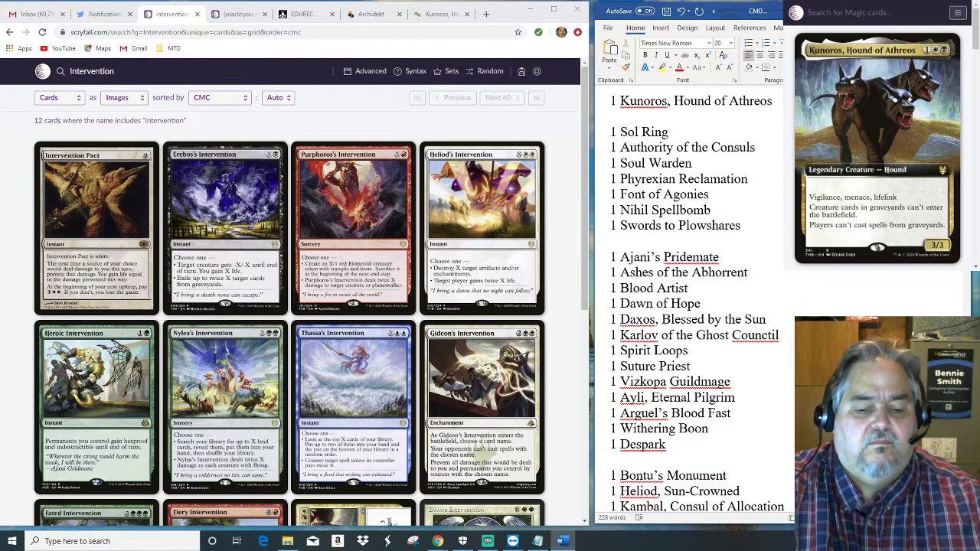
key(Return)
text(1 Shadowspear)
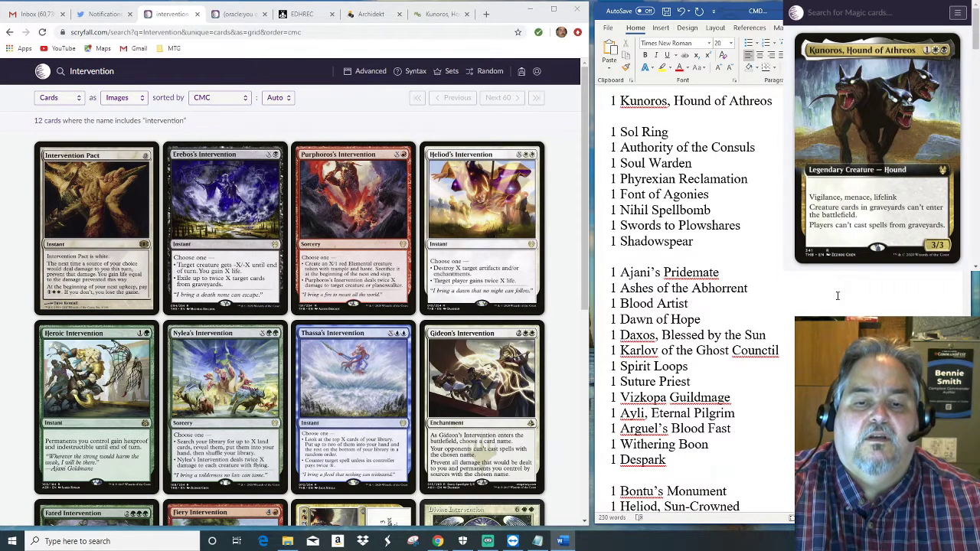
Add "1 Orzhov Talisman" on a new line below Despark and start another entry with "1" beneath it.
scroll(838, 298, down, 2)
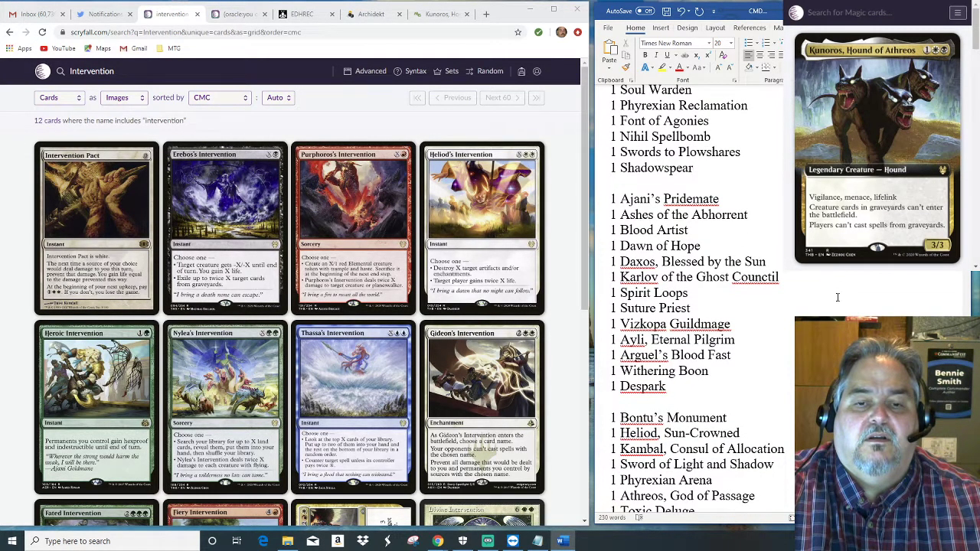
scroll(838, 297, up, 2)
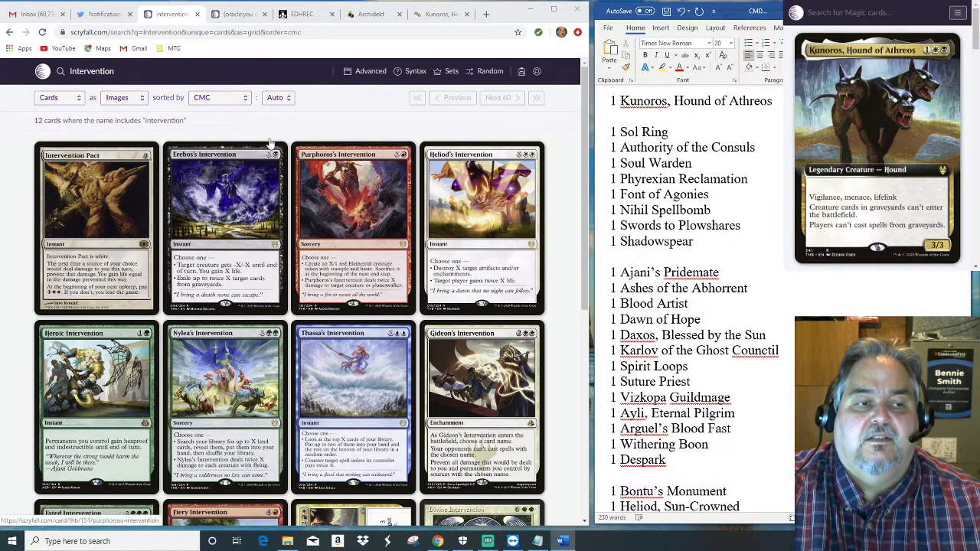
click(134, 71)
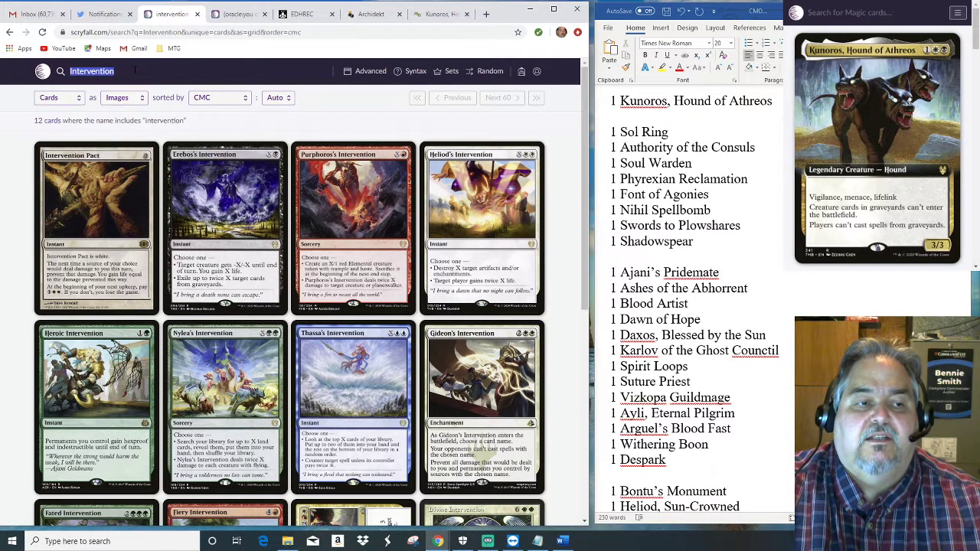
click(701, 462)
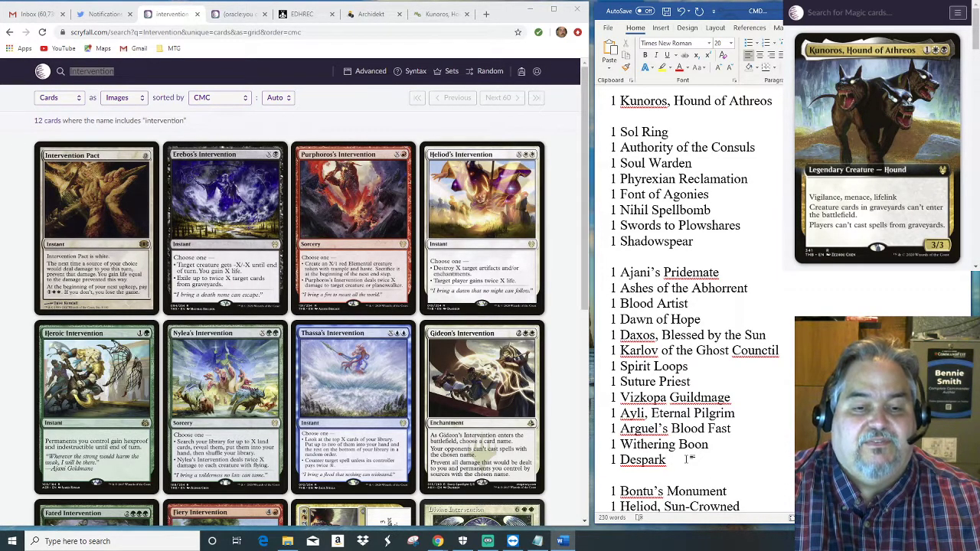
key(Return)
text(1)
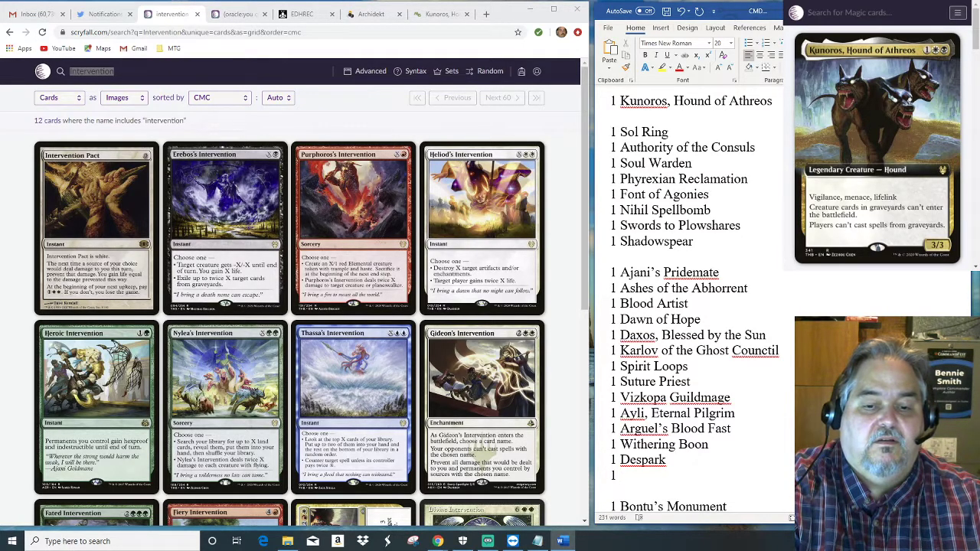
text( Orzhov Talisman)
key(Return)
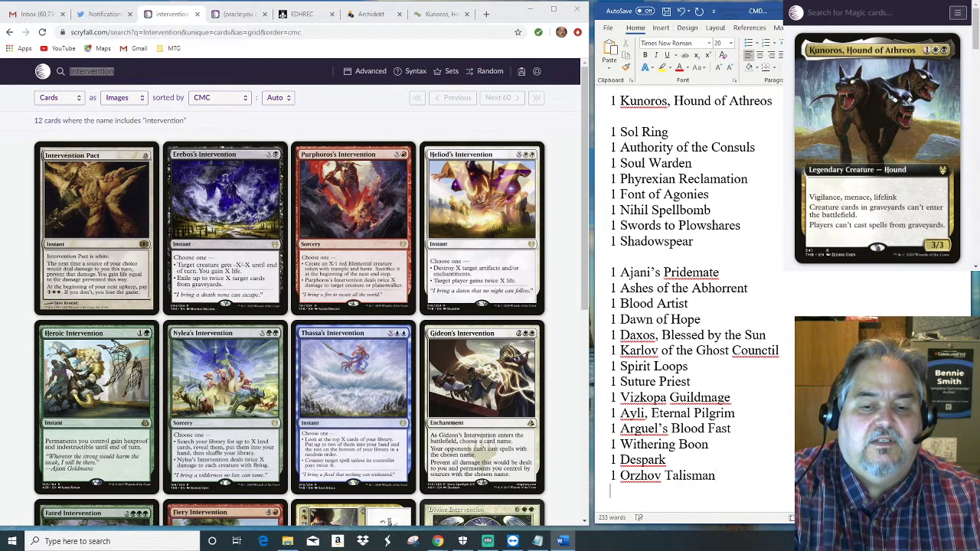
text(1)
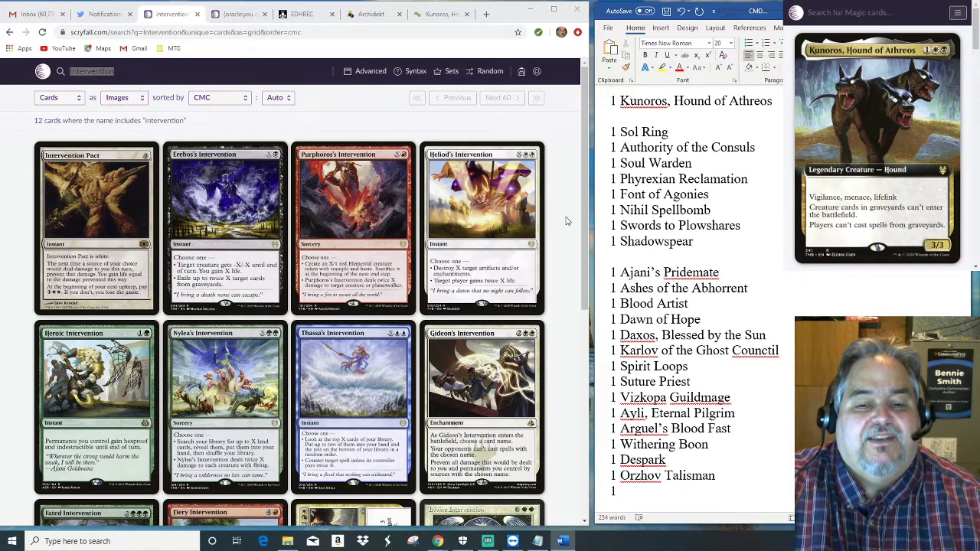
Set up a Scryfall advanced search for cards with the text "mana damage" and white and black commander colors.
click(42, 71)
click(203, 285)
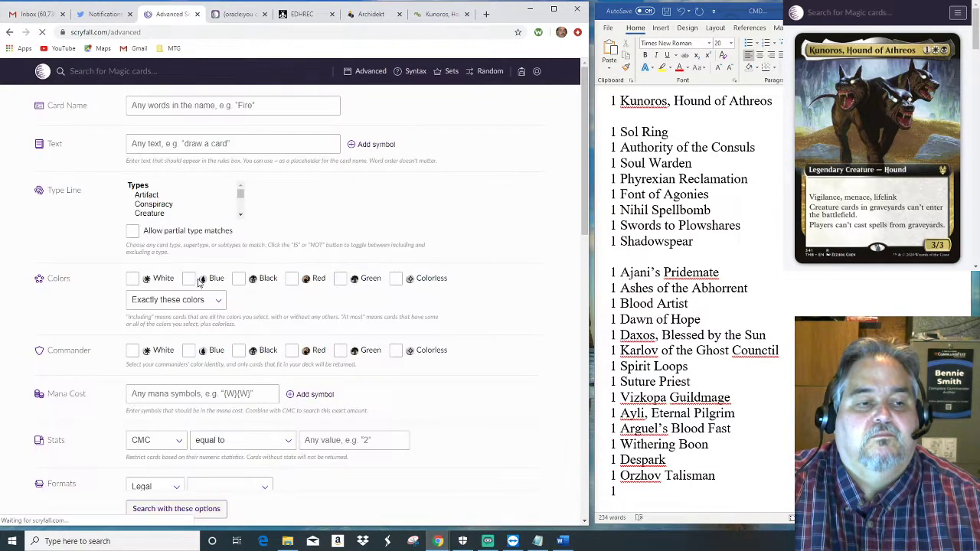
click(174, 144)
text(m)
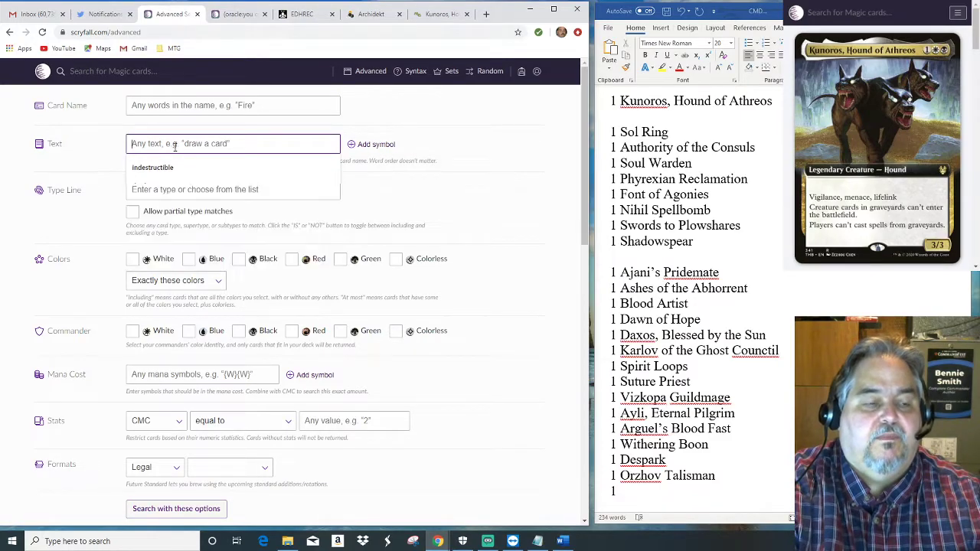
text(ana damage)
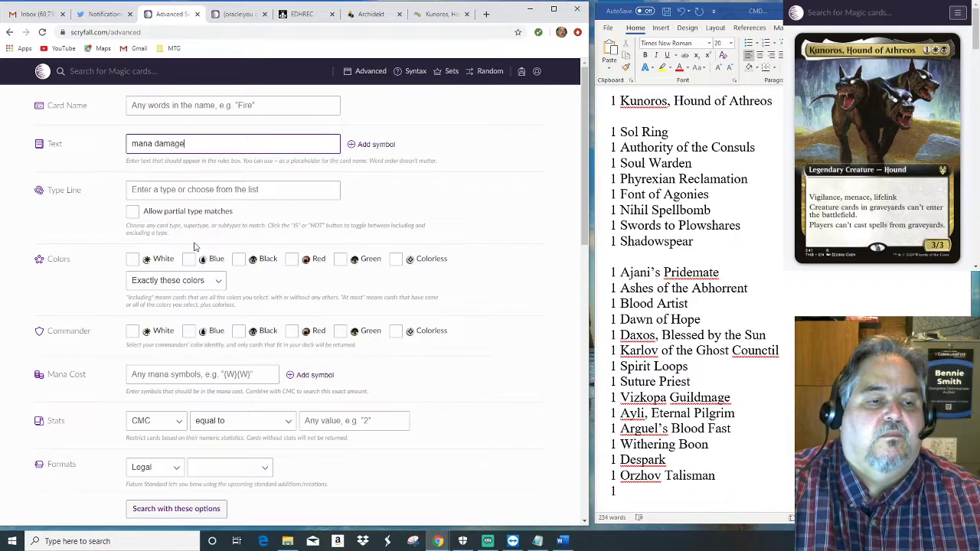
click(132, 333)
click(238, 333)
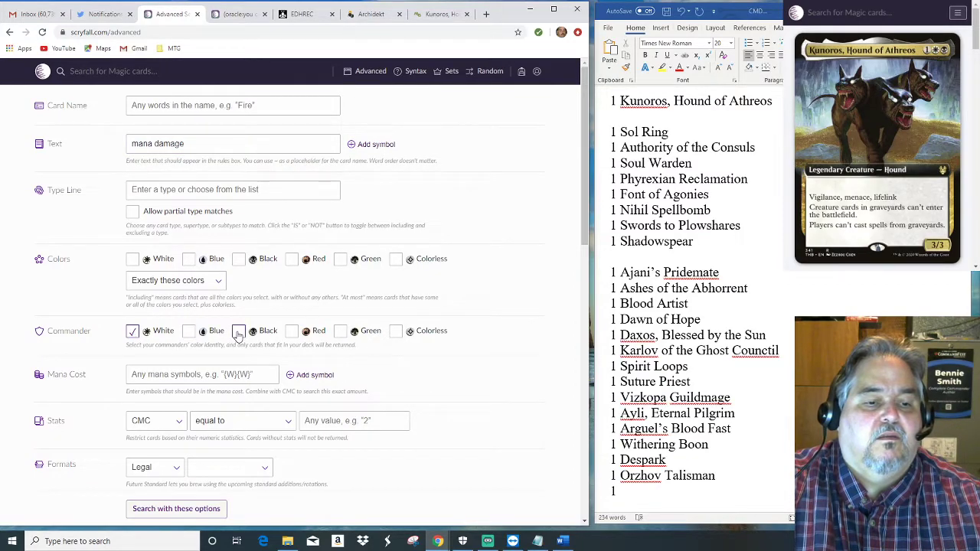
Run the advanced search sorted by CMC and examine the resulting white-black cards for mana sources that deal damage.
scroll(560, 434, down, 10)
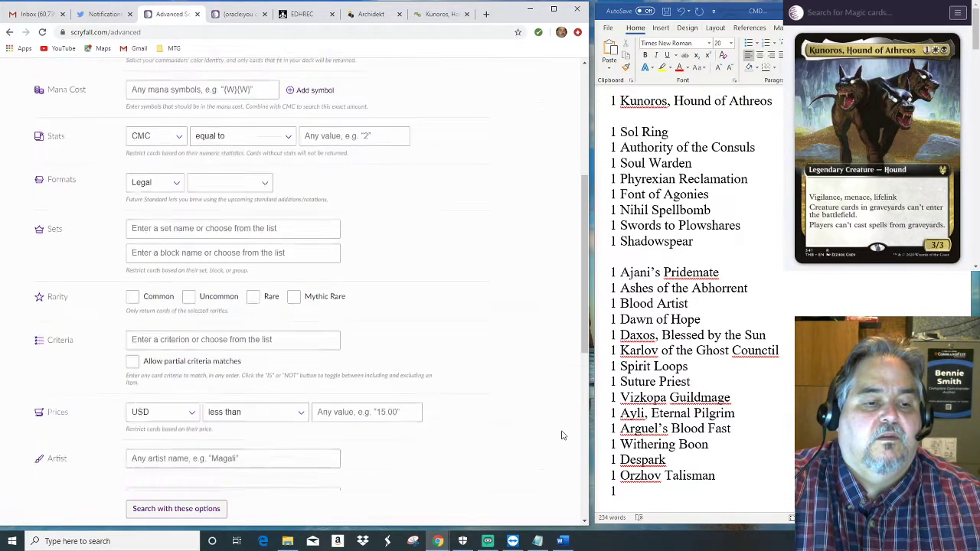
scroll(565, 434, down, 2)
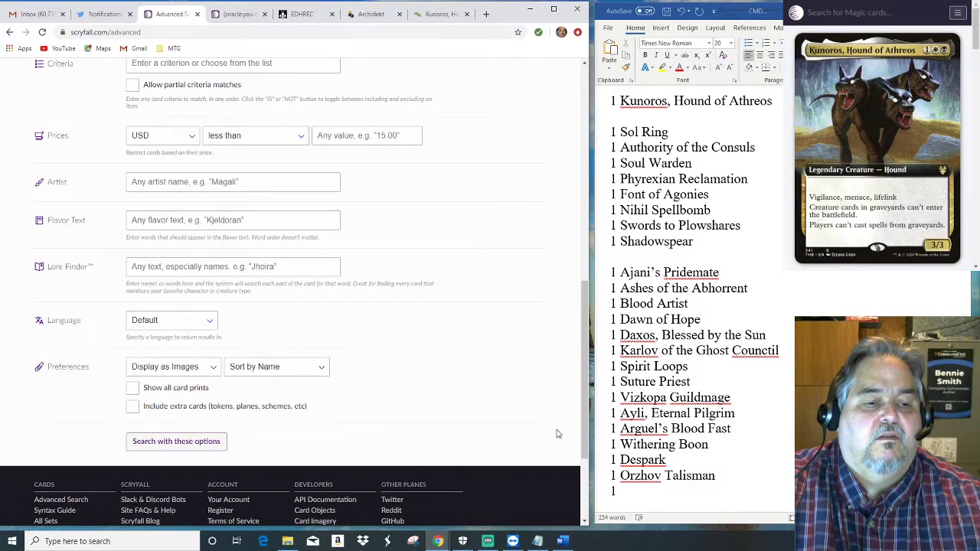
click(320, 369)
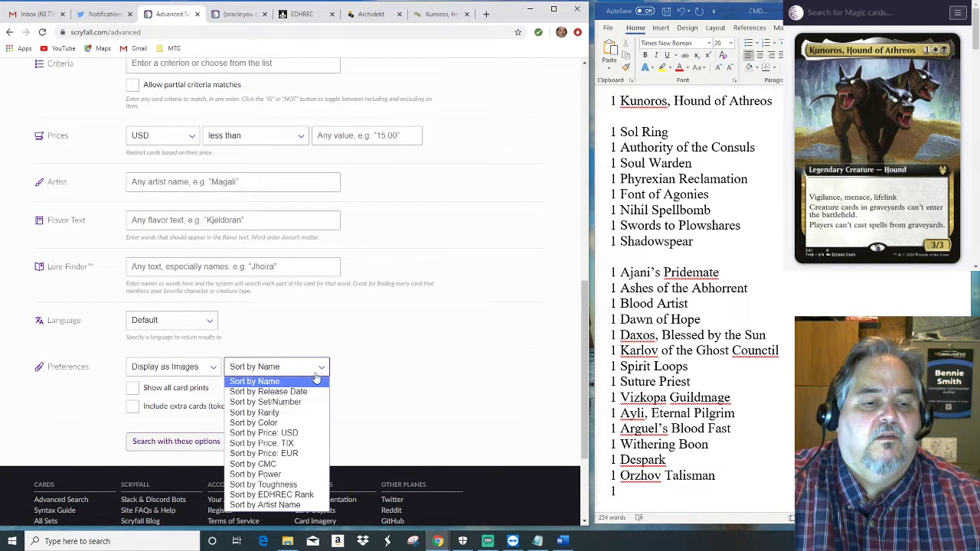
click(272, 468)
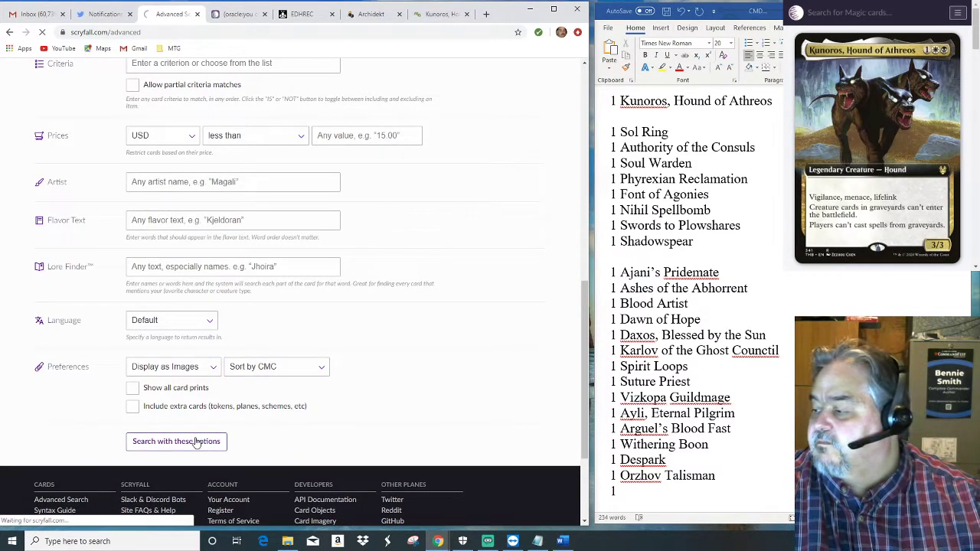
click(198, 442)
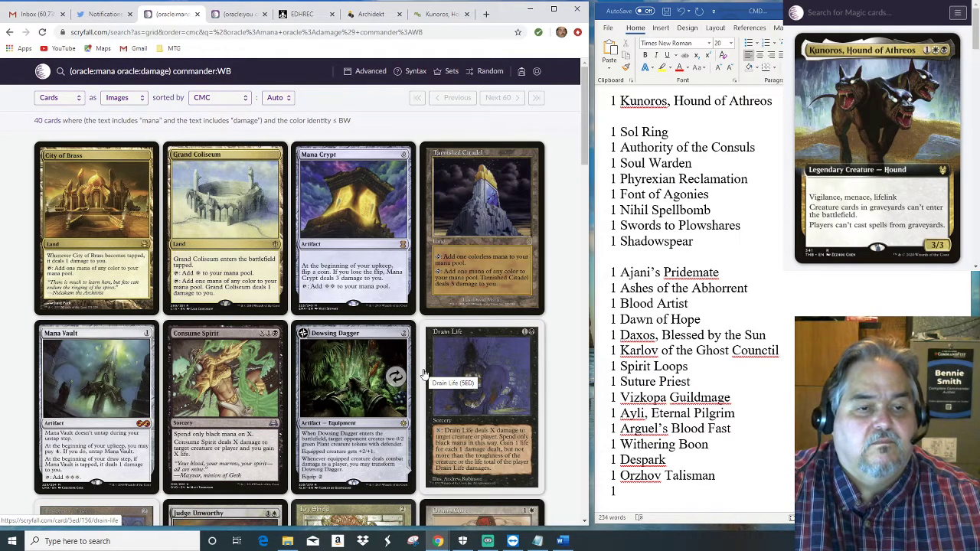
scroll(428, 375, down, 5)
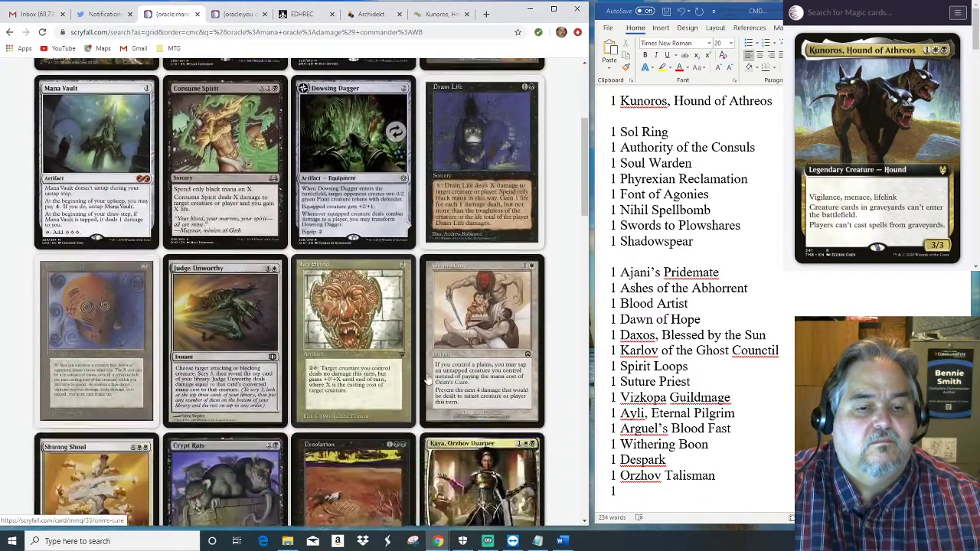
scroll(430, 376, up, 5)
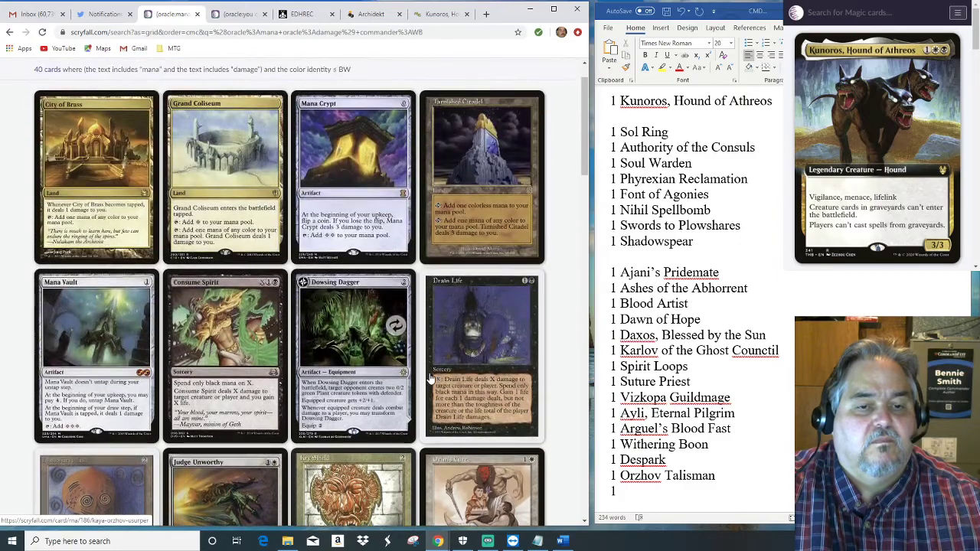
scroll(430, 377, down, 4)
scroll(431, 377, down, 8)
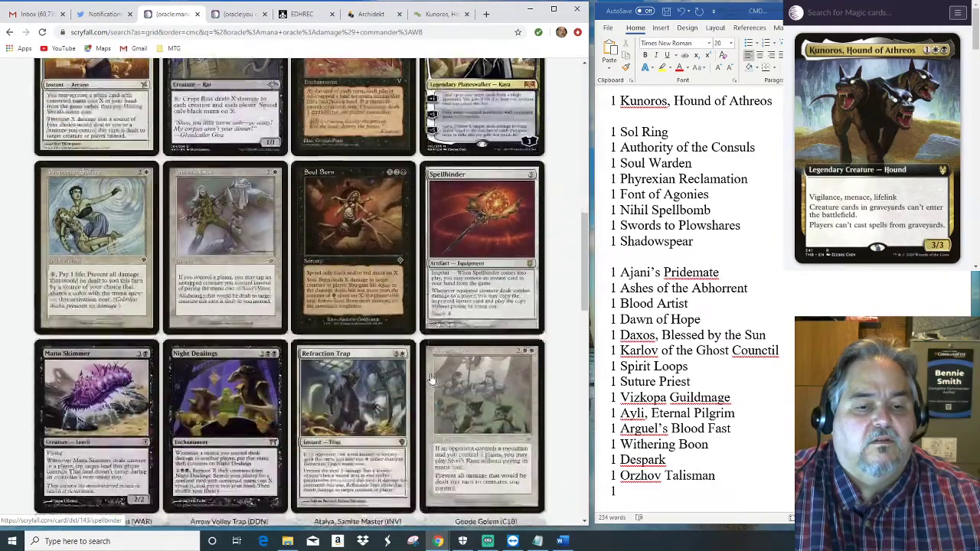
scroll(432, 380, up, 10)
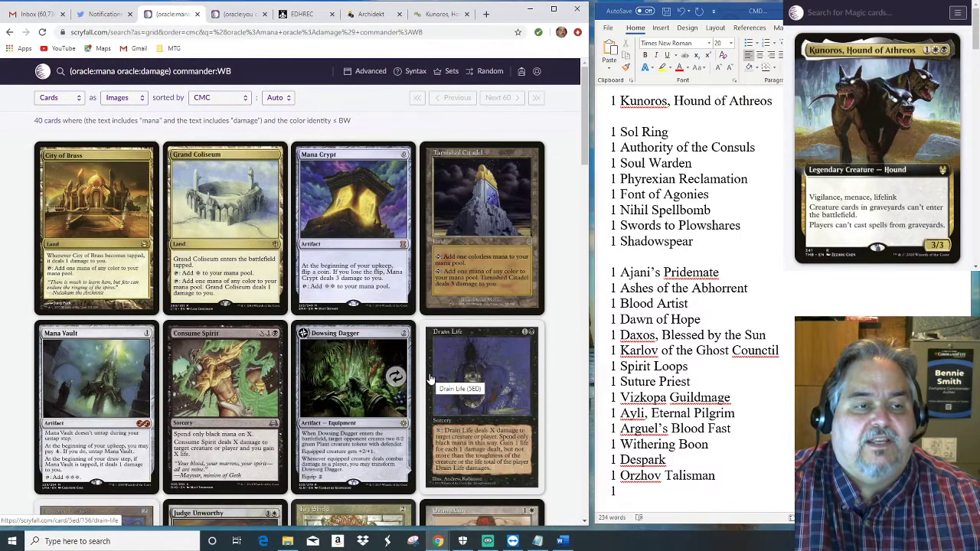
Look up "orzhov talisman" in Scryfall and change the Orzhov Talisman entry in the Word decklist to Orzhov Signet.
click(42, 71)
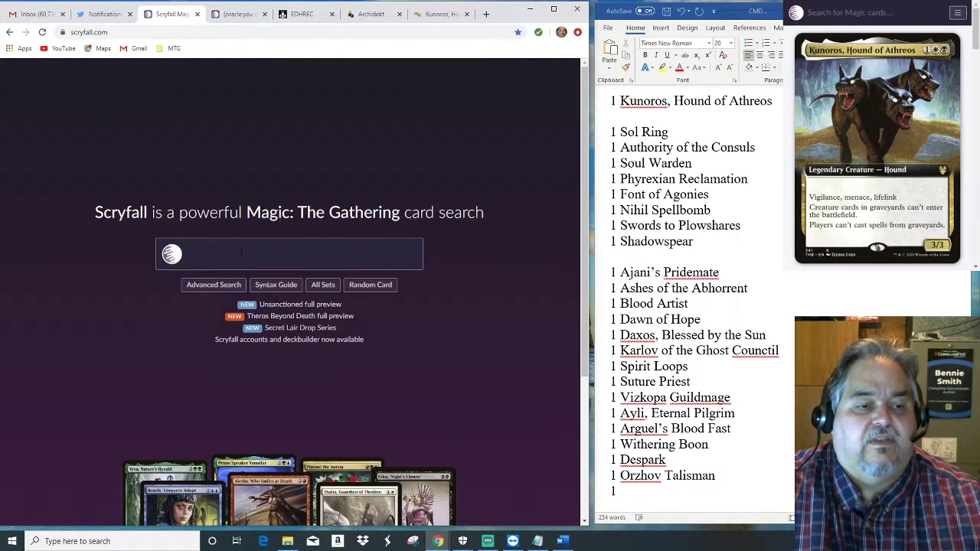
text(orzhov talisman)
key(Return)
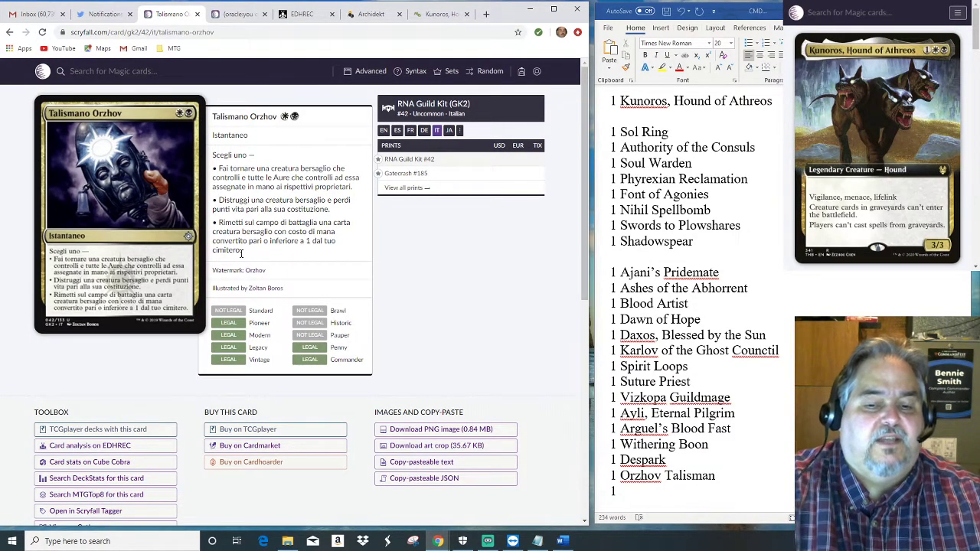
double_click(689, 476)
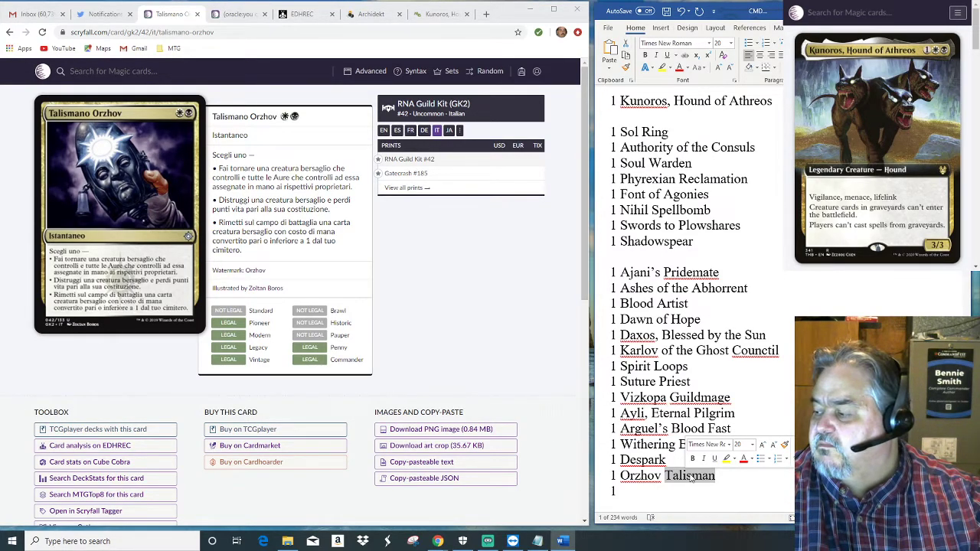
text(Signet)
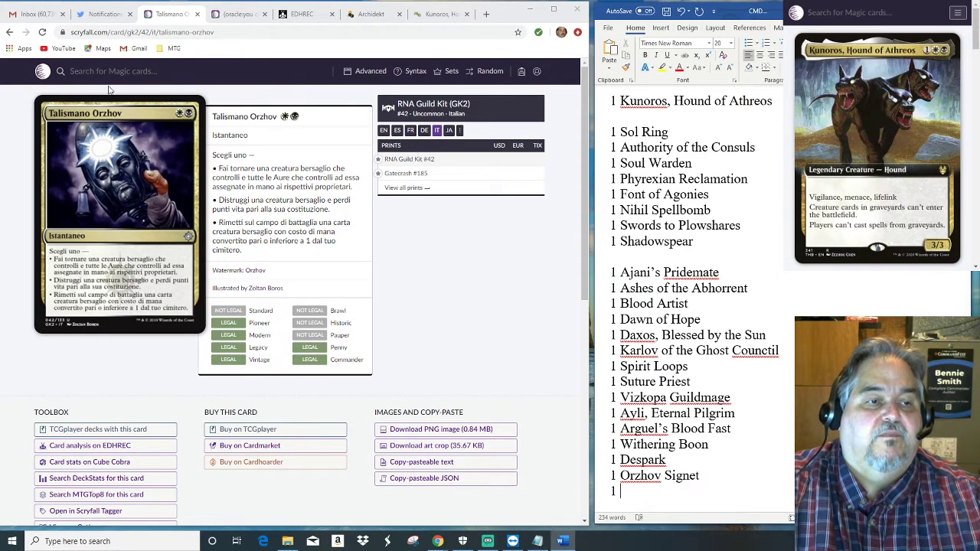
Search Scryfall for cards named "talisman".
click(134, 71)
text(tal)
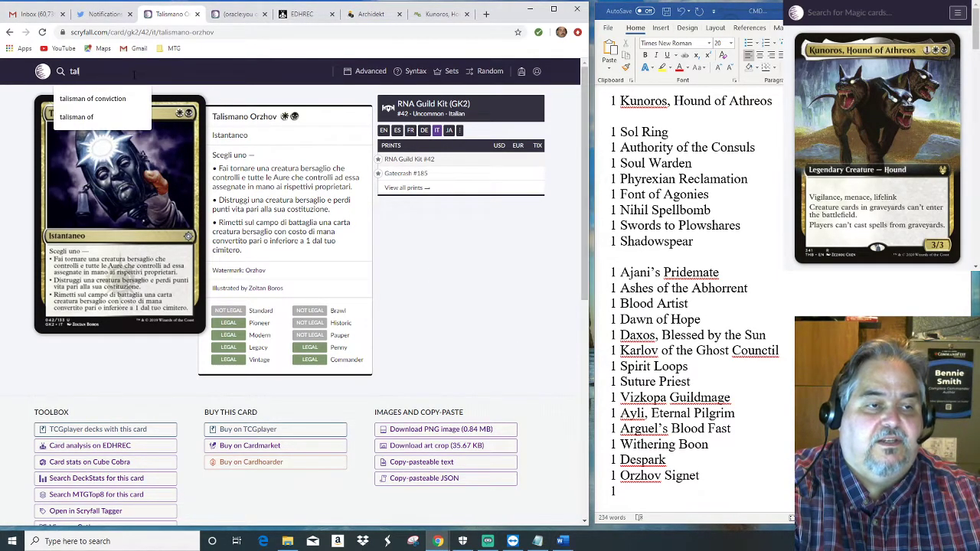
text(isman)
key(Return)
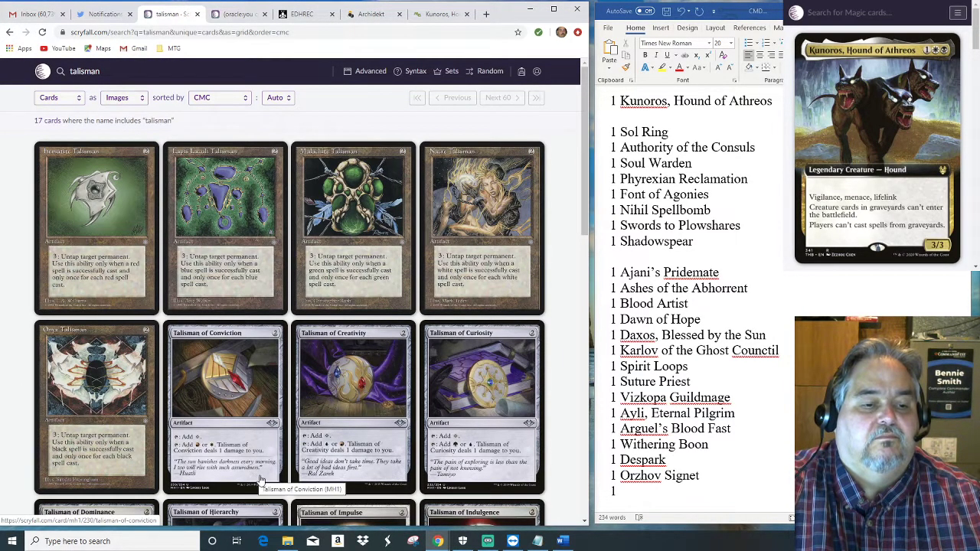
Find the white-black talisman among the search results and enter Talisman of Hierarchy on the open line below Orzhov Signet.
scroll(312, 476, down, 2)
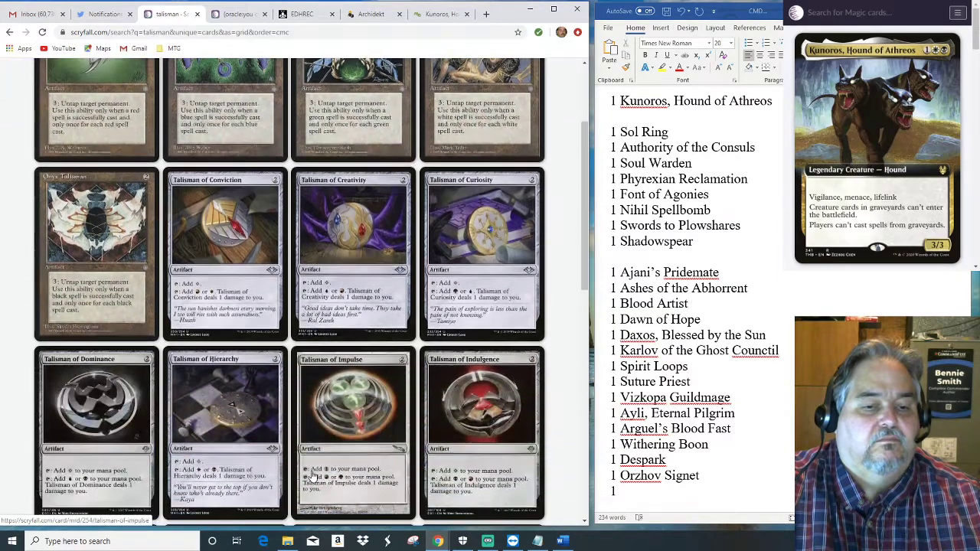
scroll(230, 429, down, 2)
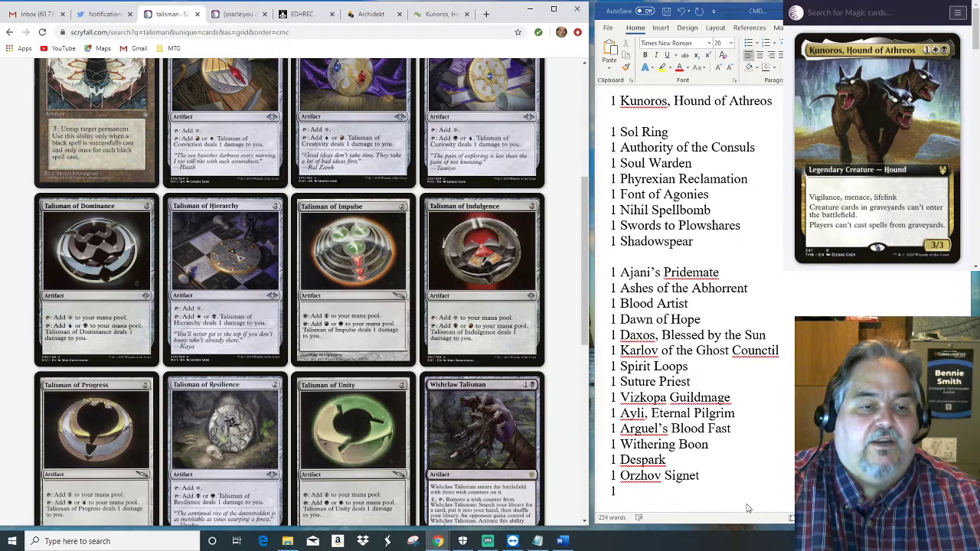
click(638, 496)
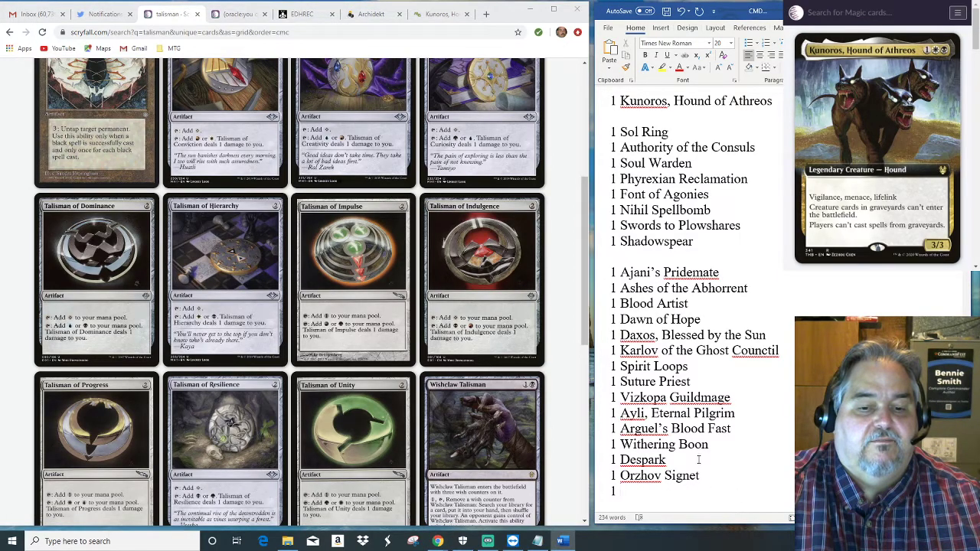
text(Talis)
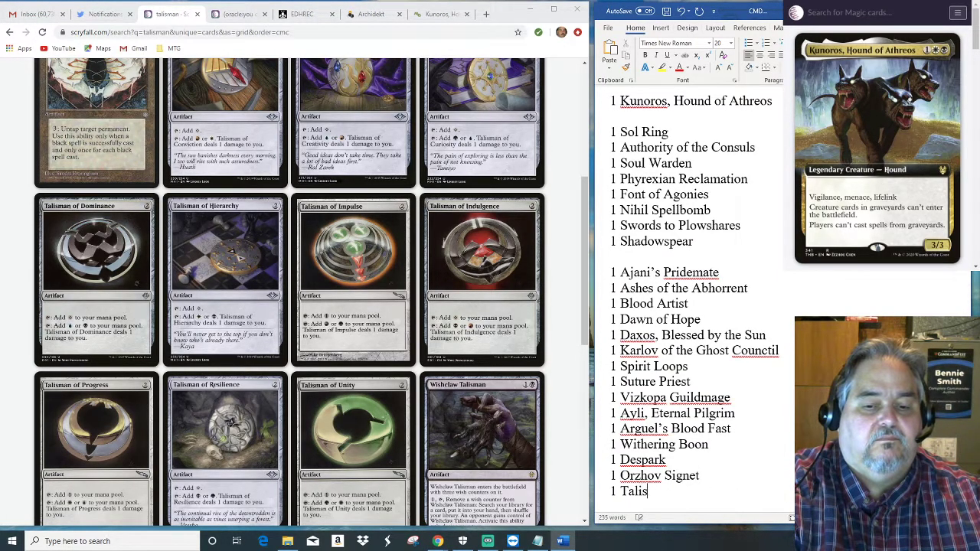
text(man of Hie)
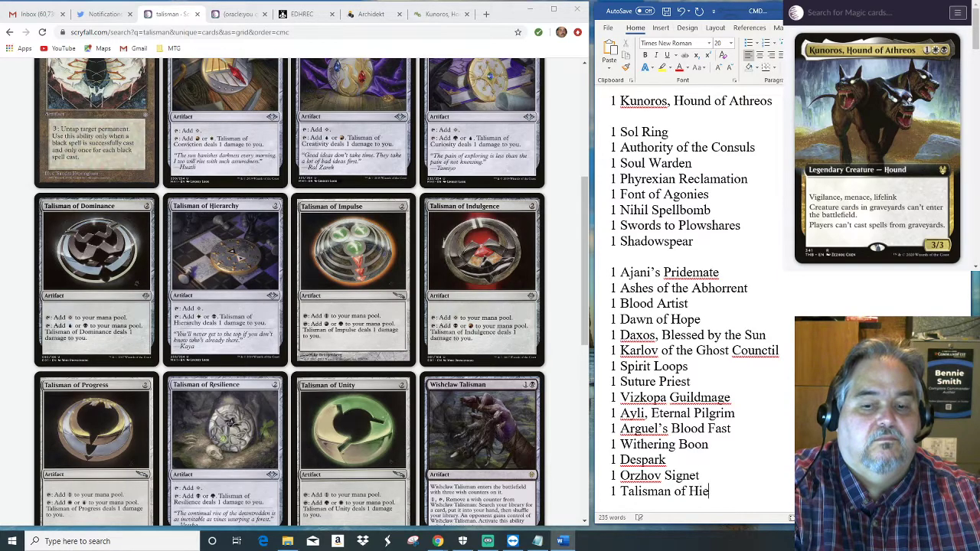
text(rarchy)
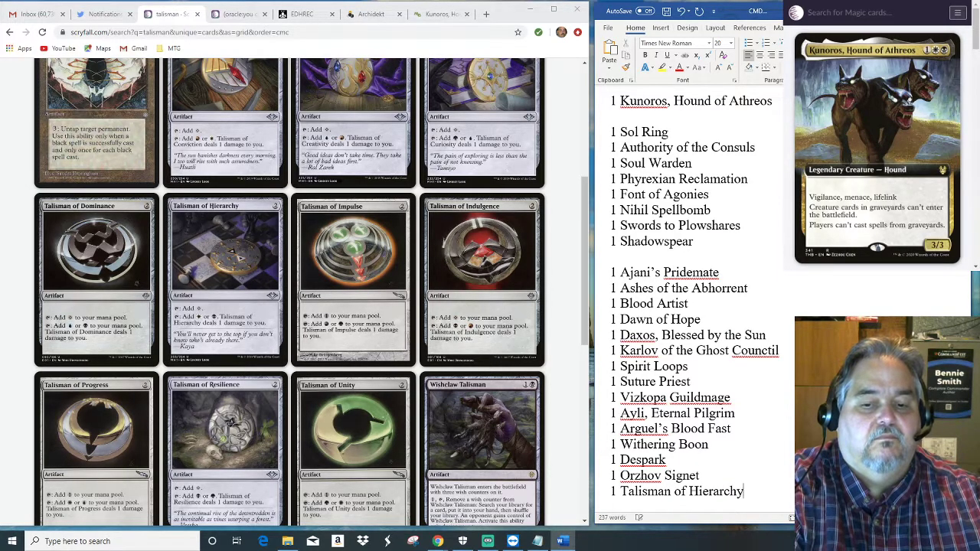
Add the entry "1 Pristine Talisman" below Mortify in the decklist.
scroll(778, 410, down, 2)
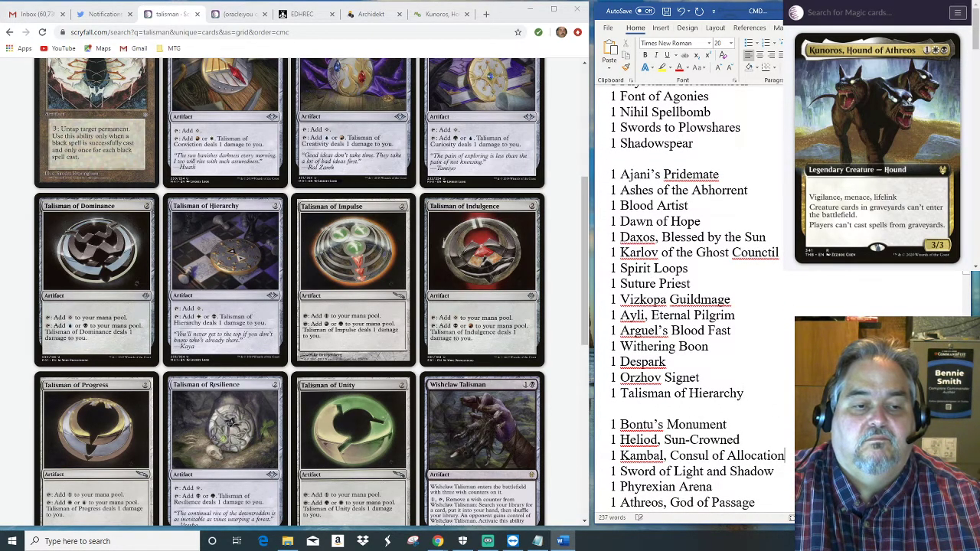
scroll(693, 307, down, 2)
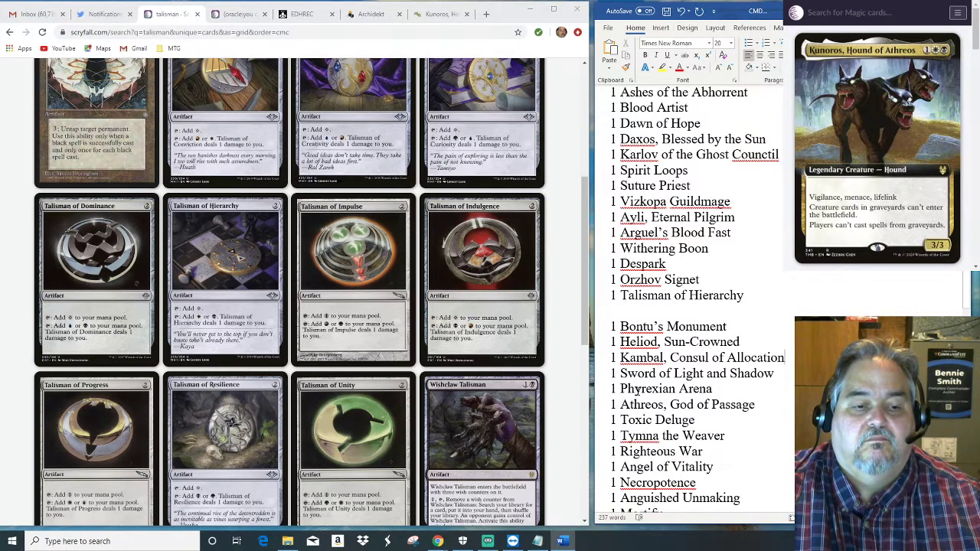
drag(588, 256, 584, 326)
click(765, 482)
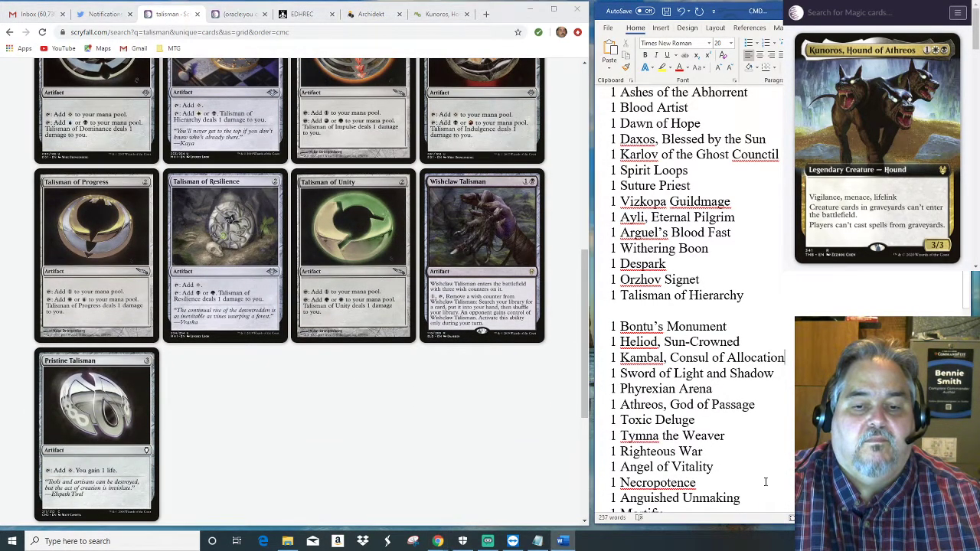
scroll(765, 482, down, 2)
click(675, 417)
key(Return)
text(1 )
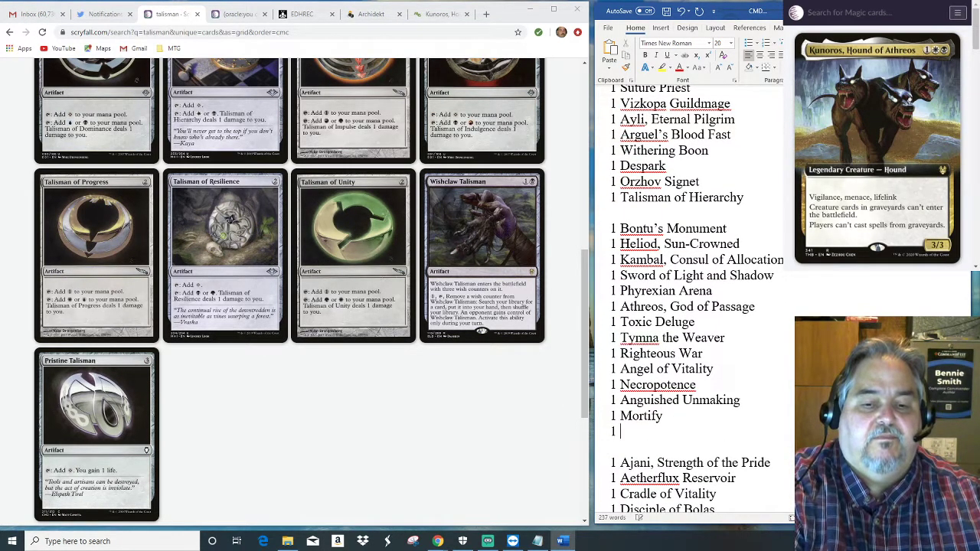
text(Pristine )
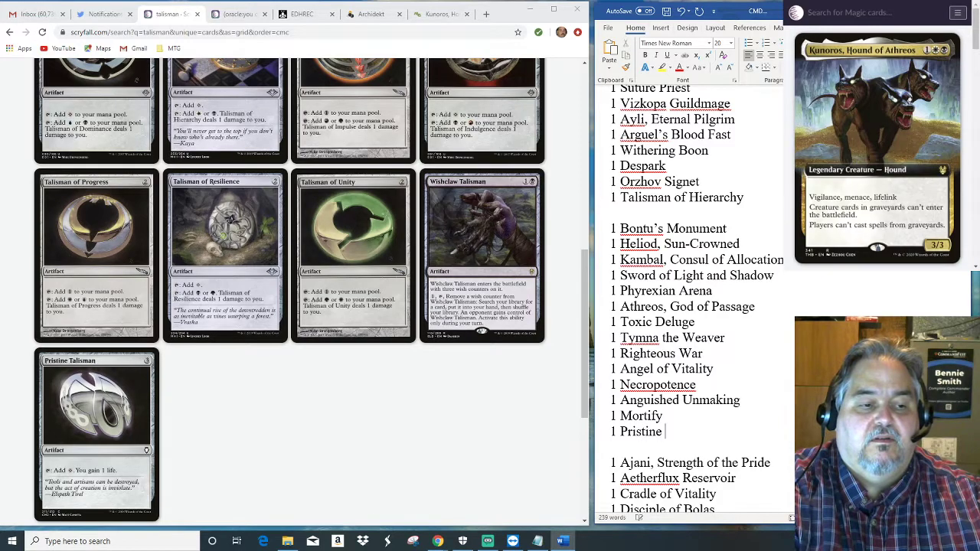
text(Talisman)
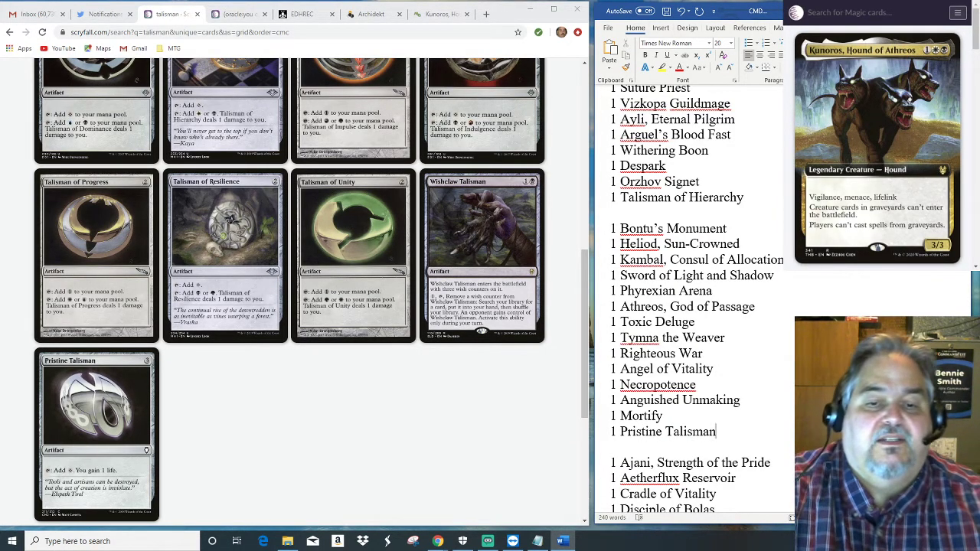
Add the entry "1 Solemn Simulacrum" below Damnation in the decklist.
scroll(697, 299, down, 5)
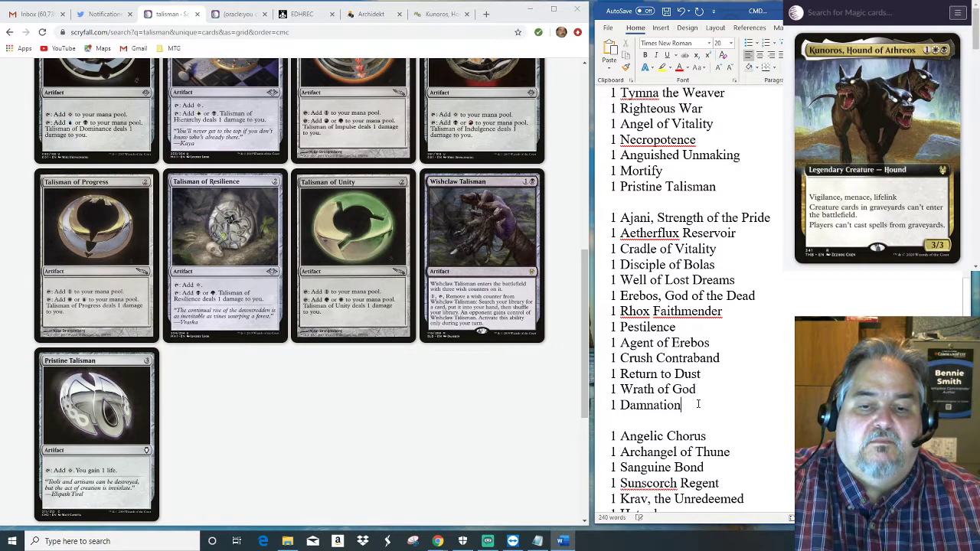
key(Return)
text(1)
text( Solemn Sim)
text(ual)
key(BackSpace)
text(ac)
key(BackSpace)
key(BackSpace)
key(BackSpace)
text(lacrum)
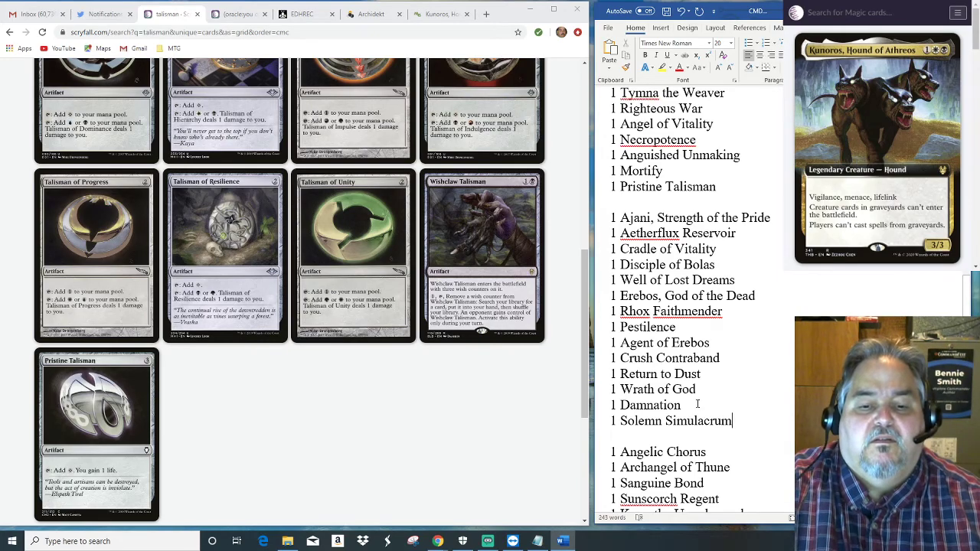
Review the decklist and add the entry "1 Sun Droplet" below Talisman of Hierarchy.
scroll(697, 404, up, 12)
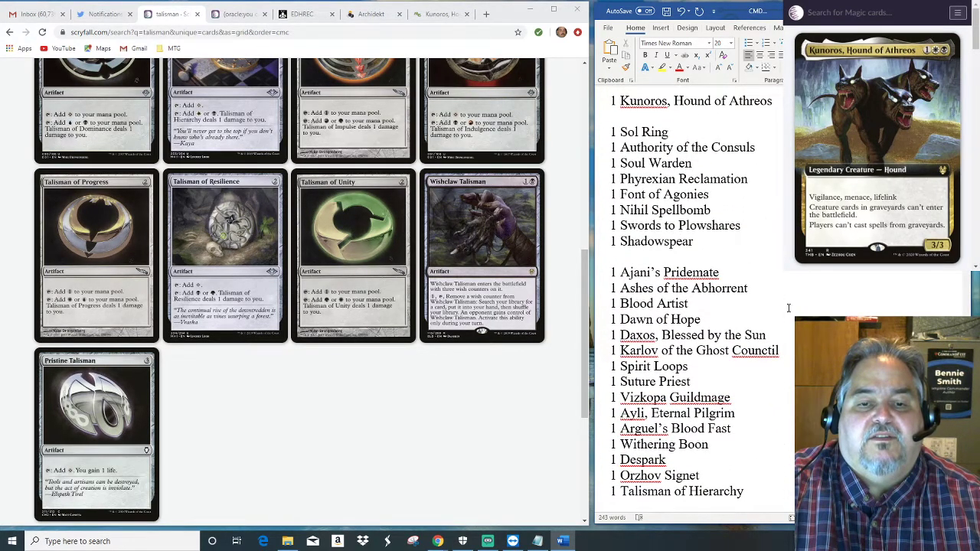
scroll(788, 308, down, 2)
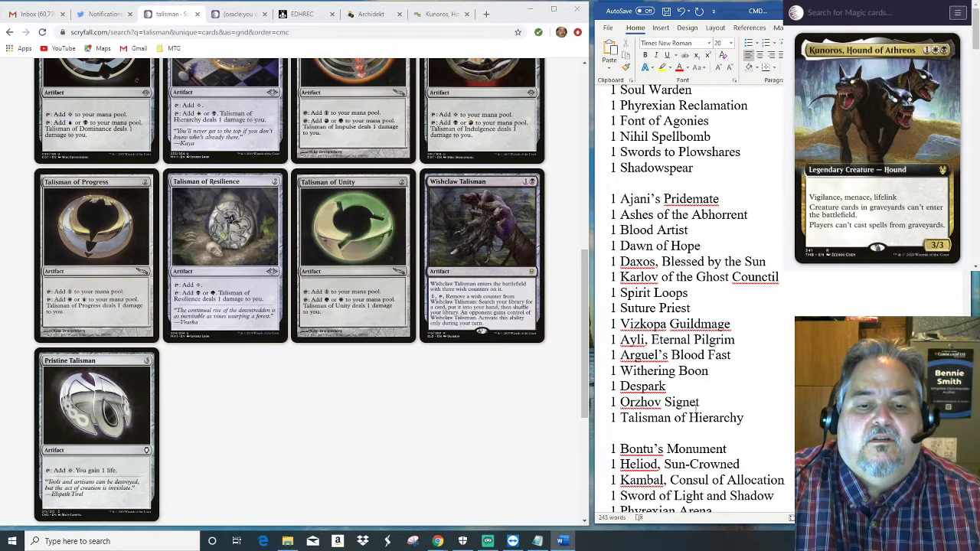
scroll(726, 424, down, 2)
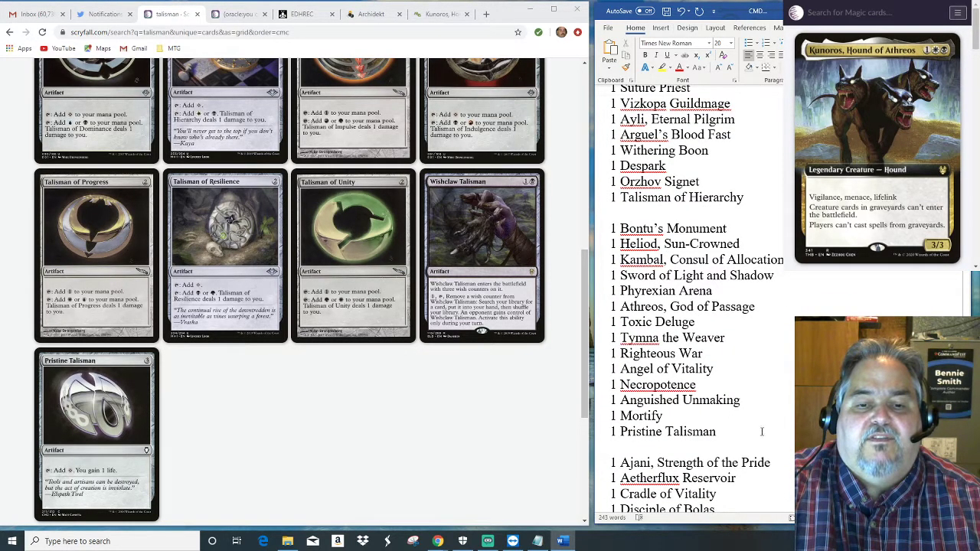
scroll(763, 432, down, 7)
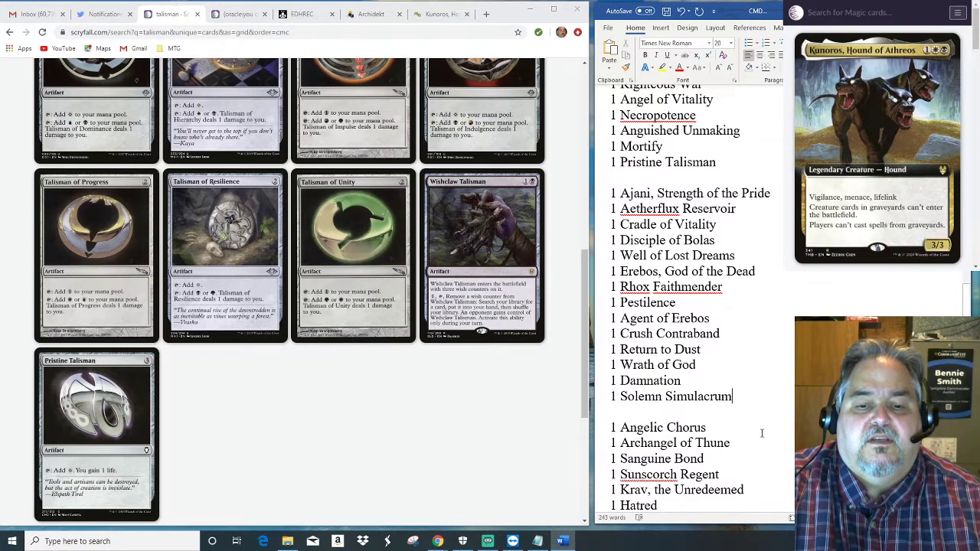
scroll(762, 433, down, 3)
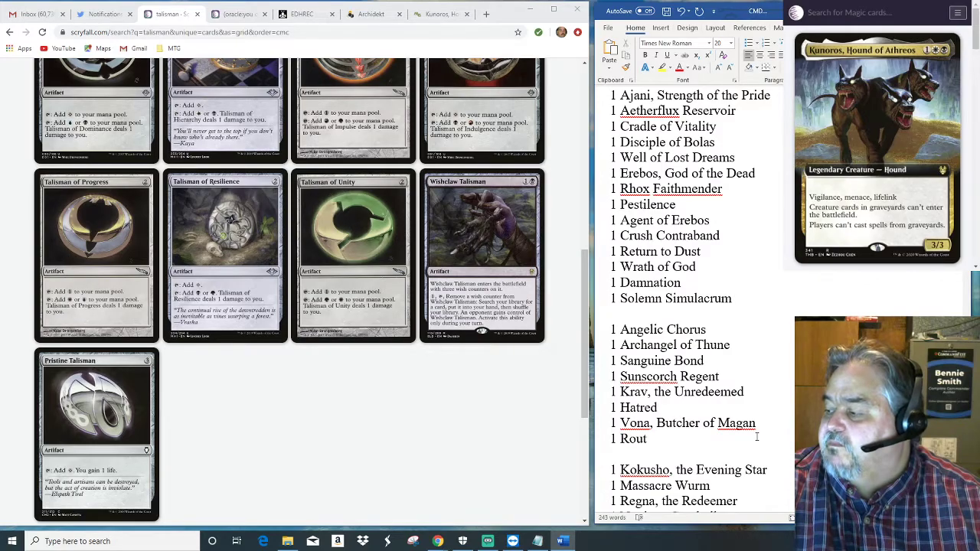
scroll(724, 404, up, 20)
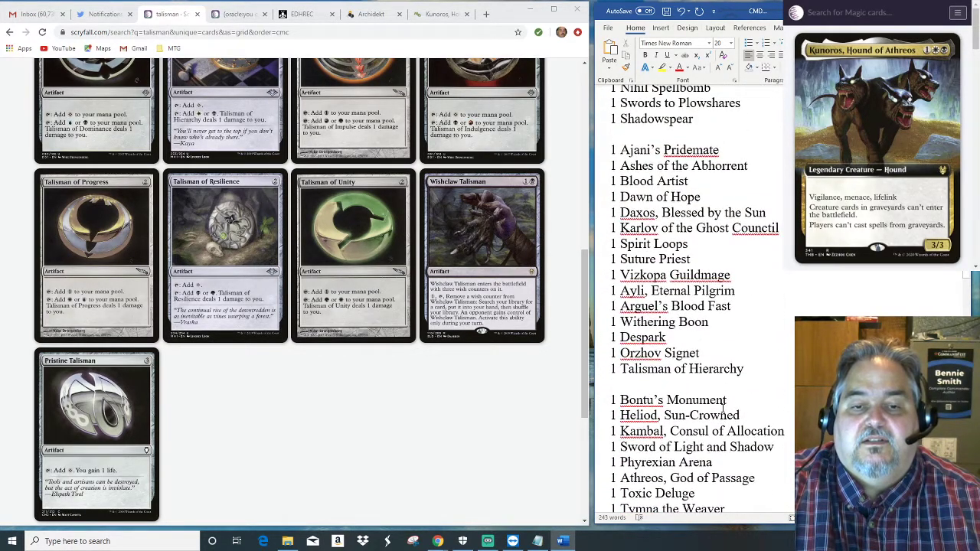
click(752, 371)
key(Return)
text(1 Sun Droplet)
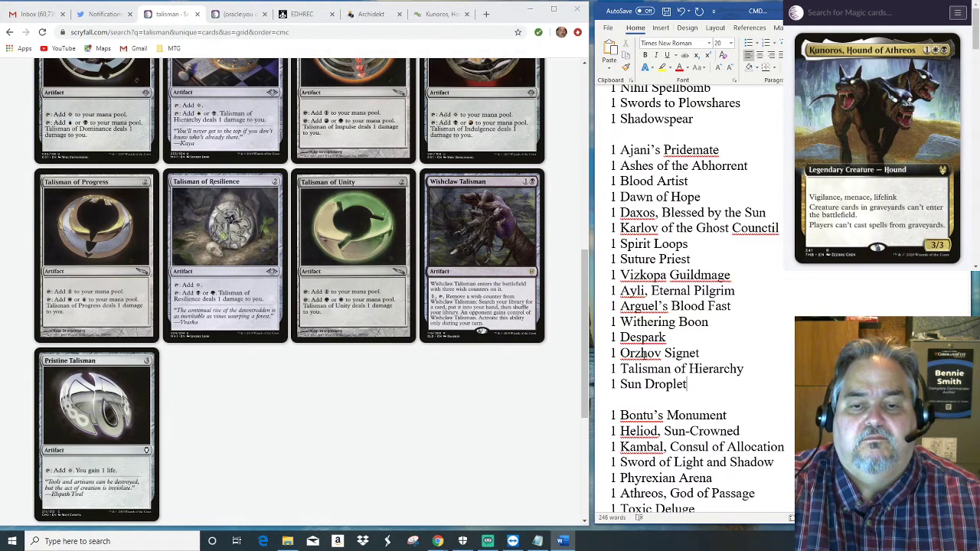
Read through the whole decklist down to Heliod's Intervention to check which cards are still missing.
scroll(634, 369, down, 7)
scroll(689, 307, down, 8)
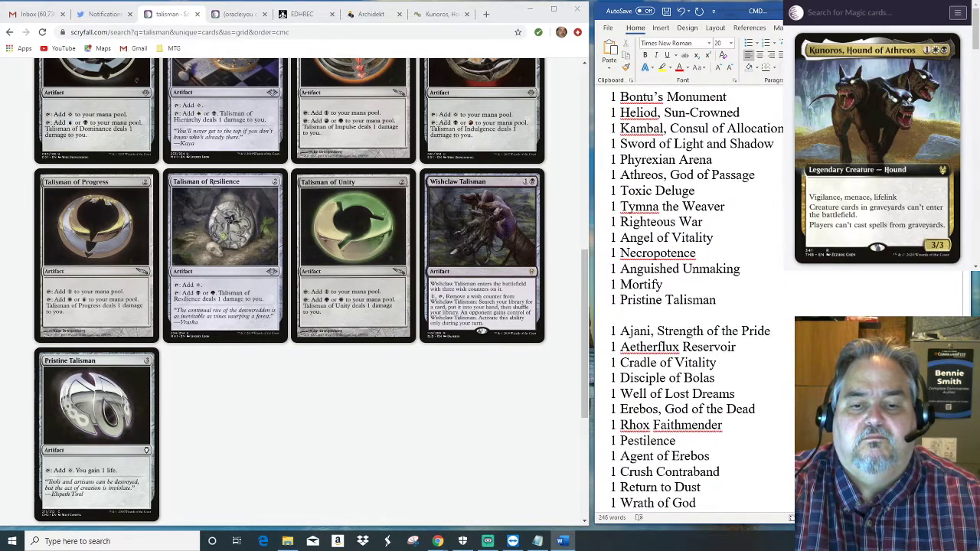
scroll(689, 298, down, 1)
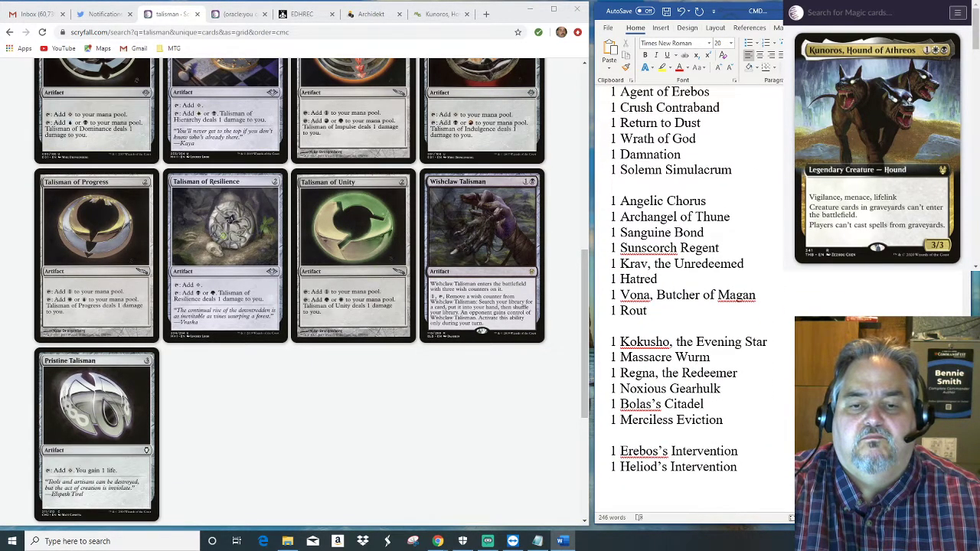
scroll(689, 299, up, 5)
scroll(690, 299, down, 2)
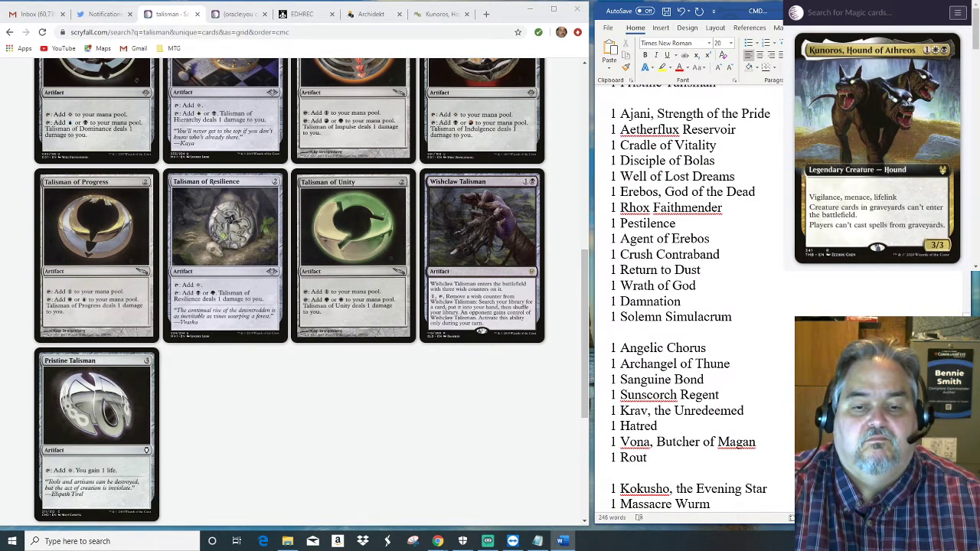
scroll(689, 299, down, 2)
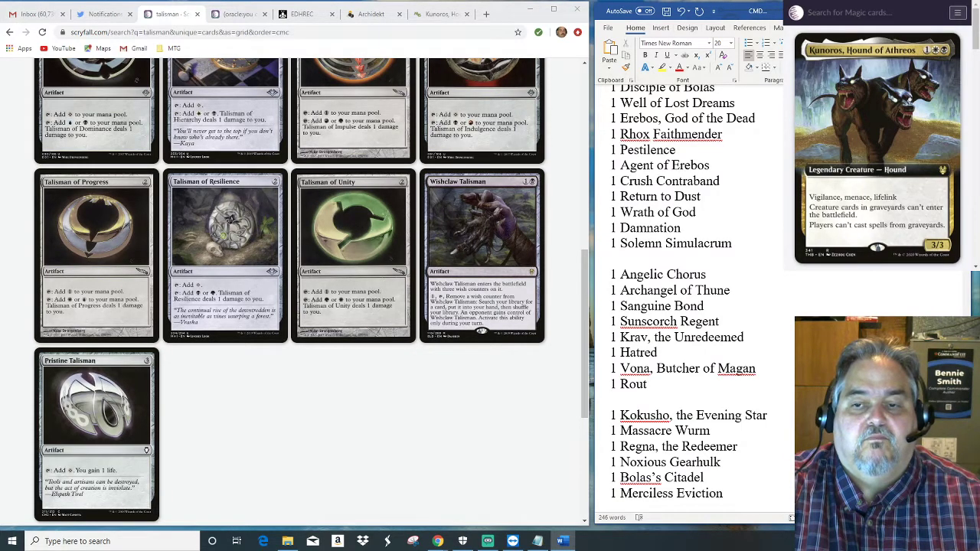
scroll(689, 299, up, 15)
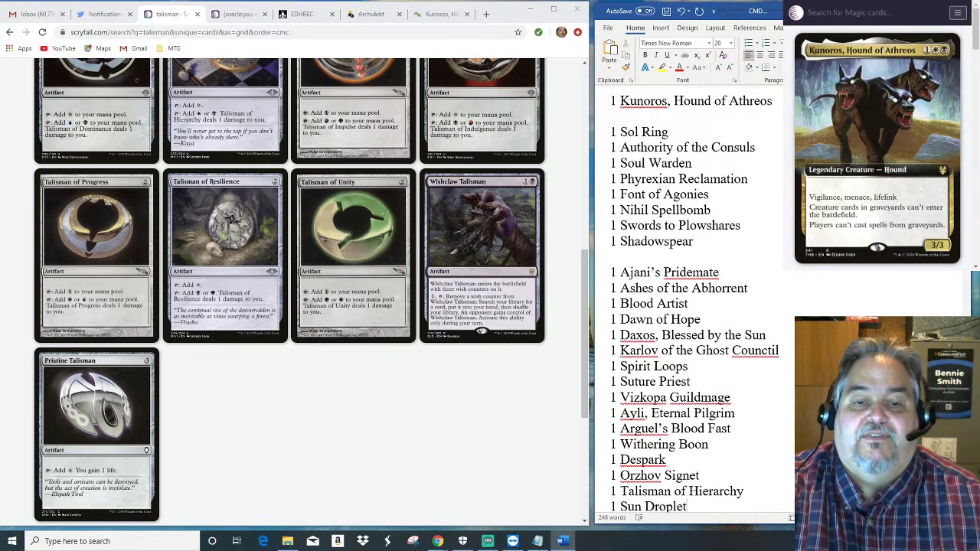
Add the entry "1 Arcane Signet" between Talisman of Hierarchy and Sun Droplet.
scroll(770, 386, down, 3)
click(763, 369)
key(Return)
text(1 Arcane $)
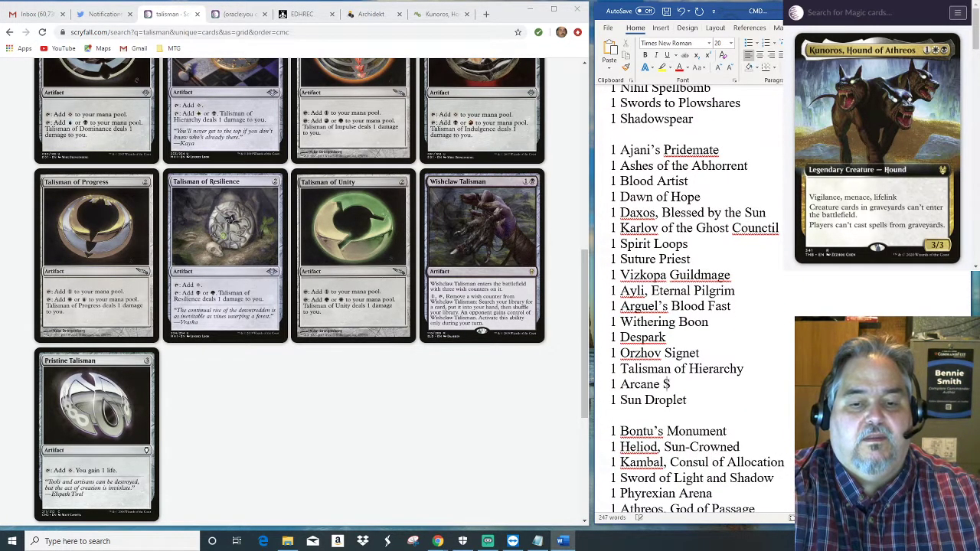
key(BackSpace)
text(Signet)
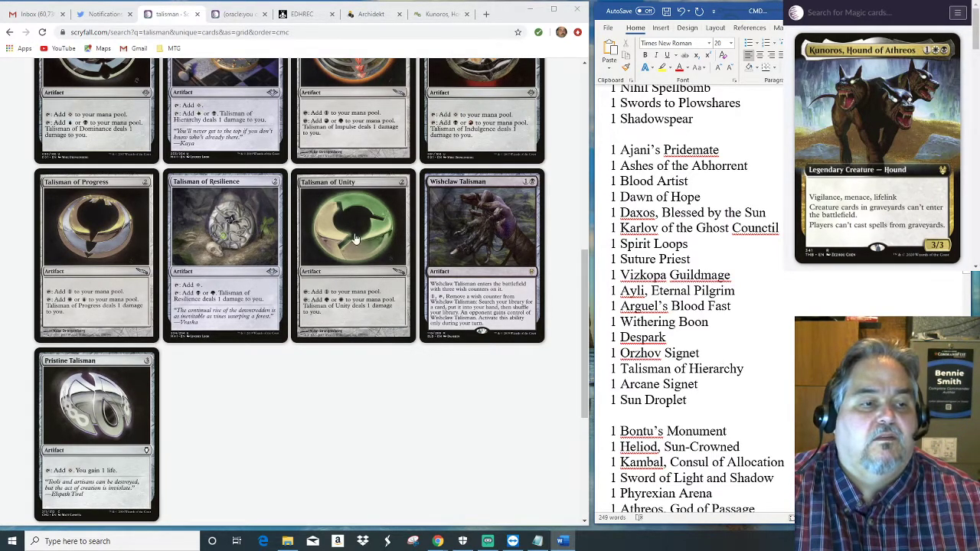
Select the entire decklist from Kunoros, Hound of Athreos through Heliod's Intervention and copy it.
scroll(586, 79, up, 10)
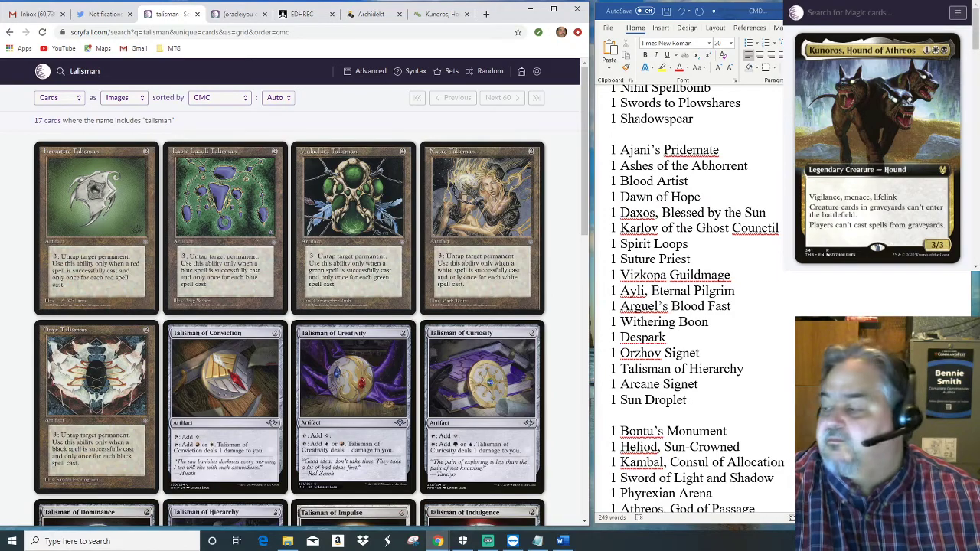
click(699, 384)
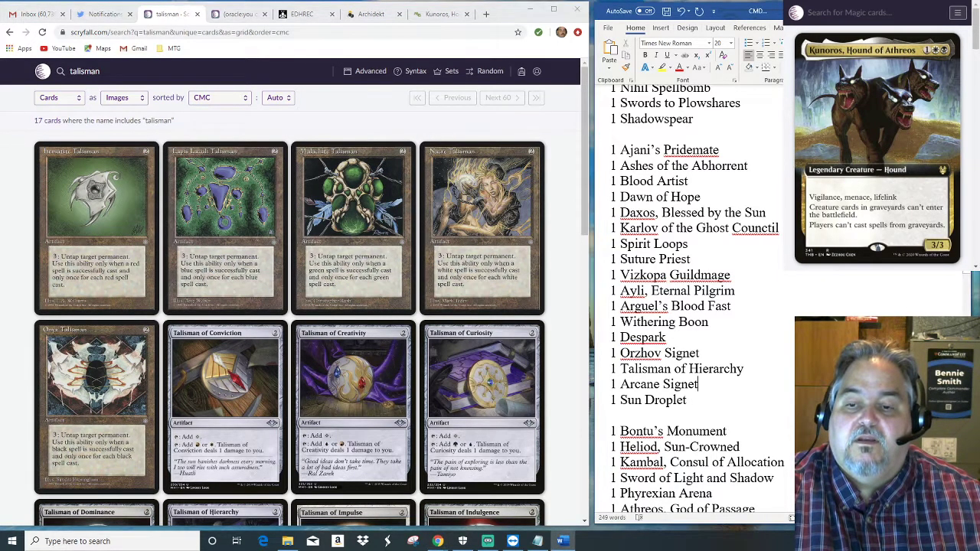
key(ctrl+Home)
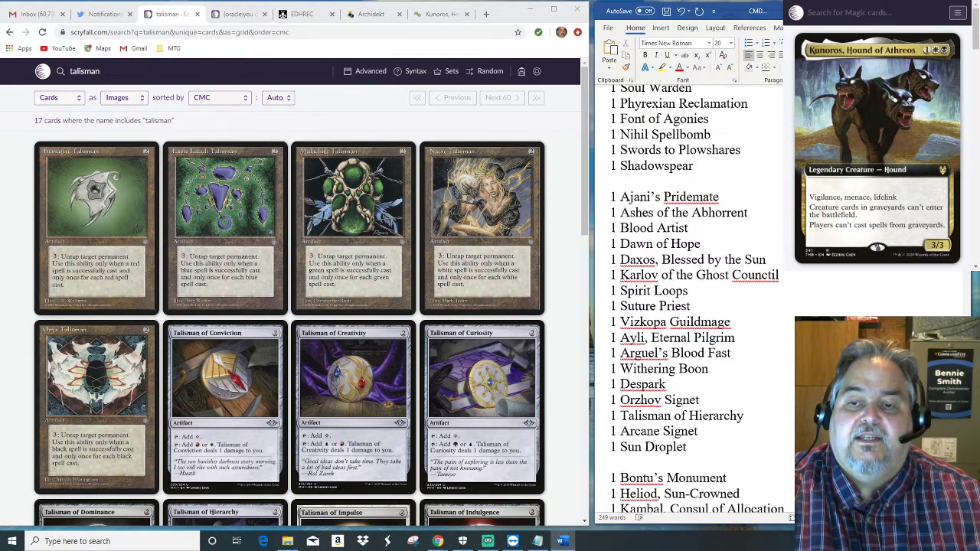
key(shift+Down)
key(shift+Down)
key(shift+Down)
key(shift+Down)
key(shift+Down)
key(shift+Down)
key(shift+Down)
key(shift+Down)
key(shift+Down)
key(shift+Down)
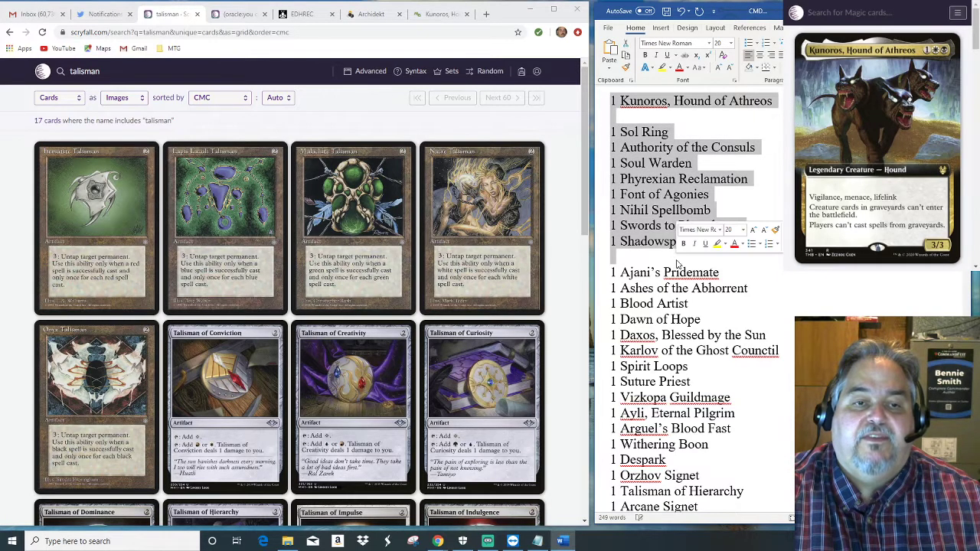
scroll(689, 299, down, 15)
scroll(730, 418, down, 5)
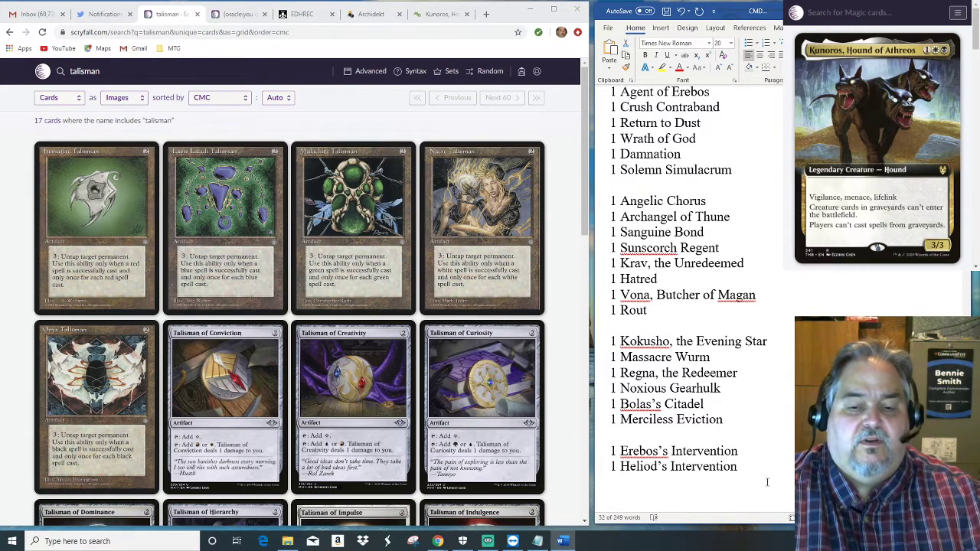
shift+click(752, 463)
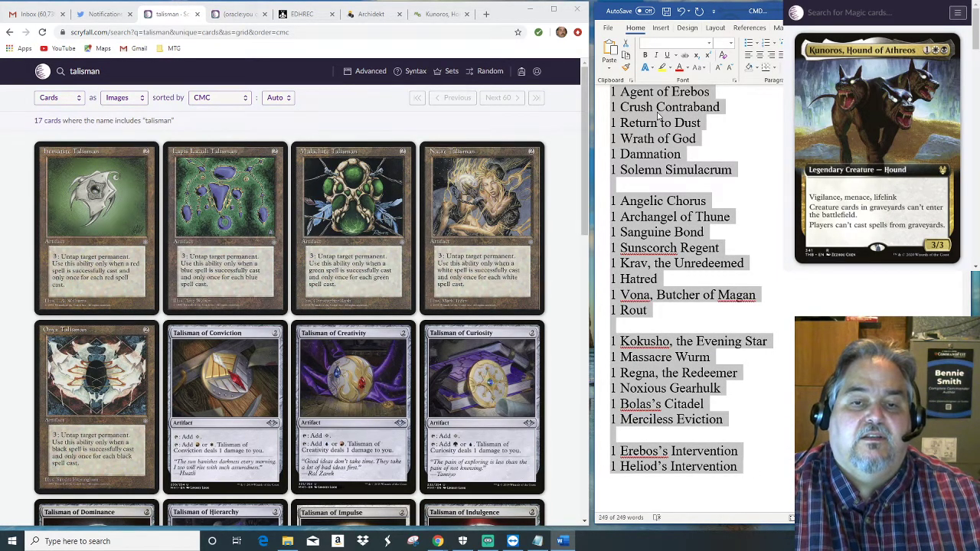
right_click(659, 115)
click(682, 131)
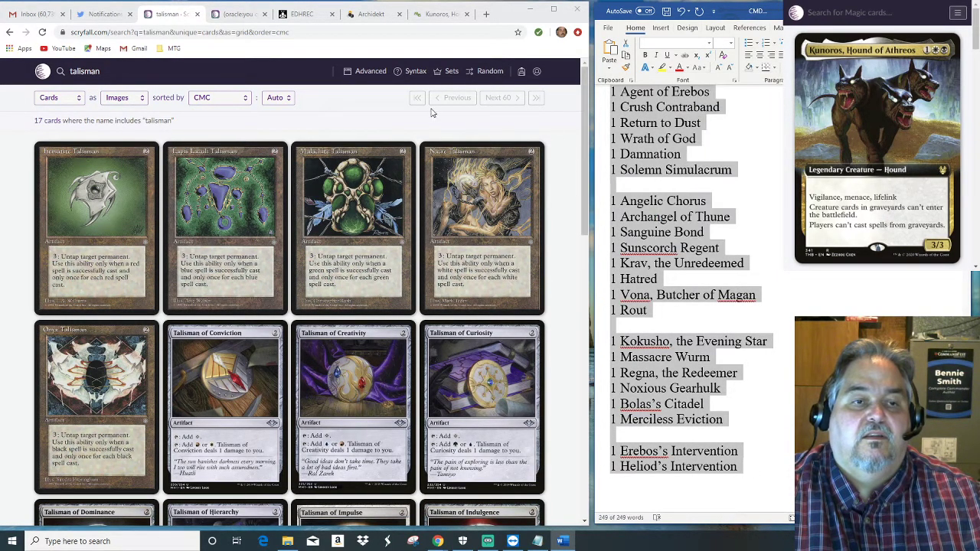
Switch to Archidekt and create a new deck named CMDR_Kunoros_Stream with the Commander / EDH format.
click(372, 15)
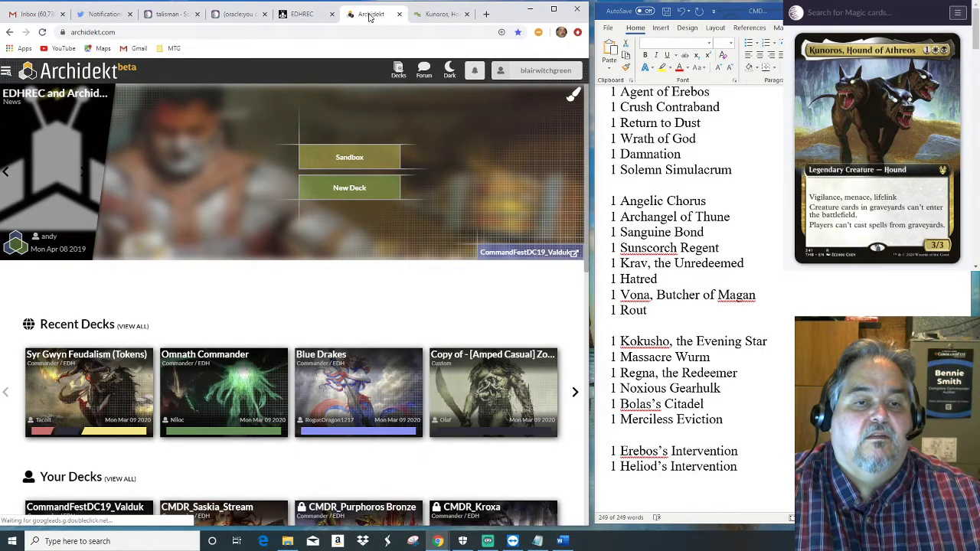
click(349, 188)
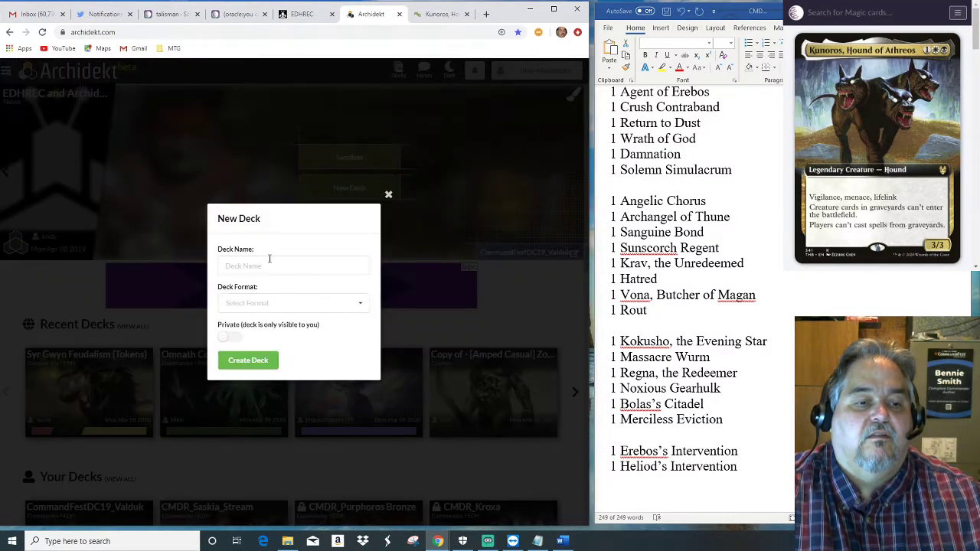
click(268, 268)
text(CMDR_)
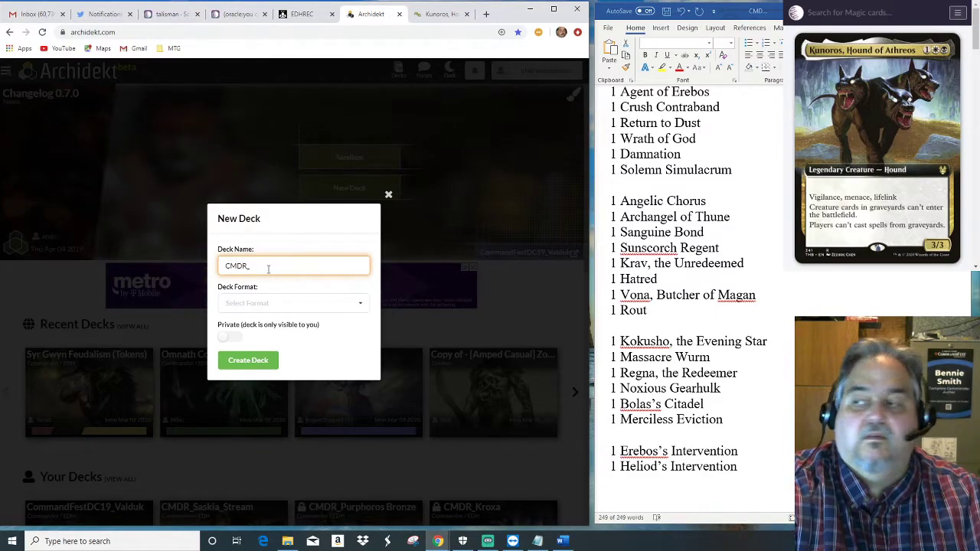
text(Kuno)
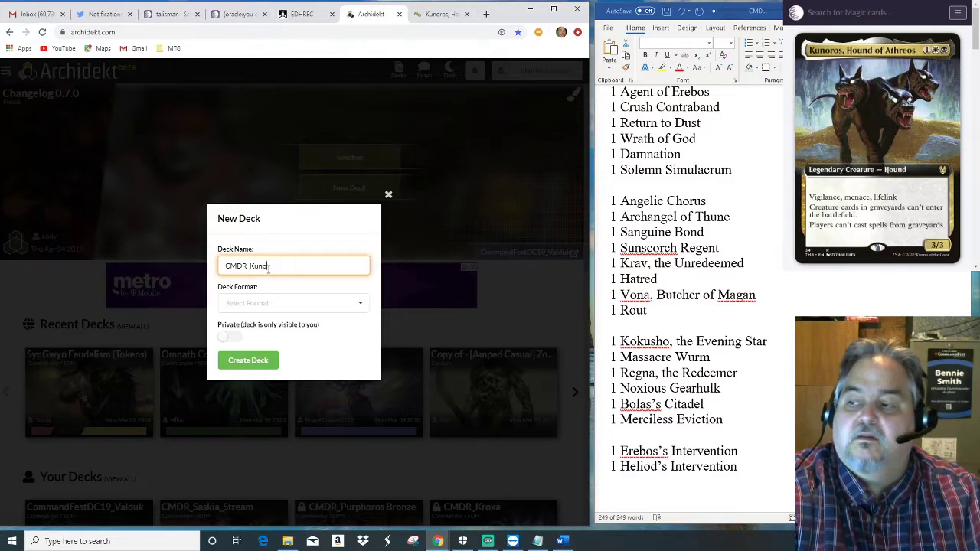
text(ros_Stream)
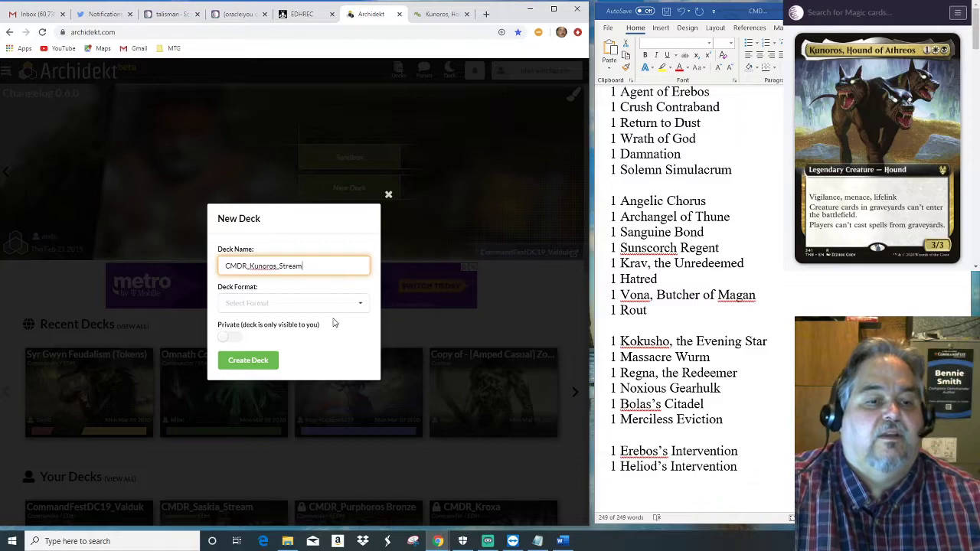
click(360, 304)
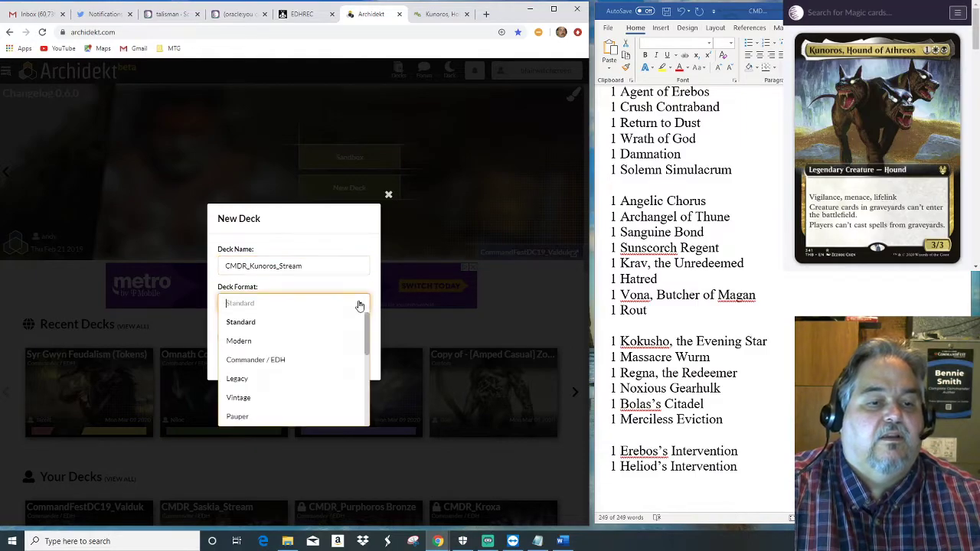
click(258, 360)
click(253, 364)
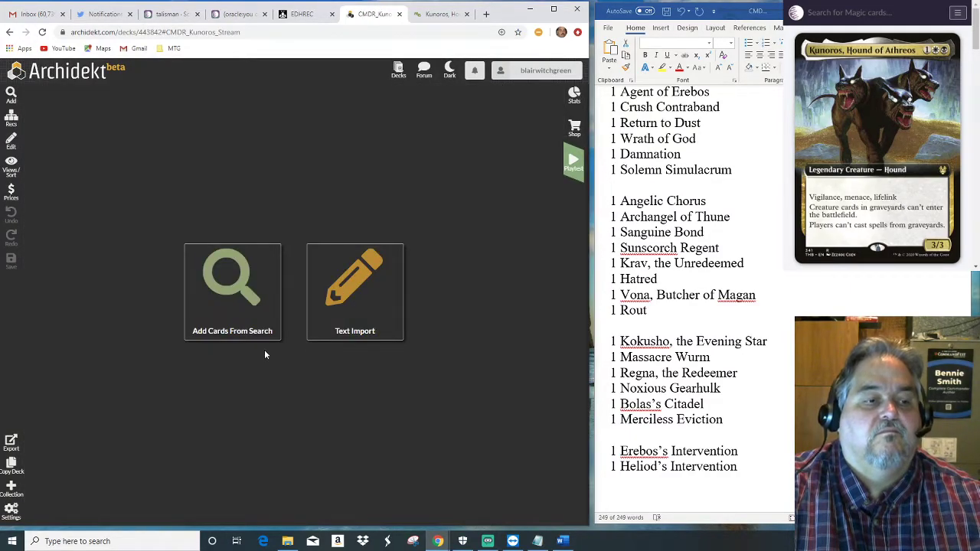
Import the copied decklist into the new deck as plain text and save the changes.
click(350, 289)
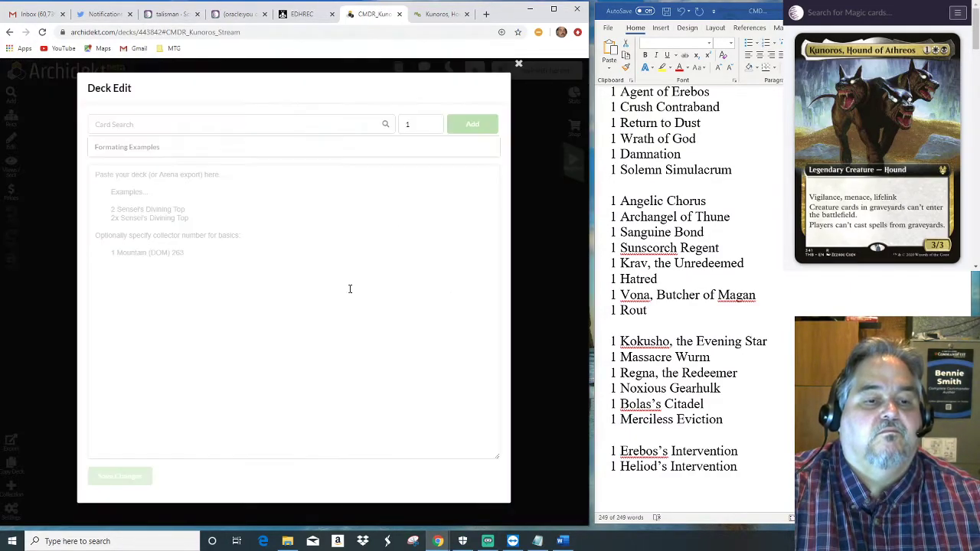
right_click(115, 181)
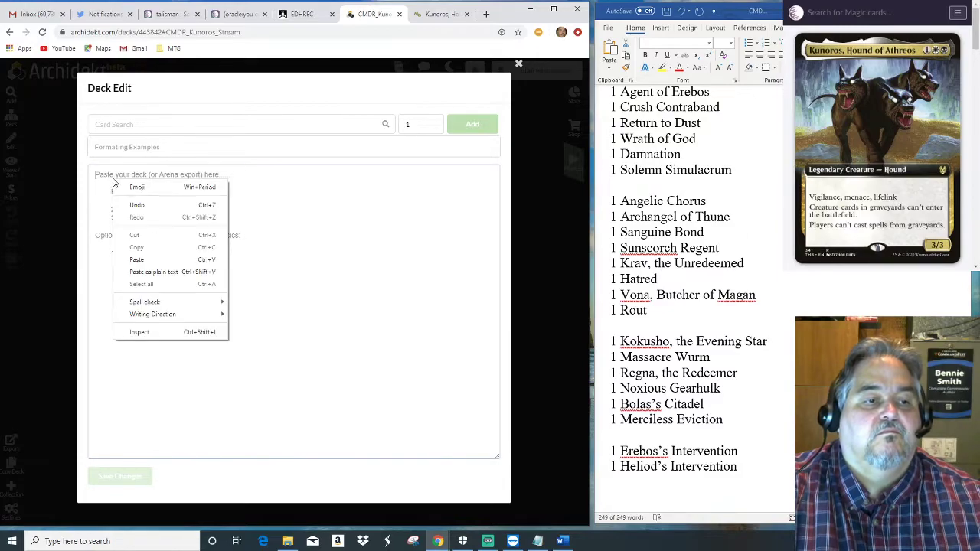
click(166, 275)
click(122, 476)
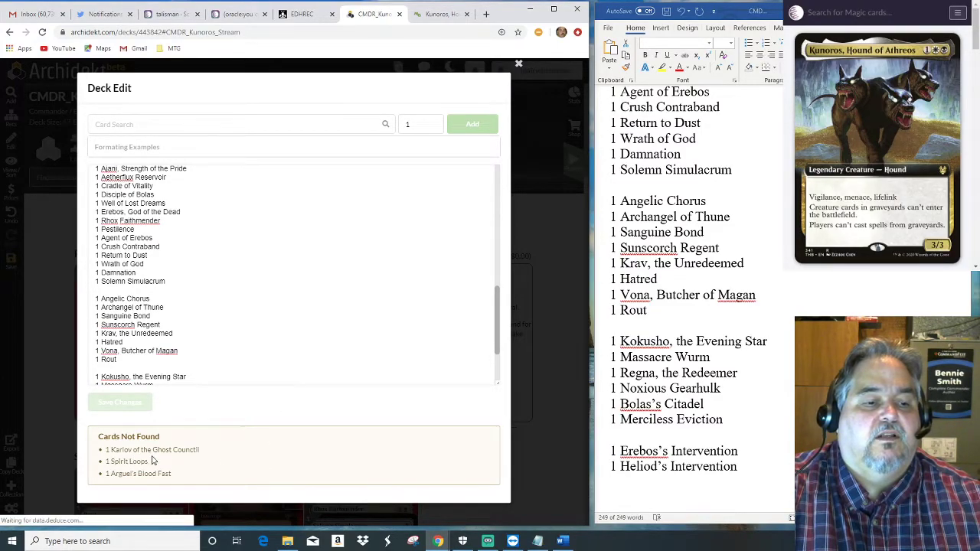
Check Karlov's spelling in the card search and correct the unrecognized entries to "Karlov of the Ghost Council" and "Spirit Loop".
scroll(210, 338, up, 8)
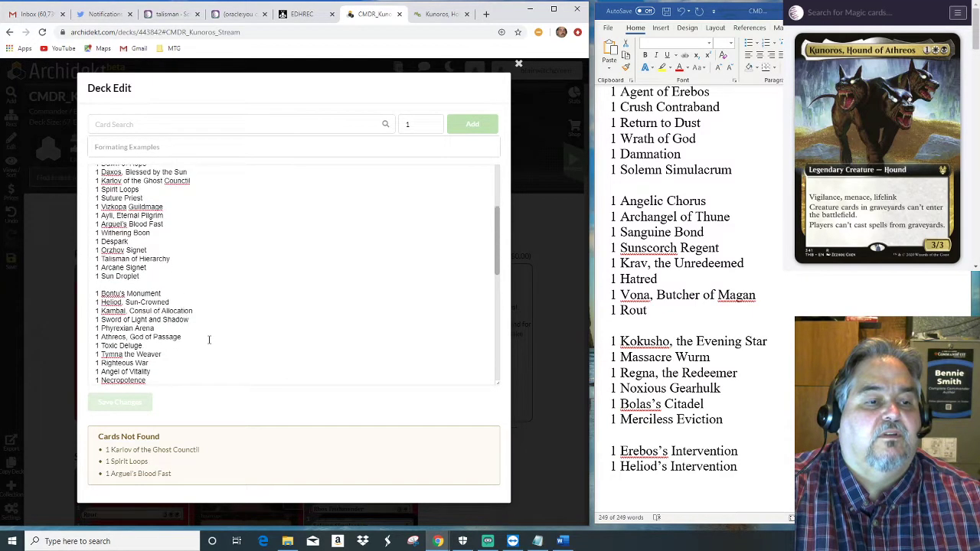
click(134, 126)
text(karlov)
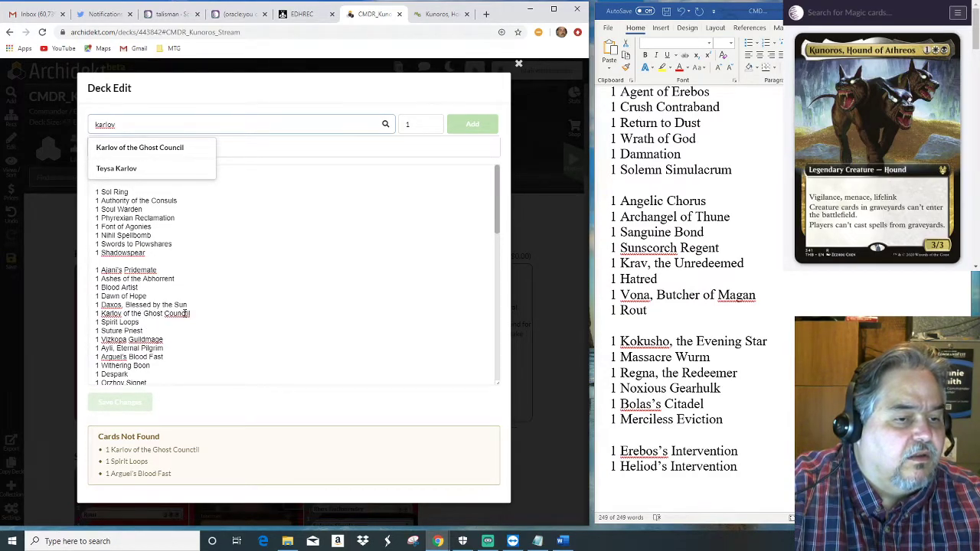
click(229, 314)
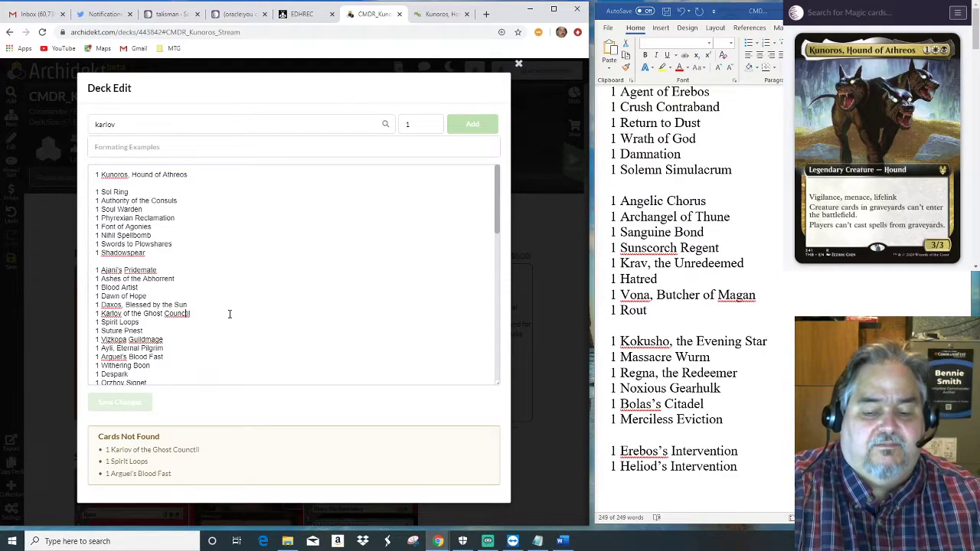
key(BackSpace)
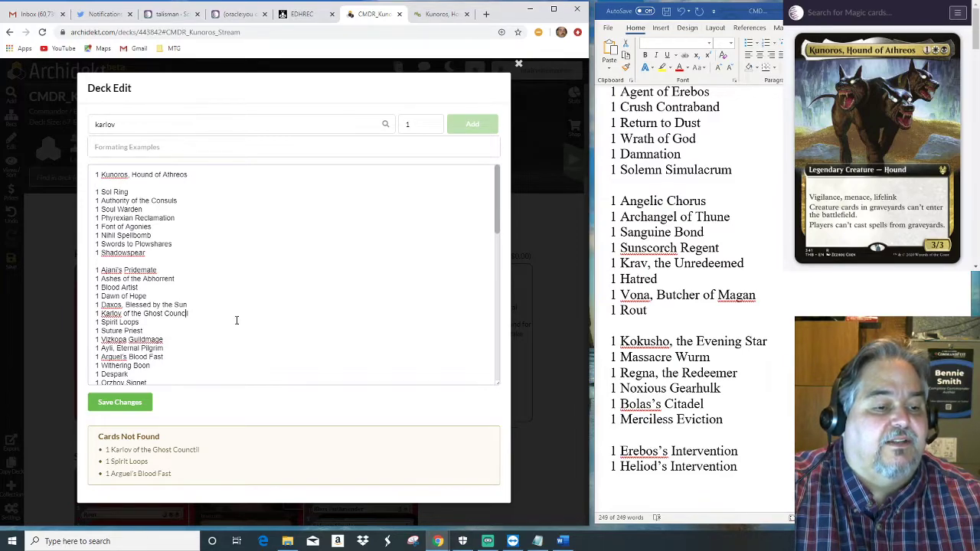
click(147, 325)
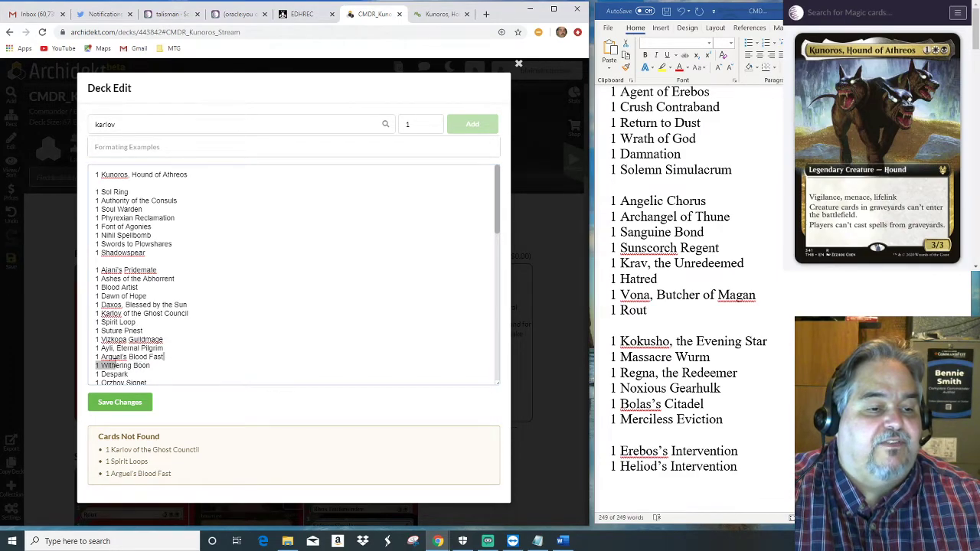
Replace the "Arguel's Blood Fast" entry with the searched card Arguel's Blood Fast // Temple of Aclazotz, then save and close the deck edit.
triple_click(188, 356)
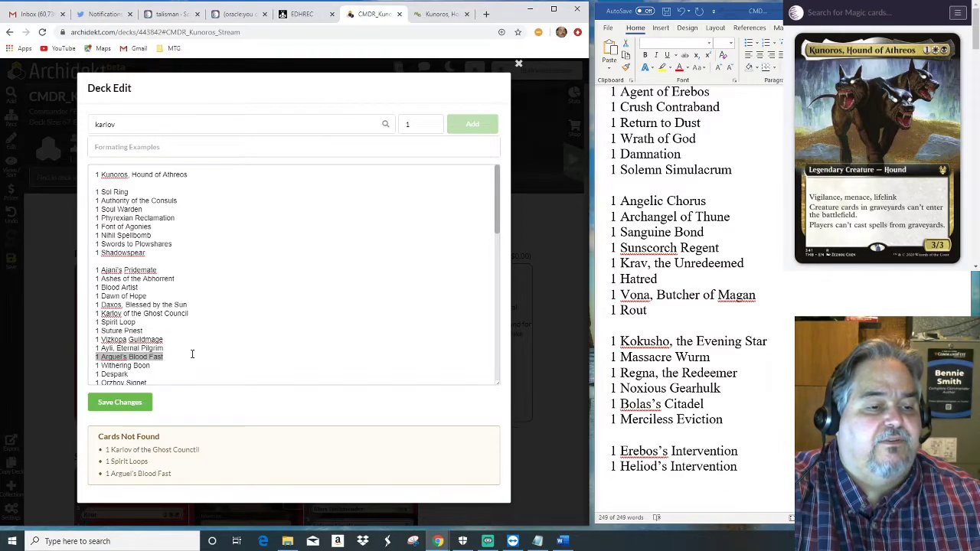
key(BackSpace)
key(BackSpace)
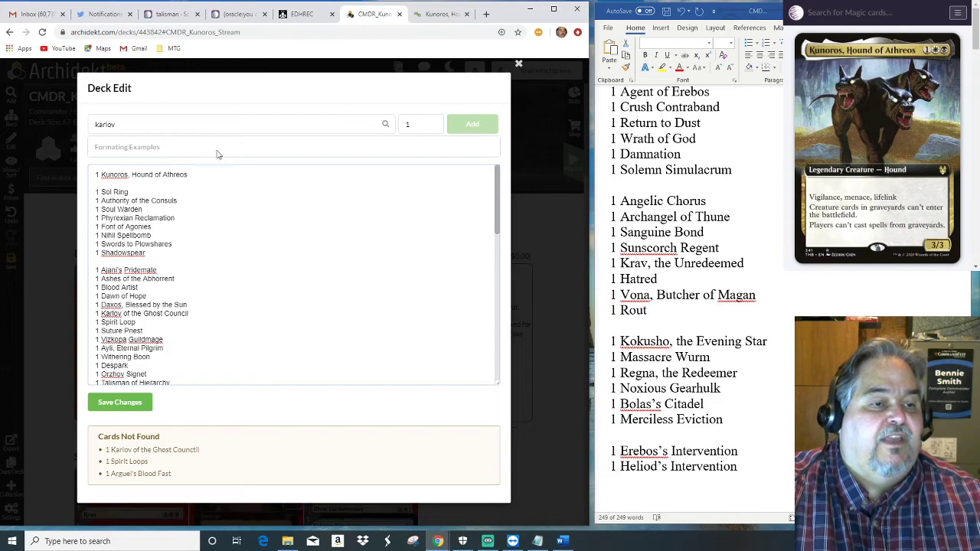
click(182, 122)
double_click(183, 123)
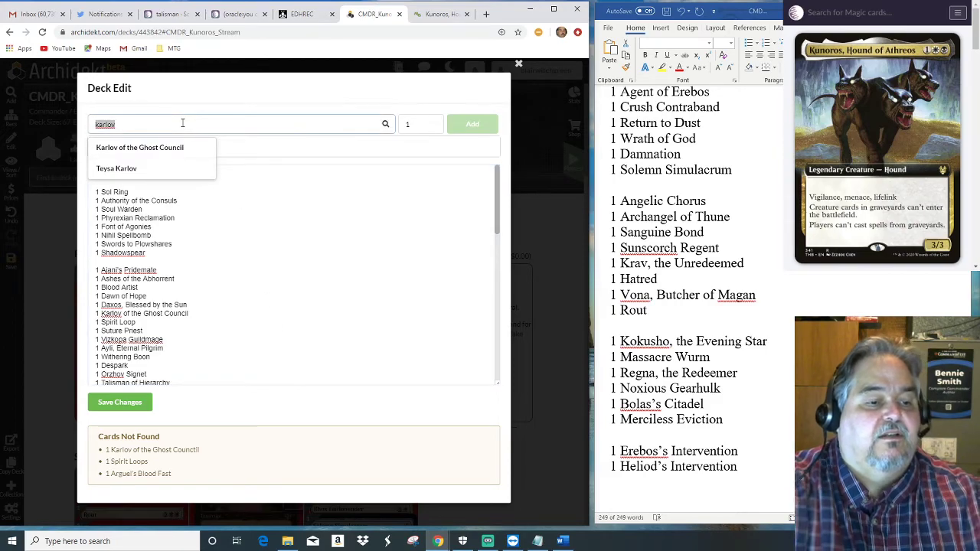
text(arguel)
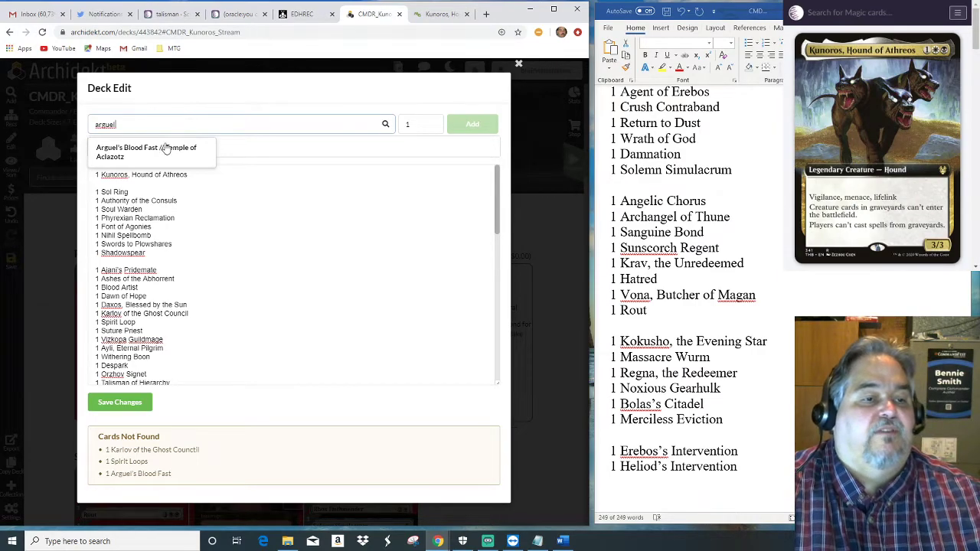
click(159, 152)
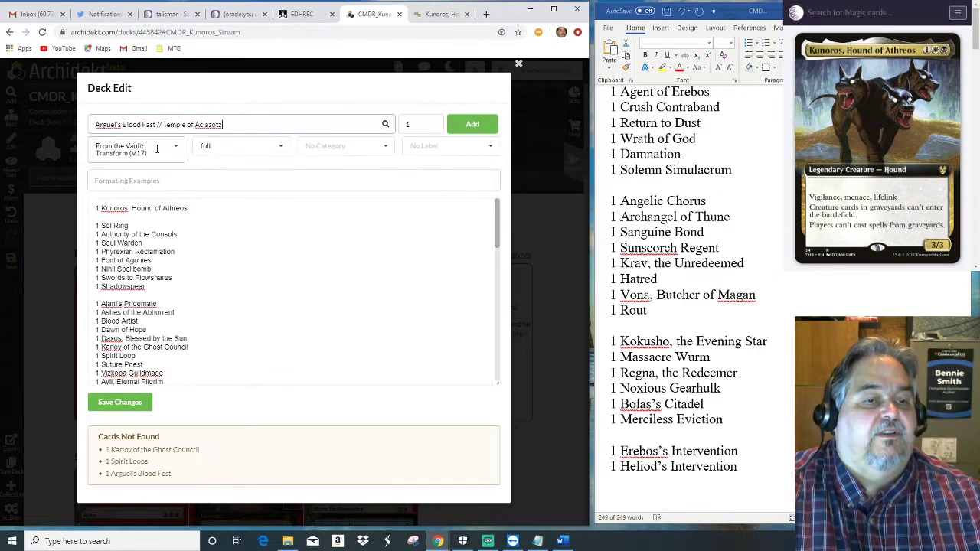
click(475, 126)
click(125, 405)
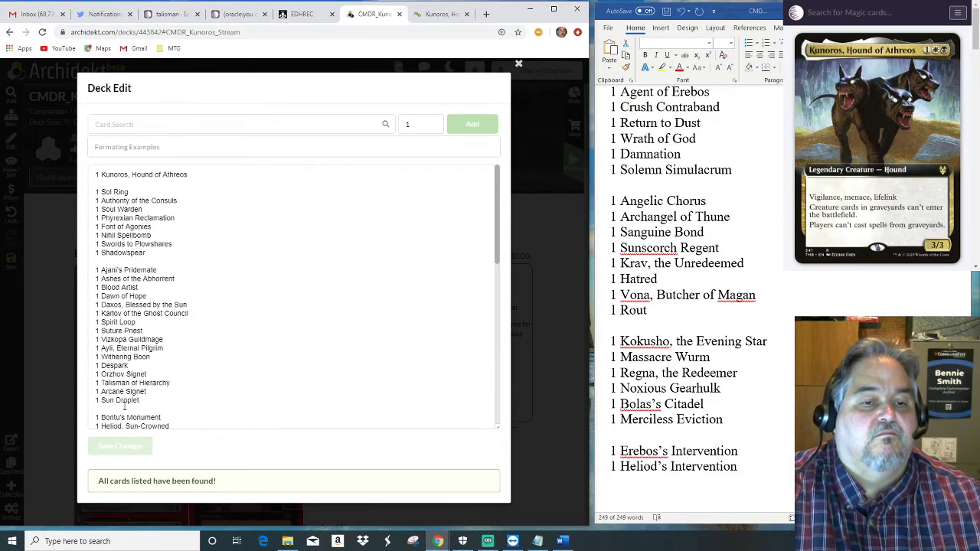
click(519, 64)
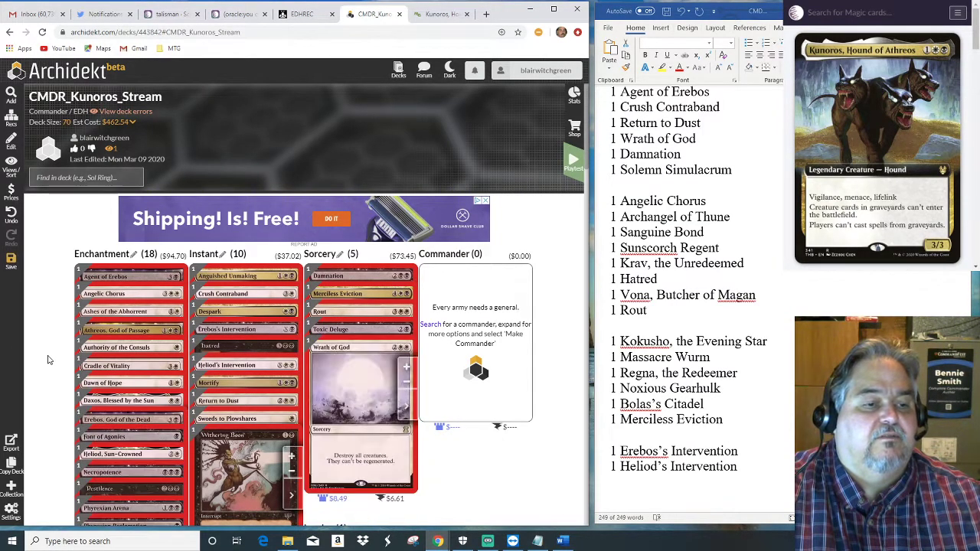
Set the category of Arguel's Blood Fast to Enchantment.
scroll(48, 360, down, 2)
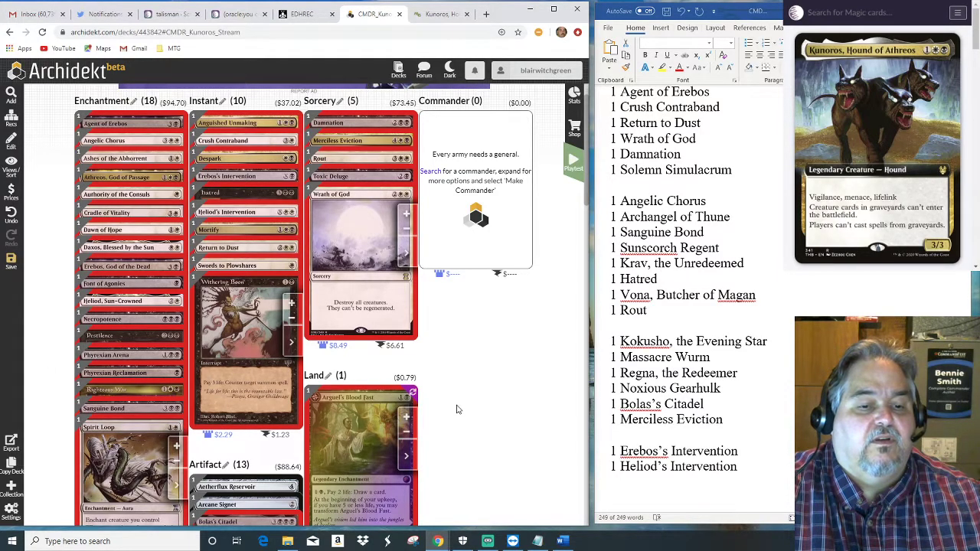
click(409, 459)
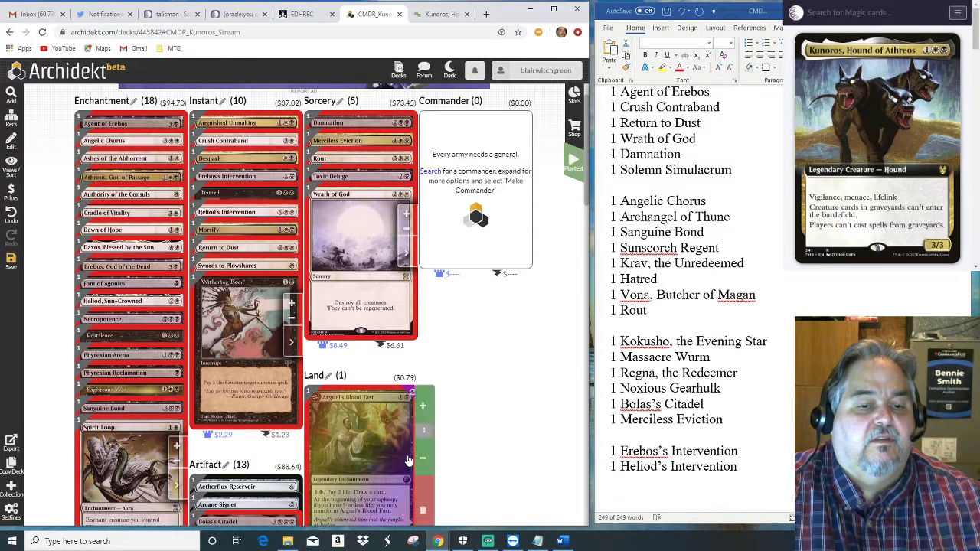
scroll(424, 457, down, 2)
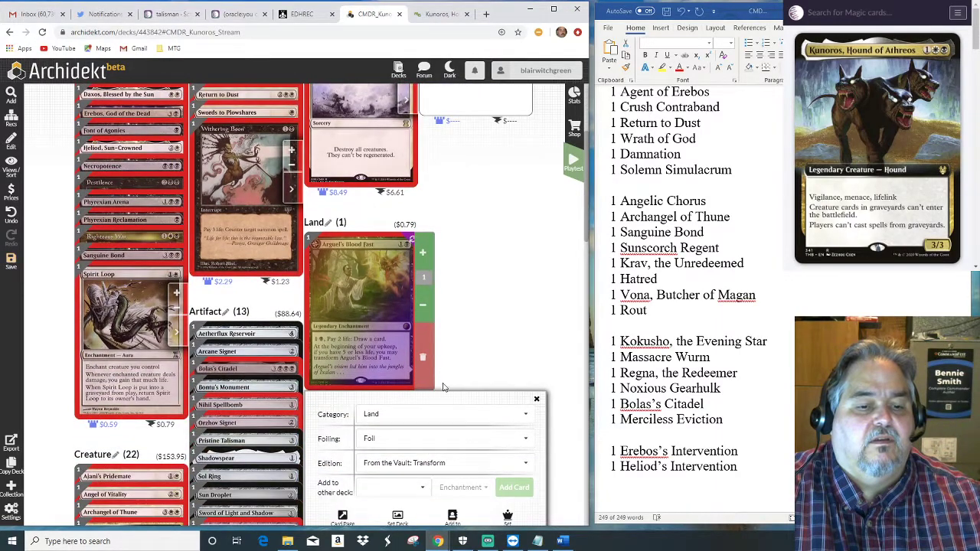
click(526, 417)
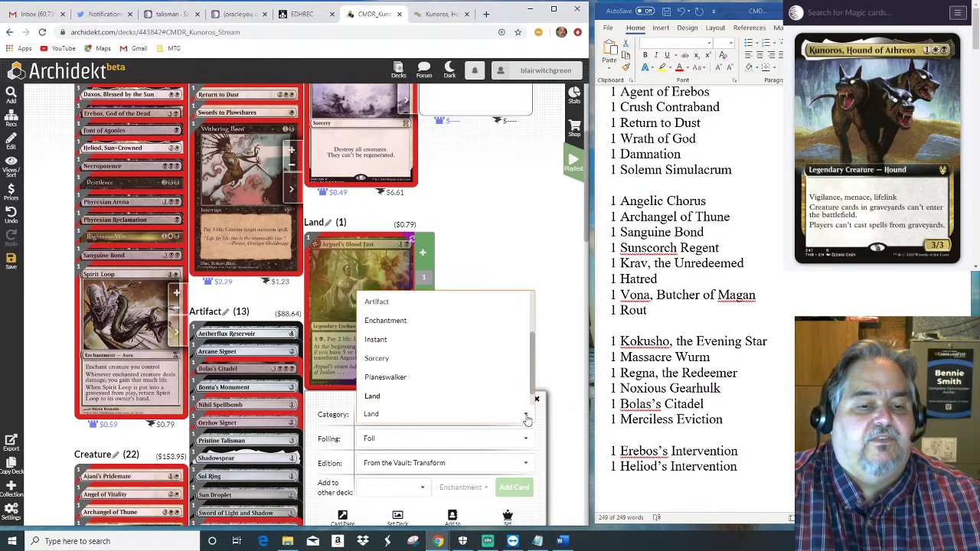
click(398, 326)
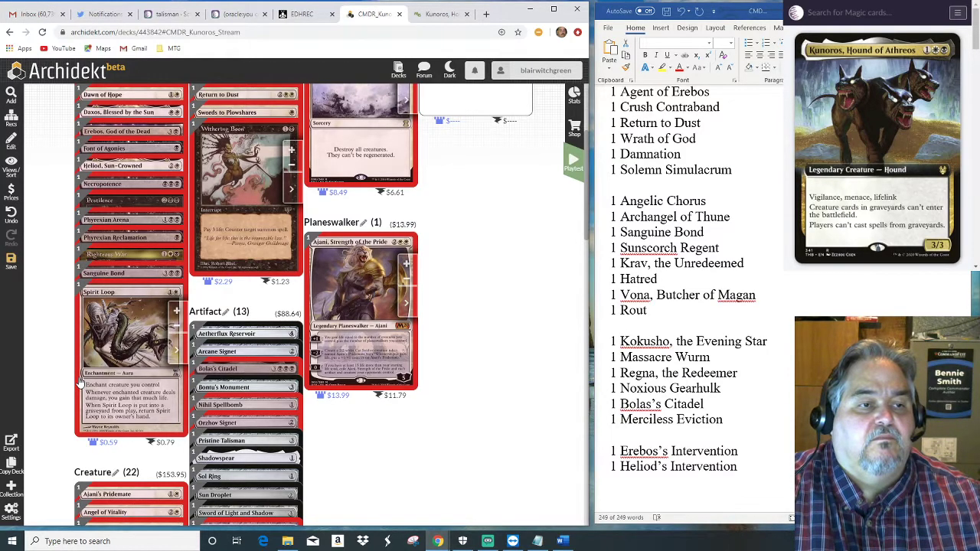
Look through the deck's artifact and creature cards down to Vona, Butcher of Magan.
scroll(79, 385, down, 4)
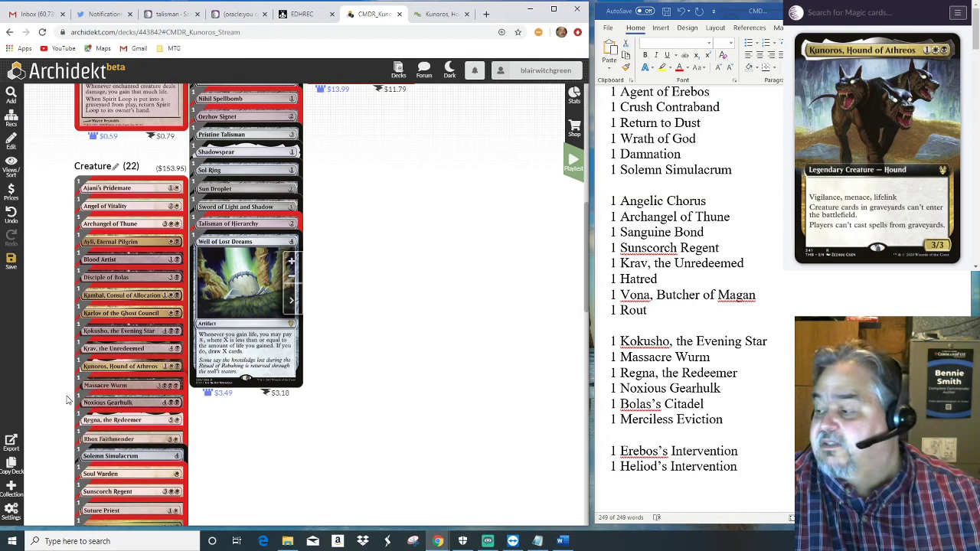
scroll(65, 404, down, 3)
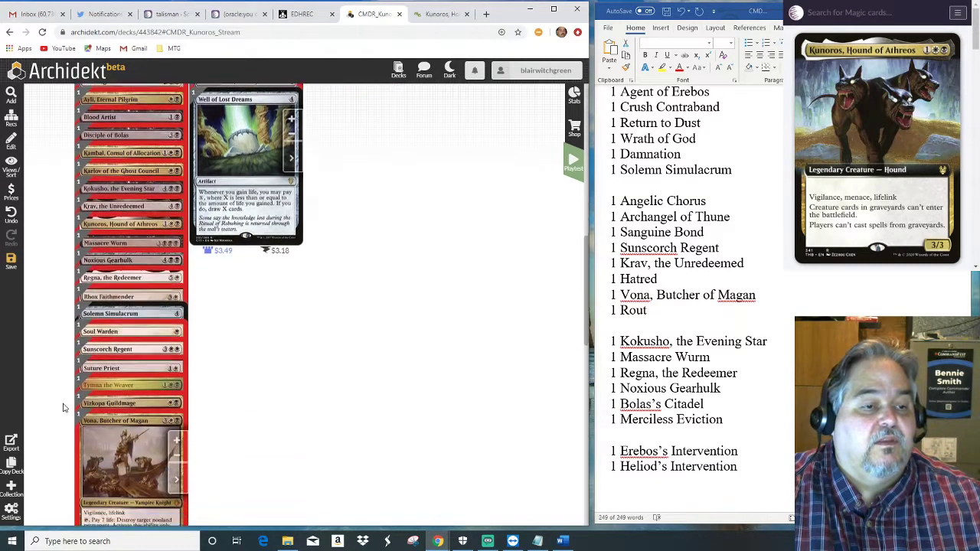
Set Kunoros, Hound of Athreos from the Creature category as the deck's commander.
scroll(64, 408, up, 3)
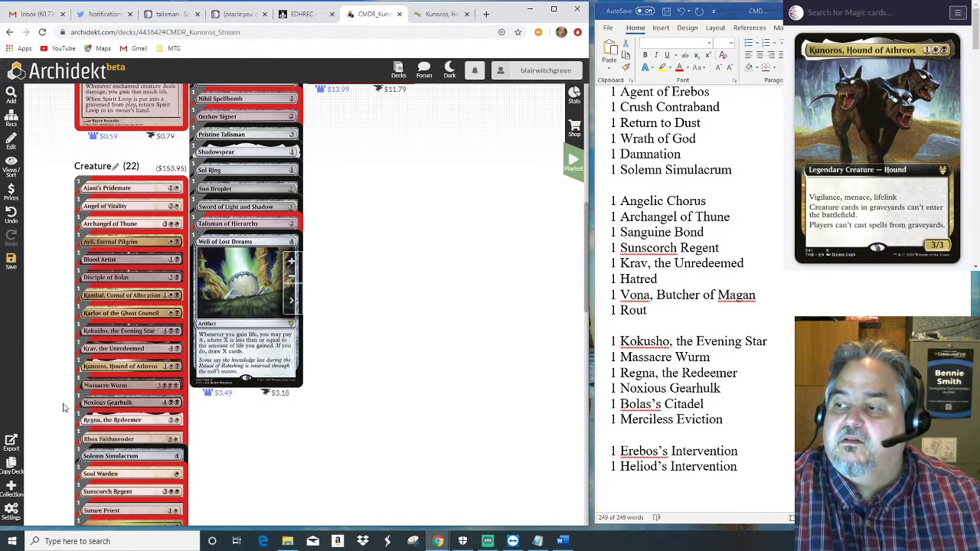
mouse_move(127, 369)
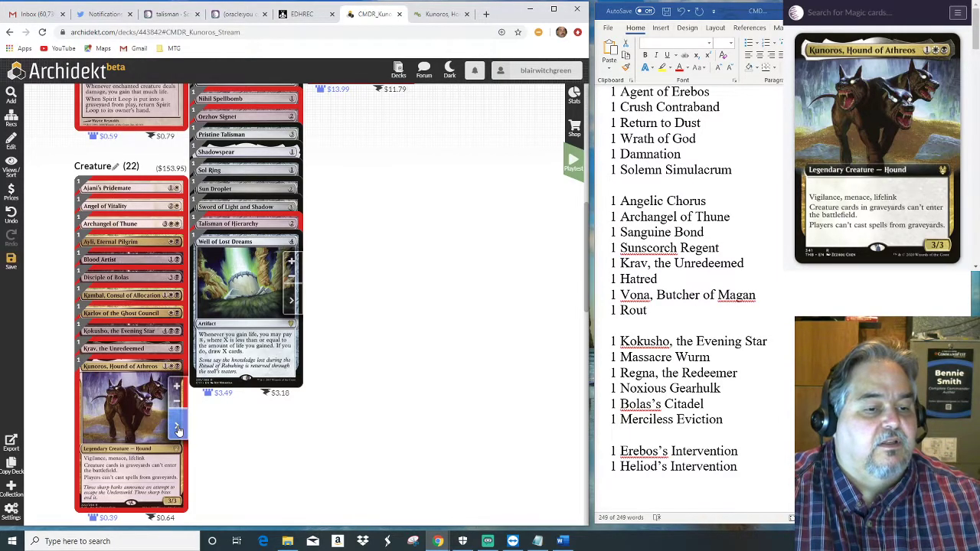
click(175, 427)
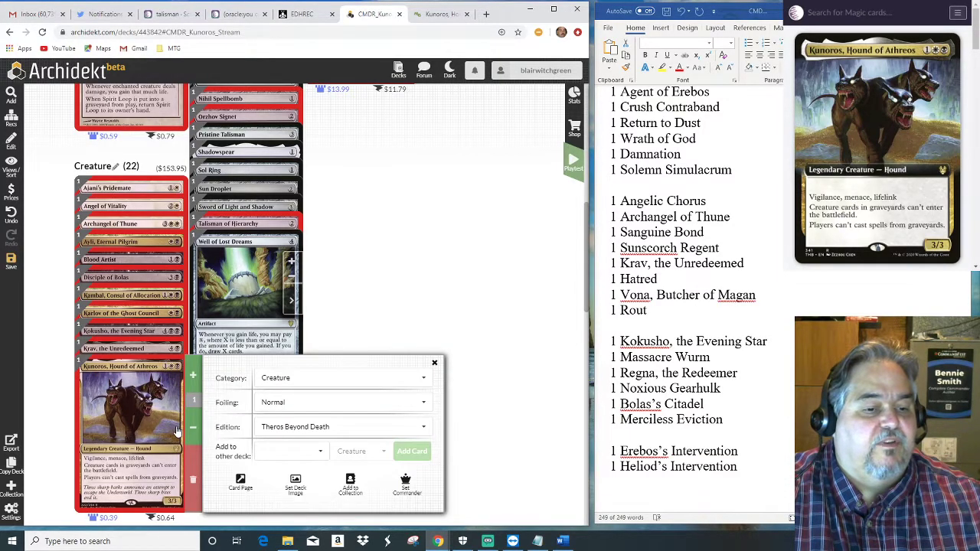
click(407, 482)
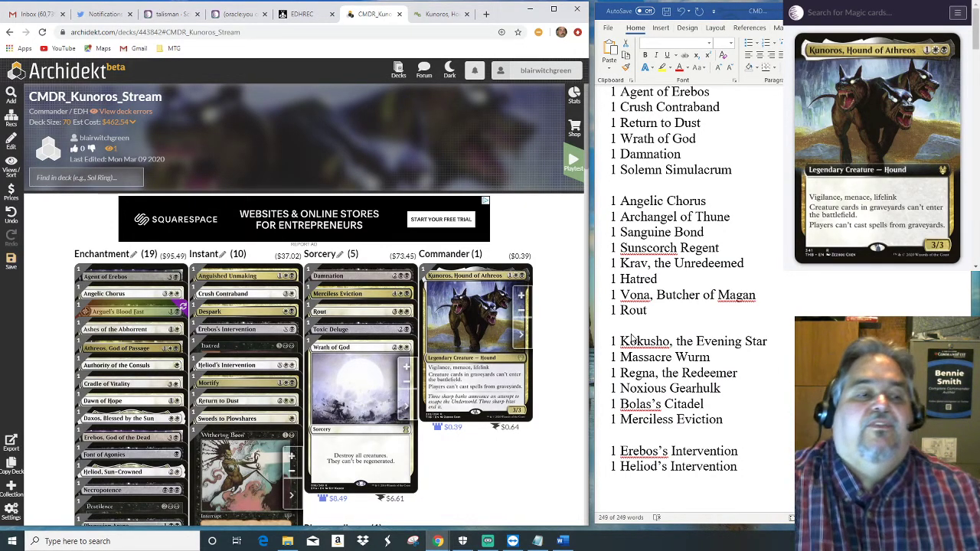
Examine the deck's statistics, including mana costs, card types and the mana curve, and close them.
click(574, 99)
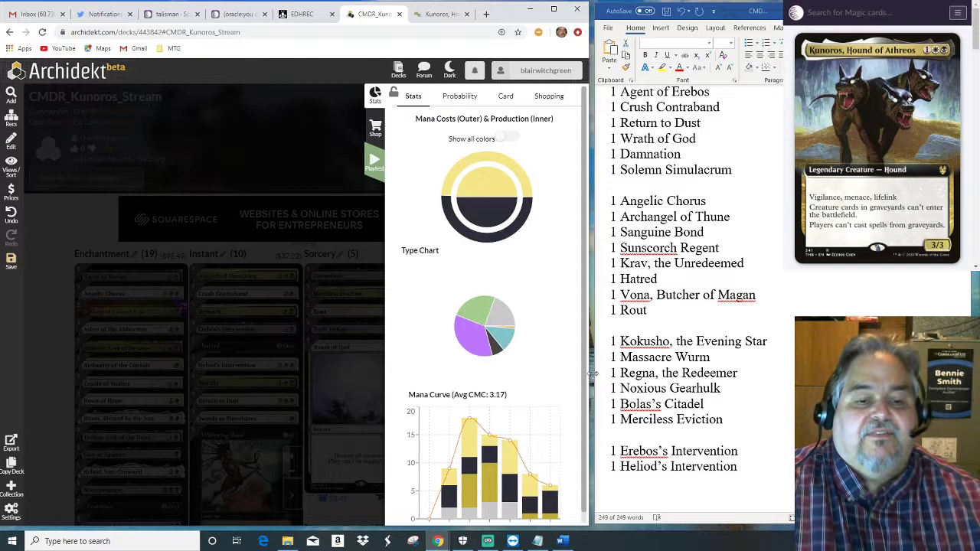
scroll(542, 402, down, 1)
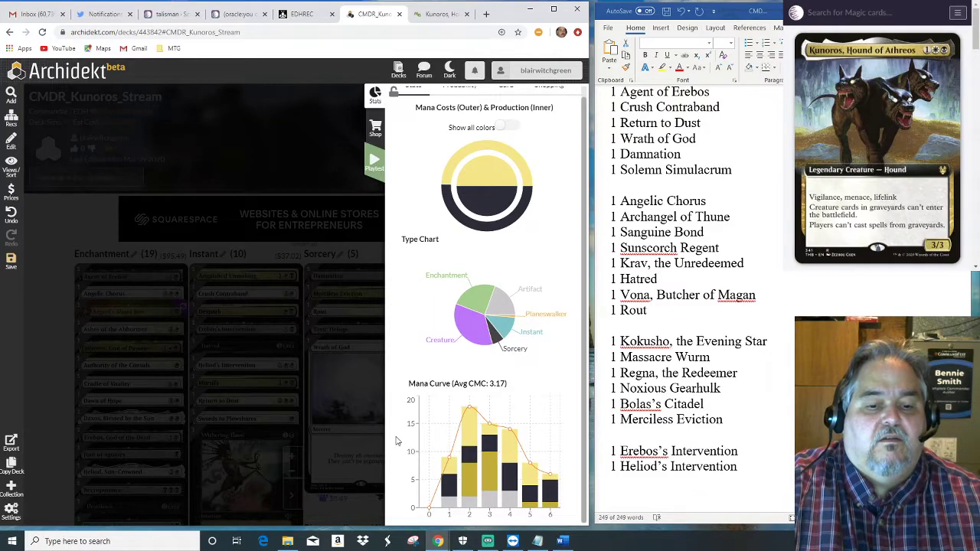
scroll(460, 482, down, 1)
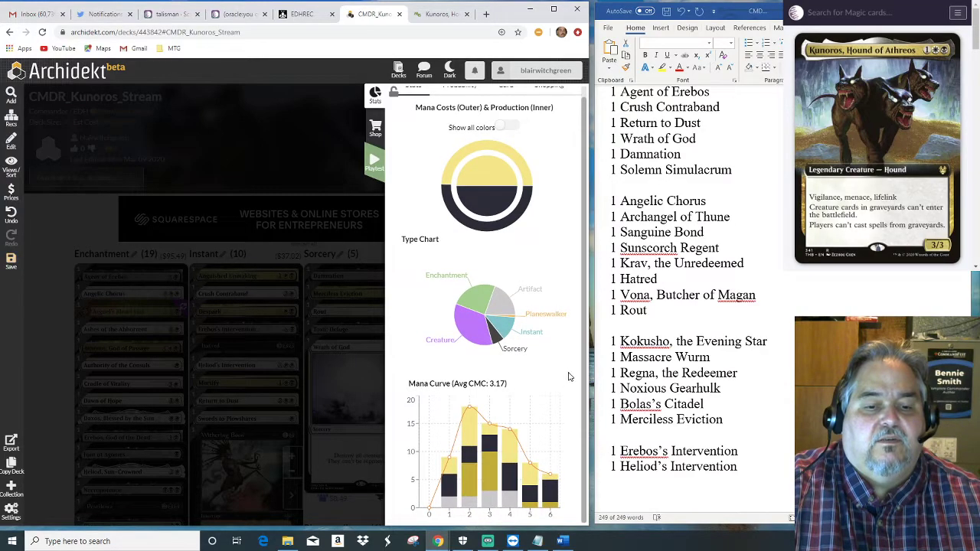
mouse_move(513, 446)
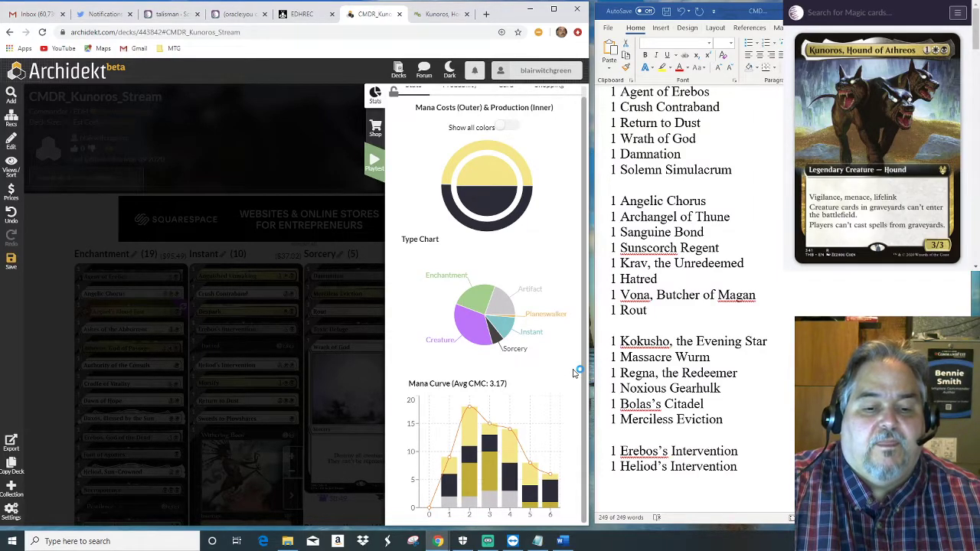
mouse_move(541, 475)
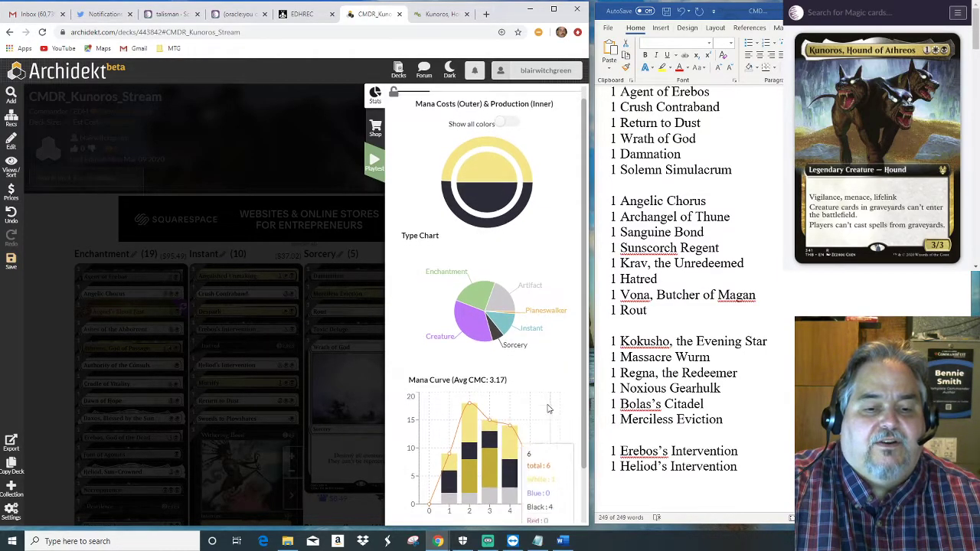
mouse_move(469, 420)
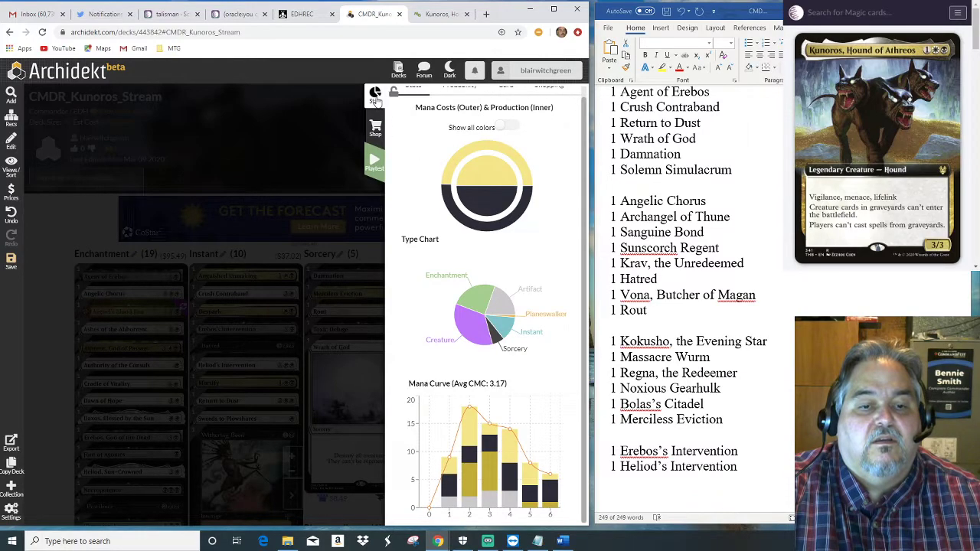
click(375, 97)
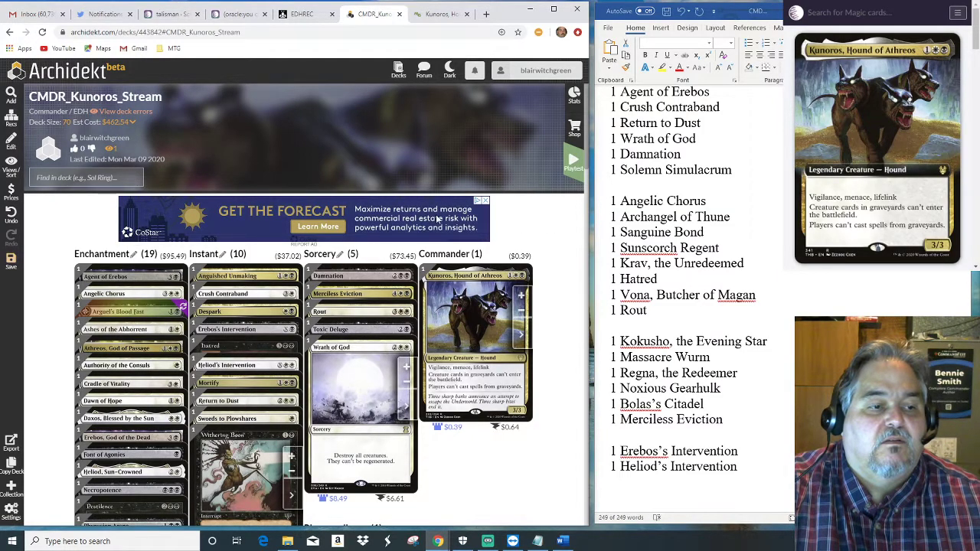
Save the deck and group its cards by CMC.
mouse_move(86, 283)
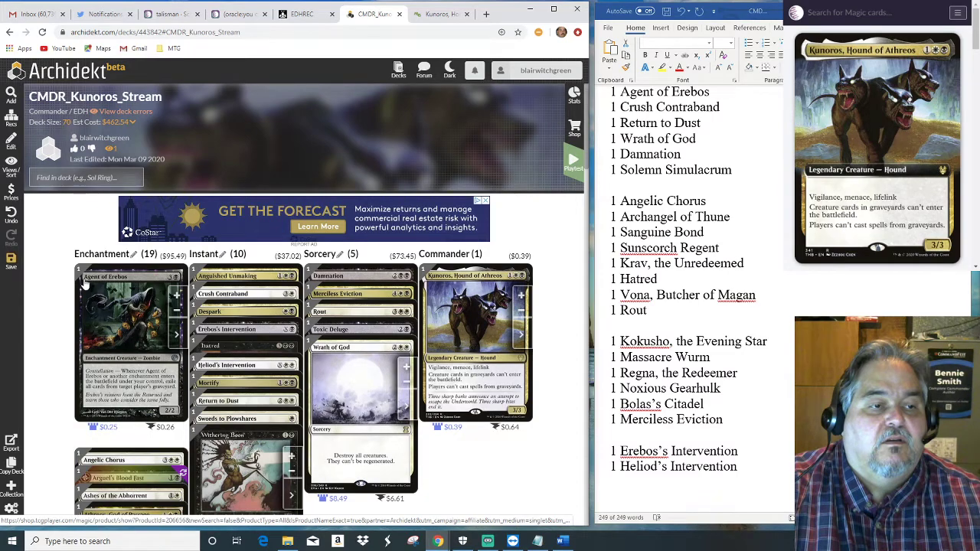
click(11, 263)
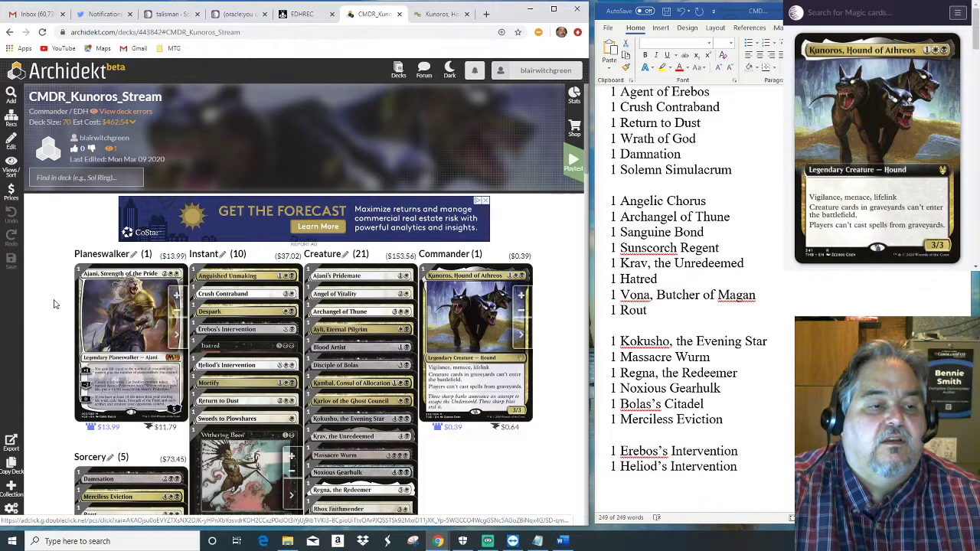
click(9, 170)
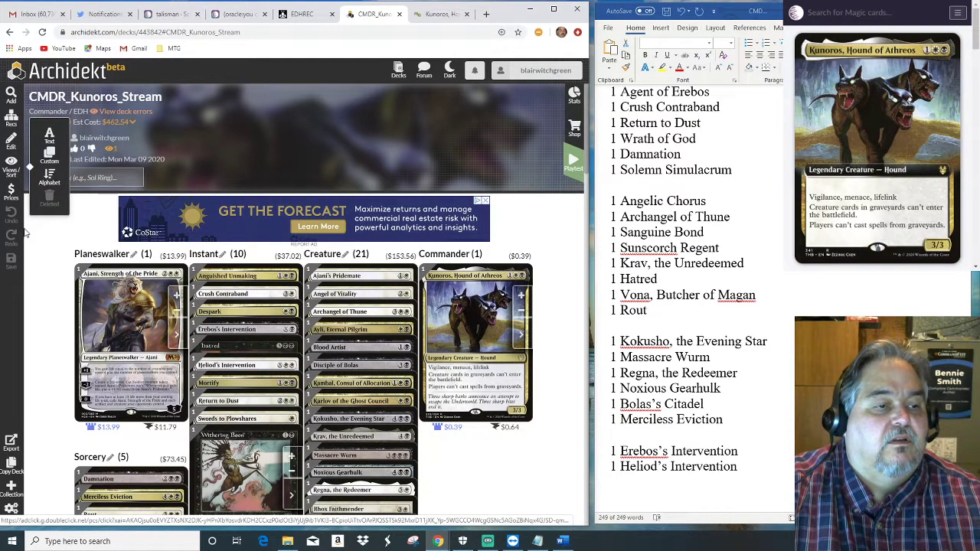
click(49, 156)
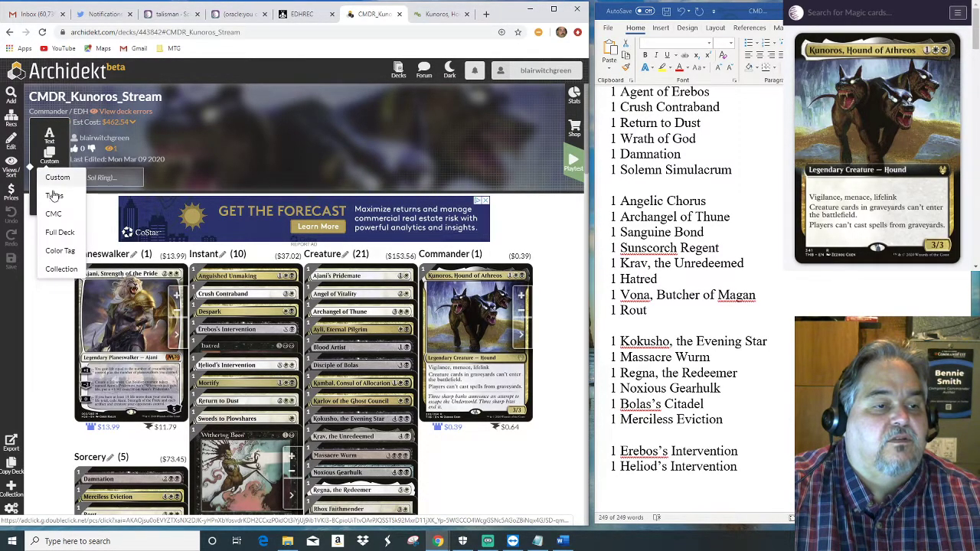
click(53, 214)
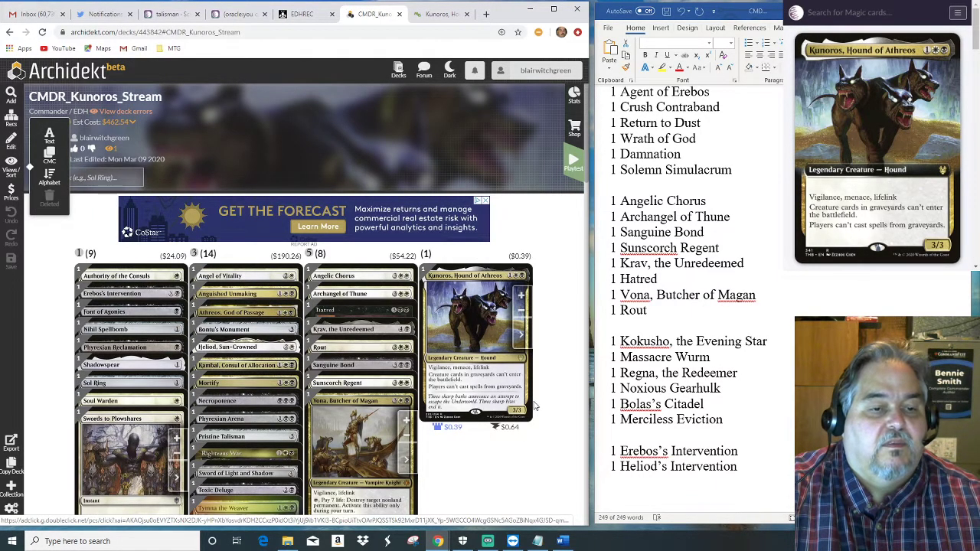
Remove Merciless Eviction from the six-mana cards and Angelic Chorus from the five-mana cards.
scroll(534, 406, down, 5)
scroll(533, 407, up, 1)
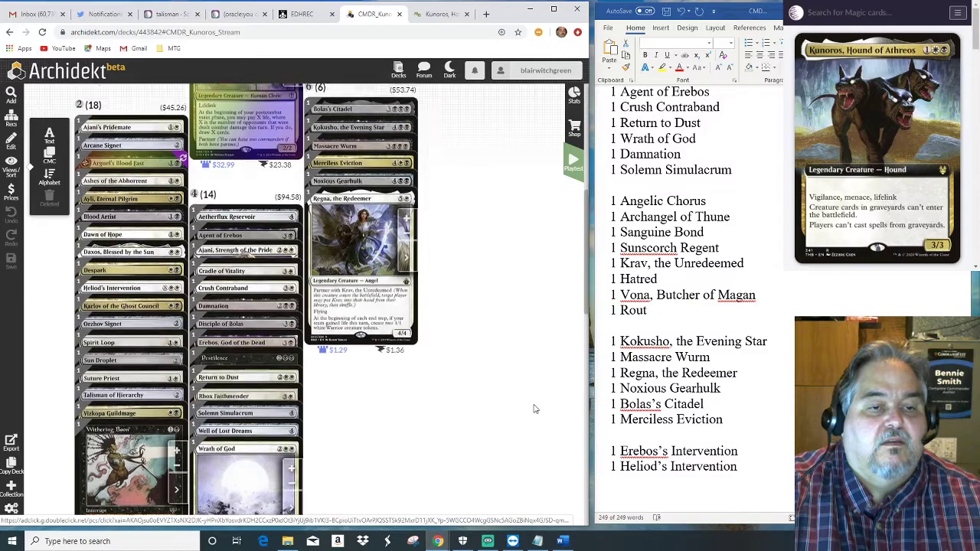
scroll(534, 408, up, 4)
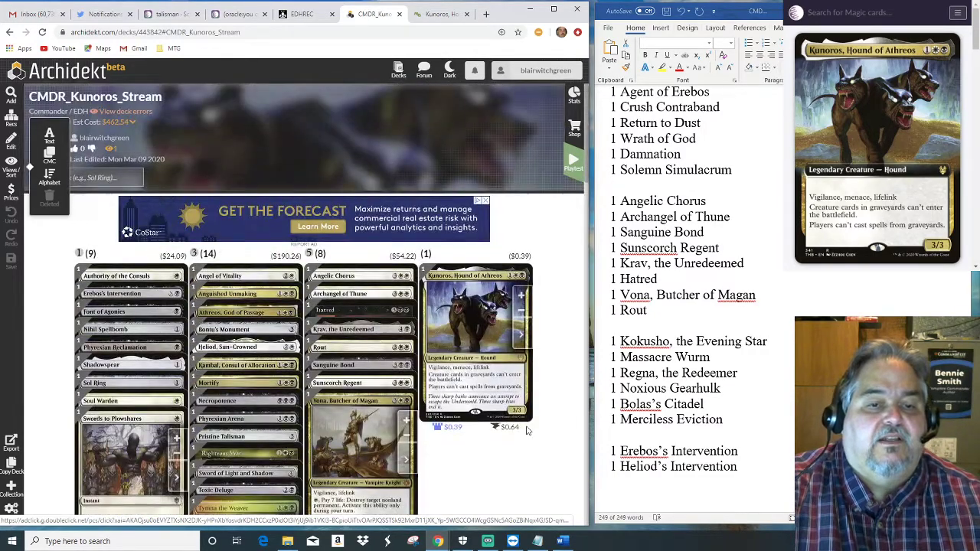
scroll(514, 480, down, 4)
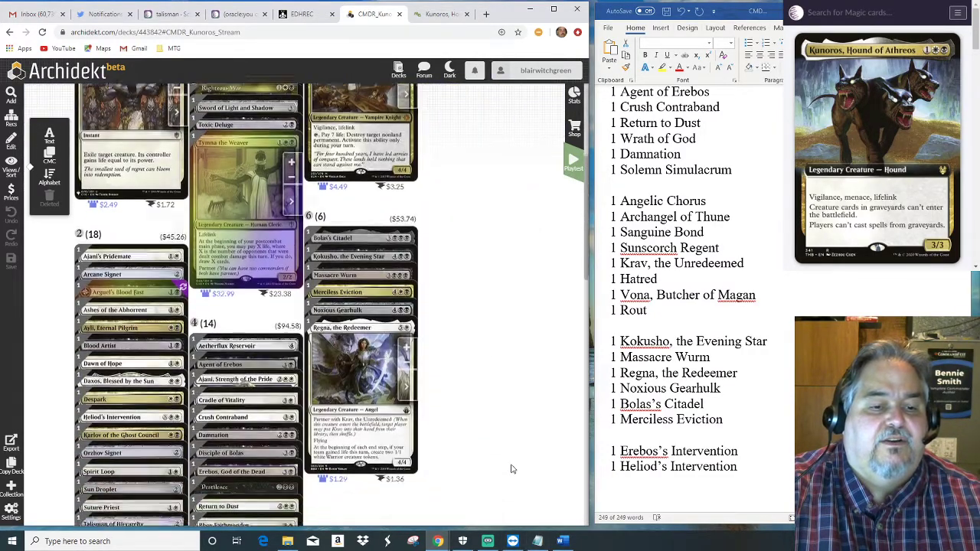
scroll(513, 469, up, 2)
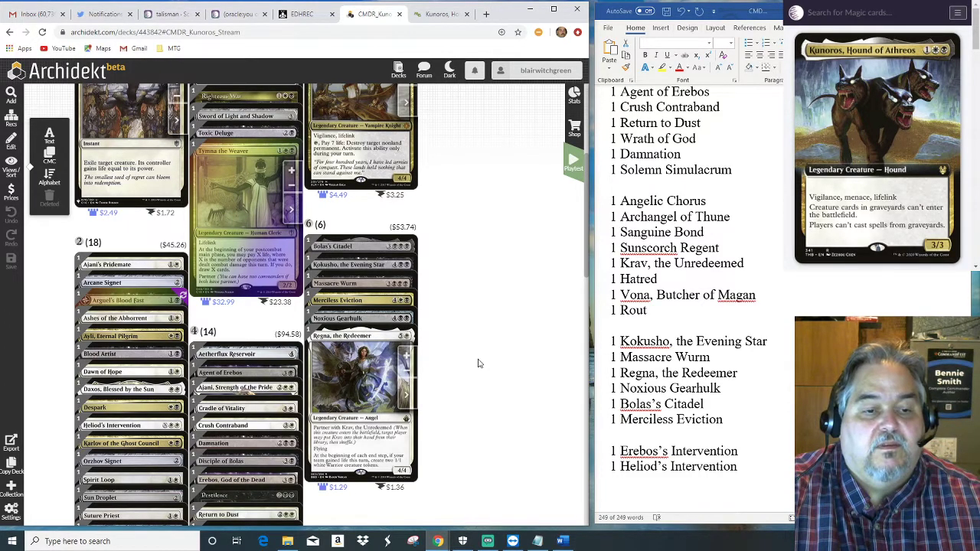
mouse_move(366, 300)
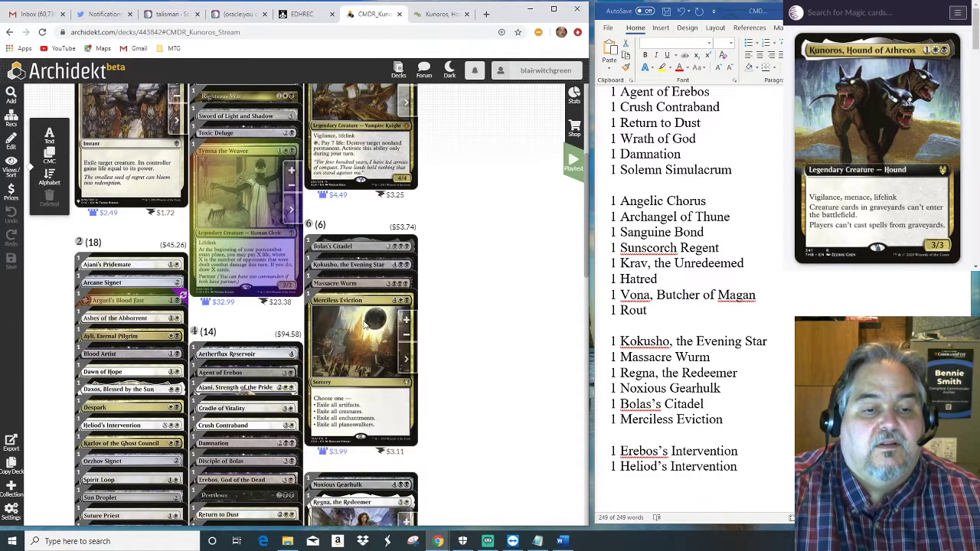
click(407, 338)
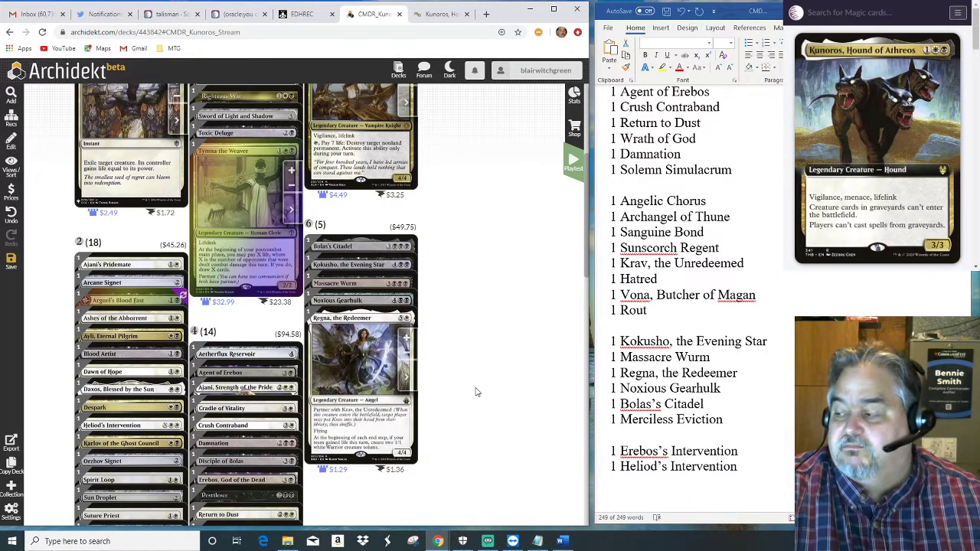
scroll(475, 392, up, 3)
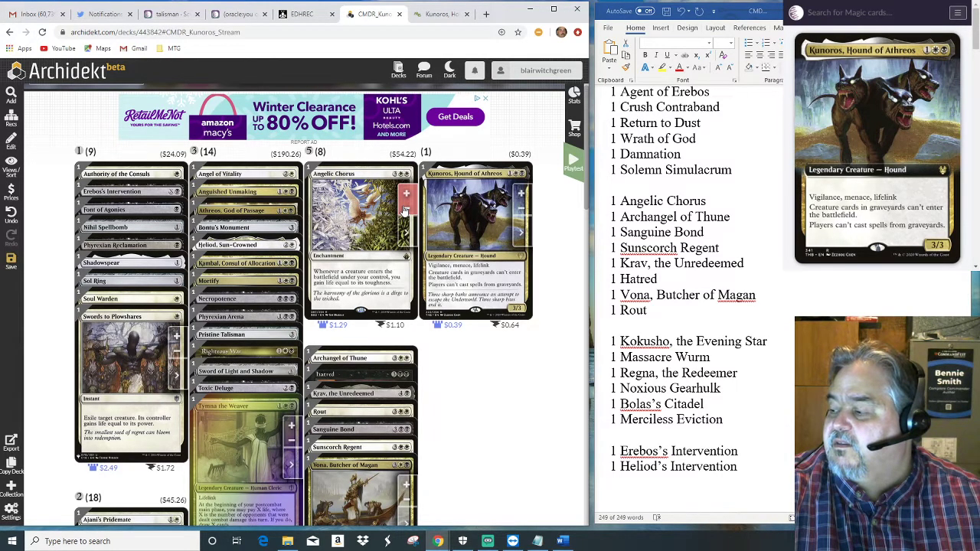
click(405, 210)
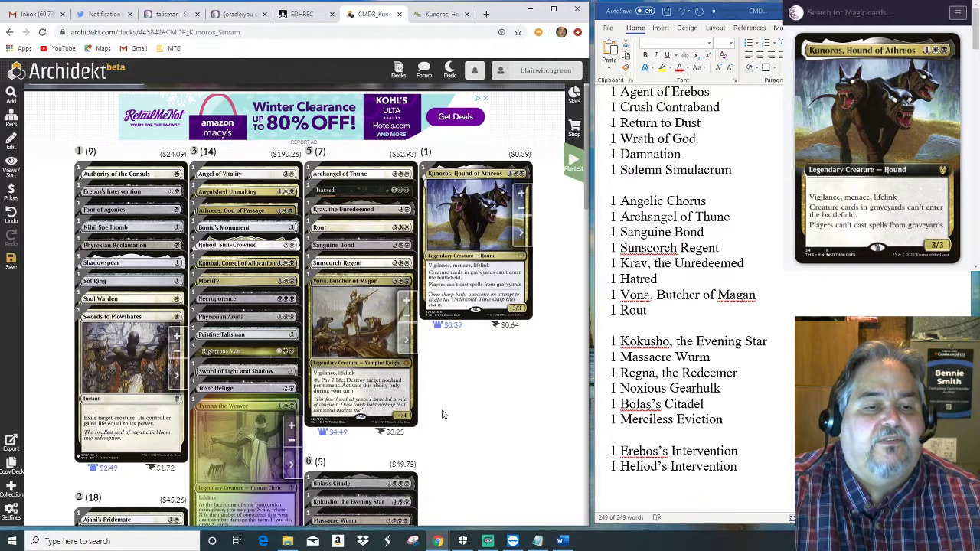
Remove Erebos, God of the Dead, Well of Lost Dreams and Disciple of Bolas from the four-mana cards.
mouse_move(351, 245)
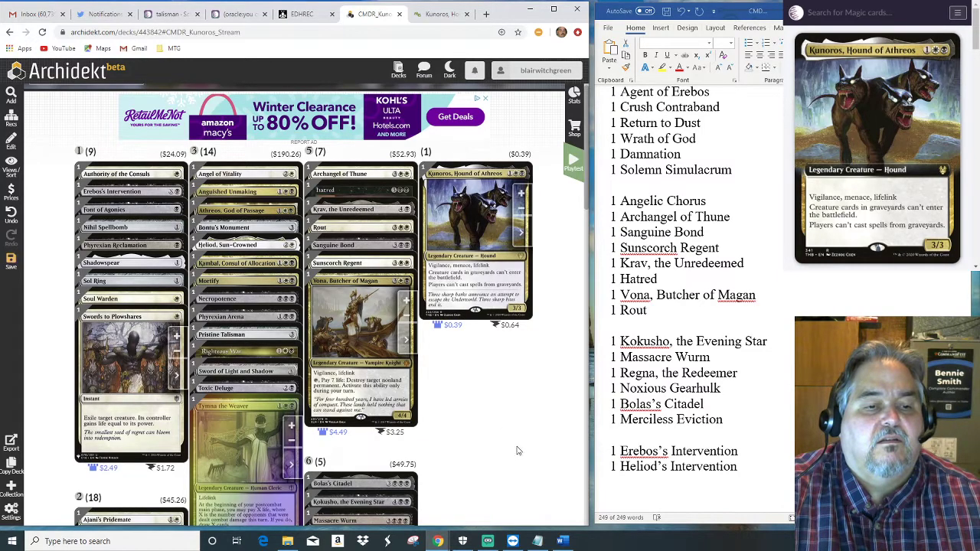
scroll(517, 451, down, 7)
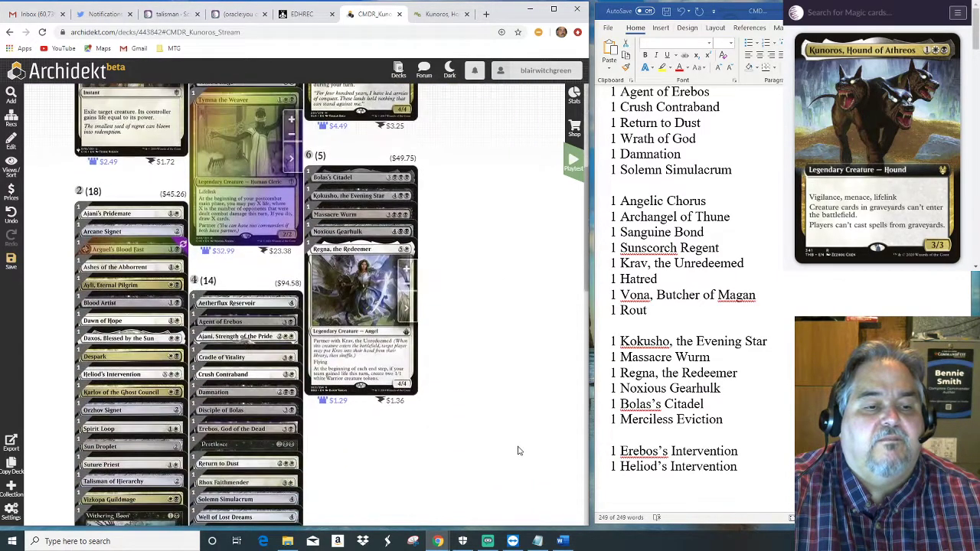
scroll(518, 452, up, 1)
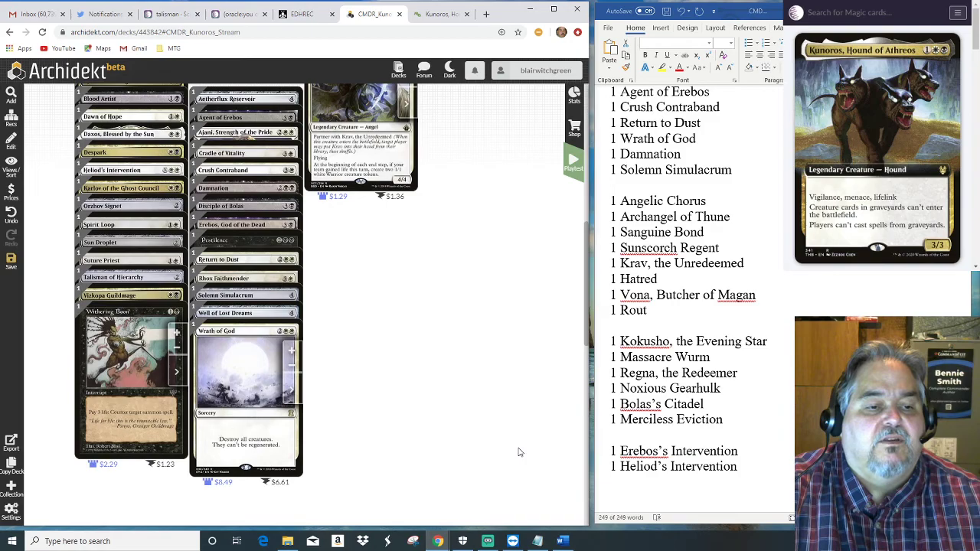
scroll(448, 397, up, 2)
scroll(448, 398, down, 2)
scroll(448, 398, up, 1)
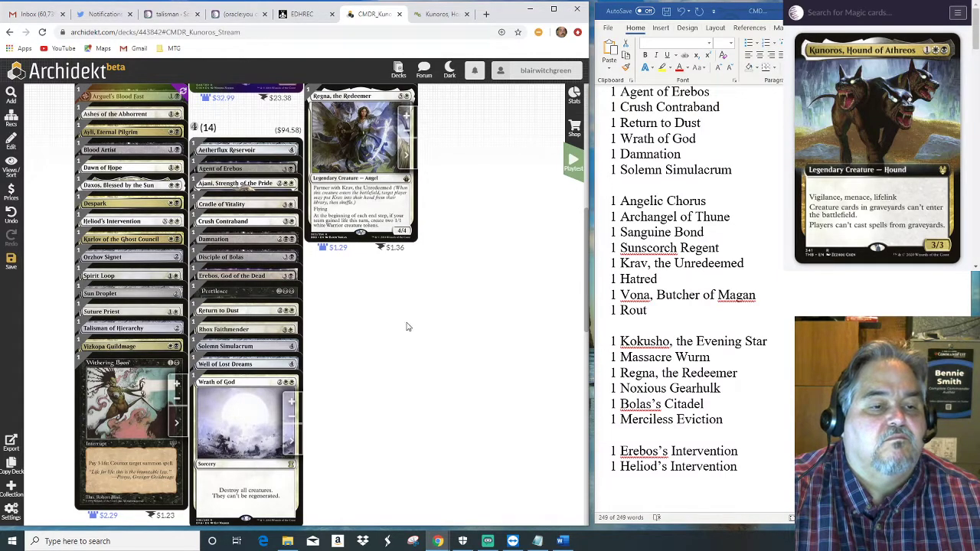
mouse_move(297, 275)
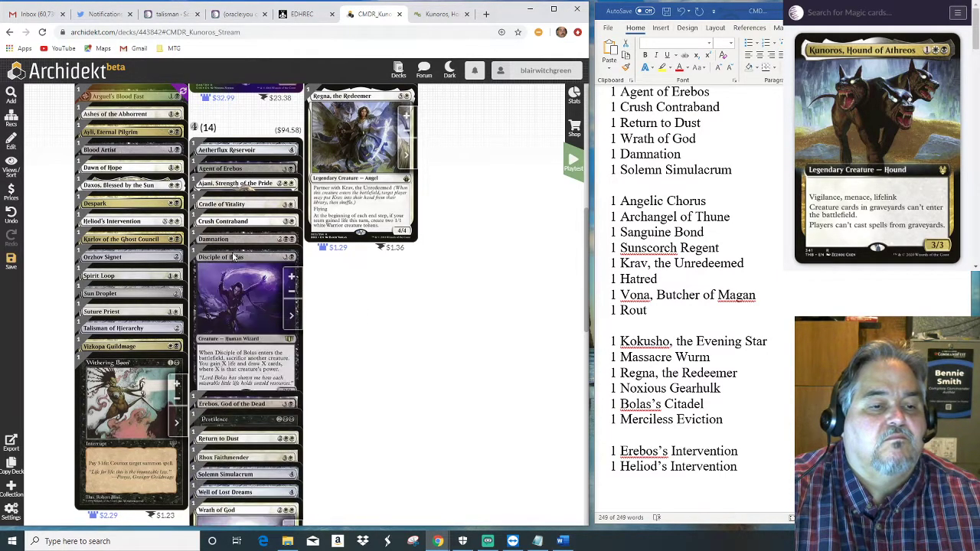
mouse_move(262, 260)
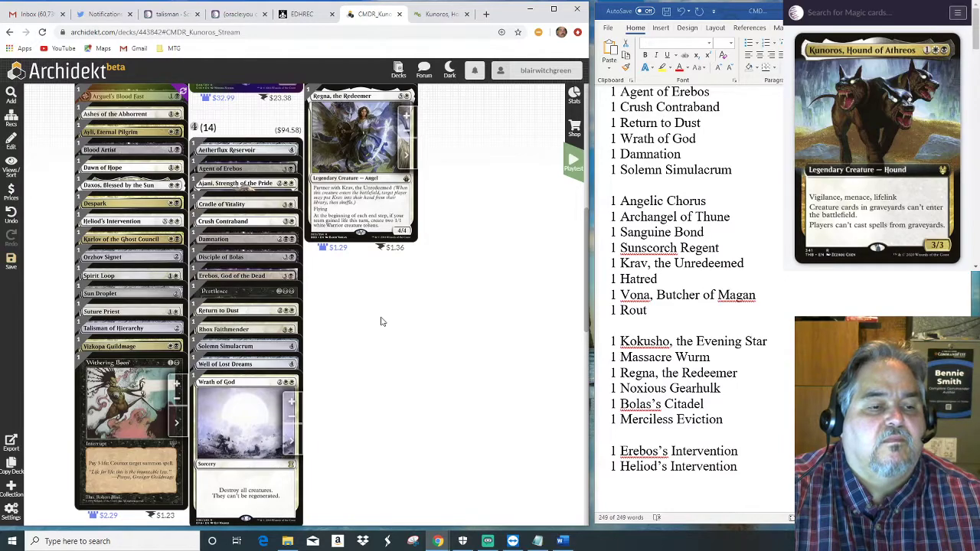
mouse_move(221, 259)
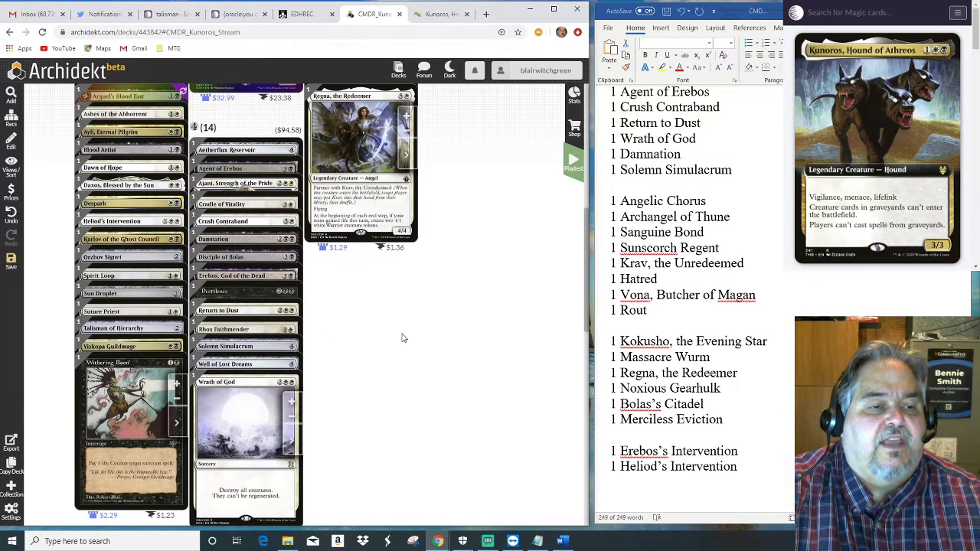
mouse_move(258, 314)
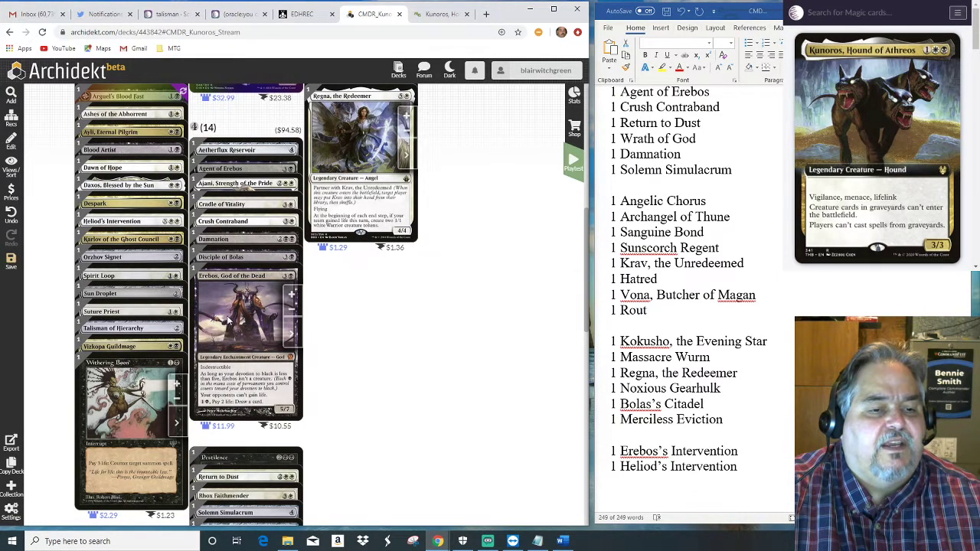
click(288, 312)
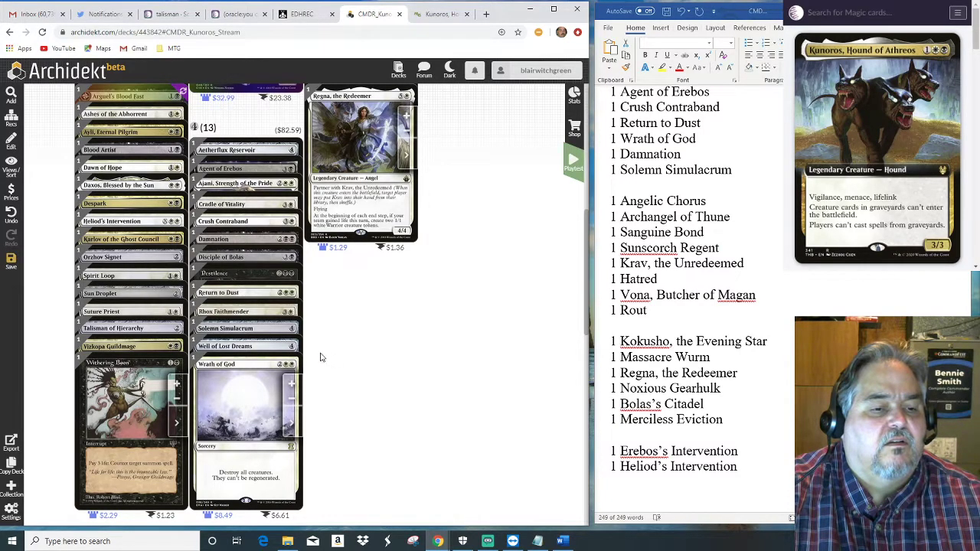
mouse_move(262, 356)
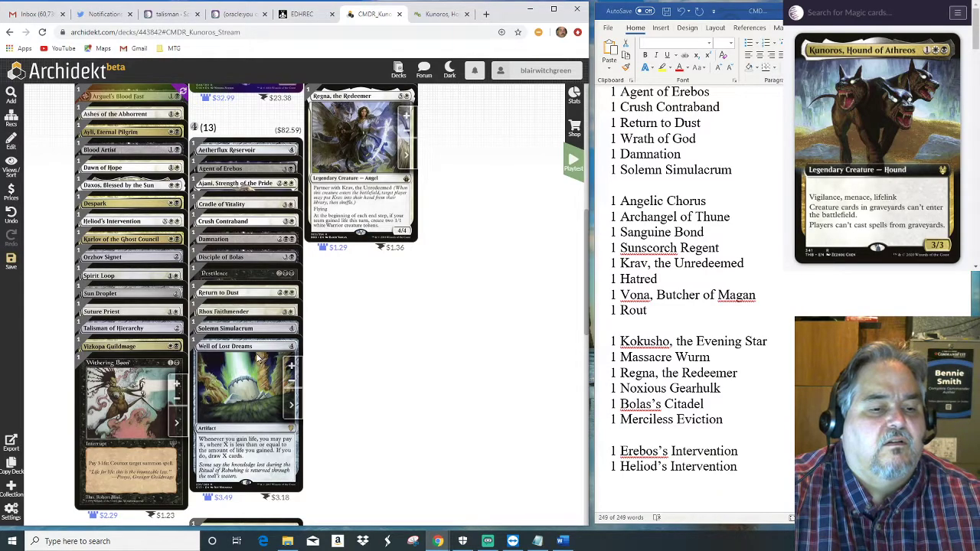
click(291, 383)
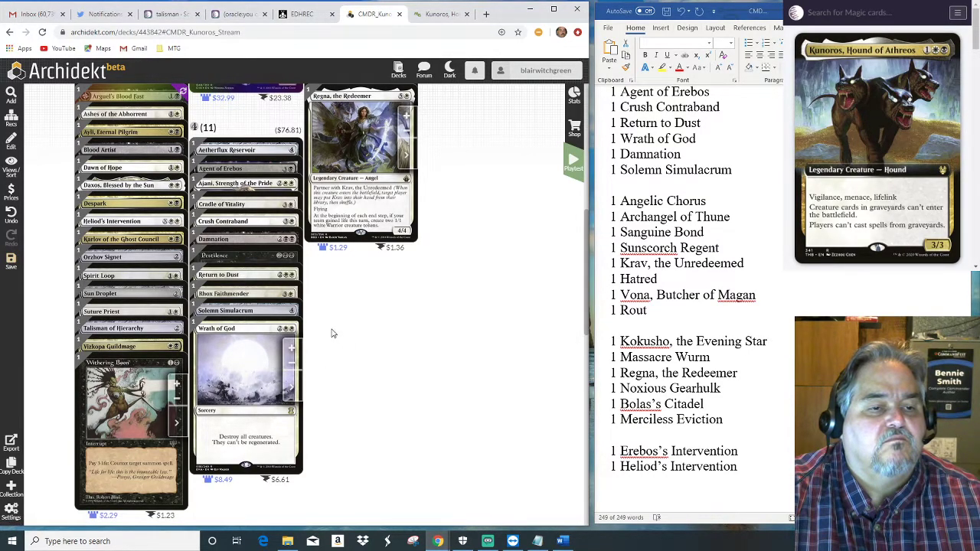
Remove Agent of Erebos from the four-mana cards.
mouse_move(253, 211)
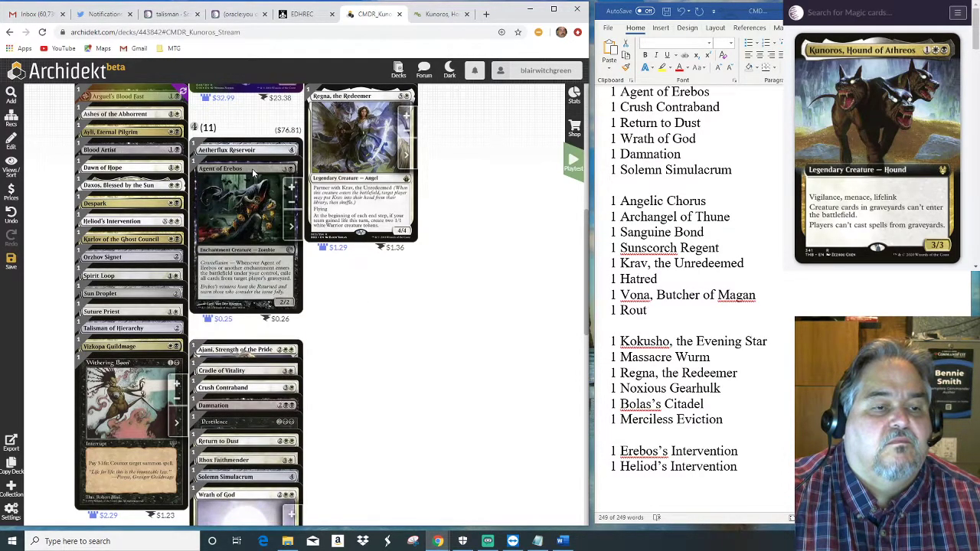
click(291, 205)
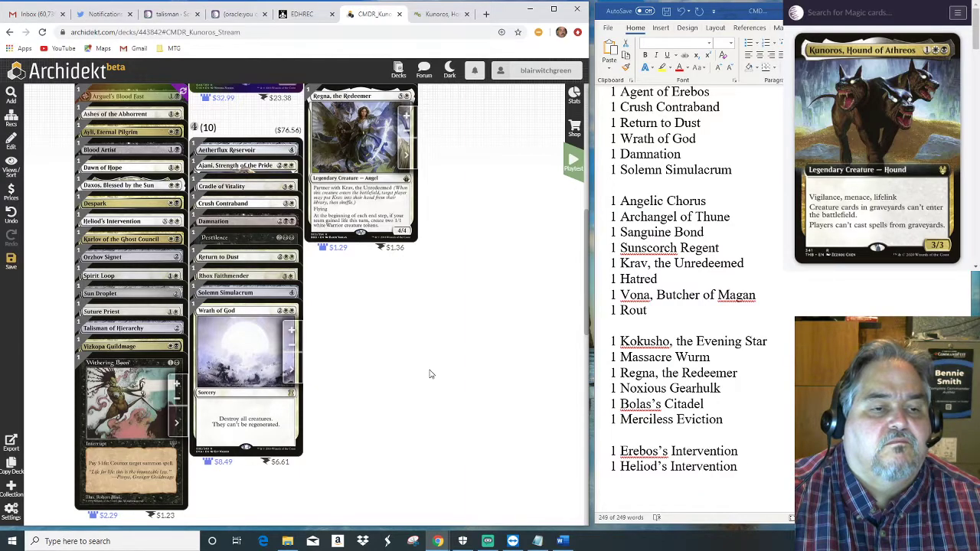
Review the remaining cards in every mana-cost group and the deck size, and save the deck.
scroll(435, 387, up, 3)
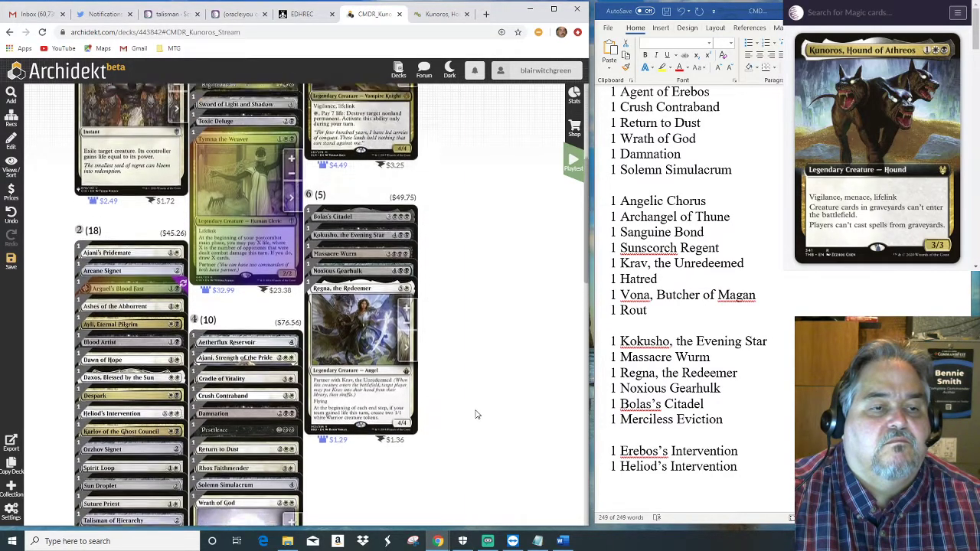
scroll(476, 414, up, 4)
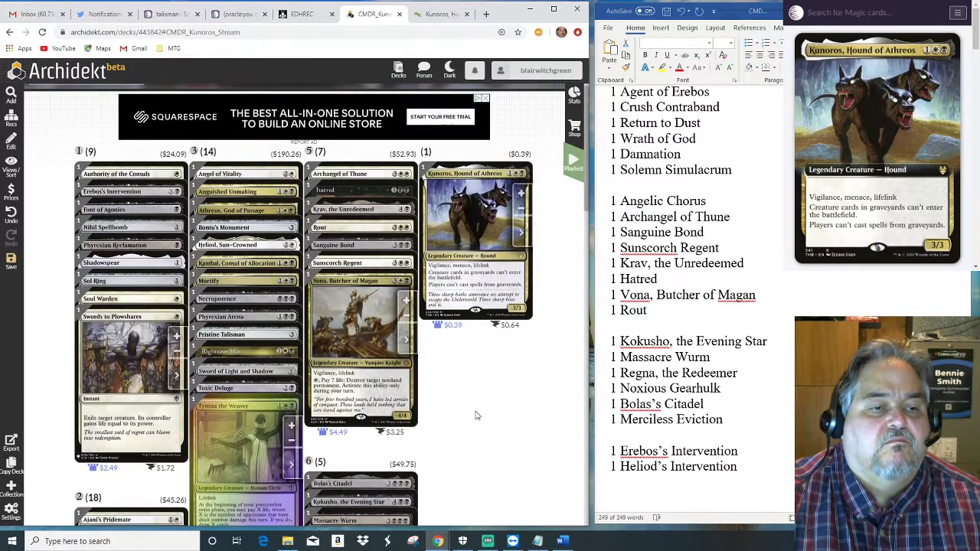
scroll(475, 418, down, 4)
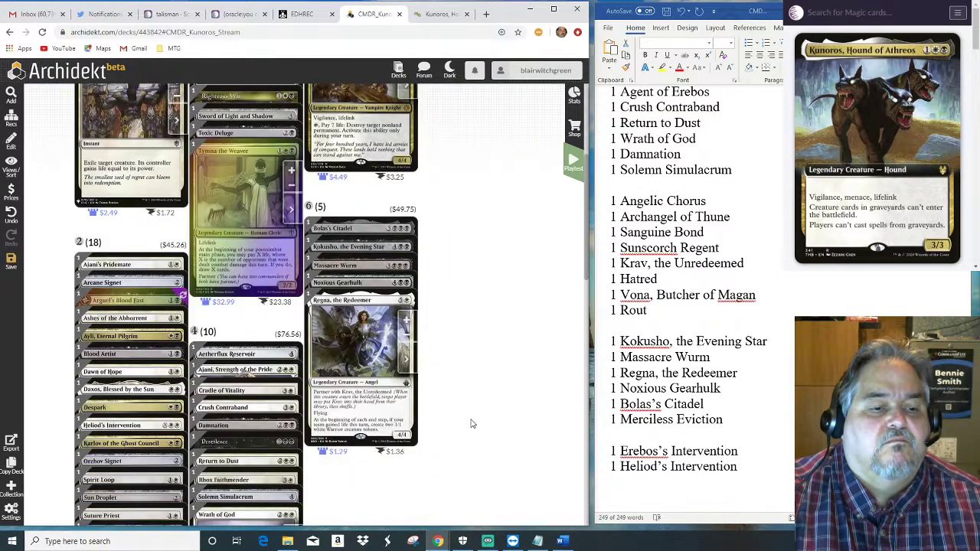
scroll(472, 425, down, 2)
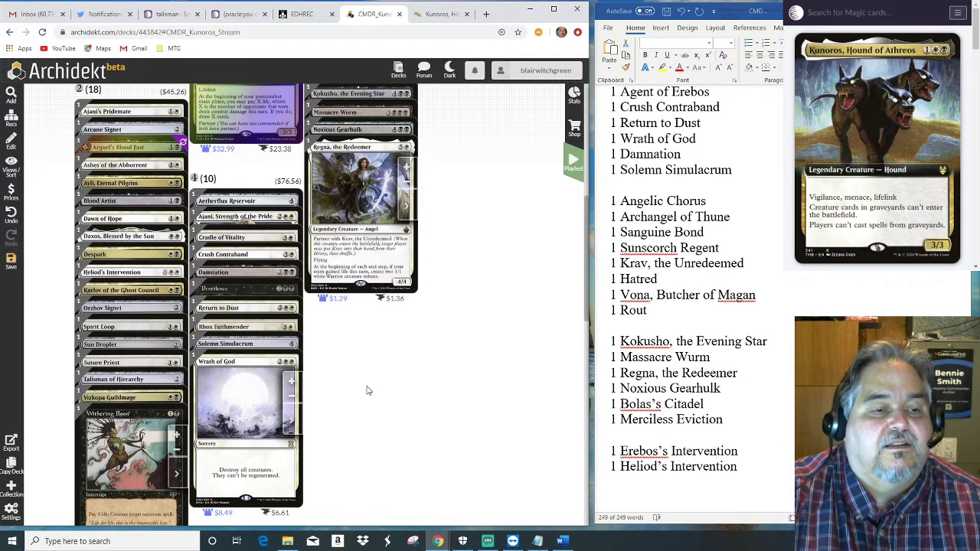
scroll(452, 396, up, 3)
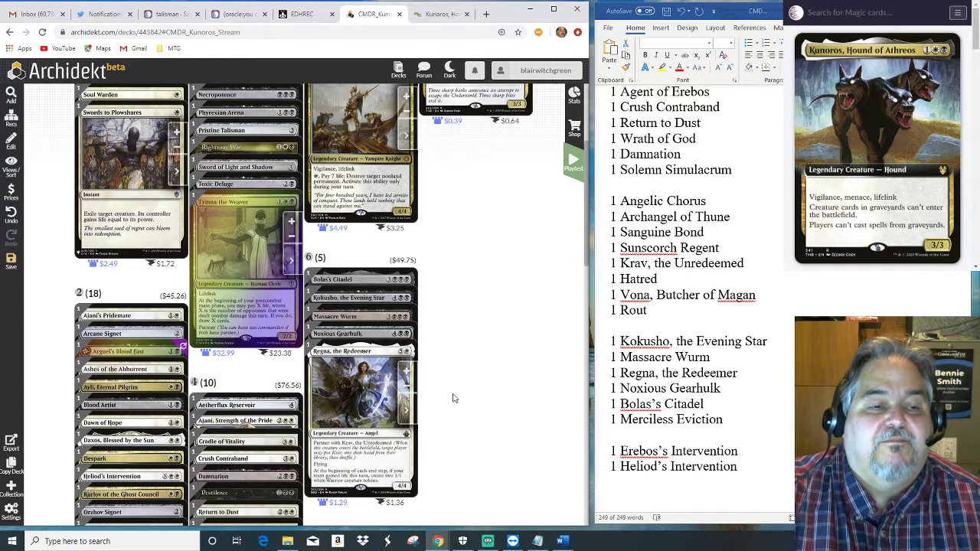
scroll(502, 383, up, 2)
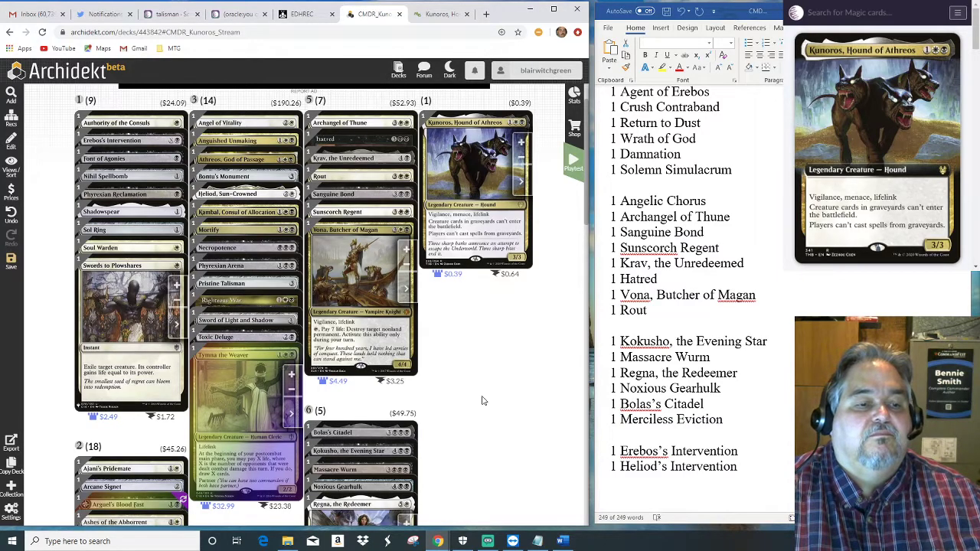
scroll(482, 405, down, 3)
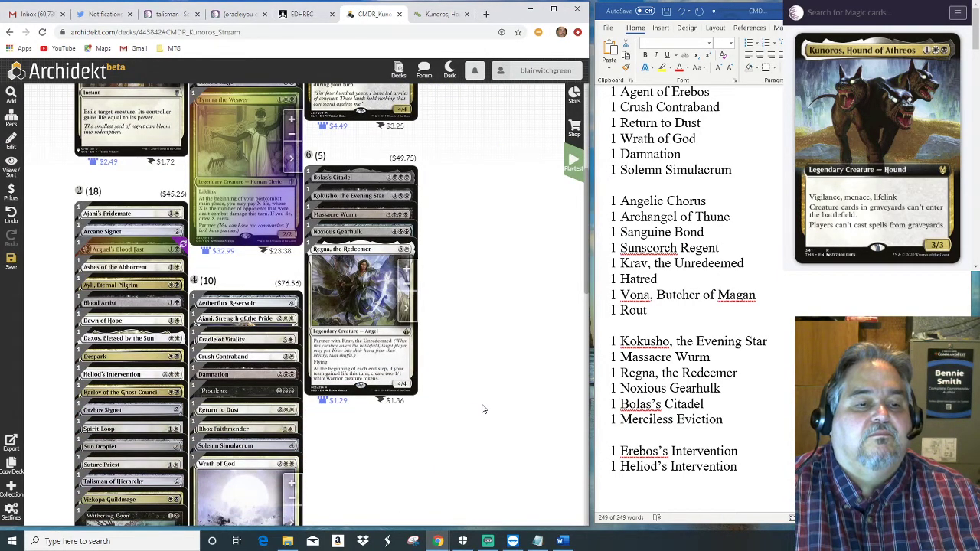
scroll(482, 409, up, 4)
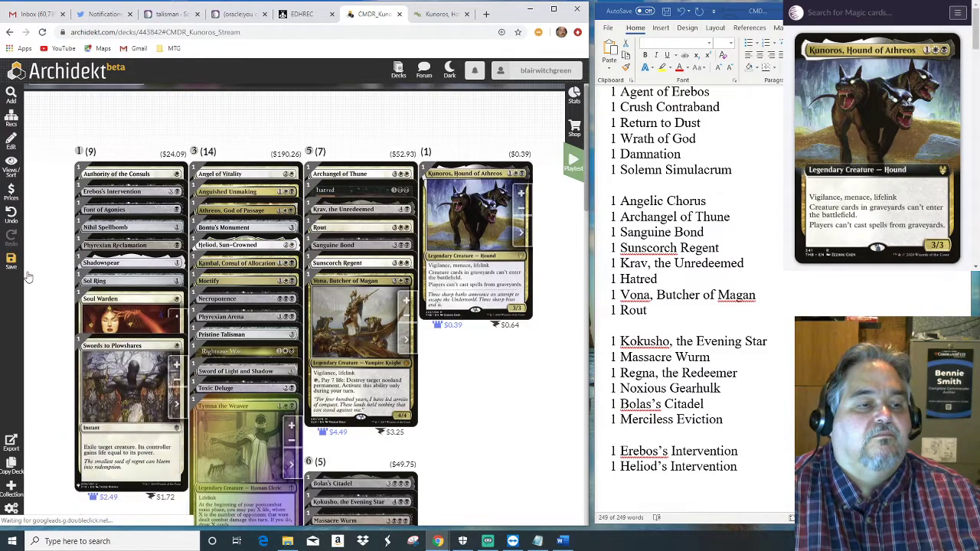
scroll(61, 276, up, 2)
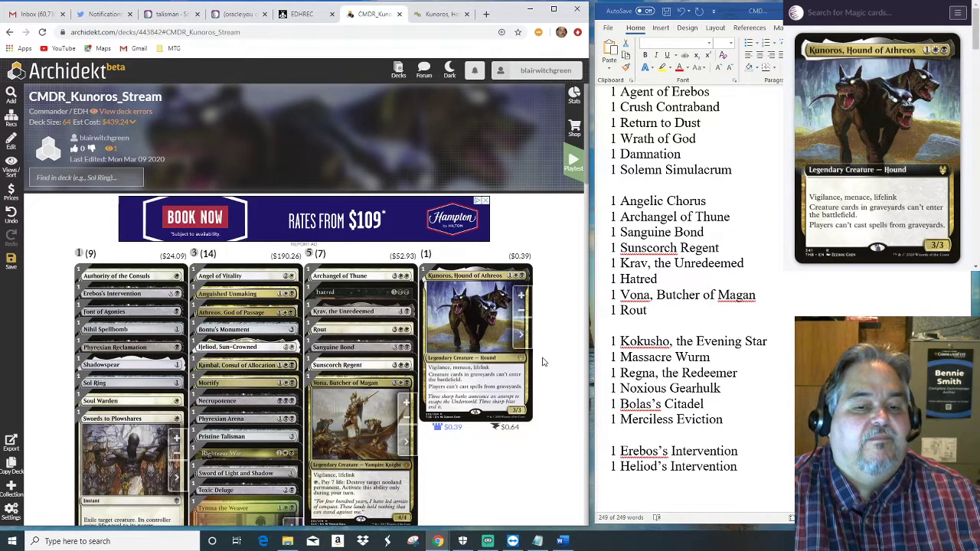
scroll(551, 360, down, 2)
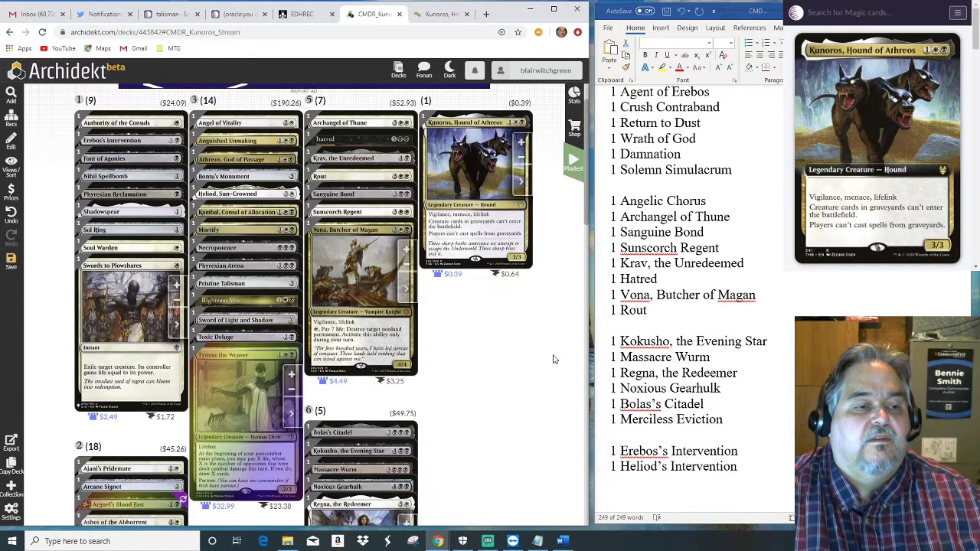
click(13, 263)
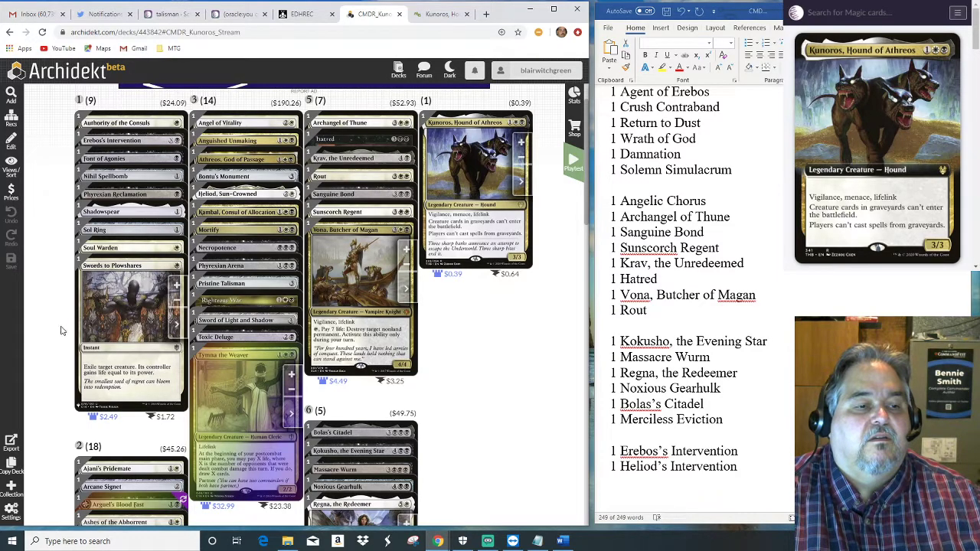
Look over the mana-cost groups for another cut and remove Bontu's Monument from the three-mana cards.
scroll(62, 330, down, 4)
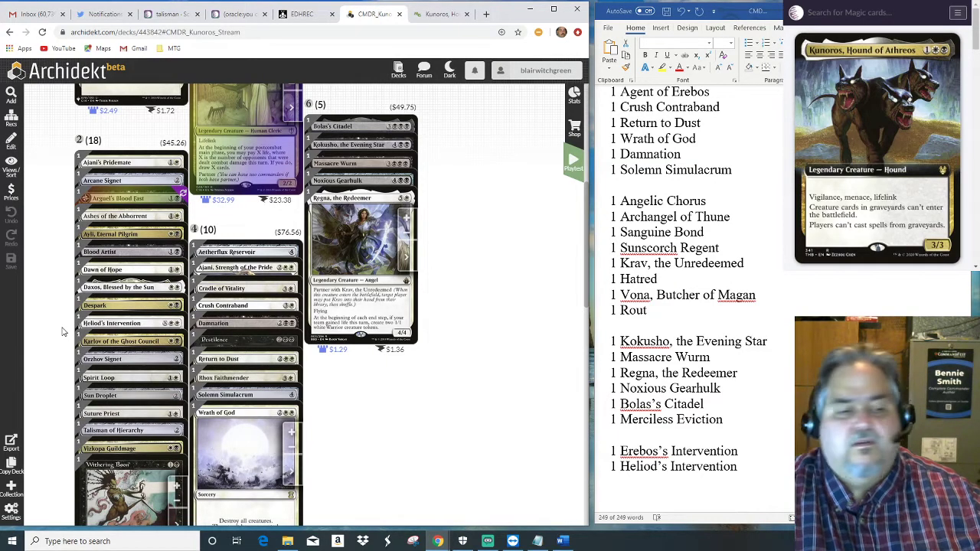
scroll(65, 330, down, 2)
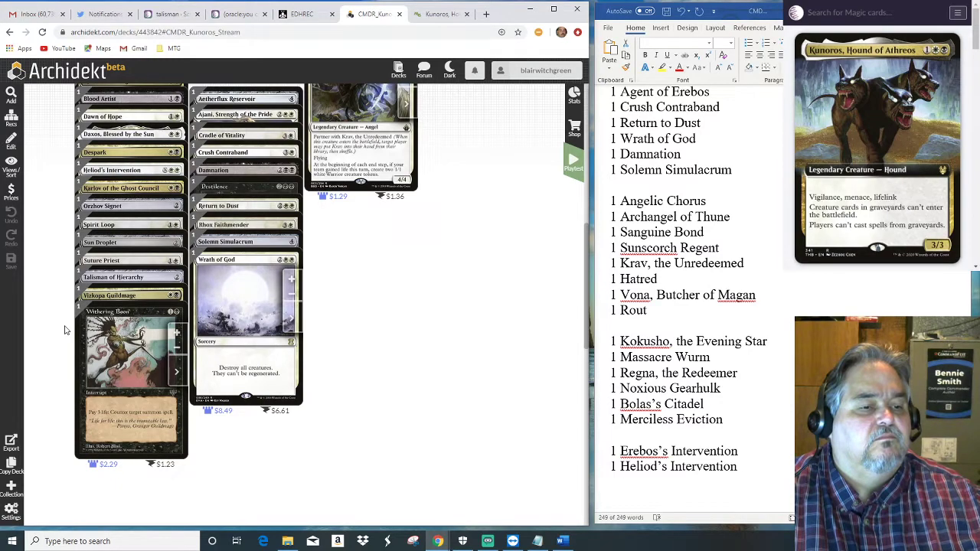
scroll(424, 357, up, 3)
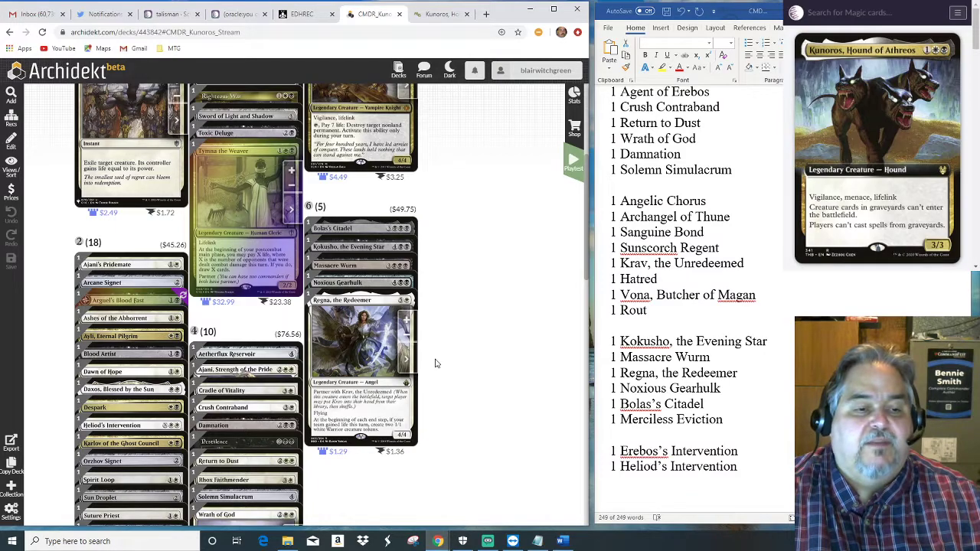
scroll(287, 332, up, 3)
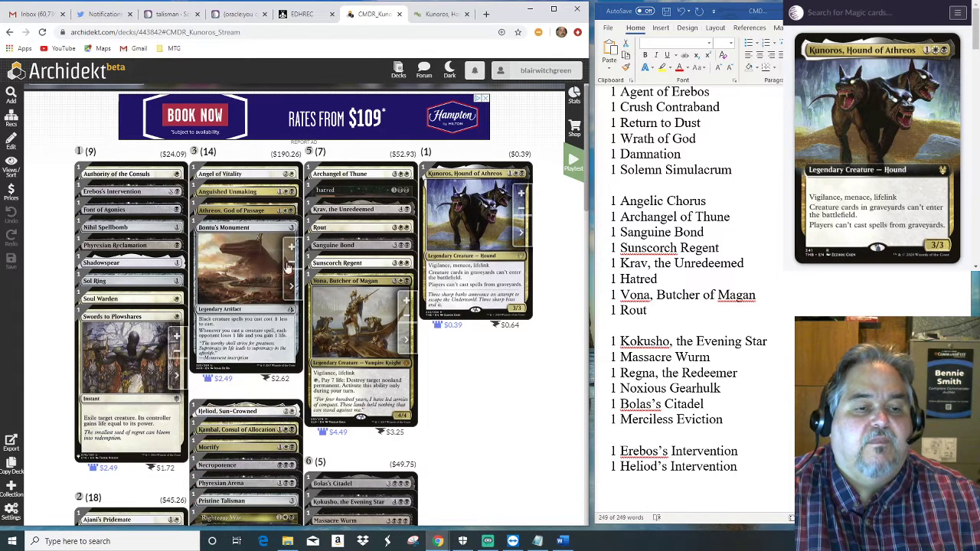
click(292, 264)
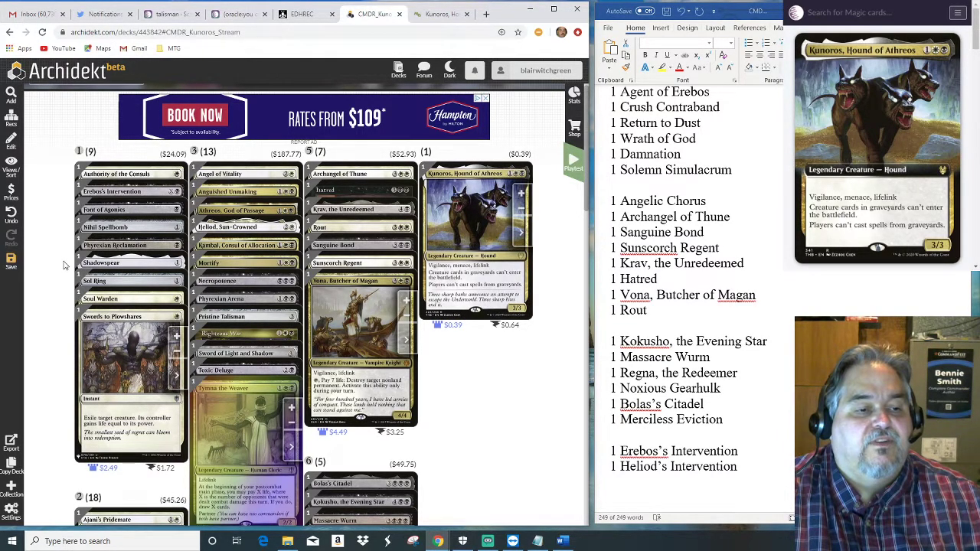
Remove Ashes of the Abhorrent from the two-mana cards.
scroll(66, 268, down, 1)
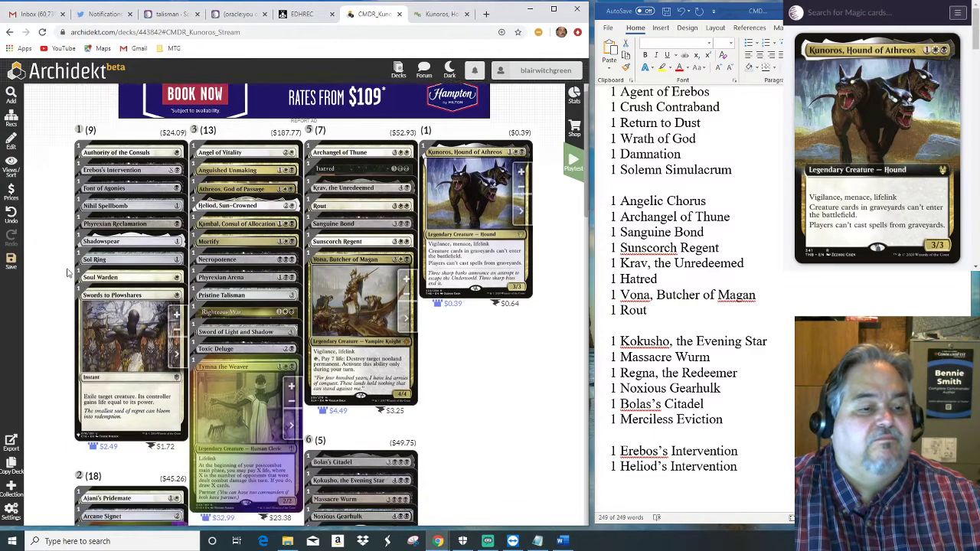
scroll(69, 272, down, 3)
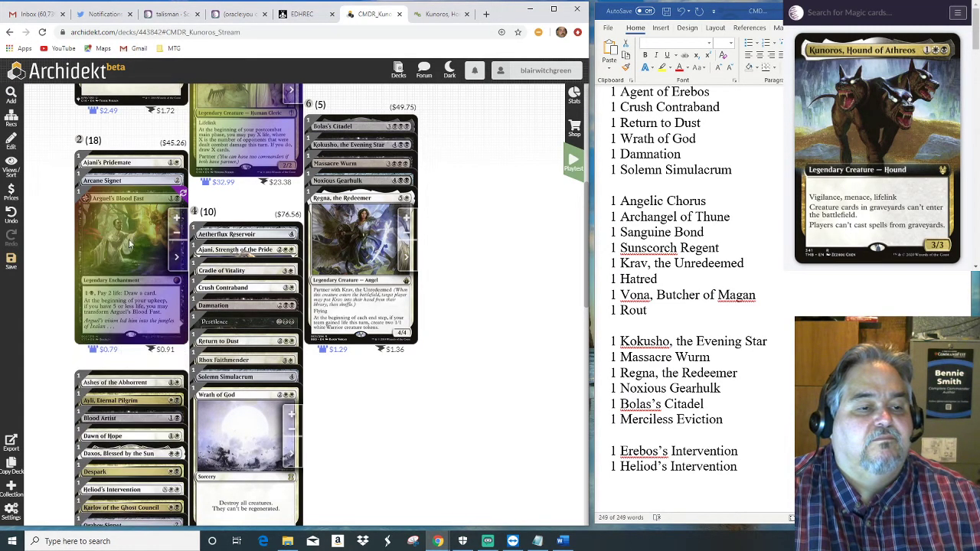
mouse_move(124, 281)
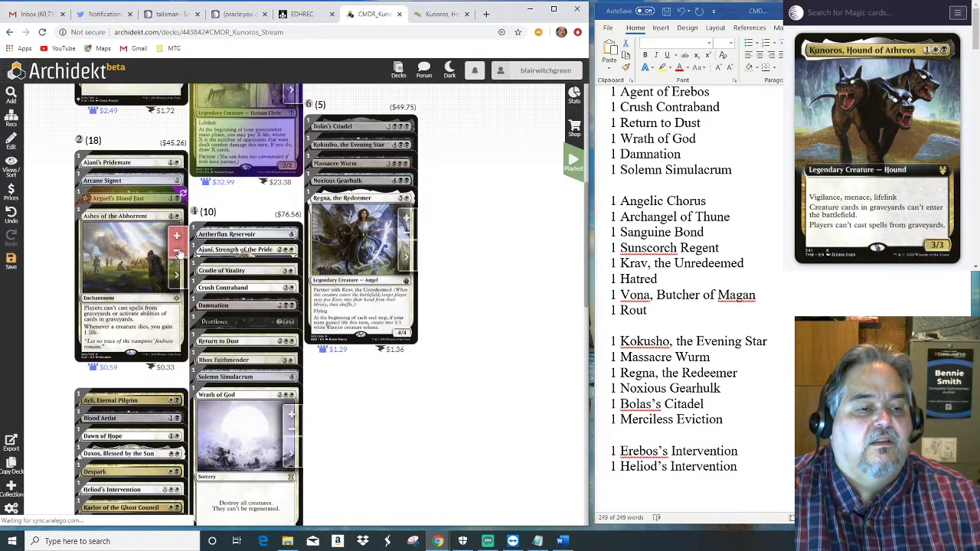
click(177, 251)
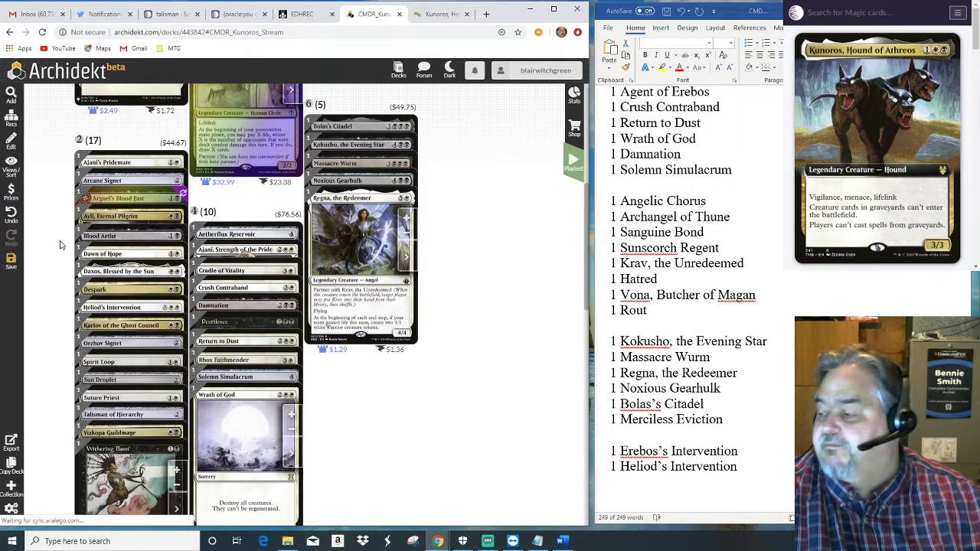
Switch to Scryfall and look up Ajani, Strength of the Pride to read its abilities.
scroll(59, 242, up, 5)
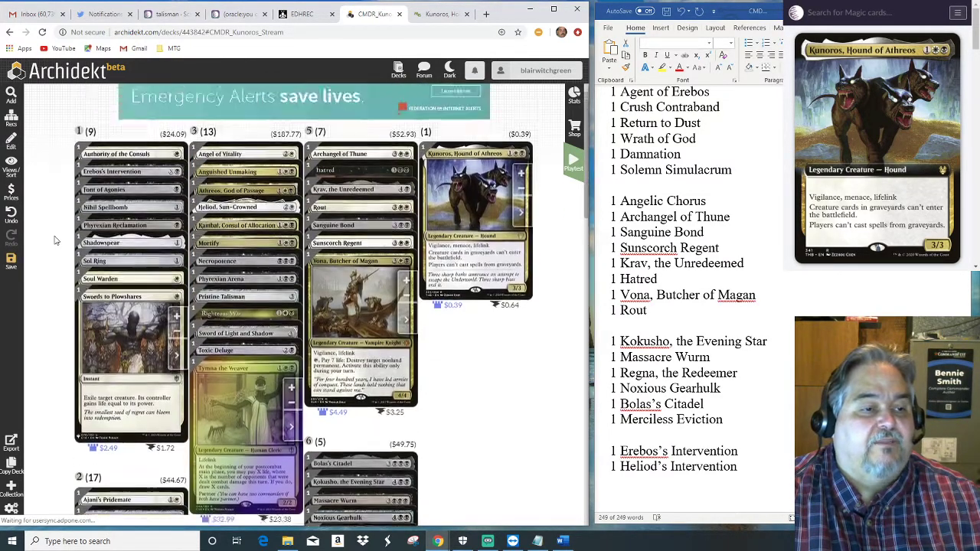
scroll(55, 241, up, 2)
scroll(57, 244, down, 4)
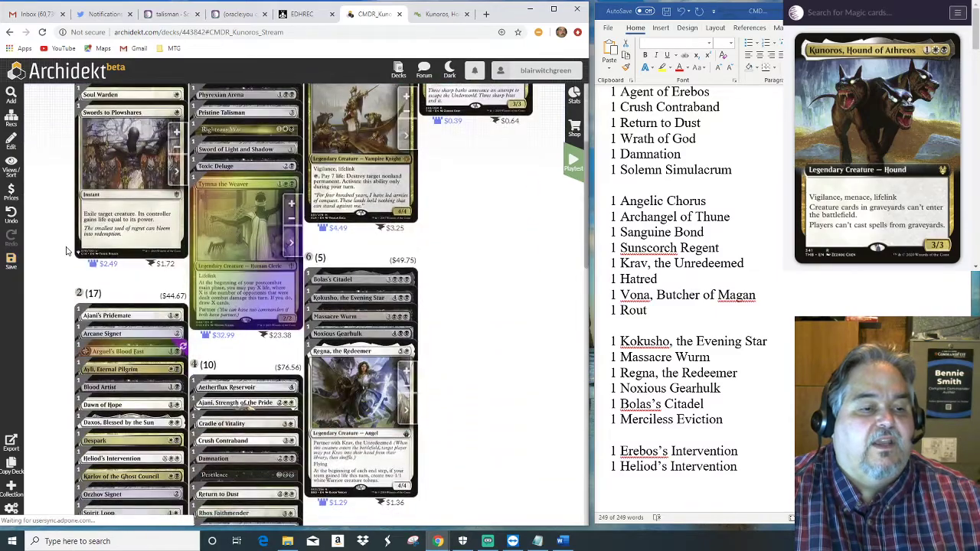
scroll(65, 251, down, 3)
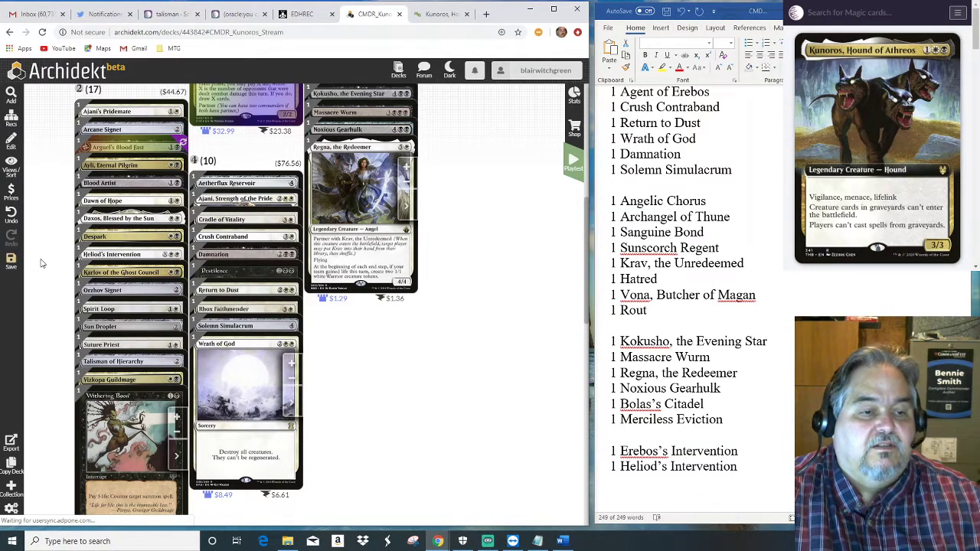
mouse_move(256, 248)
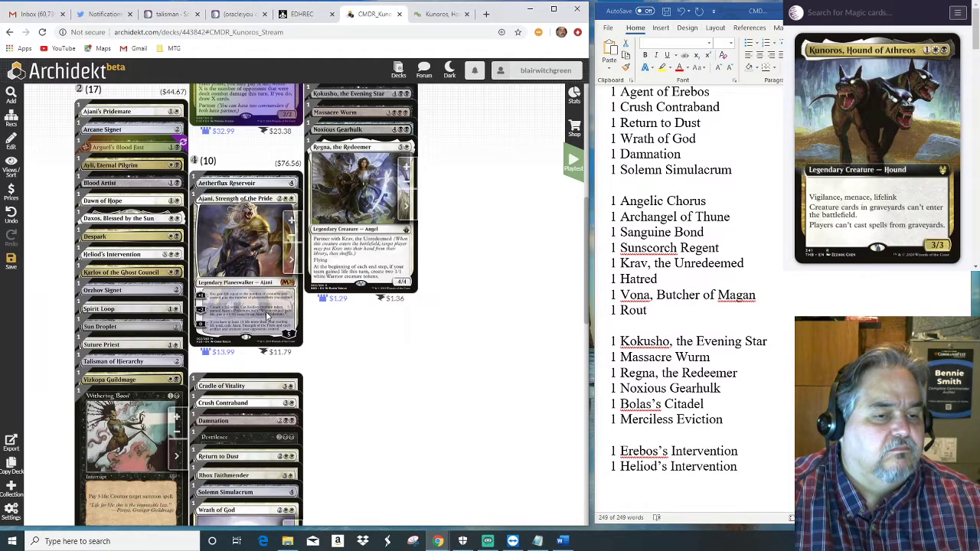
click(169, 14)
click(142, 71)
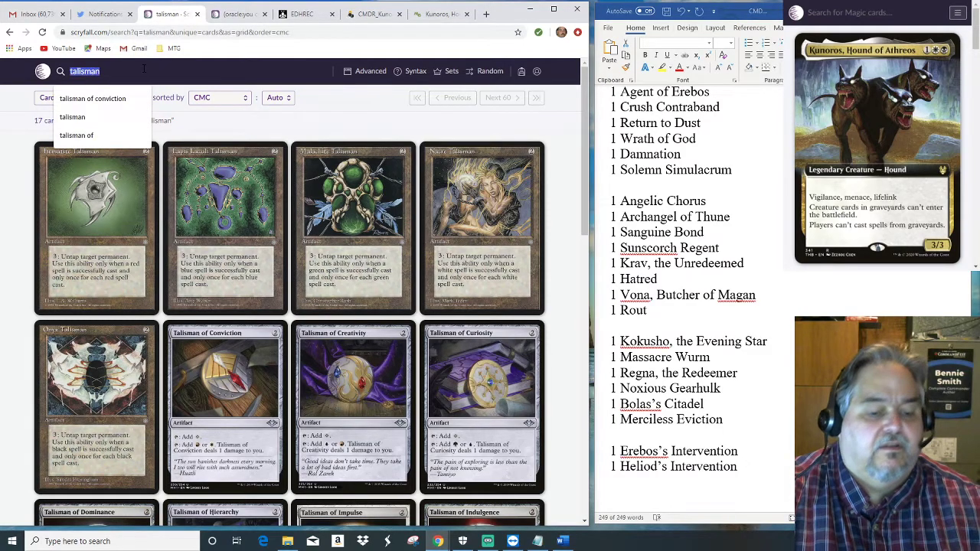
text(ajani, )
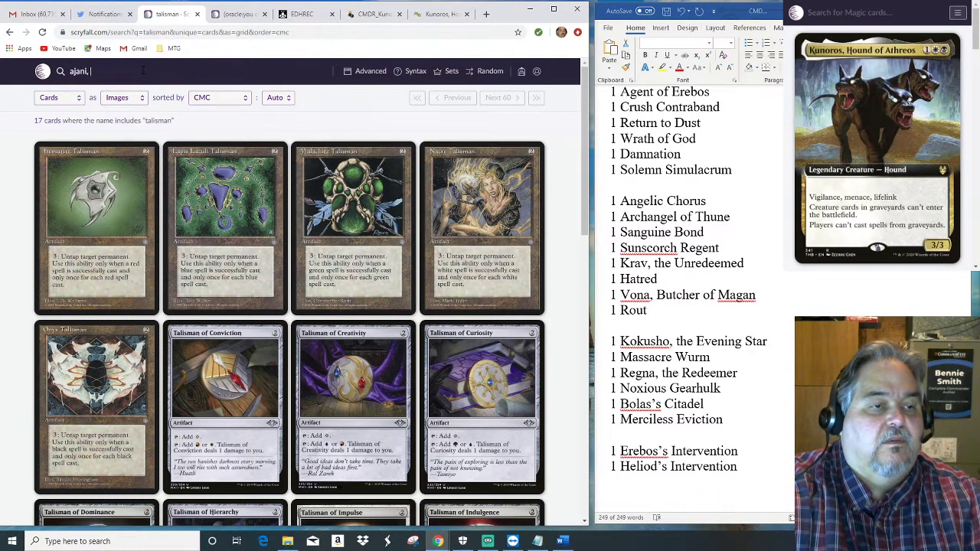
text(strength o)
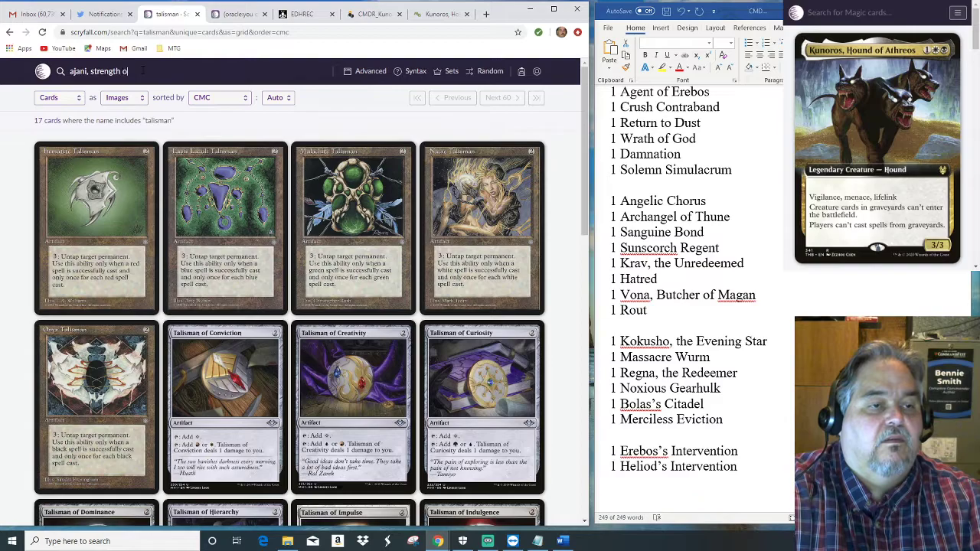
text(f the pride)
key(Return)
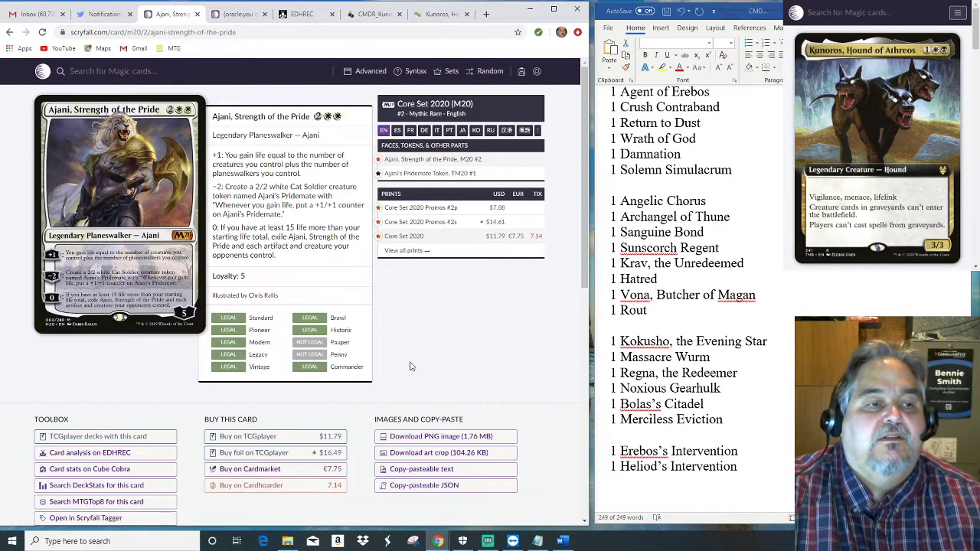
Return to the Archidekt deck, remove Cradle of Vitality from the four-mana cards and save the deck.
click(375, 16)
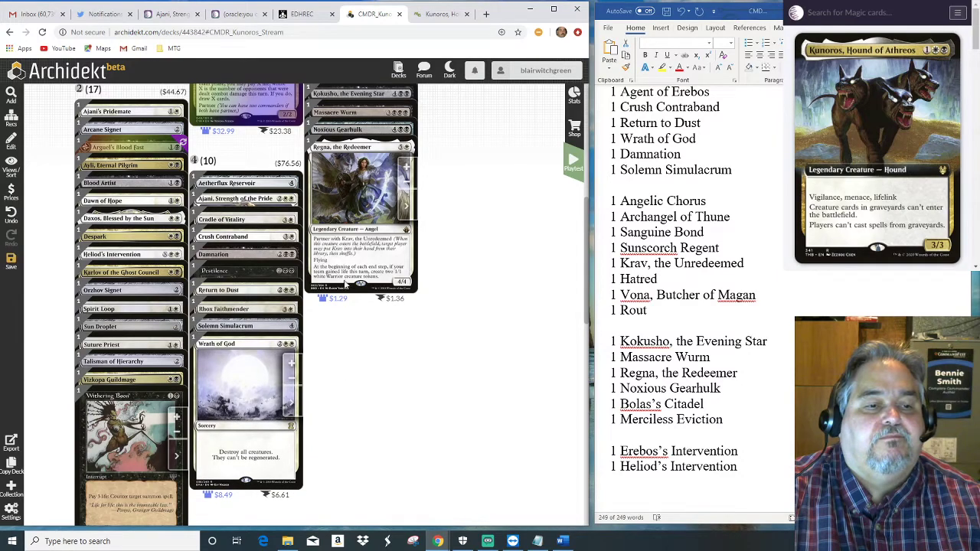
mouse_move(260, 224)
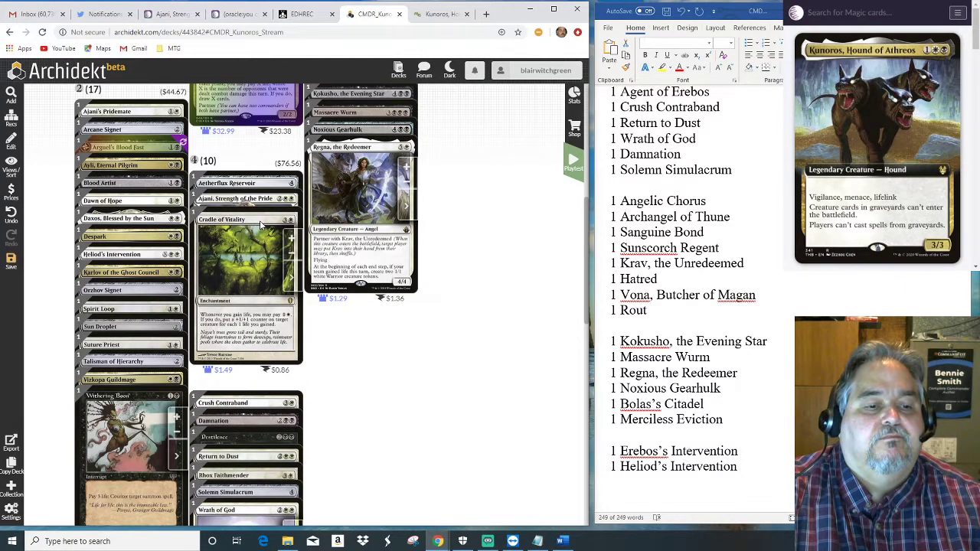
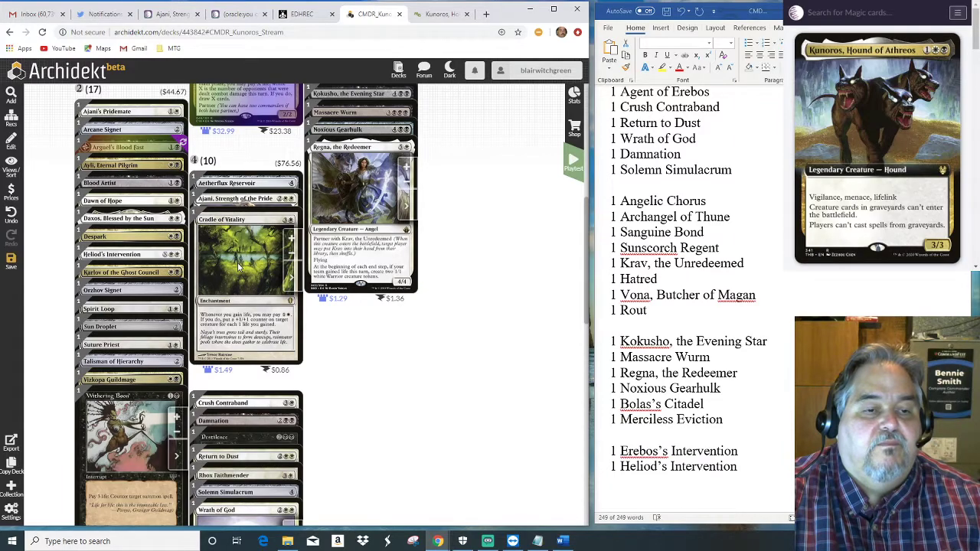
click(292, 256)
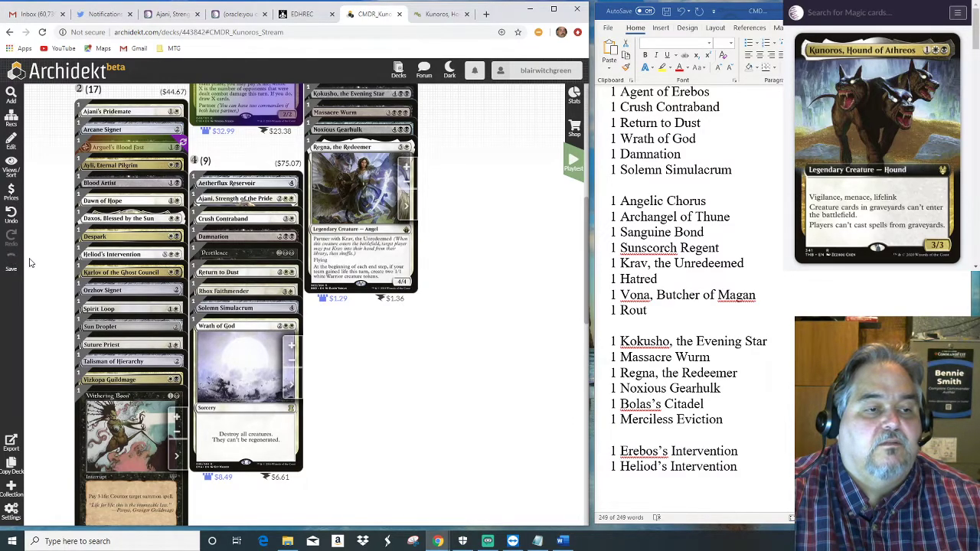
scroll(42, 261, up, 1)
scroll(42, 261, up, 5)
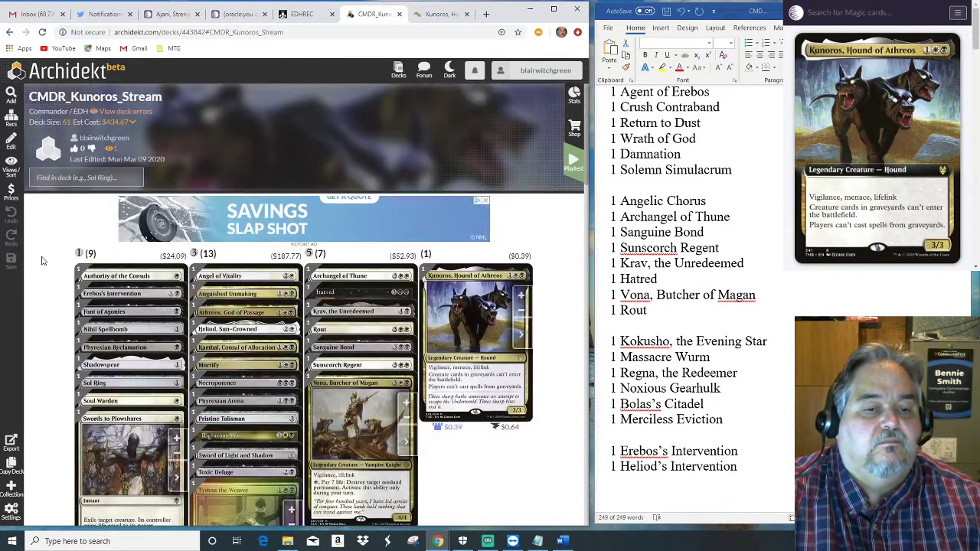
Check the deck's statistics, including its color split, type chart and mana curve, and close them again.
click(574, 97)
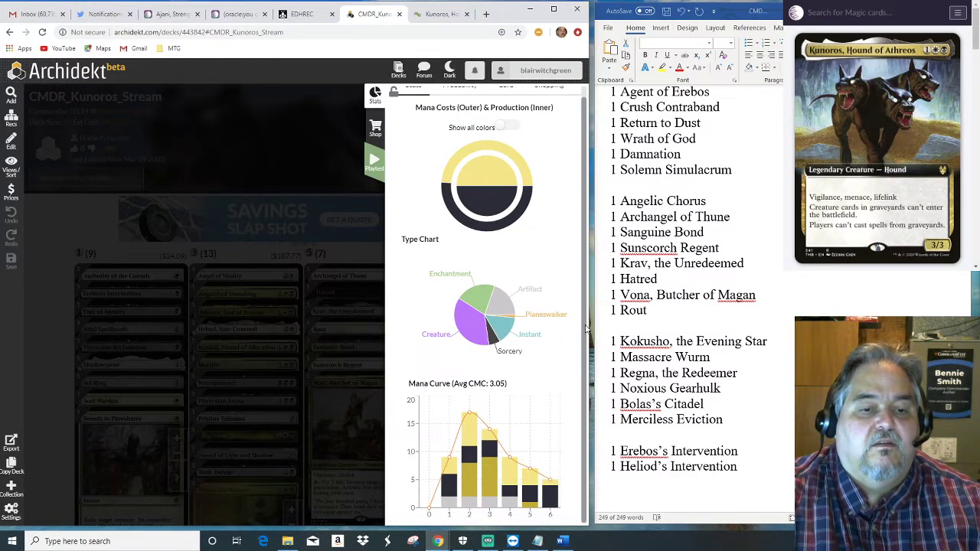
mouse_move(470, 329)
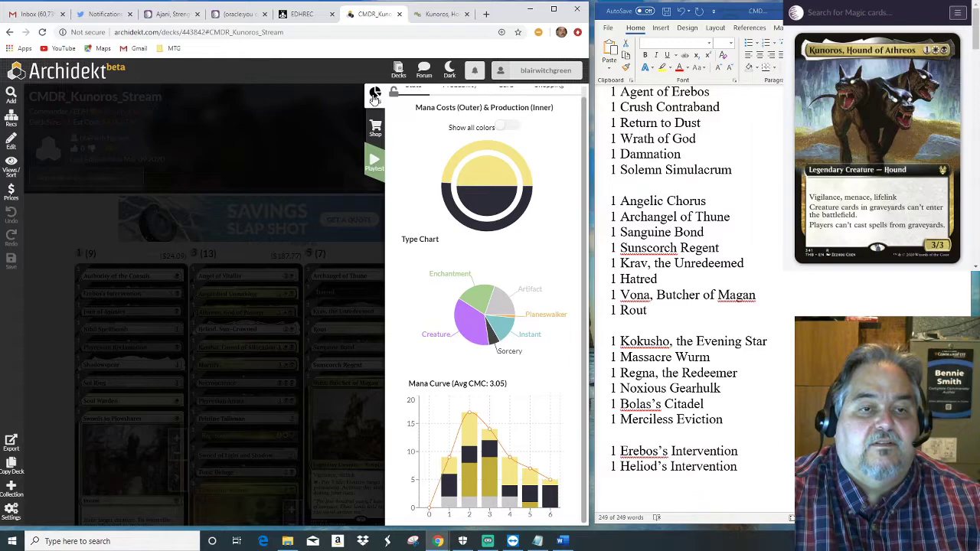
click(373, 95)
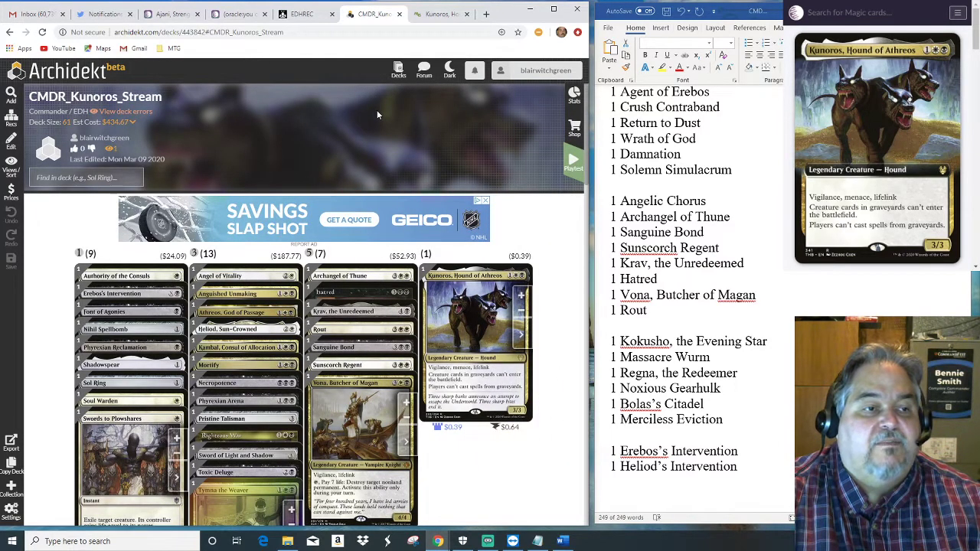
Switch to the Manabase Crafter page for Kunoros and add 1 Godless Shrine as a new group at the end of the Word deck list.
click(440, 14)
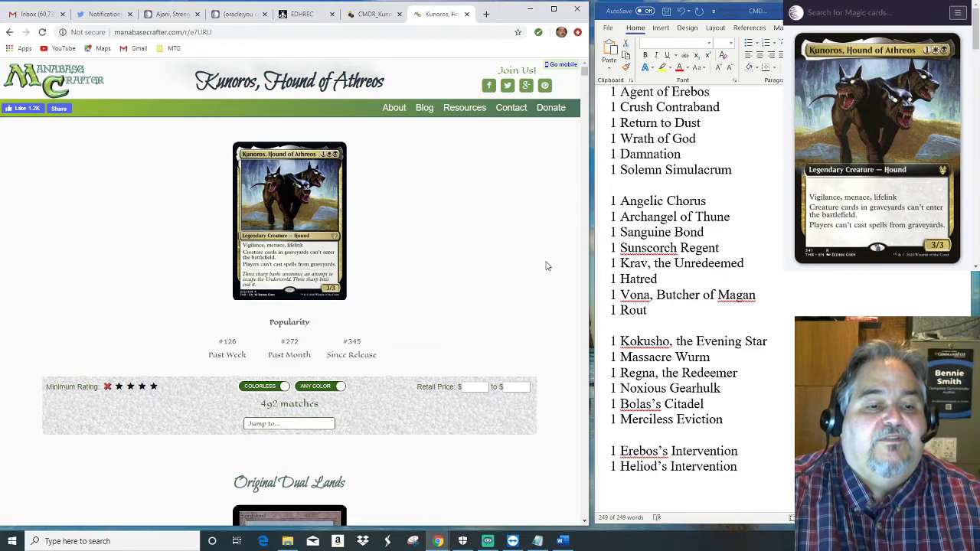
scroll(546, 268, down, 5)
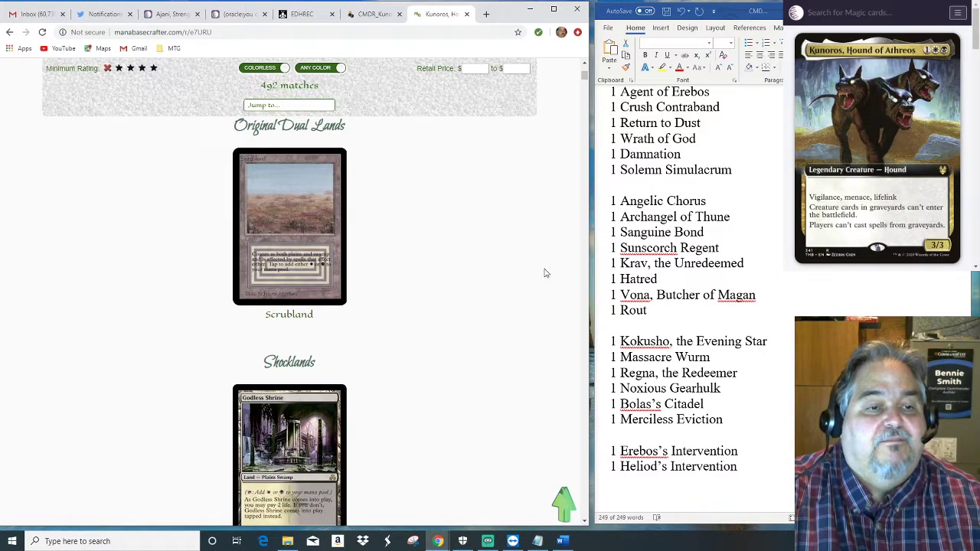
scroll(546, 274, down, 3)
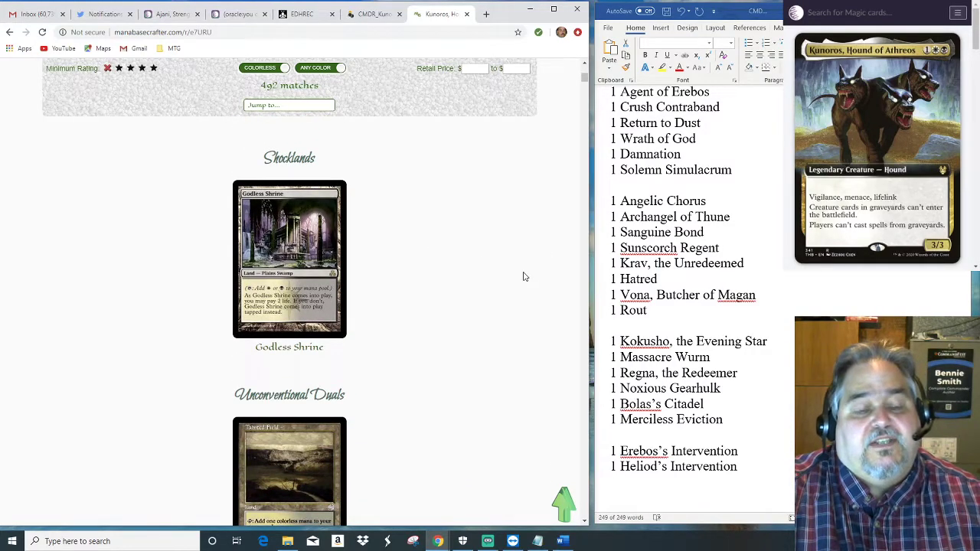
scroll(501, 255, down, 2)
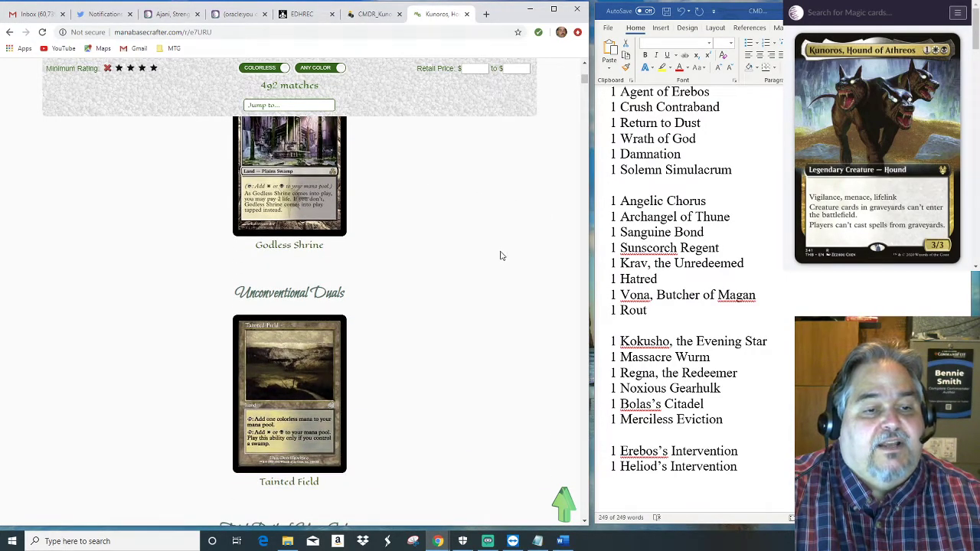
click(740, 494)
key(ctrl+a)
click(712, 483)
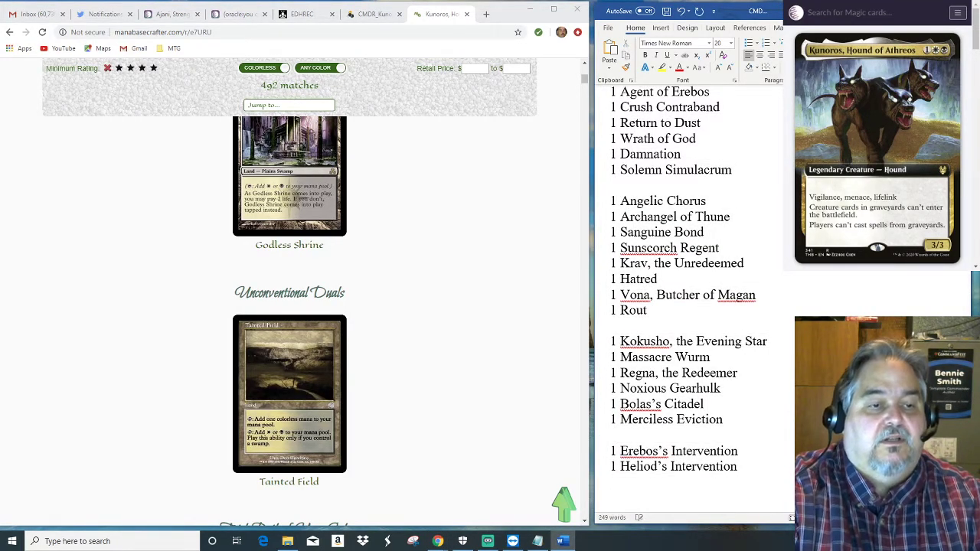
text(1 Godle)
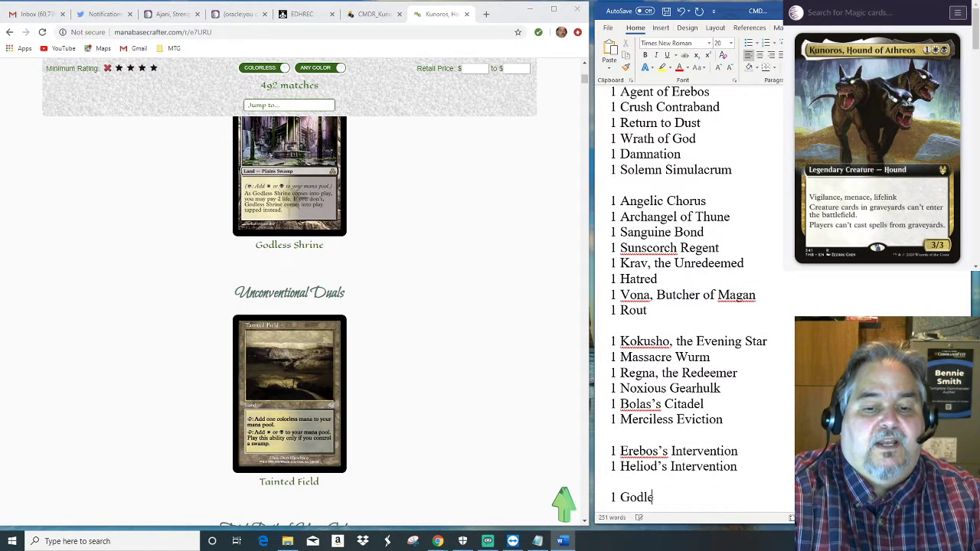
text(ss Shrine)
key(Return)
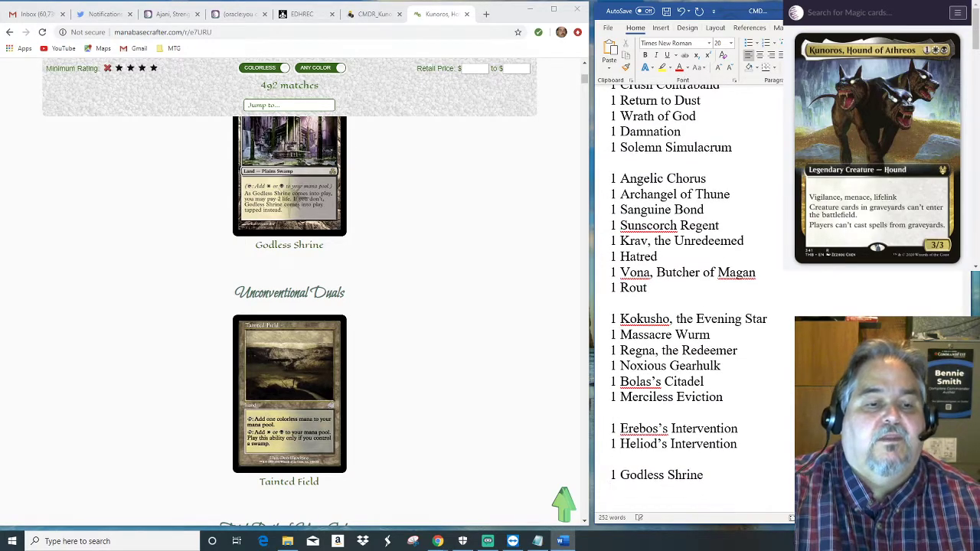
Examine the unconventional duals and the fetch lands for both or one of the deck's colors on Manabase Crafter.
scroll(441, 386, down, 4)
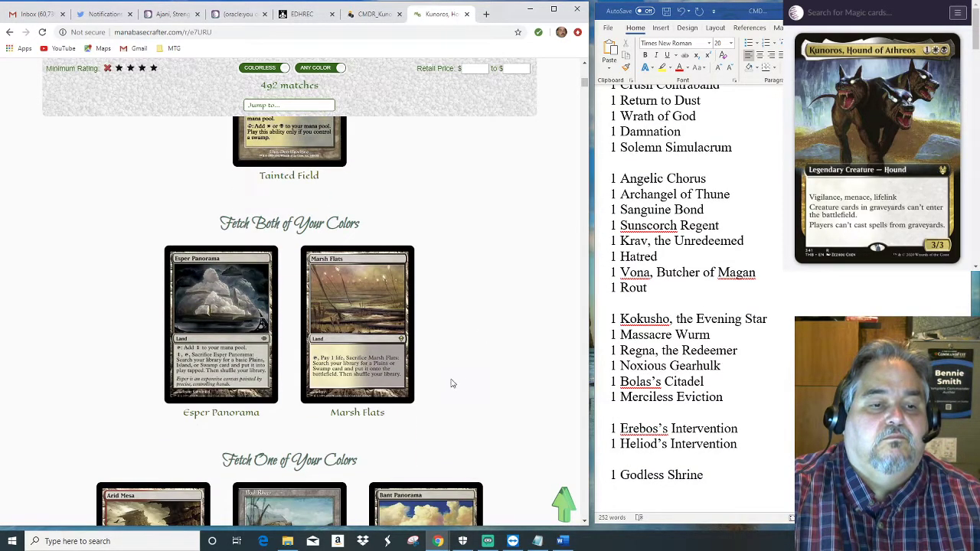
scroll(472, 382, up, 3)
scroll(471, 382, down, 3)
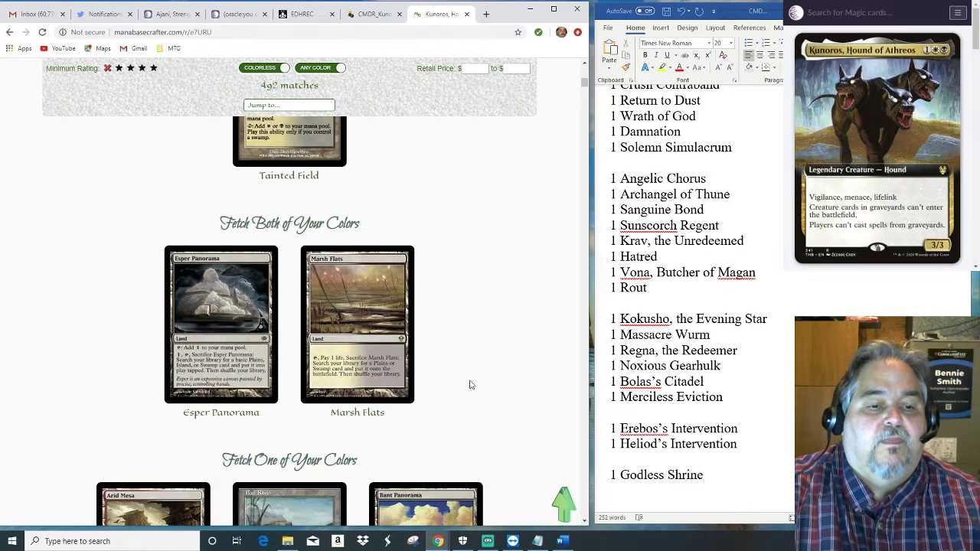
scroll(471, 385, up, 2)
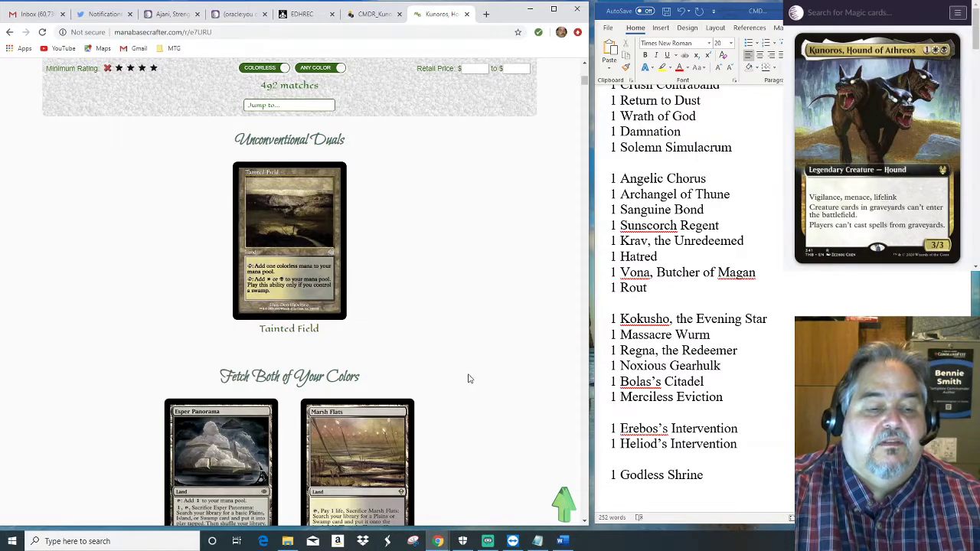
scroll(470, 379, down, 3)
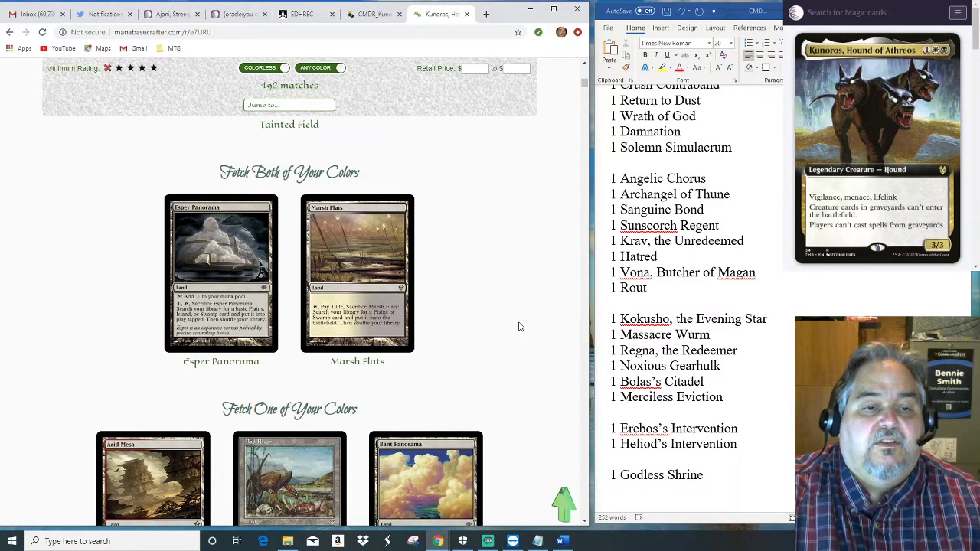
scroll(516, 325, up, 1)
scroll(516, 325, up, 3)
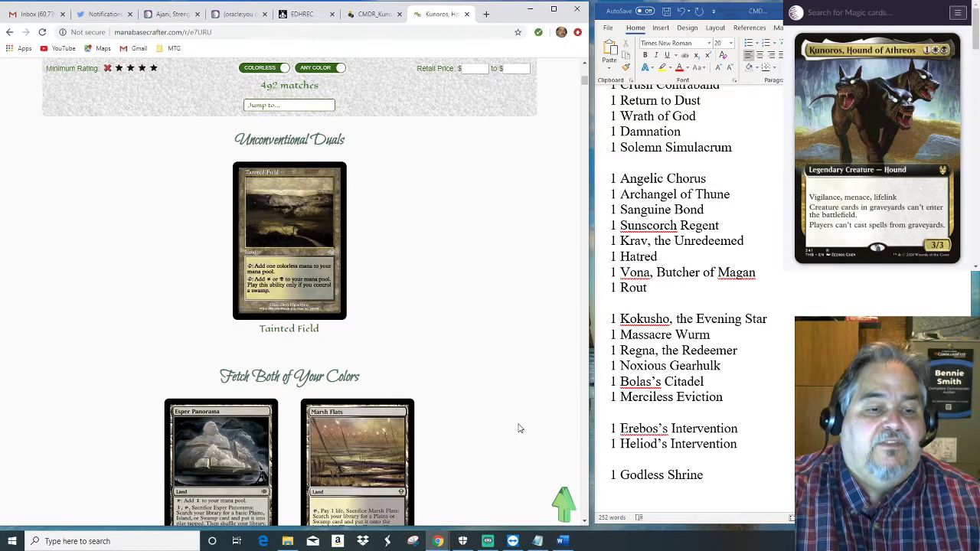
scroll(519, 427, down, 3)
scroll(518, 430, down, 3)
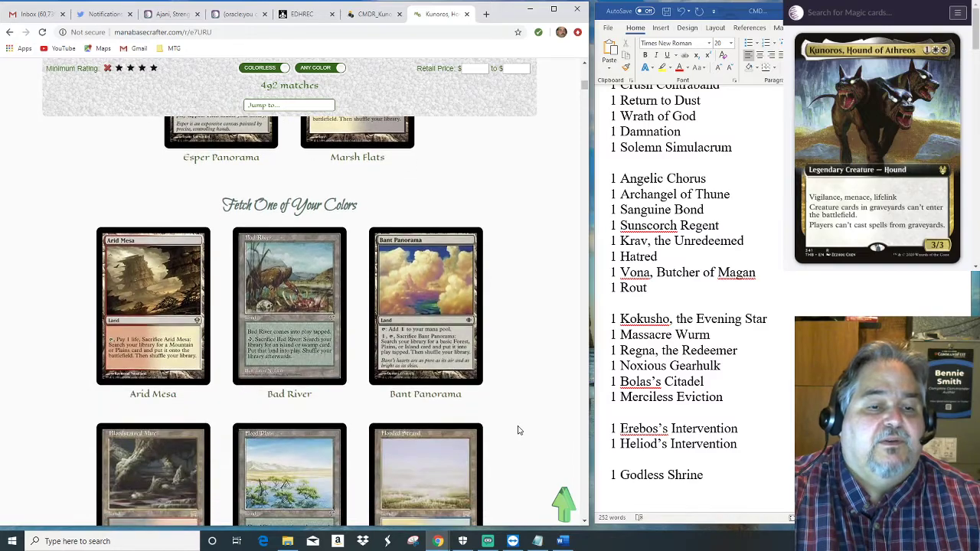
scroll(518, 431, up, 3)
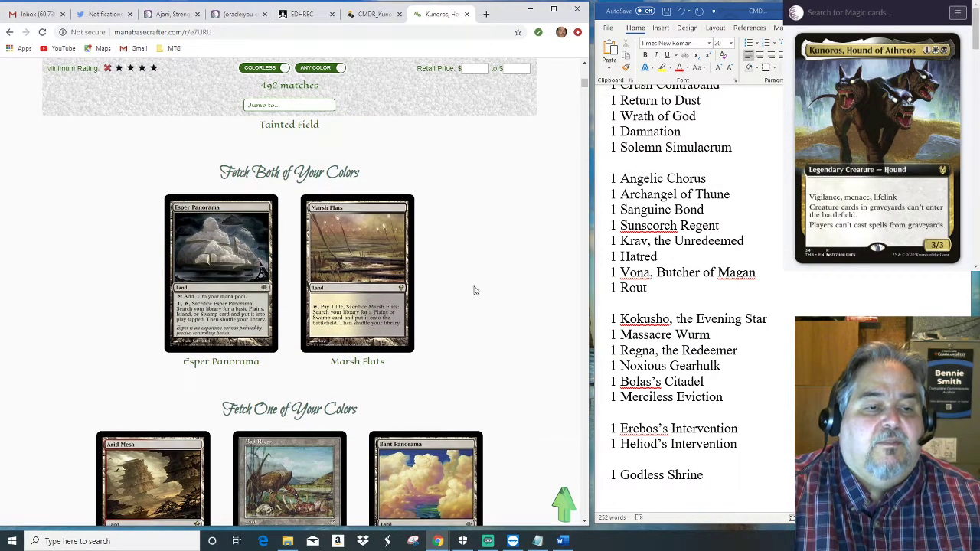
mouse_move(399, 314)
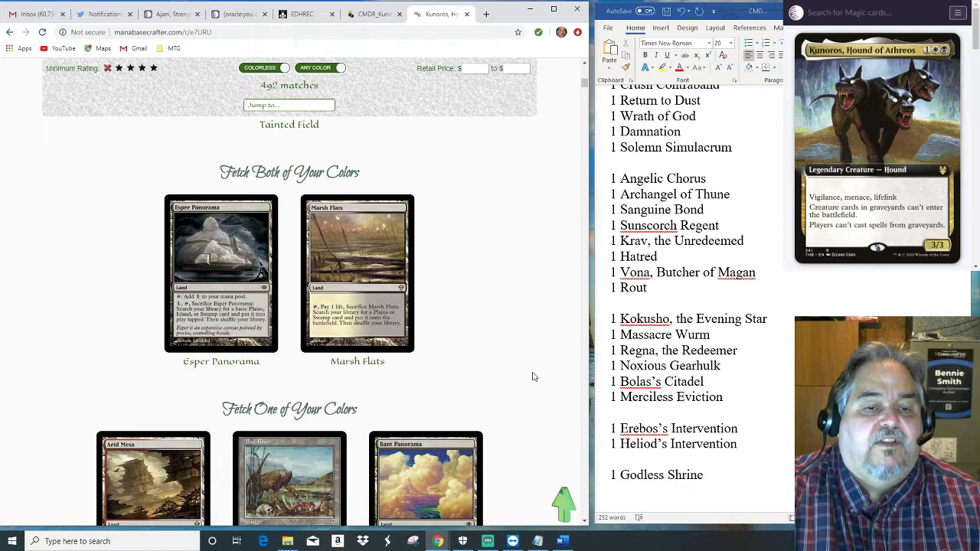
scroll(534, 377, down, 2)
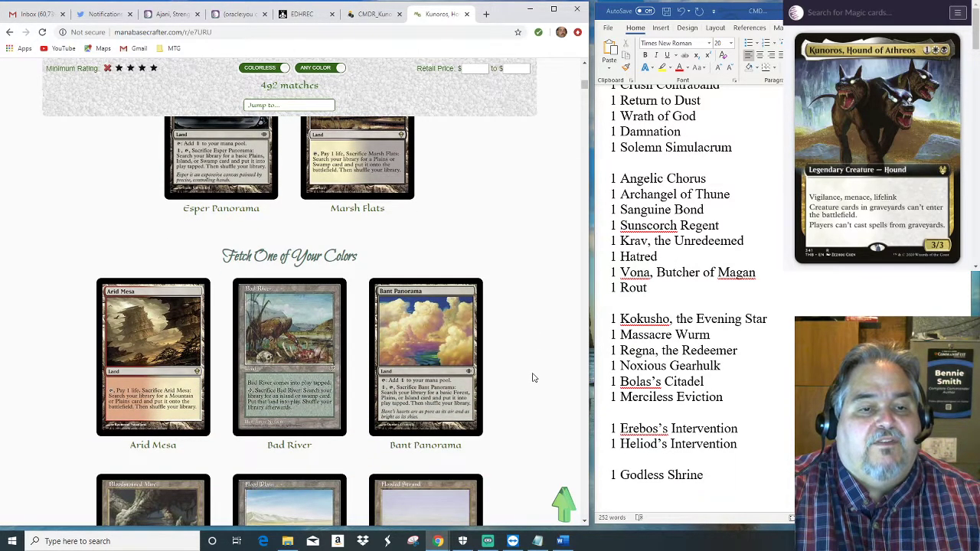
scroll(533, 377, up, 2)
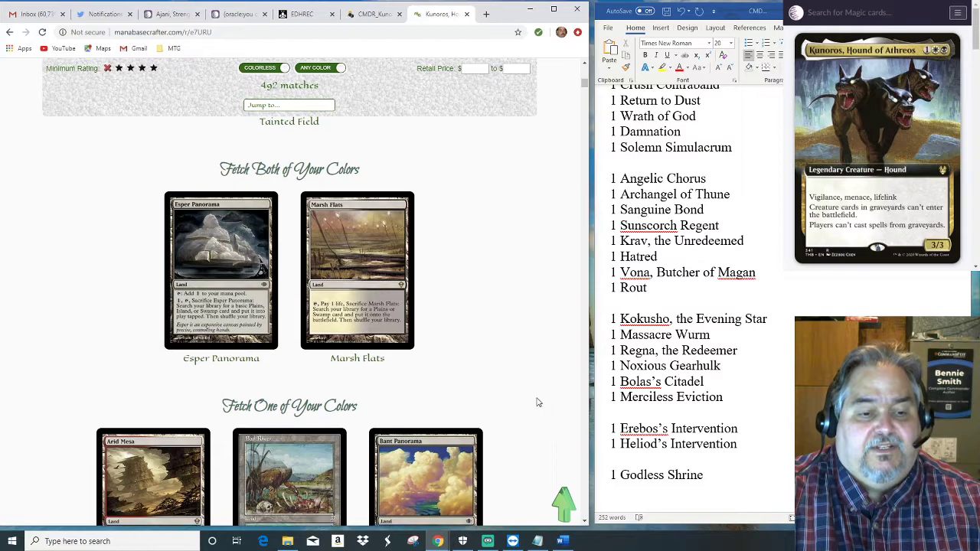
scroll(538, 399, down, 3)
scroll(535, 403, down, 3)
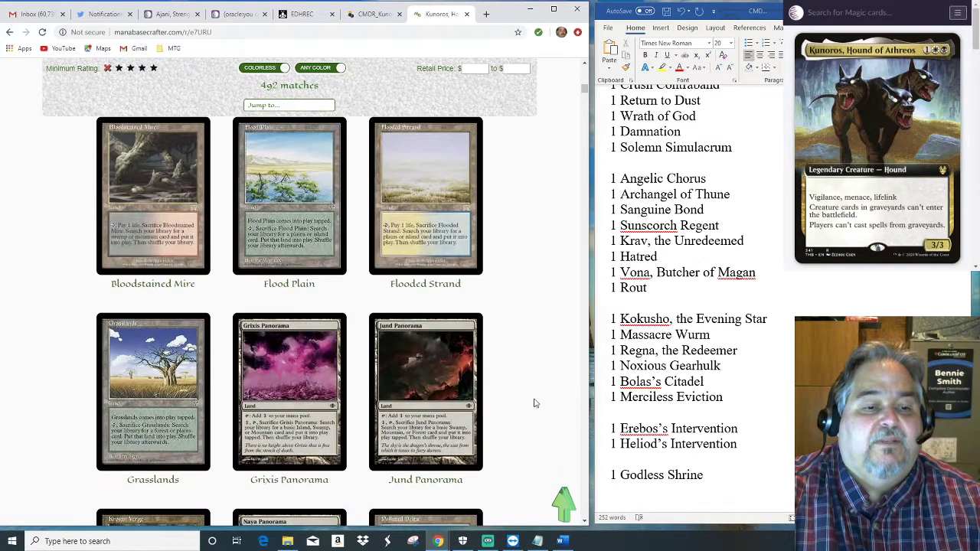
Find Fetid Heath among the hybrid filter lands and add 1 Fetid Heath below Godless Shrine in the Word list.
scroll(535, 403, down, 2)
scroll(535, 403, down, 3)
scroll(535, 403, down, 4)
scroll(535, 402, down, 5)
scroll(536, 403, down, 1)
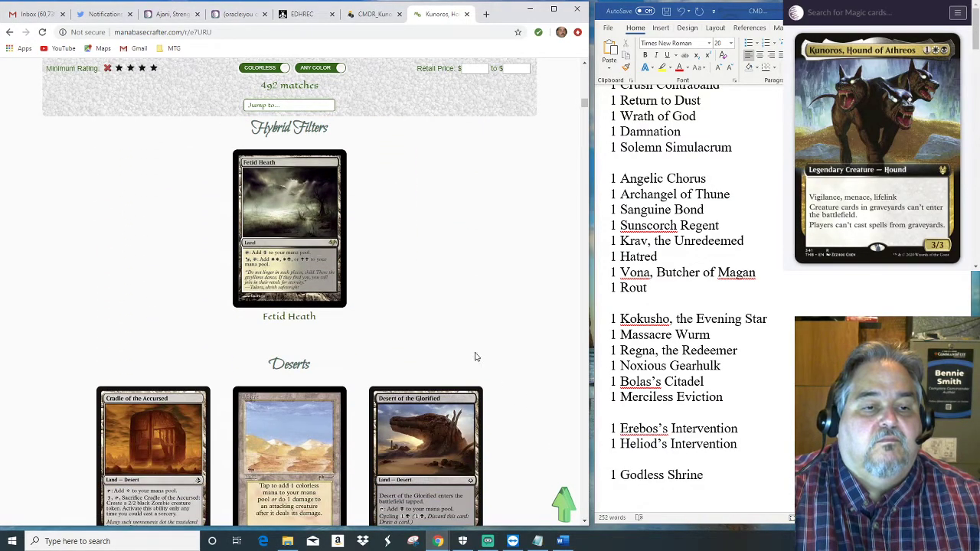
click(696, 494)
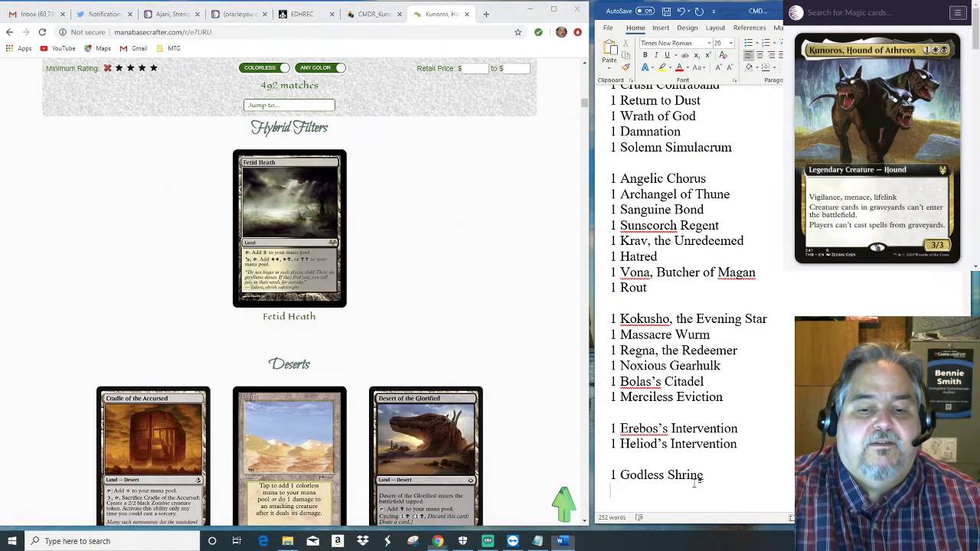
text(1 Fe)
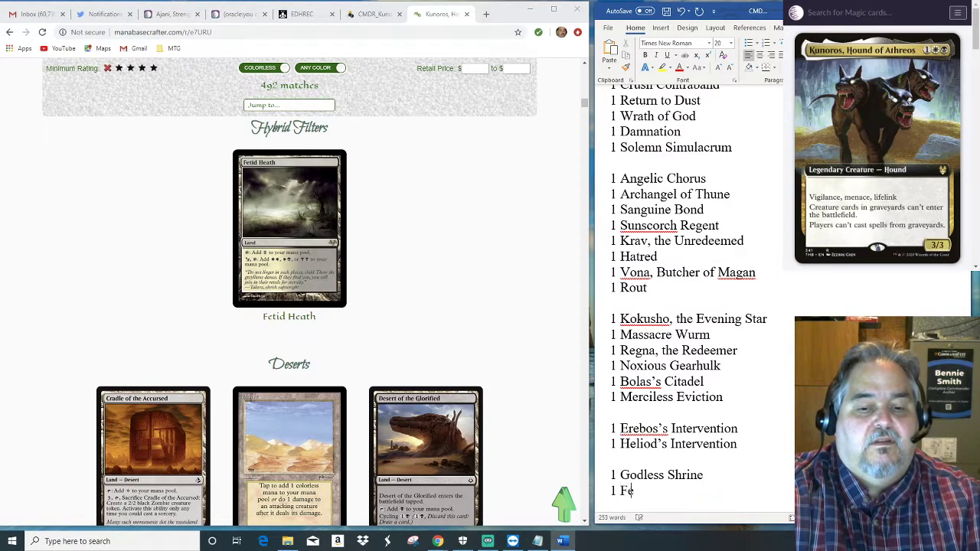
text(tid Heath)
key(Return)
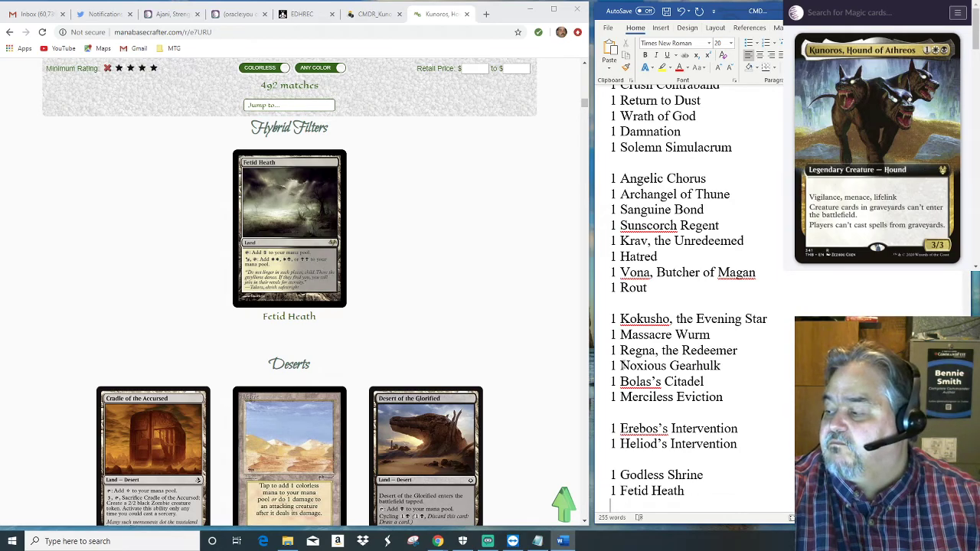
Go on to the Desert lands and add 1 Desert of the Glorified and 1 Desert of the True as a separate group in the Word list.
click(541, 371)
scroll(541, 371, down, 3)
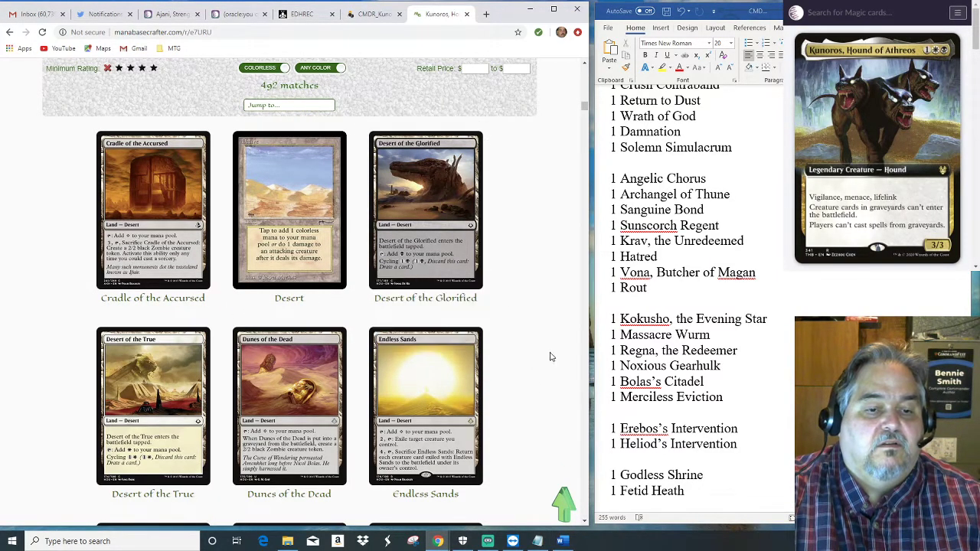
click(732, 461)
scroll(751, 460, down, 1)
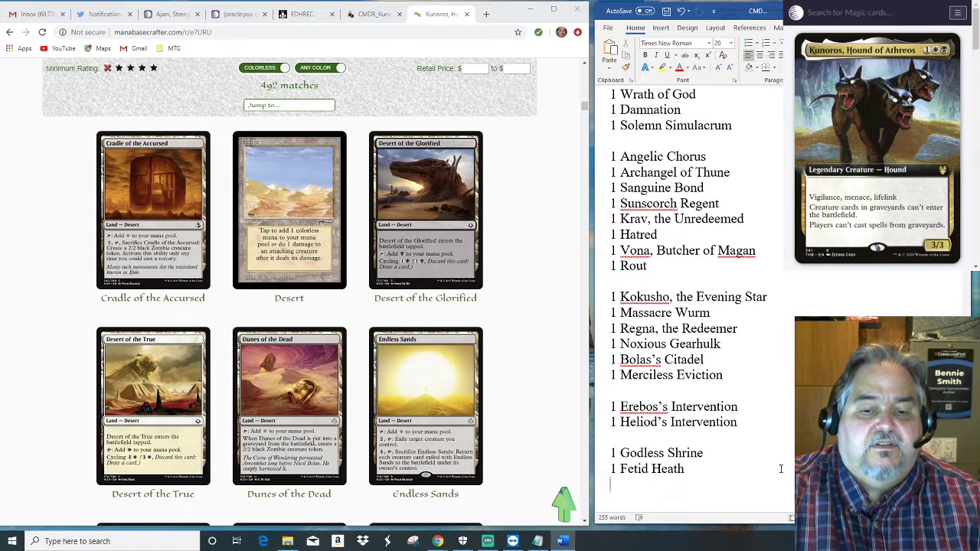
key(Return)
text(1 )
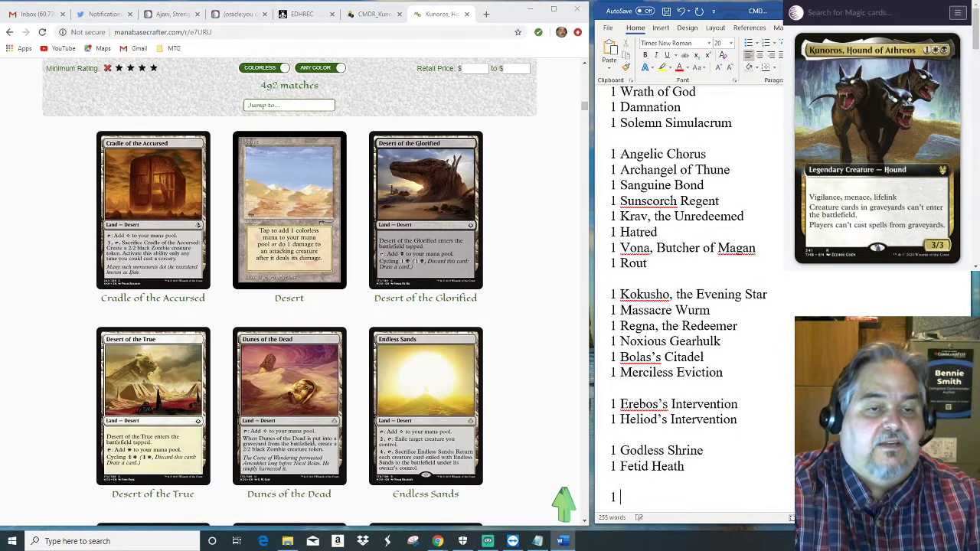
text(Desert)
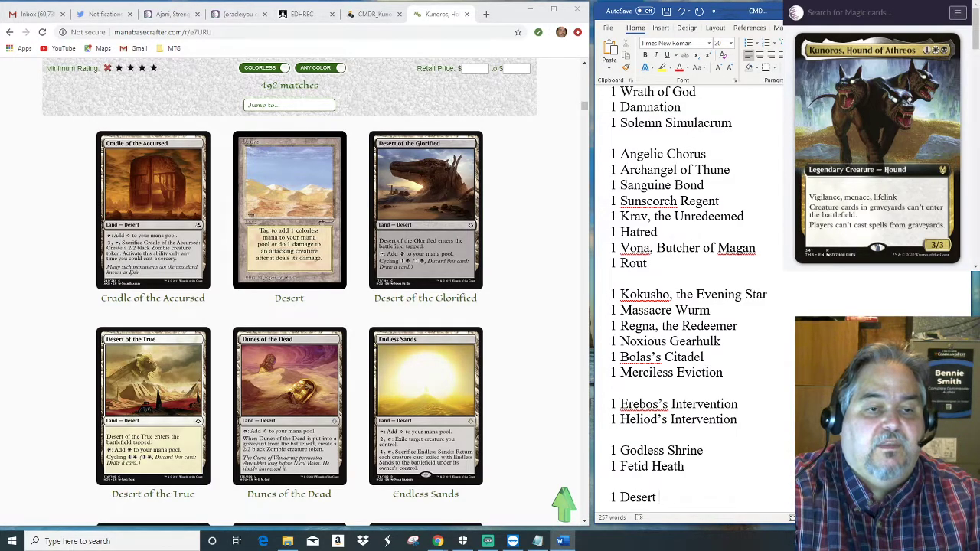
text( of the F)
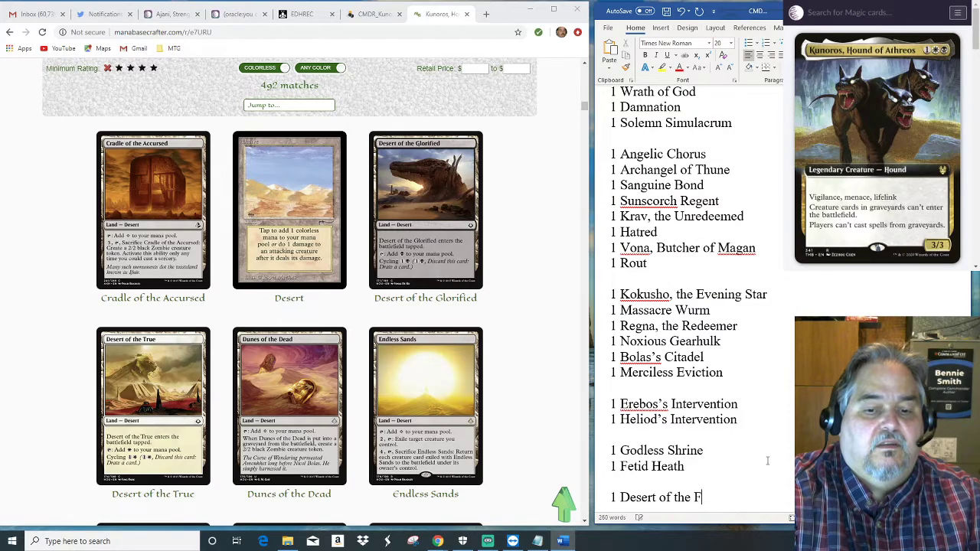
key(BackSpace)
text(Gl)
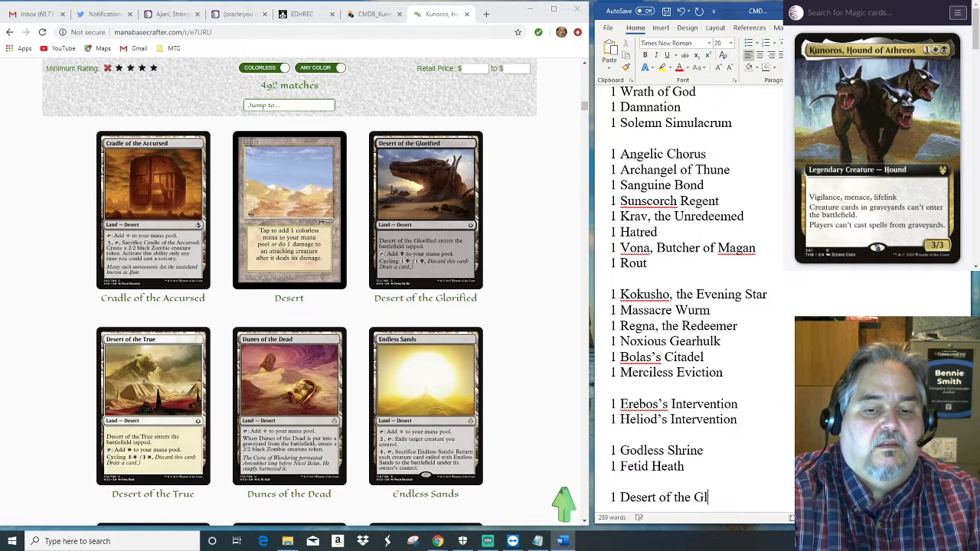
text(orified)
key(Return)
text(1 Desert of the True)
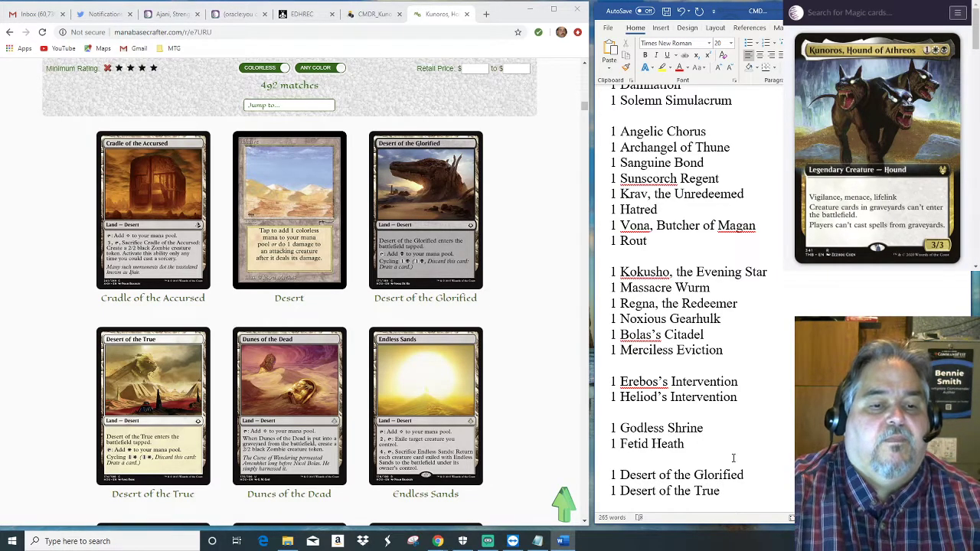
Look through the remaining Deserts and add 1 Scavenger Grounds as a separate group above Godless Shrine in the Word list.
scroll(525, 398, down, 3)
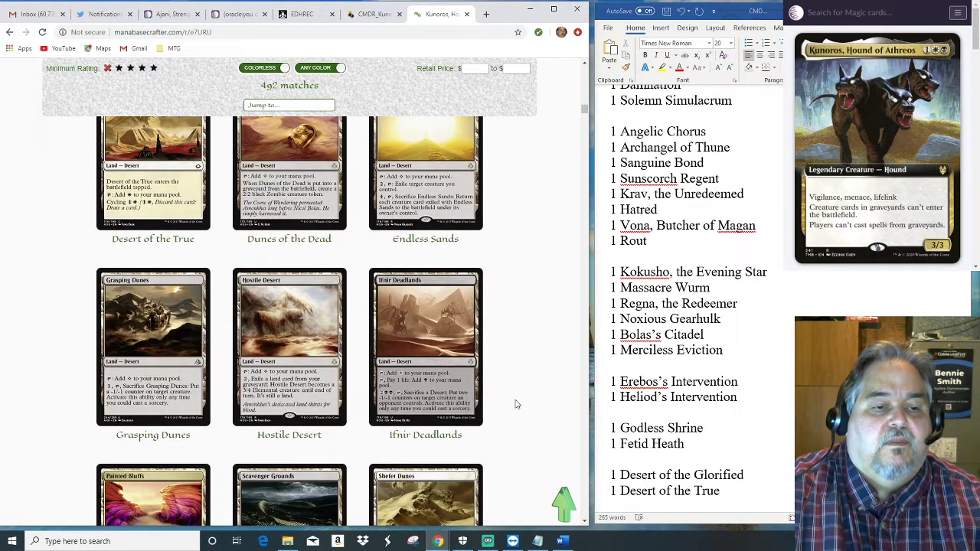
scroll(517, 404, down, 2)
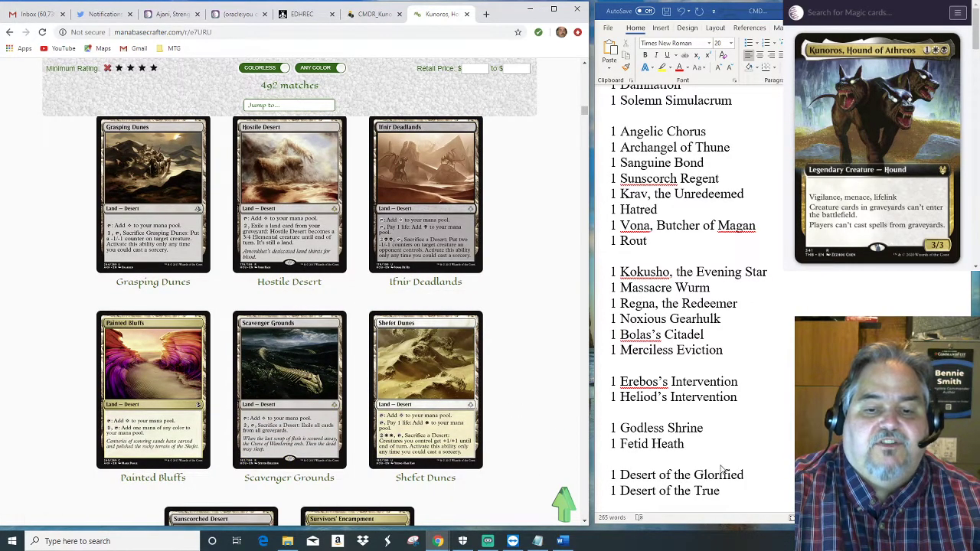
key(alt+Tab)
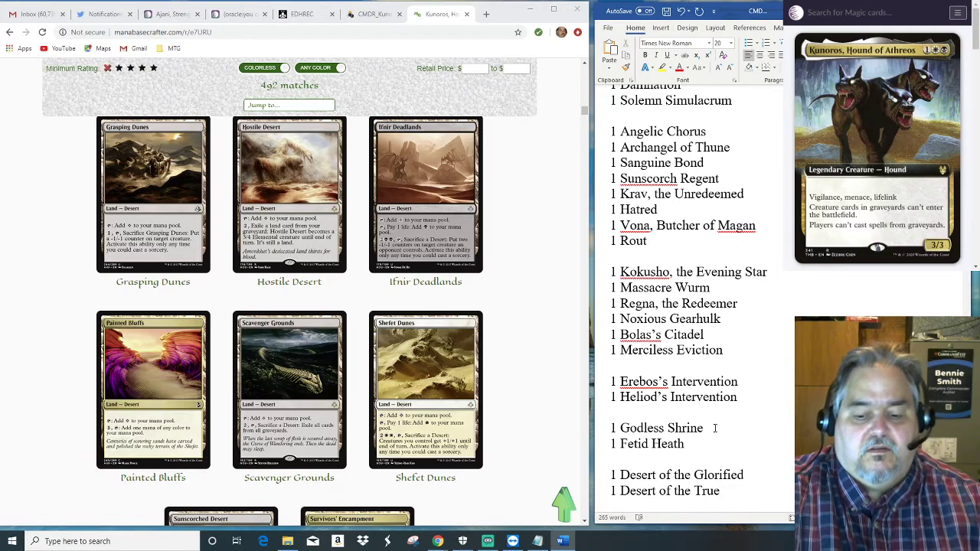
key(Return)
key(Return)
text(1 )
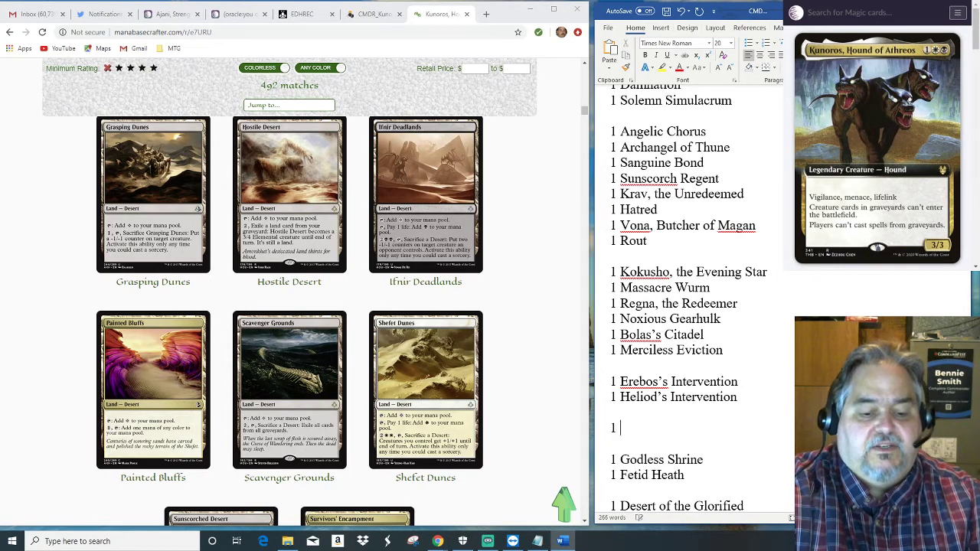
text(Scav)
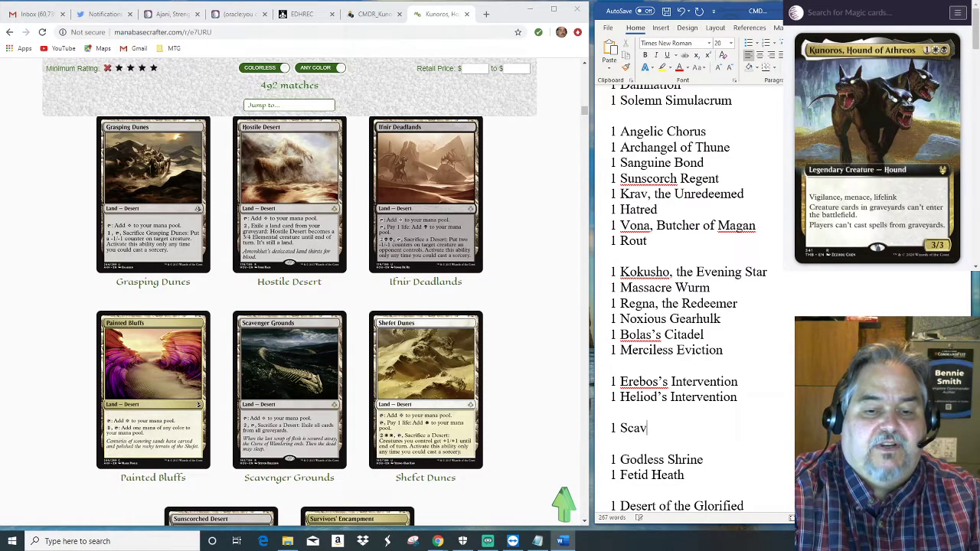
text(enger Grounds)
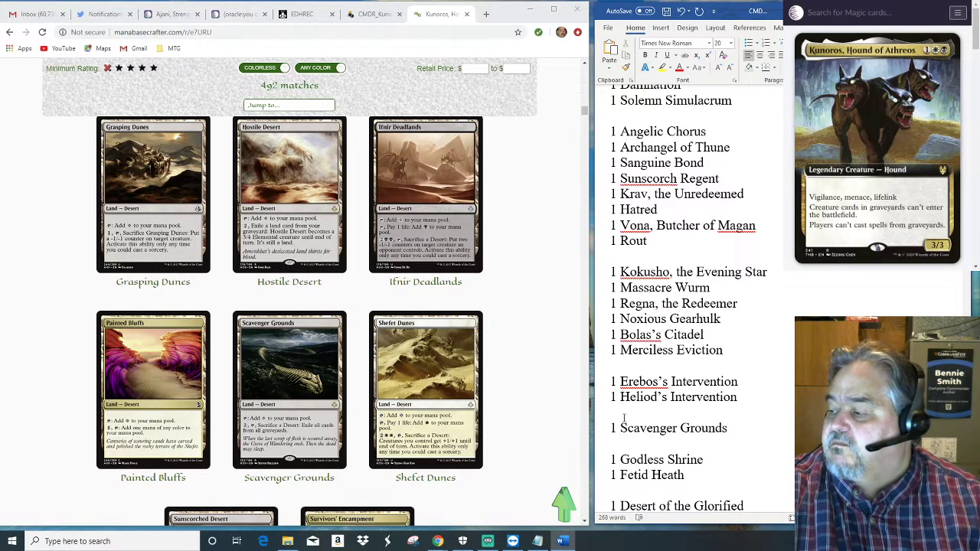
Review the Deserts on Manabase Crafter again and add 1 Endless Sands below Scavenger Grounds in the Word list.
click(527, 397)
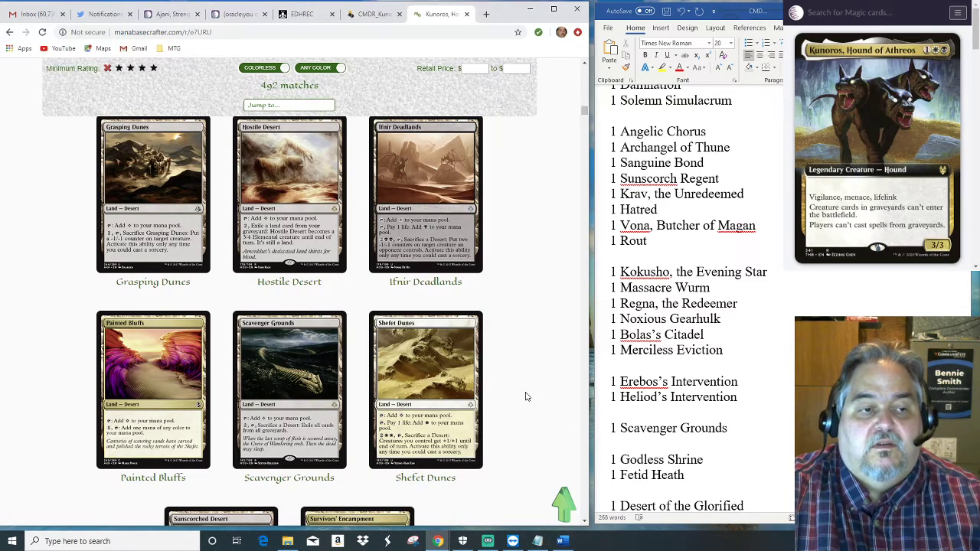
scroll(527, 397, up, 3)
scroll(529, 398, up, 1)
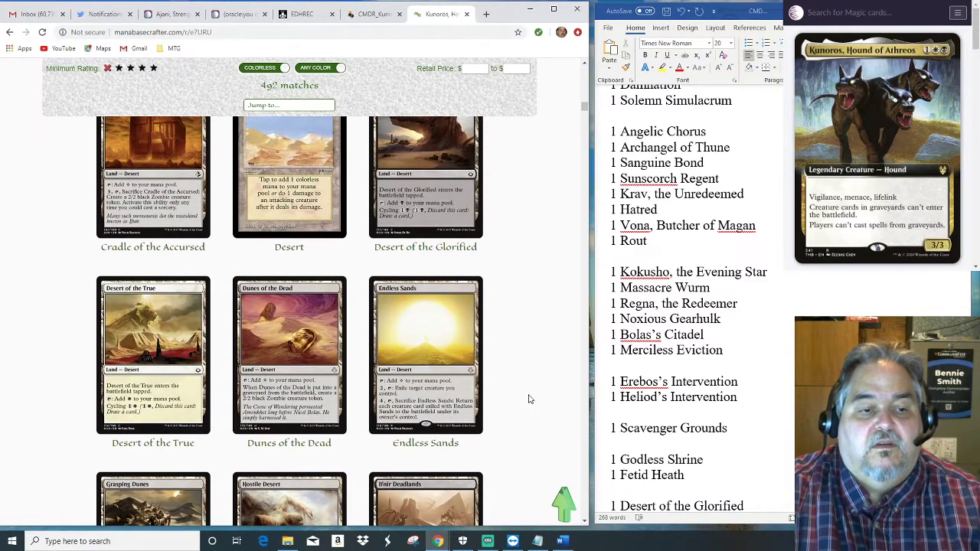
scroll(530, 400, down, 2)
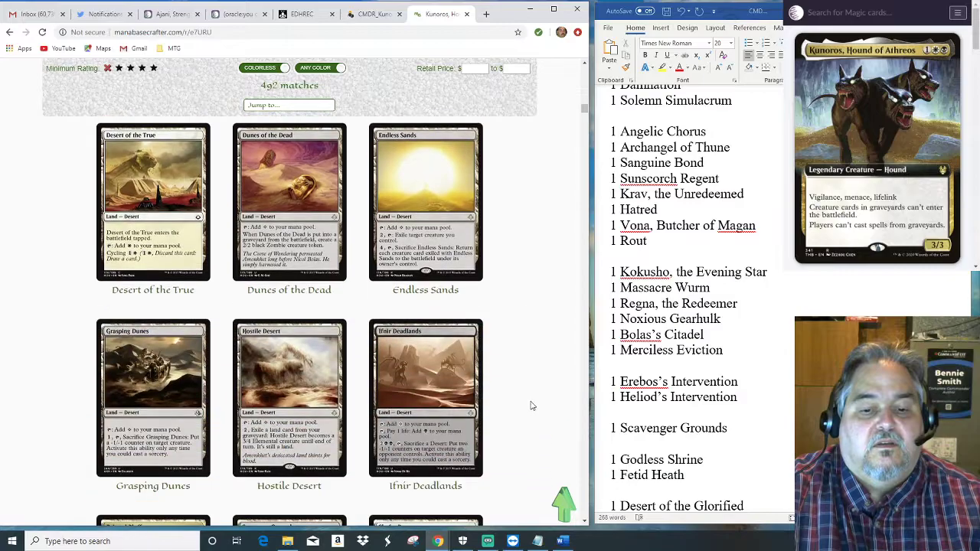
scroll(530, 404, up, 3)
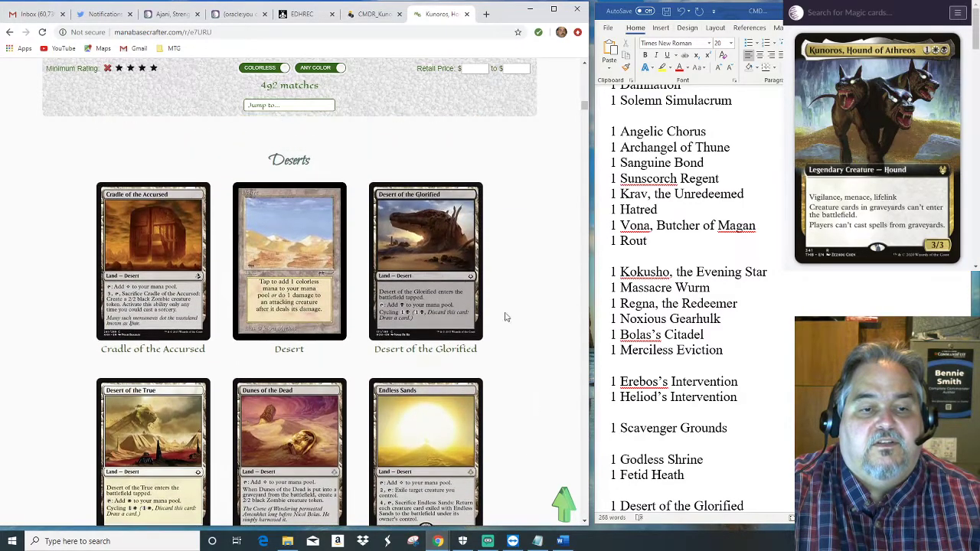
scroll(528, 421, down, 2)
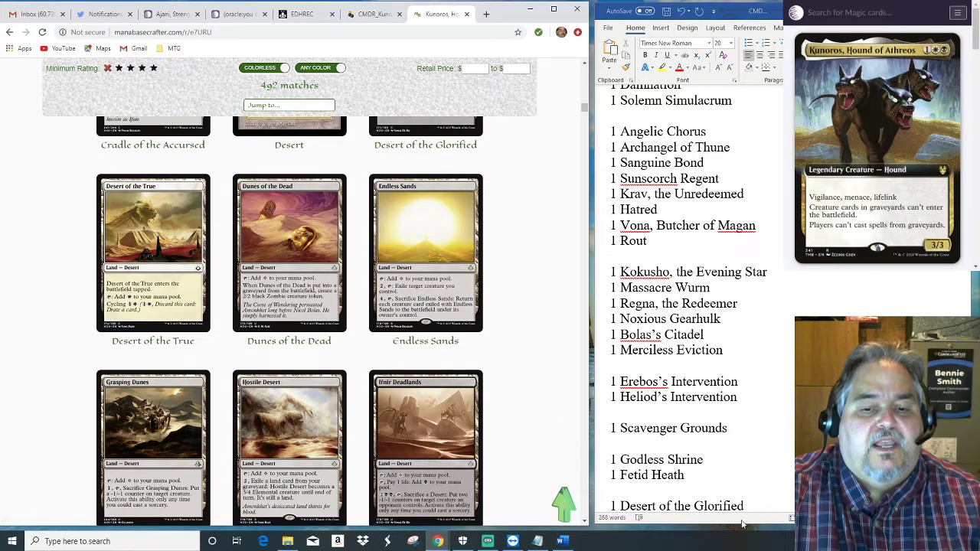
click(733, 428)
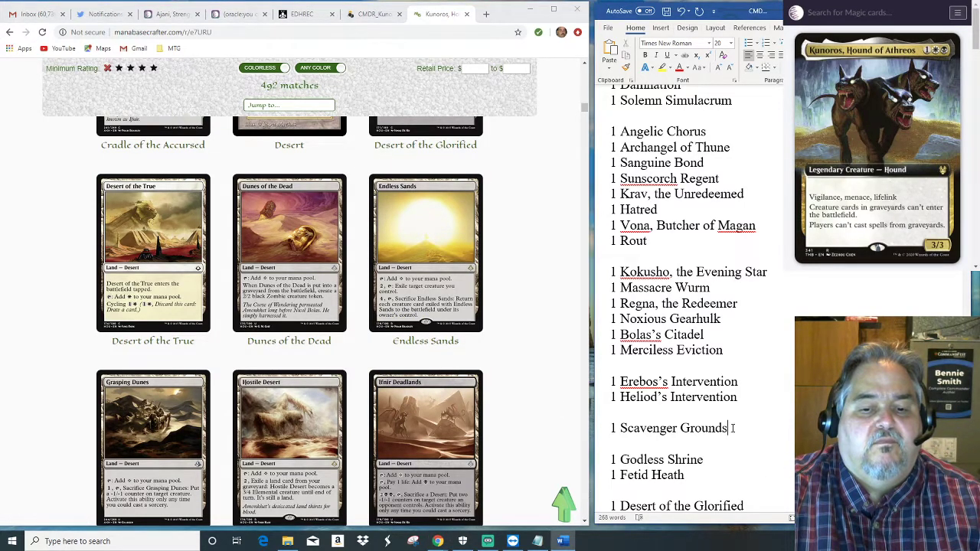
key(Return)
text(1 Endless Sands)
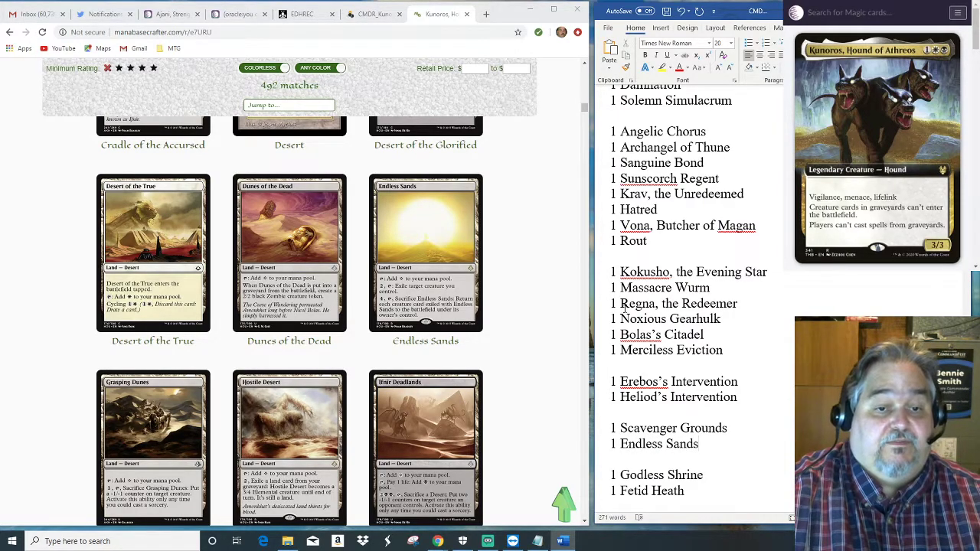
Go on to the Scry Lands on Manabase Crafter and add 1 Temple of Silence below Fetid Heath in the Word list.
click(523, 343)
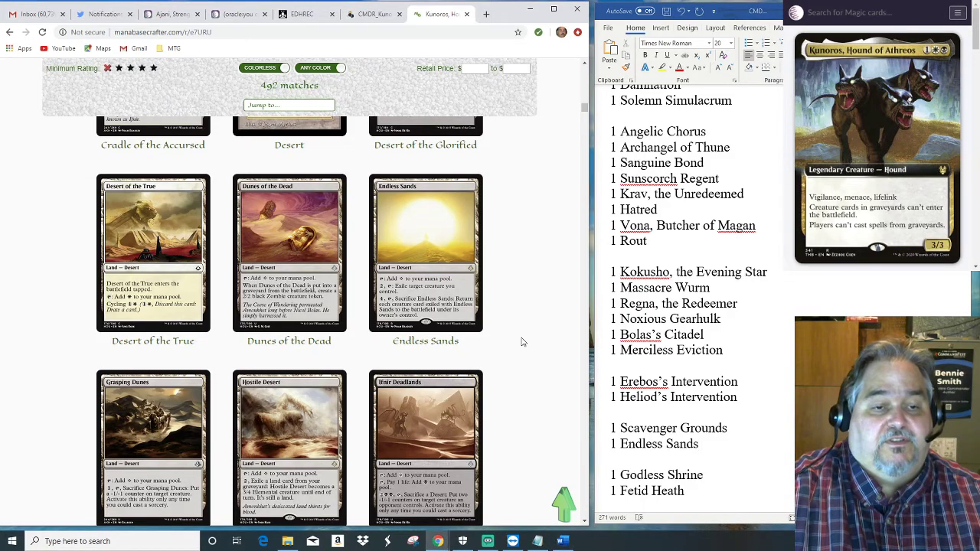
scroll(521, 346, down, 4)
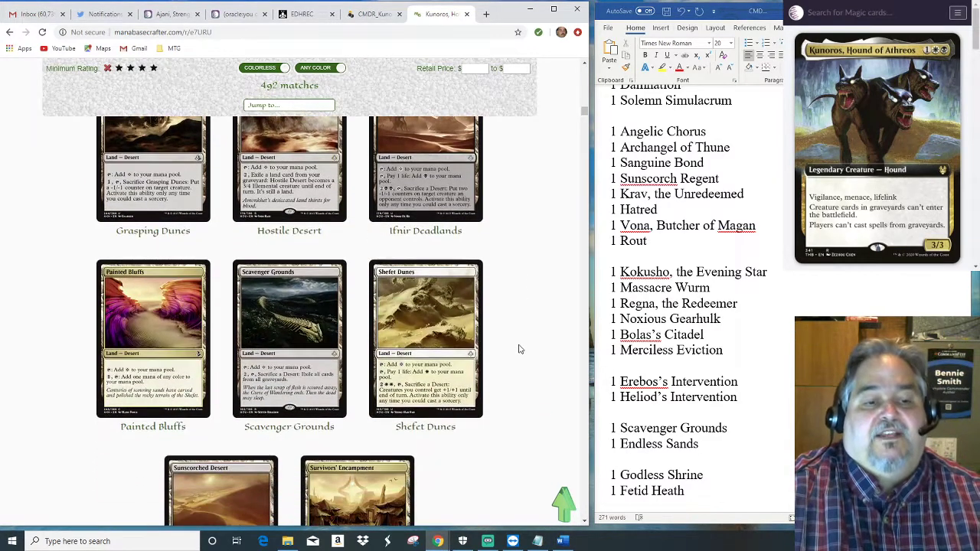
scroll(512, 365, down, 6)
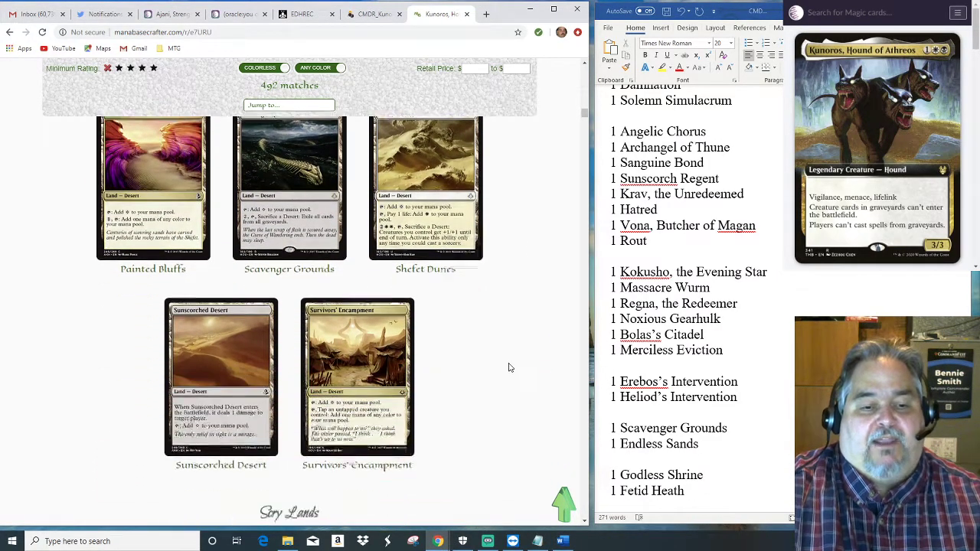
scroll(510, 368, down, 1)
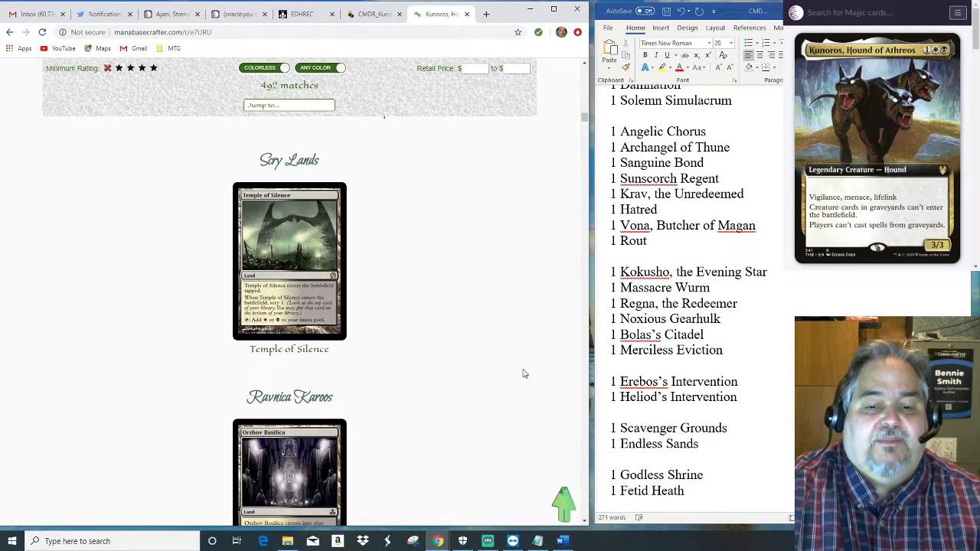
click(718, 507)
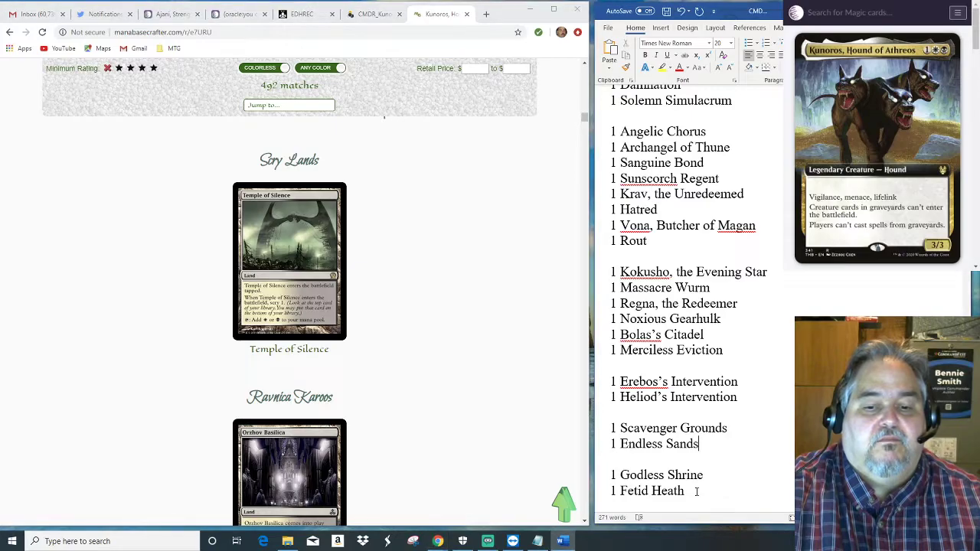
key(Return)
text(1 Tempole)
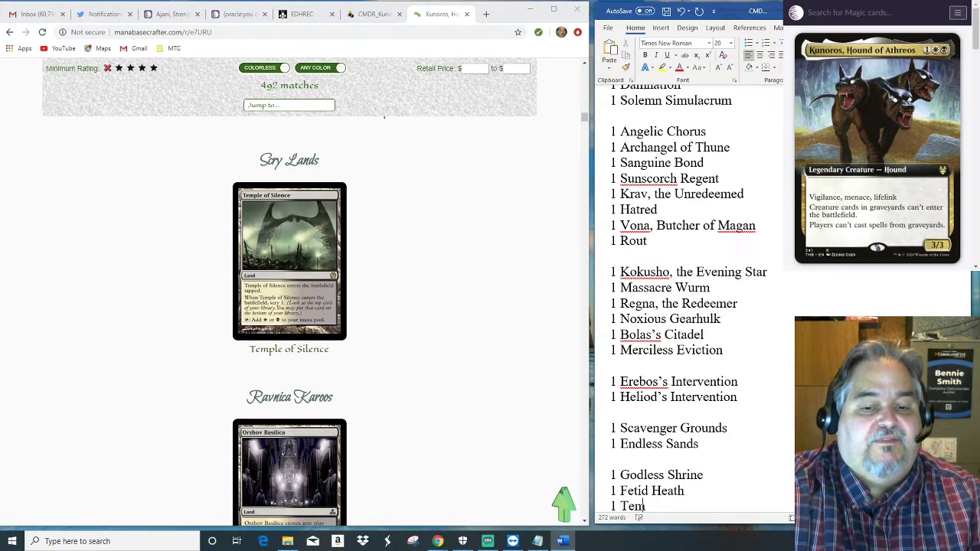
key(BackSpace)
key(BackSpace)
key(BackSpace)
text(les)
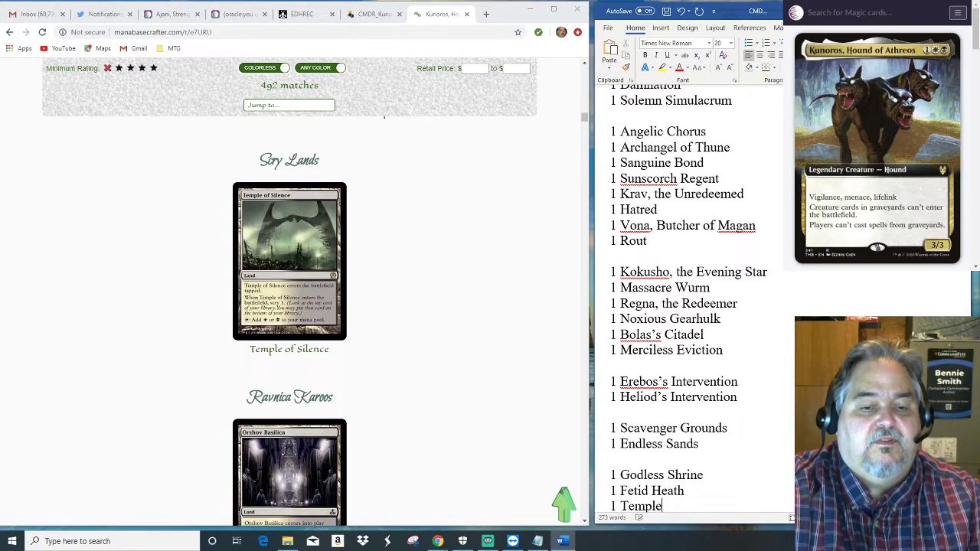
key(BackSpace)
key(BackSpace)
text(of)
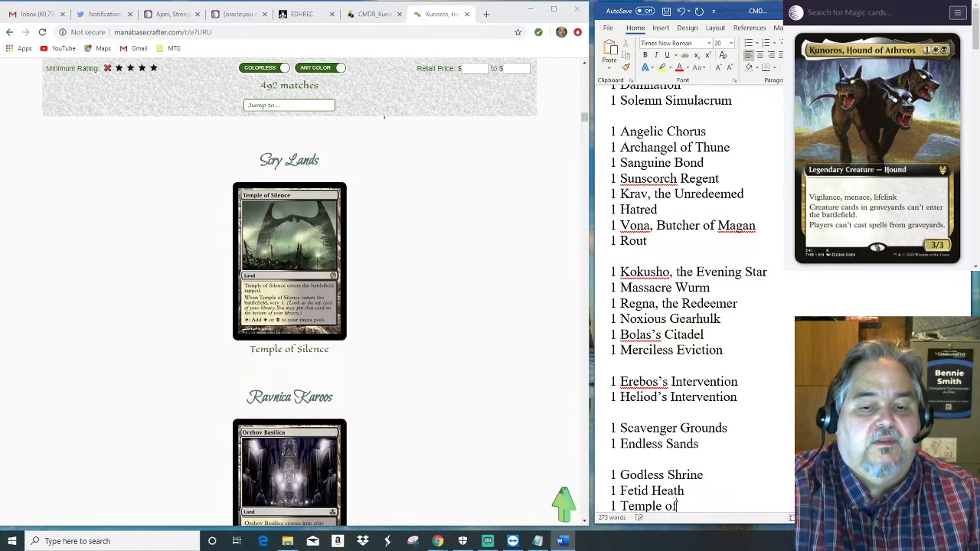
text( Silence)
key(Return)
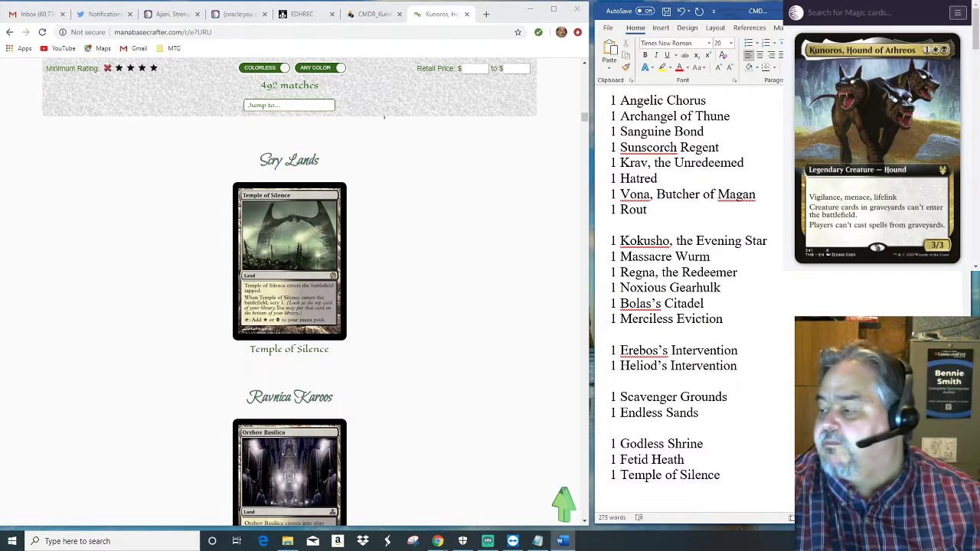
Find the Ravnica Karoos on Manabase Crafter and add 1 Orzhov Basilica below Temple of Silence in the Word list.
click(473, 430)
scroll(471, 431, down, 3)
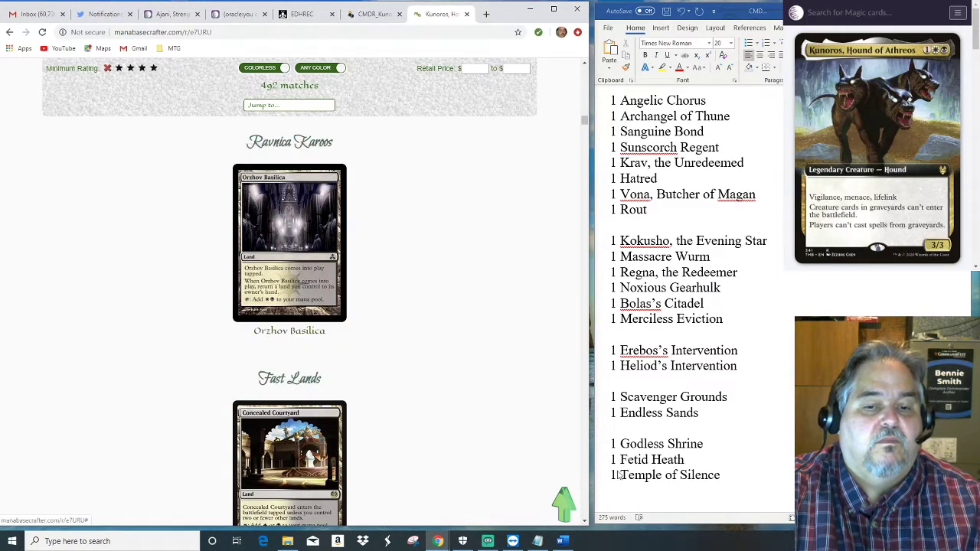
click(646, 492)
text(1 )
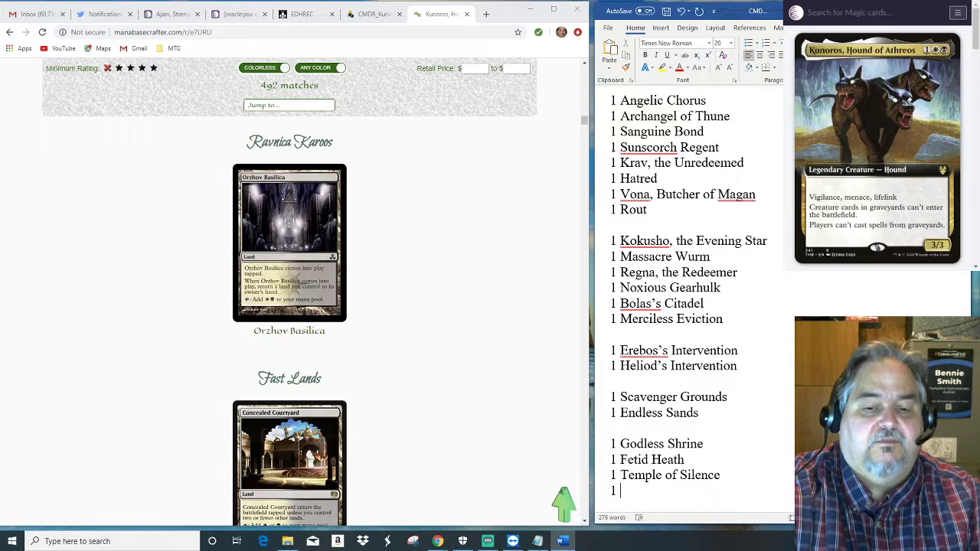
text(Orzhov)
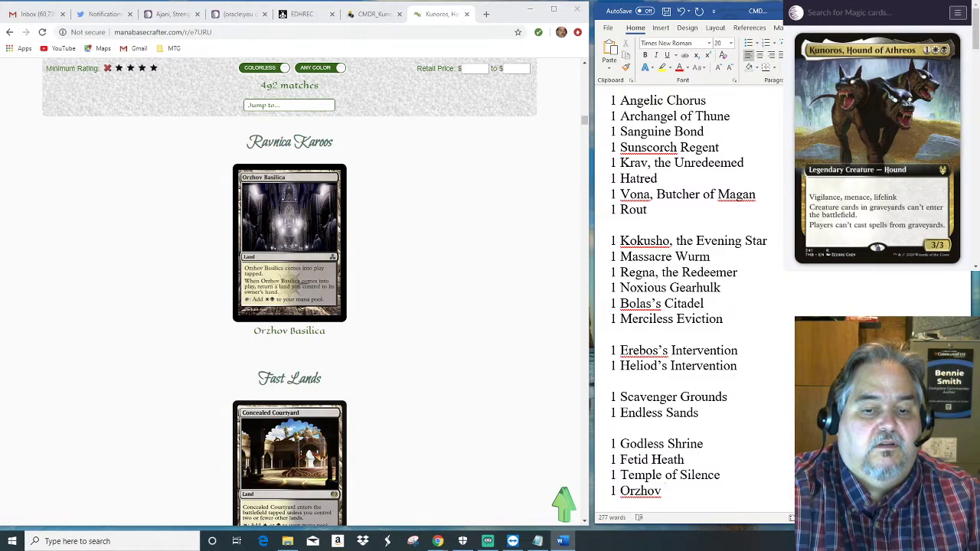
text(Basilisk)
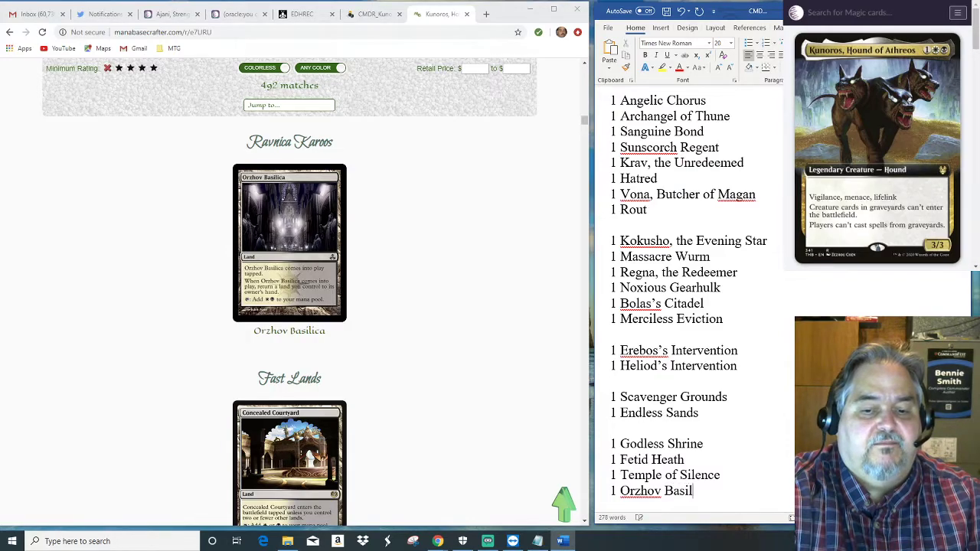
key(BackSpace)
key(BackSpace)
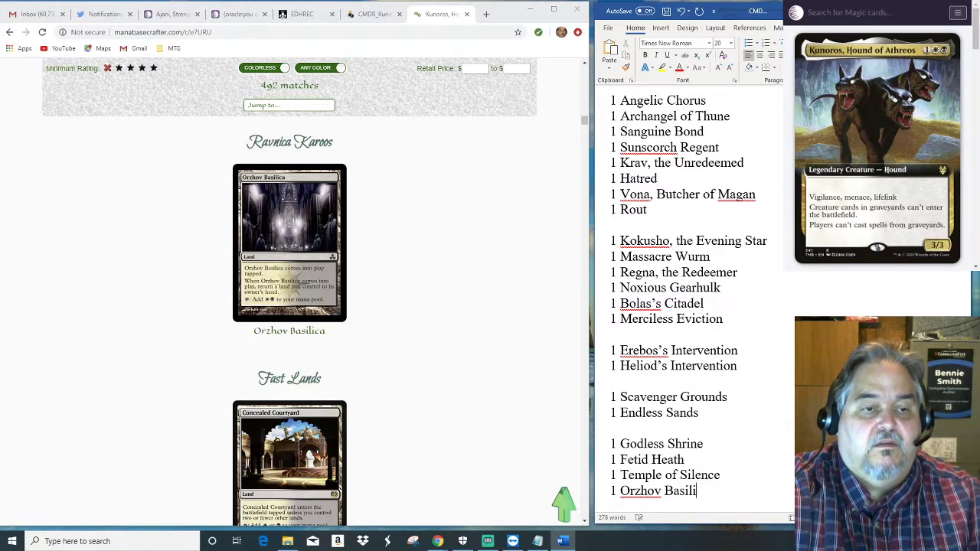
text(ca)
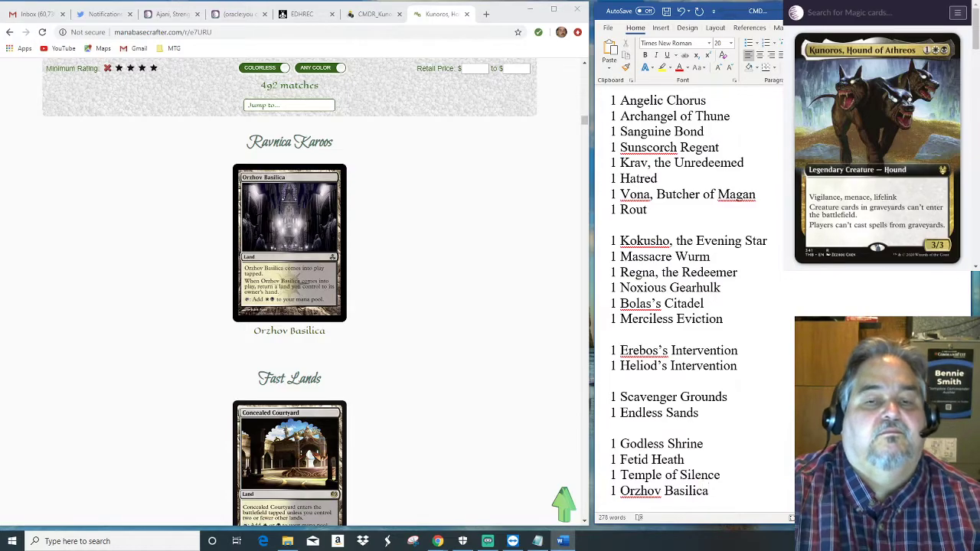
Look through the Fast Lands and Extra Mana lands to Checking Taplands, and add 1 Isolated Chapel below Orzhov Basilica in the Word list.
scroll(452, 364, down, 3)
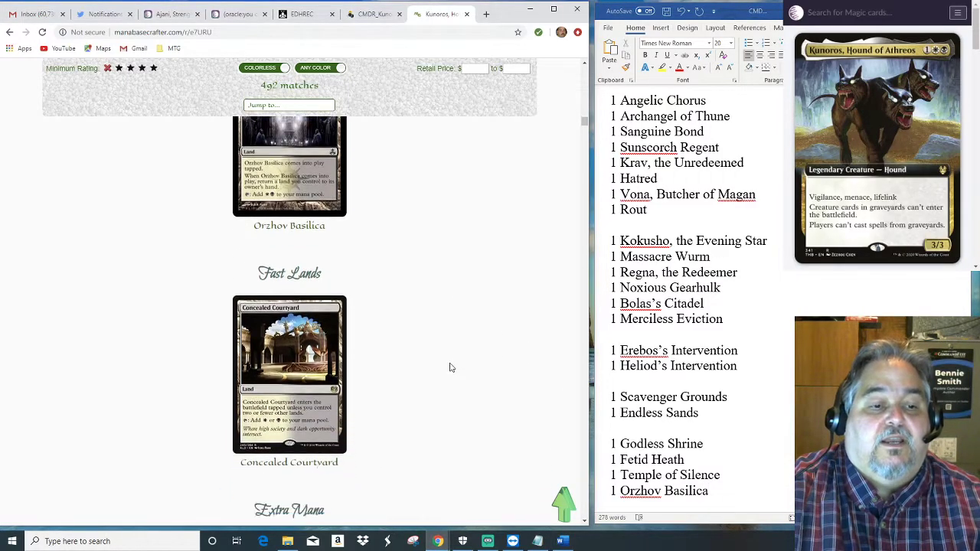
scroll(451, 368, down, 3)
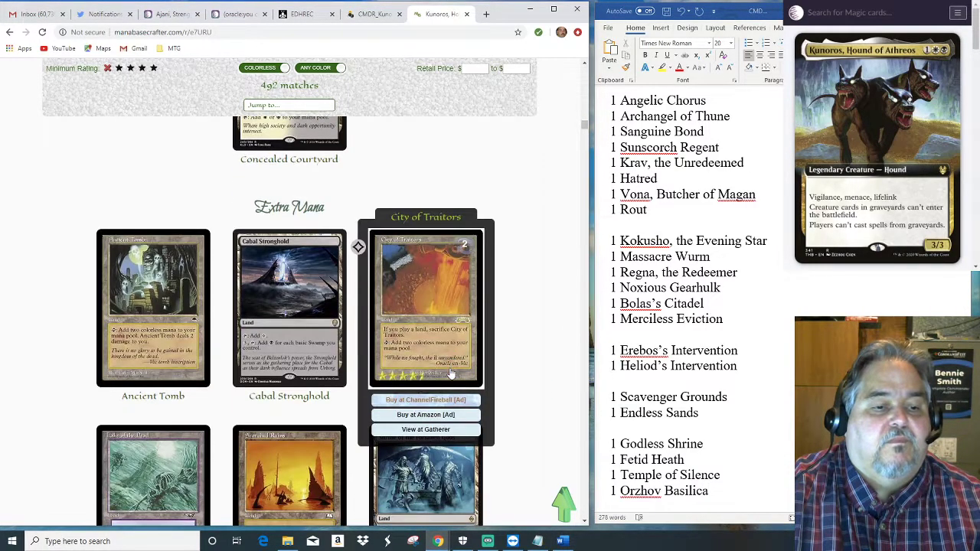
scroll(541, 370, down, 4)
scroll(540, 369, down, 5)
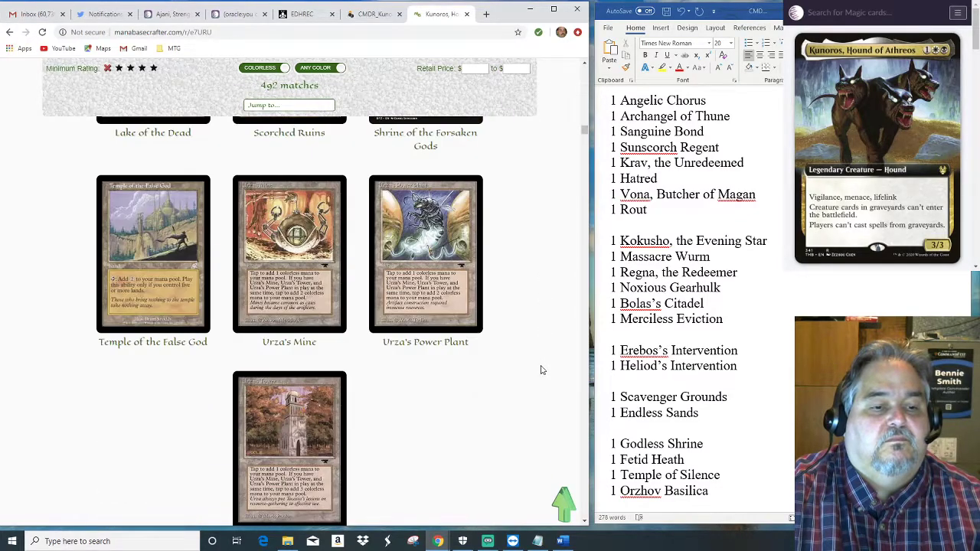
scroll(540, 369, up, 3)
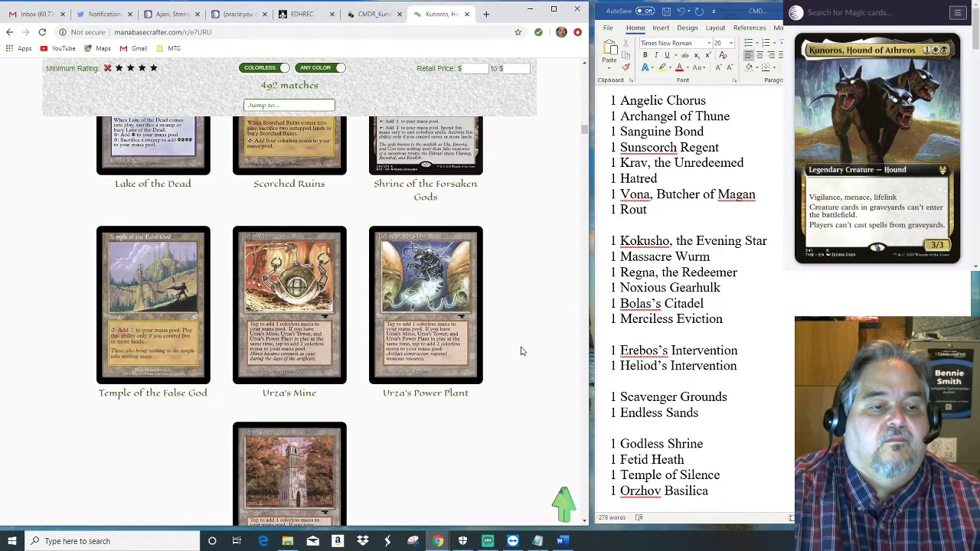
mouse_move(153, 291)
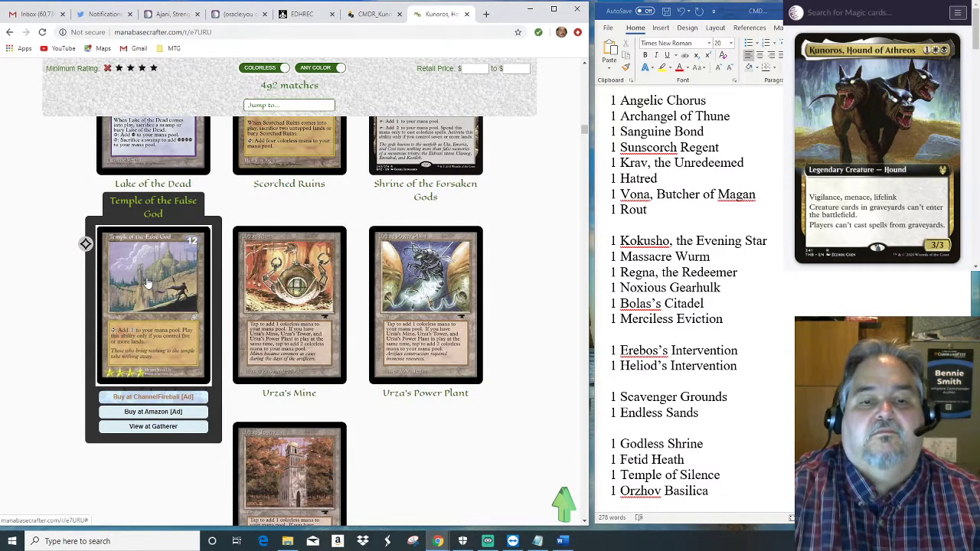
scroll(524, 362, down, 7)
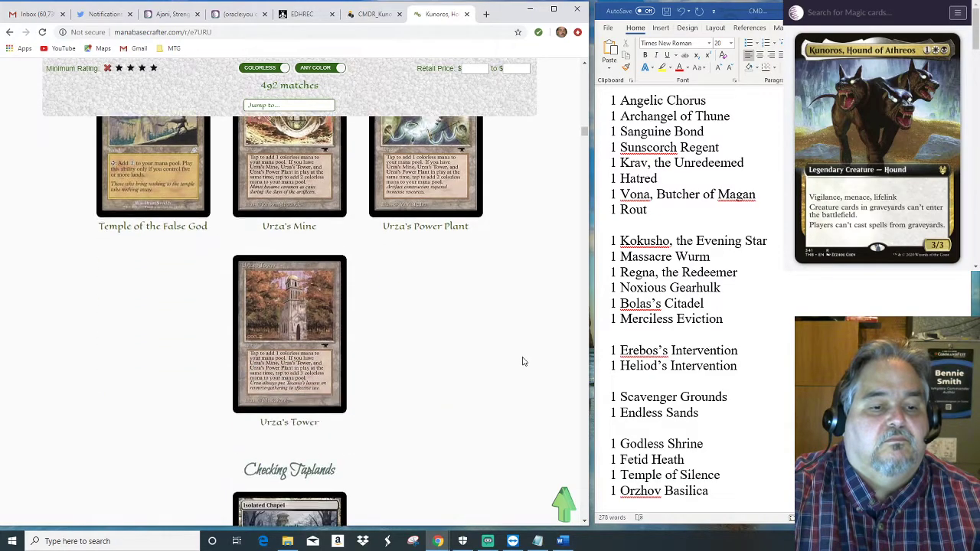
click(726, 490)
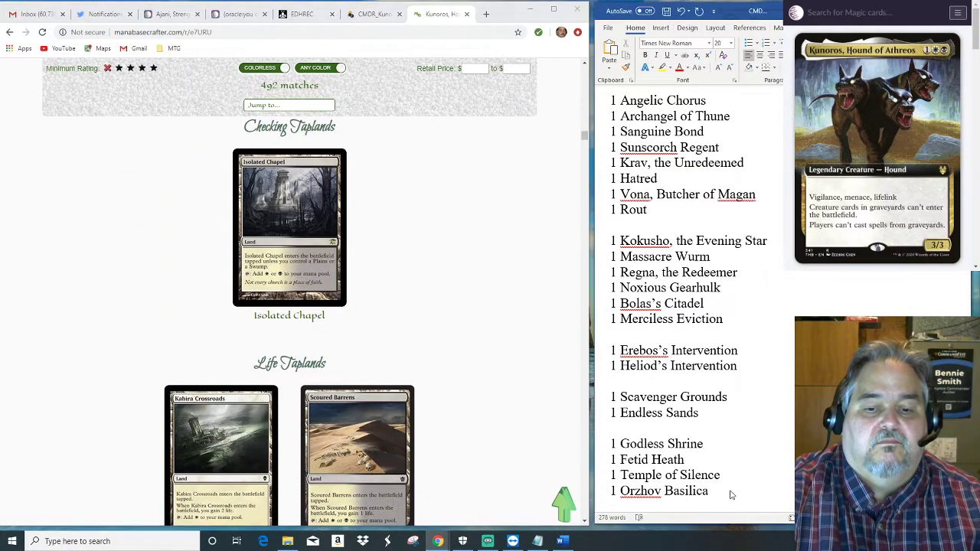
text(1 I)
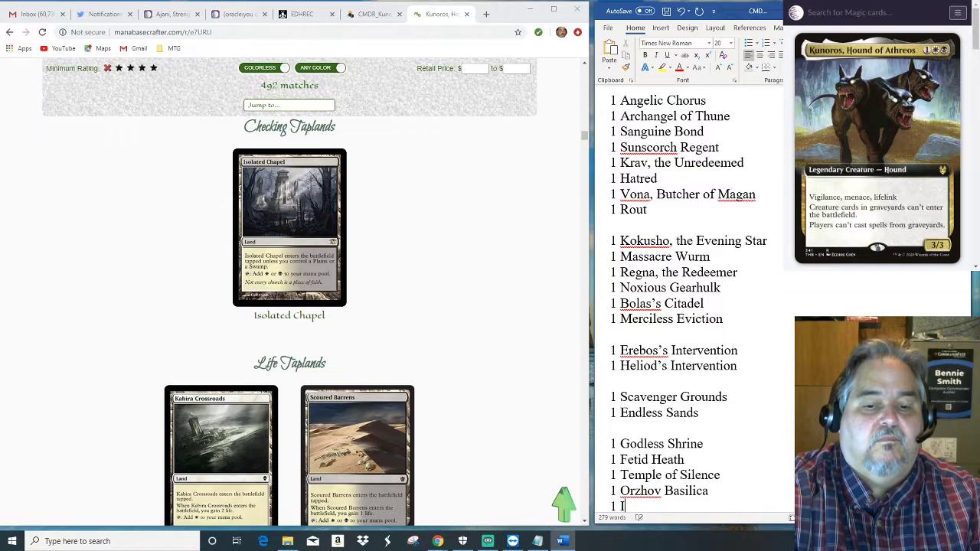
text(solated Chapel)
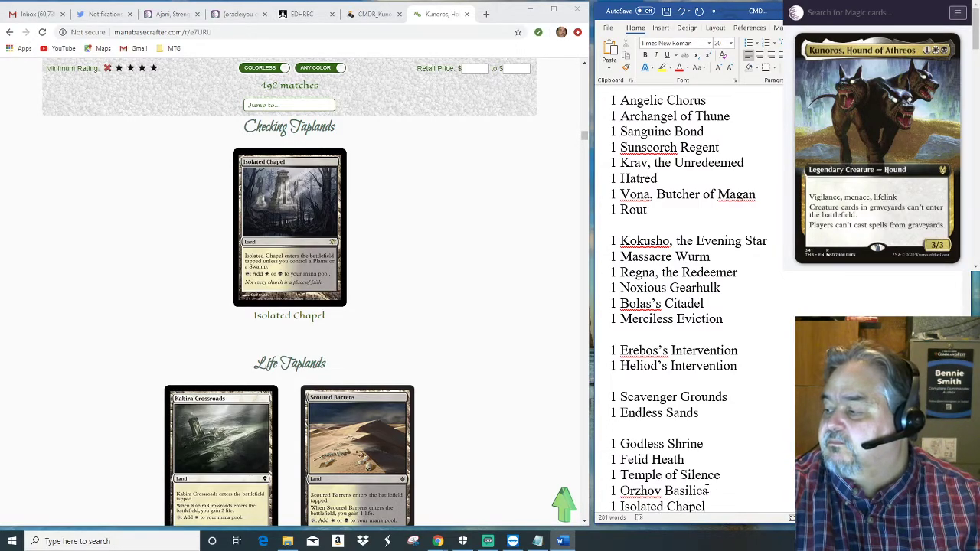
Review the Manabase Crafter categories from Life Taplands and Painlands through Canopies, Taplands and Sacrifice Effects to Threshold Lands.
click(478, 388)
scroll(477, 394, down, 3)
scroll(477, 399, down, 3)
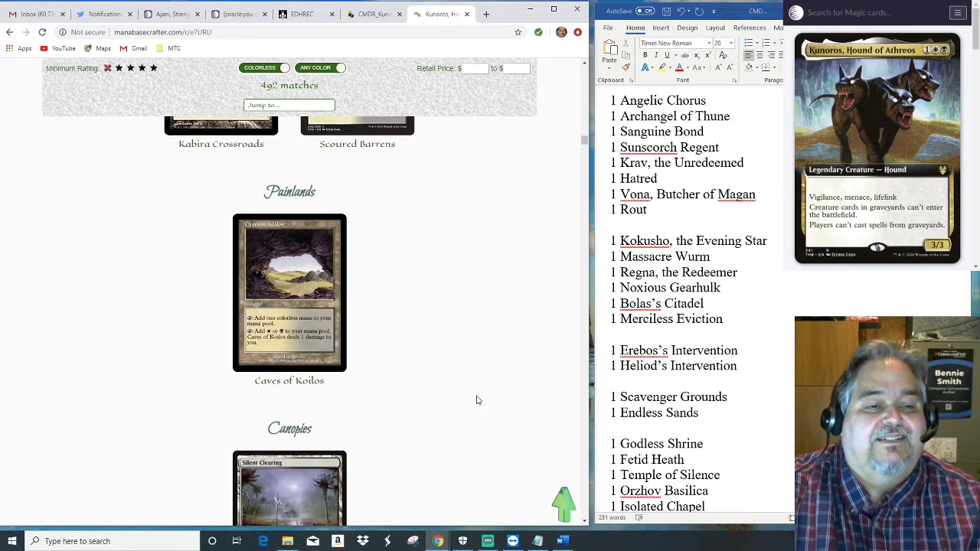
scroll(477, 400, down, 2)
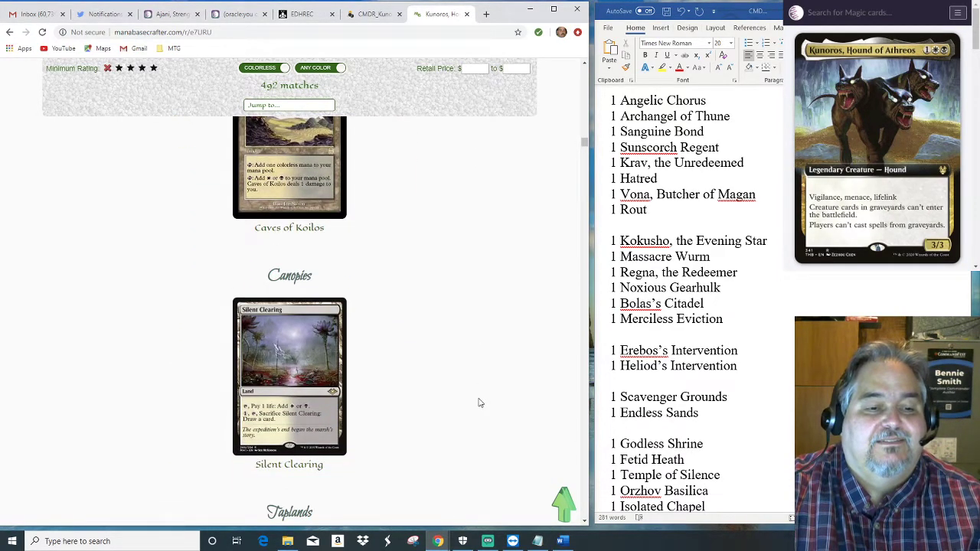
scroll(480, 403, up, 1)
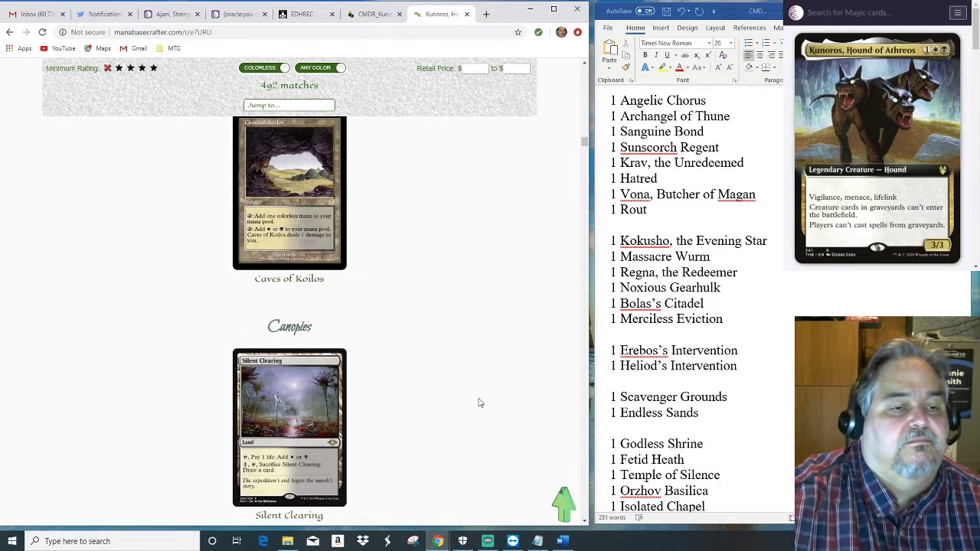
scroll(476, 406, down, 5)
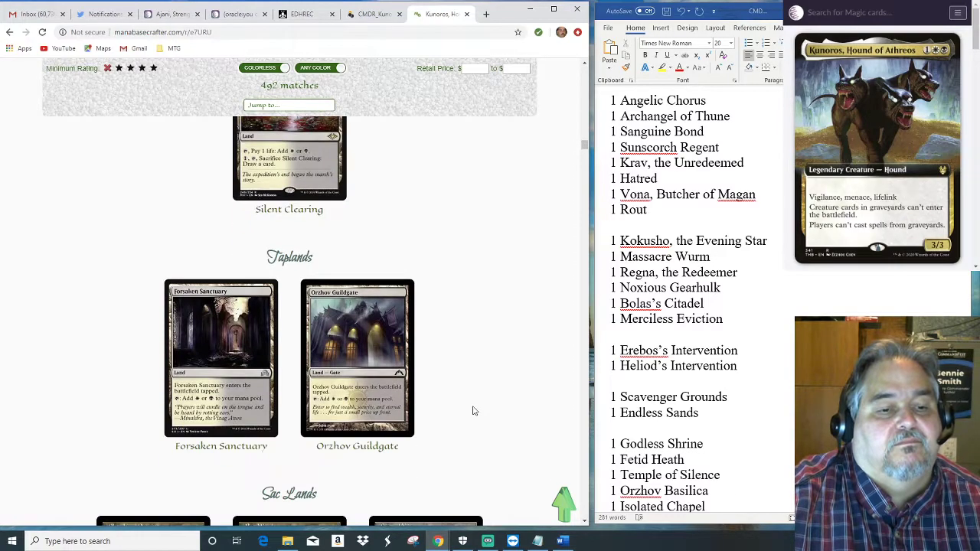
scroll(475, 413, down, 16)
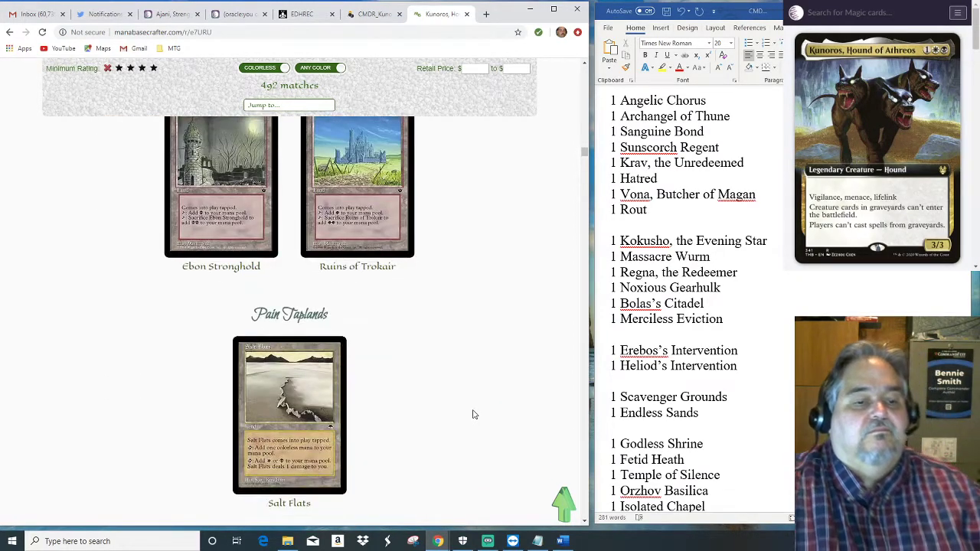
scroll(477, 414, down, 10)
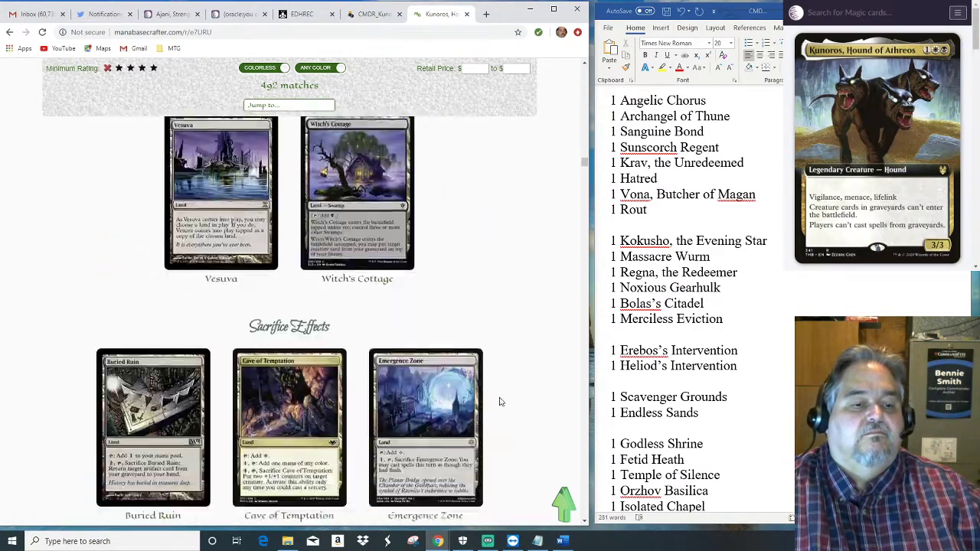
scroll(502, 401, down, 15)
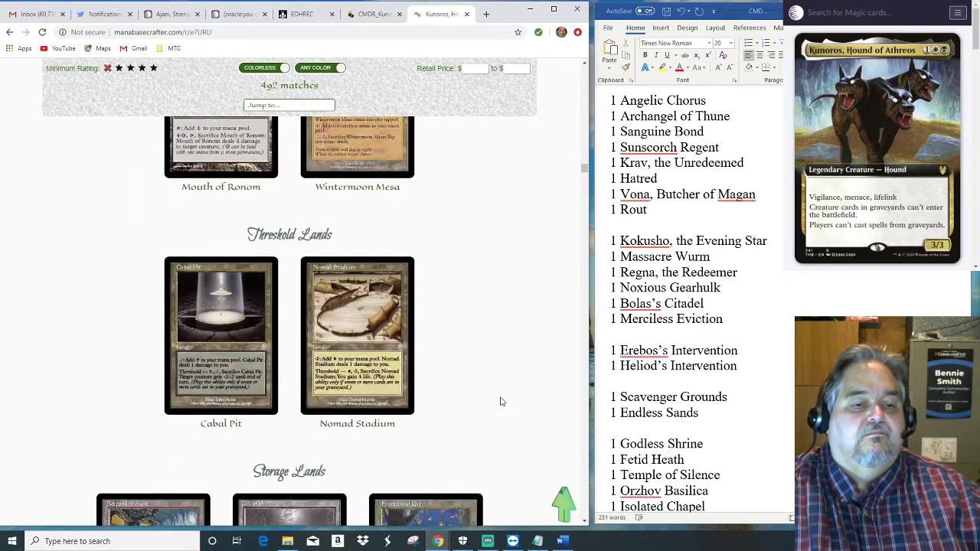
Go on to Other Effects on Manabase Crafter and add 1 Castle Locthwain above Desert of the Glorified in the Word list.
scroll(502, 402, down, 10)
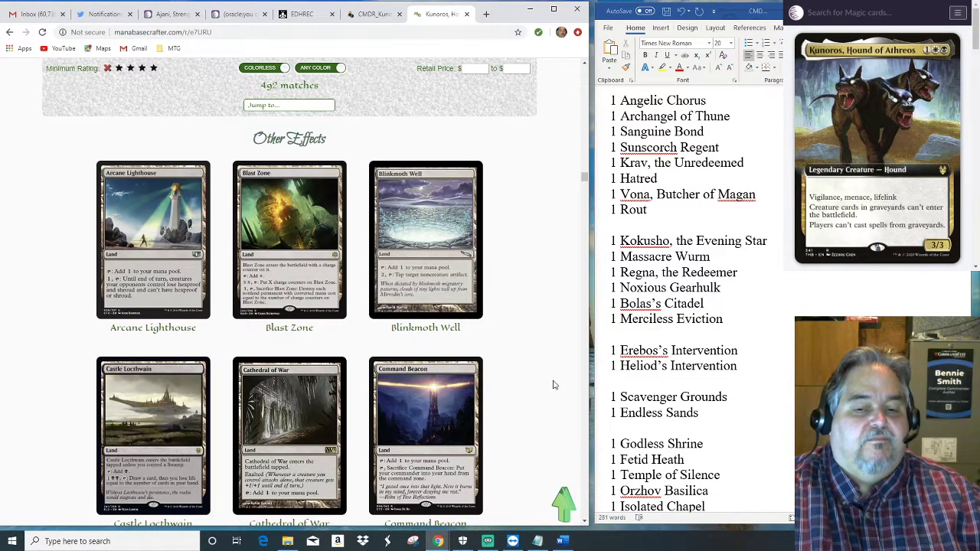
scroll(770, 459, down, 2)
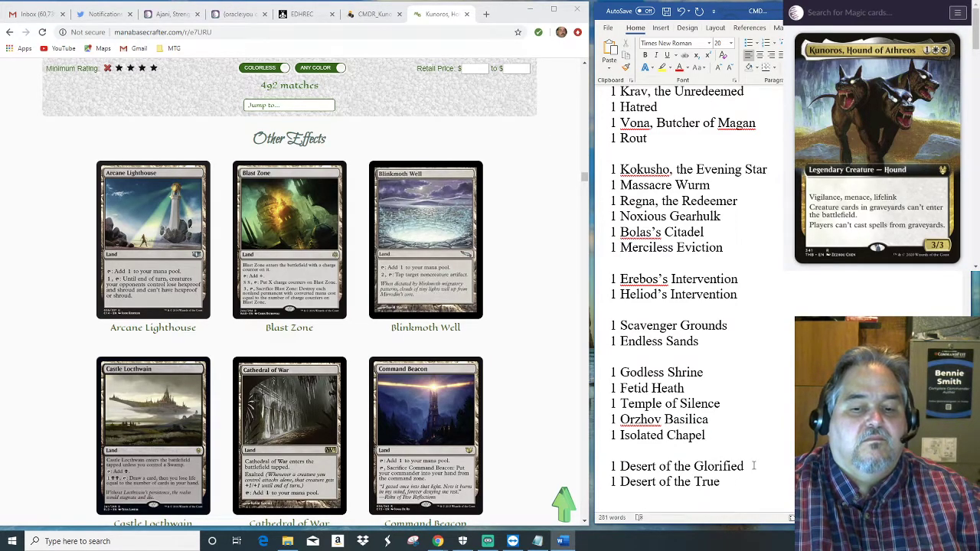
key(Return)
text(1 Castle L)
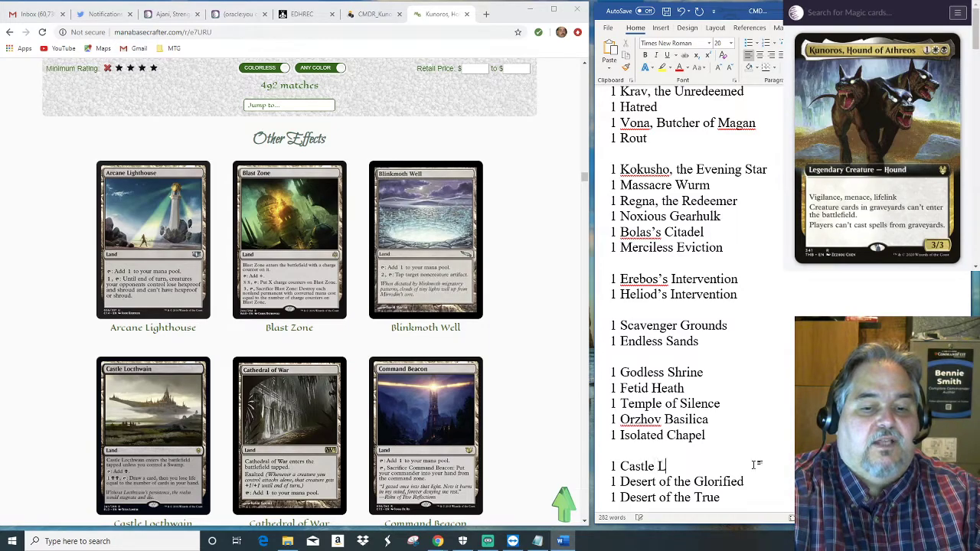
text(octhwain)
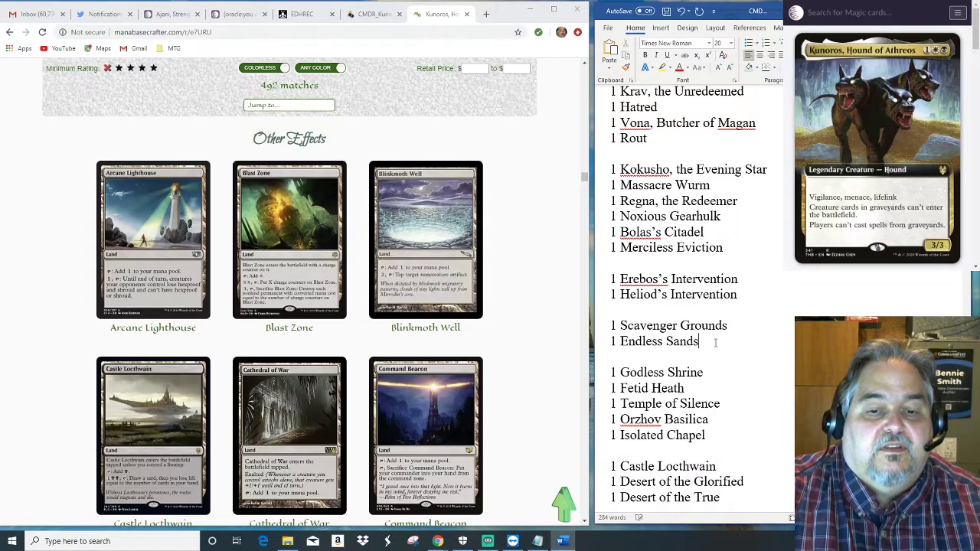
Examine the Other Effects lands and add 1 Eiganjo Castle above Desert of the True, separated from Desert of the Glorified by a blank line.
mouse_move(351, 328)
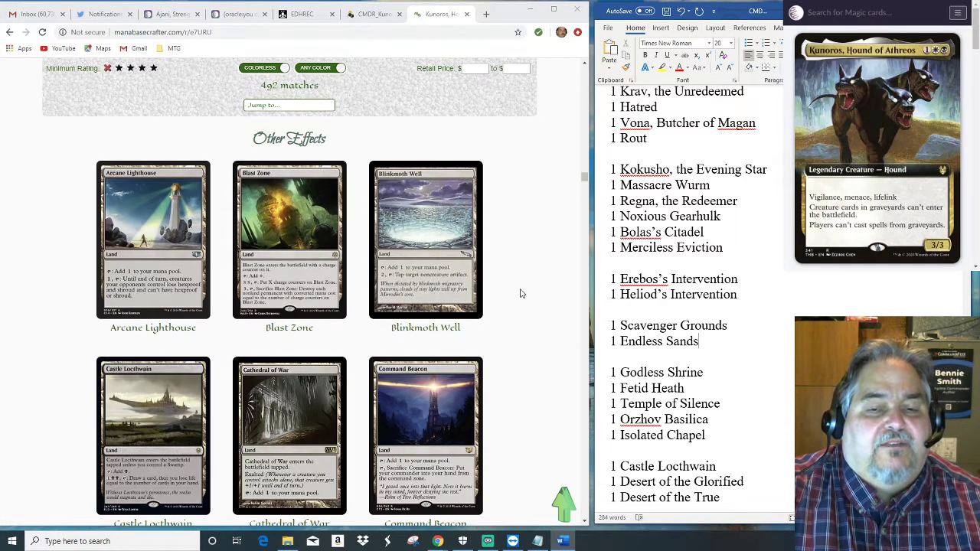
mouse_move(248, 230)
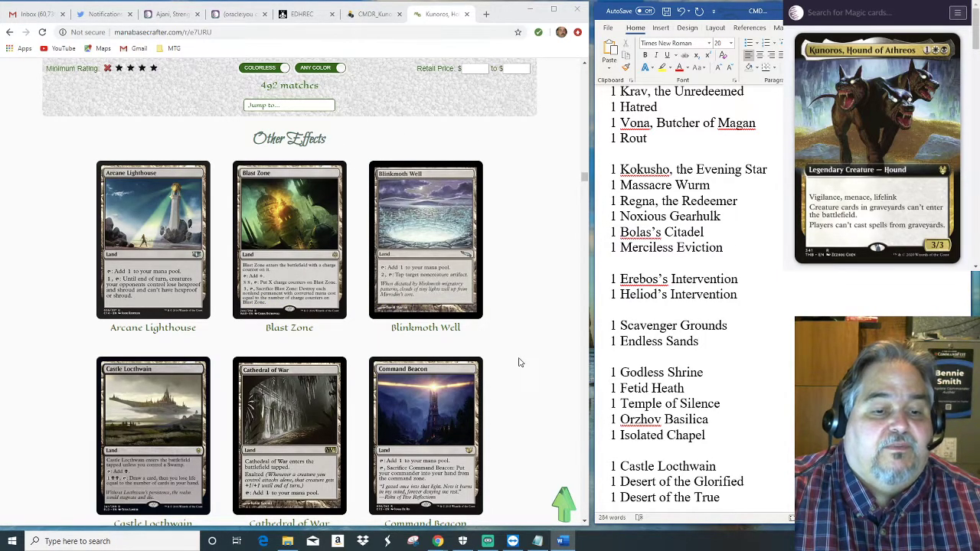
scroll(519, 363, down, 3)
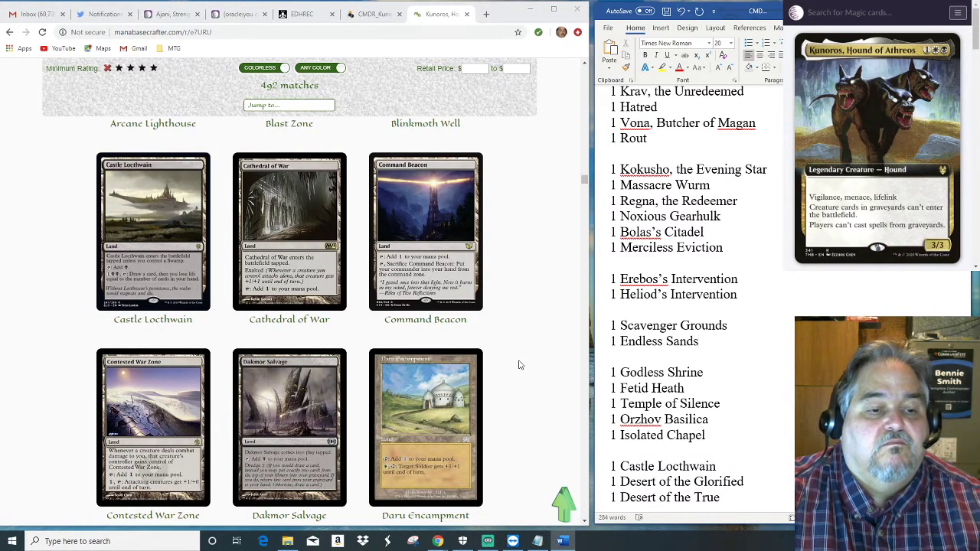
scroll(519, 365, down, 3)
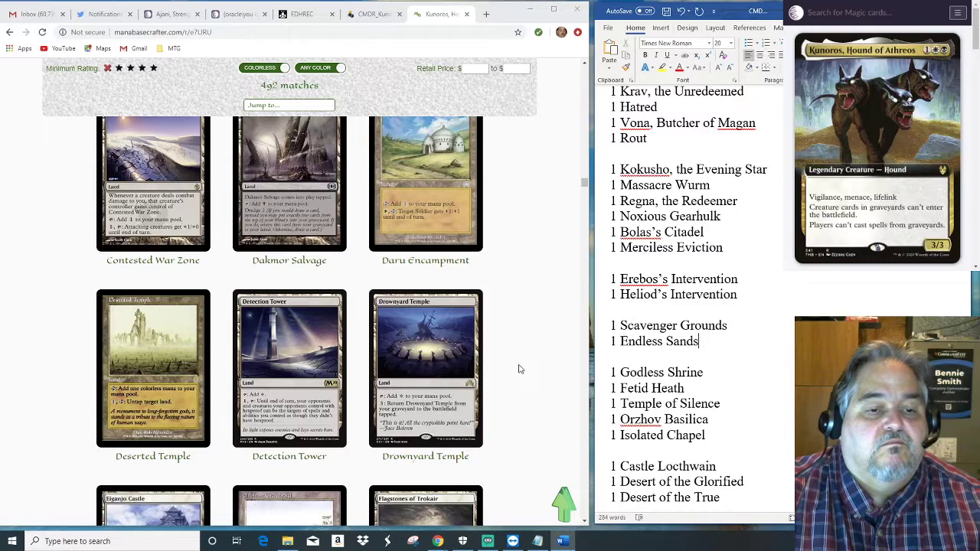
scroll(519, 370, down, 1)
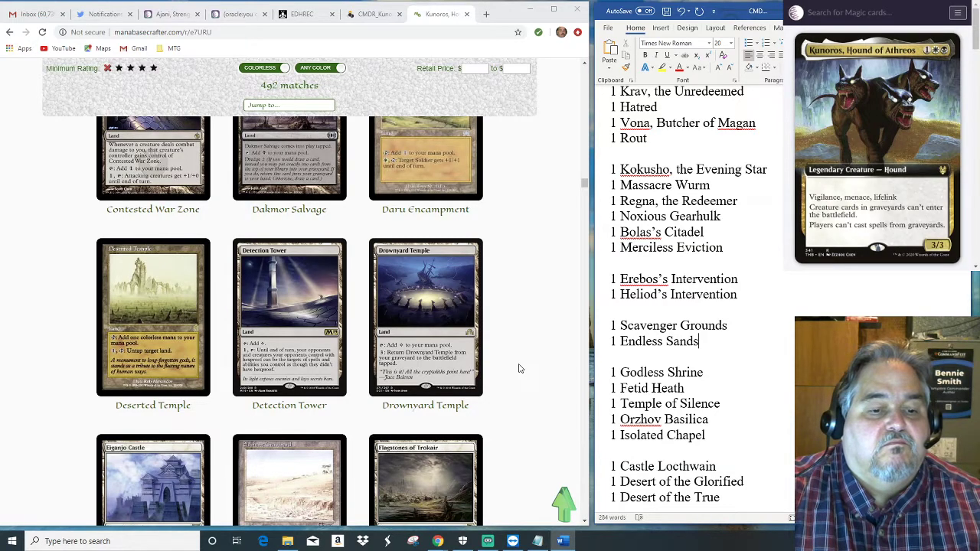
scroll(519, 369, down, 3)
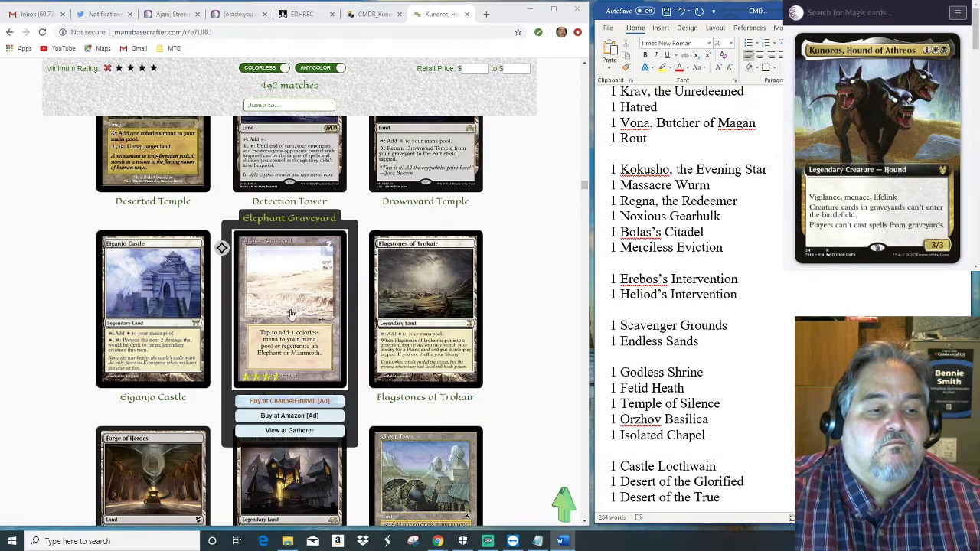
mouse_move(163, 319)
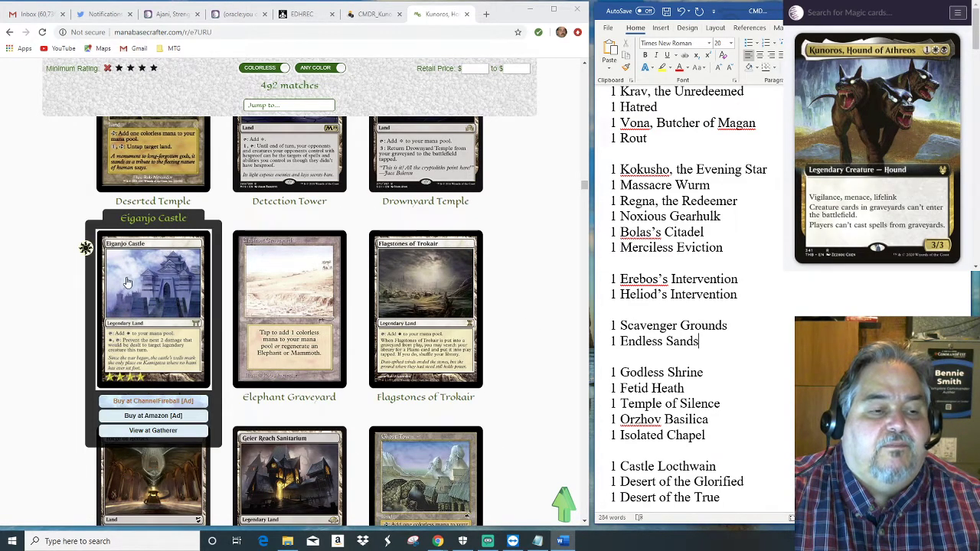
mouse_move(289, 307)
click(766, 481)
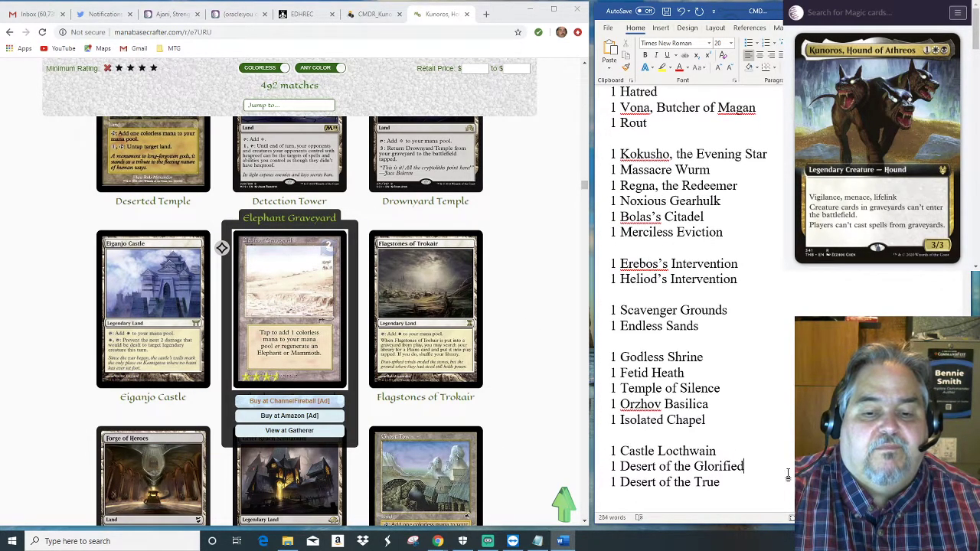
key(Return)
key(Return)
text(1)
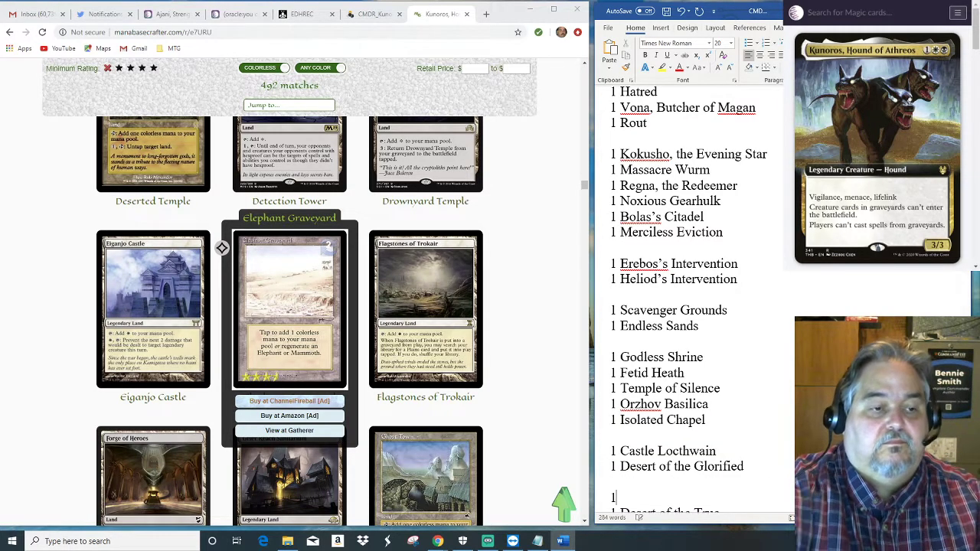
text( Eiganjo Castle)
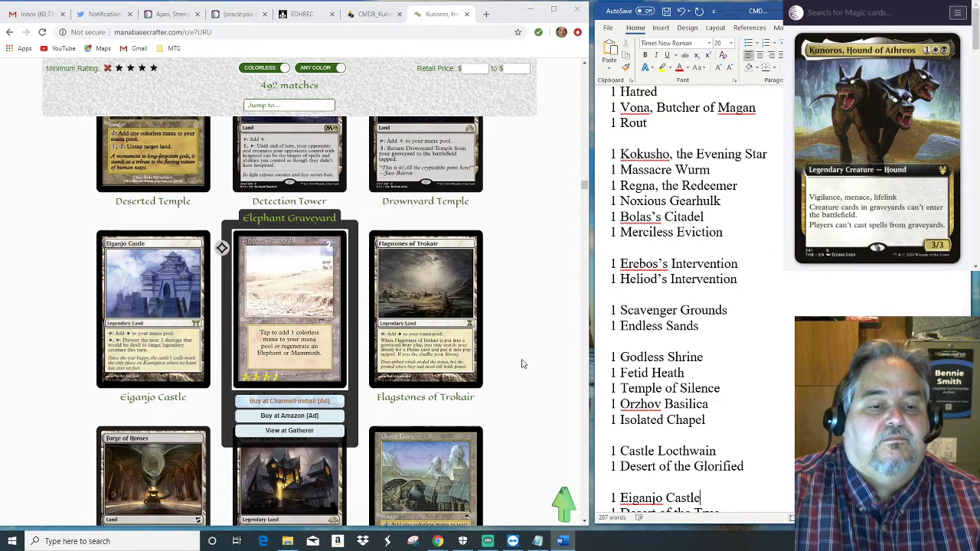
Look further through the Other Effects lands on Manabase Crafter and add 1 Hall of Heliod's Generosity below Endless Sands in the Word list.
scroll(523, 372, down, 3)
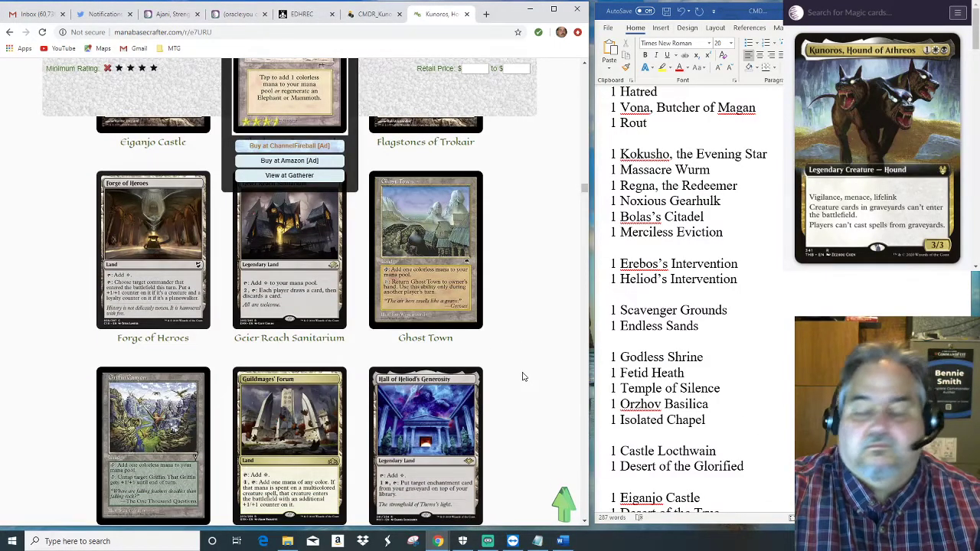
scroll(524, 377, down, 2)
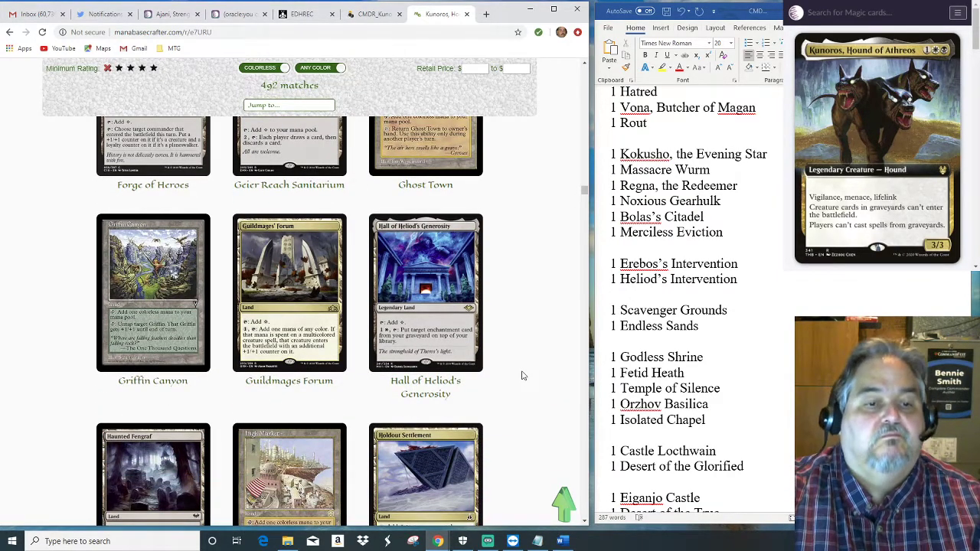
scroll(523, 376, down, 1)
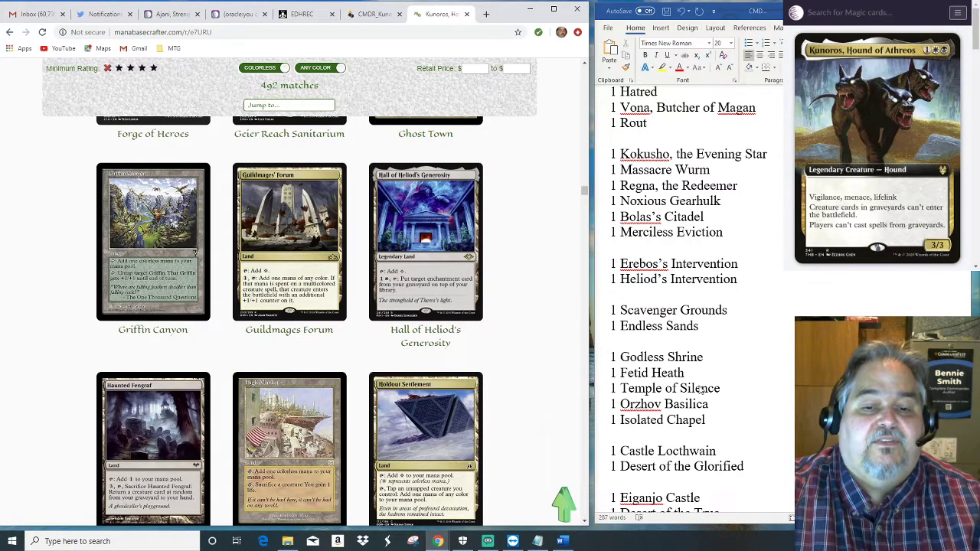
click(710, 327)
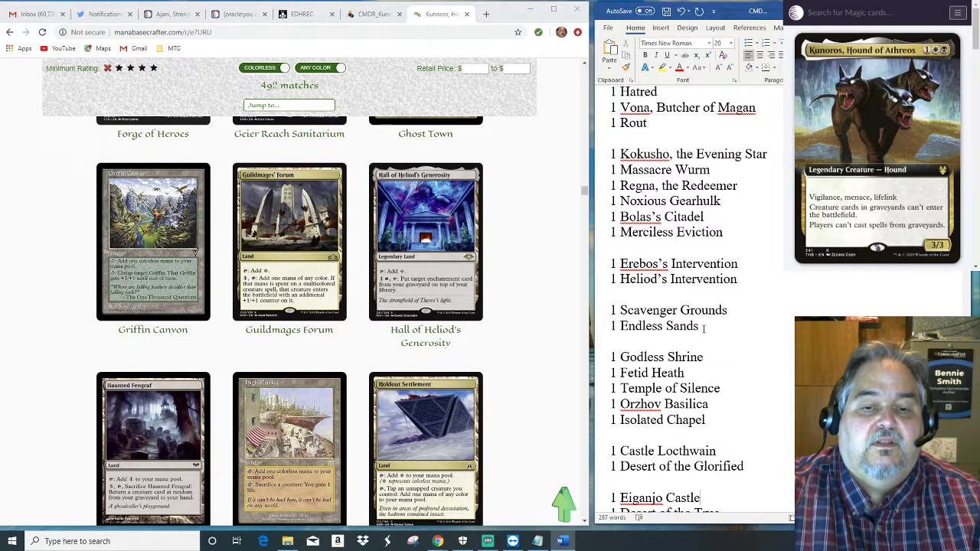
key(Return)
text(1 )
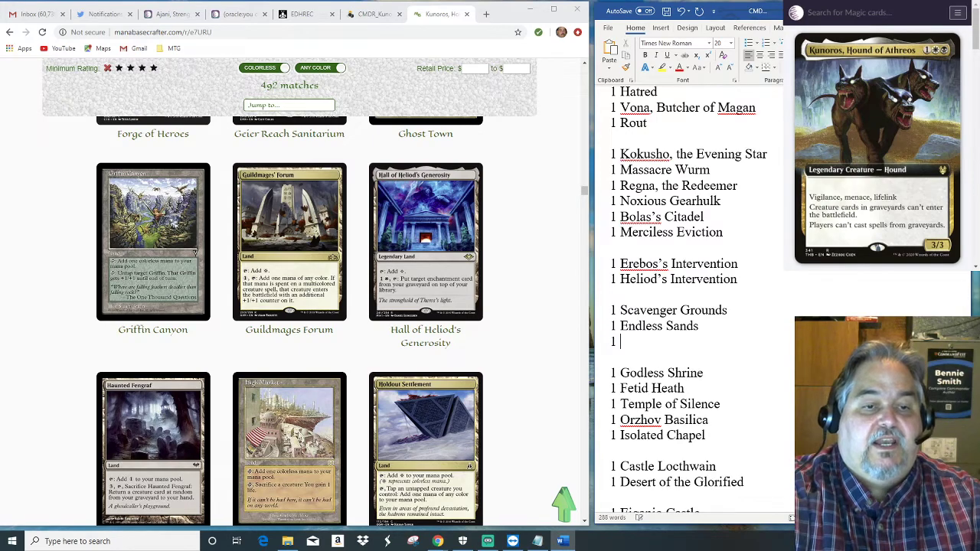
text(Hall of)
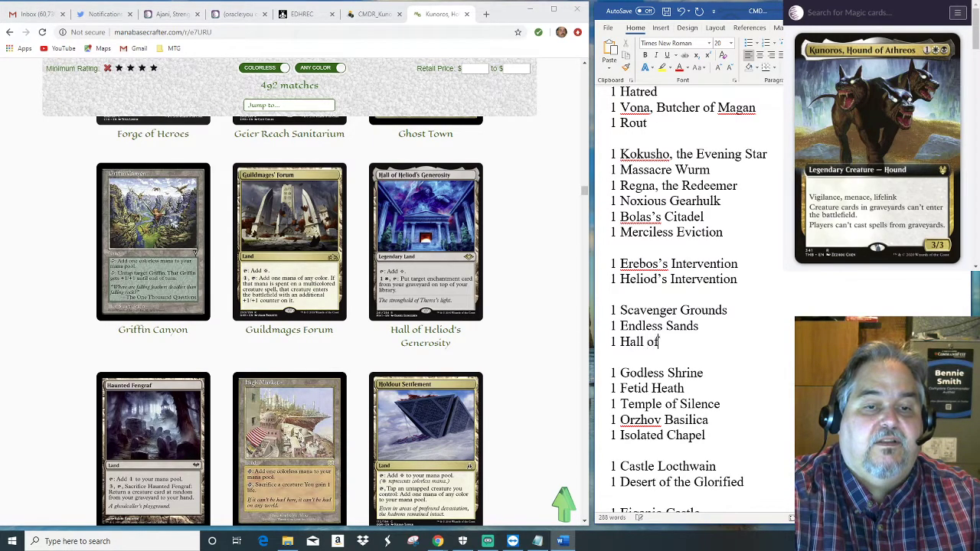
text( Heliod's Gener)
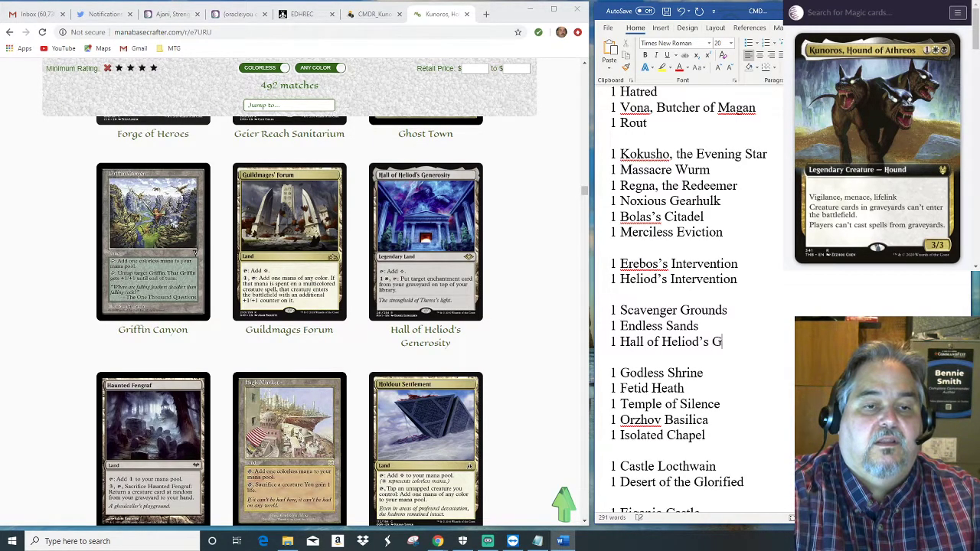
text(osity)
key(BackSpace)
key(BackSpace)
text(ity)
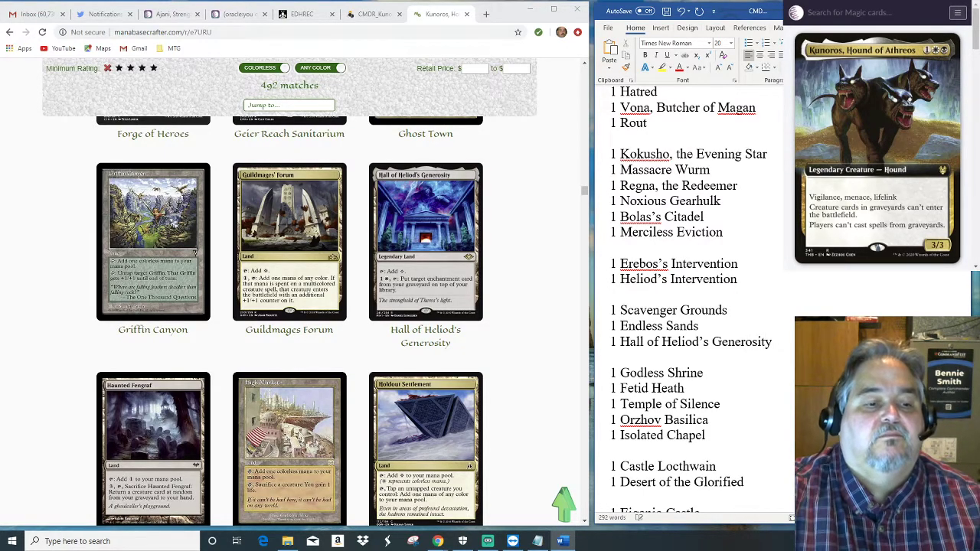
Continue through the utility lands and add 1 Mikokoro, Center of the Sea and 1 Miren, the Moaning Well below Hall of Heliod's Generosity.
scroll(526, 373, down, 2)
scroll(526, 374, down, 3)
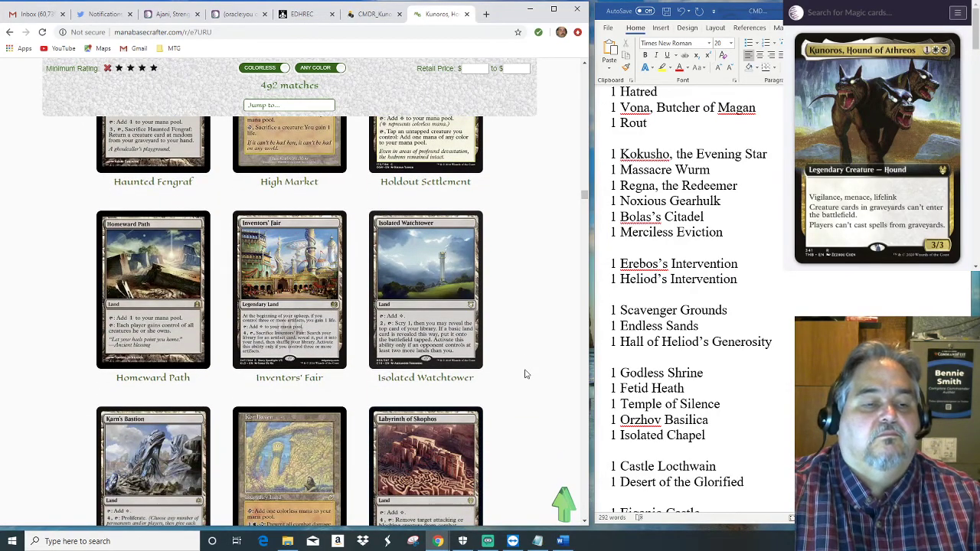
scroll(526, 373, down, 2)
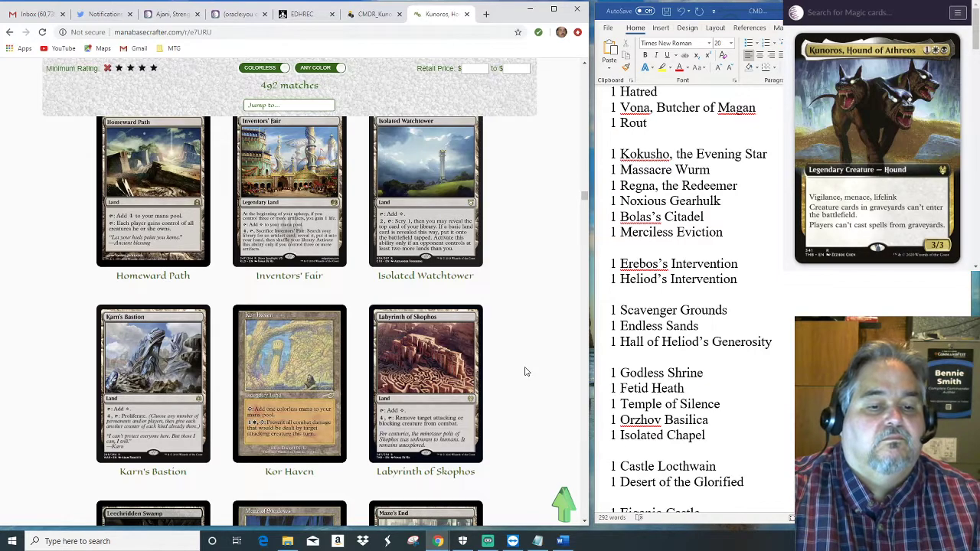
scroll(526, 373, down, 2)
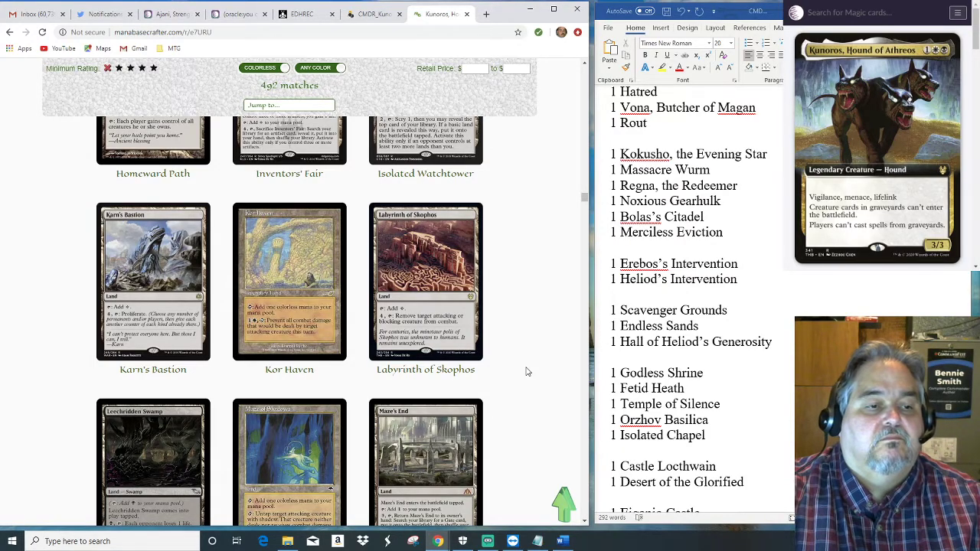
scroll(527, 372, down, 7)
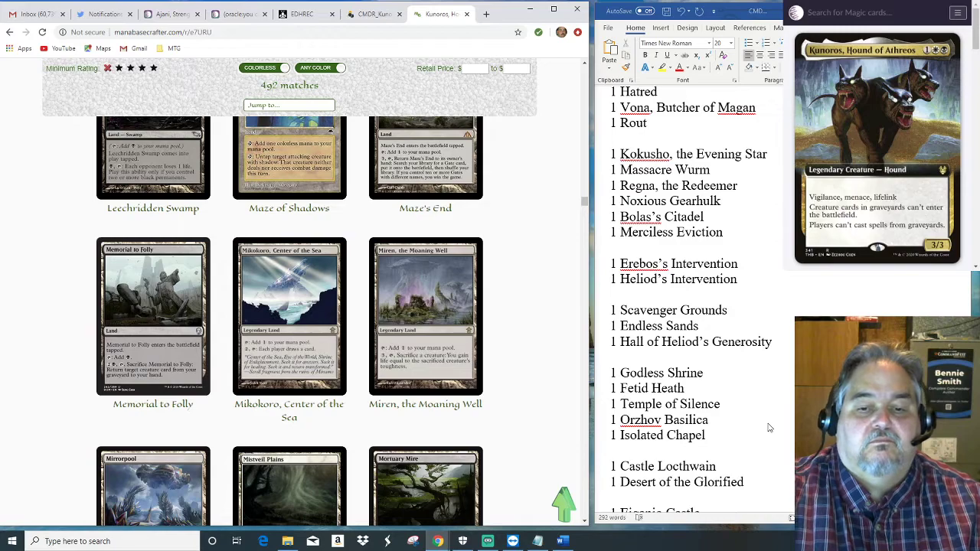
click(779, 344)
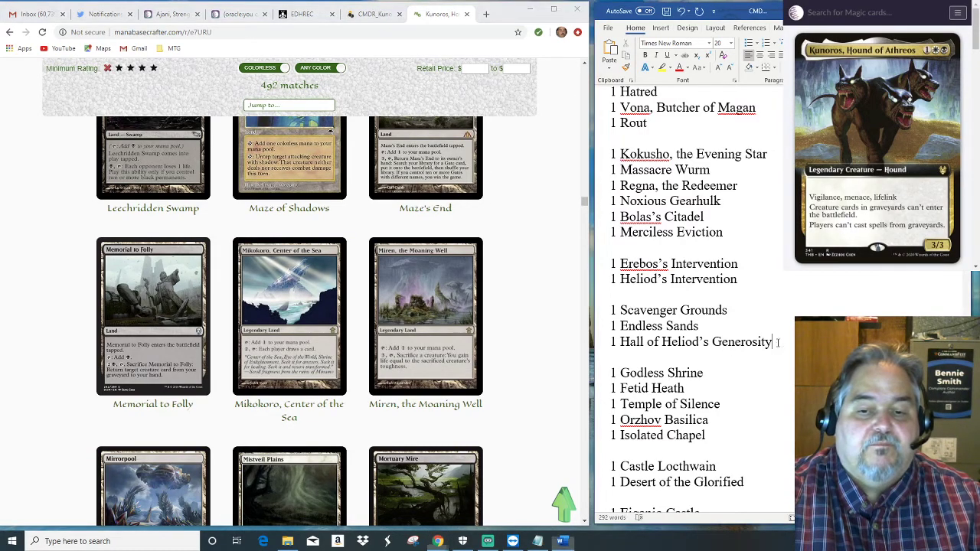
key(Return)
text(1 Mikokoro, Center of the)
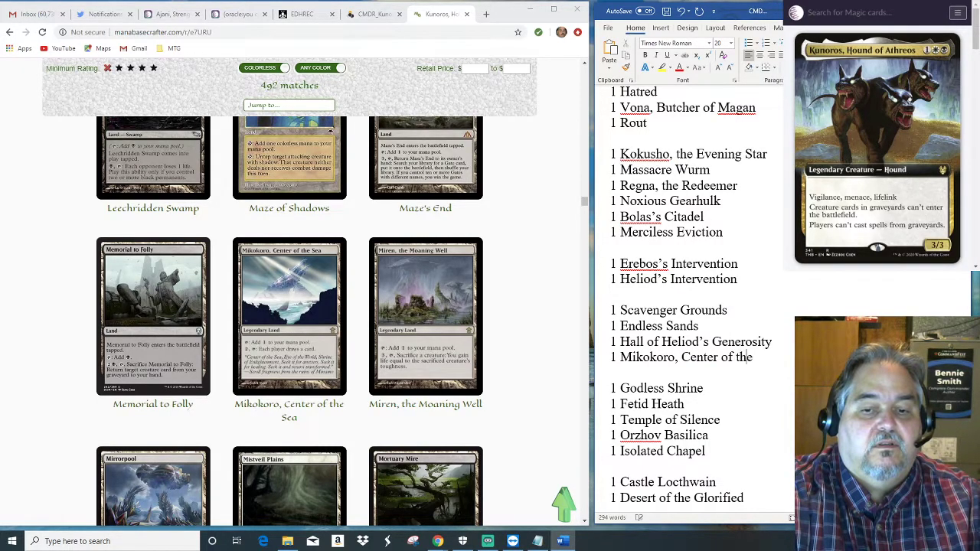
text( Sea)
key(Return)
text(1 M)
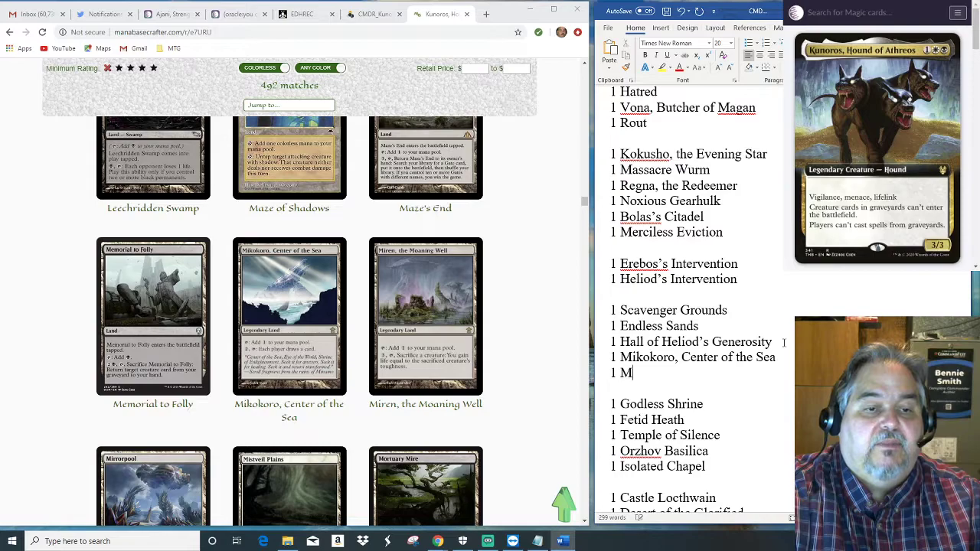
text(iren, the Moaning Well)
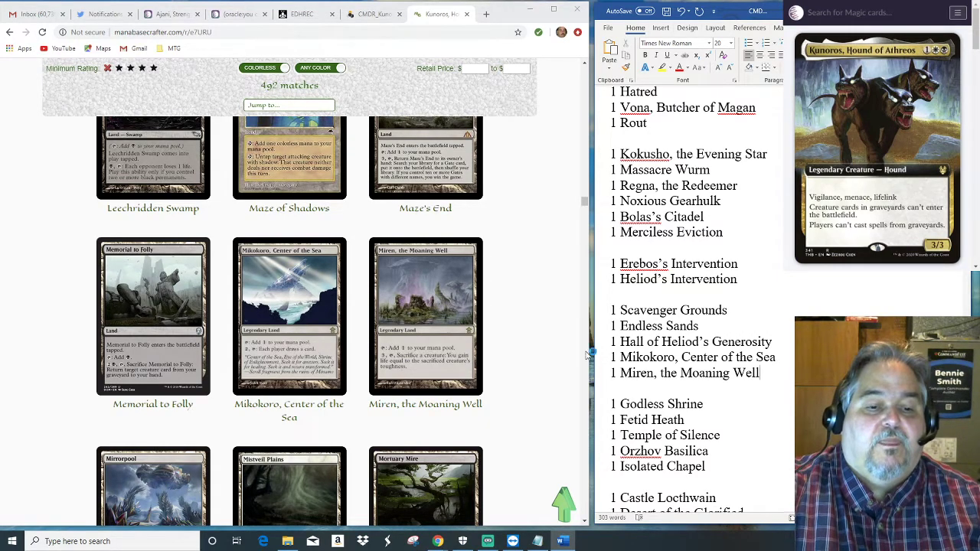
Check the next lands on Manabase Crafter and add 1 Mirrorpool below Miren, the Moaning Well in the Word list.
click(526, 357)
scroll(525, 357, down, 2)
scroll(523, 357, down, 1)
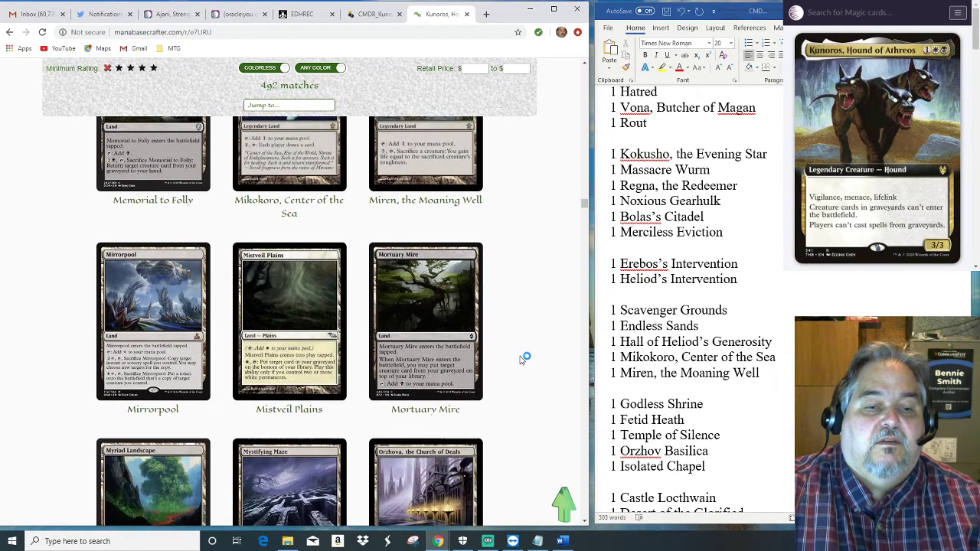
click(771, 377)
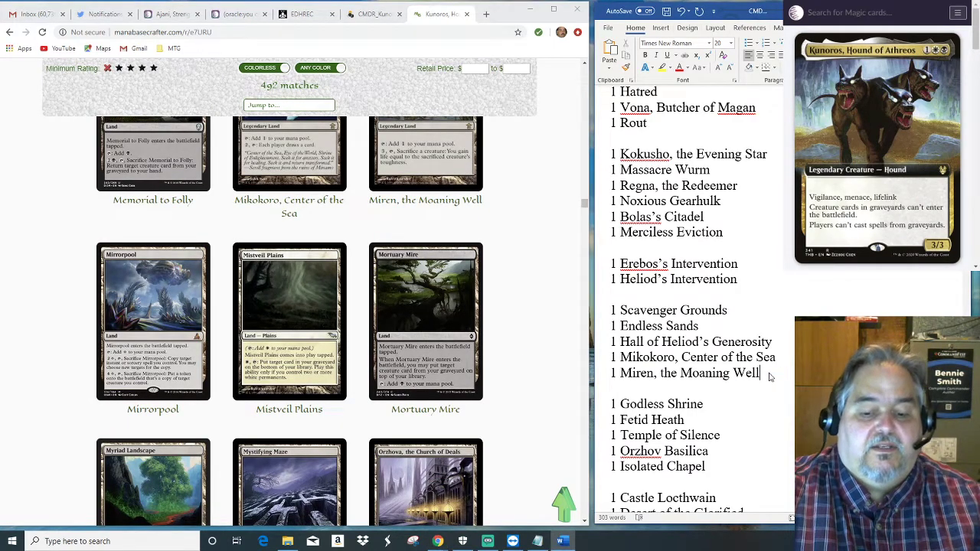
key(Return)
text(1 Mirr)
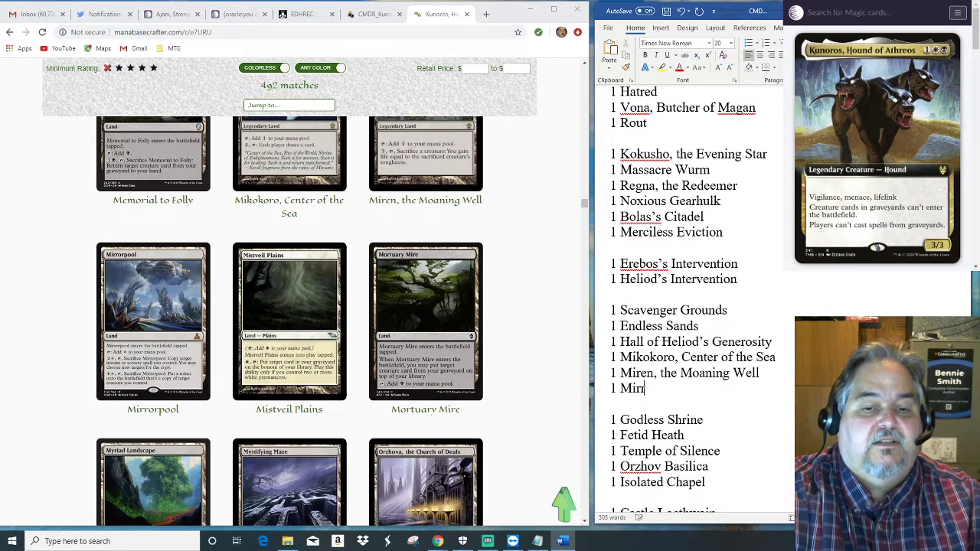
text(orpool)
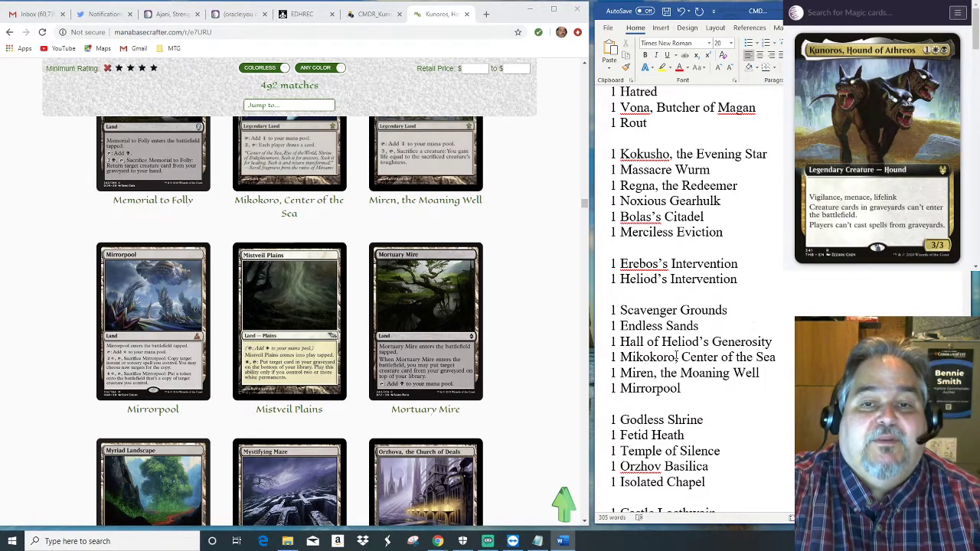
Go on to the following row of lands and add 1 Myriad Landscape below Mirrorpool in the Word list.
scroll(529, 361, down, 3)
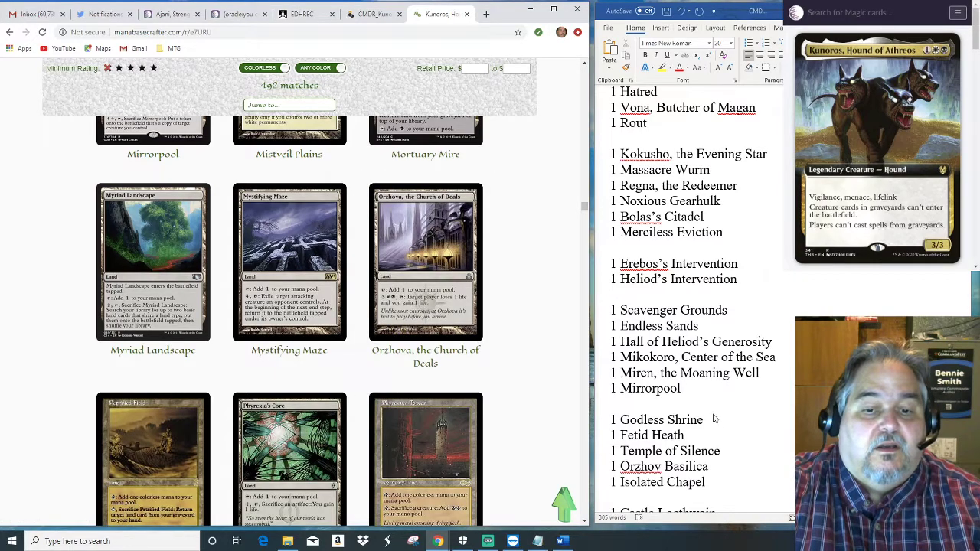
click(692, 392)
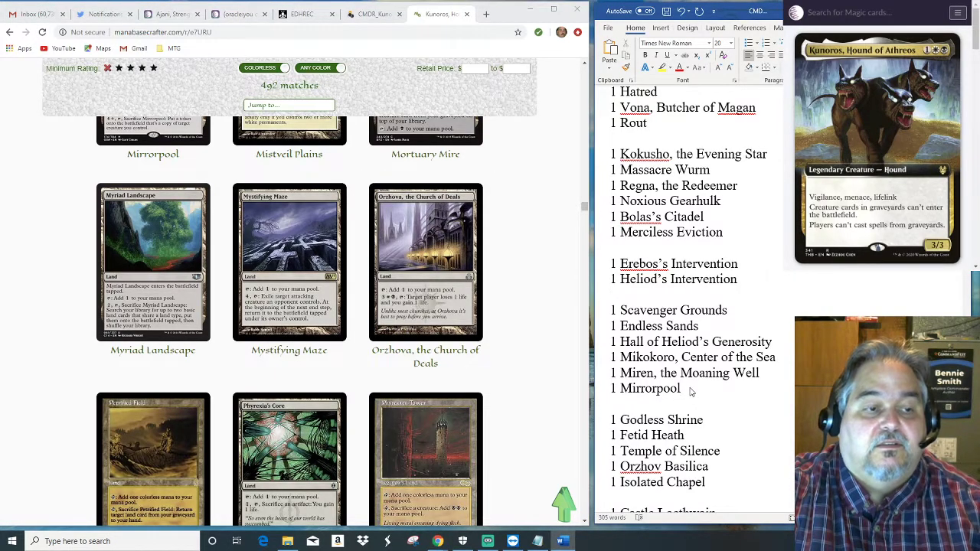
key(Return)
text(1 My)
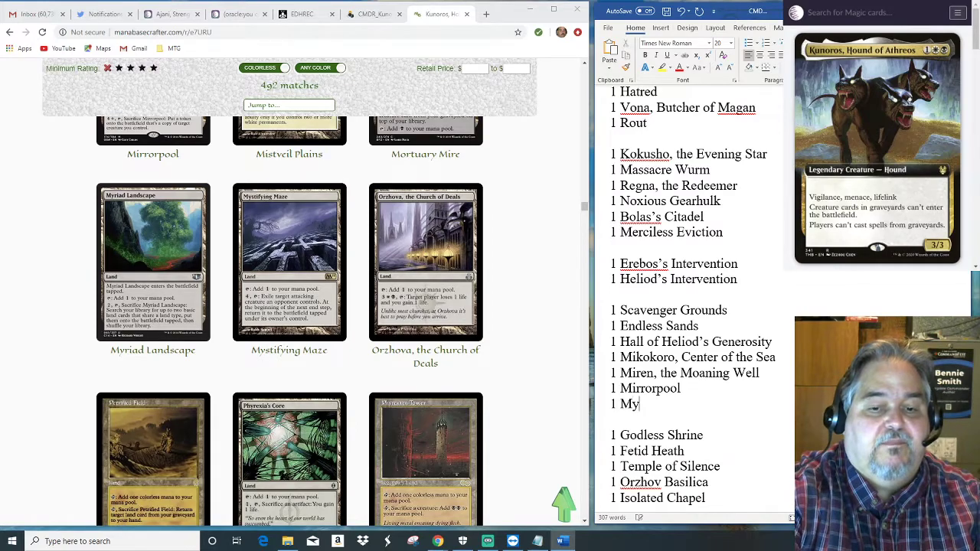
text(riad Landscape)
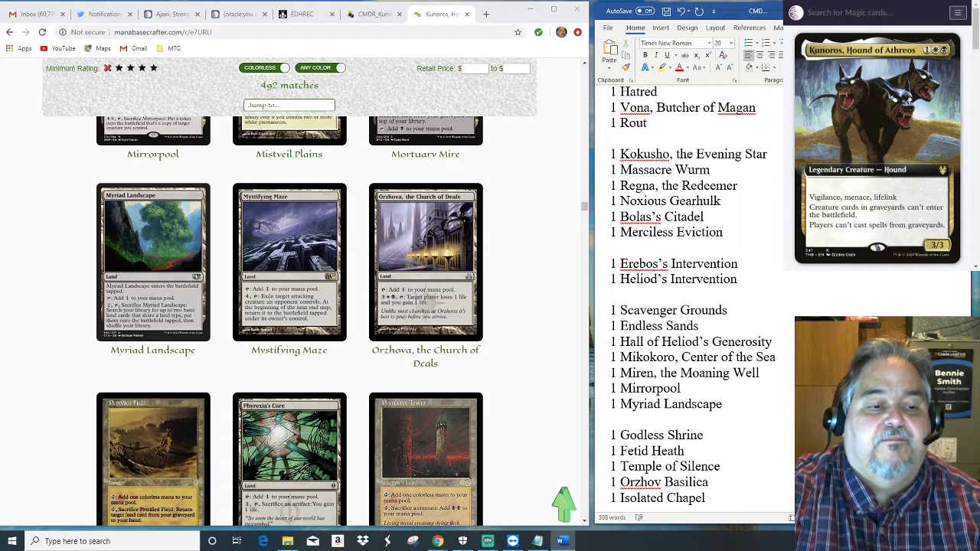
Review the lands from Petrified Field to Starlit Sanctum and add 1 Shizo, Death's Storehouse below Desert of the Glorified in the Word list.
click(522, 373)
scroll(523, 382, down, 3)
scroll(524, 382, down, 3)
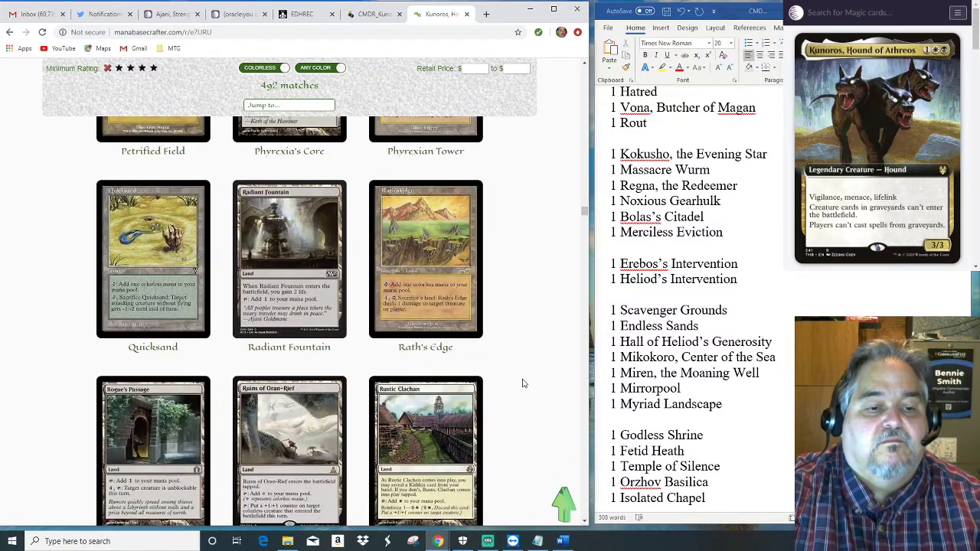
scroll(524, 384, down, 1)
scroll(524, 384, down, 2)
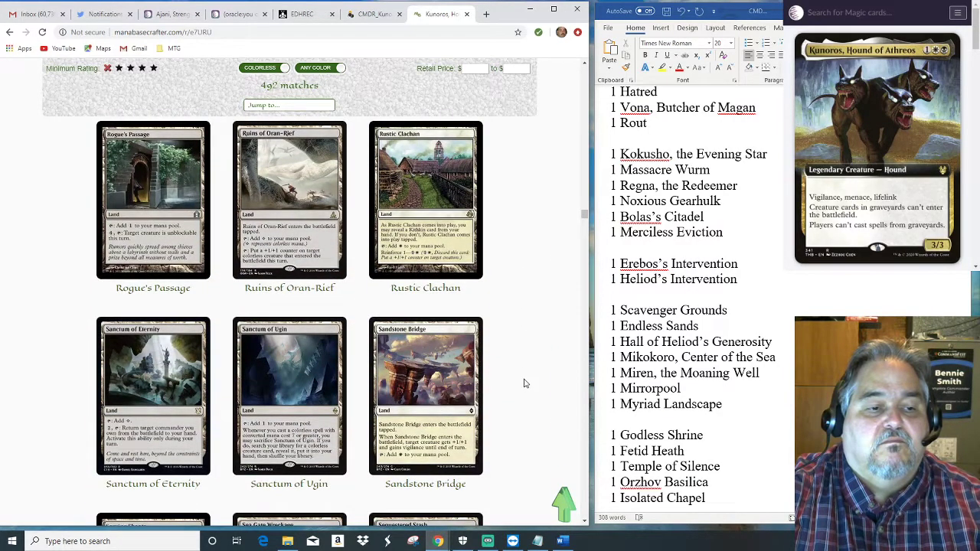
scroll(525, 383, down, 3)
scroll(525, 384, down, 4)
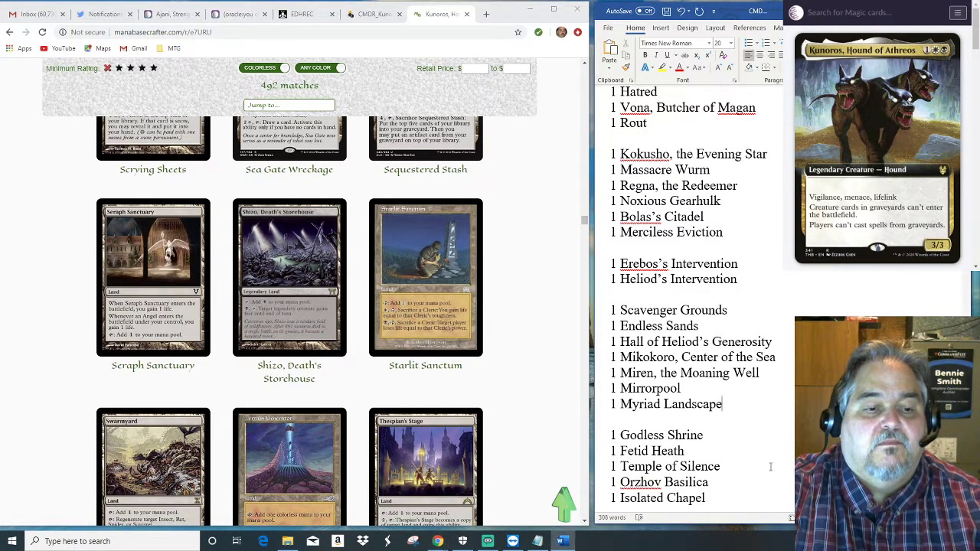
scroll(771, 470, down, 2)
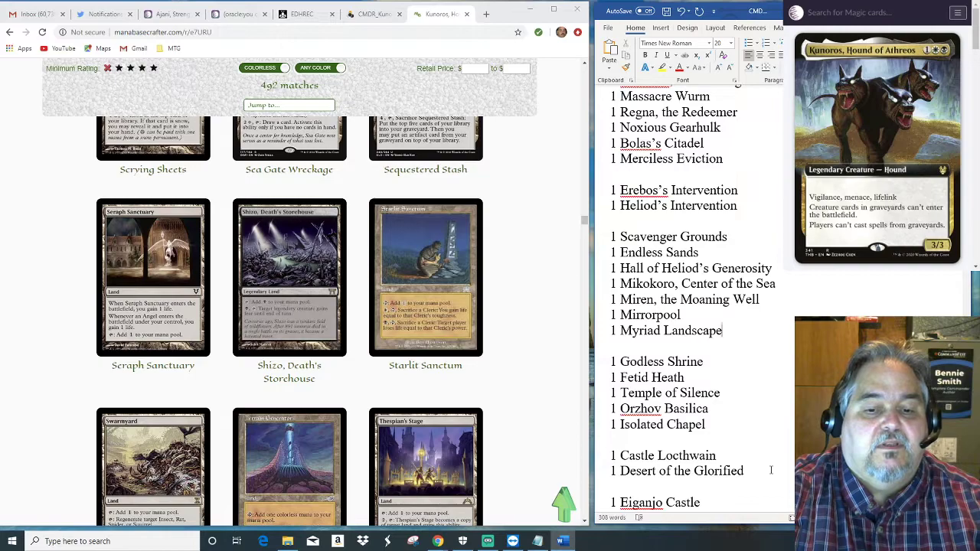
scroll(771, 470, down, 1)
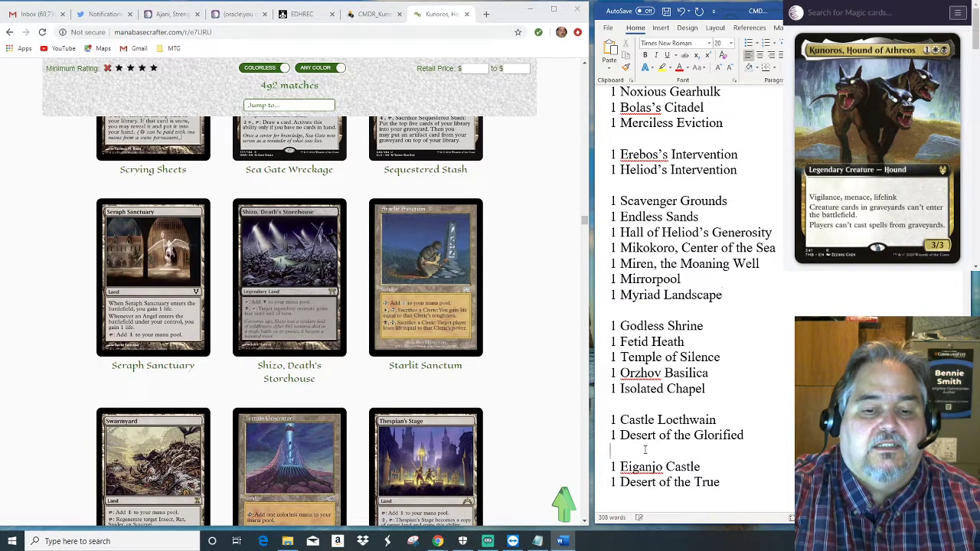
key(Return)
text(1 S)
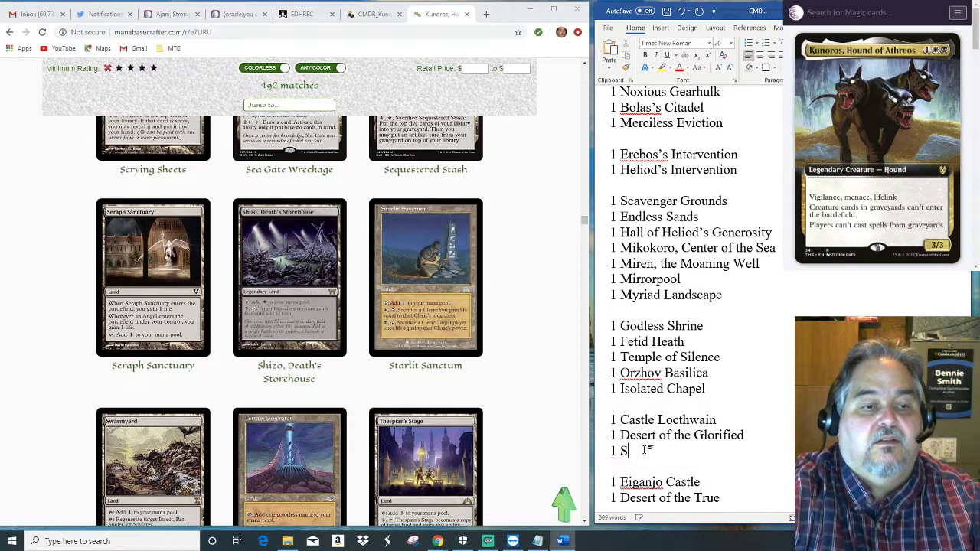
text(hizo, Death's)
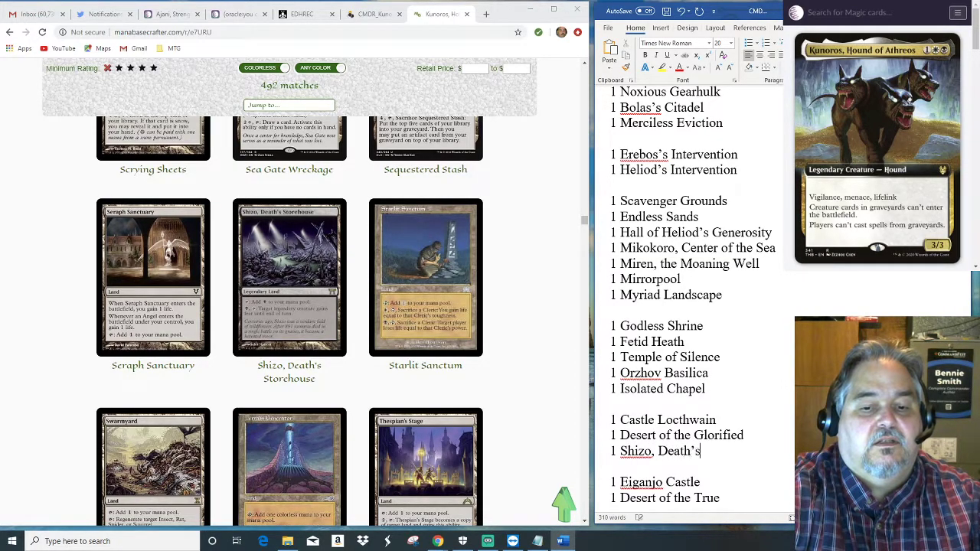
text( Storehouse)
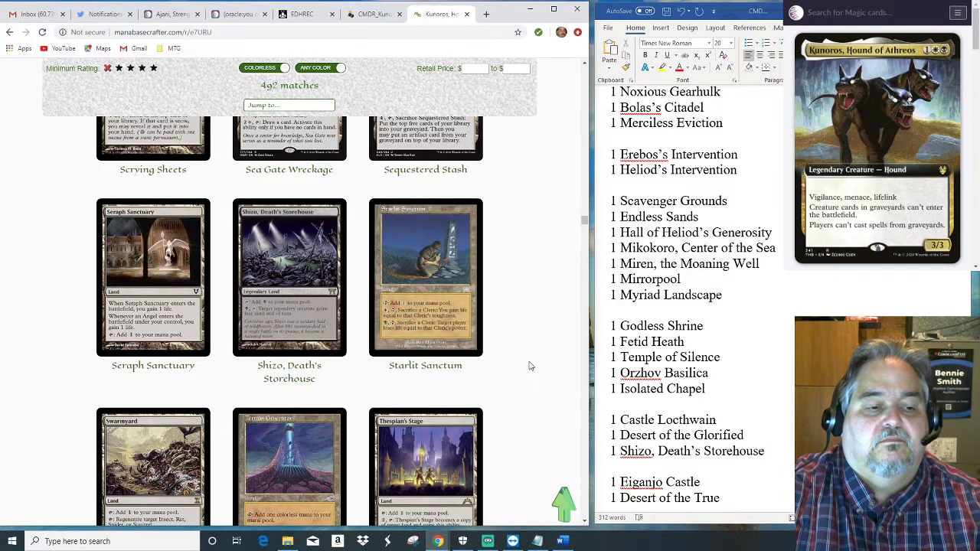
Review the utility lands from Swarmyard to Volrath's Stronghold and add 1 Vault of the Archangel below Myriad Landscape in the Word list.
scroll(528, 370, down, 3)
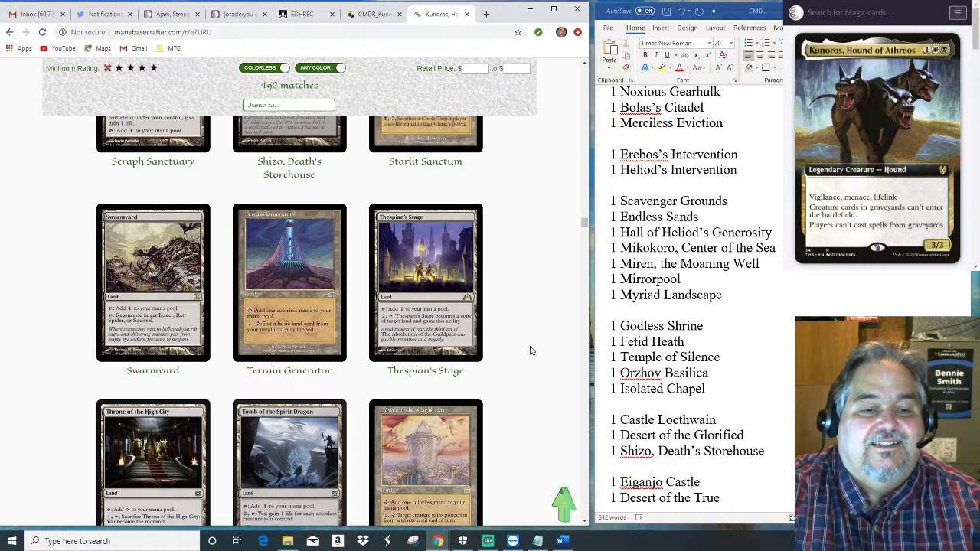
scroll(531, 353, down, 1)
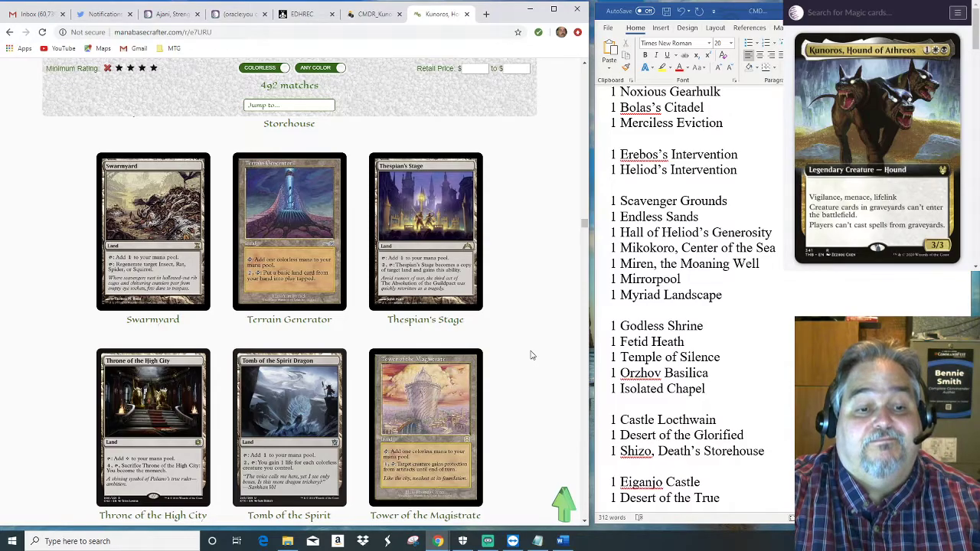
scroll(532, 357, down, 3)
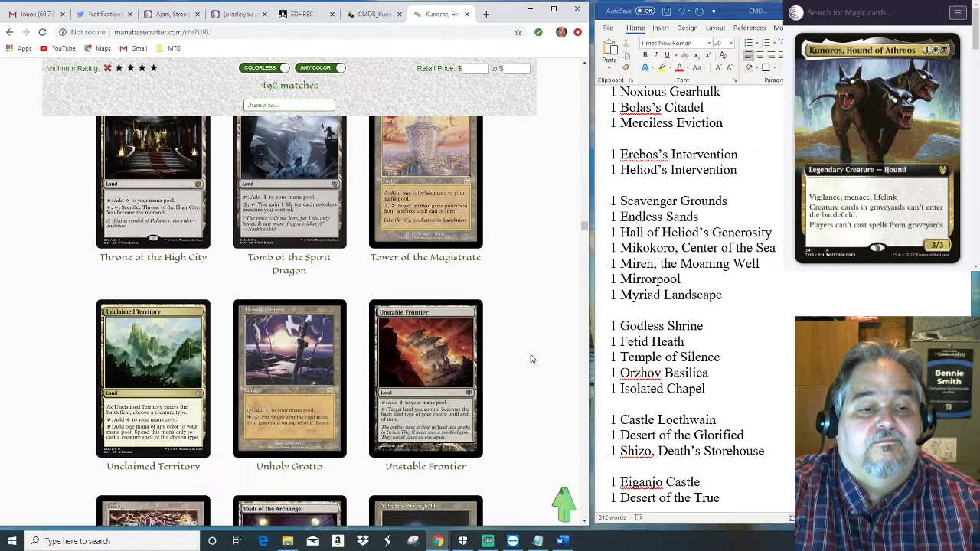
scroll(532, 359, down, 2)
scroll(532, 359, down, 1)
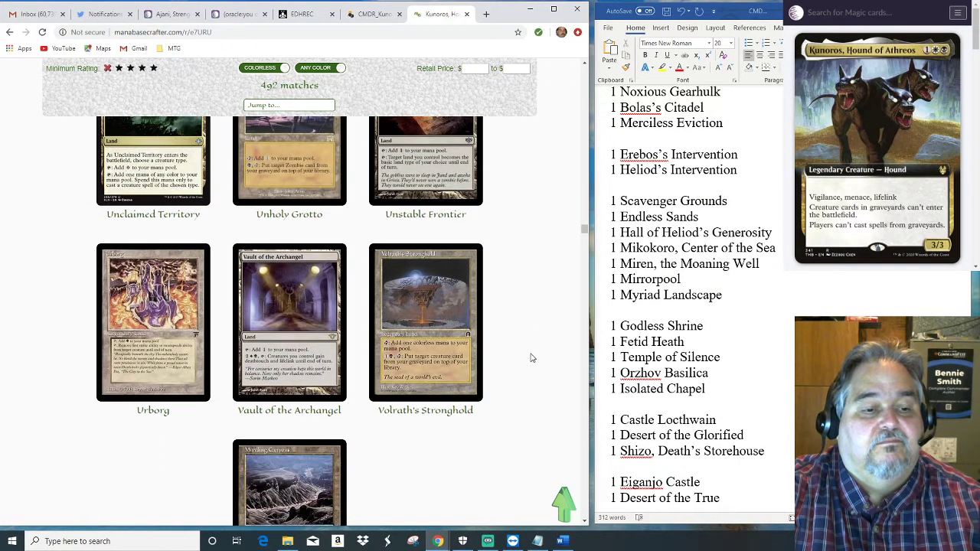
scroll(532, 357, down, 1)
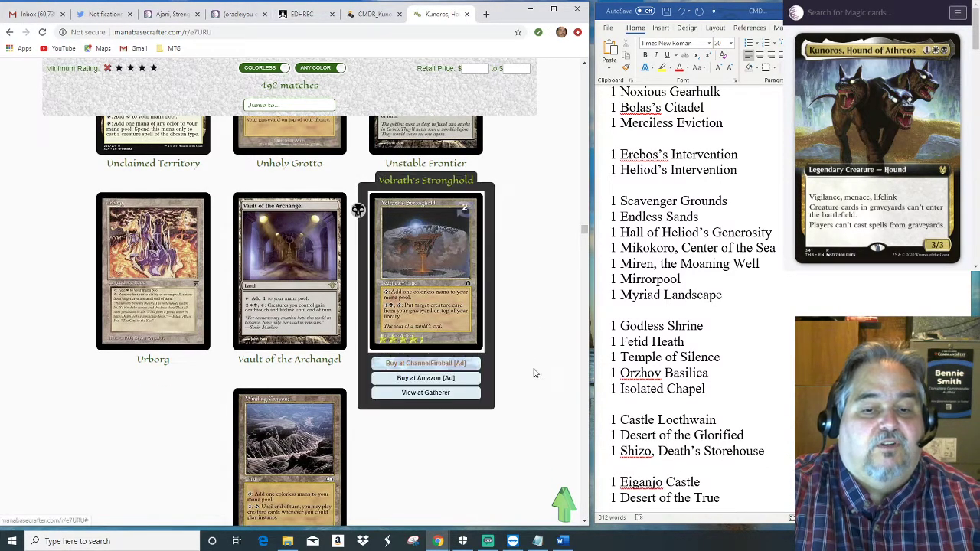
click(741, 295)
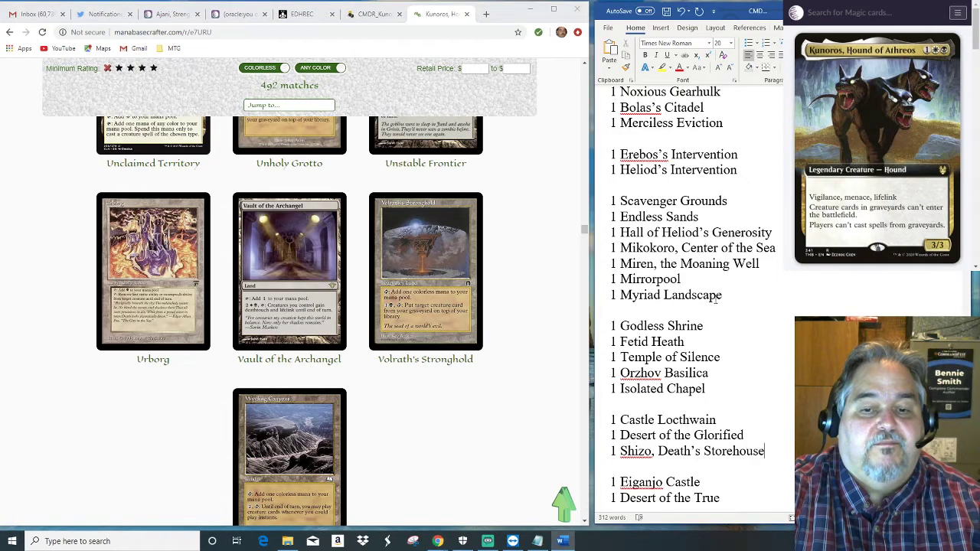
key(Return)
text(1 )
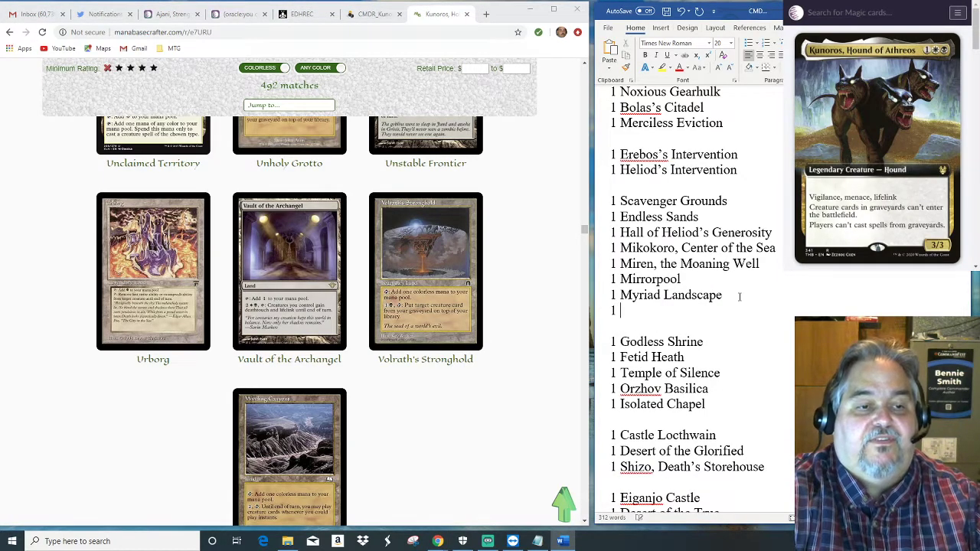
text(Vault)
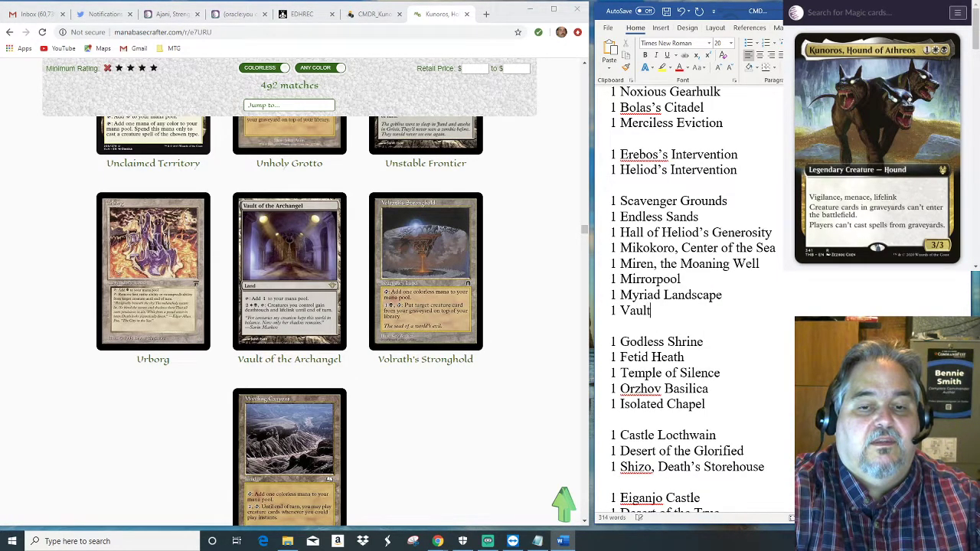
text( of the Archangel)
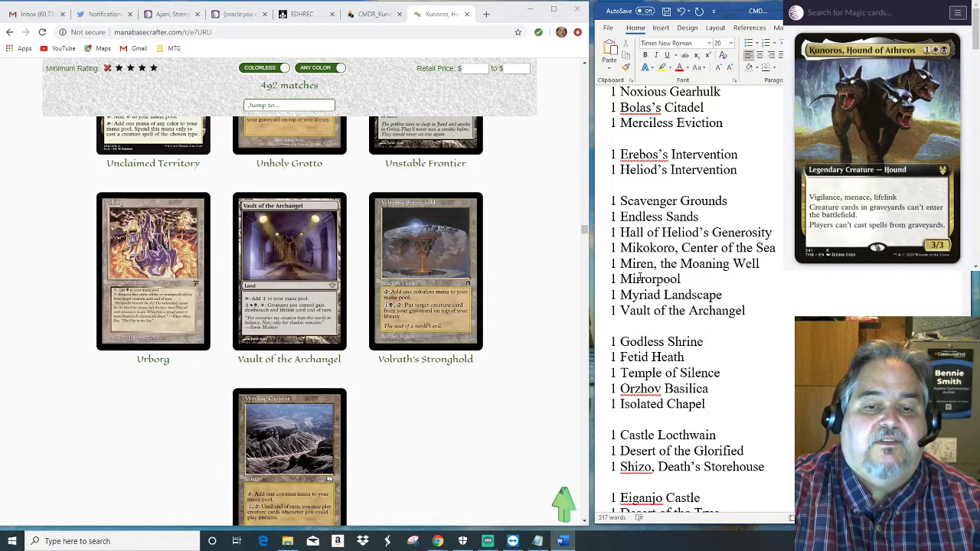
Check the last colorless lands through Winding Canyons and remove the 1 Endless Sands line from the Word list.
click(527, 351)
scroll(528, 353, down, 1)
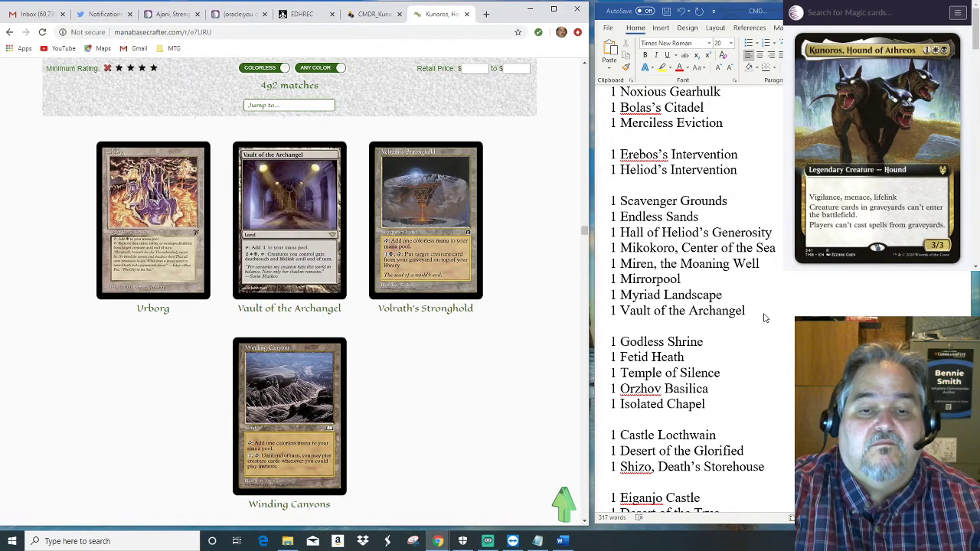
click(697, 221)
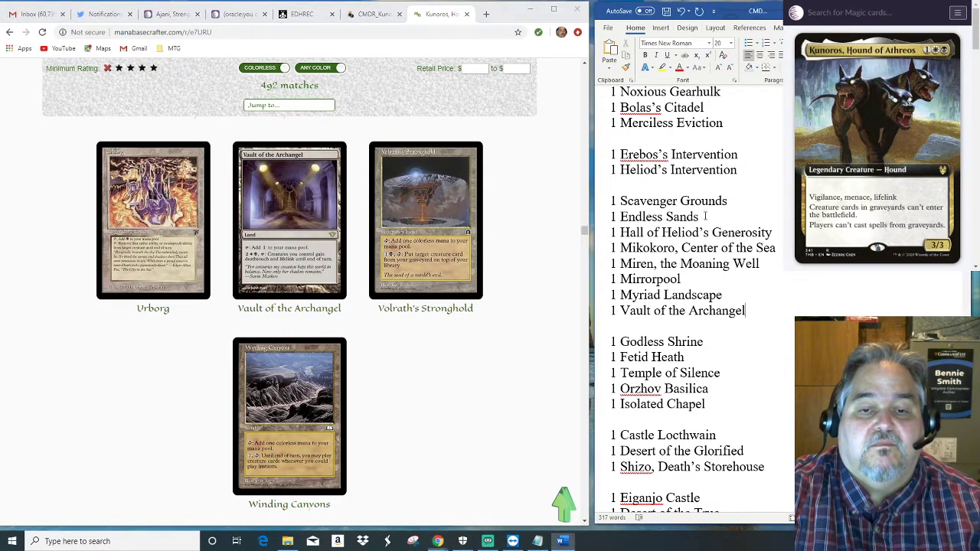
drag(699, 218, 607, 218)
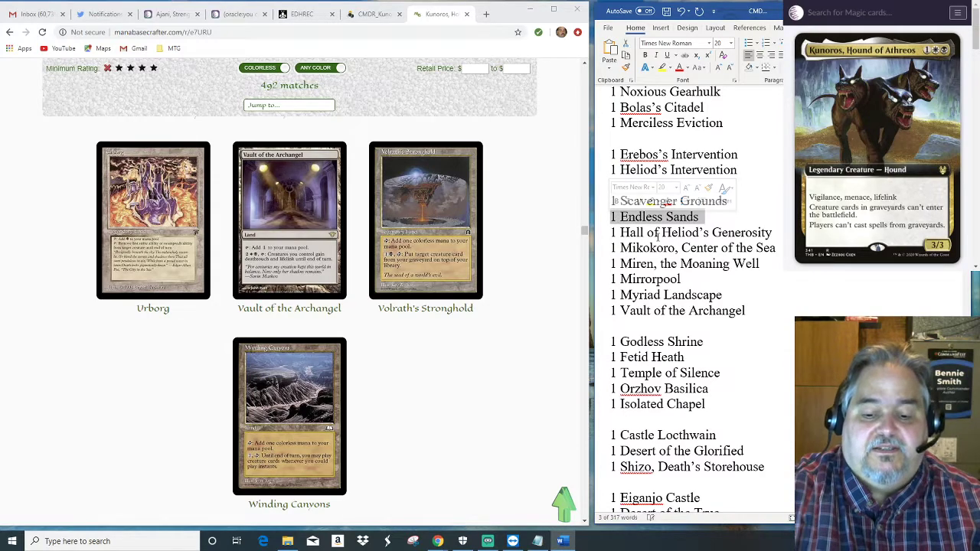
key(Delete)
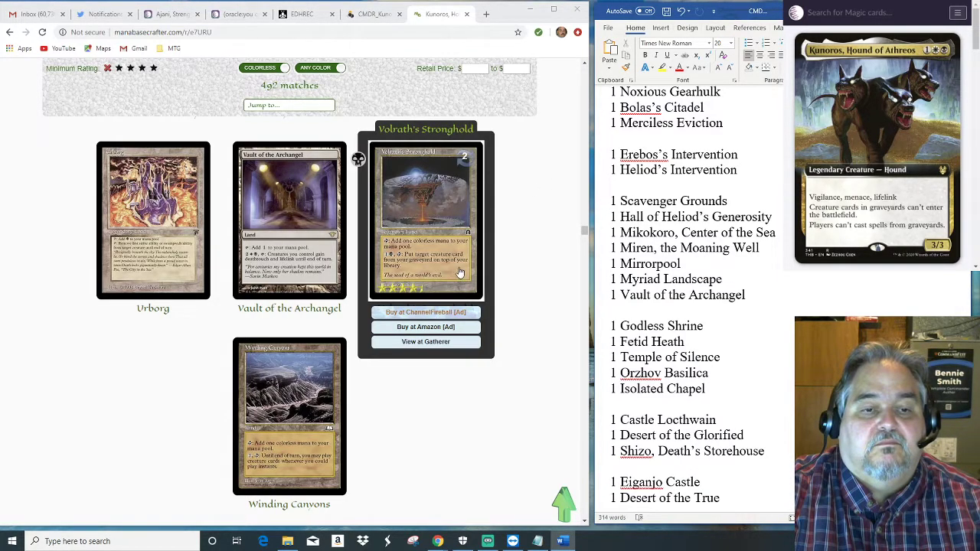
Go on to the Any Color lands and add 1 Command Tower above Godless Shrine in the Word list.
scroll(530, 316, down, 5)
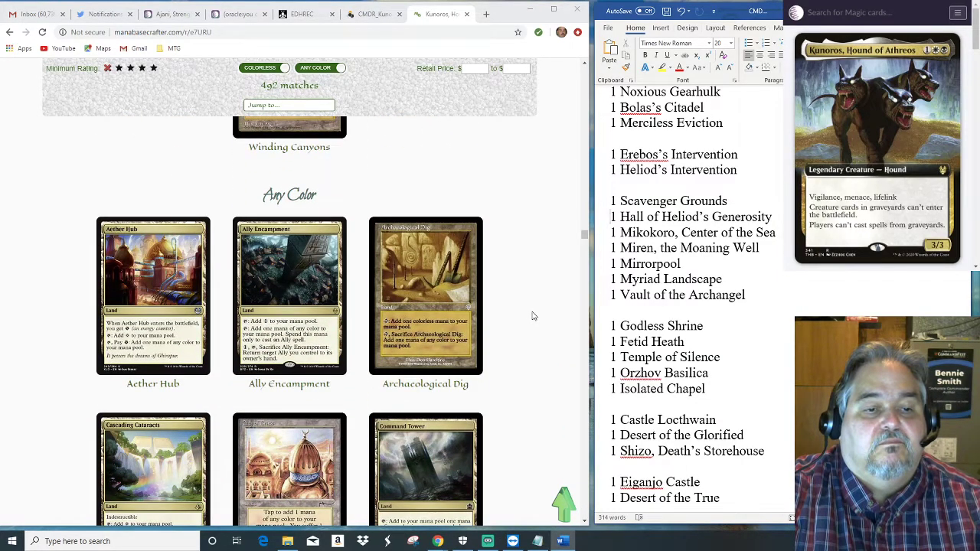
scroll(533, 315, down, 3)
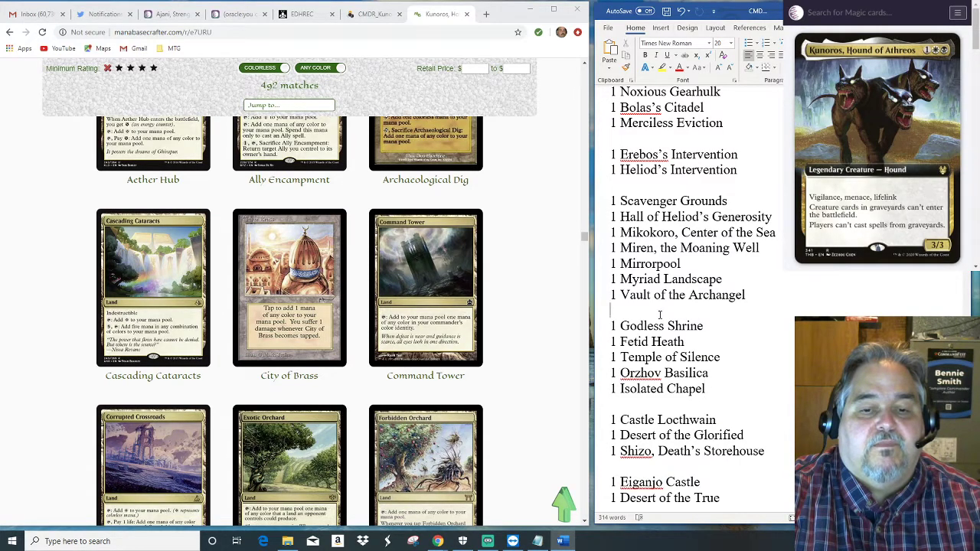
key(Return)
text(1 Comman)
key(BackSpace)
key(BackSpace)
key(BackSpace)
text(mmand Tower)
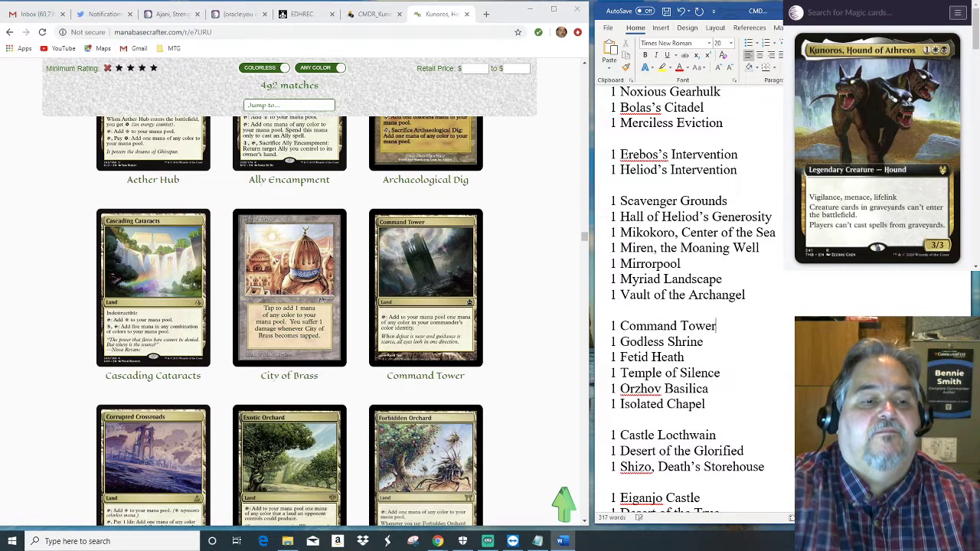
Review the Any Color lands through Path of Ancestry and add 1 Opal Palace below Vault of the Archangel in the Word list.
scroll(538, 327, down, 3)
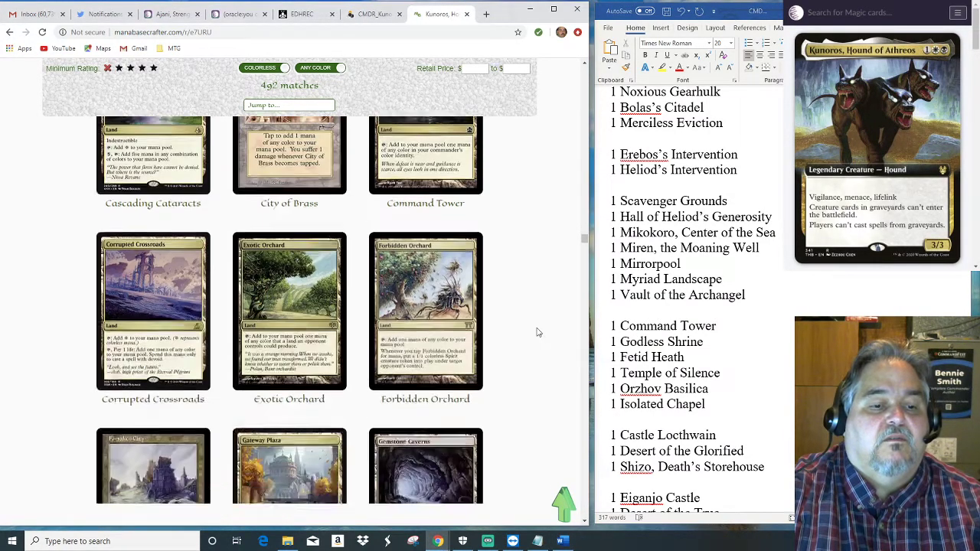
scroll(538, 333, down, 5)
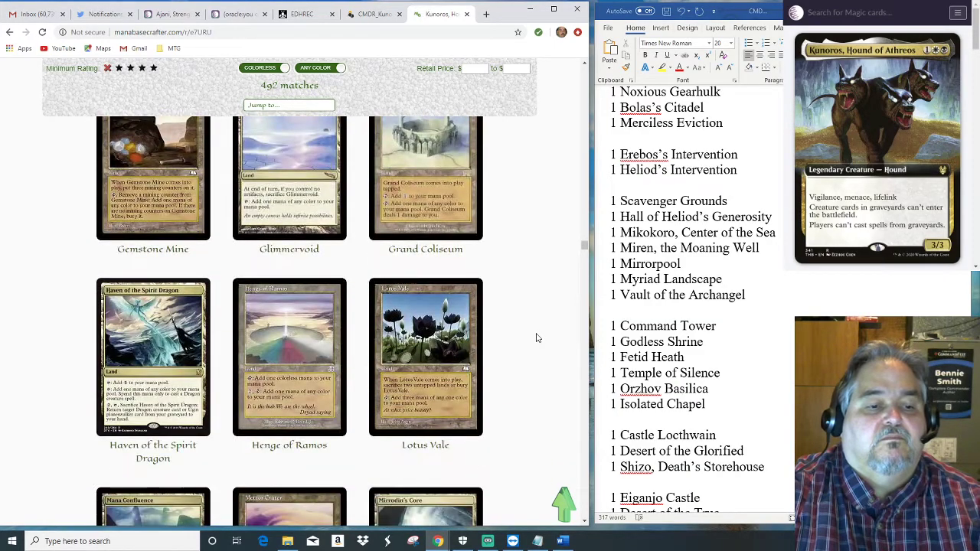
scroll(537, 338, down, 3)
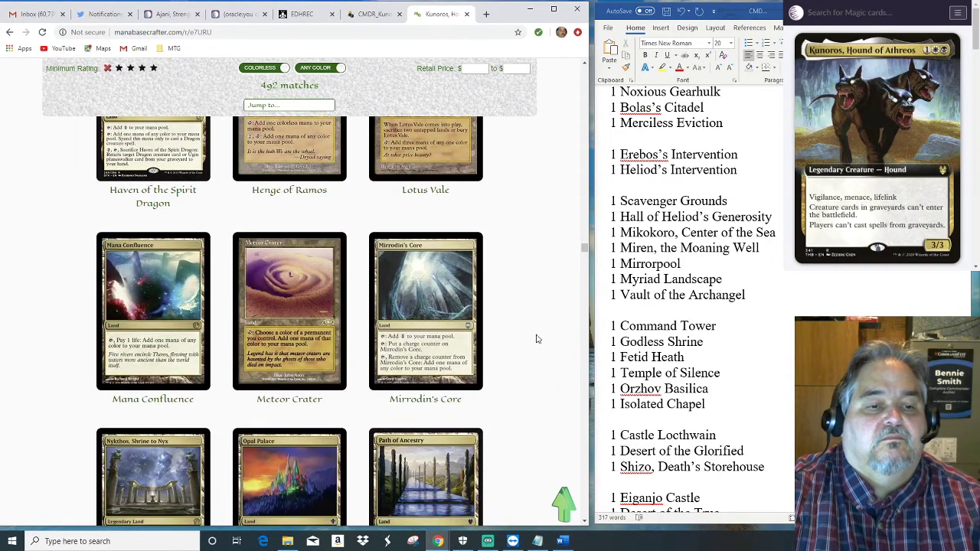
scroll(537, 339, down, 3)
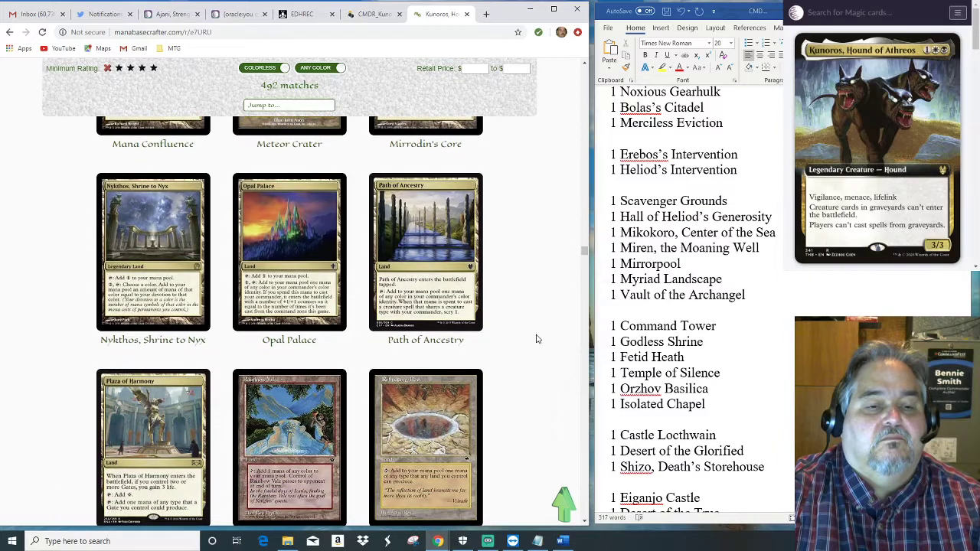
click(763, 295)
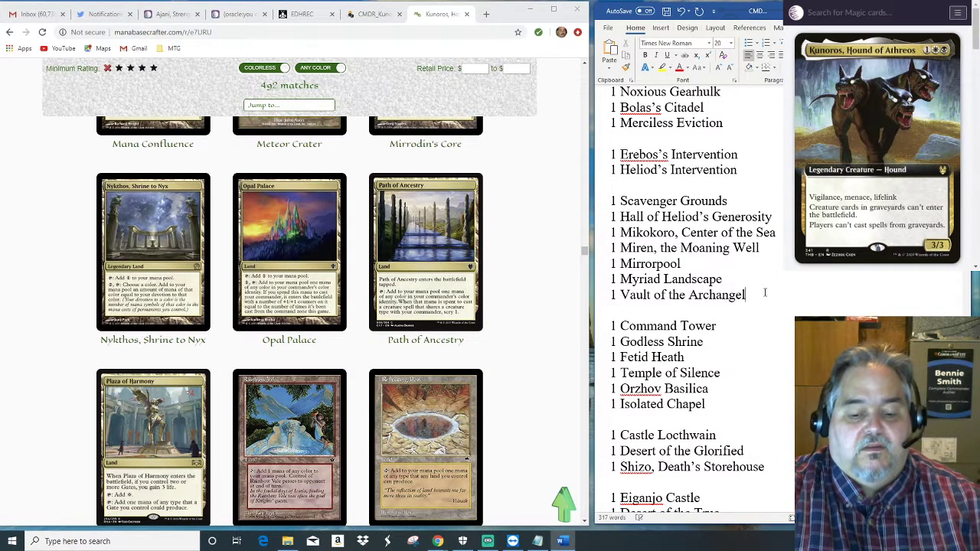
key(Return)
text(1 Opal Palace)
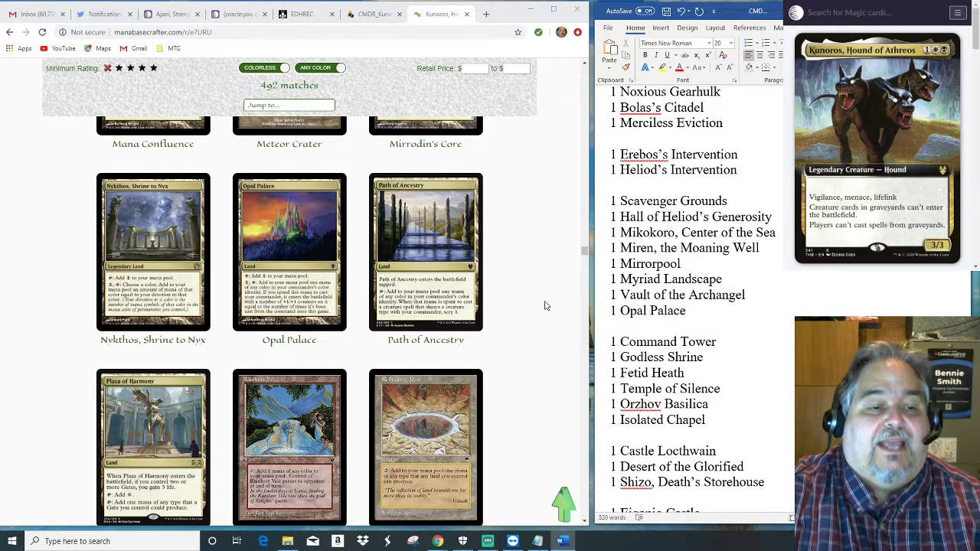
Look through the remaining Any Color lands and following categories to Destruction Lands, and add 1 Field of Ruin below Opal Palace.
scroll(545, 306, down, 3)
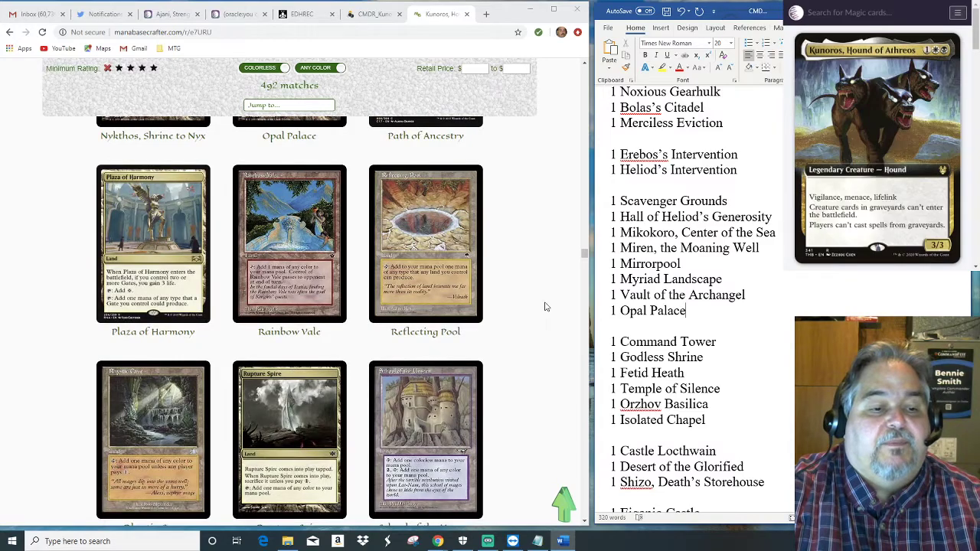
scroll(546, 306, down, 3)
scroll(545, 307, down, 3)
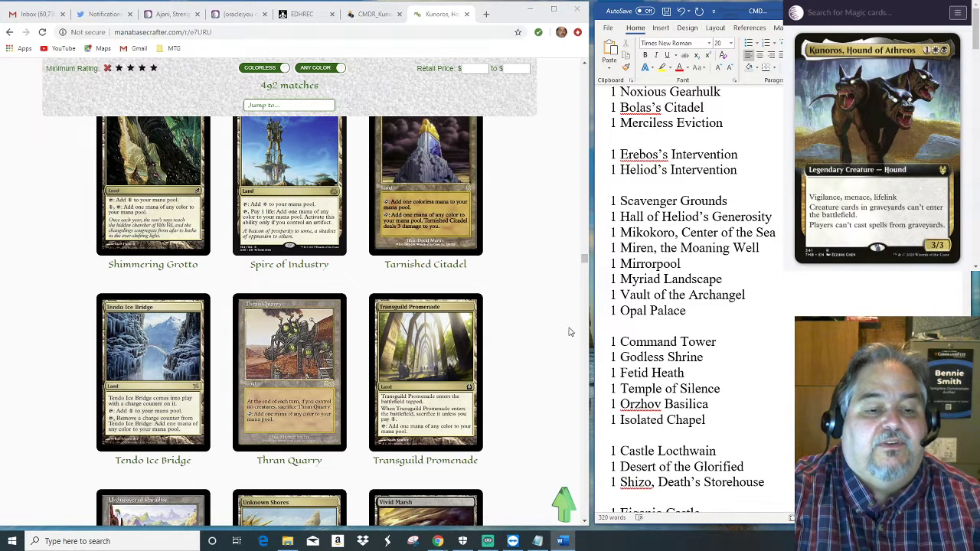
click(528, 320)
scroll(530, 326, down, 1)
scroll(532, 328, down, 12)
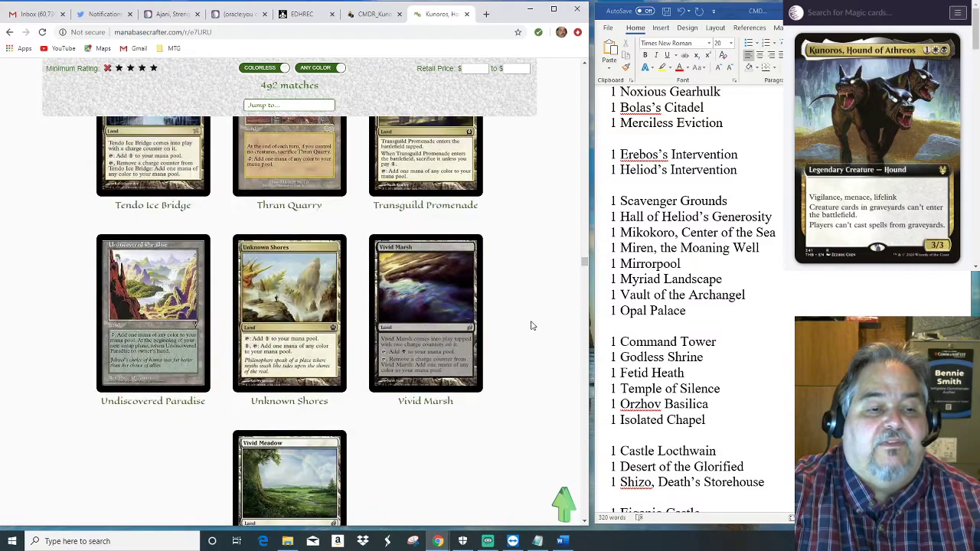
scroll(535, 330, down, 15)
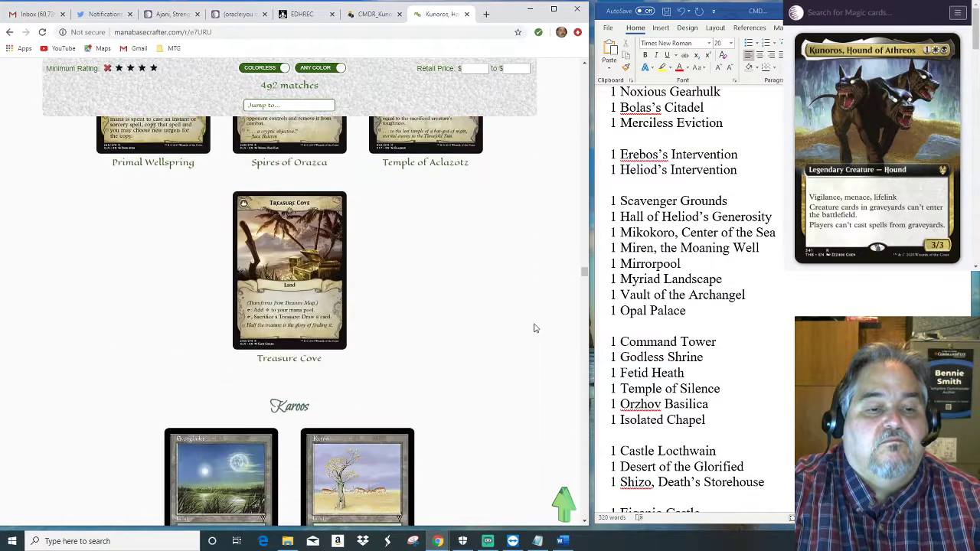
scroll(535, 329, down, 5)
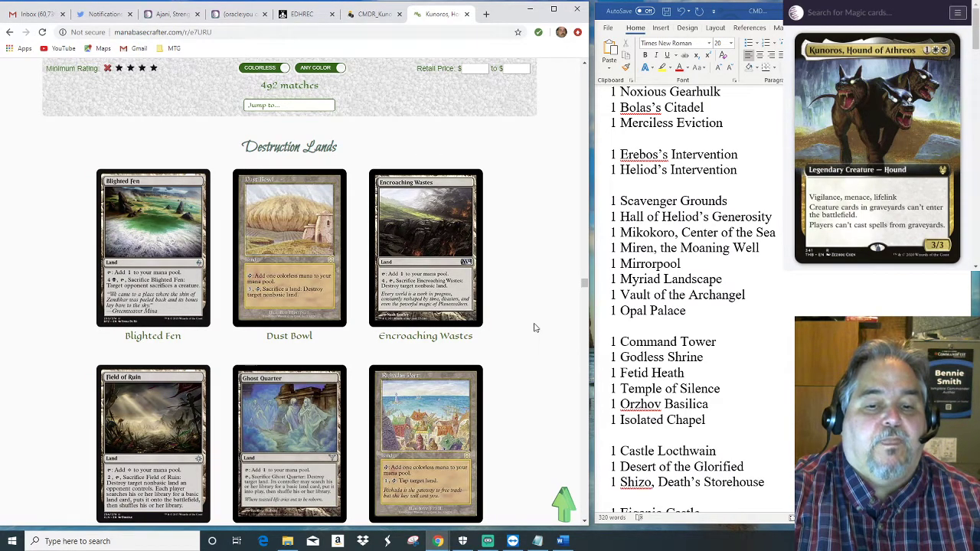
click(720, 312)
key(Return)
text(1 )
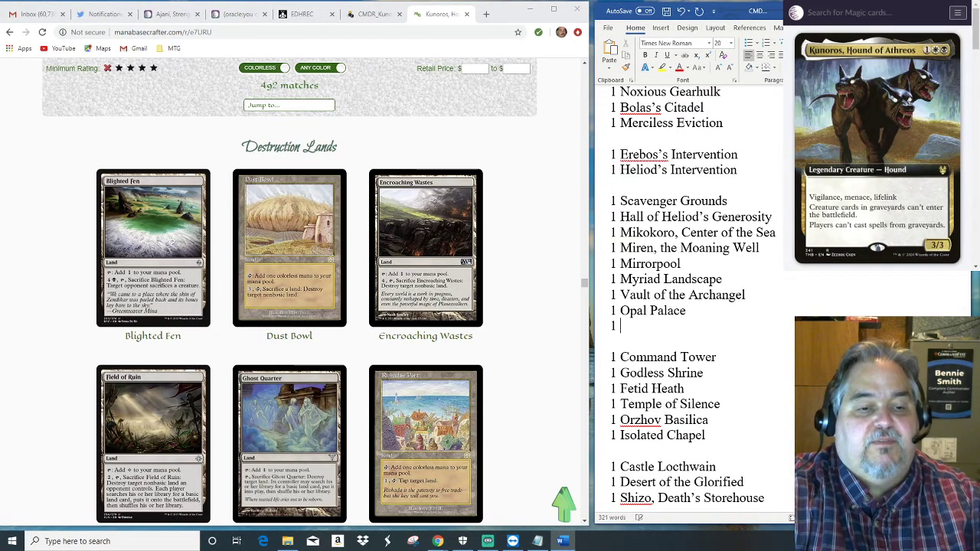
text(Field of Ruin)
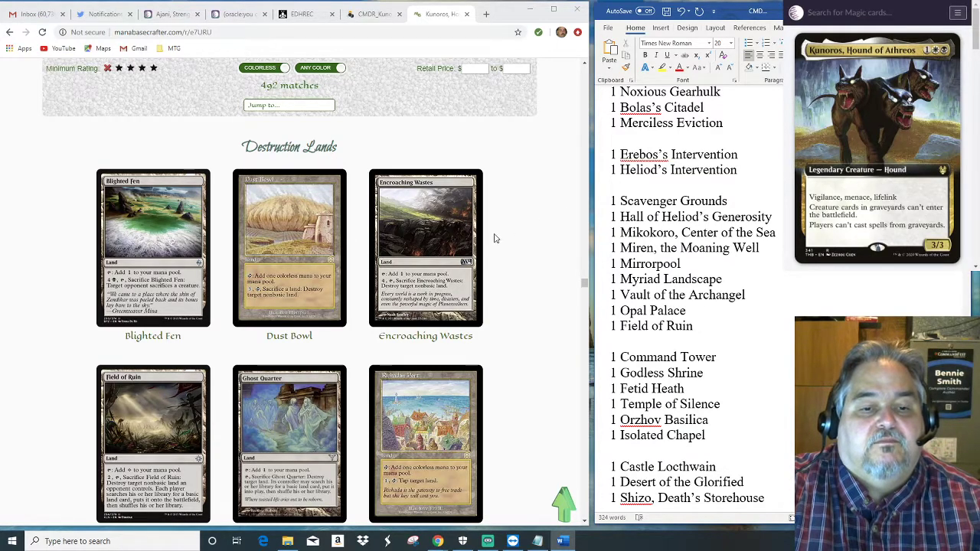
Review the remaining Destruction Lands and the Man Lands, and add 1 Shambling Vent below Isolated Chapel in the Word list.
scroll(538, 295, down, 3)
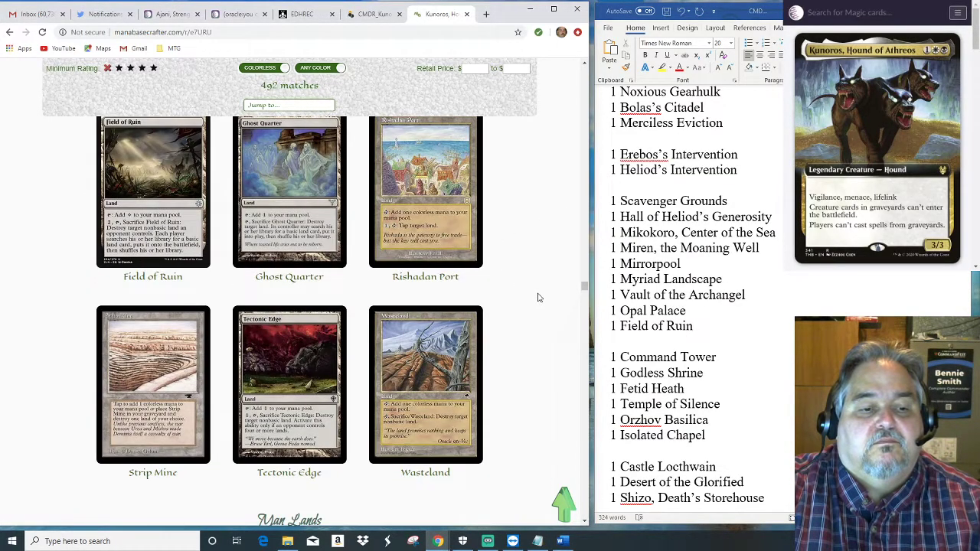
scroll(538, 297, down, 3)
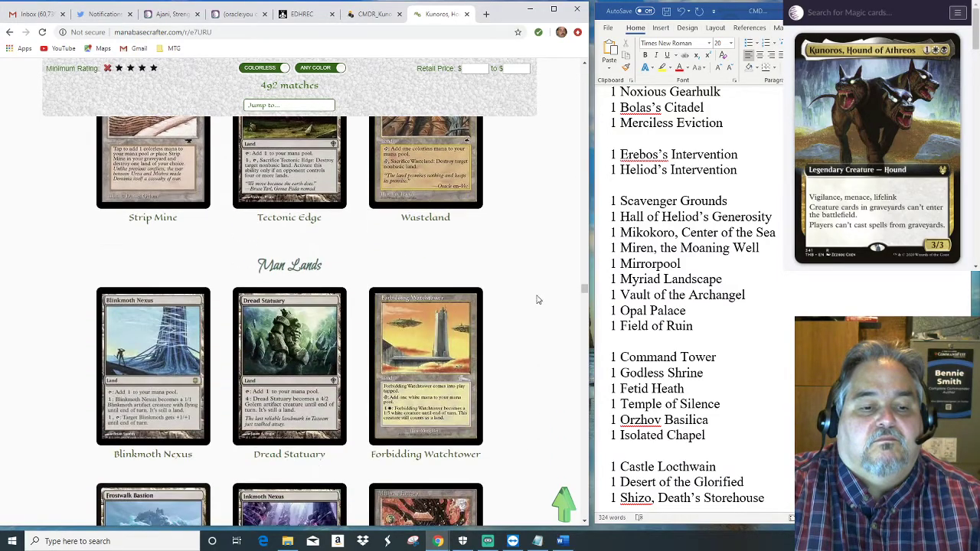
scroll(538, 300, down, 6)
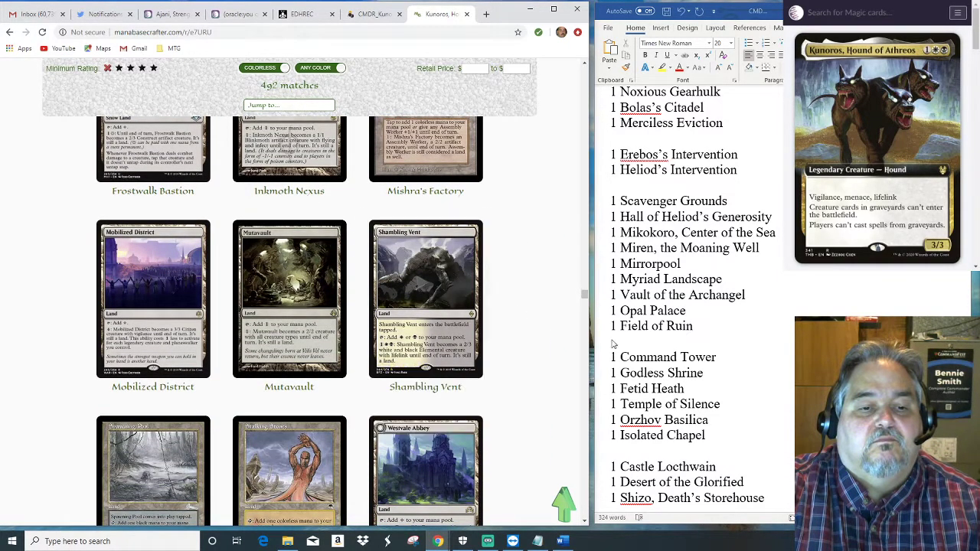
click(780, 376)
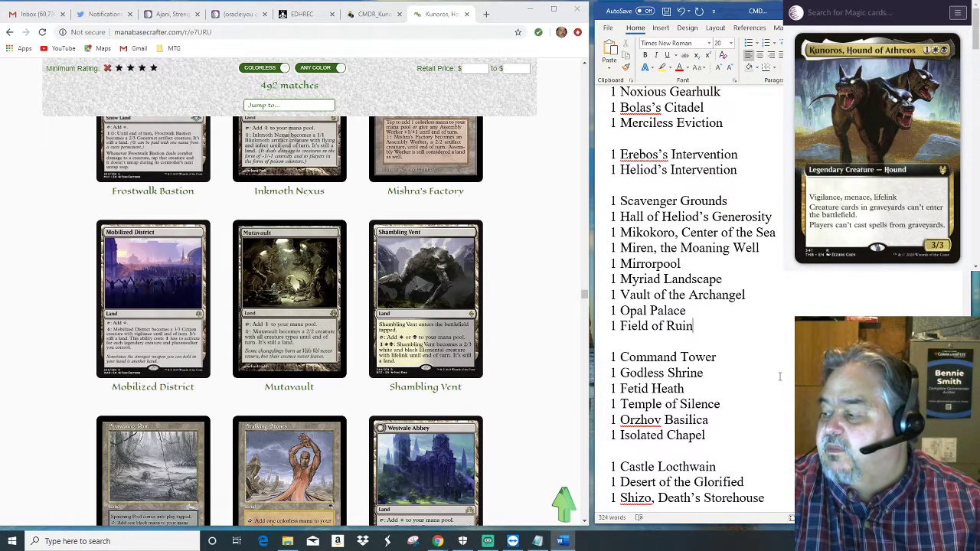
scroll(780, 377, down, 2)
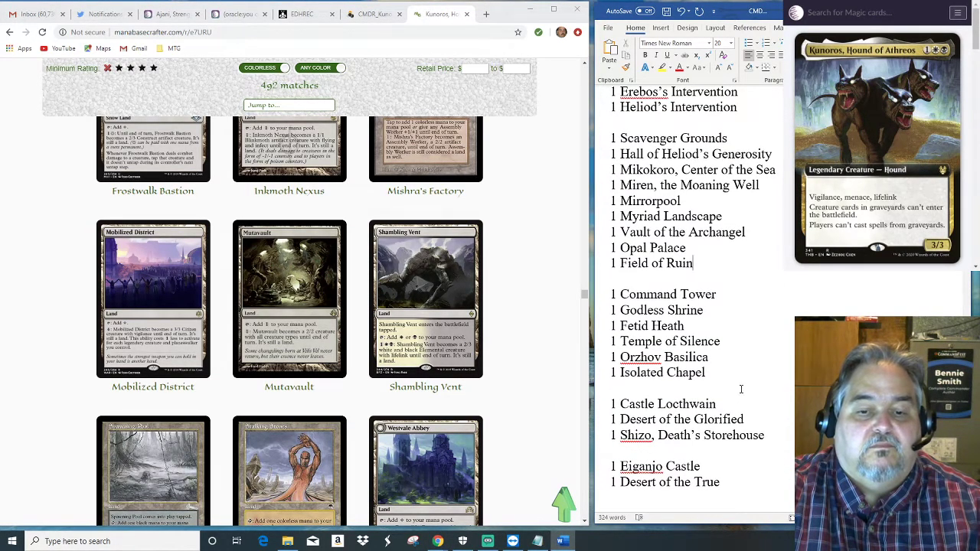
key(Return)
text(1 Shambling Vent)
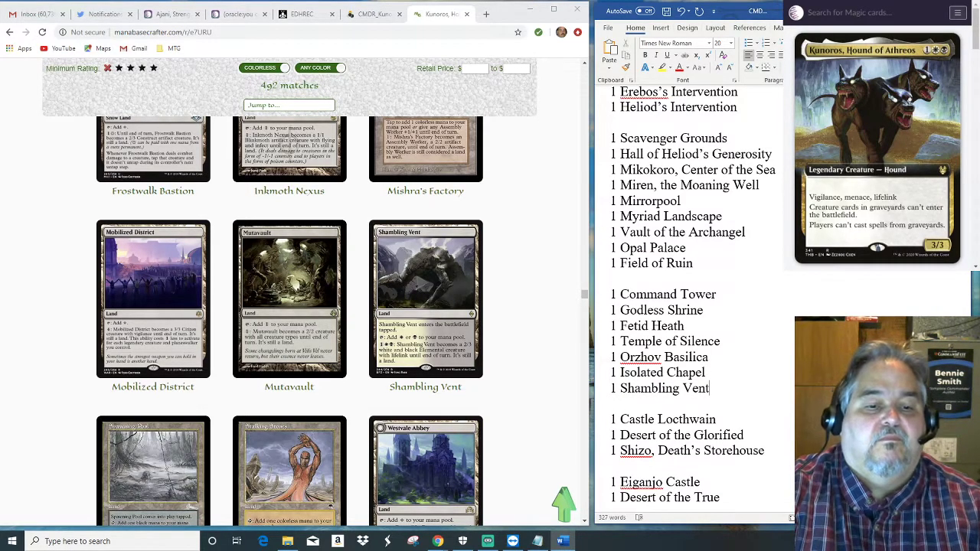
Review the last Man Lands and replace Miren, the Moaning Well with Westvale Abbey in the Word list.
scroll(519, 371, down, 3)
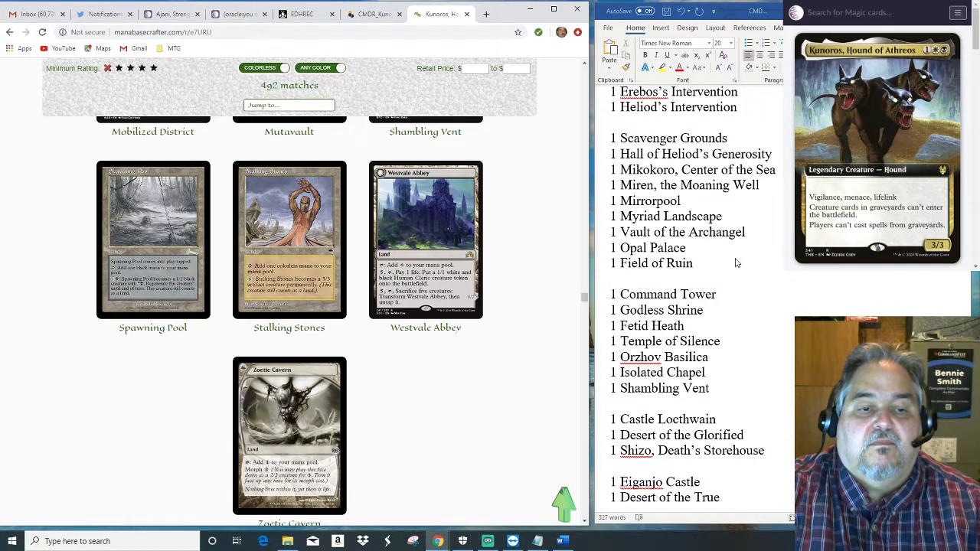
mouse_move(444, 262)
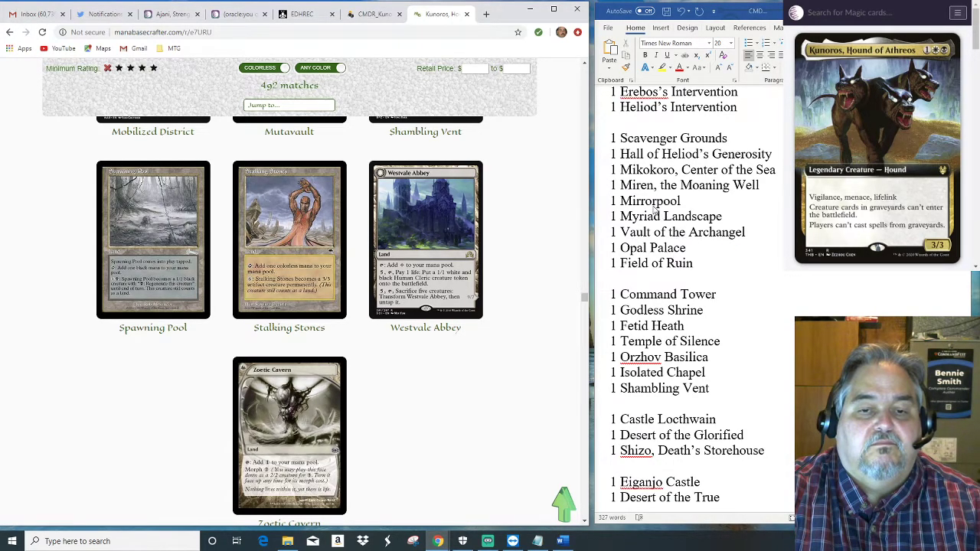
click(763, 187)
double_click(747, 185)
drag(760, 186, 627, 180)
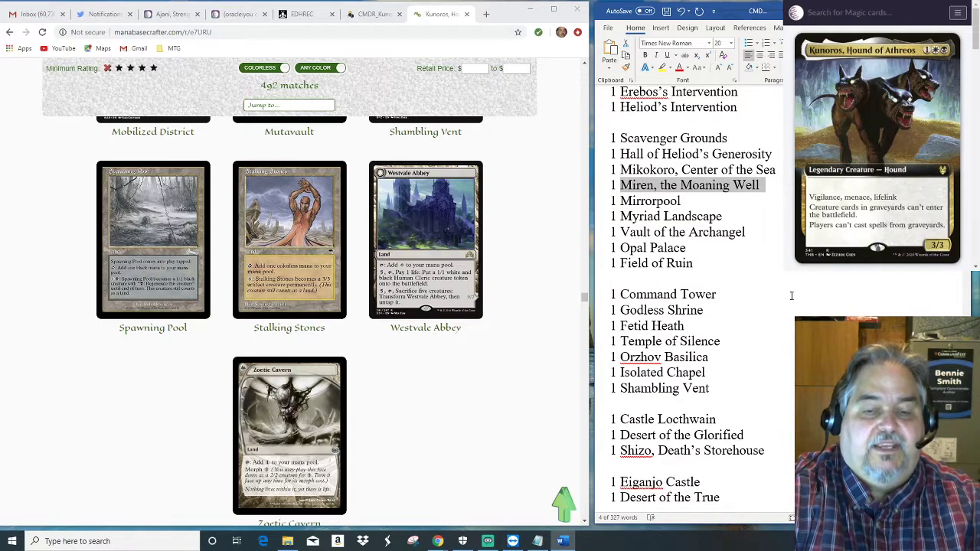
text(Westvale Abbey)
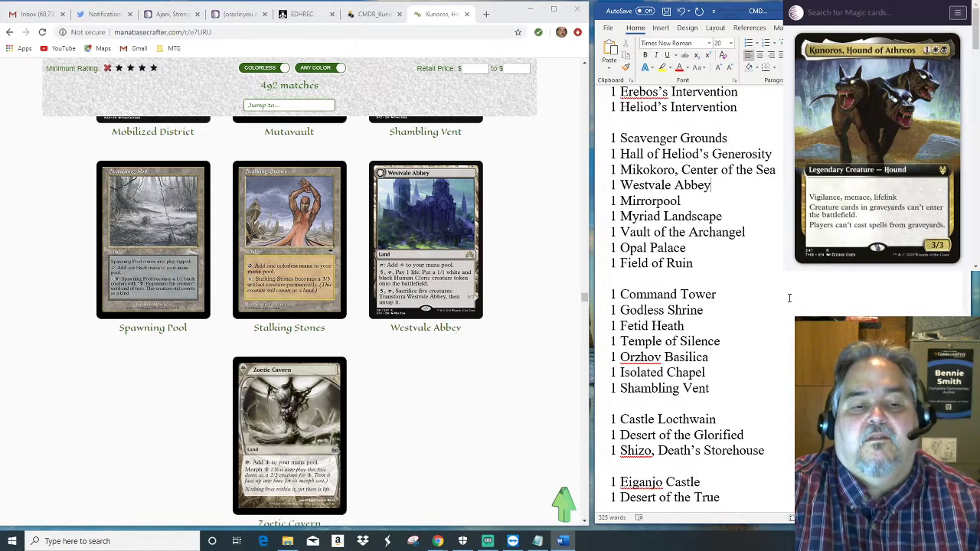
click(524, 359)
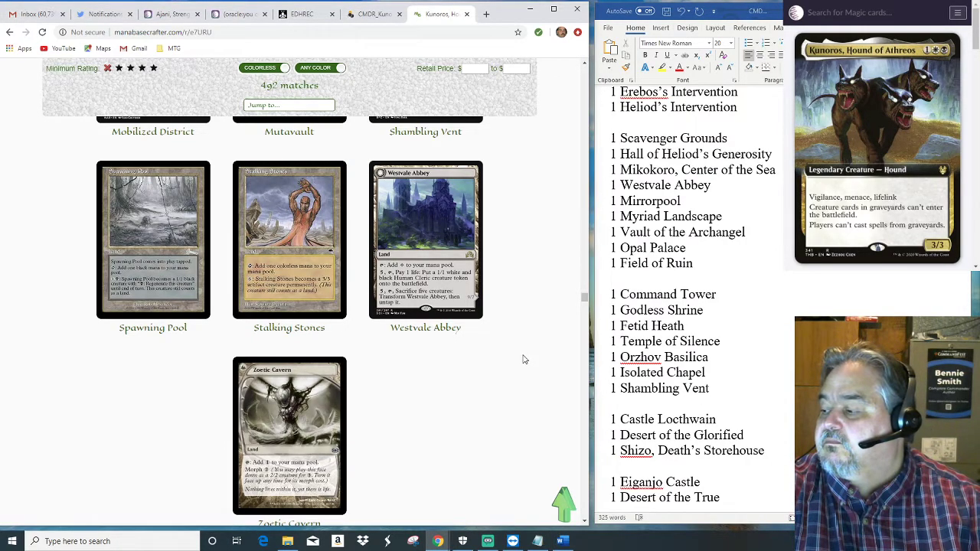
Look through the token-producing lands, Flip Lands, Treasure Producers, Counting Things and further categories down to Ascenders for suitable lands.
mouse_move(414, 281)
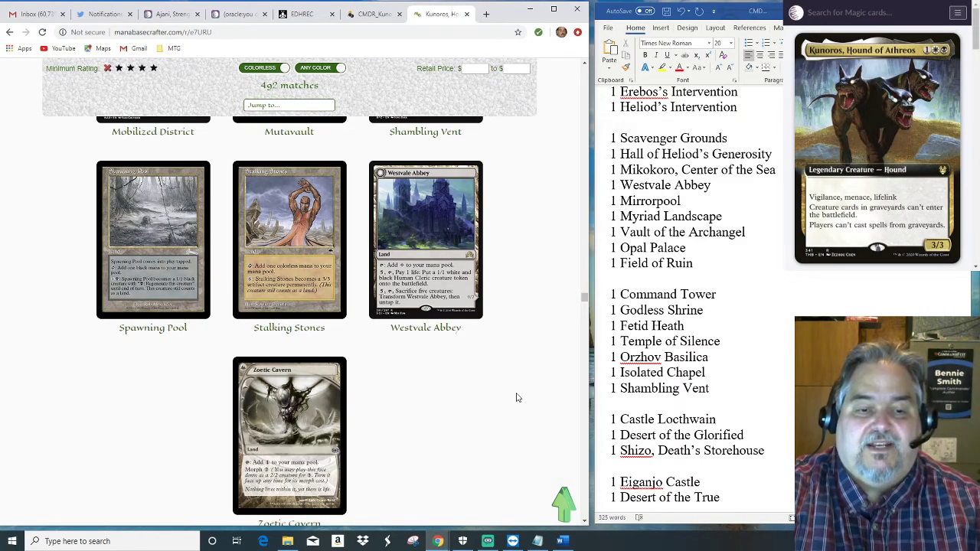
scroll(528, 404, down, 4)
scroll(532, 407, down, 3)
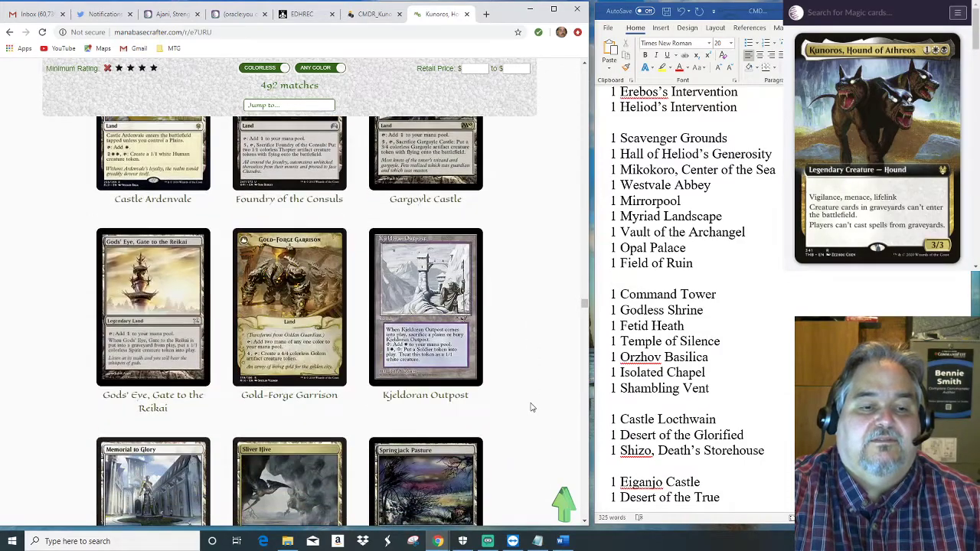
scroll(532, 408, down, 1)
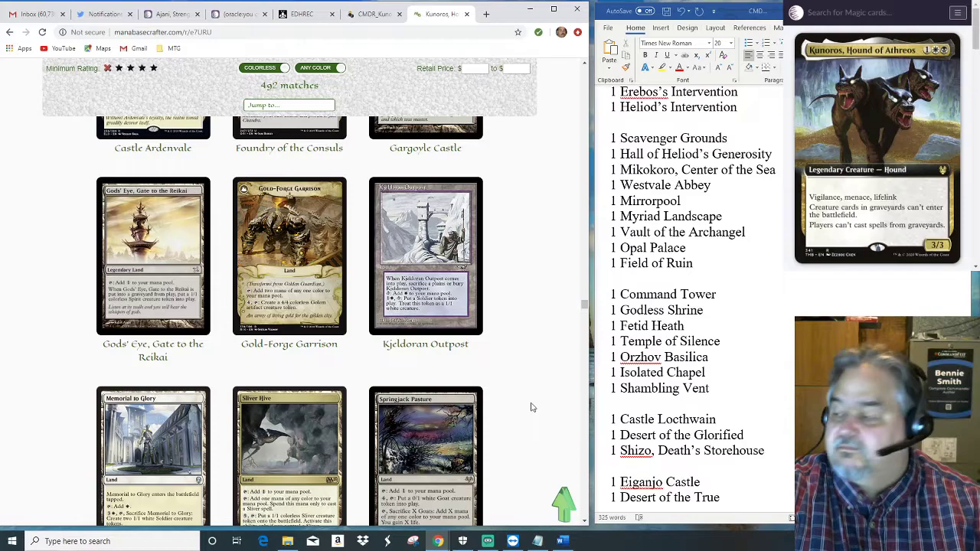
scroll(533, 407, down, 3)
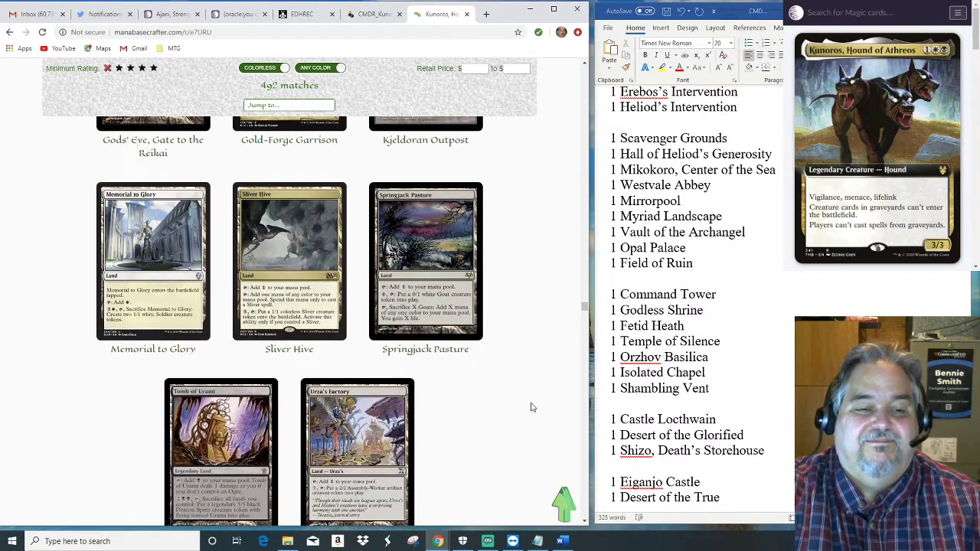
mouse_move(521, 375)
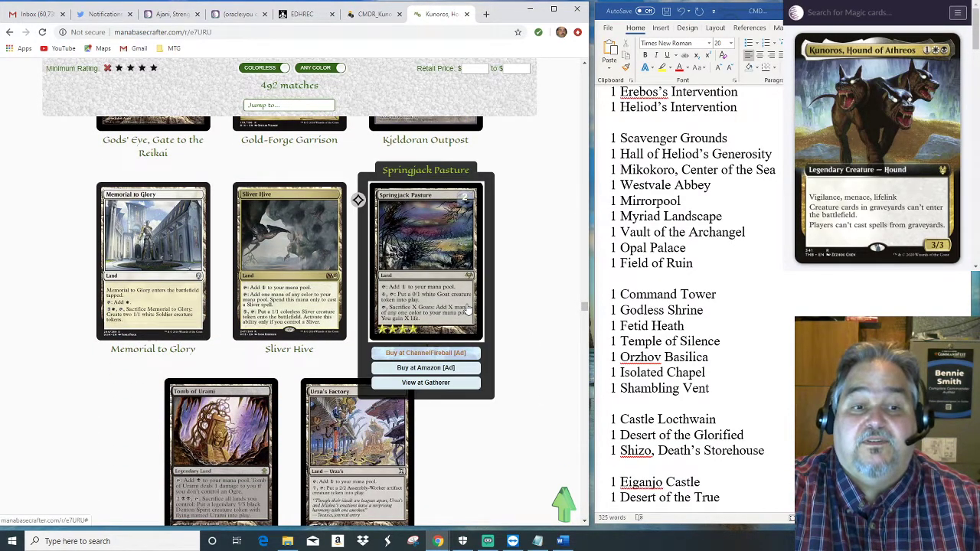
scroll(525, 372, down, 9)
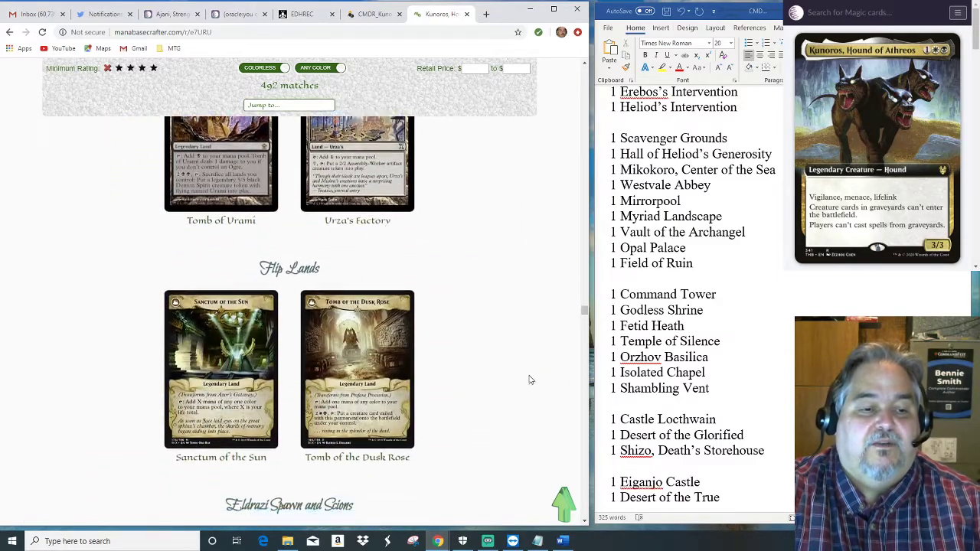
scroll(530, 380, down, 14)
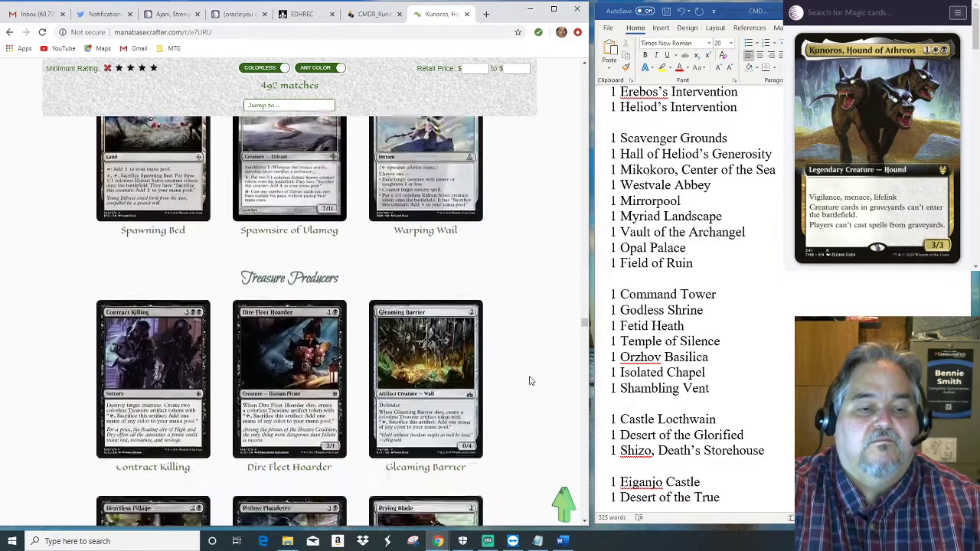
scroll(530, 381, down, 7)
scroll(530, 381, up, 1)
scroll(531, 382, down, 4)
scroll(532, 381, down, 1)
scroll(530, 381, down, 7)
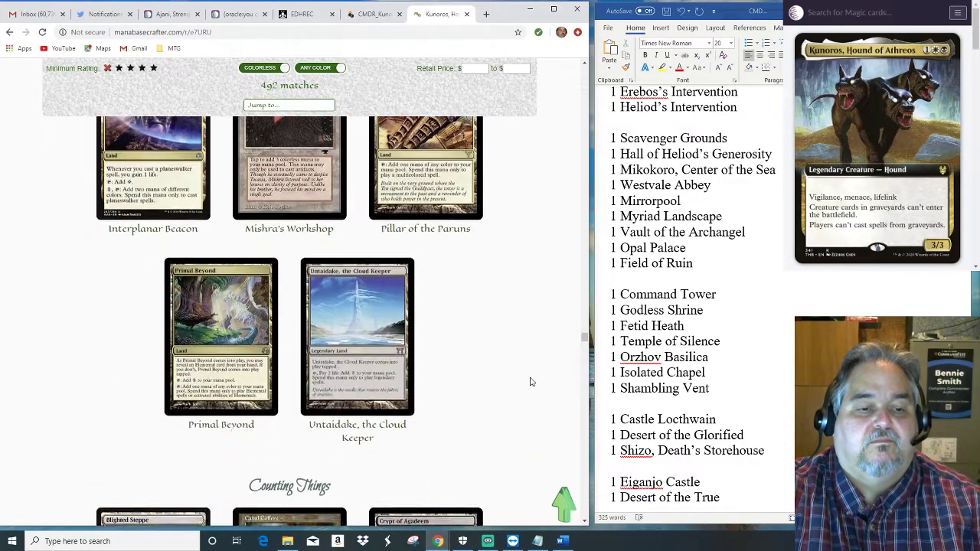
scroll(532, 382, down, 3)
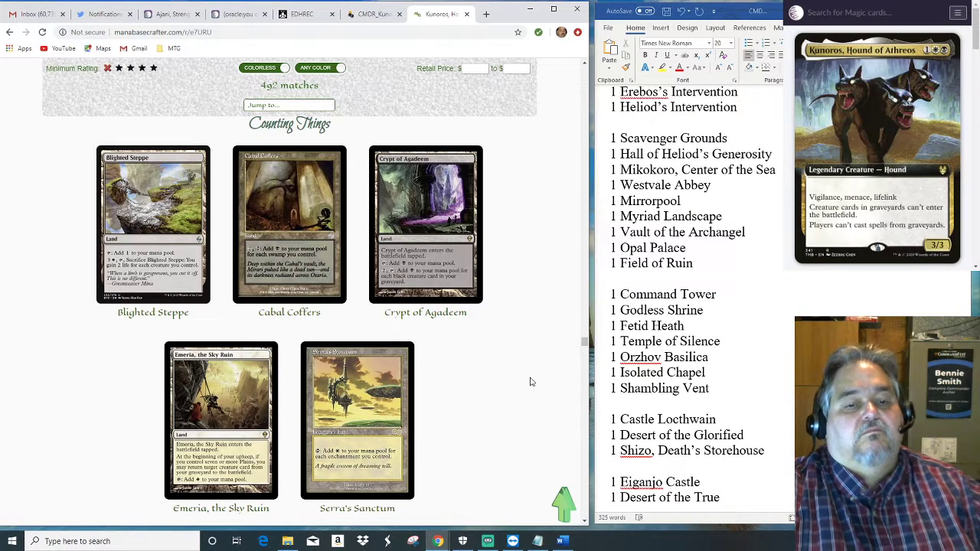
scroll(532, 383, down, 10)
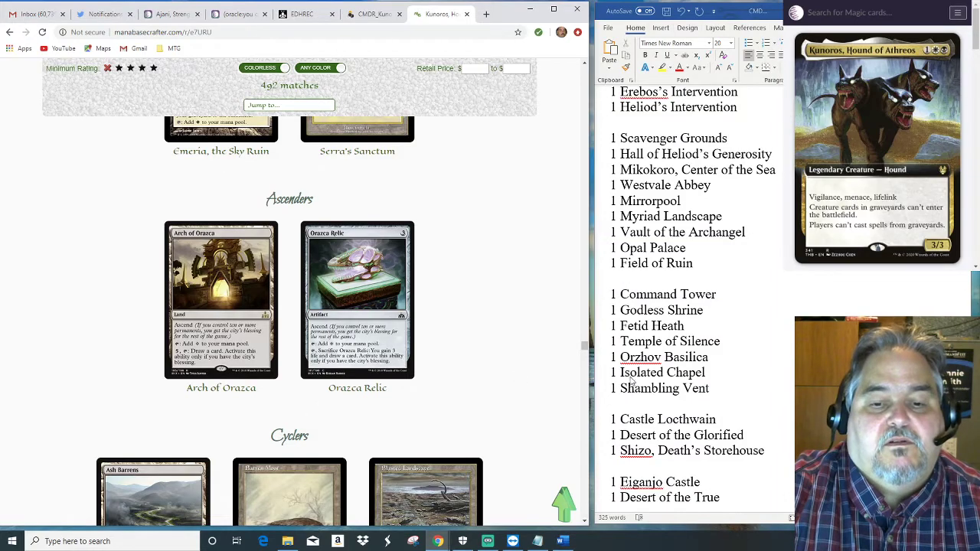
Go on through Artifact Lands to Static Effects and add 1 Urborg, Tomb of Yawgmoth below Shizo, Death's Storehouse in the Word list.
click(713, 185)
scroll(712, 185, down, 1)
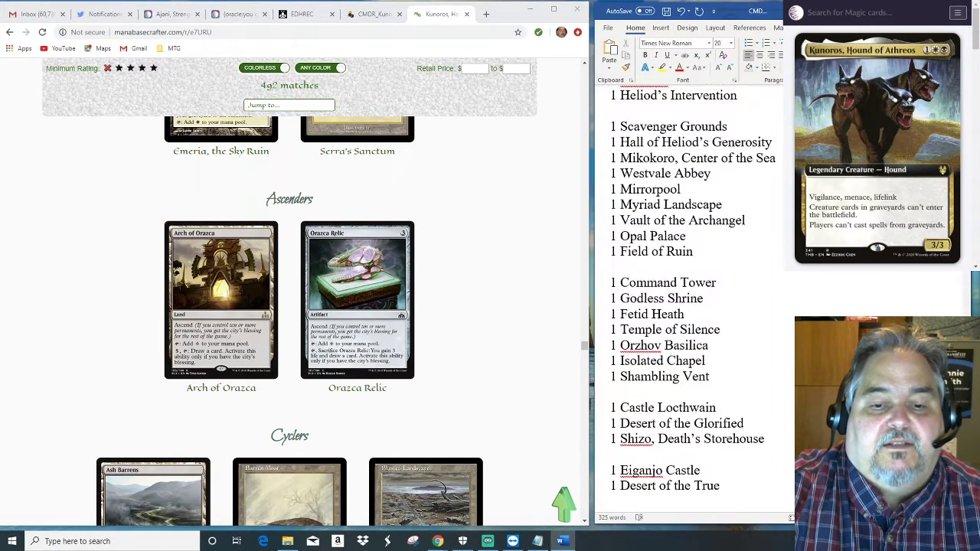
scroll(760, 407, up, 1)
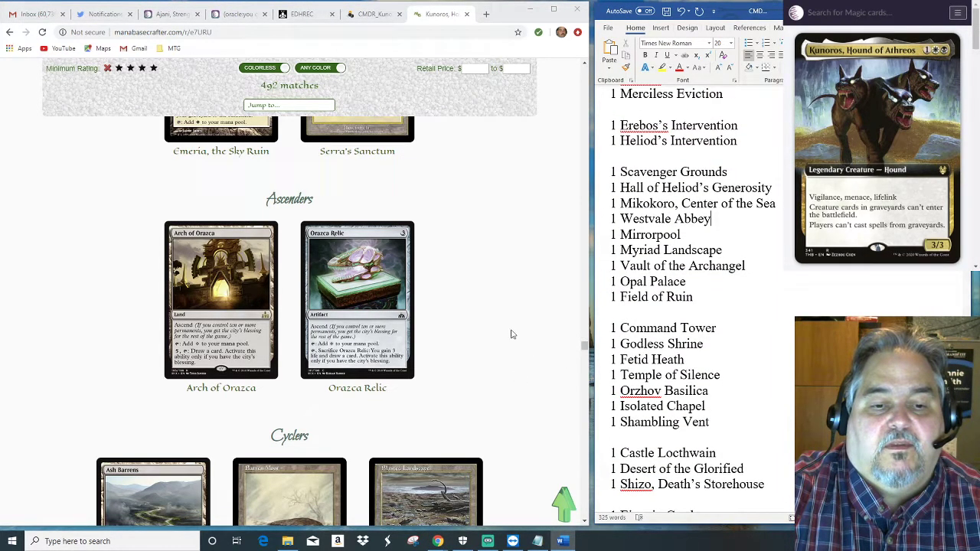
scroll(515, 337, down, 8)
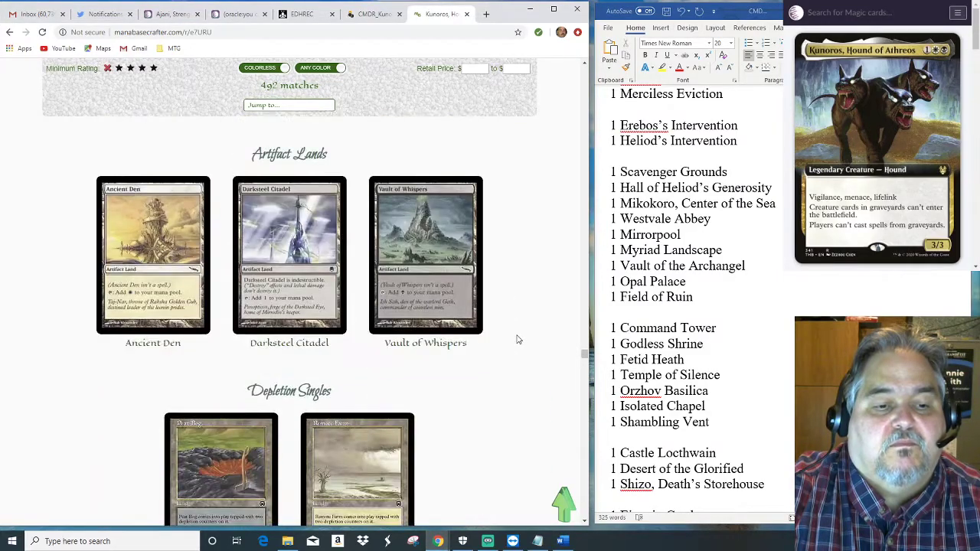
scroll(517, 339, down, 6)
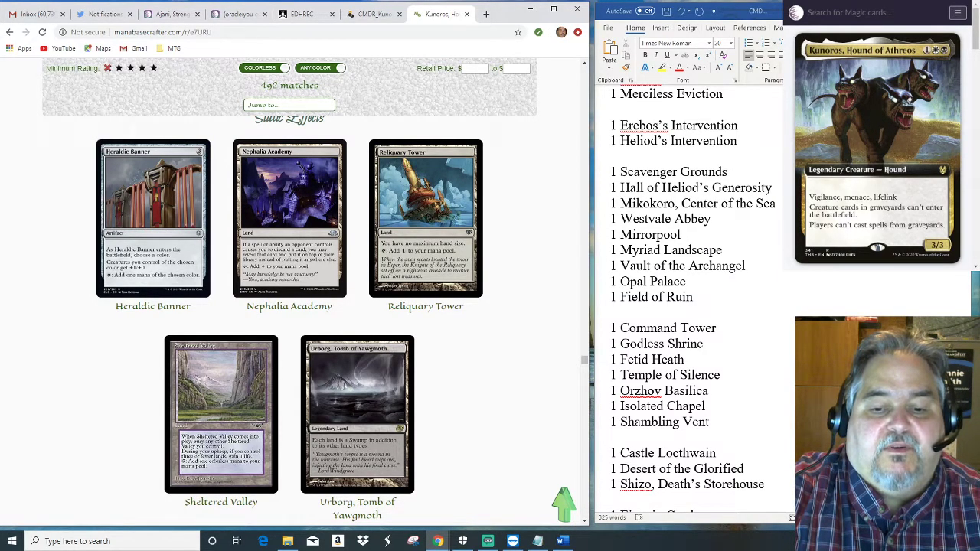
click(789, 484)
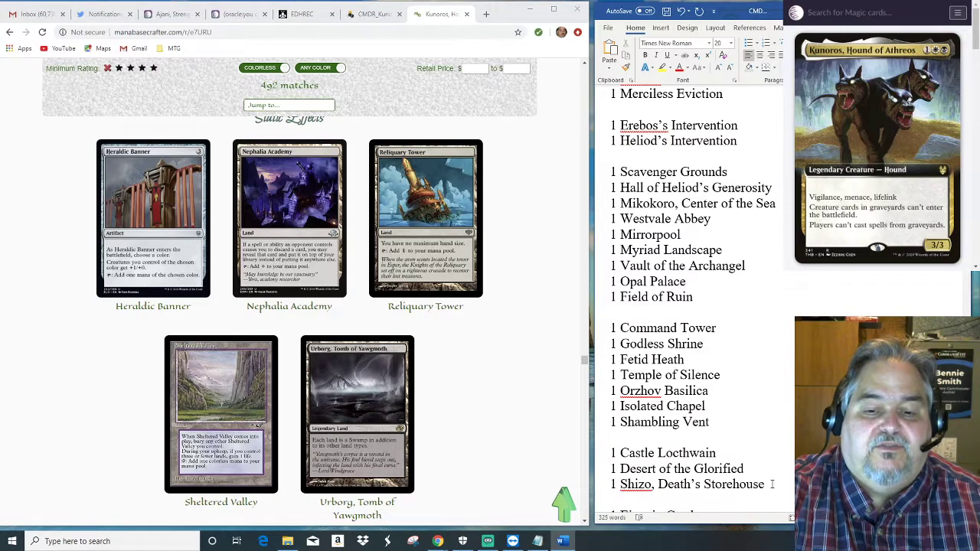
scroll(694, 299, down, 1)
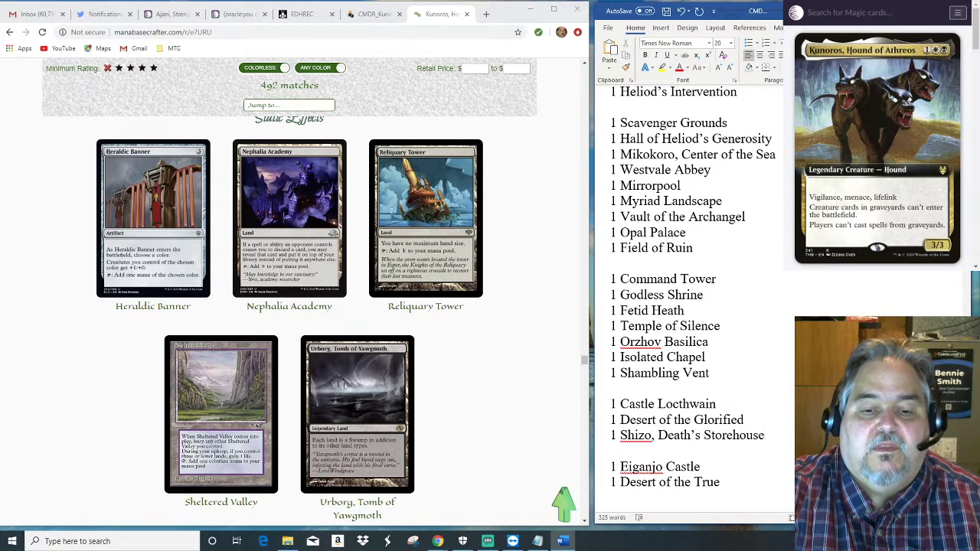
key(Return)
text(1 Urborg)
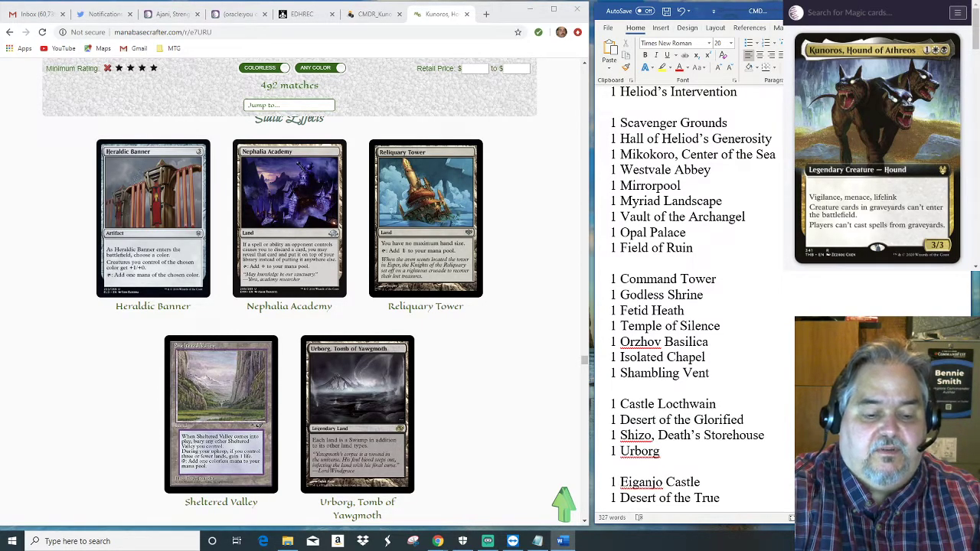
text(, Tomb of Yawgm)
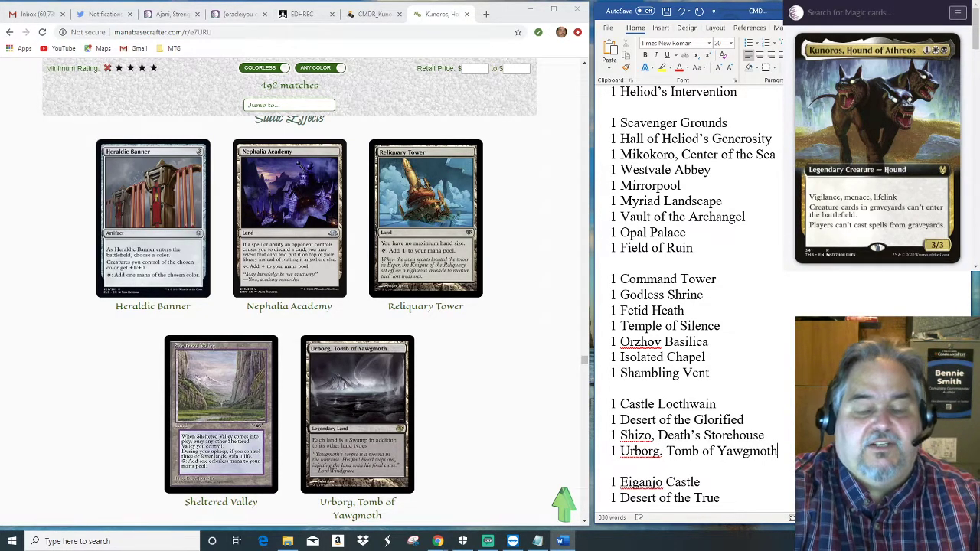
text(oth)
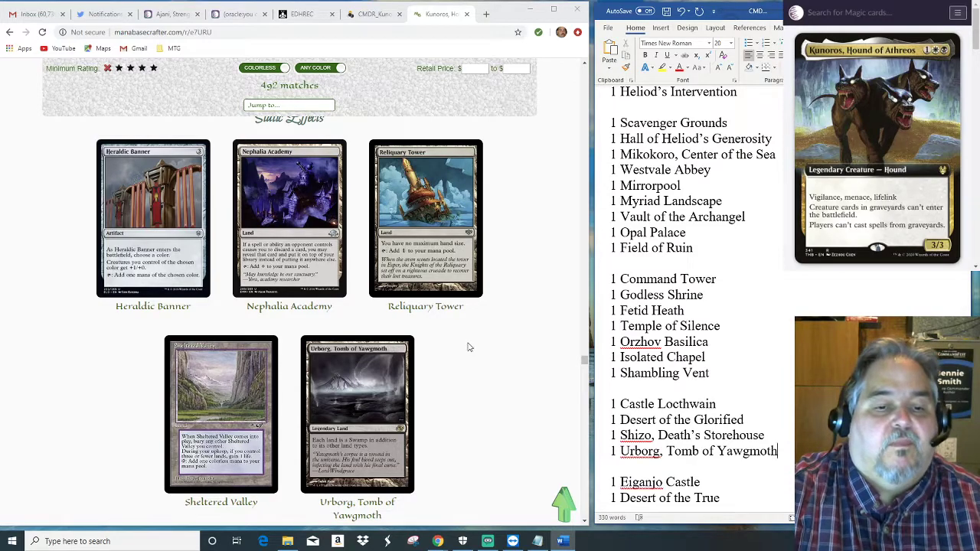
Copy all the land entries from Scavenger Grounds through Desert of the True in the Word list.
click(494, 369)
scroll(493, 374, down, 2)
scroll(492, 374, down, 1)
scroll(493, 373, up, 3)
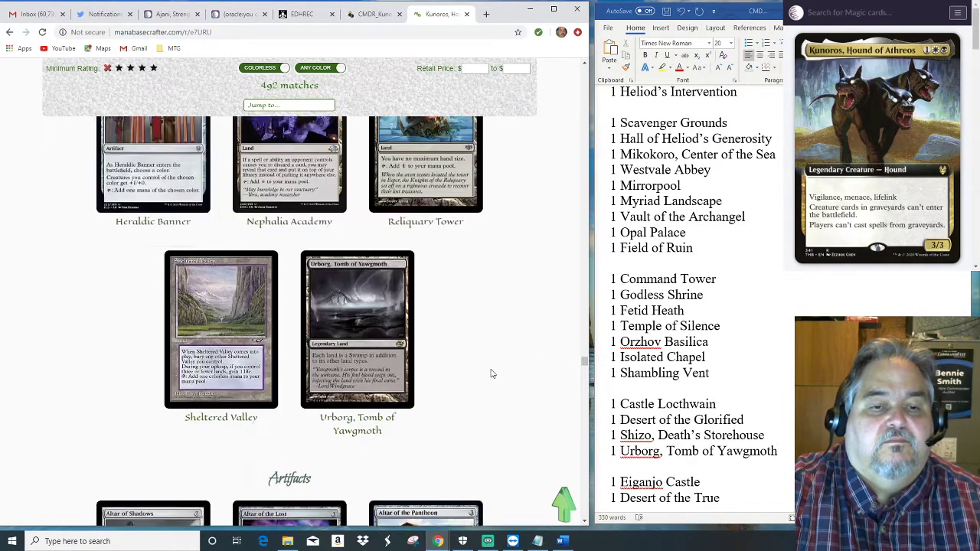
scroll(693, 299, up, 2)
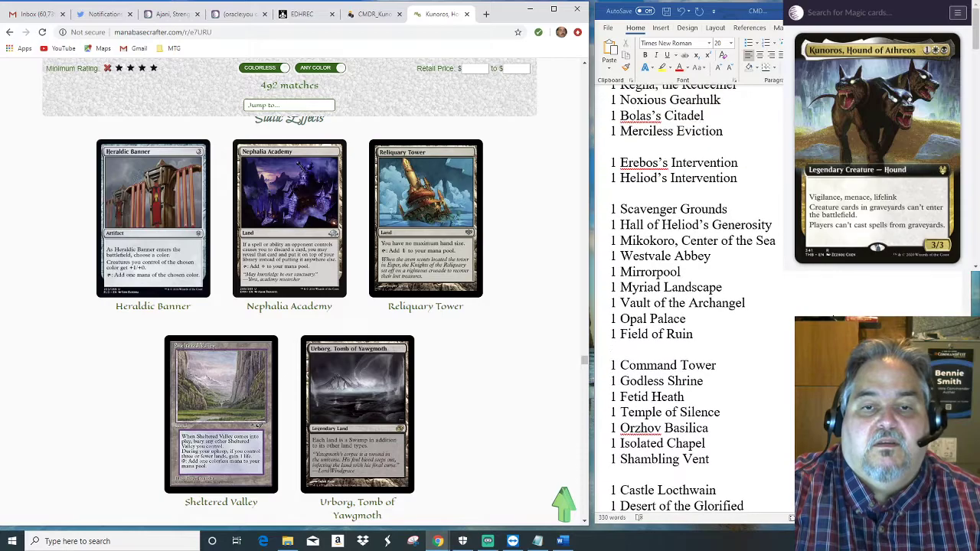
click(611, 222)
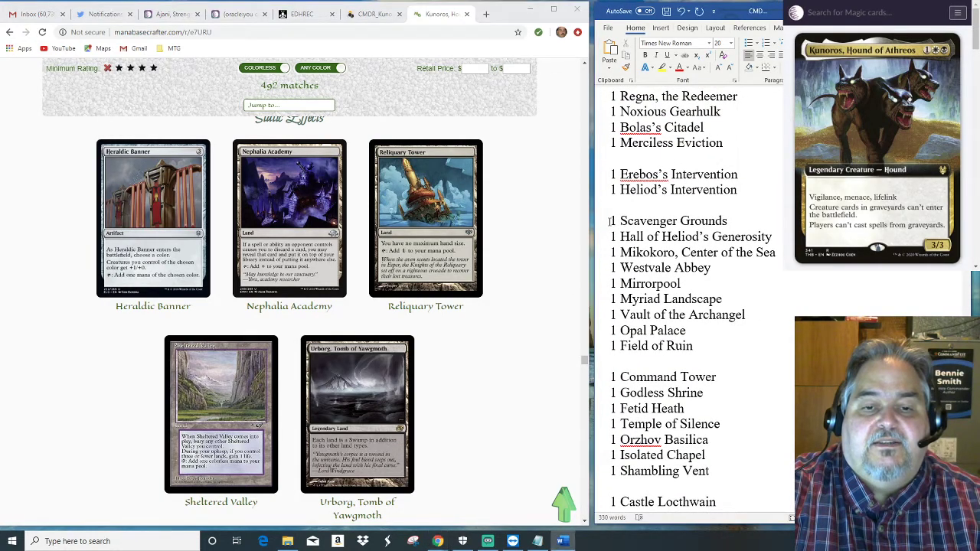
drag(610, 222, 757, 458)
scroll(756, 460, down, 2)
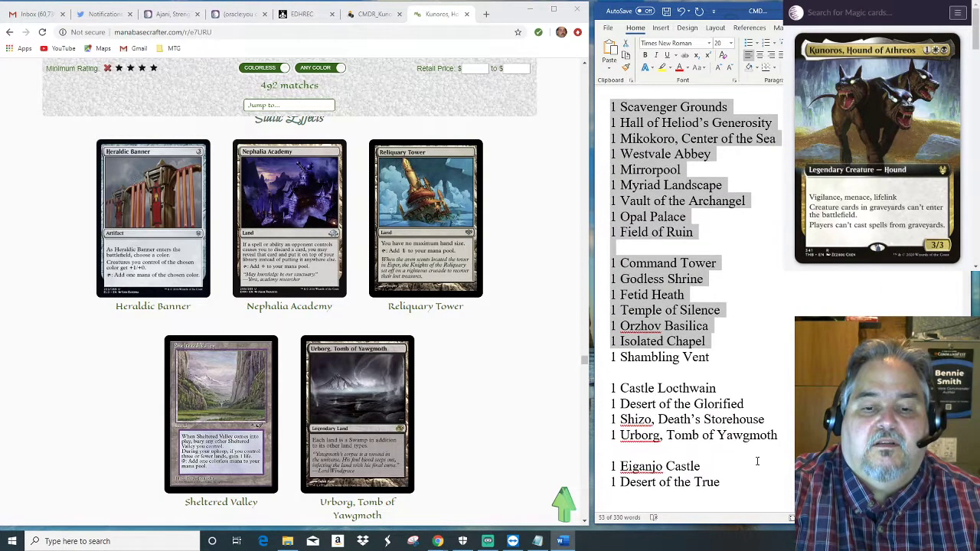
shift+click(736, 487)
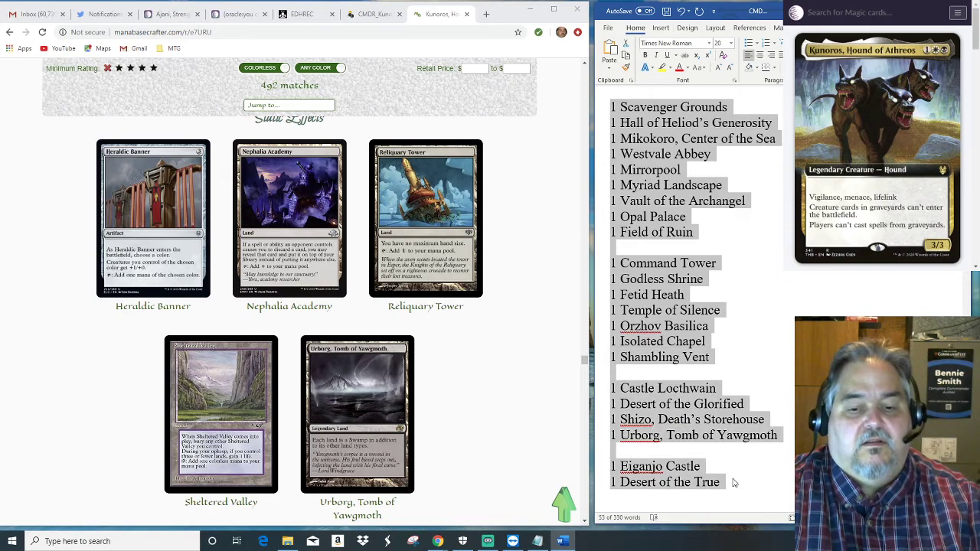
right_click(656, 166)
click(676, 184)
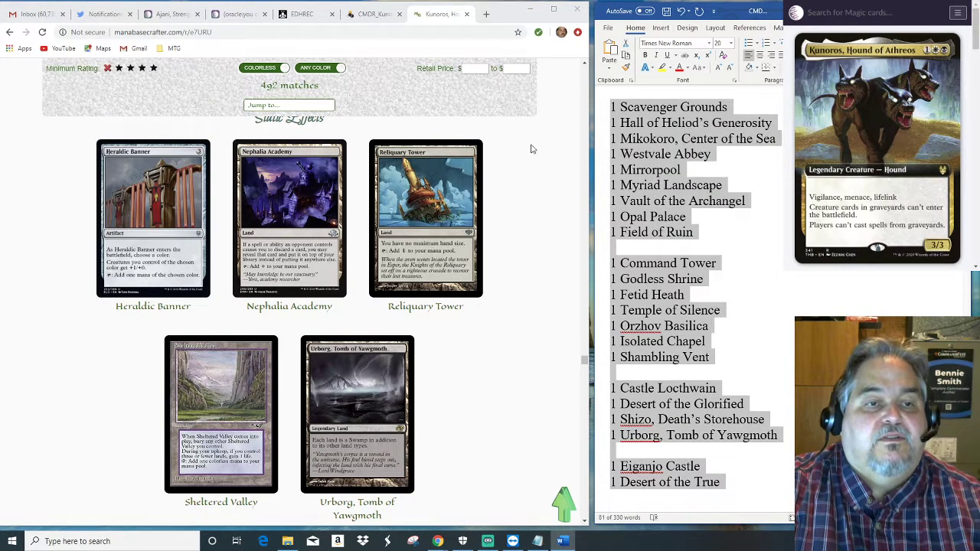
Switch to the Archidekt deck and paste the copied land list below Heliod's Intervention in the deck edit text, saving the changes.
click(373, 15)
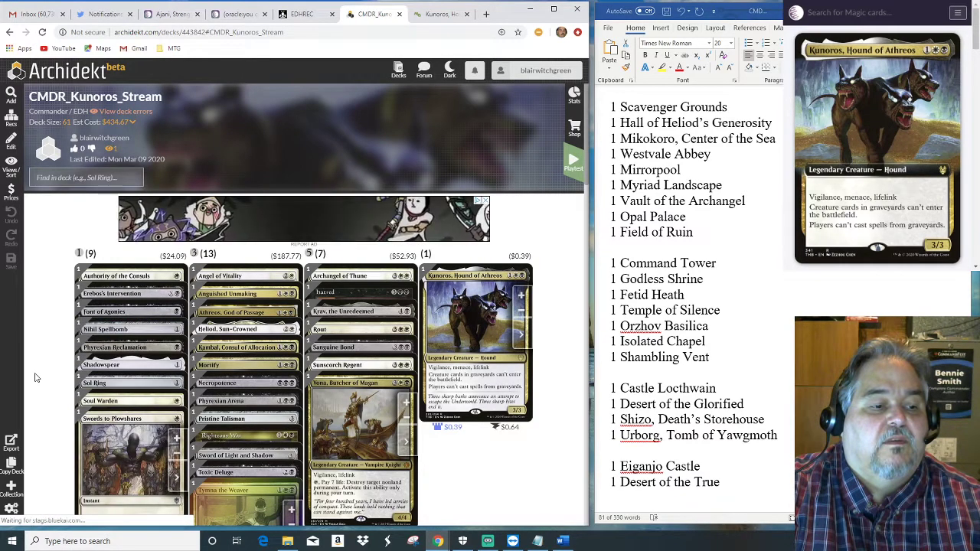
click(11, 96)
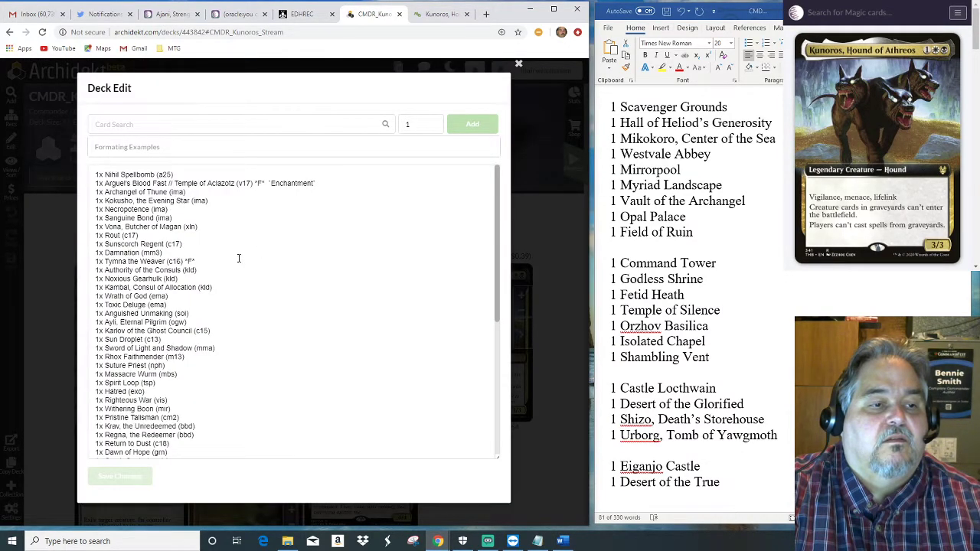
scroll(266, 319, down, 3)
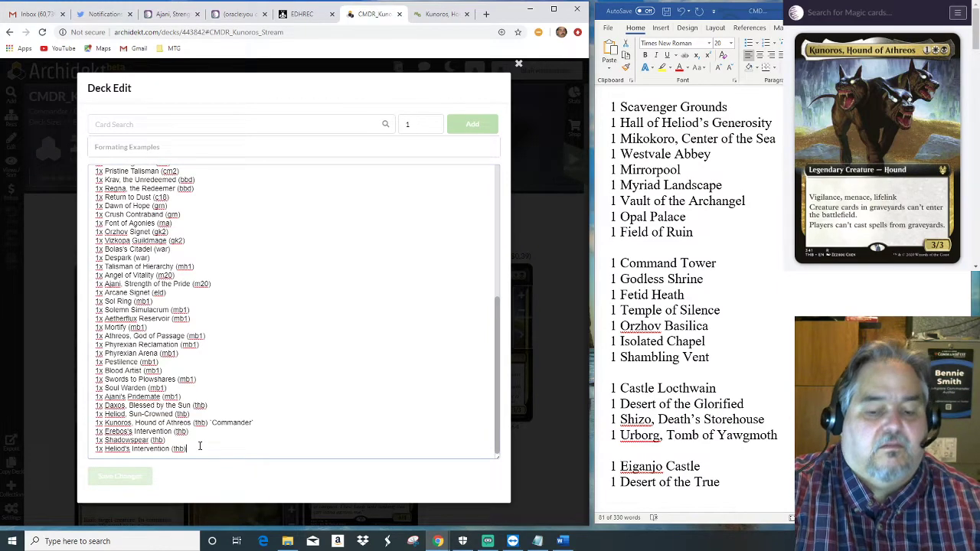
key(Return)
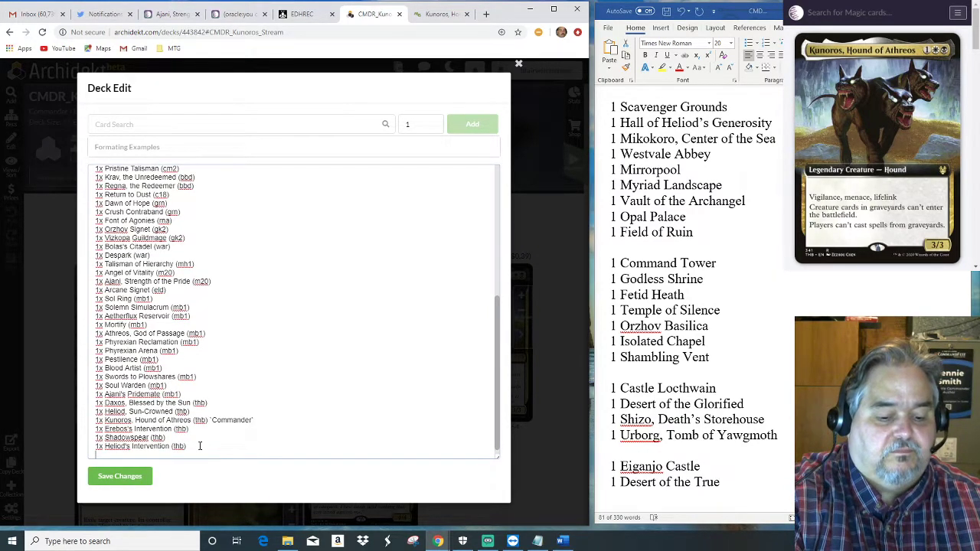
key(ctrl+v)
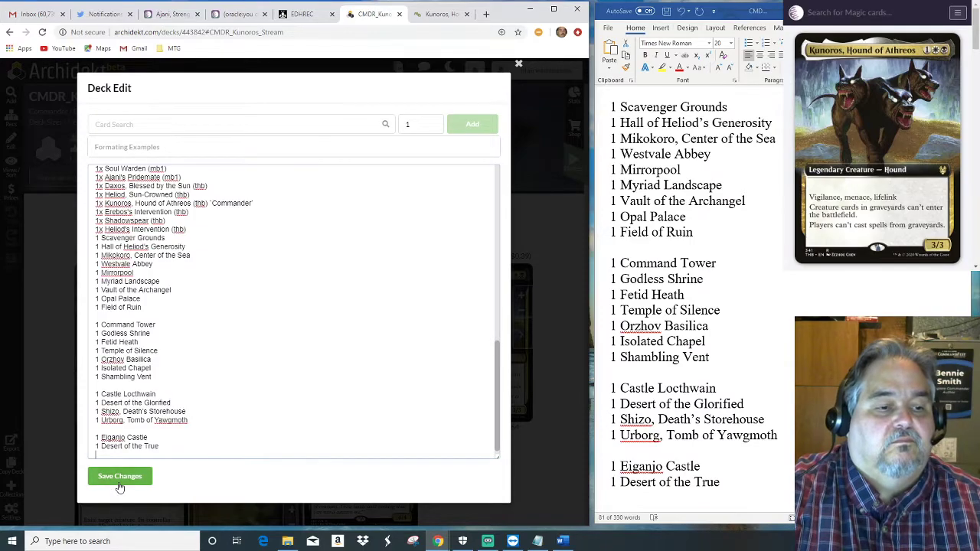
click(119, 480)
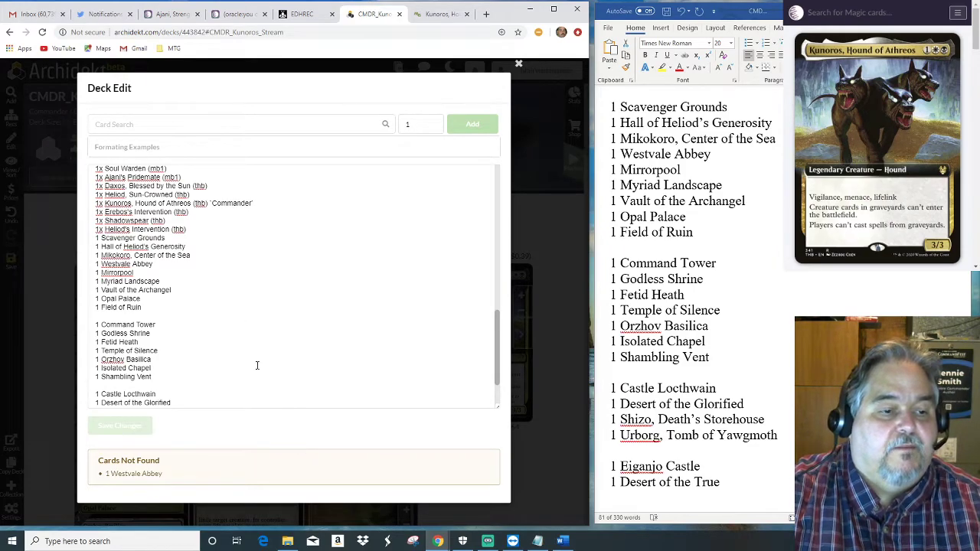
Delete the 1 Westvale Abbey line from the deck edit text.
click(164, 264)
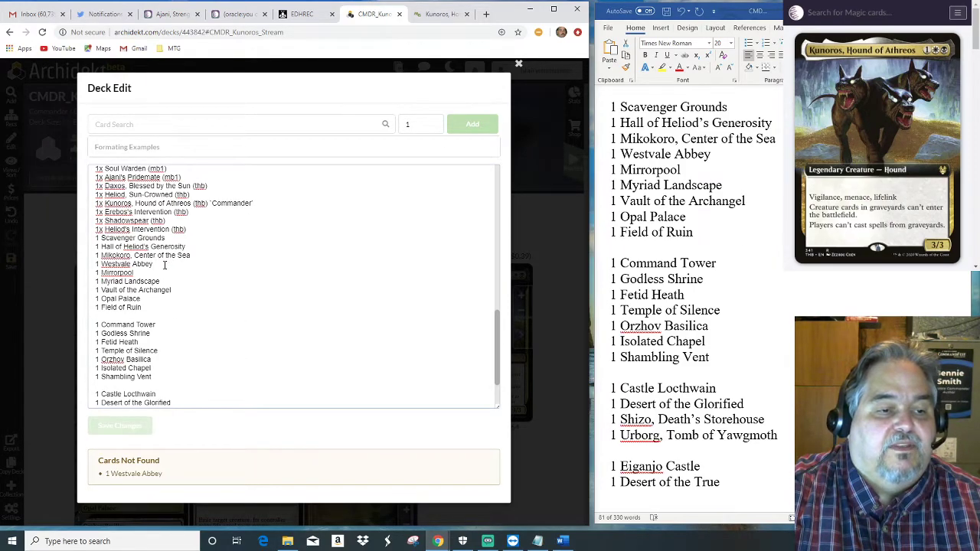
drag(164, 264, 96, 265)
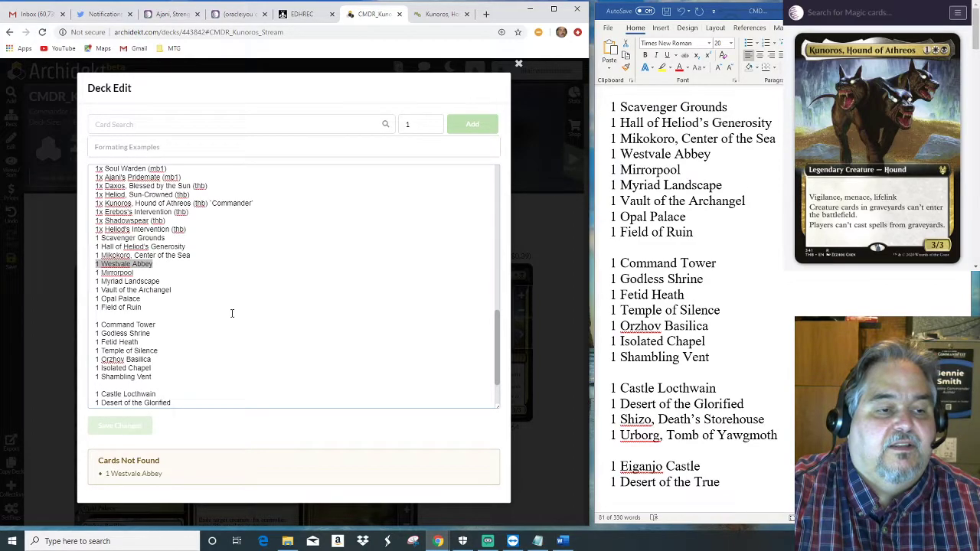
key(BackSpace)
key(BackSpace)
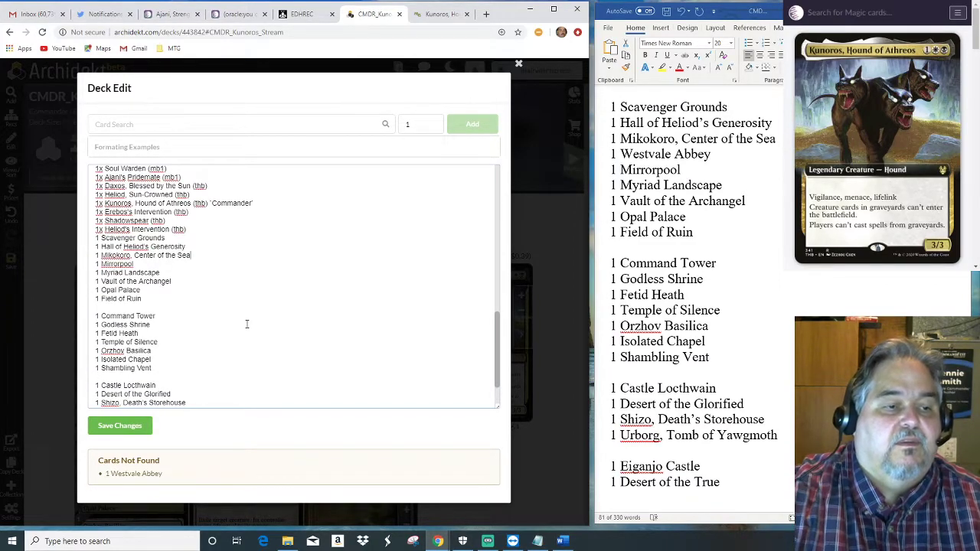
Add 1 Westvale Abbey // Ormendahl, Profane Prince through the deck editor's card search, save the changes and close the editor.
click(207, 127)
text(westval)
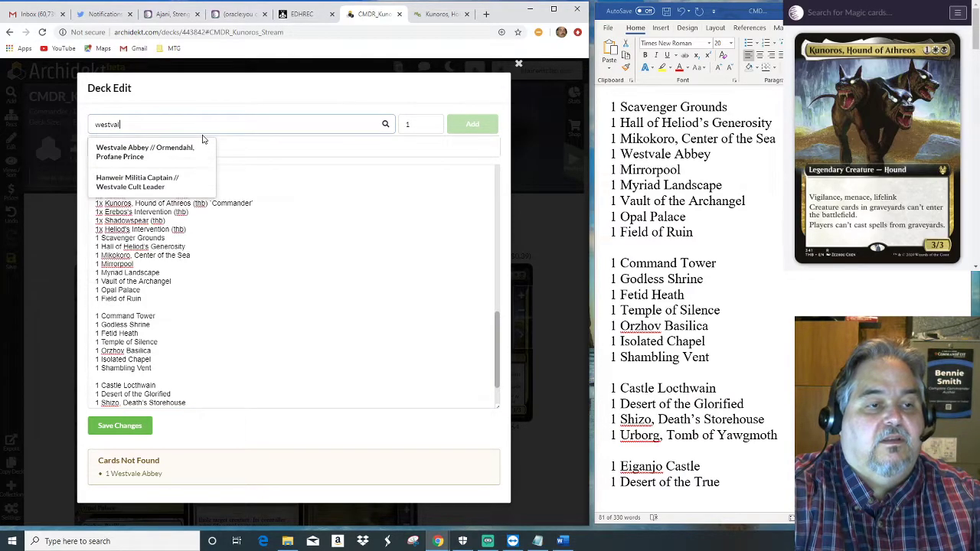
click(159, 152)
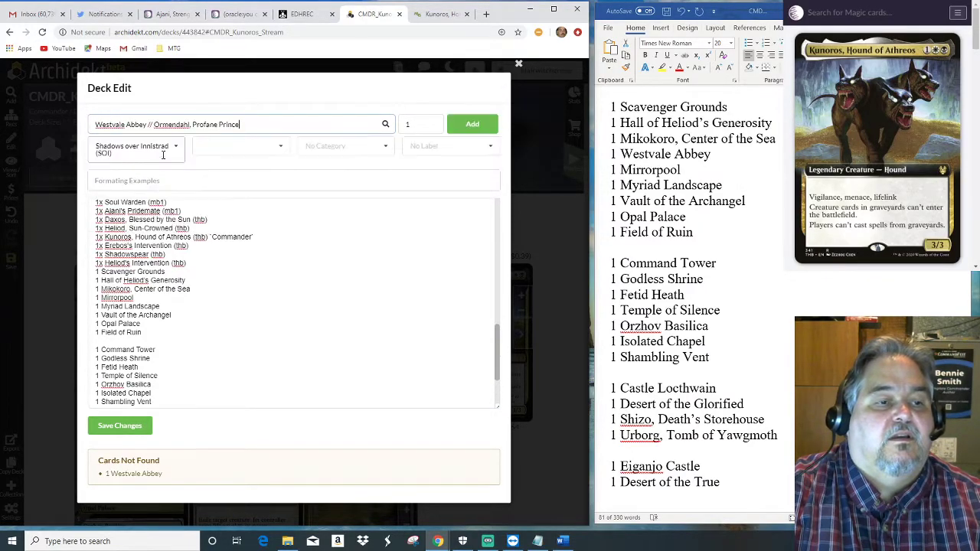
click(479, 130)
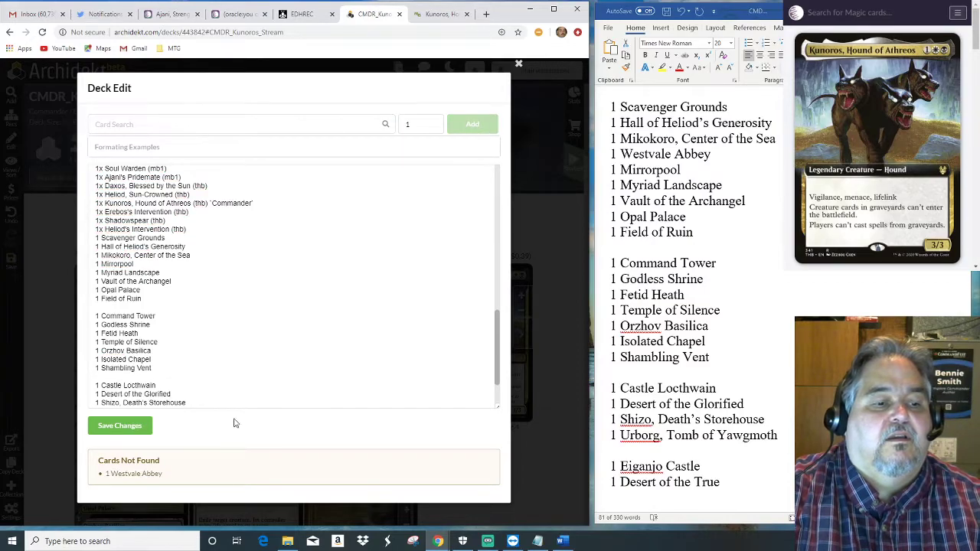
click(132, 427)
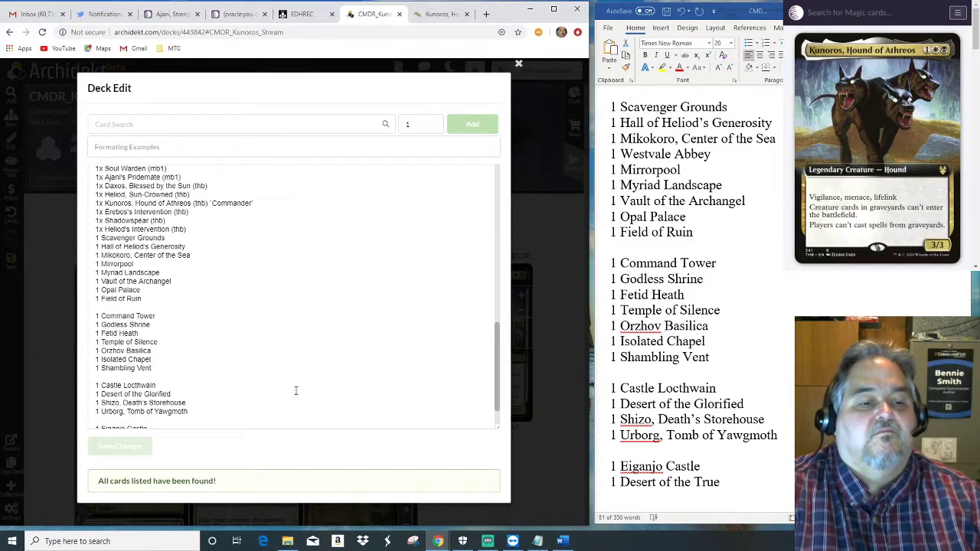
click(519, 66)
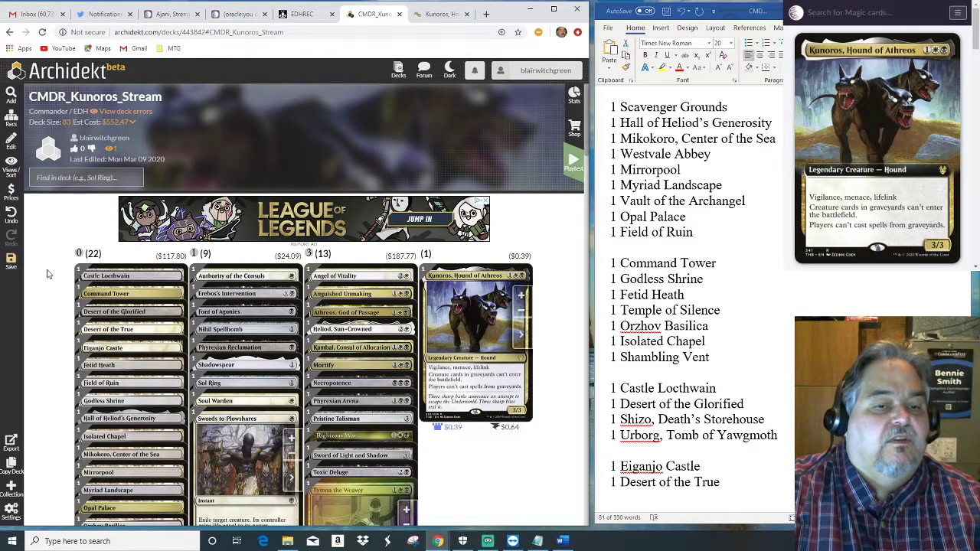
Check the deck statistics for mana costs versus production, card types and mana curve.
click(574, 96)
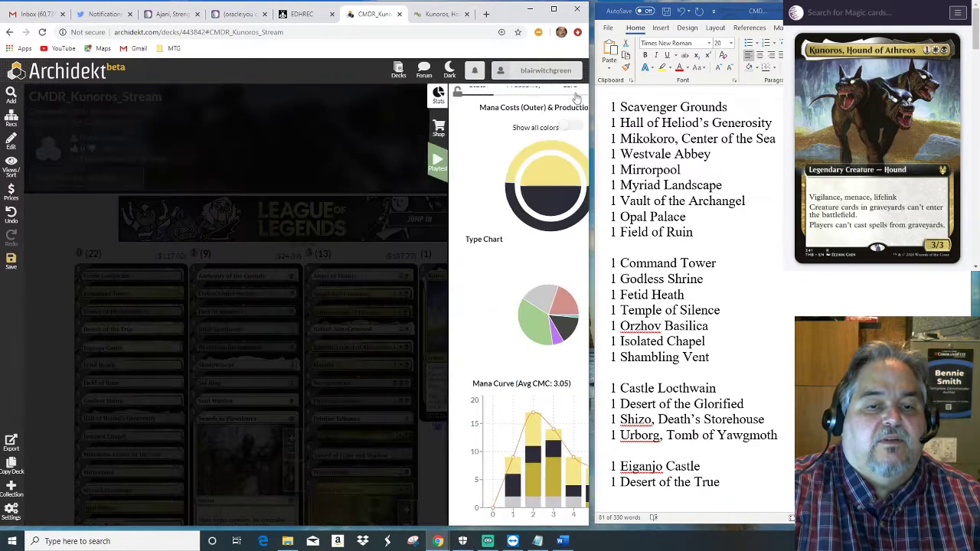
mouse_move(497, 197)
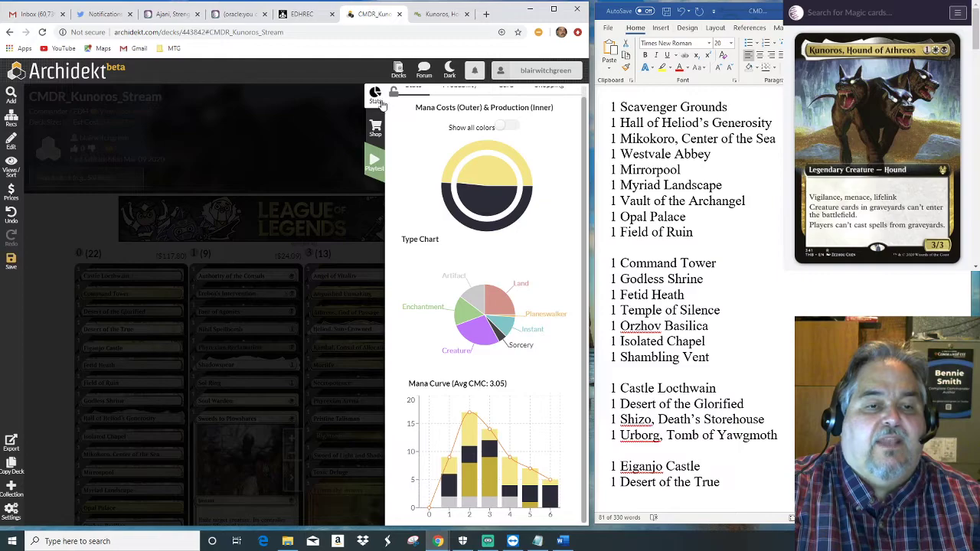
click(376, 97)
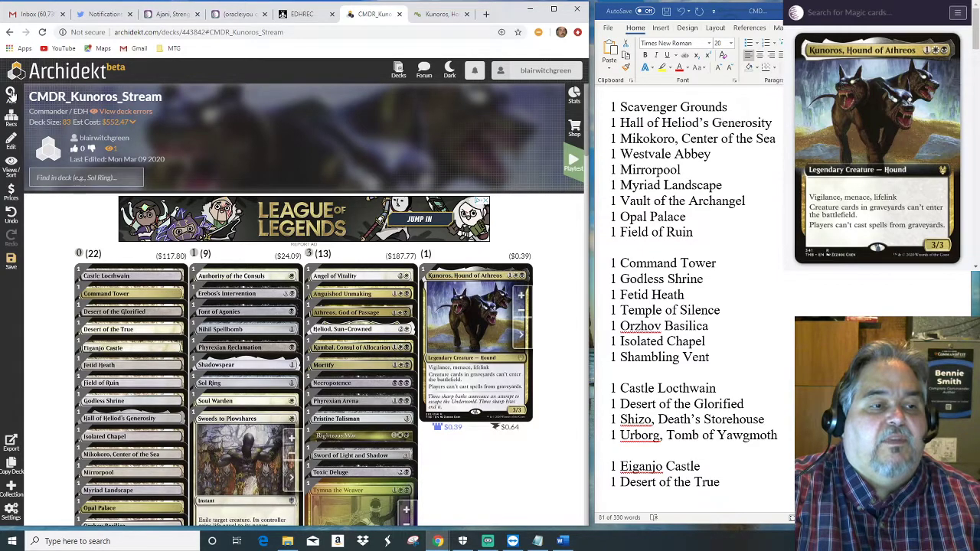
Search for Plains and add one copy of the basic land to the deck.
click(11, 95)
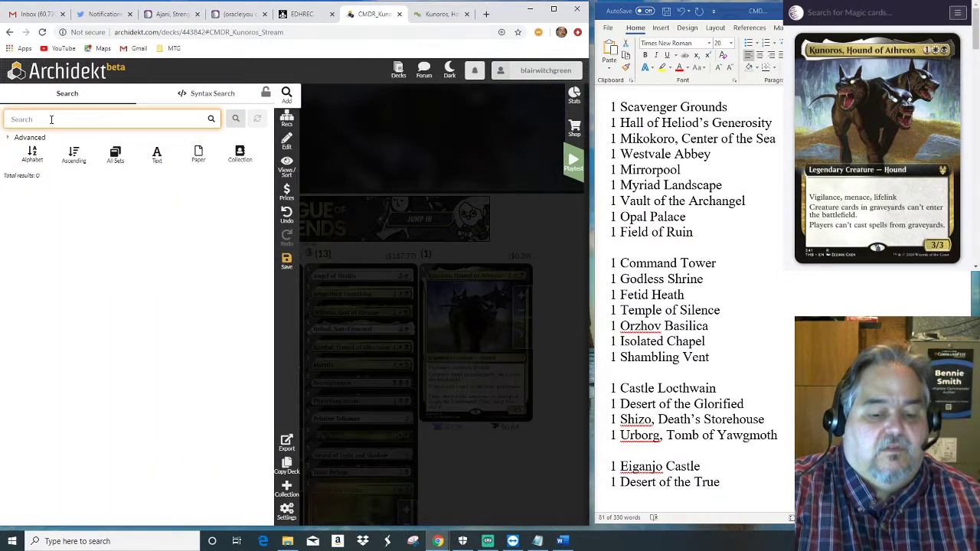
text(plains)
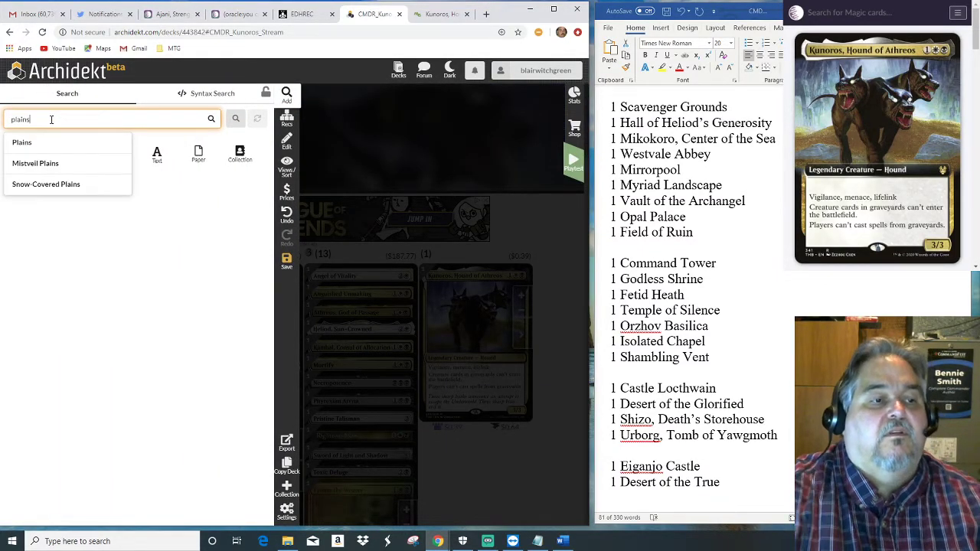
click(23, 142)
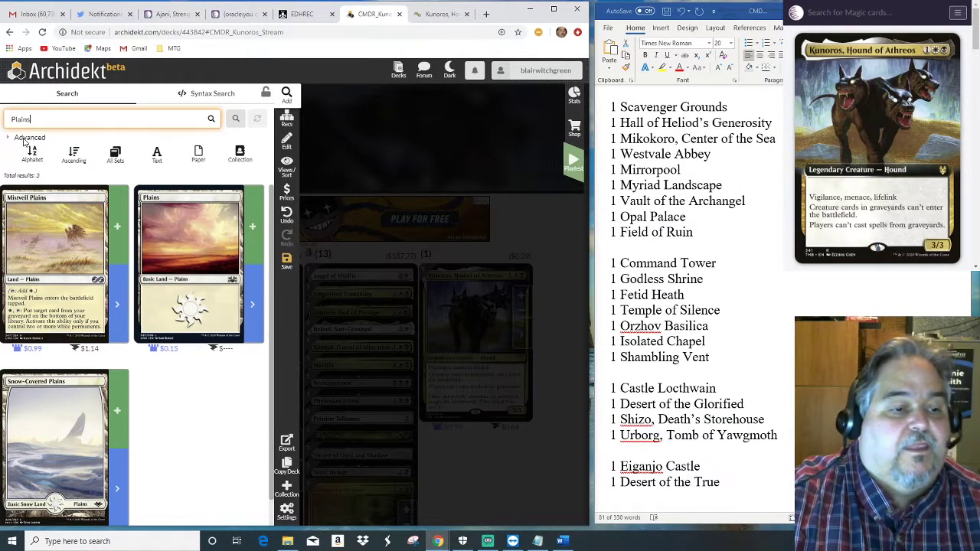
click(257, 311)
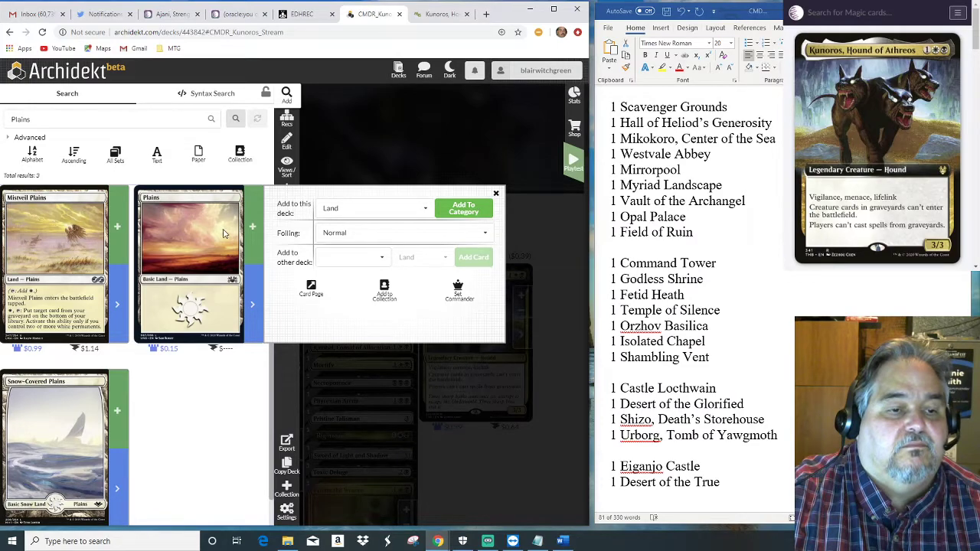
click(253, 232)
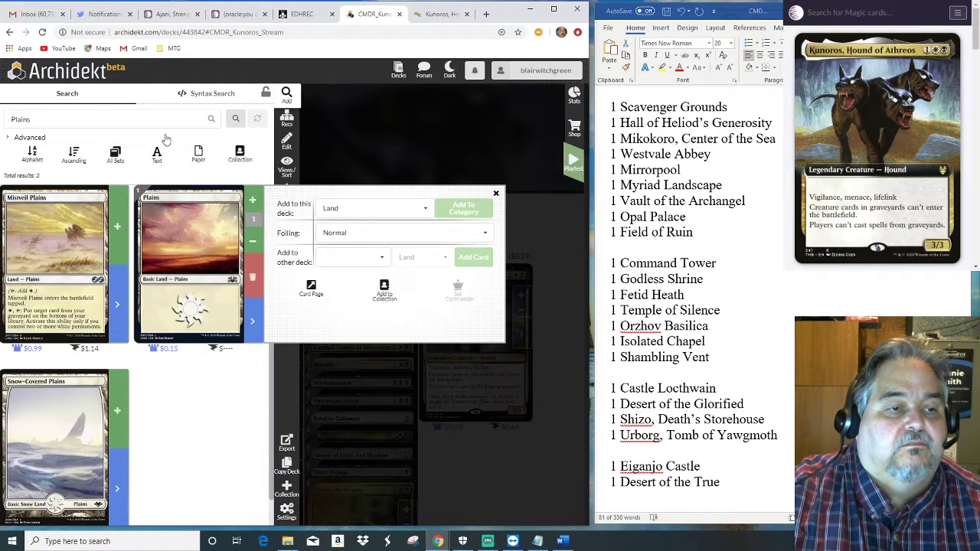
Search for Bojuka Bog and add one copy to the deck.
click(133, 118)
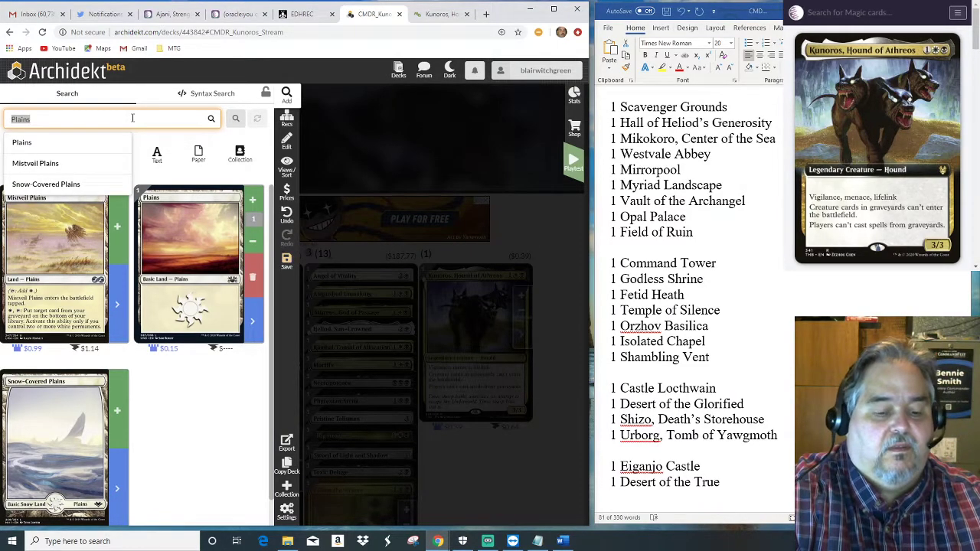
text(bojuka)
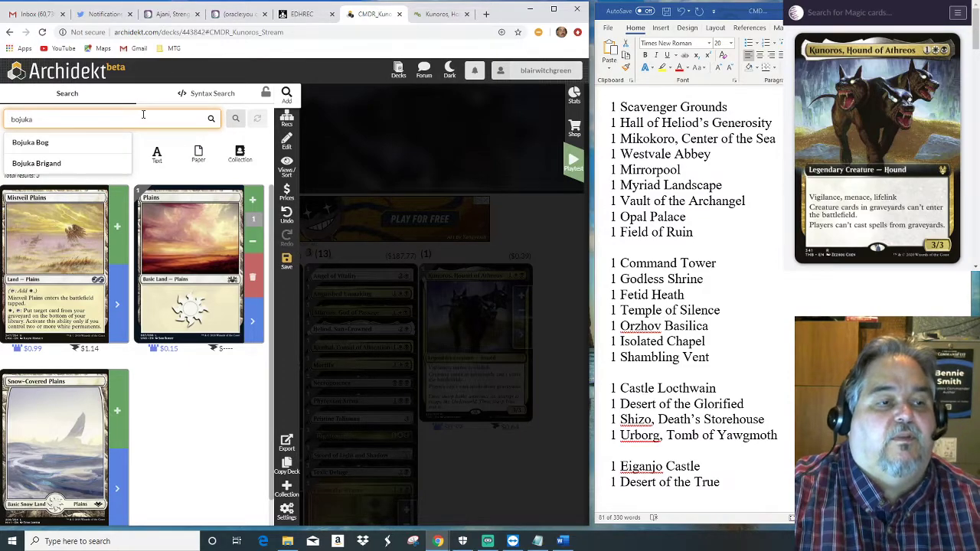
click(58, 145)
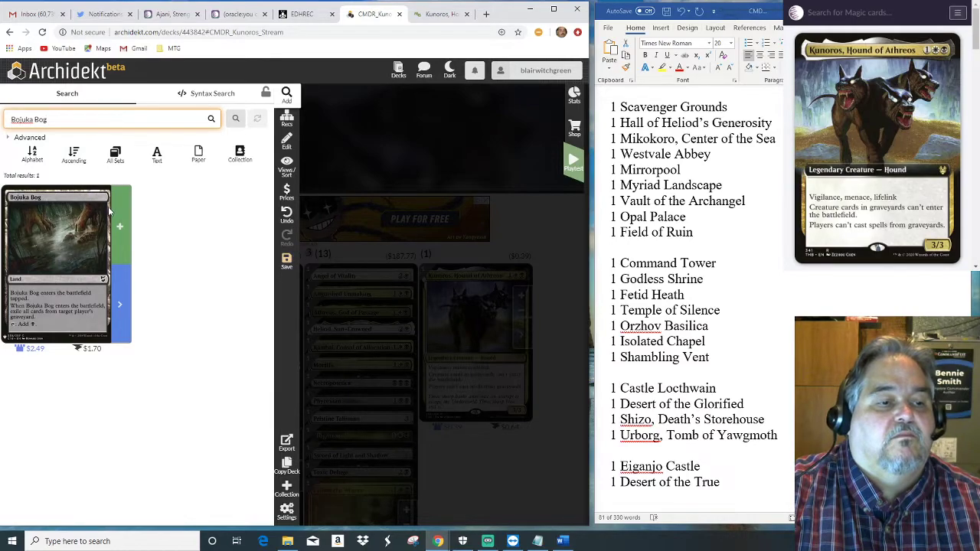
click(119, 228)
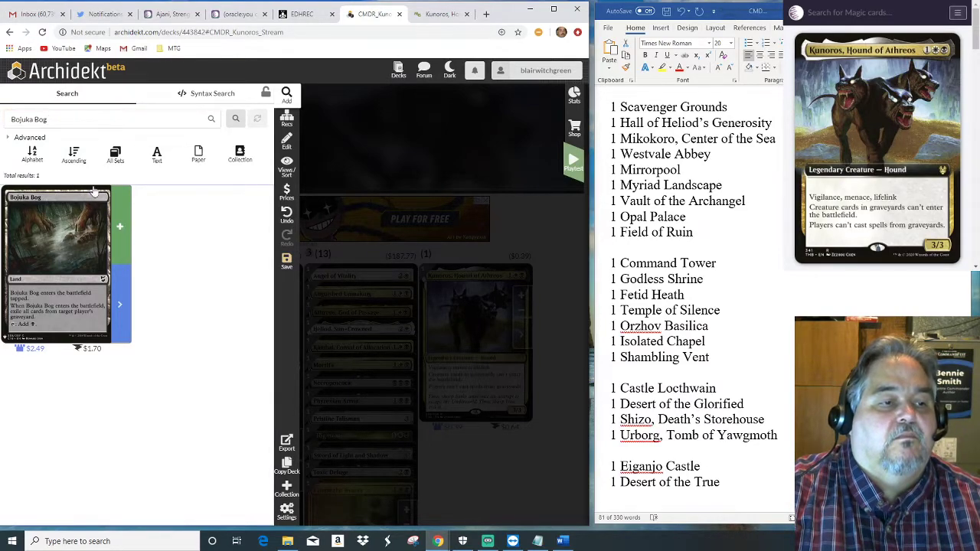
Search for Swamp, add one copy of the basic land to the deck and return to the deck view.
click(78, 120)
text(swamp)
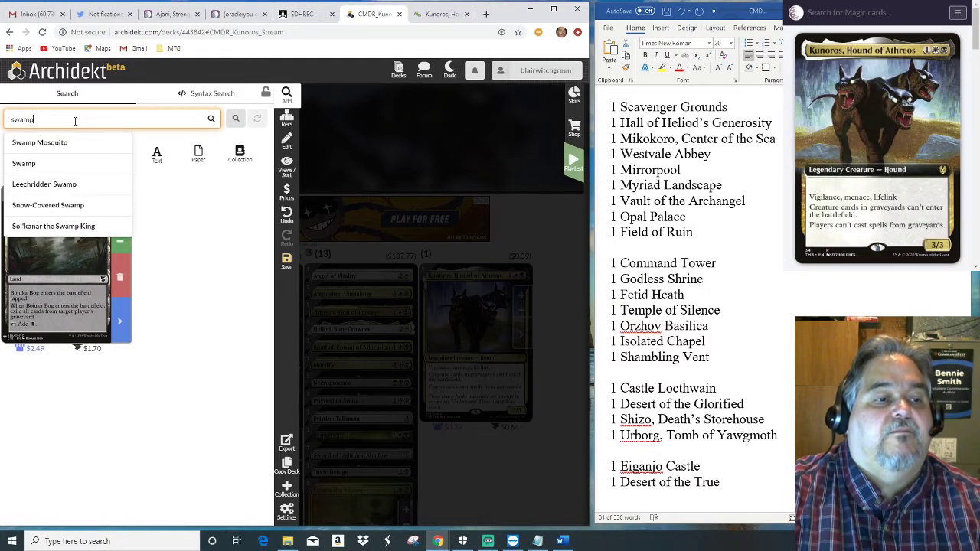
click(30, 163)
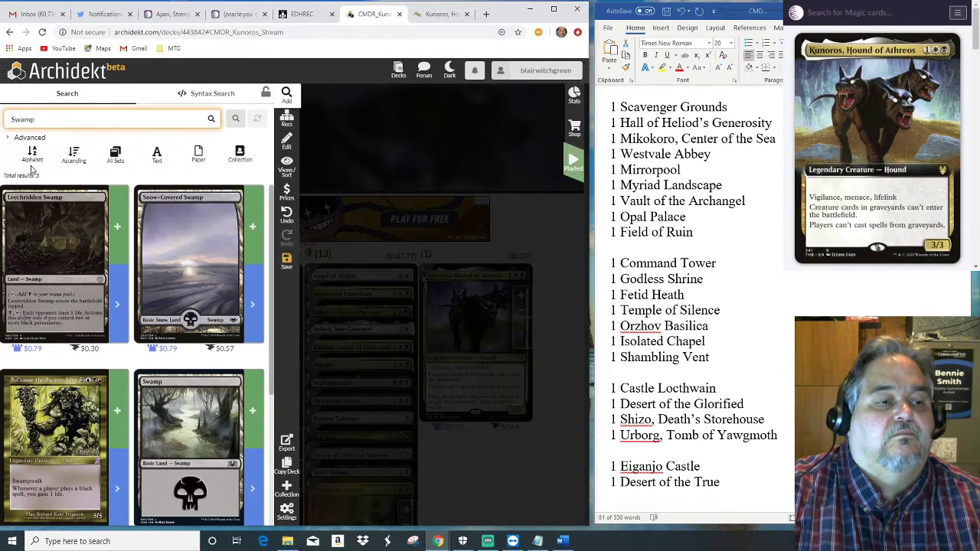
click(253, 412)
click(253, 412)
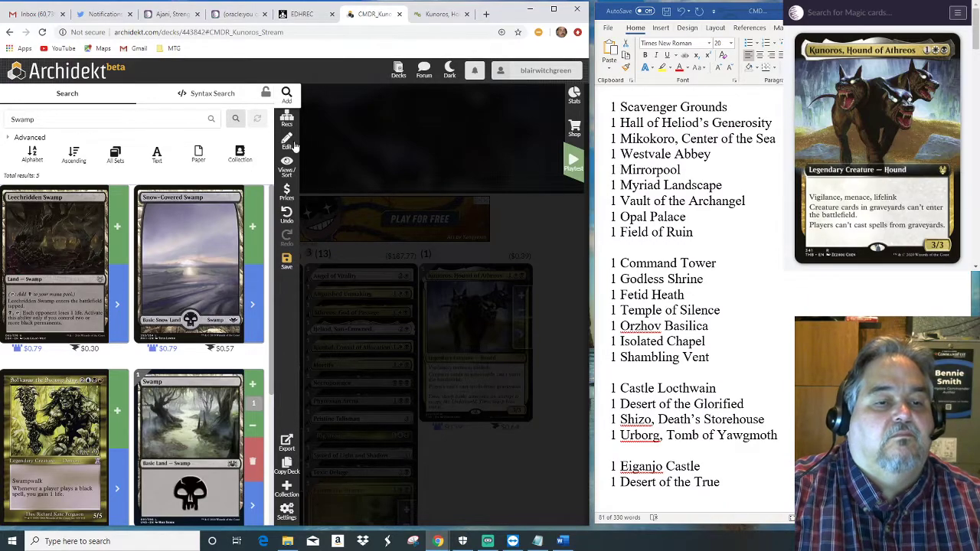
click(542, 239)
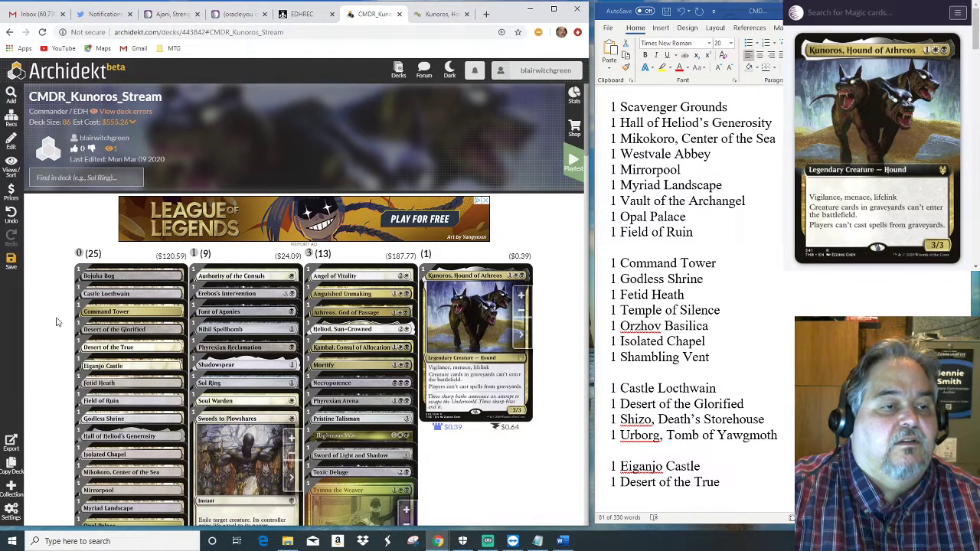
Raise the quantities of Plains and Swamp to 8 each, bringing the deck to 100 cards.
scroll(56, 322, down, 2)
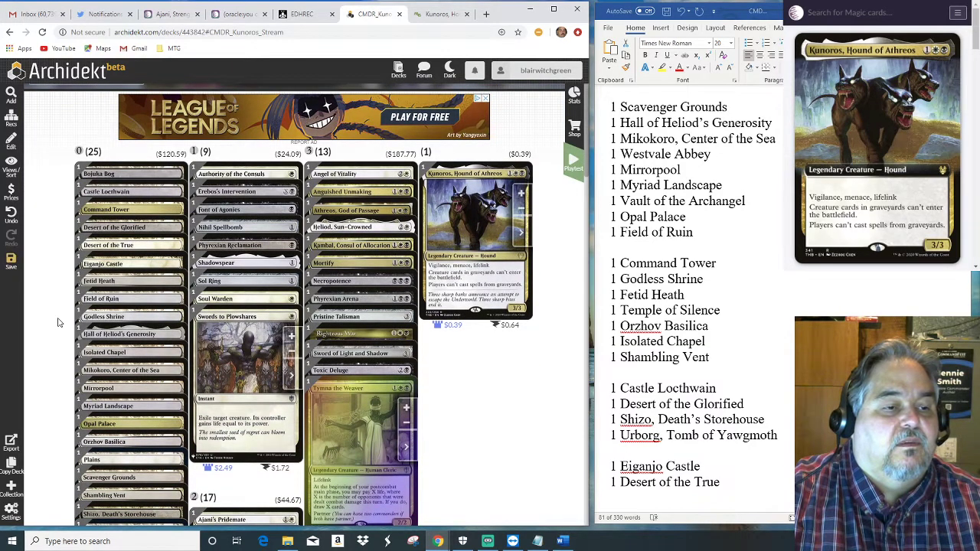
scroll(57, 323, down, 3)
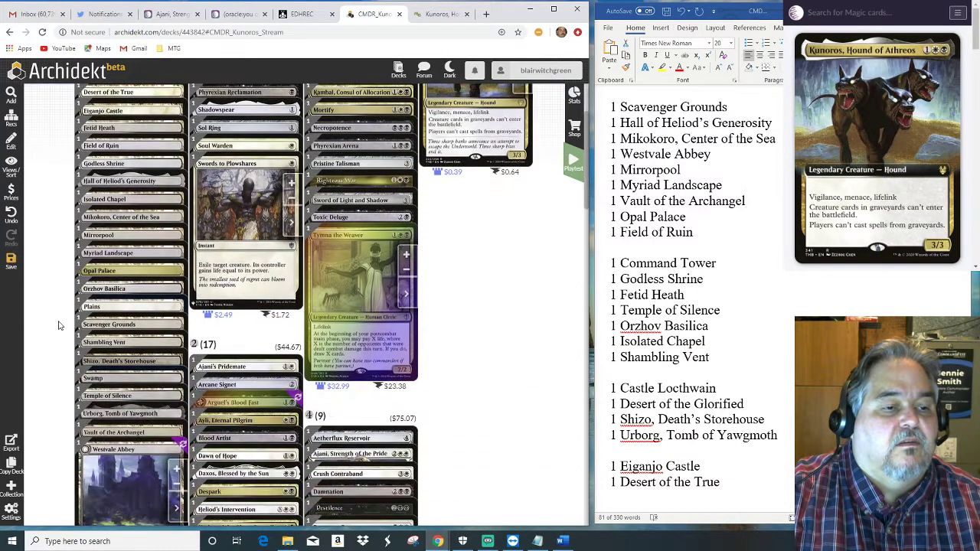
mouse_move(96, 310)
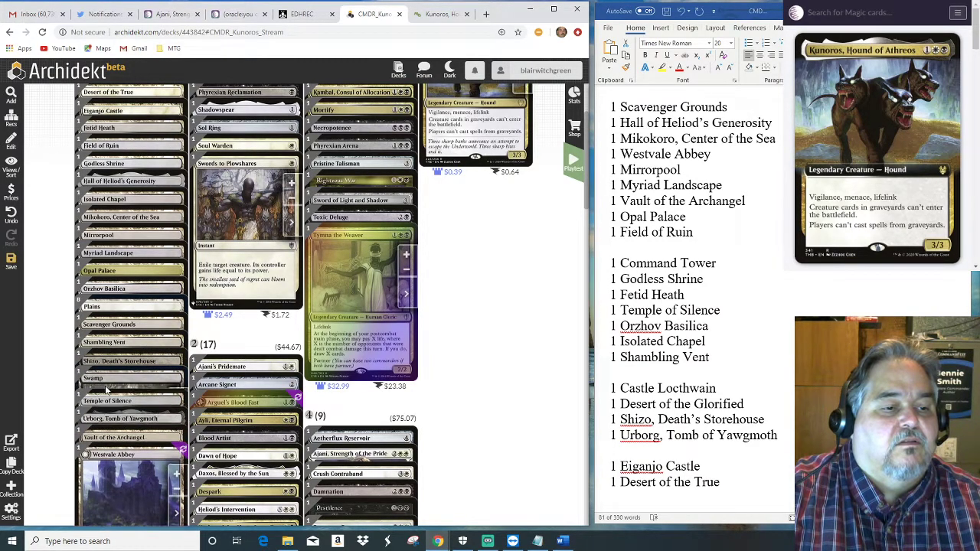
mouse_move(107, 385)
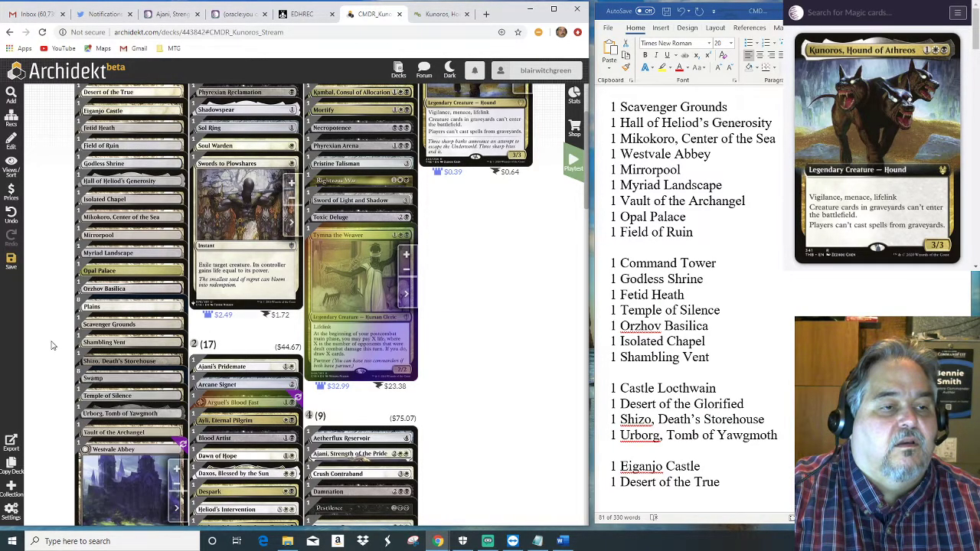
scroll(50, 345, up, 3)
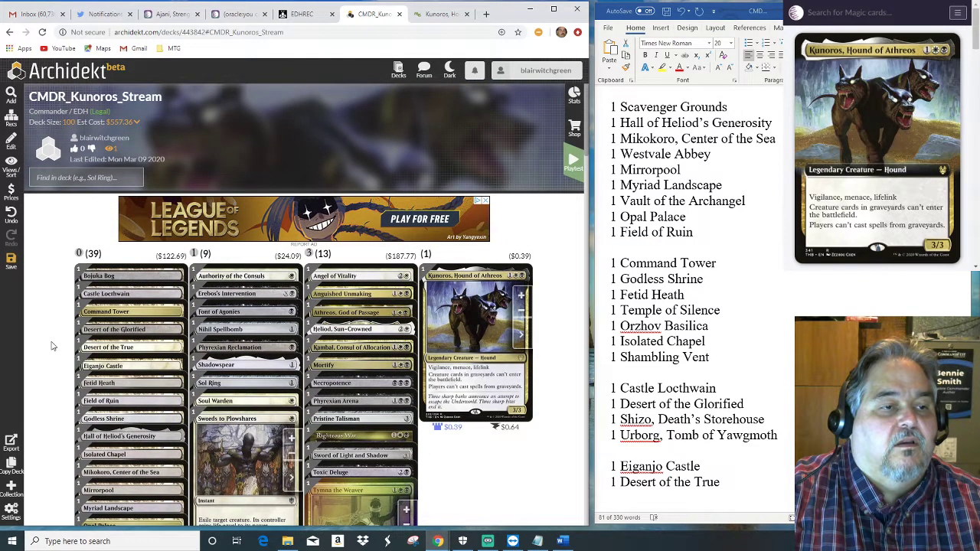
Save the deck and review its mana cost, card type and mana curve statistics.
click(11, 262)
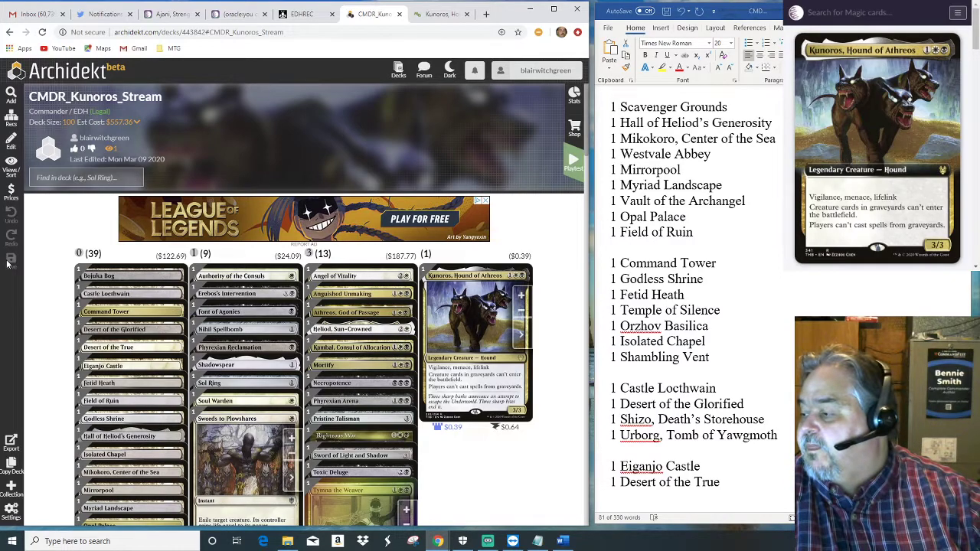
click(575, 97)
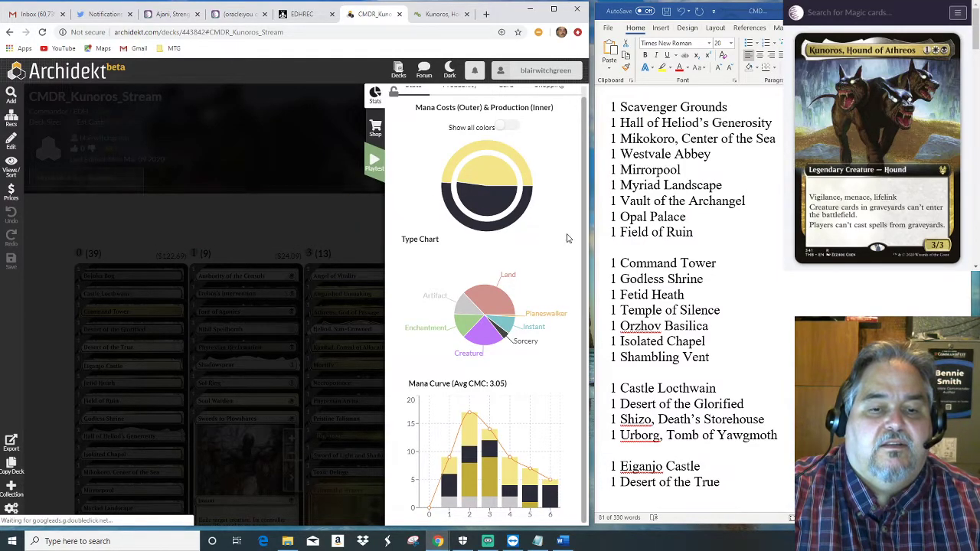
scroll(569, 238, up, 1)
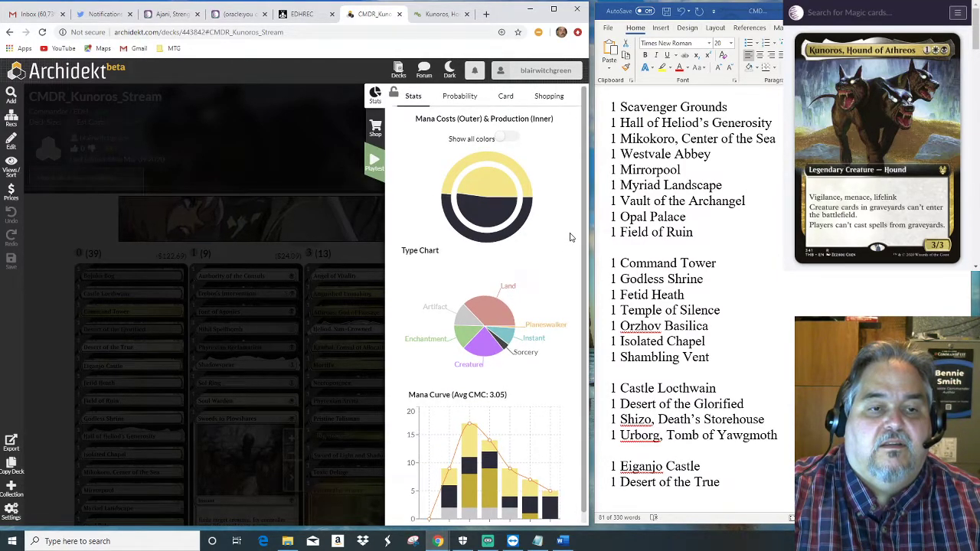
click(374, 94)
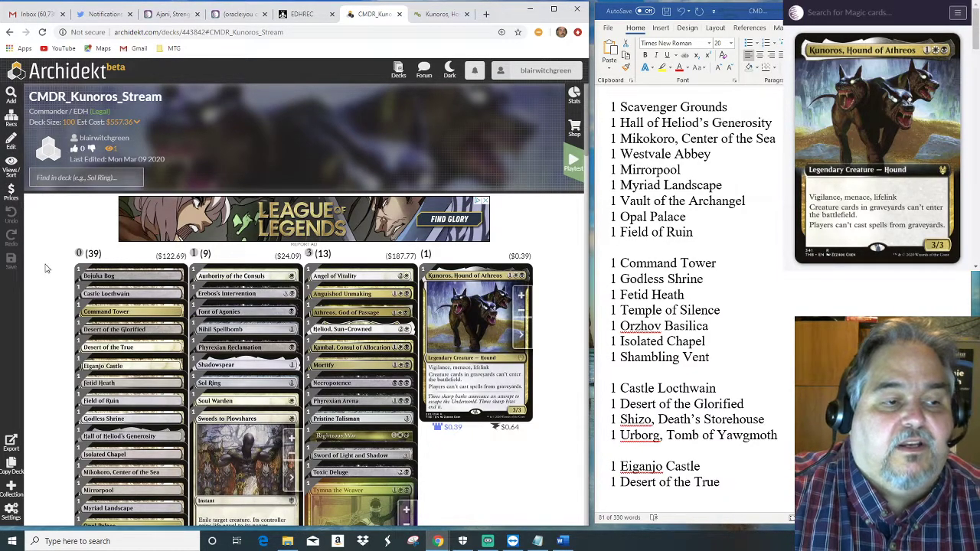
Group the deck's cards by CMC.
click(14, 172)
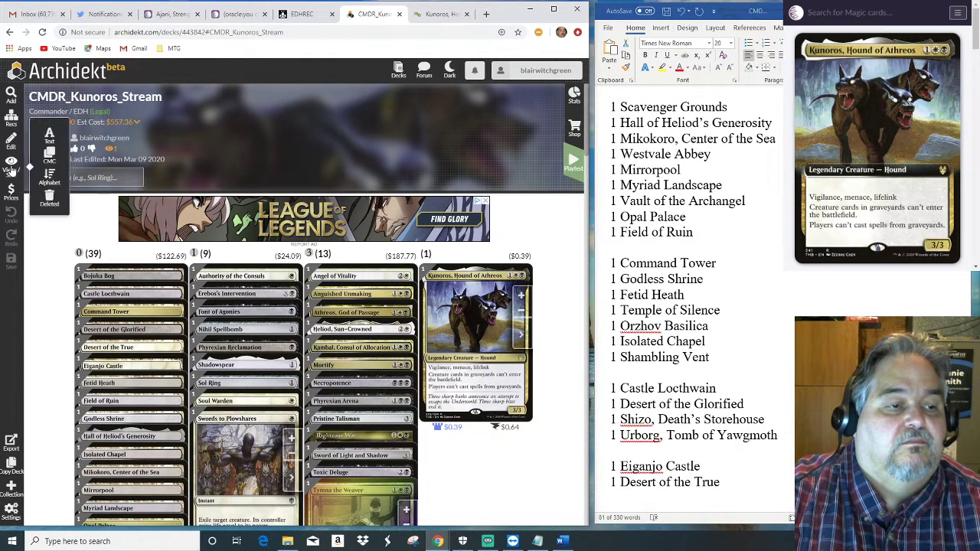
click(50, 161)
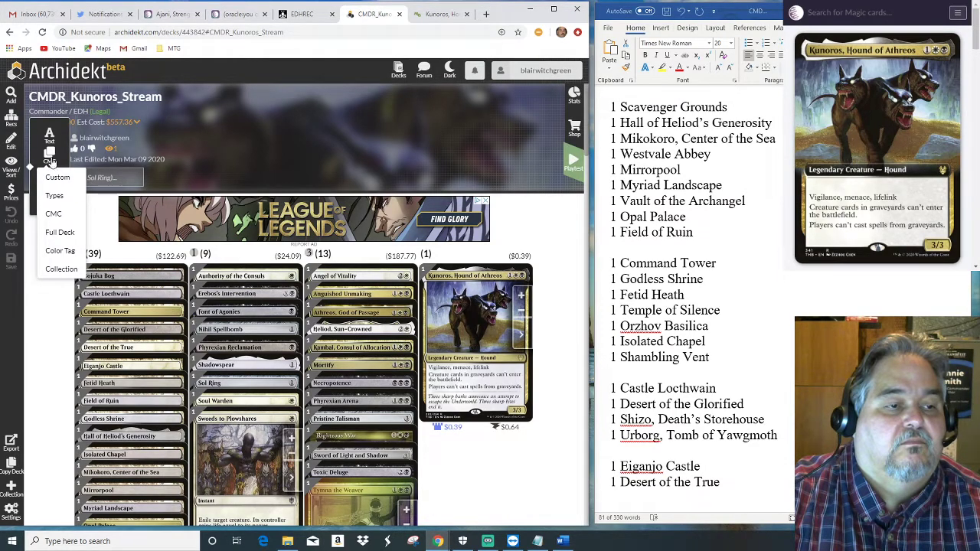
click(55, 214)
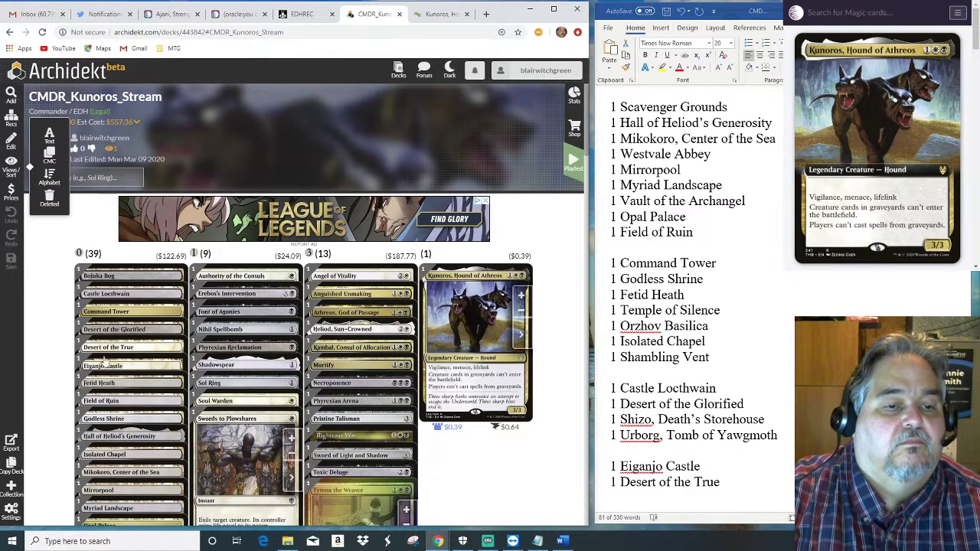
Examine the cards in each CMC group, comparing the five- and six-mana cards for a possible cut.
scroll(568, 396, down, 3)
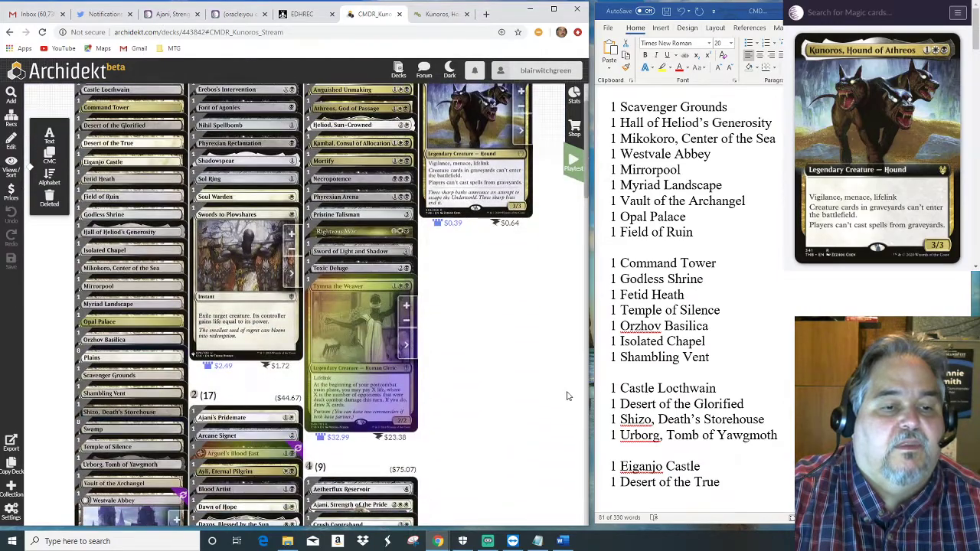
scroll(568, 396, down, 3)
scroll(568, 396, down, 3)
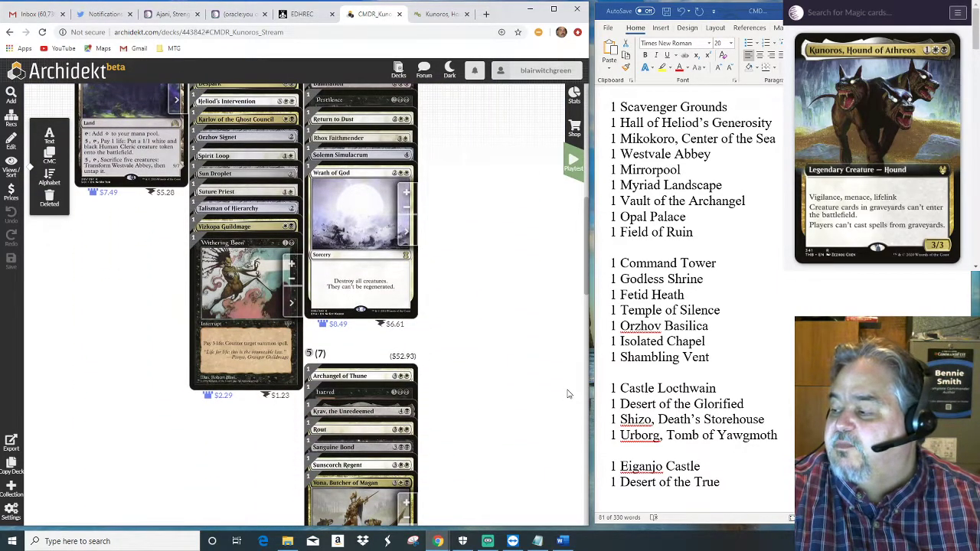
scroll(515, 376, down, 2)
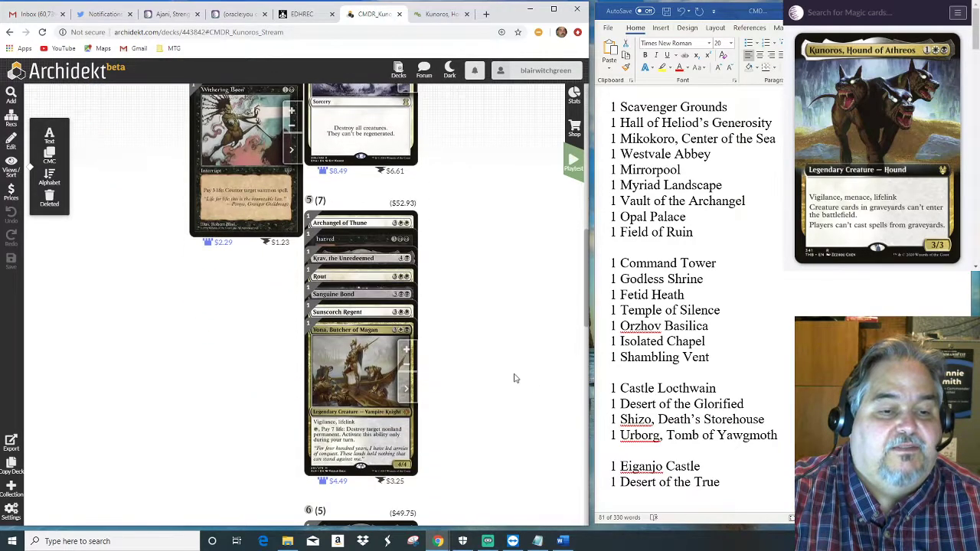
scroll(515, 378, down, 3)
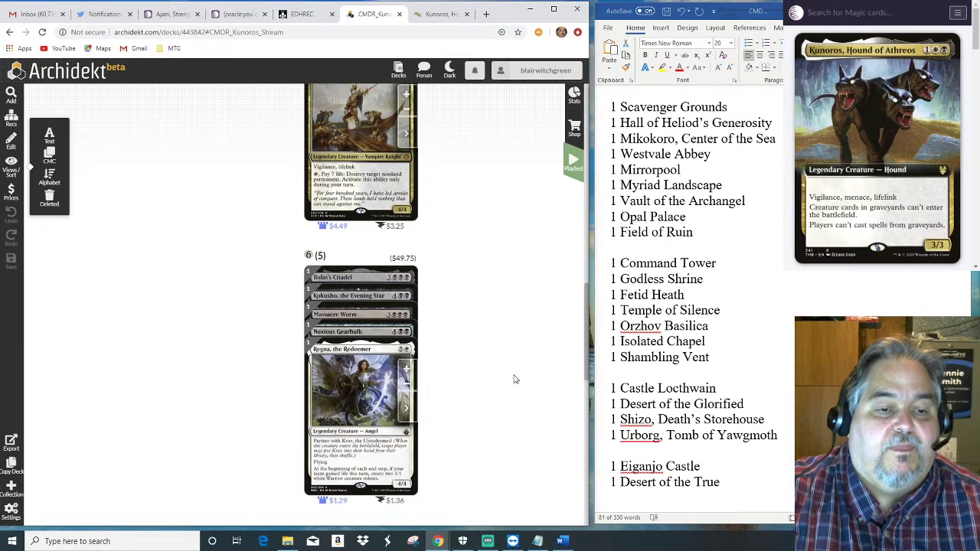
scroll(514, 379, up, 3)
scroll(515, 379, down, 1)
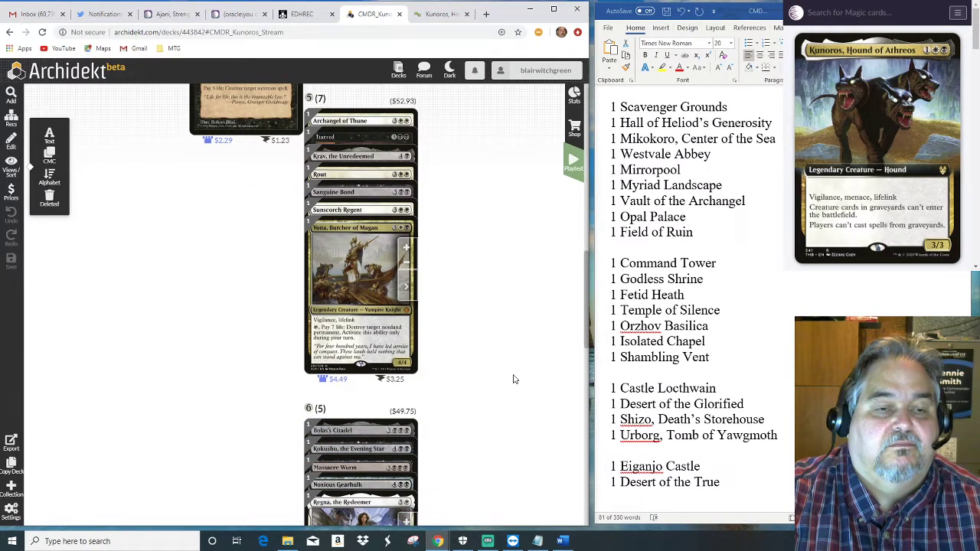
scroll(514, 379, down, 2)
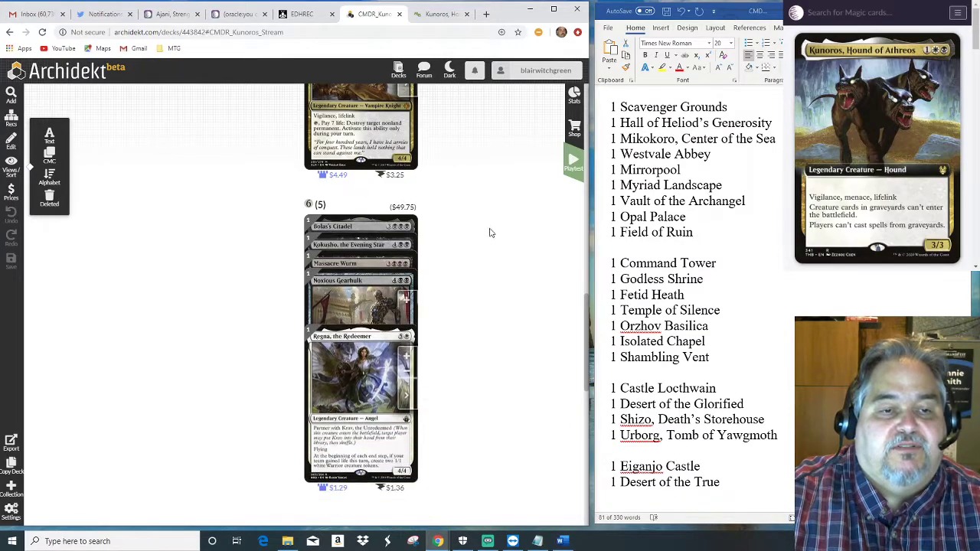
scroll(489, 248, up, 3)
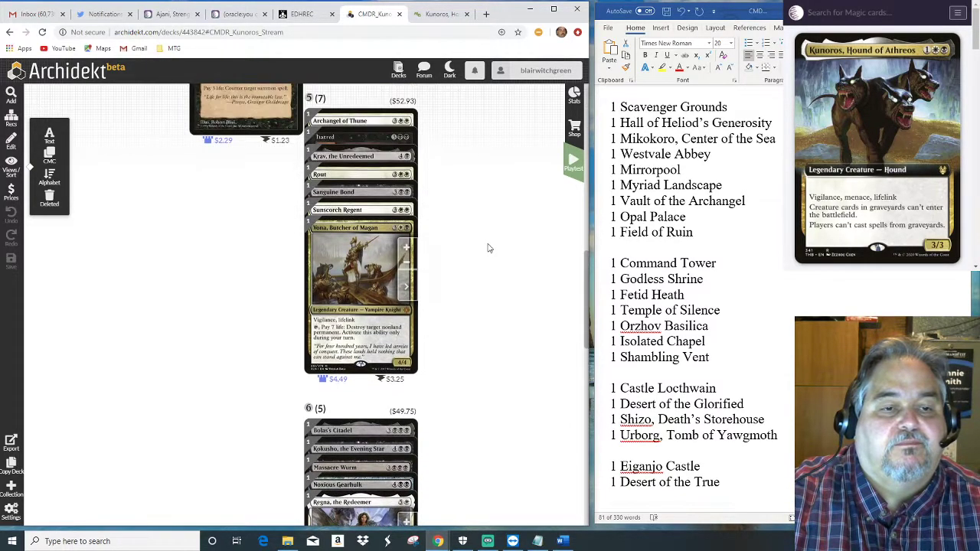
scroll(489, 248, up, 6)
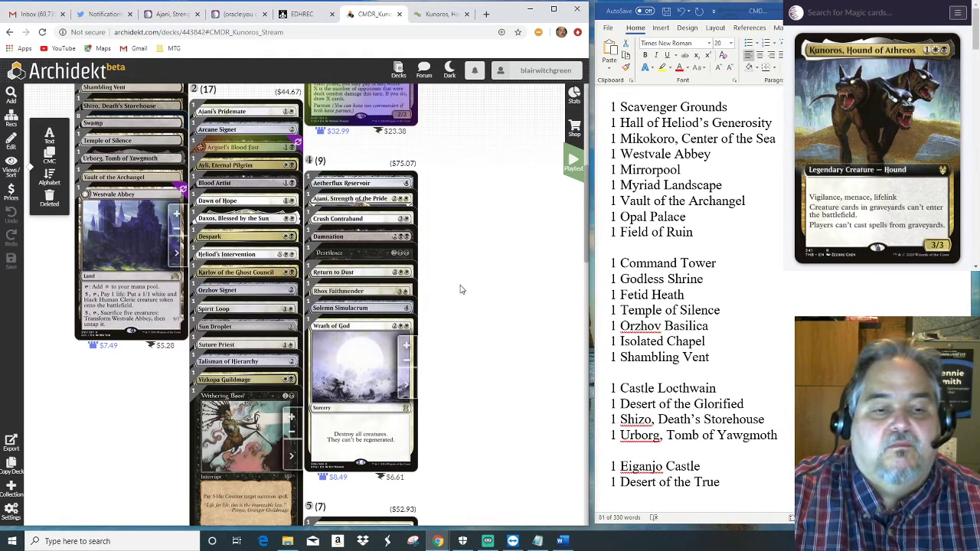
Remove Noxious Gearhulk from the deck's six-mana group.
scroll(450, 290, down, 5)
scroll(450, 289, down, 4)
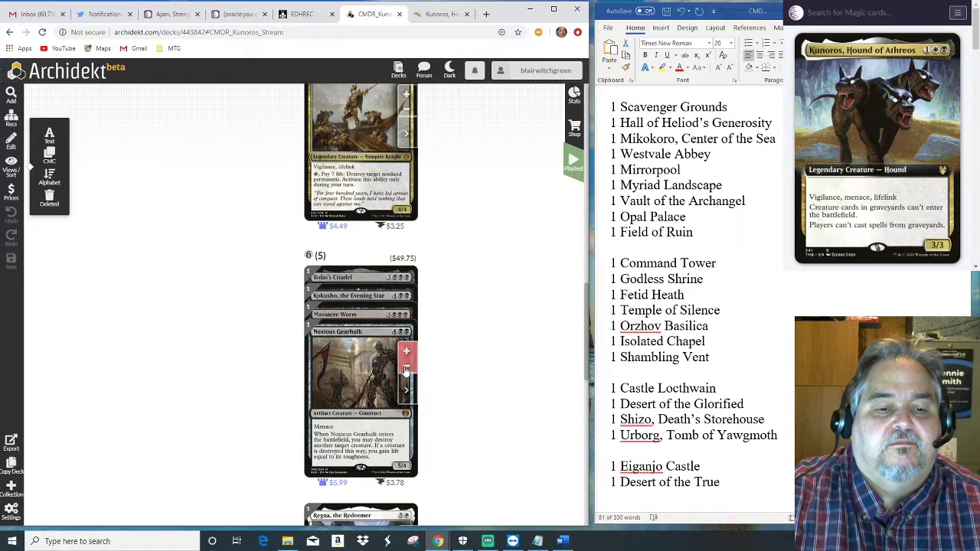
scroll(150, 258, up, 7)
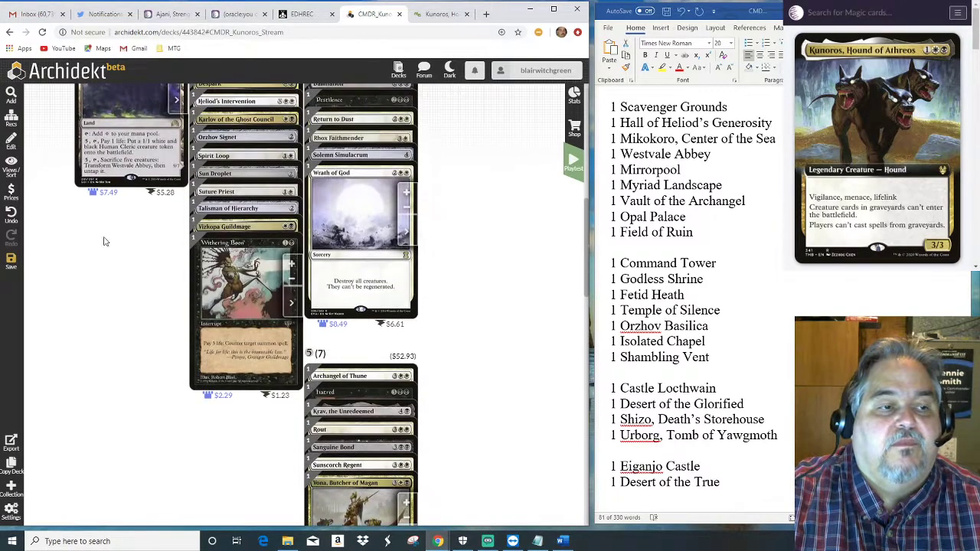
Search for Blackblade Reforged, add one copy as the replacement card and save the deck.
click(11, 94)
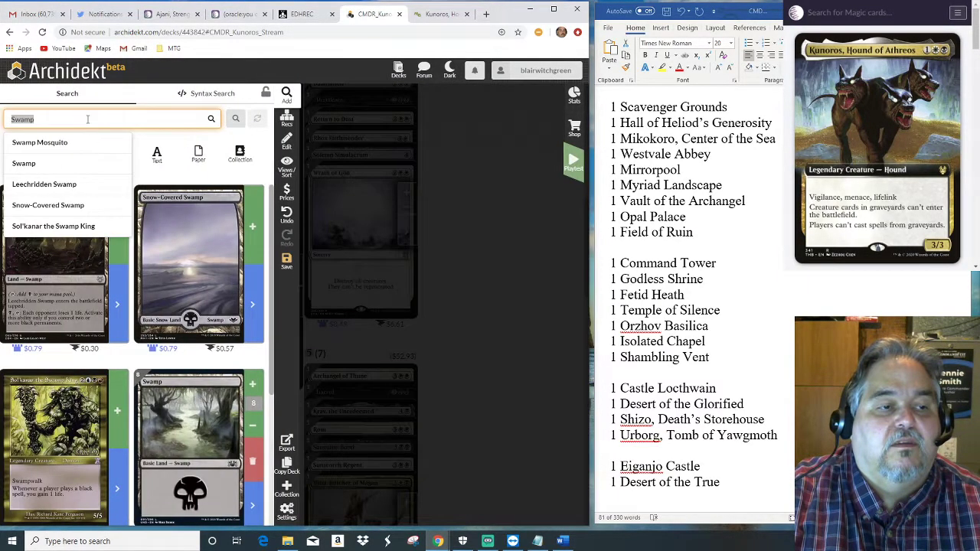
text(black)
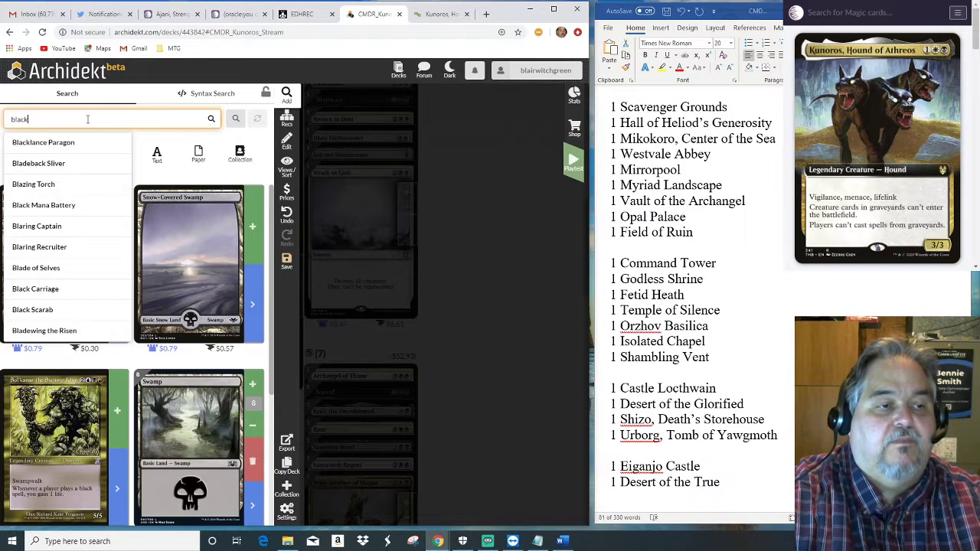
text(blade)
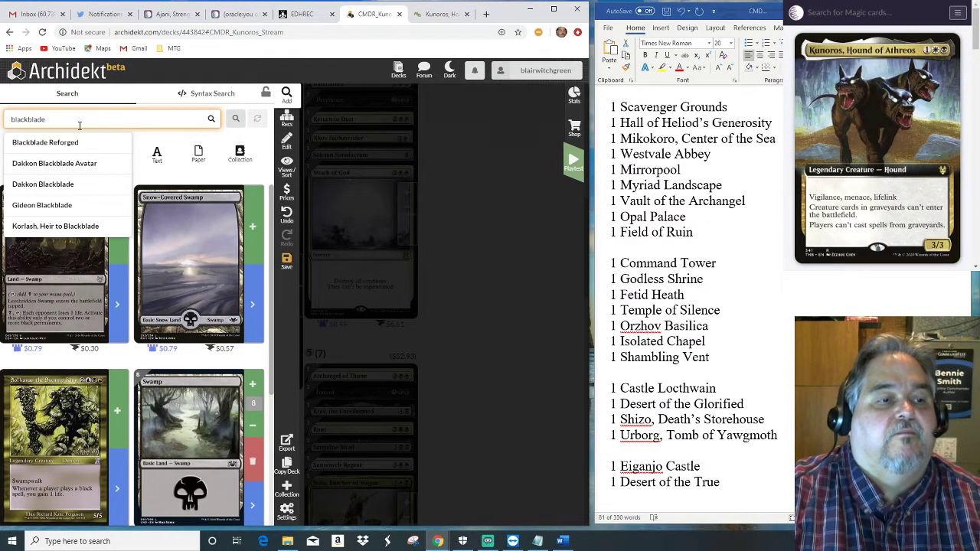
click(65, 144)
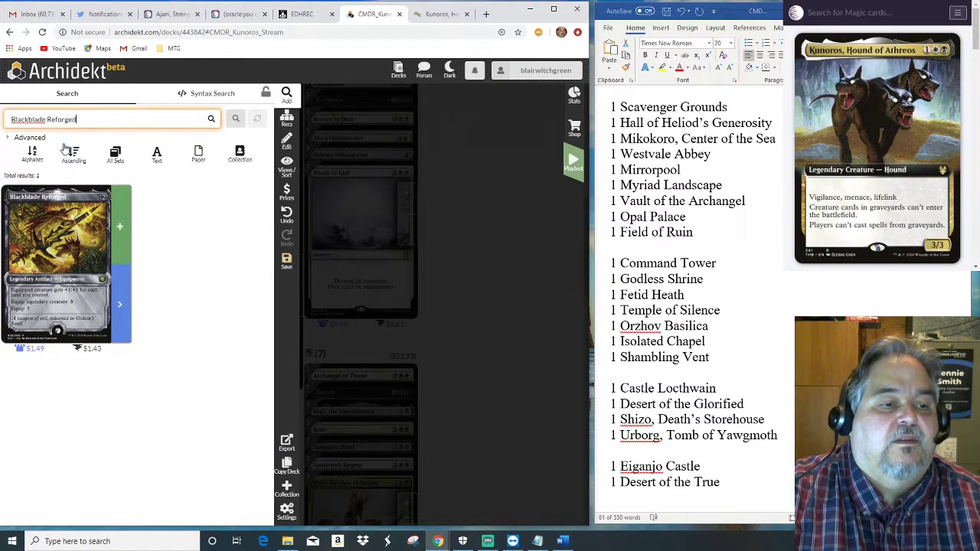
click(120, 229)
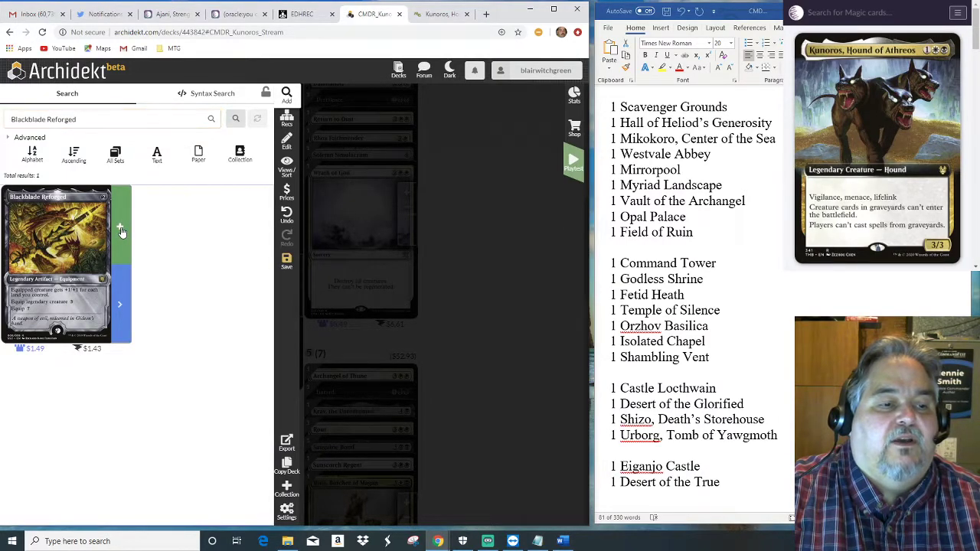
click(492, 337)
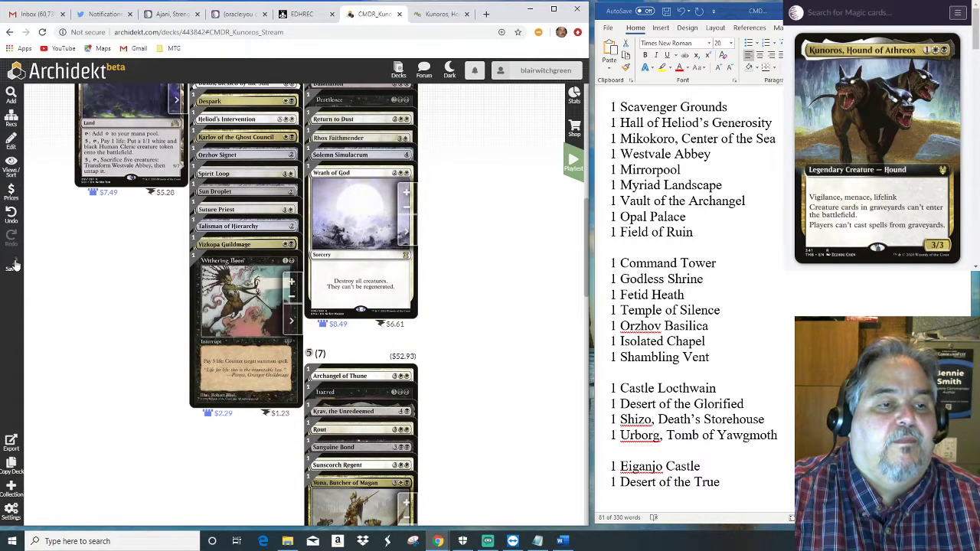
Check the updated deck's mana balance, card type chart and mana curve, and return to the deck view.
click(573, 96)
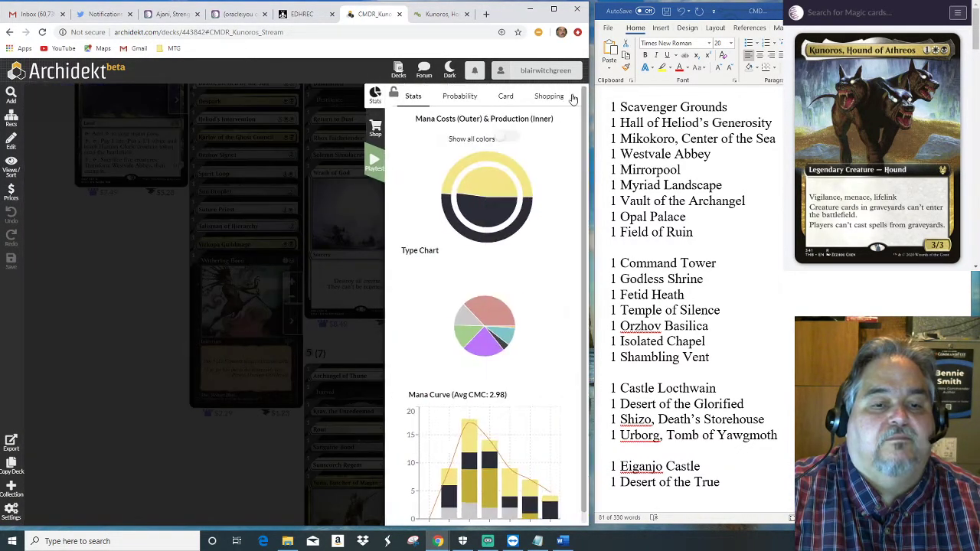
scroll(573, 337, down, 1)
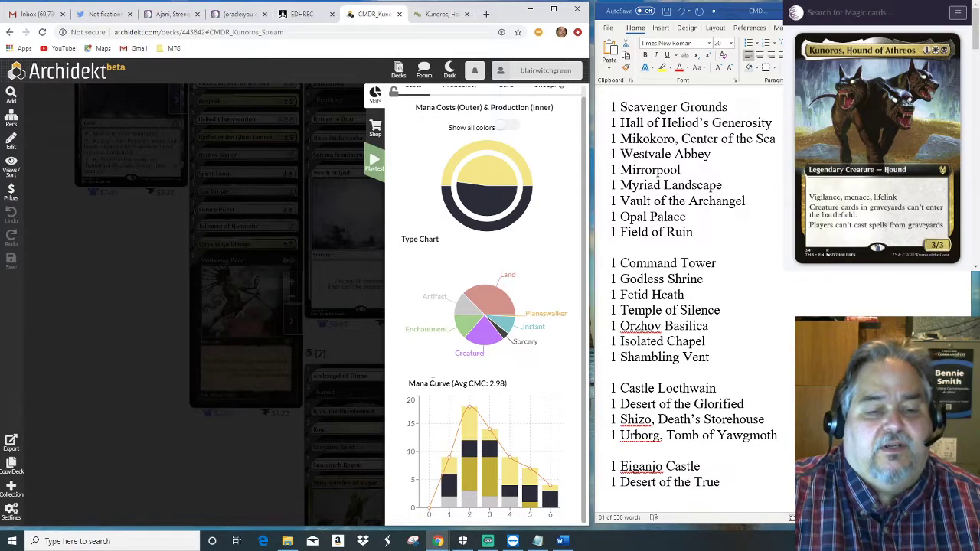
mouse_move(469, 430)
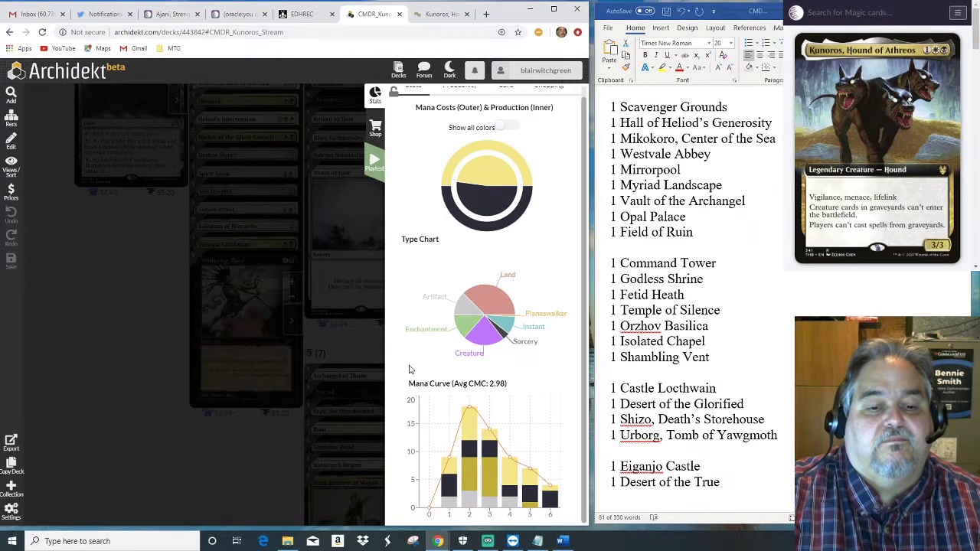
scroll(580, 340, up, 1)
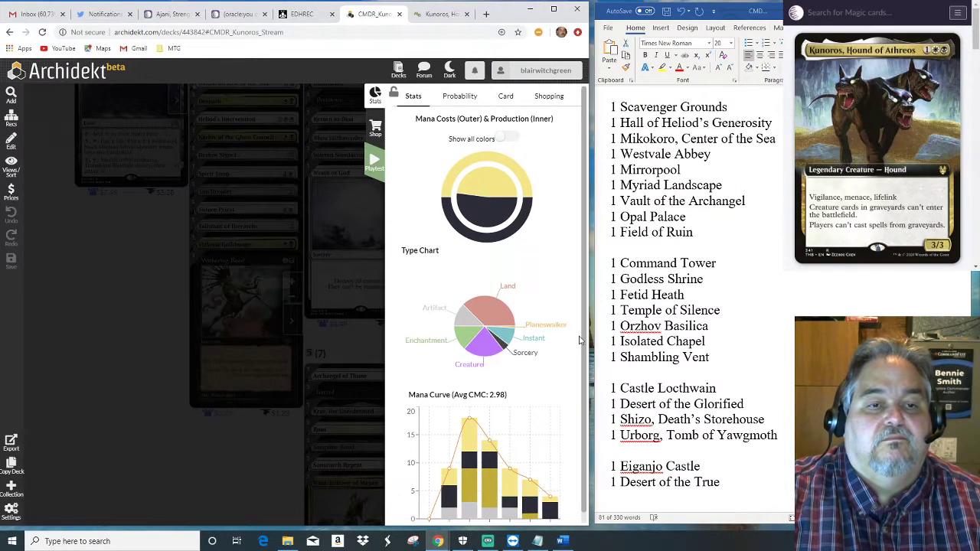
click(377, 95)
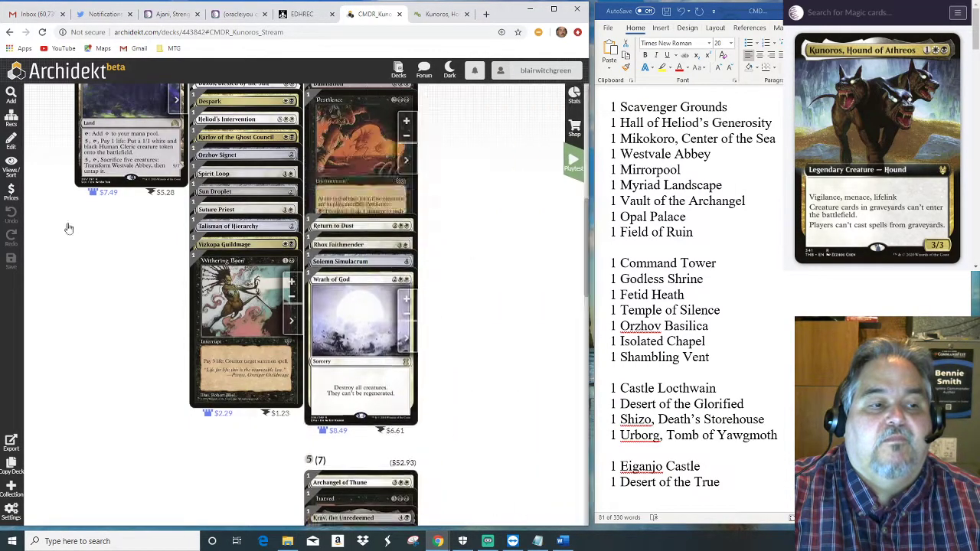